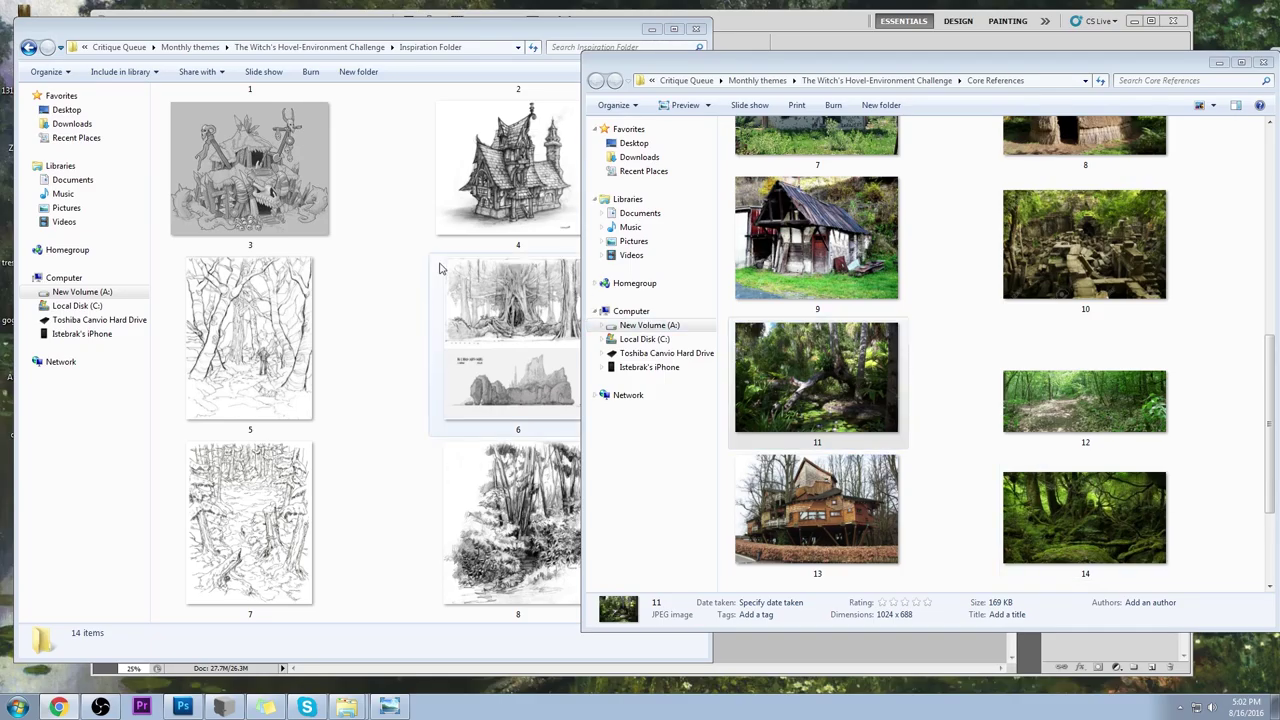
# Step: Open sketch 3 from the Inspiration Folder and examine sketches 3 through 6 up close, including the houses and forest scenes
pyautogui.doubleClick(244, 206)
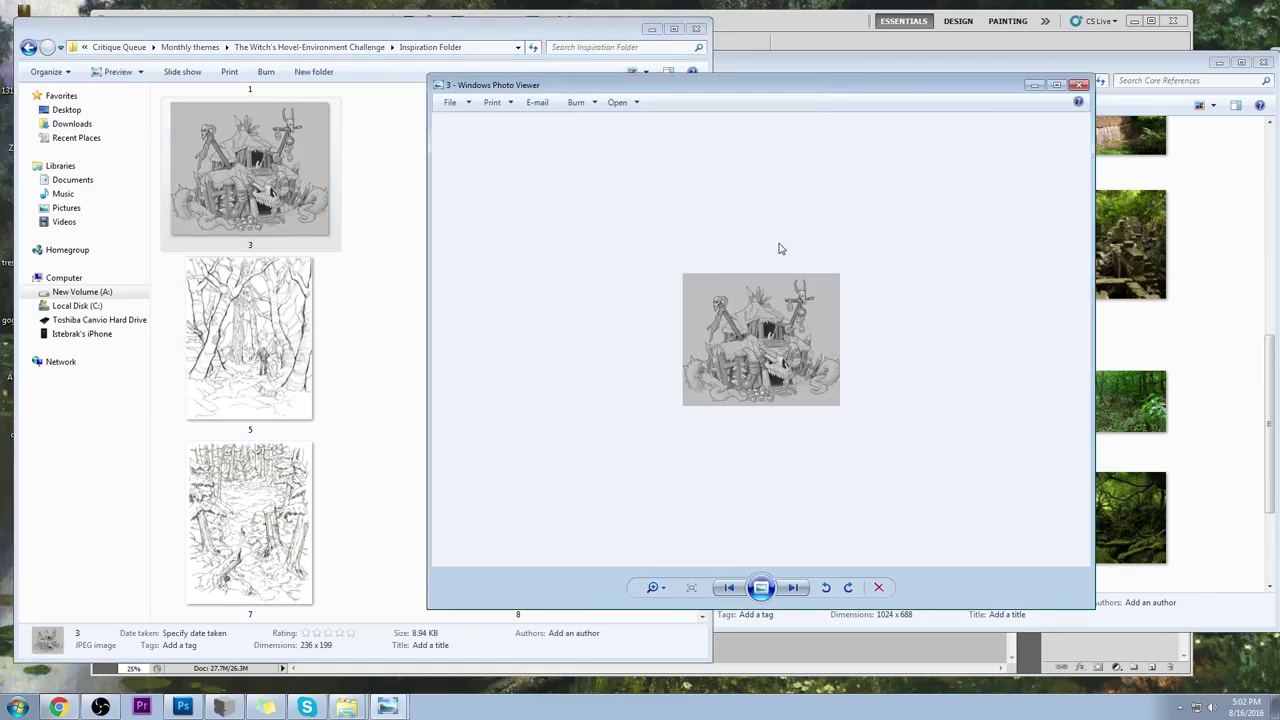
pyautogui.scroll(4, 772, 398)
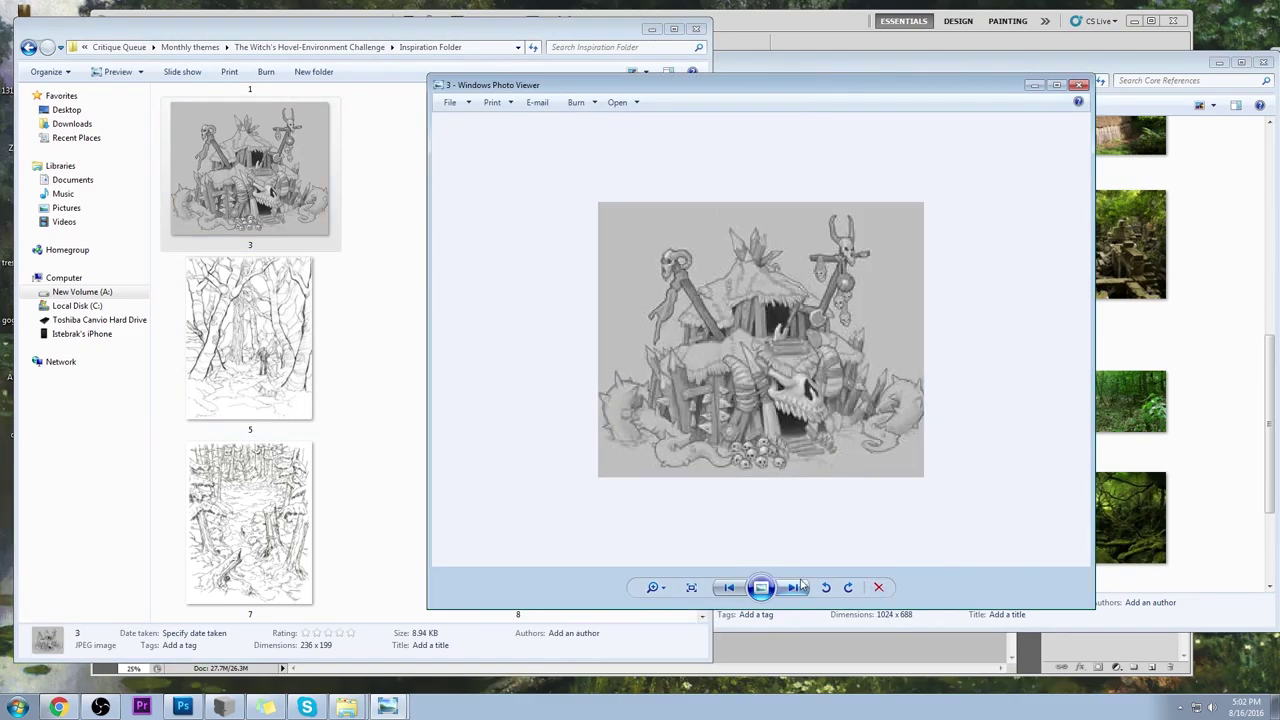
pyautogui.click(796, 589)
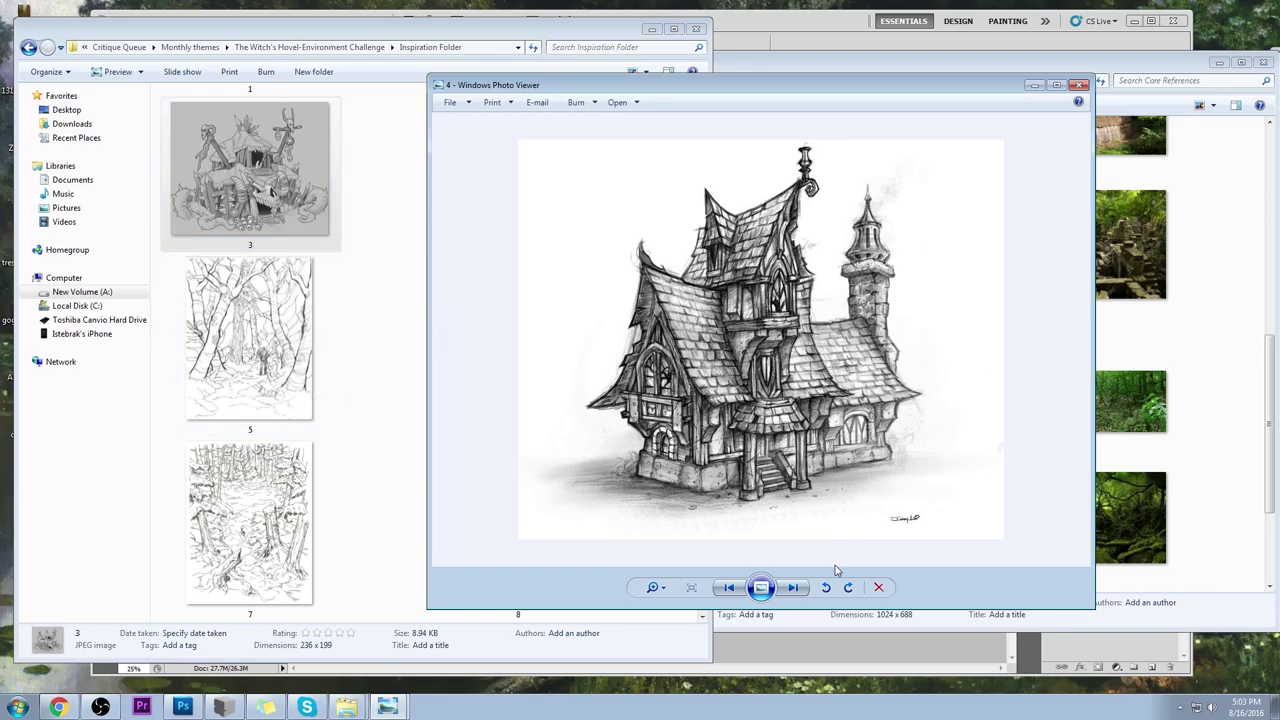
pyautogui.click(792, 588)
pyautogui.scroll(3, 797, 499)
pyautogui.scroll(-2, 796, 377)
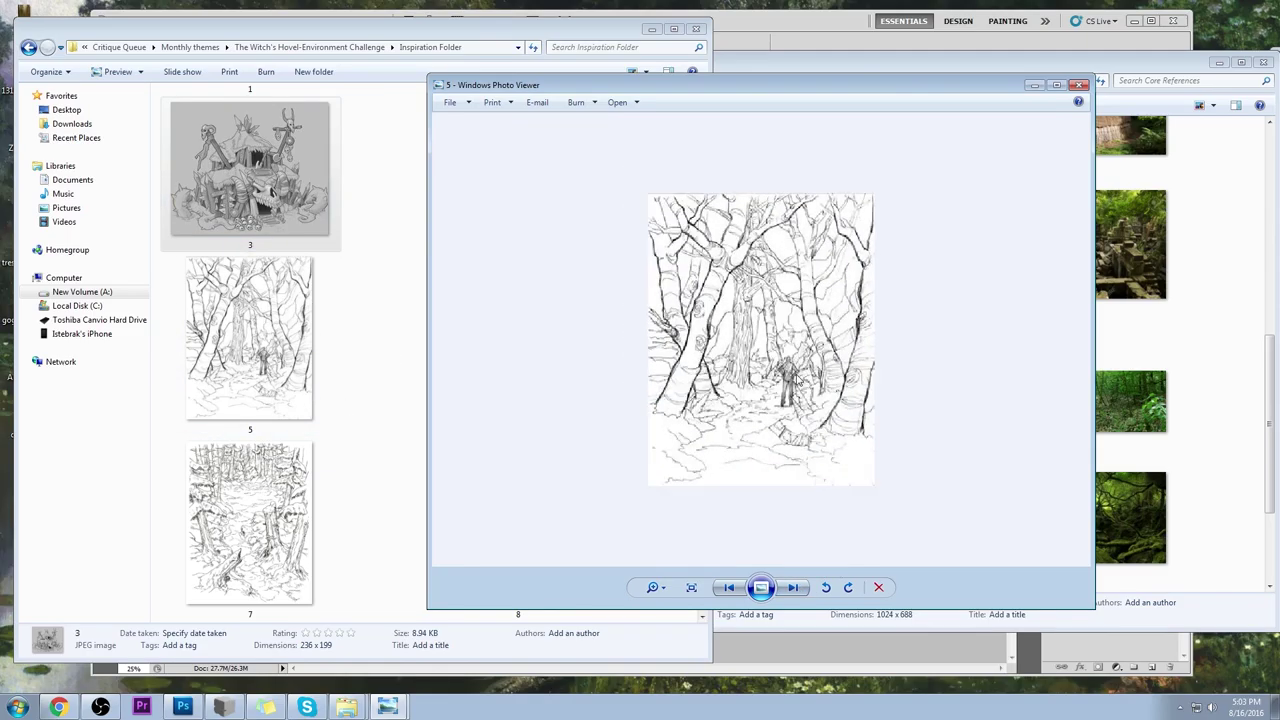
pyautogui.click(792, 588)
pyautogui.scroll(1, 813, 433)
pyautogui.scroll(1, 813, 433)
pyautogui.scroll(-1, 813, 433)
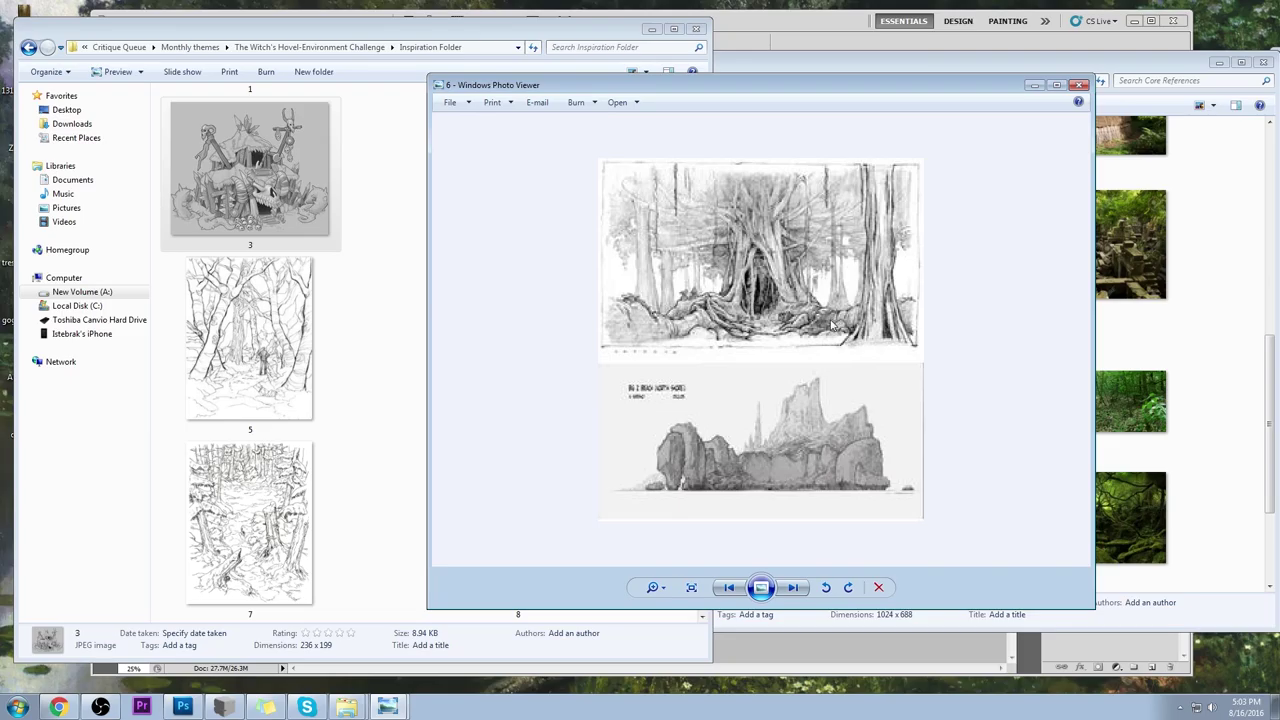
pyautogui.scroll(1, 835, 325)
pyautogui.scroll(-2, 835, 325)
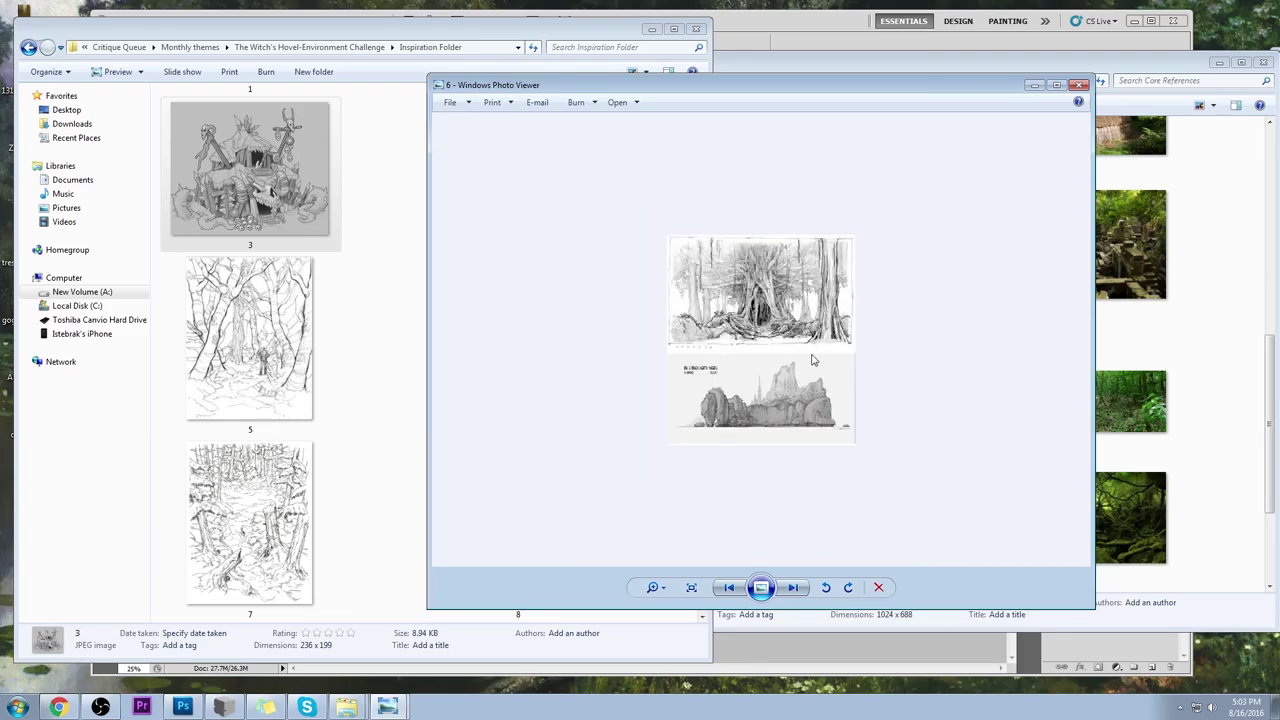
# Step: Browse the remaining Inspiration Folder sketches from number 7 onward, examining the towers up close, and close the viewer and that folder
pyautogui.click(792, 587)
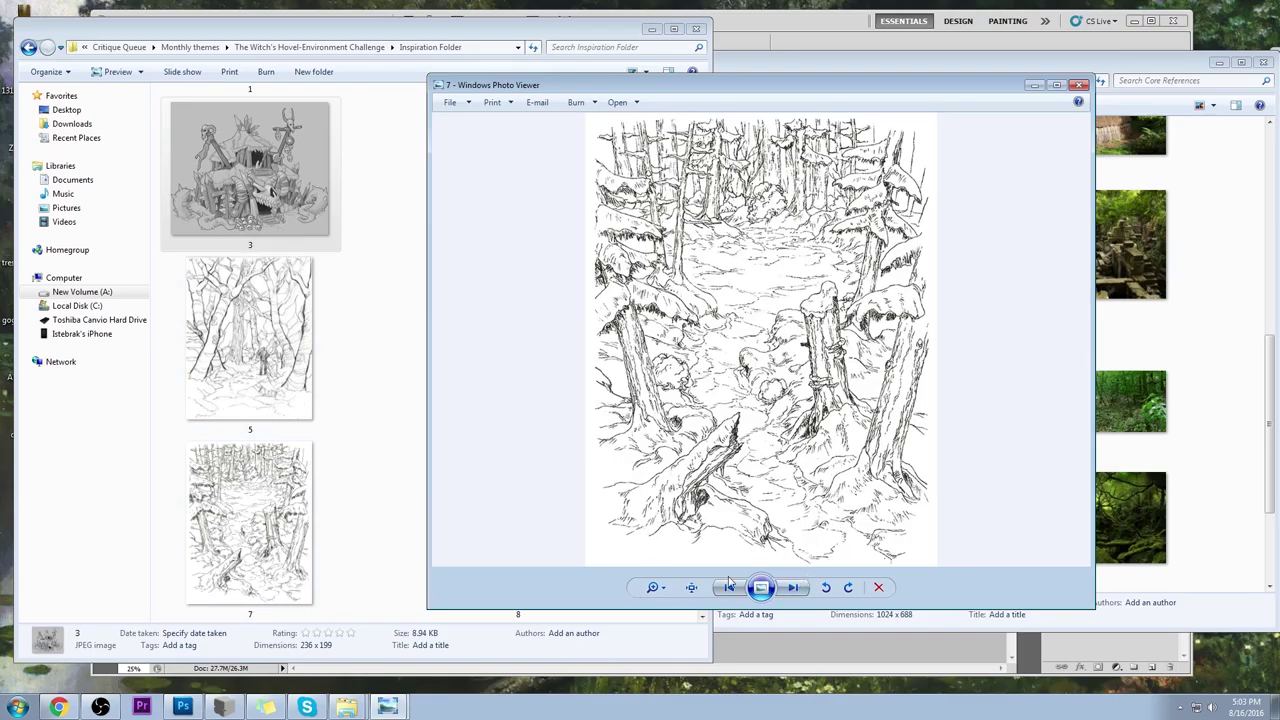
pyautogui.click(790, 593)
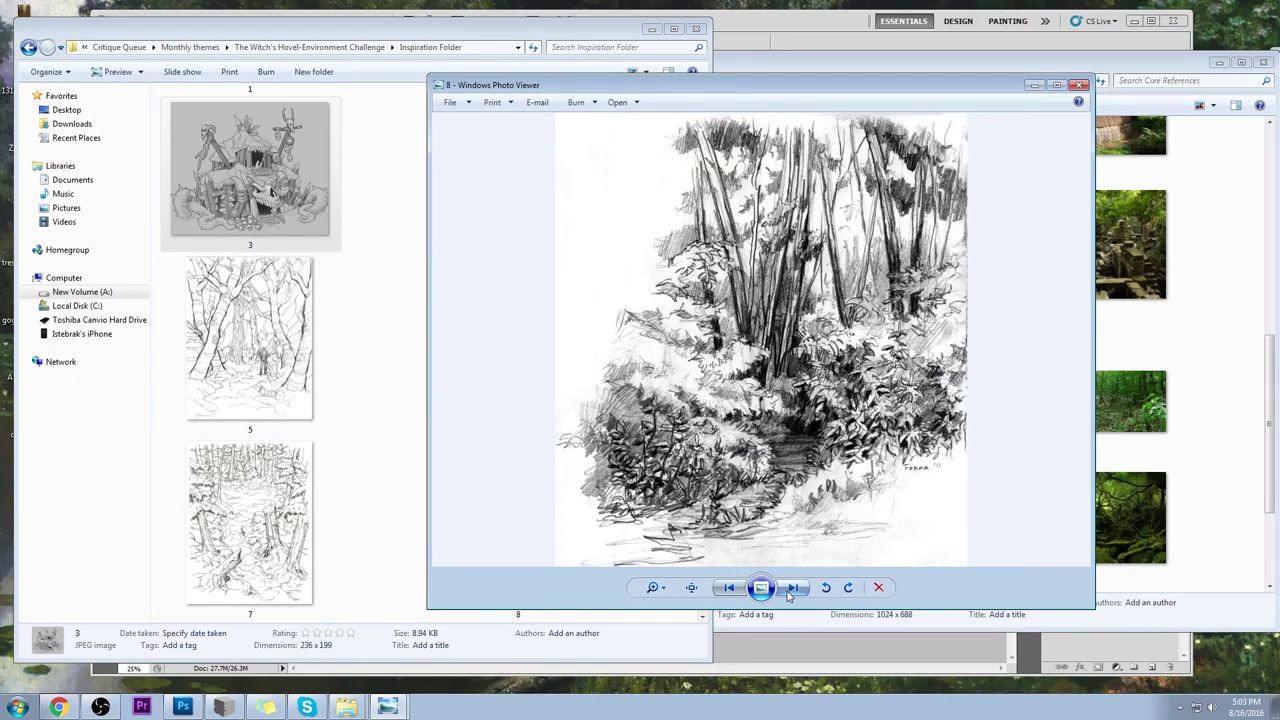
pyautogui.click(790, 593)
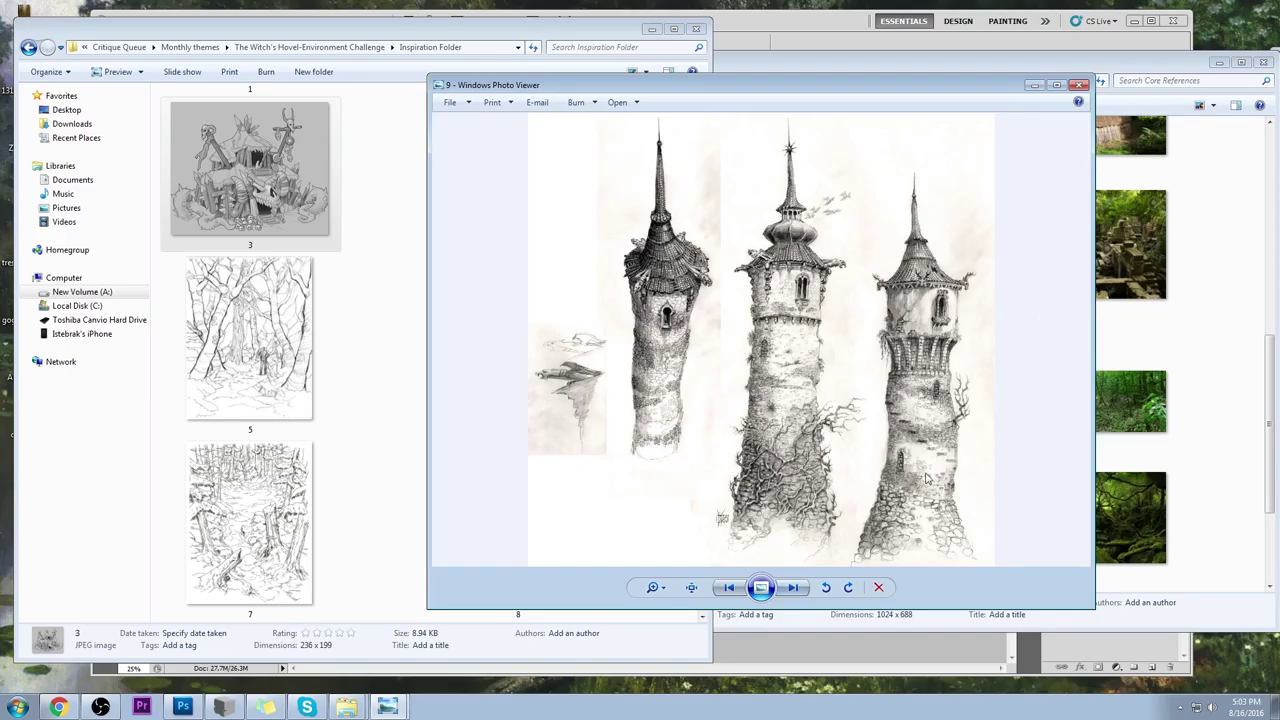
pyautogui.scroll(3, 850, 443)
pyautogui.scroll(-3, 850, 443)
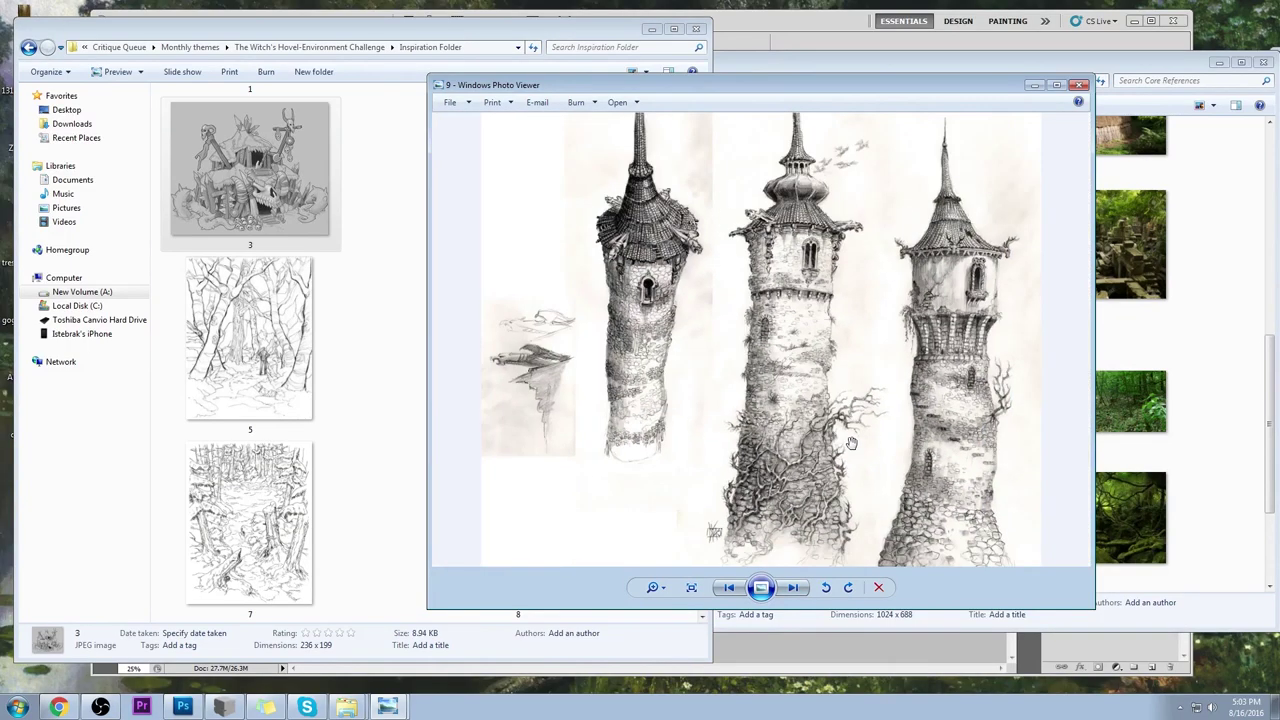
pyautogui.scroll(-1, 1057, 271)
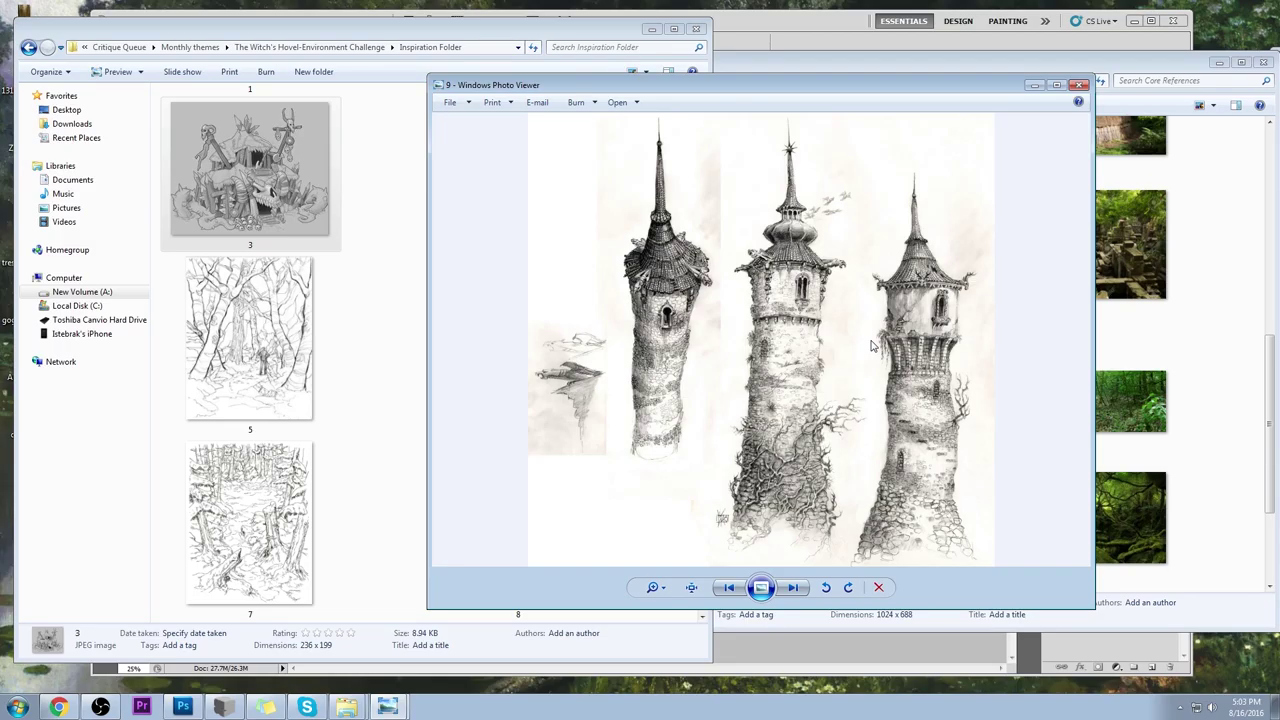
pyautogui.click(791, 587)
pyautogui.click(791, 587)
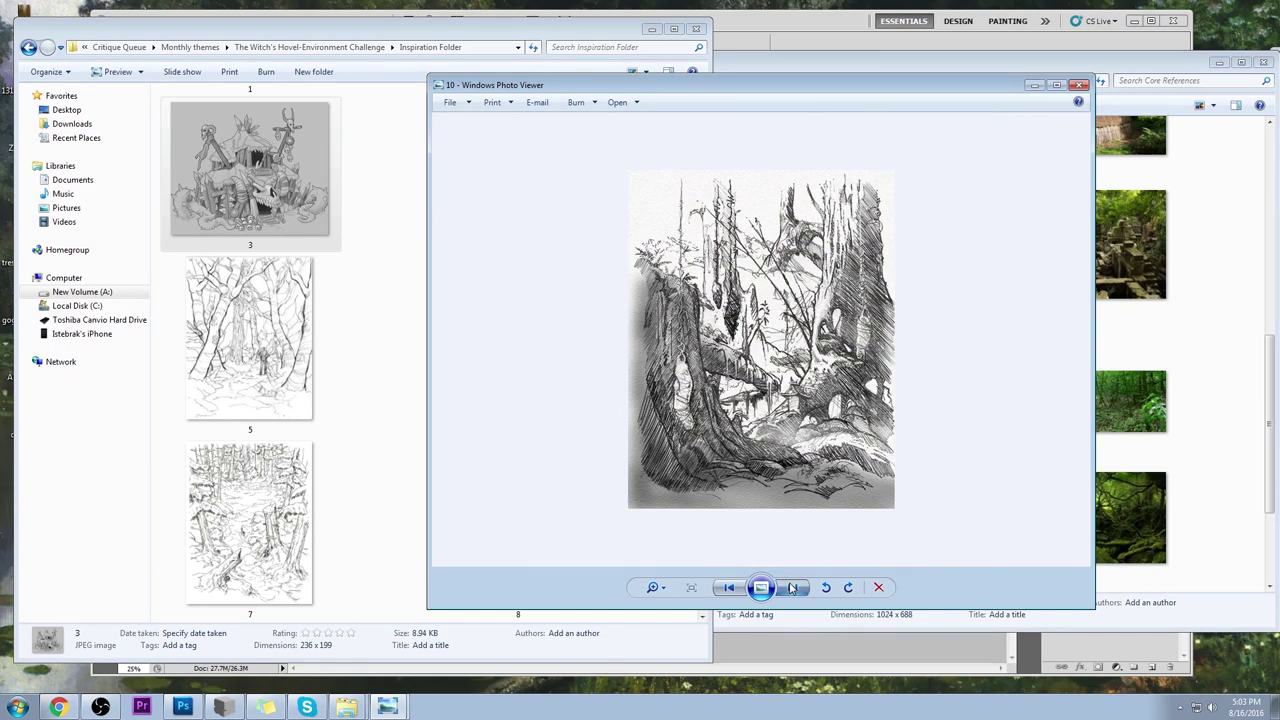
pyautogui.click(791, 587)
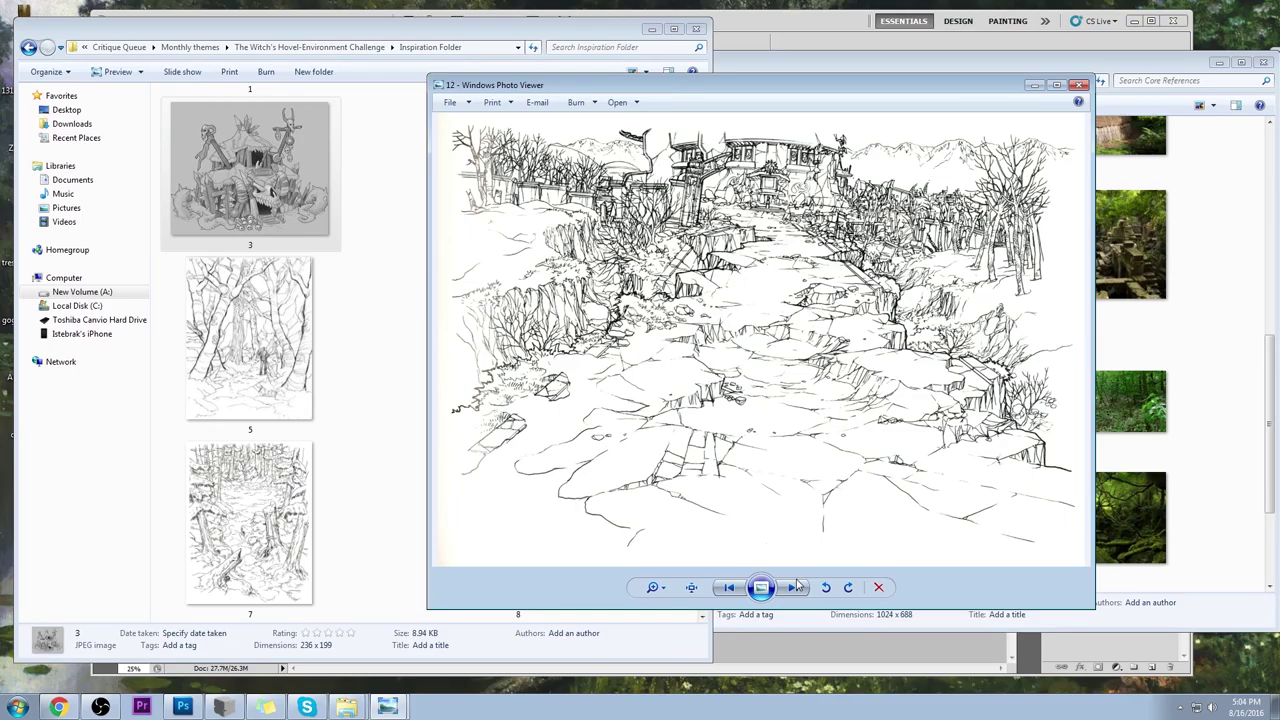
pyautogui.click(797, 588)
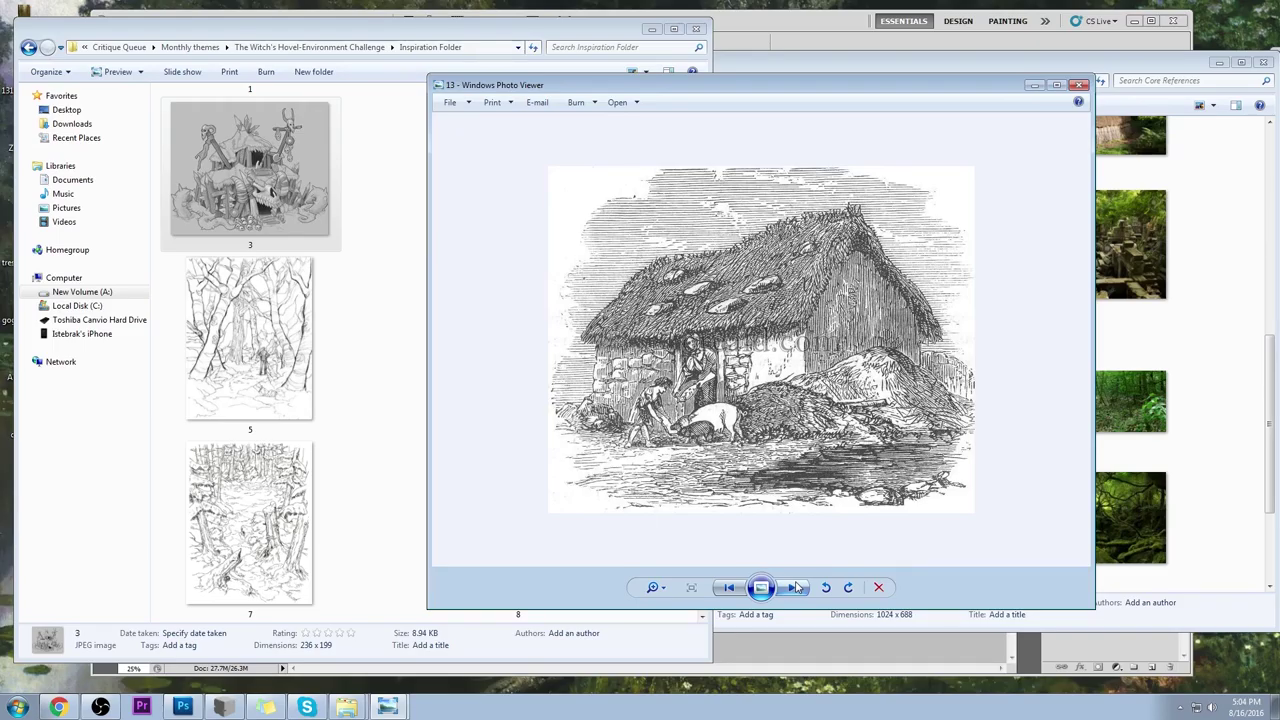
pyautogui.click(797, 588)
pyautogui.click(1079, 85)
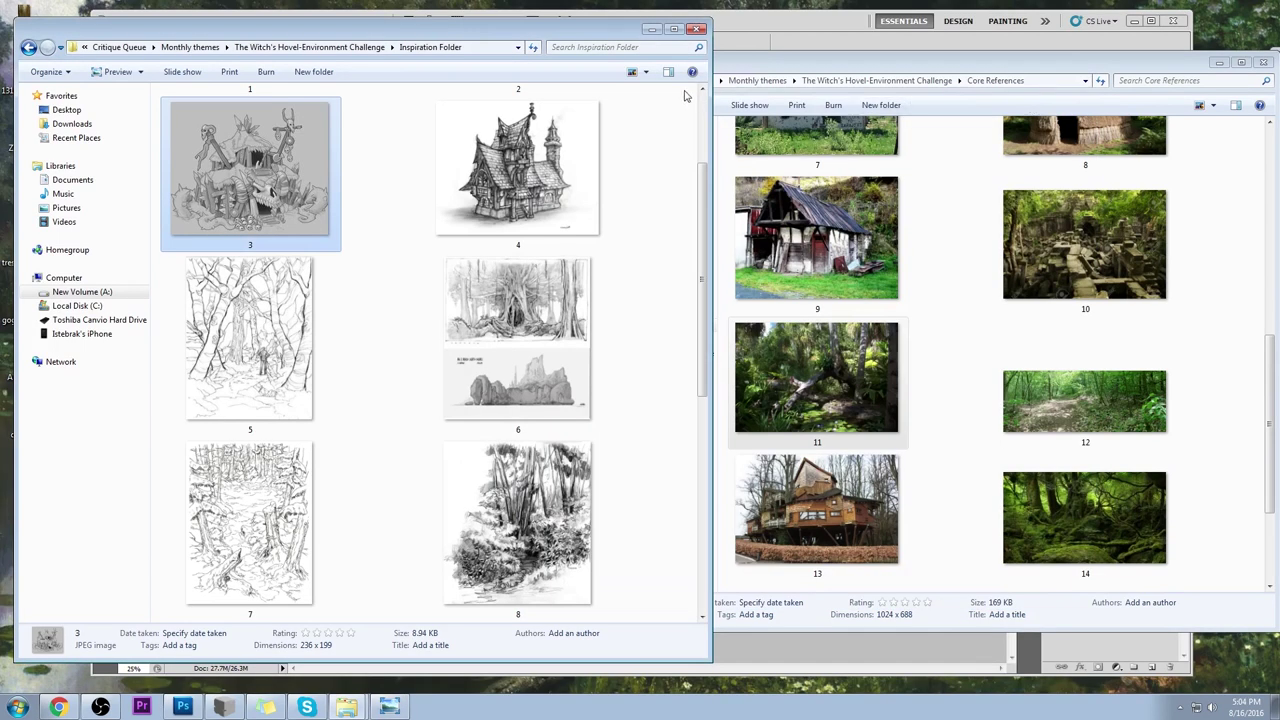
pyautogui.click(697, 28)
# Step: Open photo 1 from the Core References folder and look through the hut and treehouse photos up to number 9
pyautogui.click(1250, 297)
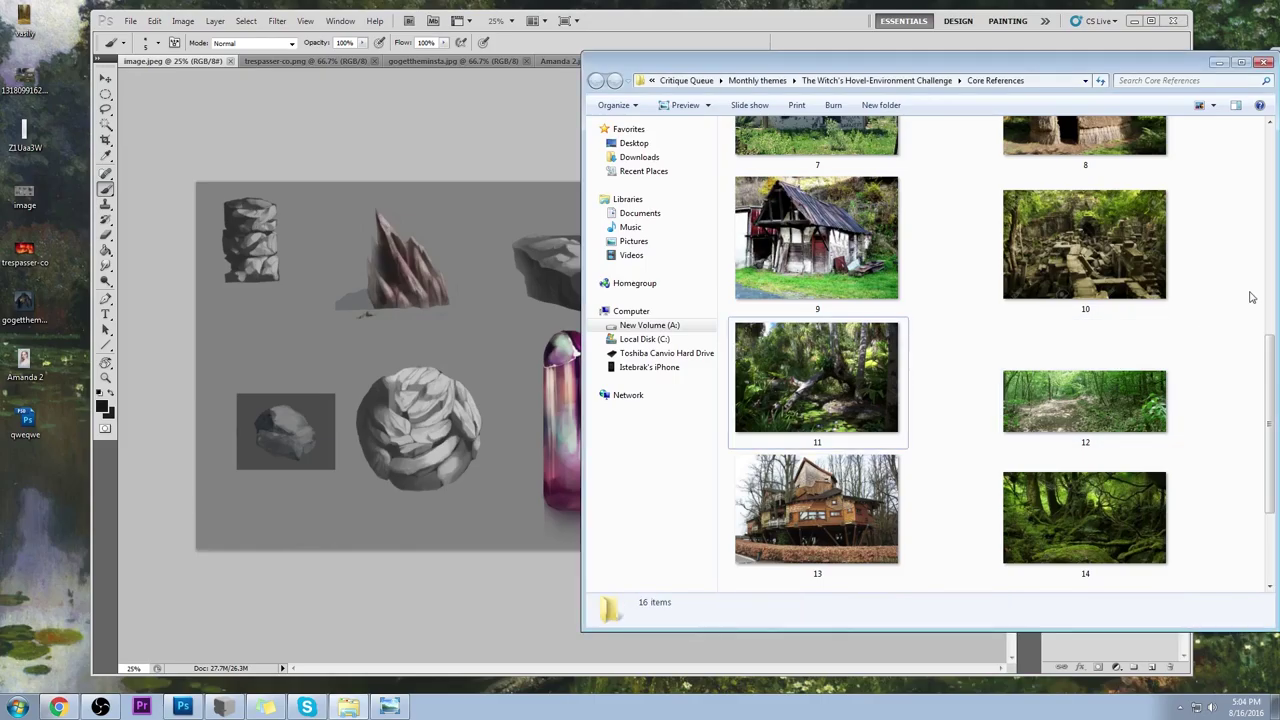
pyautogui.scroll(3, 993, 352)
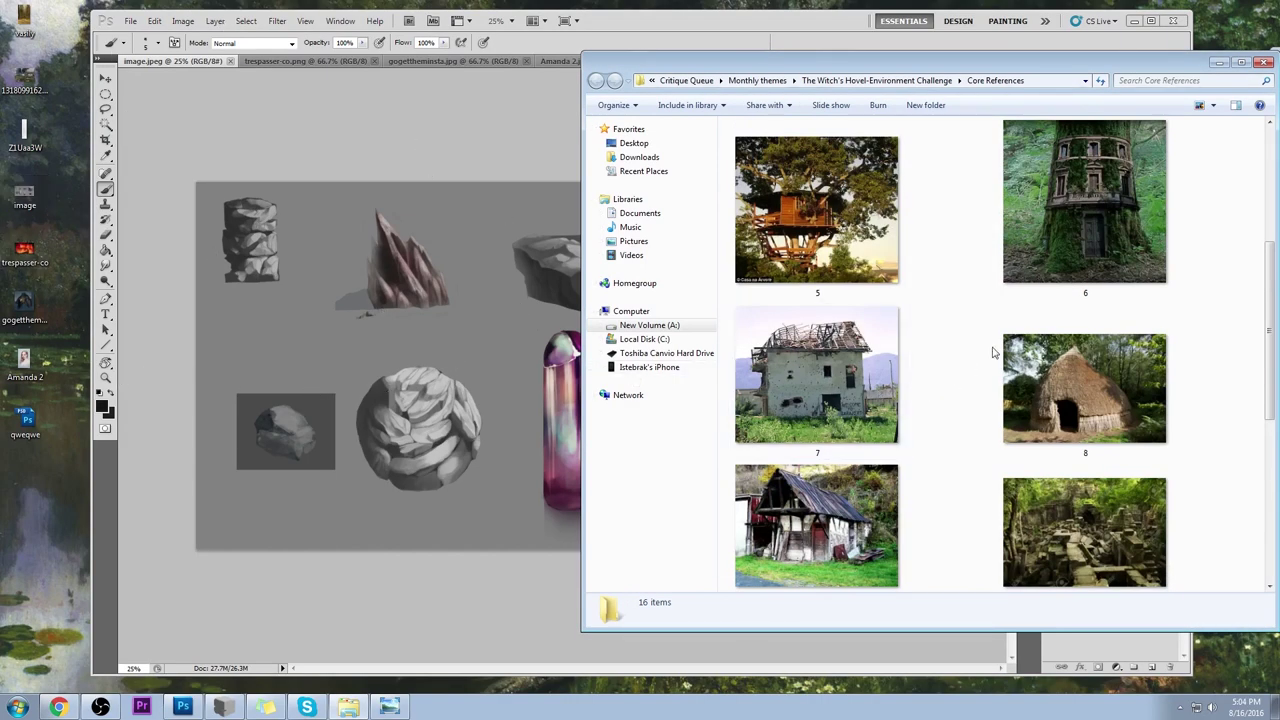
pyautogui.scroll(3, 1174, 249)
pyautogui.doubleClick(815, 222)
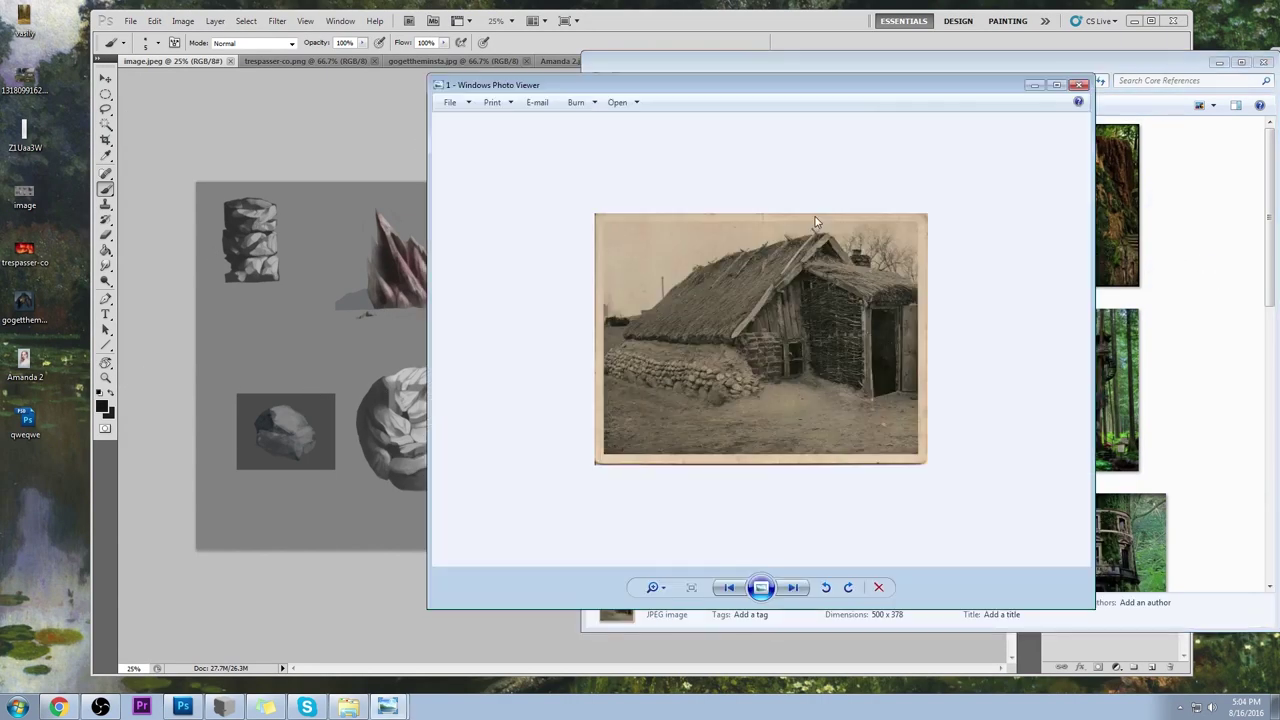
pyautogui.click(795, 588)
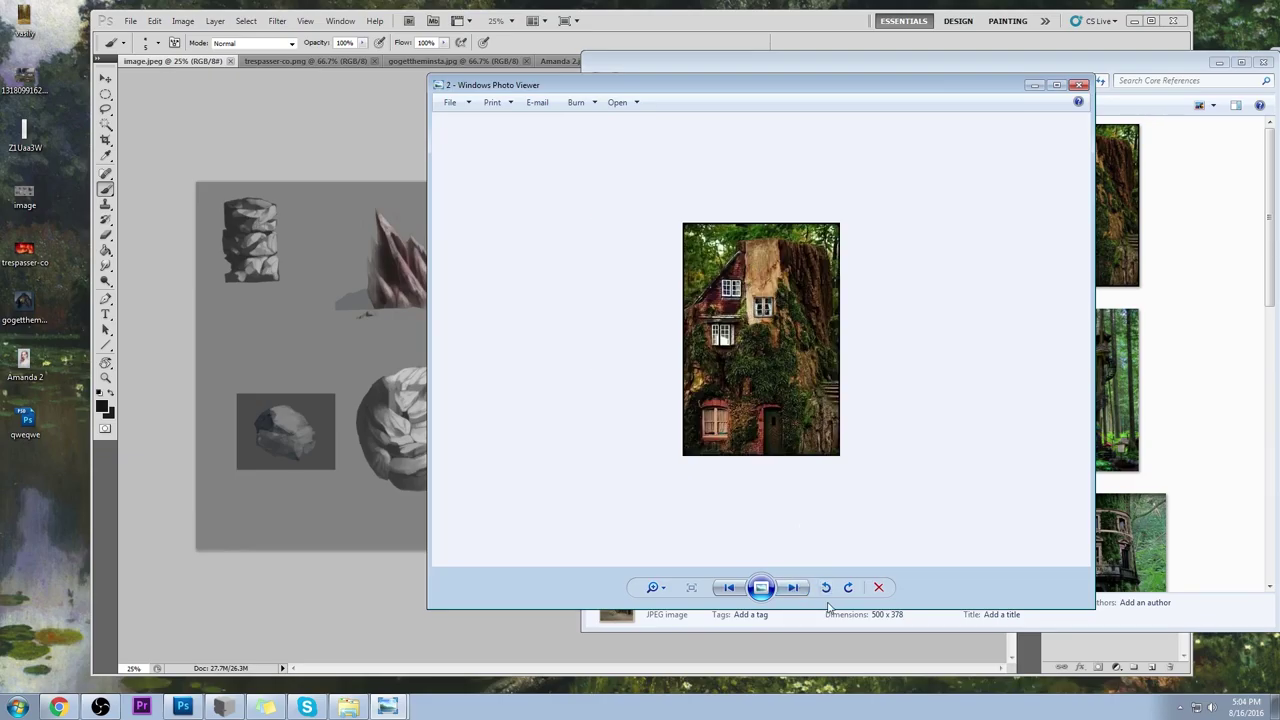
pyautogui.click(797, 588)
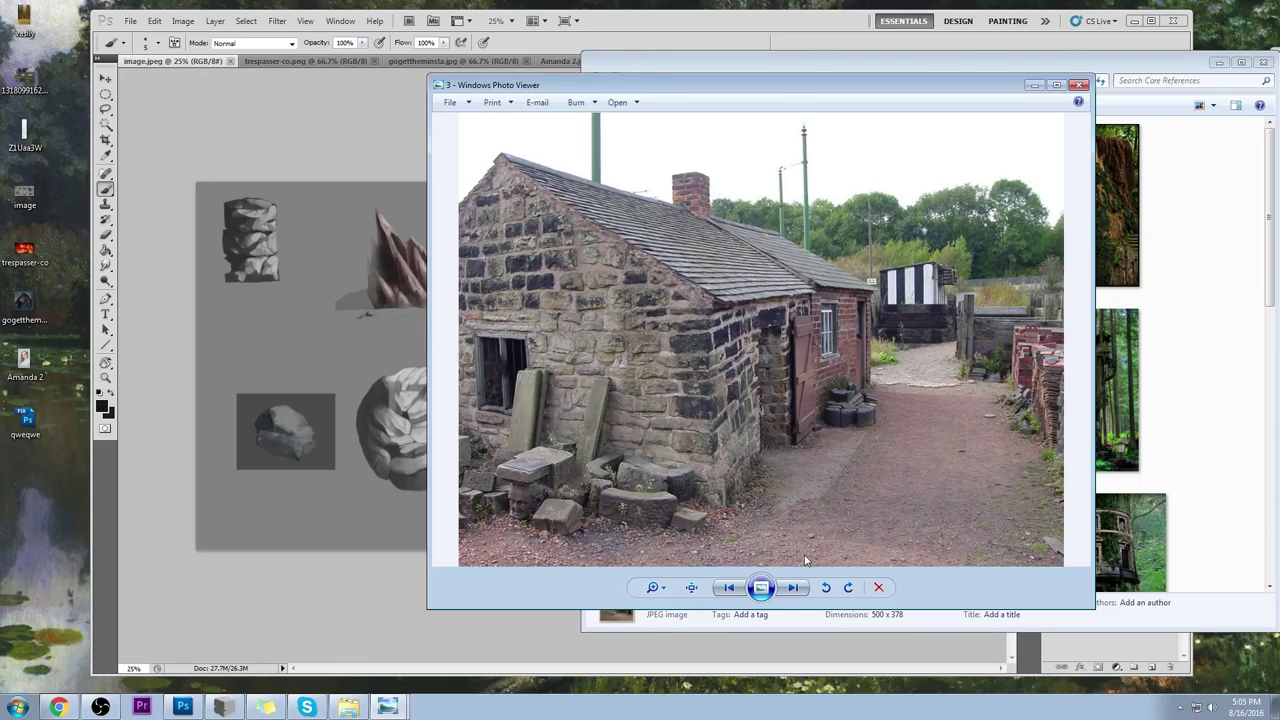
pyautogui.click(795, 589)
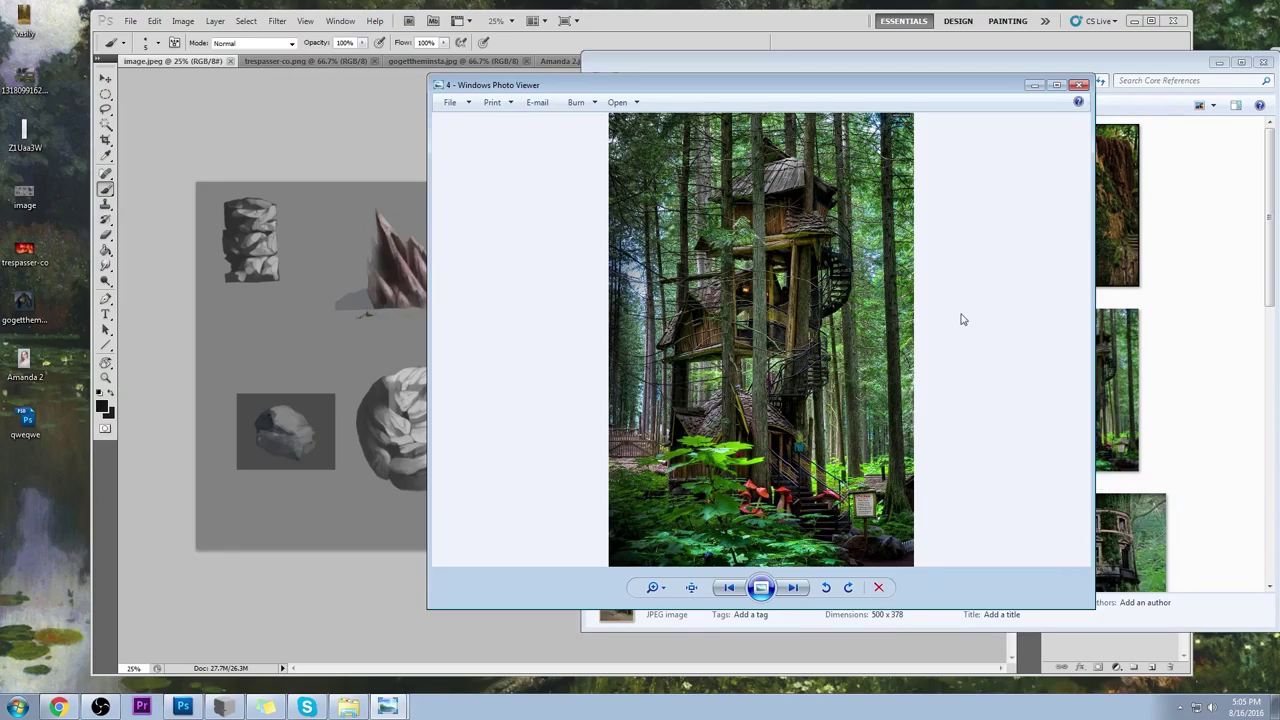
pyautogui.click(793, 588)
pyautogui.click(794, 589)
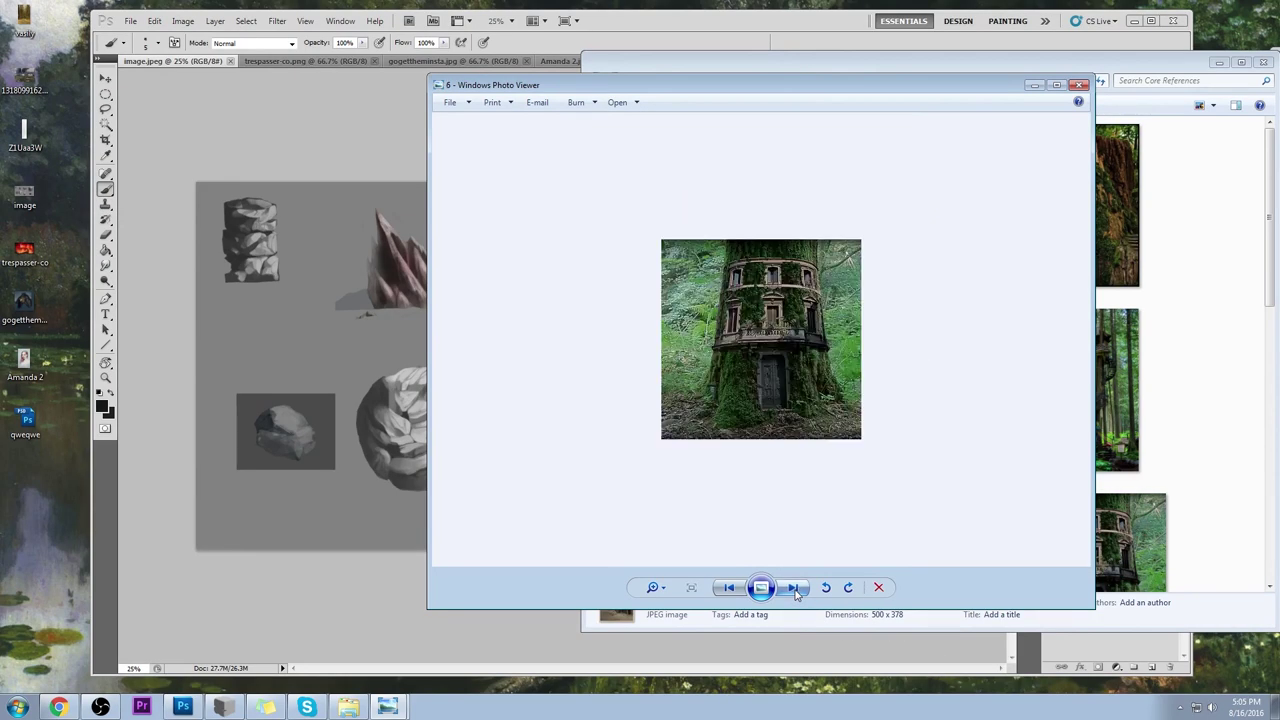
pyautogui.click(794, 589)
pyautogui.click(794, 589)
pyautogui.click(794, 589)
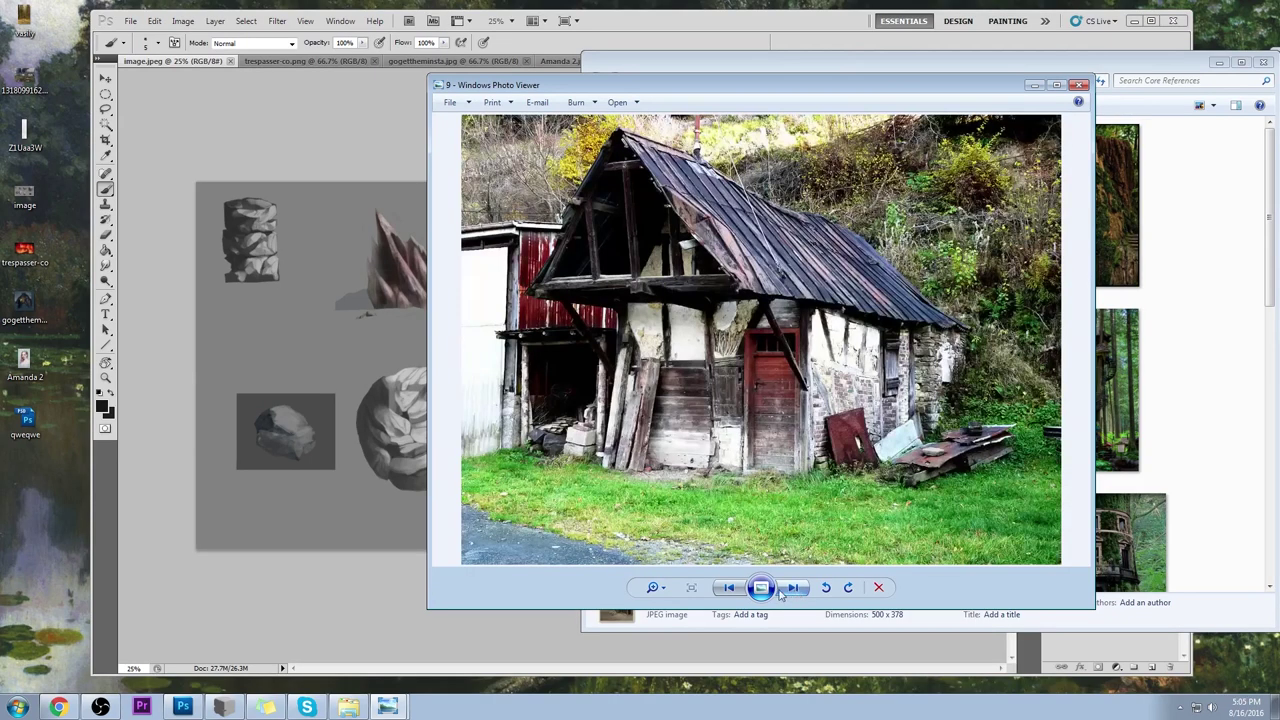
# Step: Compare the straw hut in photo 8 with the shed in photo 9 and continue past the ruins in photo 10
pyautogui.click(729, 588)
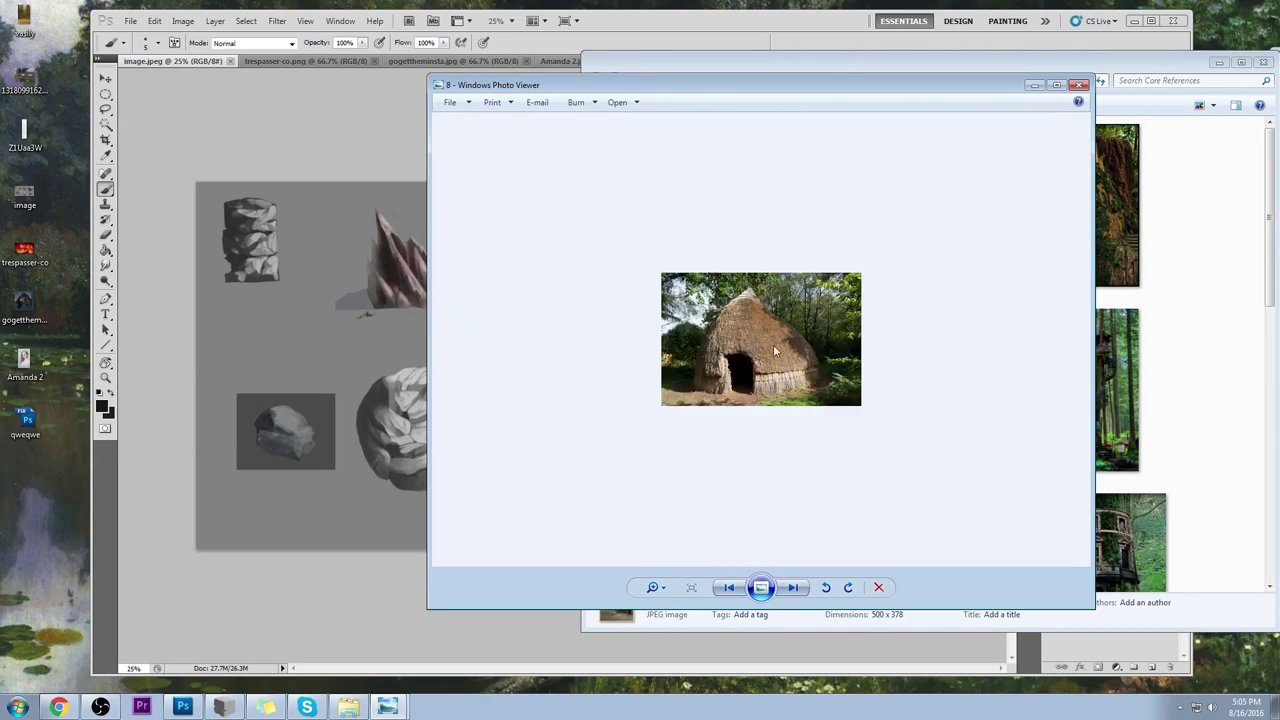
pyautogui.click(796, 589)
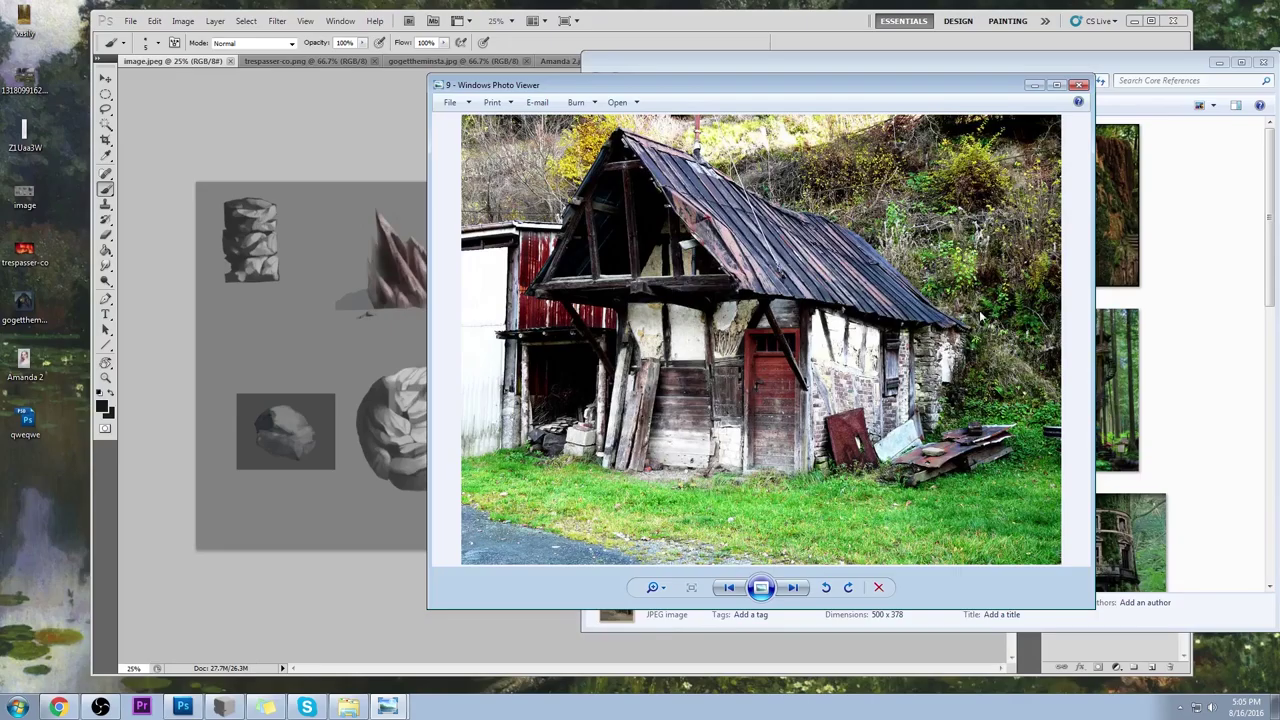
pyautogui.click(800, 589)
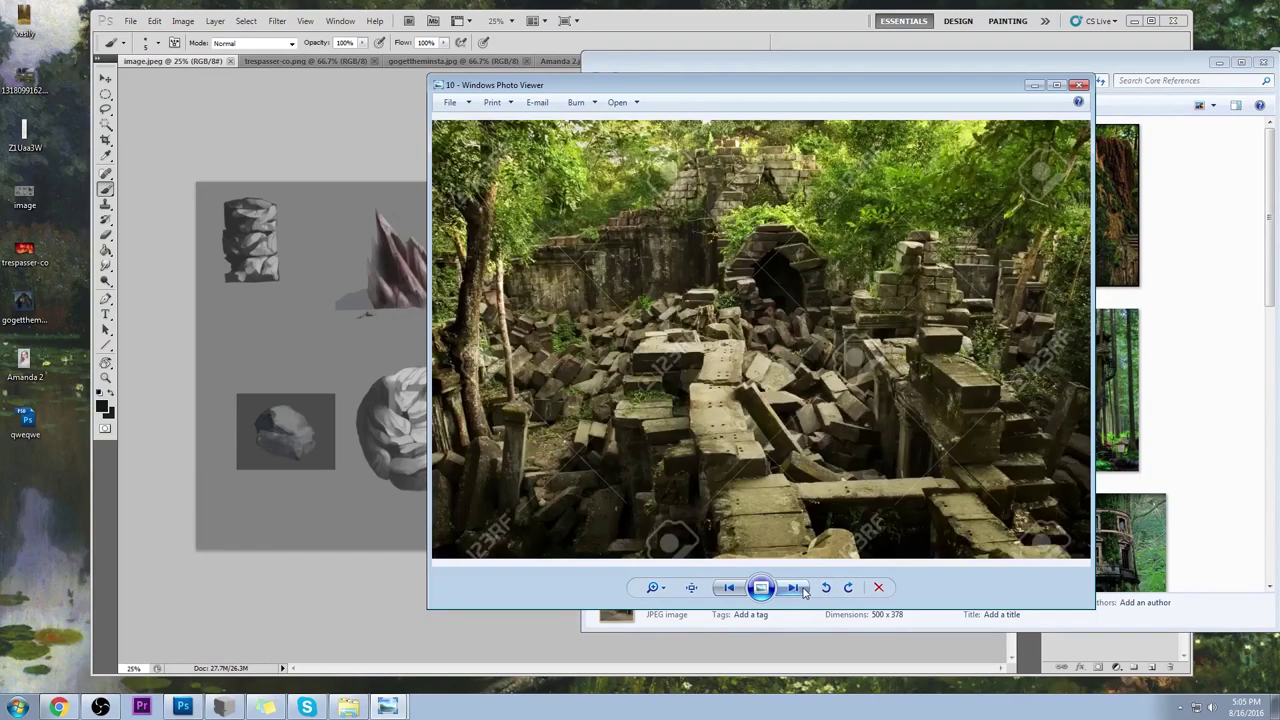
pyautogui.click(803, 591)
pyautogui.click(804, 591)
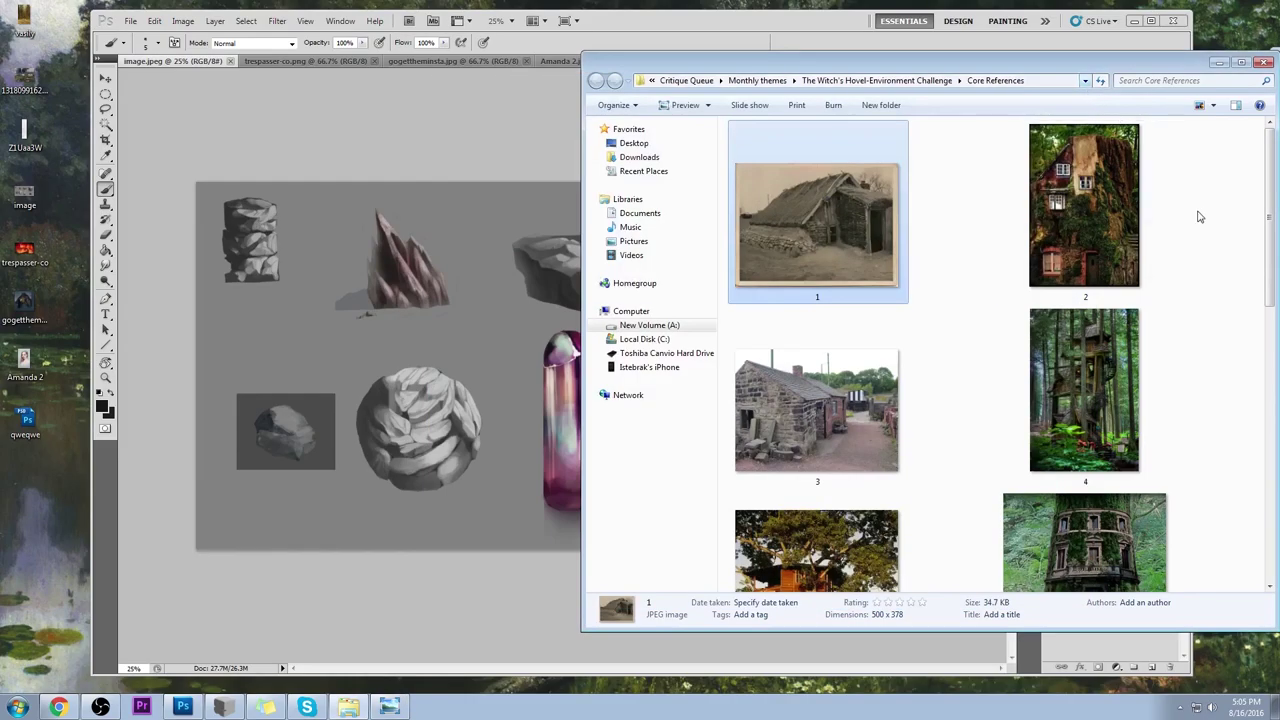
# Step: Close the photo viewer and the remaining folder windows, and shift the Photoshop window slightly on the desktop
pyautogui.click(1079, 85)
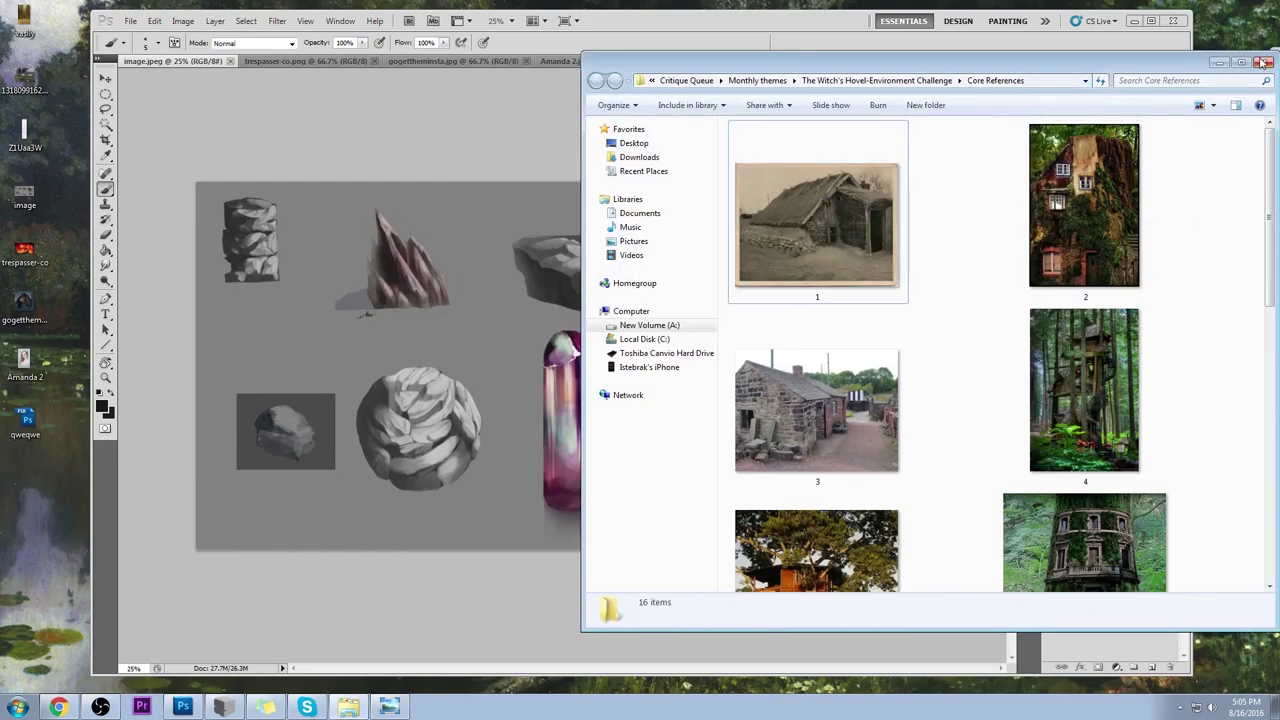
pyautogui.click(1262, 62)
pyautogui.moveTo(847, 24); pyautogui.dragTo(855, 23)
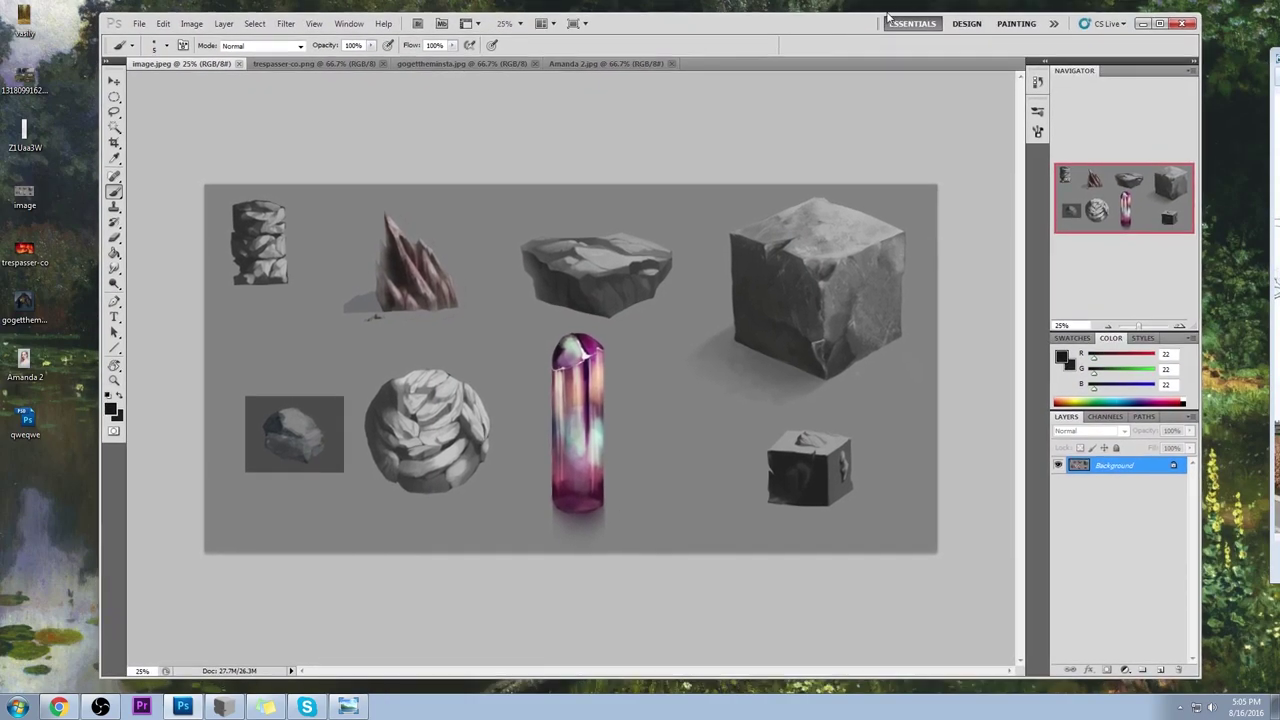
pyautogui.click(1274, 60)
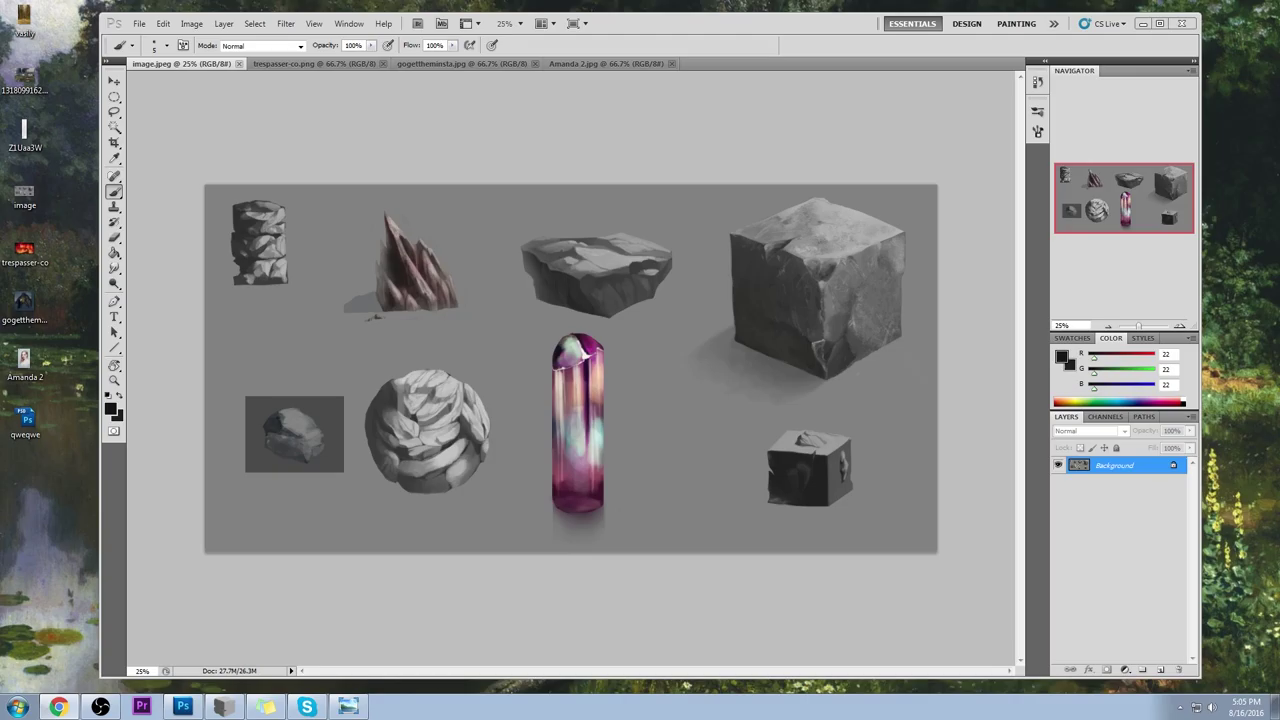
# Step: Check the date on the system calendar and dismiss it
pyautogui.click(1250, 708)
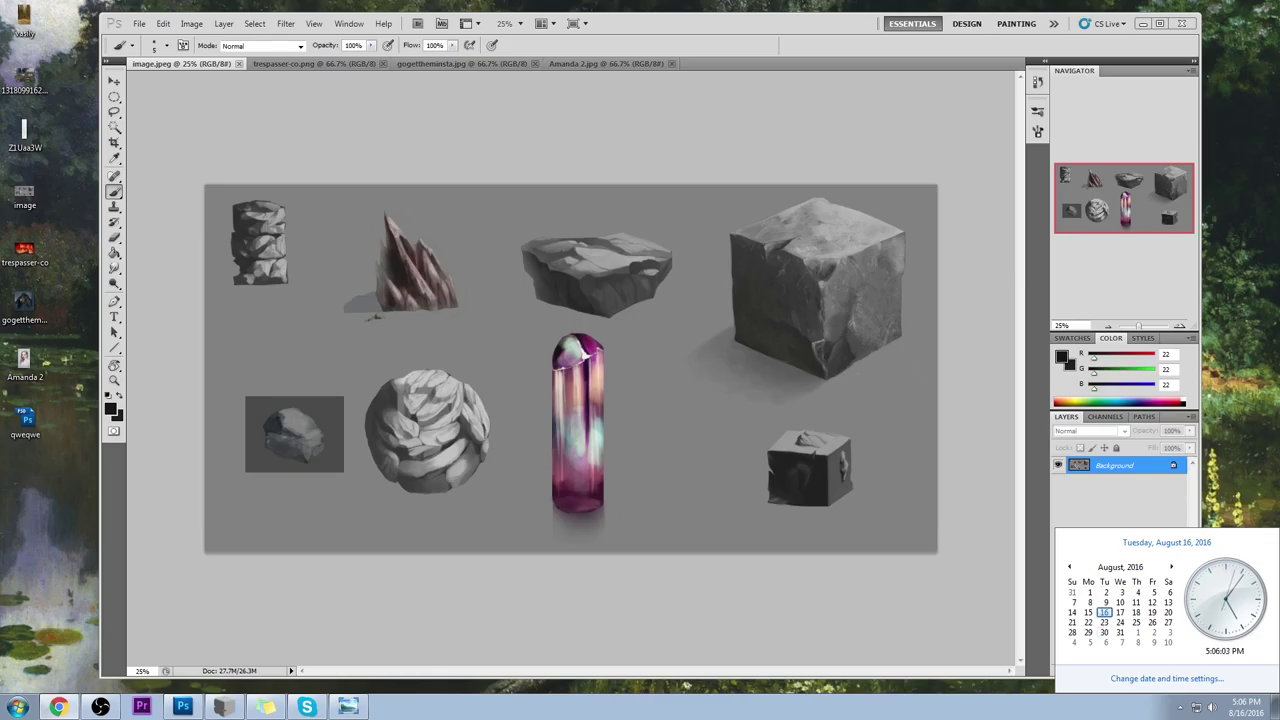
pyautogui.press('Escape')
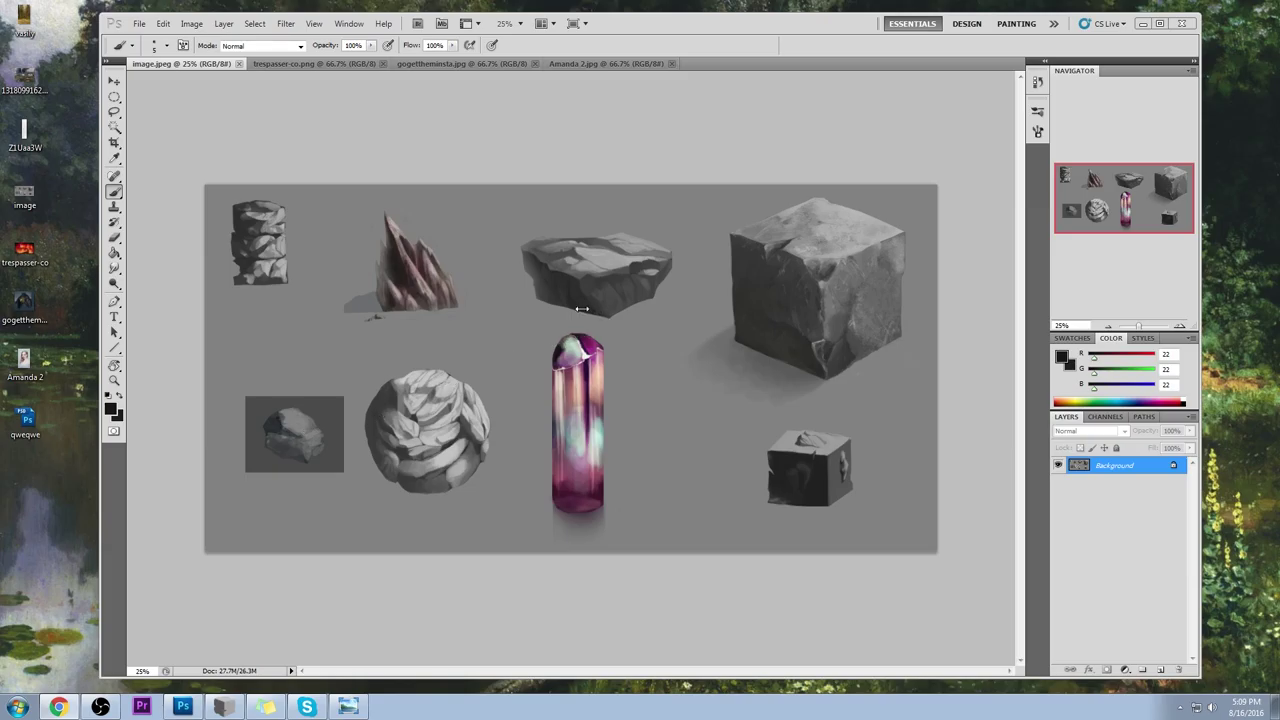
# Step: Maximize the Photoshop window and activate the Polygonal Lasso tool followed by the Zoom tool
pyautogui.doubleClick(709, 23)
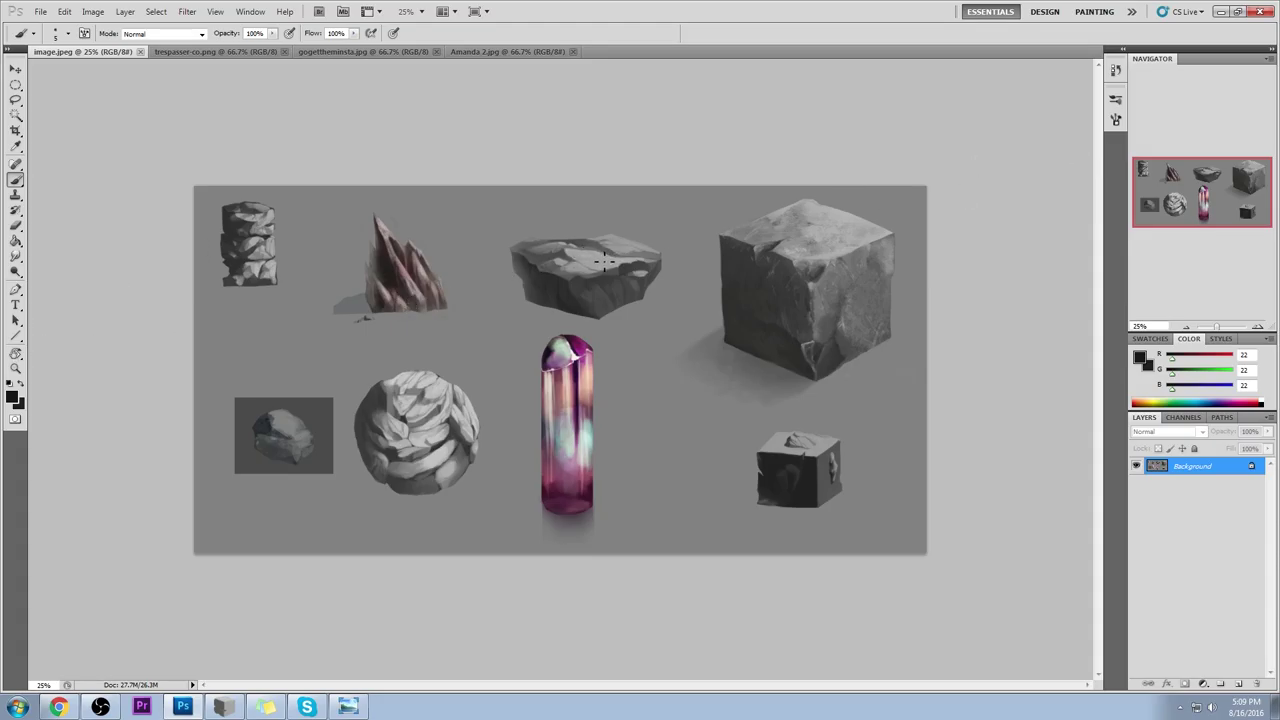
pyautogui.click(16, 100)
pyautogui.click(60, 111)
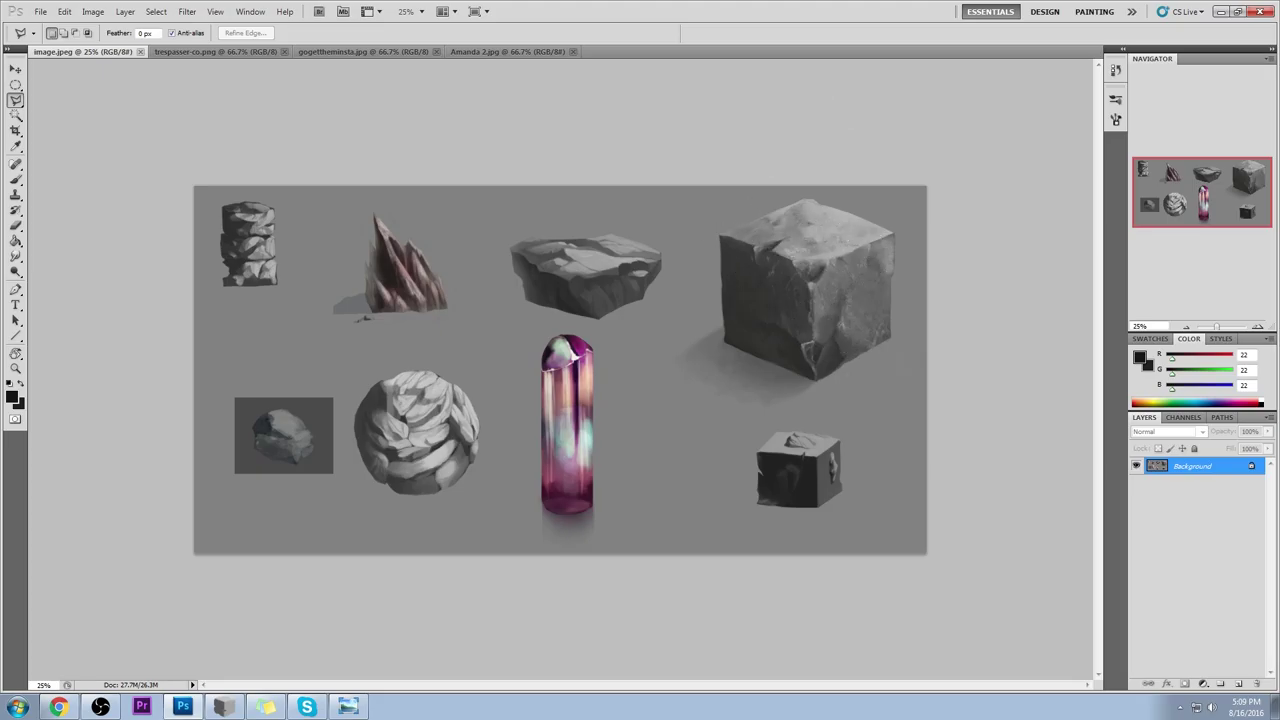
pyautogui.press('z')
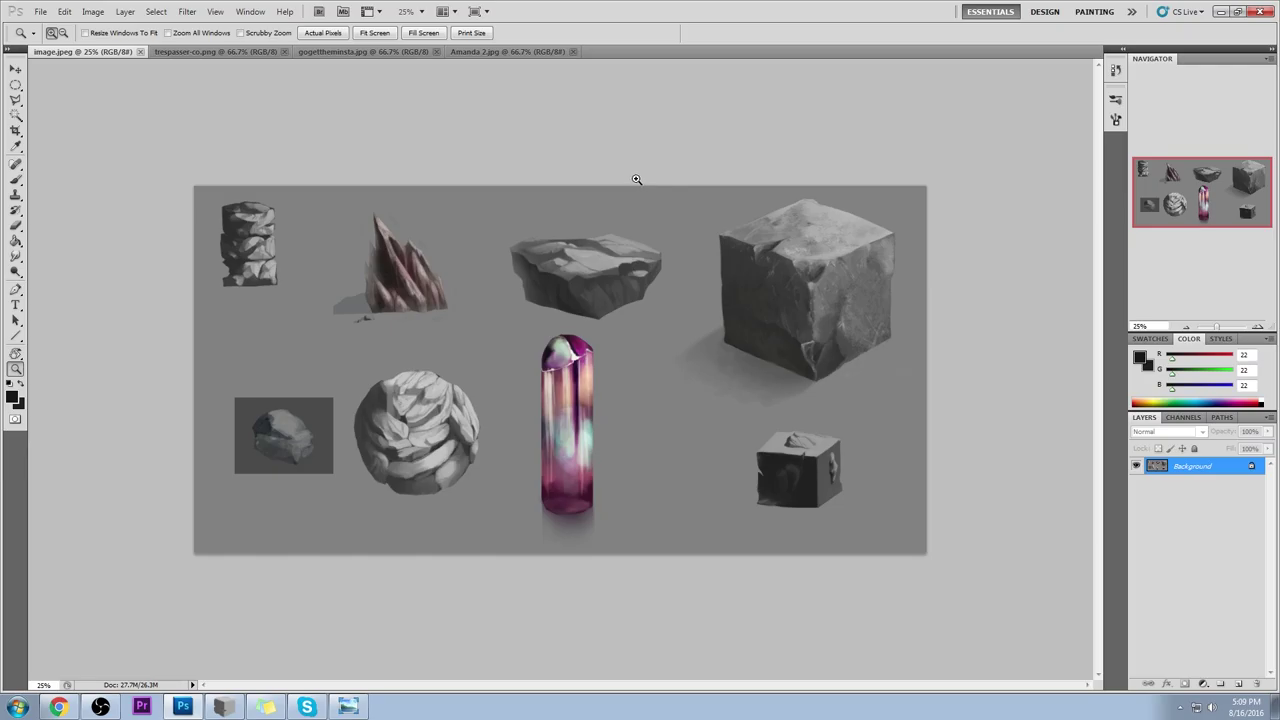
# Step: Outline the large stone cube's top face with the Polygonal Lasso, following the notch and chipped corner along its front edges
pyautogui.moveTo(626, 184); pyautogui.dragTo(991, 368)
pyautogui.click(15, 100)
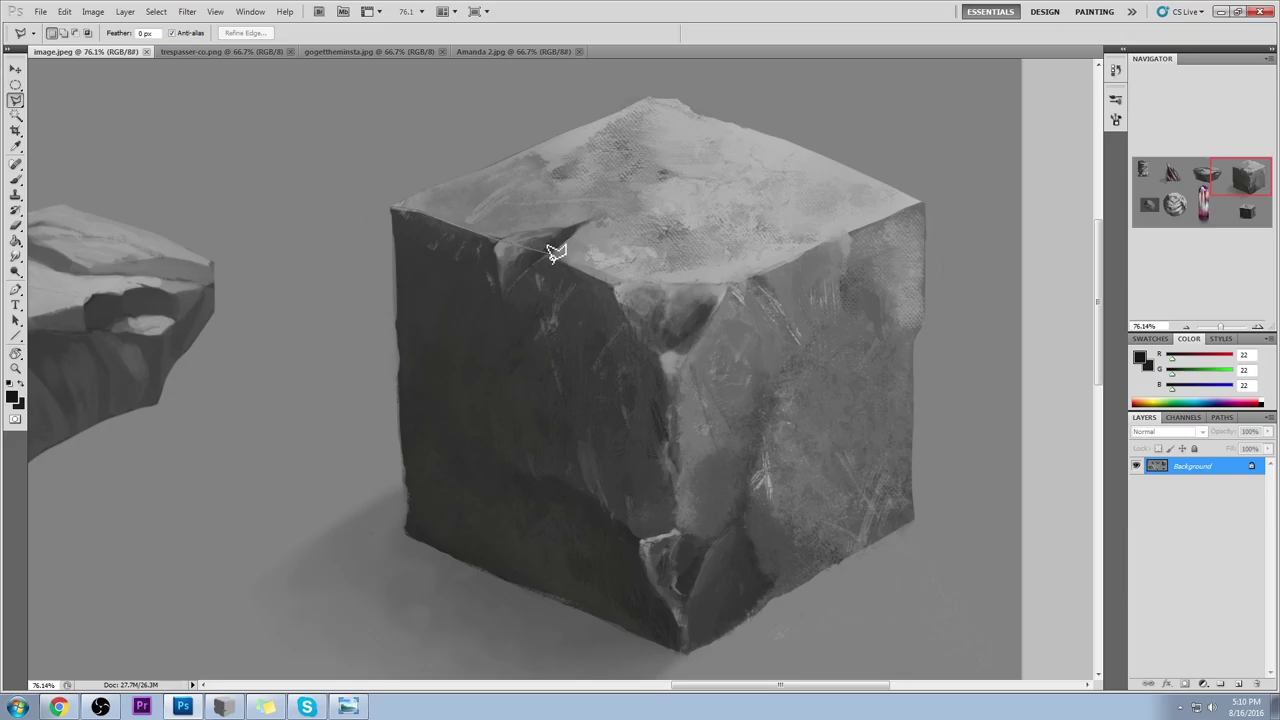
pyautogui.click(496, 240)
pyautogui.click(503, 304)
pyautogui.click(525, 275)
pyautogui.click(546, 258)
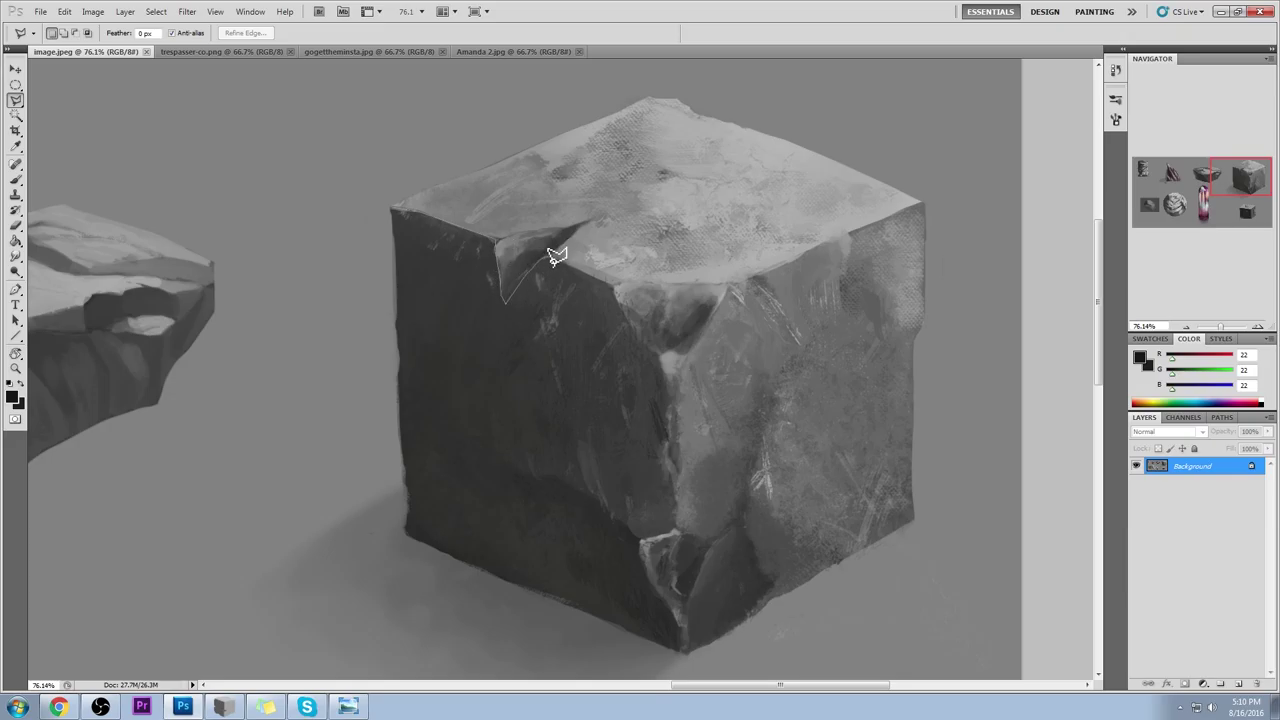
pyautogui.click(614, 291)
pyautogui.click(642, 344)
pyautogui.click(659, 355)
pyautogui.click(681, 354)
pyautogui.click(727, 286)
pyautogui.click(775, 273)
pyautogui.click(827, 250)
pyautogui.click(852, 239)
pyautogui.click(922, 208)
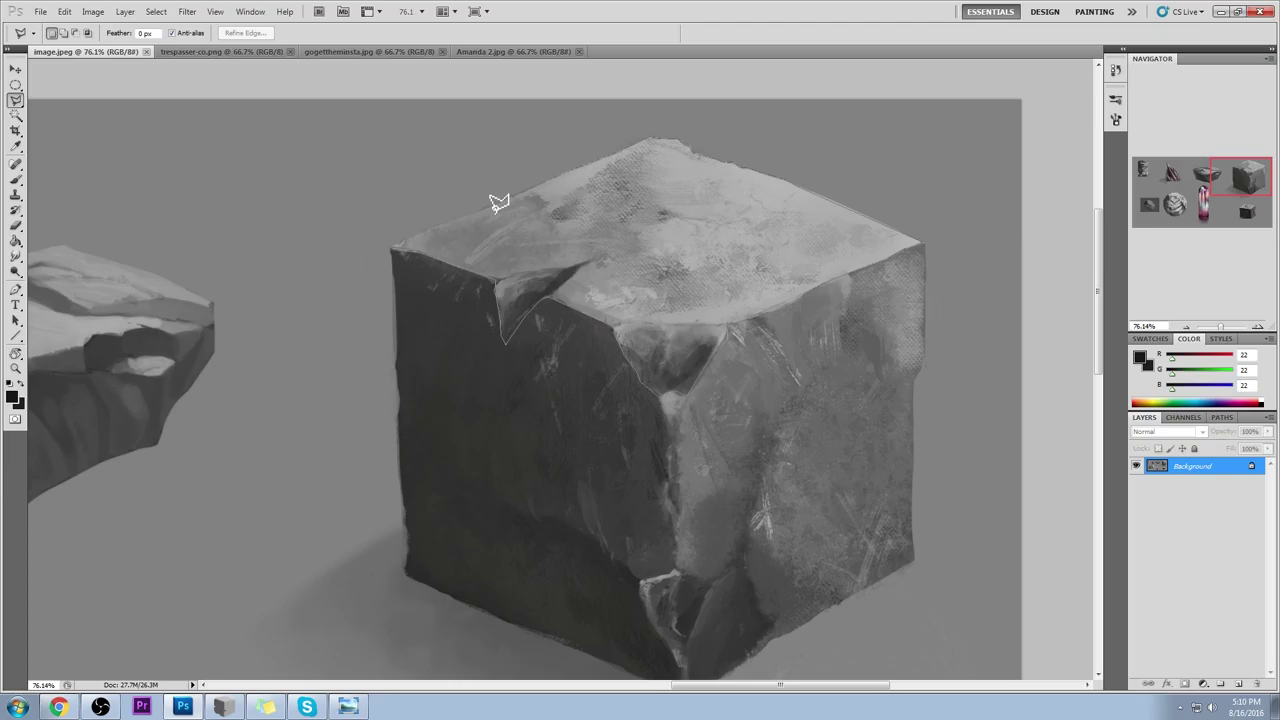
pyautogui.click(391, 244)
# Step: Switch from the Polygonal Lasso to the freehand Lasso tool
pyautogui.rightClick(17, 100)
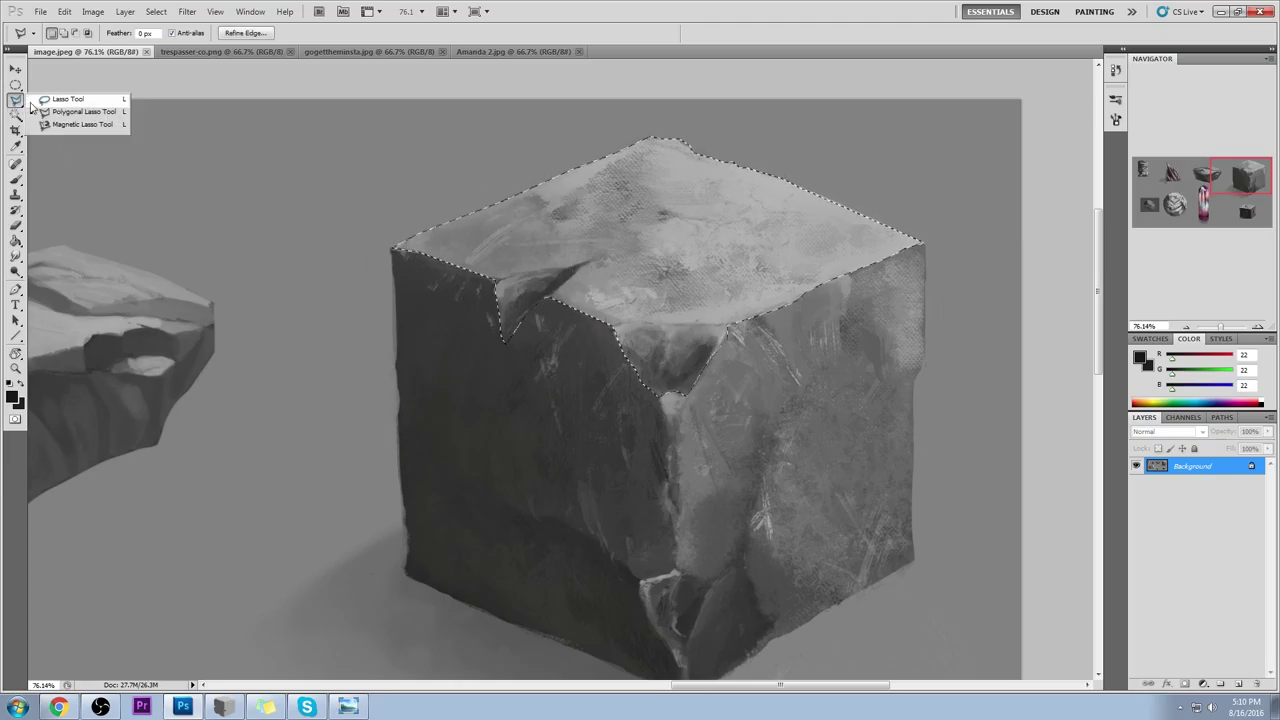
pyautogui.click(62, 112)
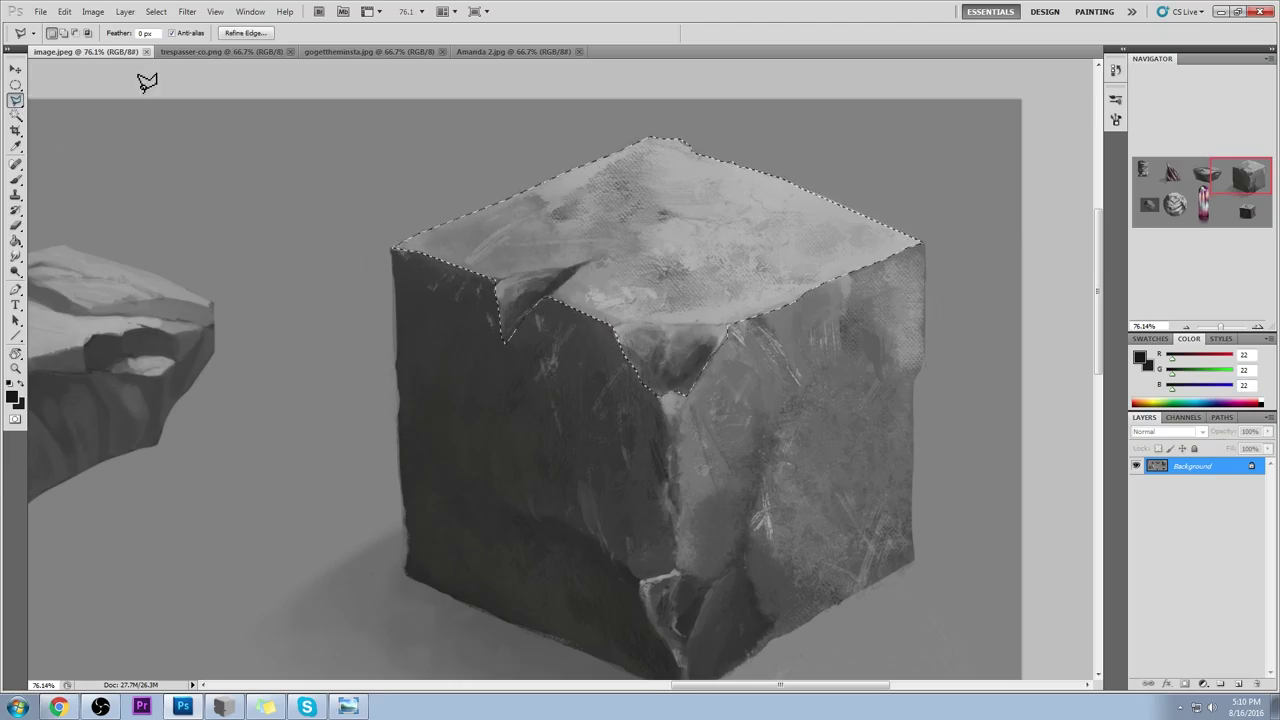
pyautogui.rightClick(15, 100)
pyautogui.click(46, 101)
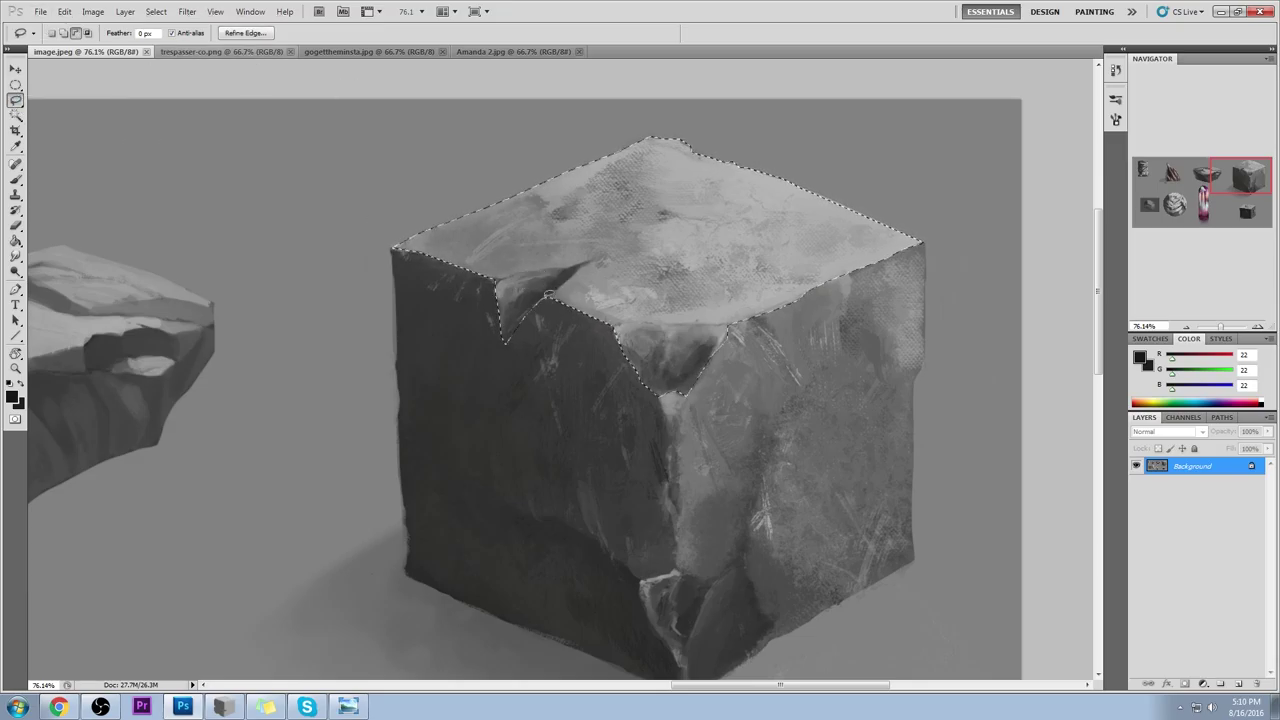
pyautogui.click(598, 206)
pyautogui.hotkey('ctrl', '-')
pyautogui.hotkey('ctrl', '-')
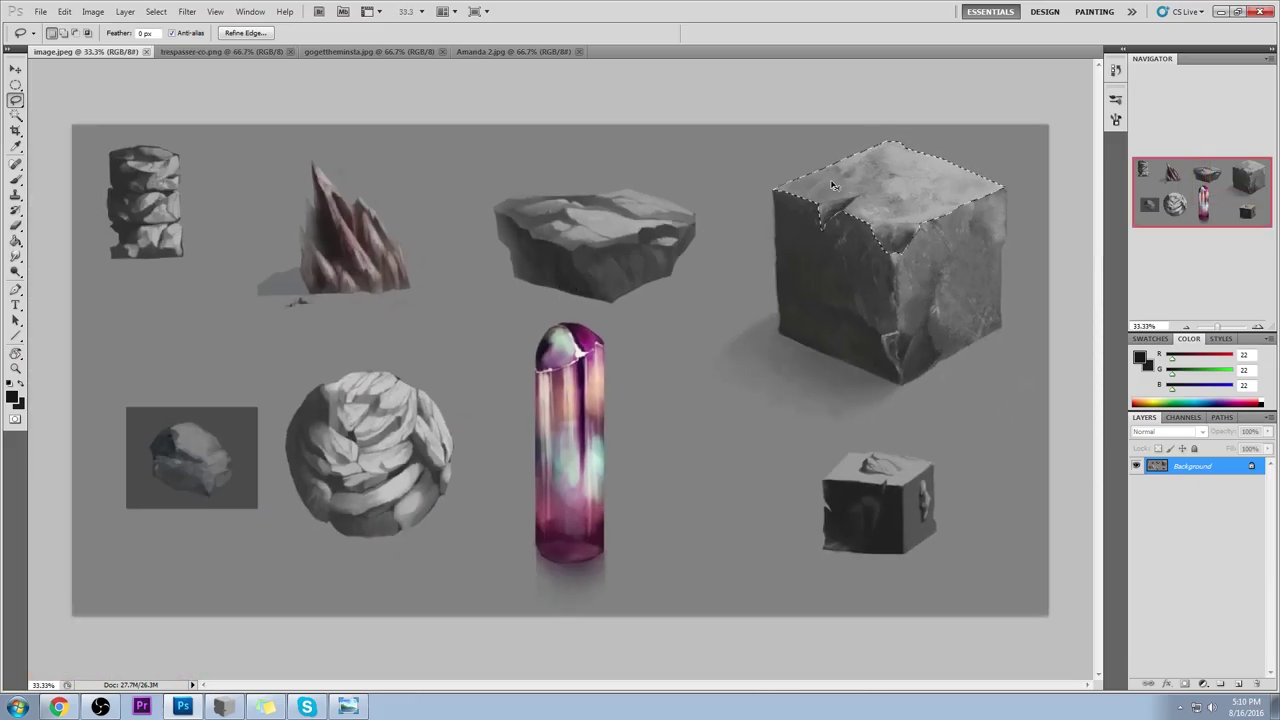
# Step: Hide the selection edges and choose the 175 px textured brush preset for painting
pyautogui.press('b')
pyautogui.hotkey('ctrl', 'h')
pyautogui.rightClick(900, 228)
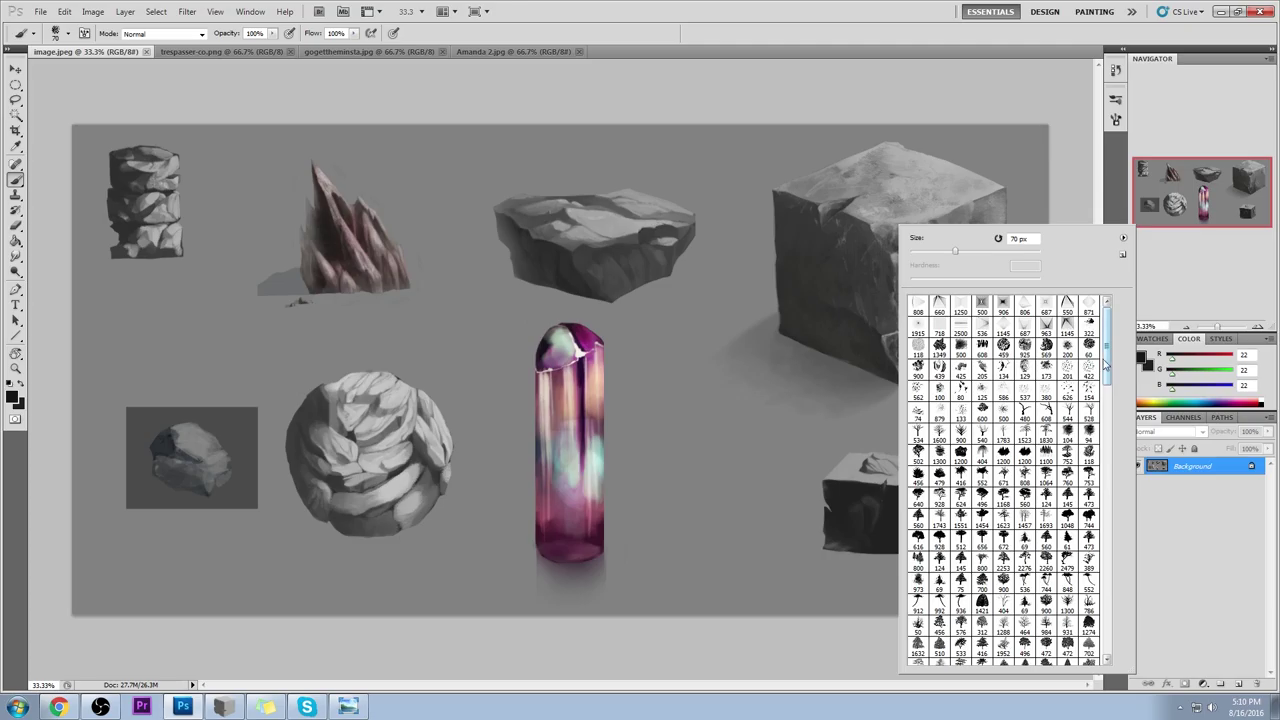
pyautogui.moveTo(1108, 340); pyautogui.dragTo(1120, 605)
pyautogui.click(982, 505)
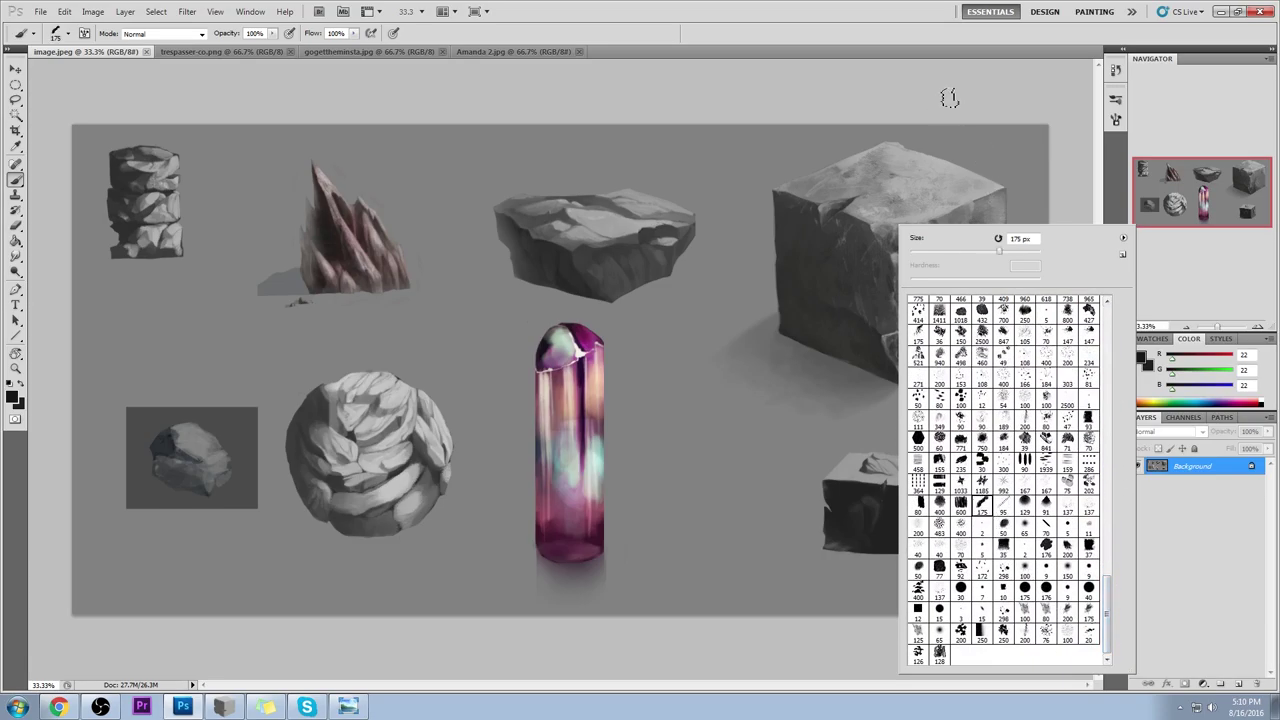
pyautogui.click(875, 47)
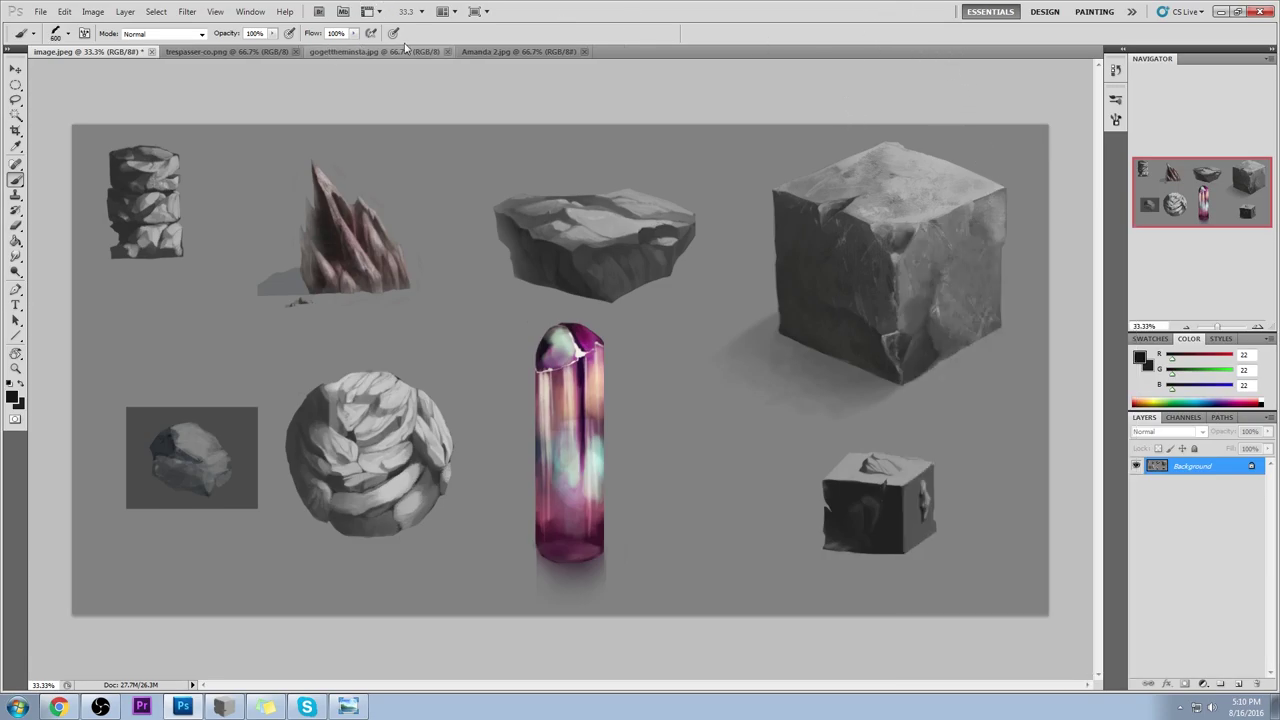
# Step: Try brushing light grey sampled from the cube over its top face at 600 px and compare it with the original
pyautogui.keyDown('alt'); pyautogui.click(928, 161); pyautogui.keyUp('alt')
pyautogui.moveTo(797, 189); pyautogui.dragTo(880, 205)
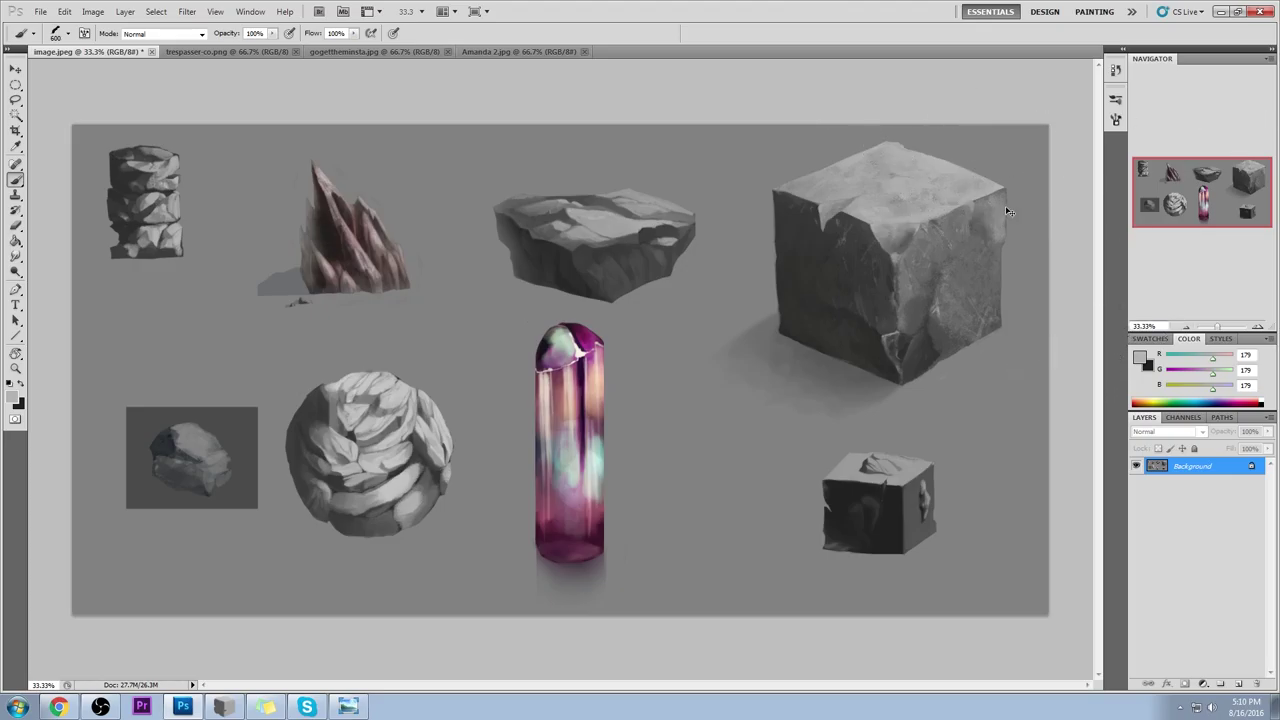
pyautogui.hotkey('ctrl', 'z')
pyautogui.hotkey('ctrl', 'z')
pyautogui.hotkey('ctrl', 'z')
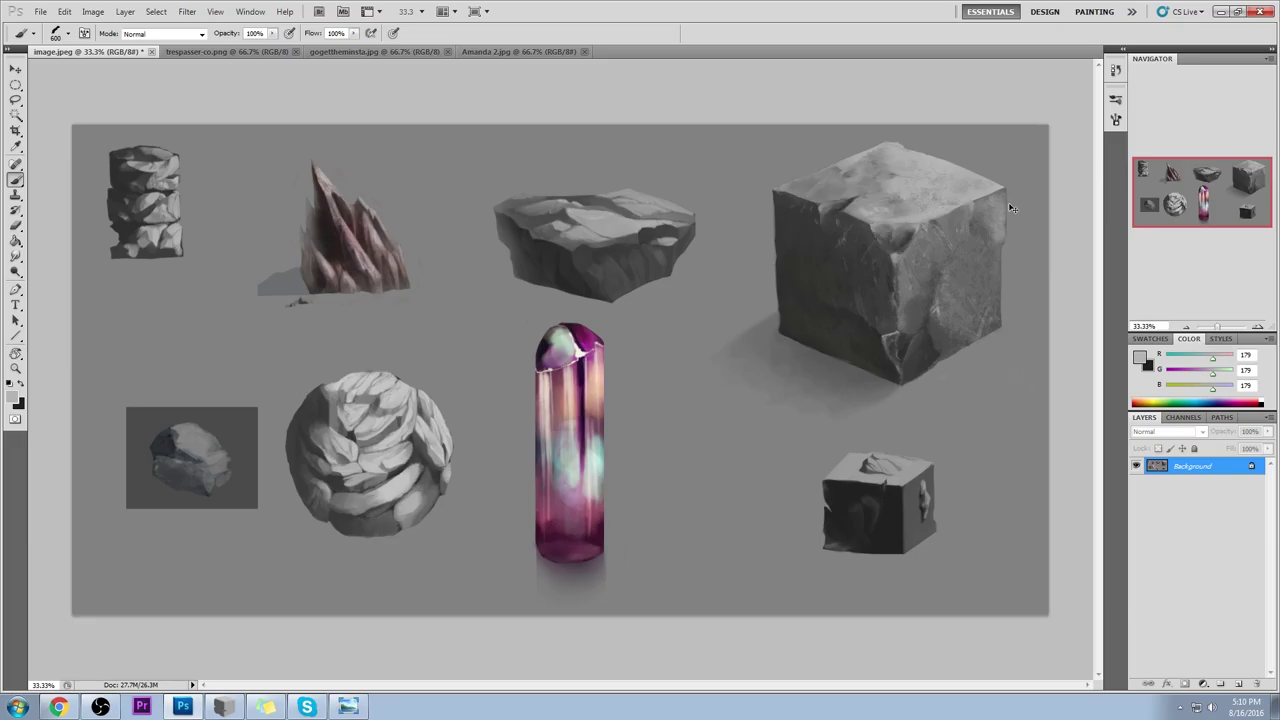
pyautogui.hotkey('ctrl', 'z')
pyautogui.hotkey('ctrl', 'z')
# Step: Add a new layer and brush the sampled light grey over the cube's top face, comparing before and after
pyautogui.click(1237, 686)
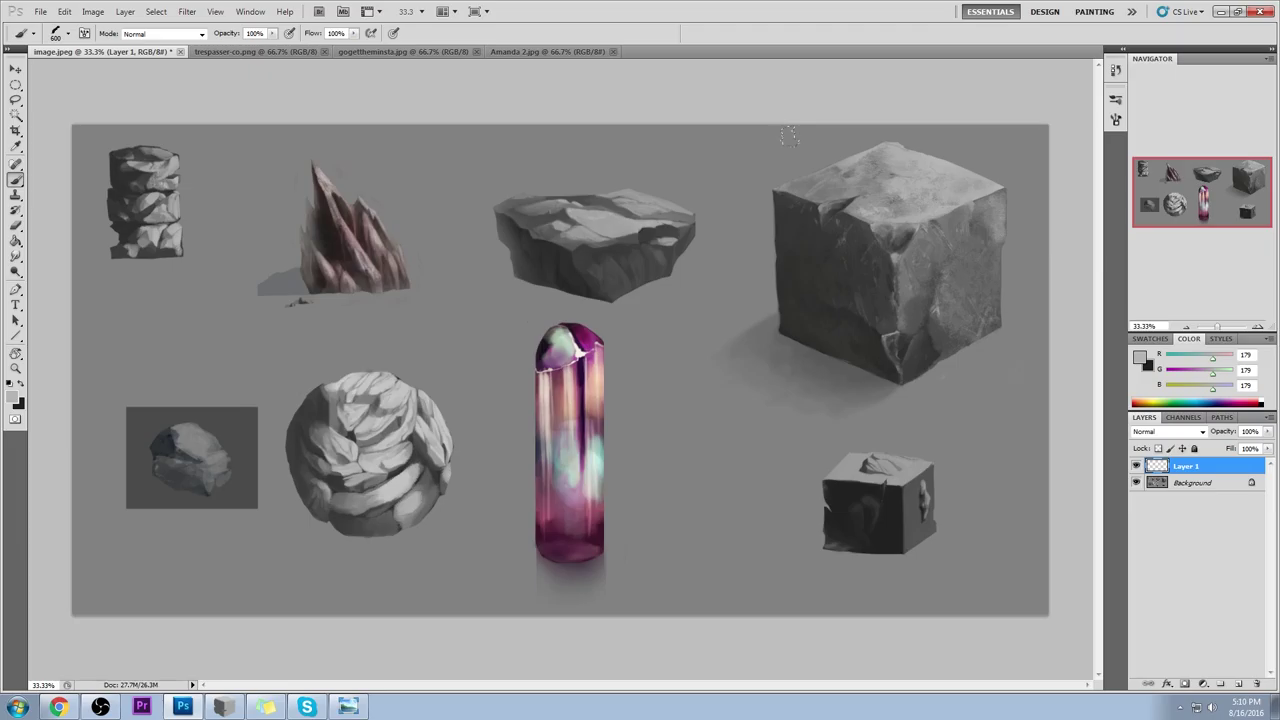
pyautogui.moveTo(826, 240); pyautogui.dragTo(898, 166)
pyautogui.hotkey('ctrl', 'z')
pyautogui.hotkey('ctrl', 'z')
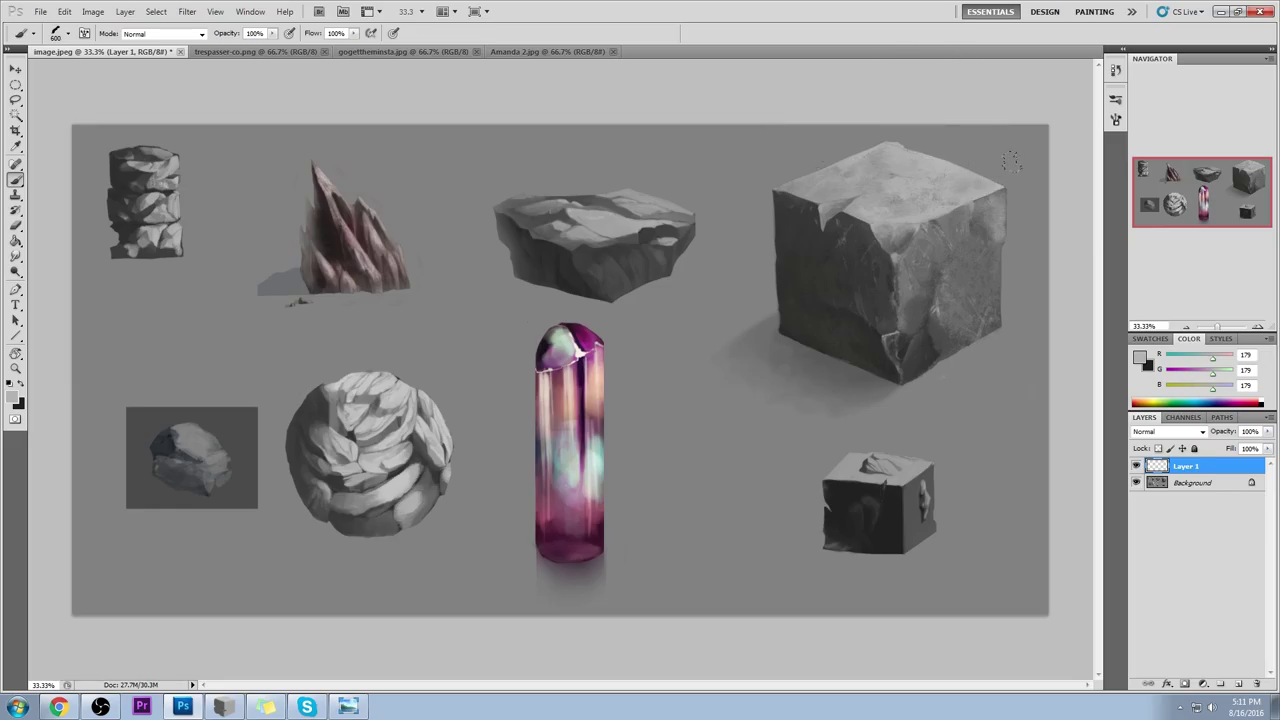
# Step: Invert the selection and subtract the cube's left-face area with the Lasso so the right face stays selected
pyautogui.press('l')
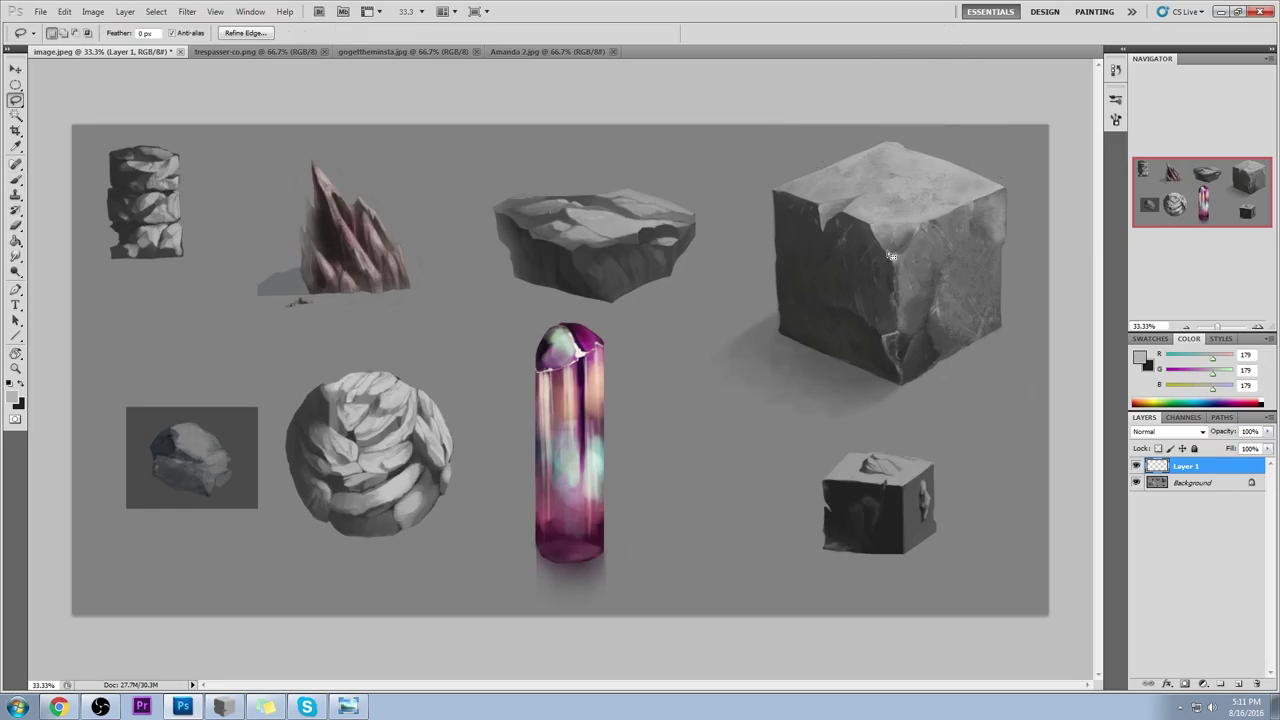
pyautogui.rightClick(935, 216)
pyautogui.click(975, 240)
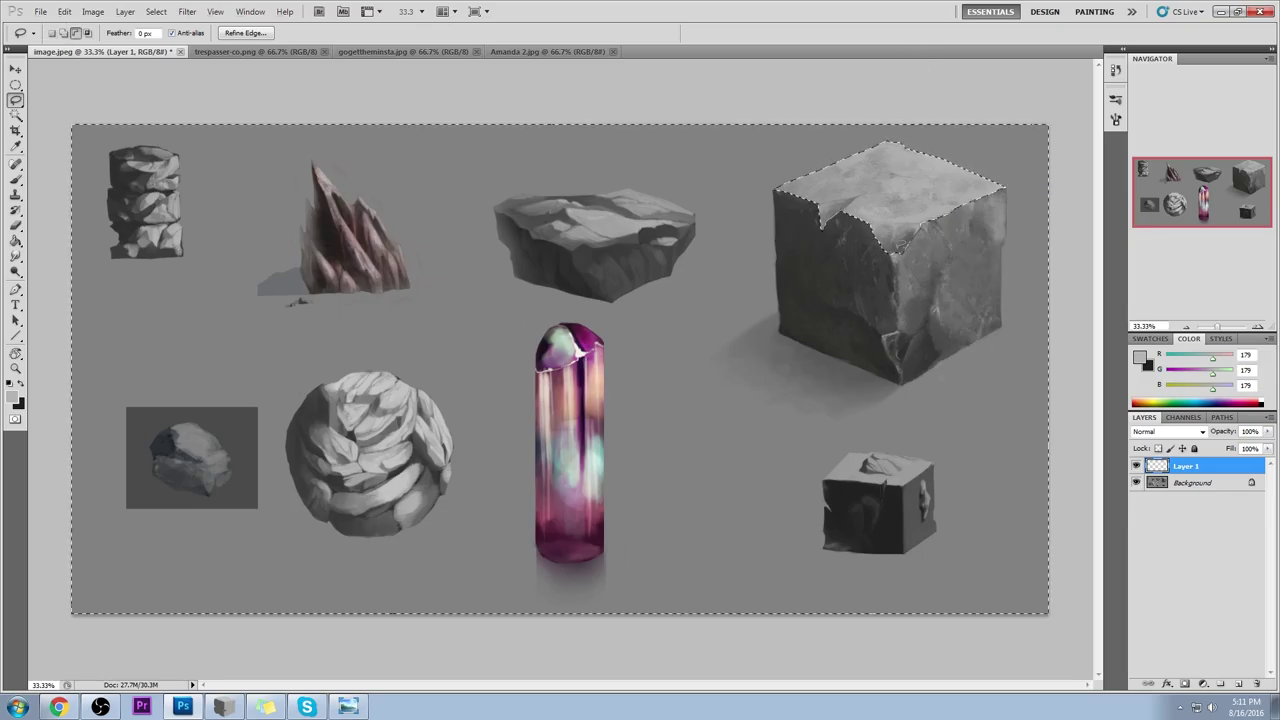
pyautogui.moveTo(898, 254)
pyautogui.mouseDown()
pyautogui.moveTo(900, 384)
pyautogui.moveTo(933, 51)
pyautogui.moveTo(1042, 134)
pyautogui.moveTo(938, 188)
pyautogui.mouseUp()
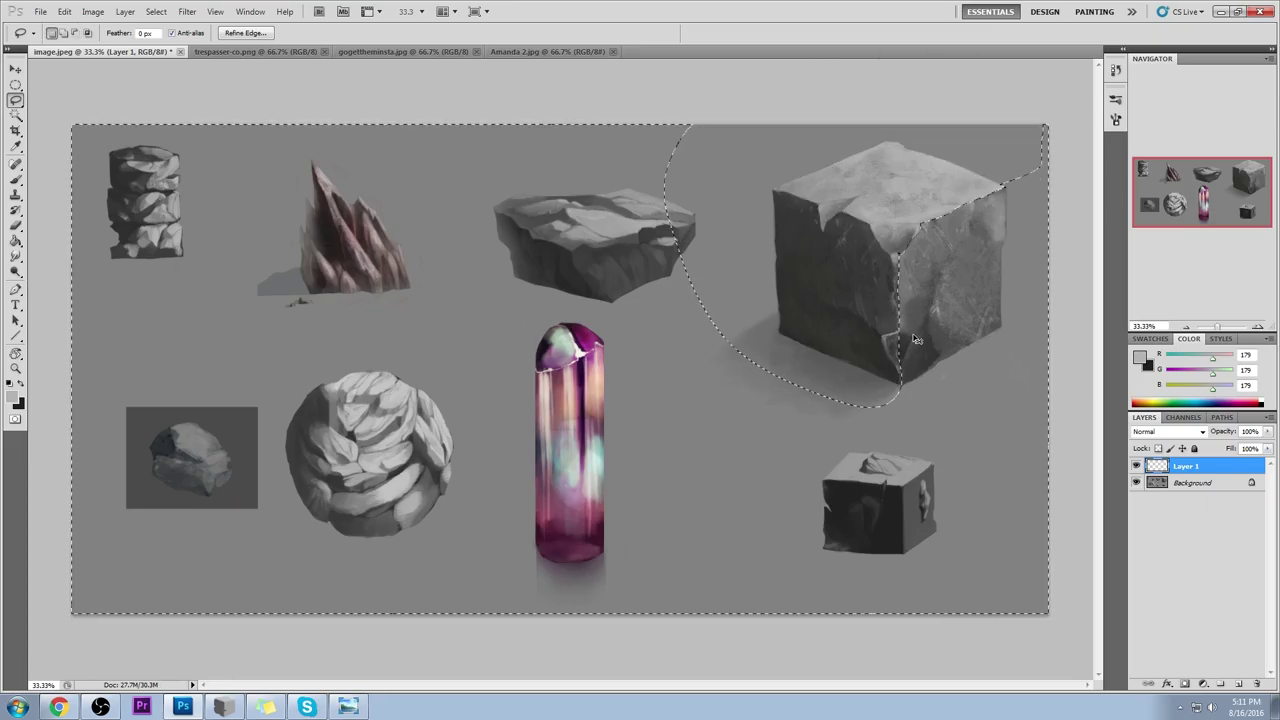
# Step: Hide the selection edges, set the brush opacity to 28%, and sample the background grey below the cube
pyautogui.hotkey('ctrl', 'd')
pyautogui.press('b')
pyautogui.keyDown('alt'); pyautogui.click(949, 205); pyautogui.keyUp('alt')
pyautogui.click(272, 34)
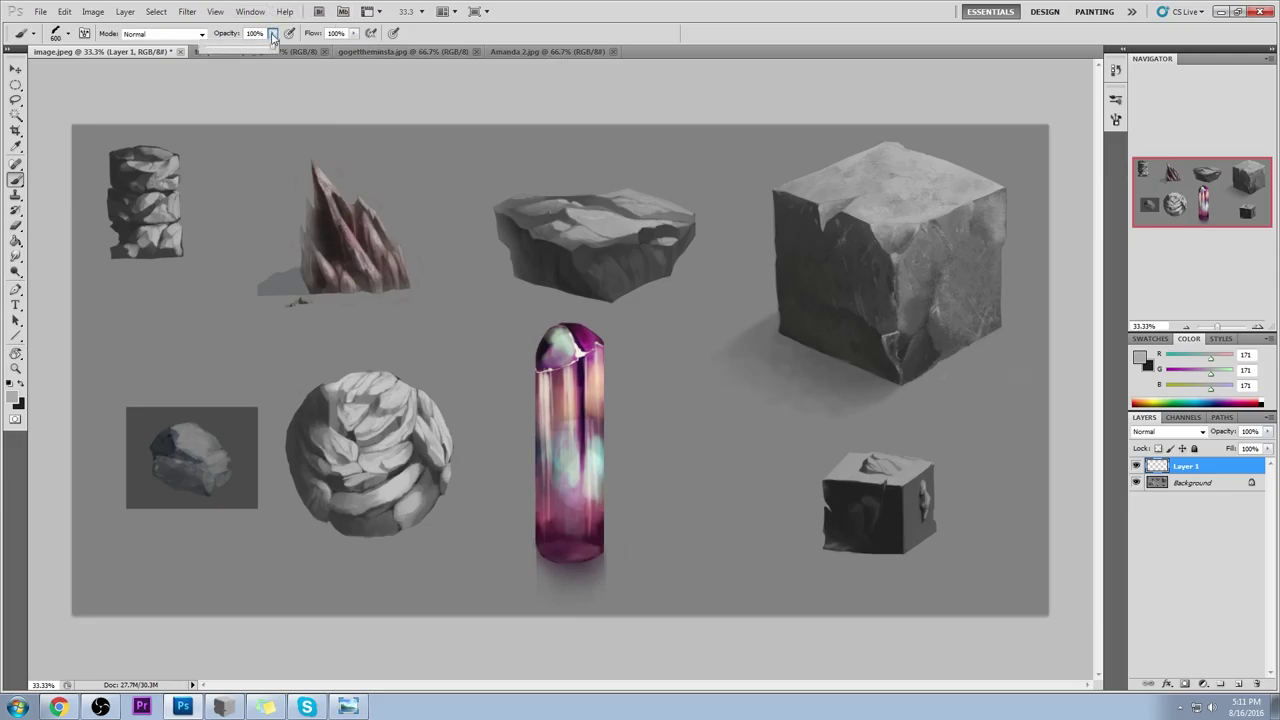
pyautogui.moveTo(227, 53); pyautogui.dragTo(223, 53)
pyautogui.keyDown('alt'); pyautogui.click(976, 379); pyautogui.keyUp('alt')
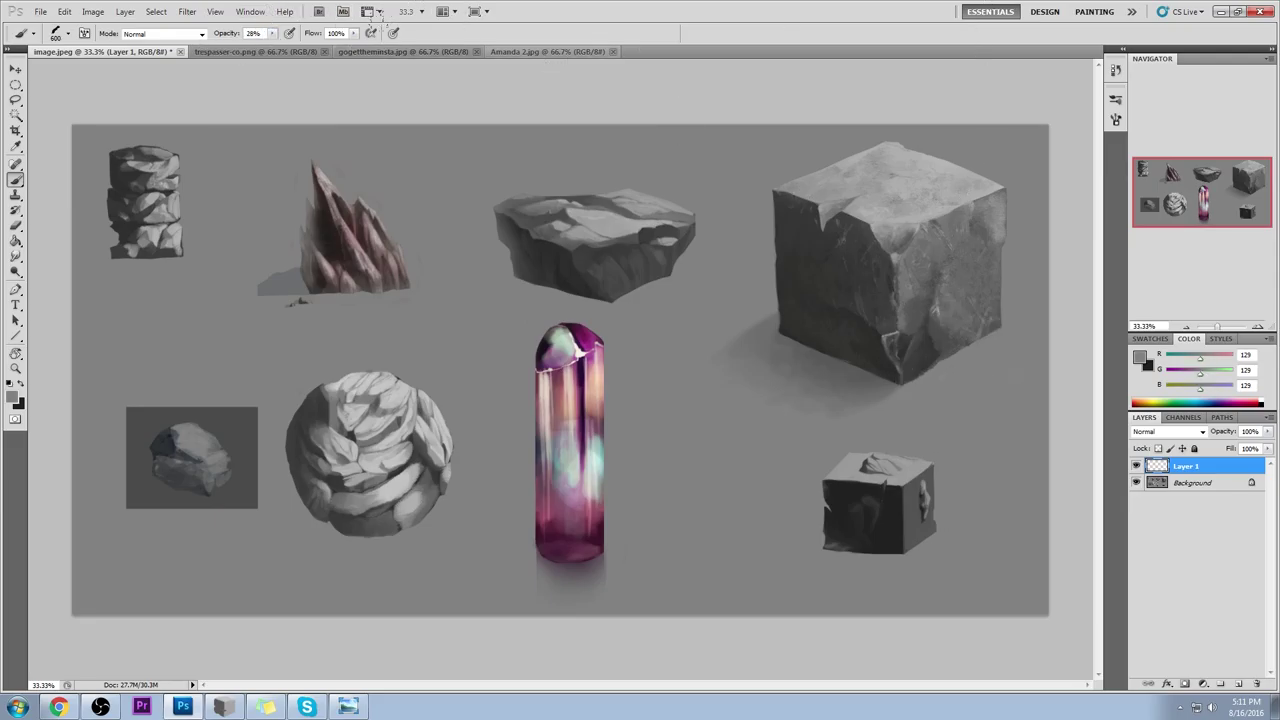
# Step: Add another layer and set its blend mode to Lighten
pyautogui.click(1238, 684)
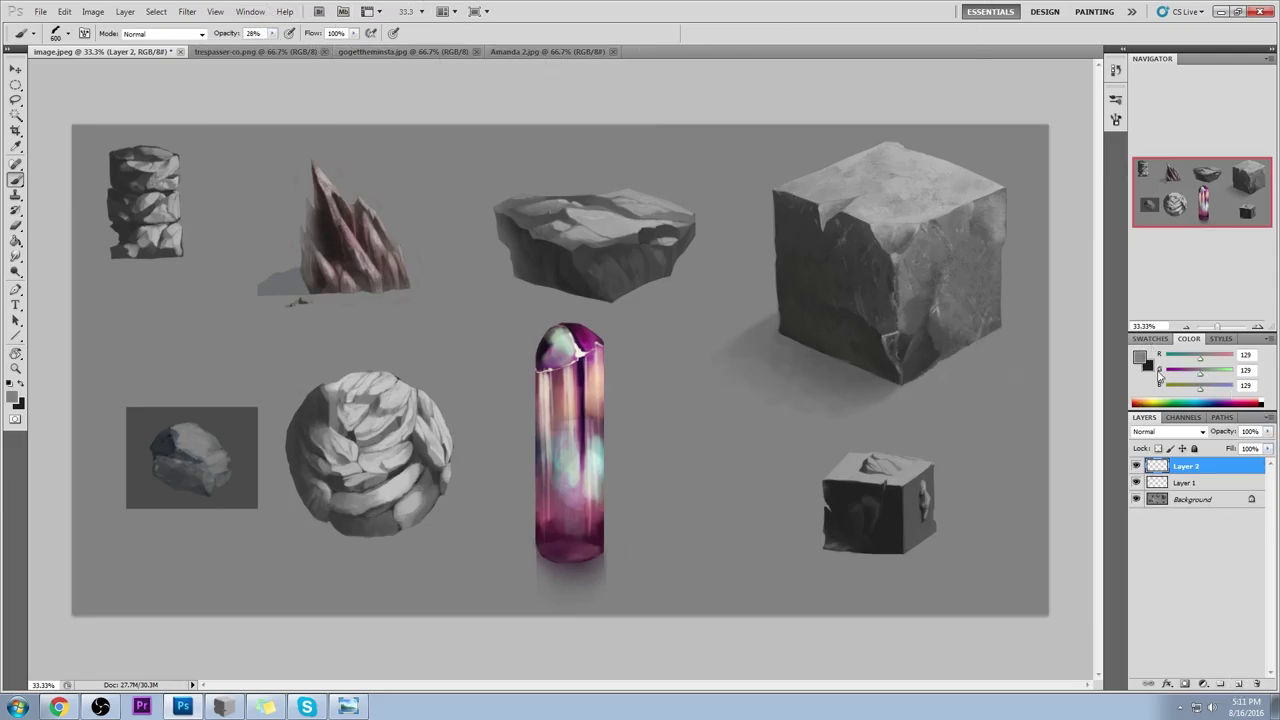
pyautogui.click(1163, 432)
pyautogui.click(1143, 234)
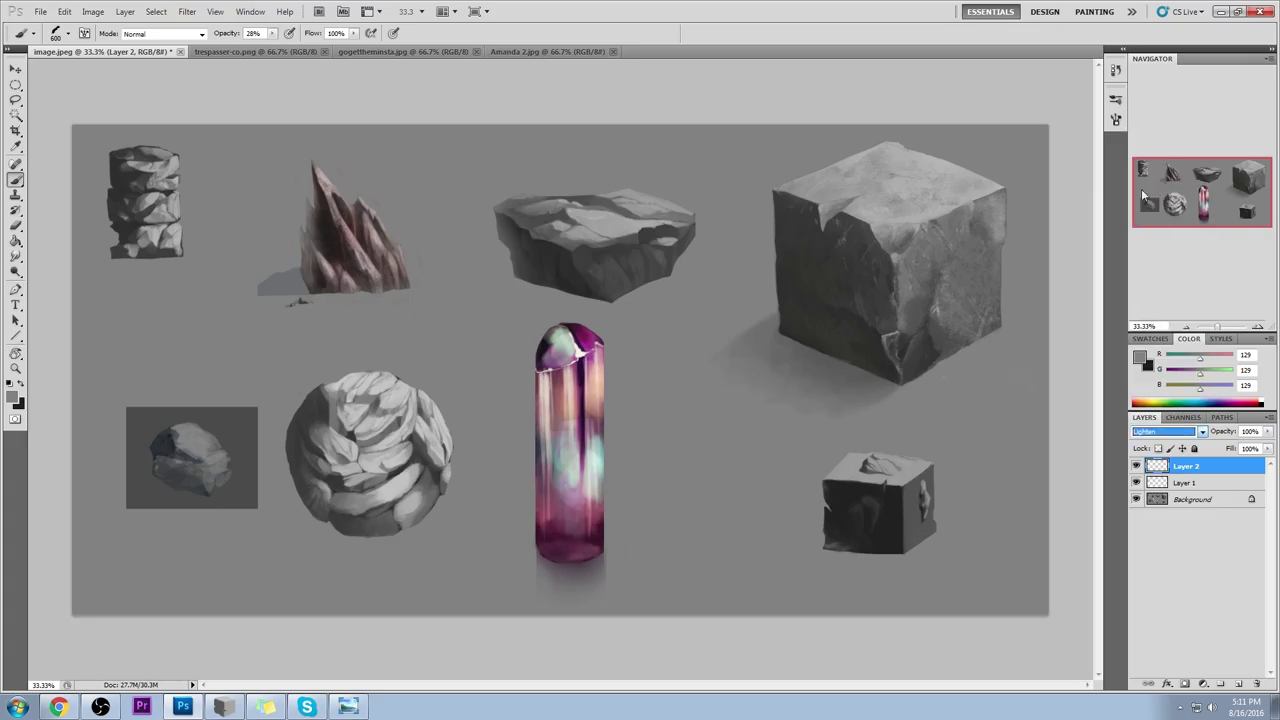
# Step: Brush soft lighter grey over the cube's right face and lower edge, using tones sampled from the top face and background
pyautogui.keyDown('alt'); pyautogui.click(947, 196); pyautogui.keyUp('alt')
pyautogui.moveTo(940, 330); pyautogui.dragTo(975, 240)
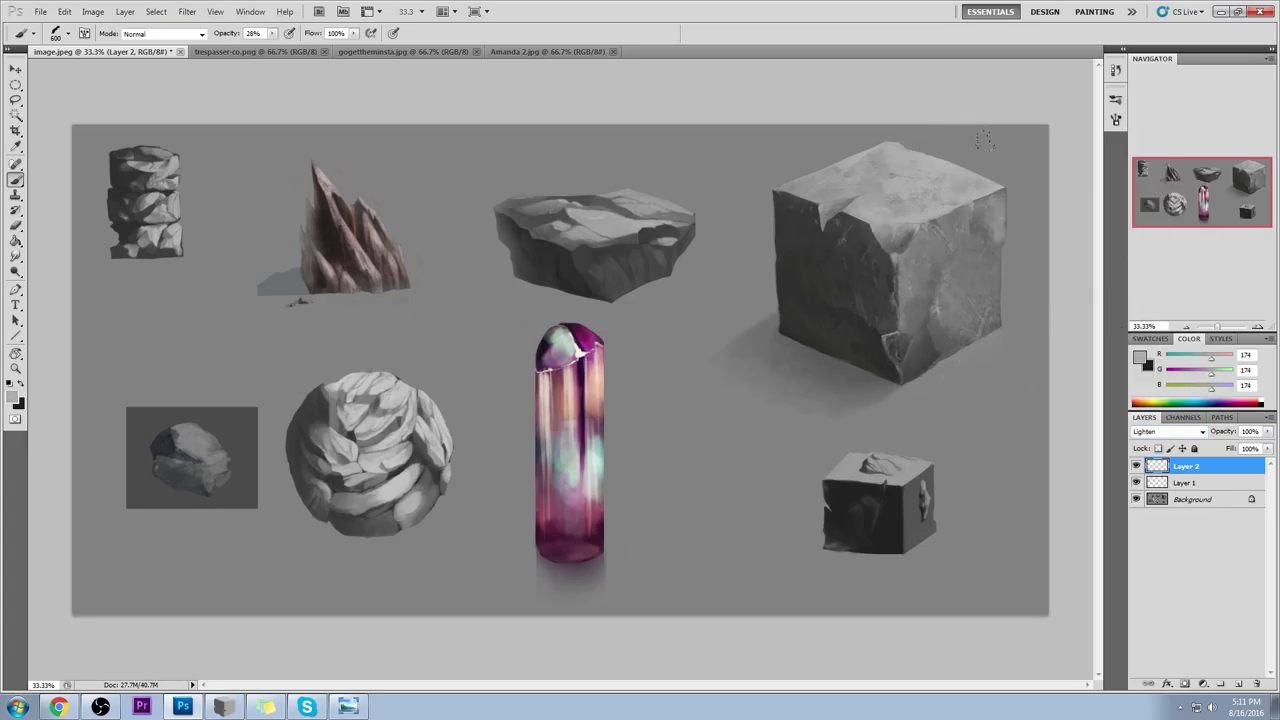
pyautogui.moveTo(915, 375); pyautogui.dragTo(945, 300)
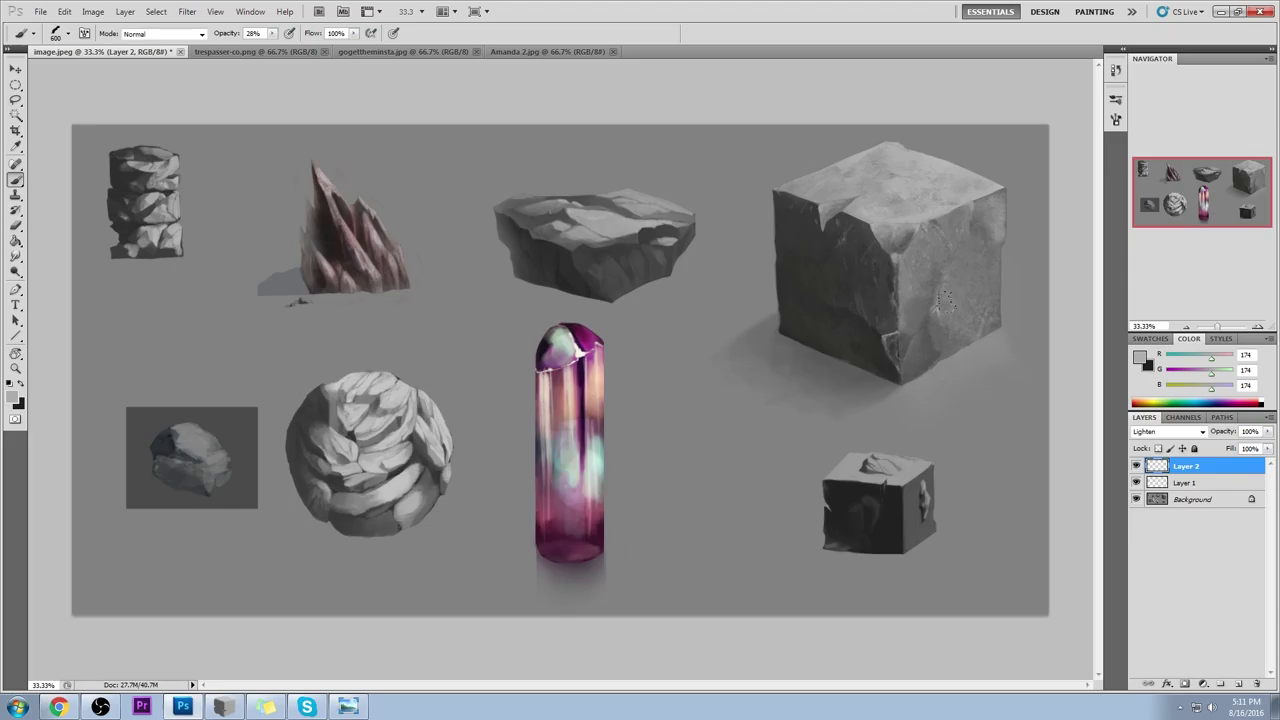
pyautogui.keyDown('alt'); pyautogui.click(976, 370); pyautogui.keyUp('alt')
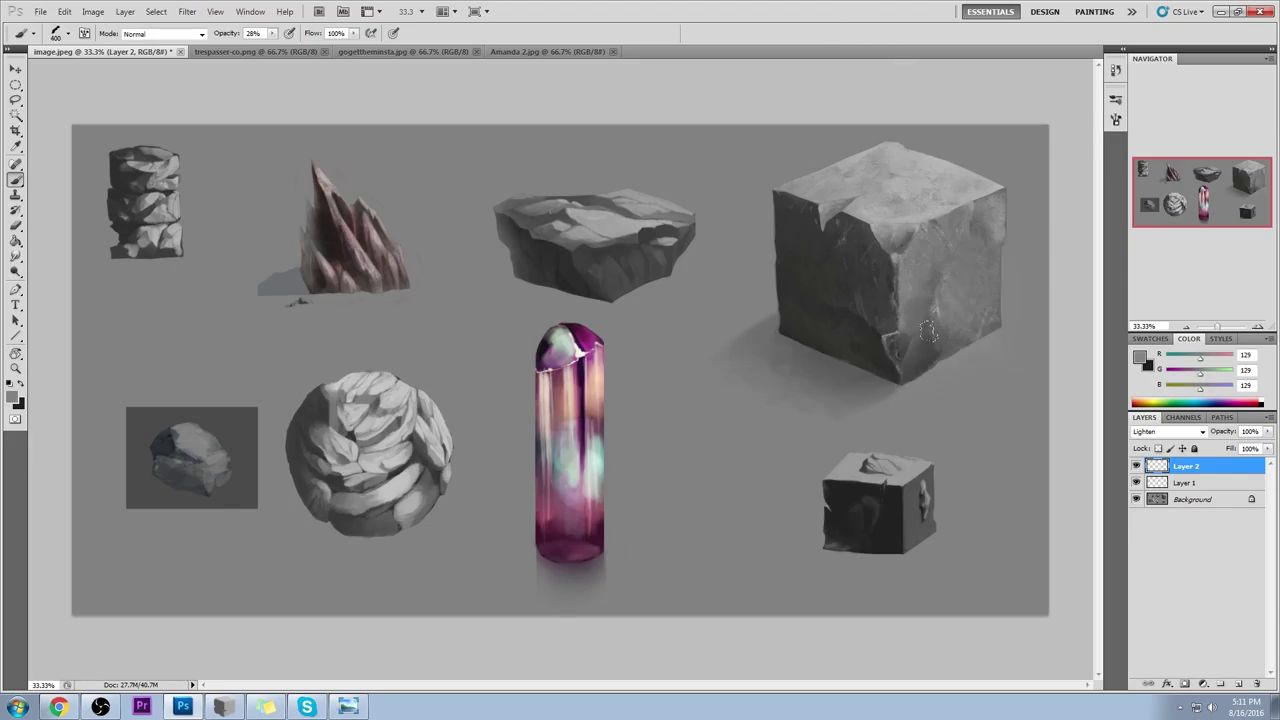
pyautogui.moveTo(926, 371); pyautogui.dragTo(919, 317)
# Step: Try flattening the image and selecting the whole canvas, and undo both
pyautogui.rightClick(1200, 466)
pyautogui.click(1110, 689)
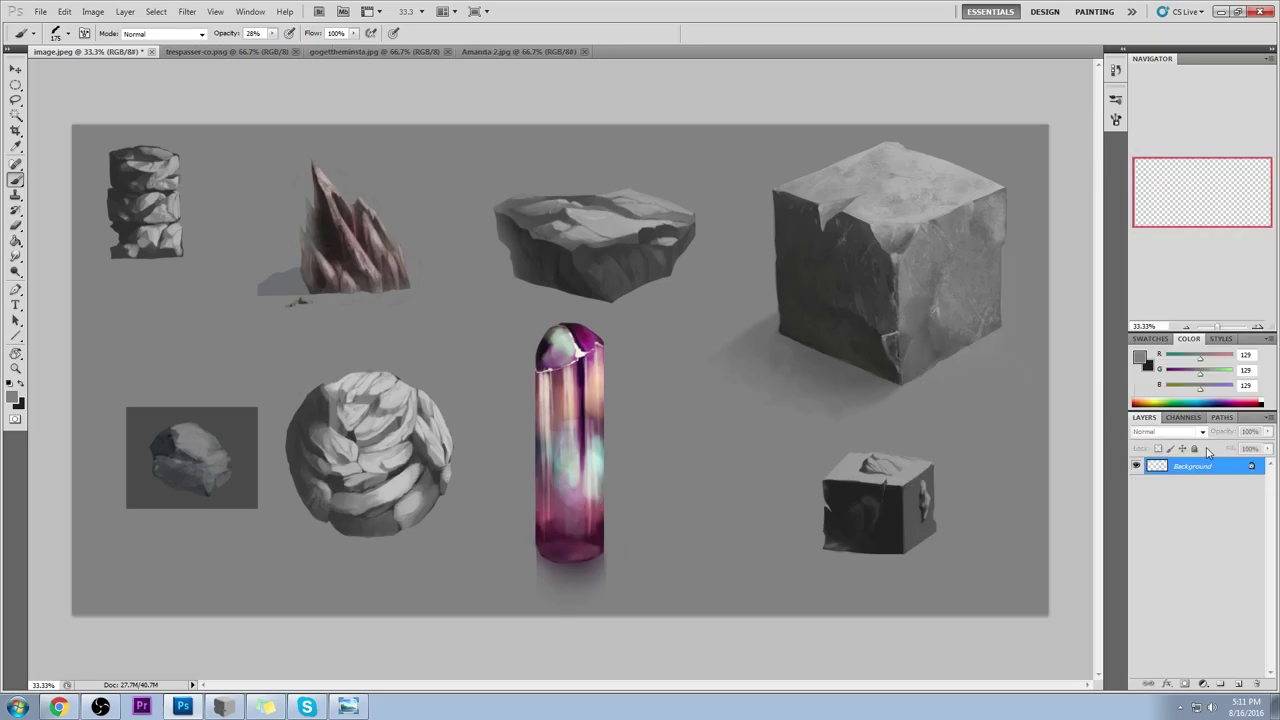
pyautogui.hotkey('ctrl', 'a')
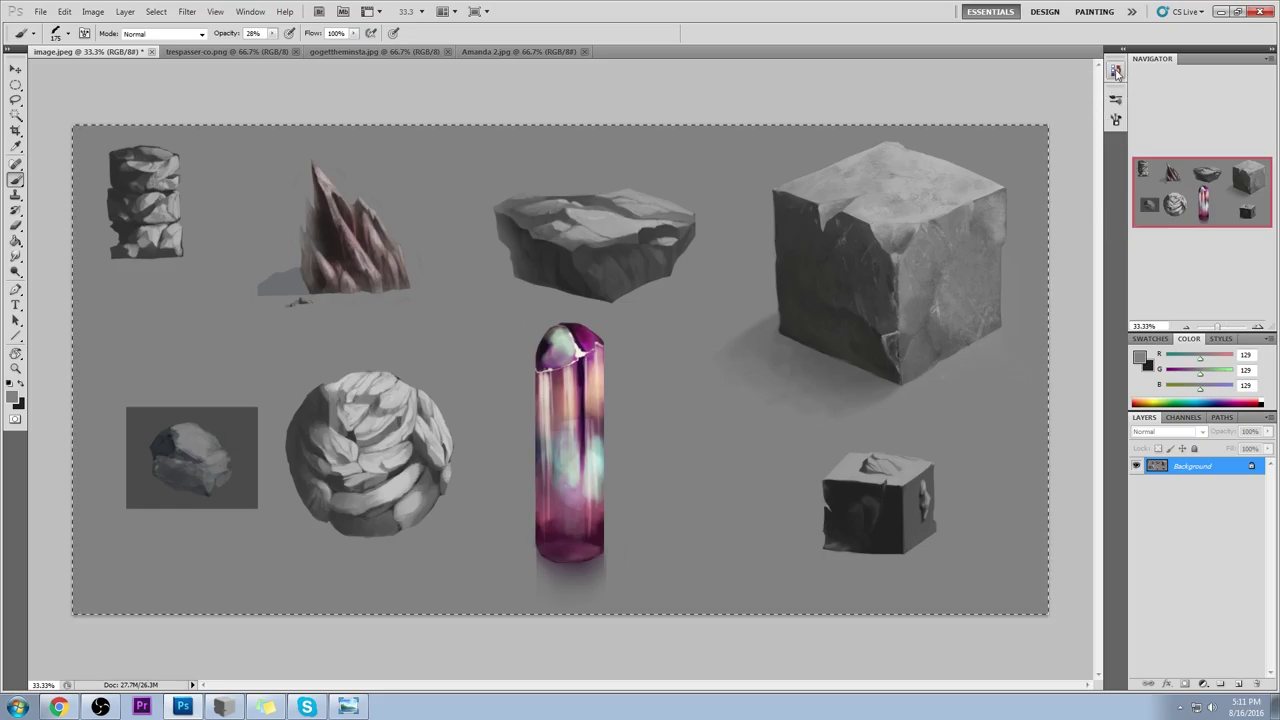
pyautogui.hotkey('ctrl', 'alt', 'z')
pyautogui.hotkey('ctrl', 'alt', 'z')
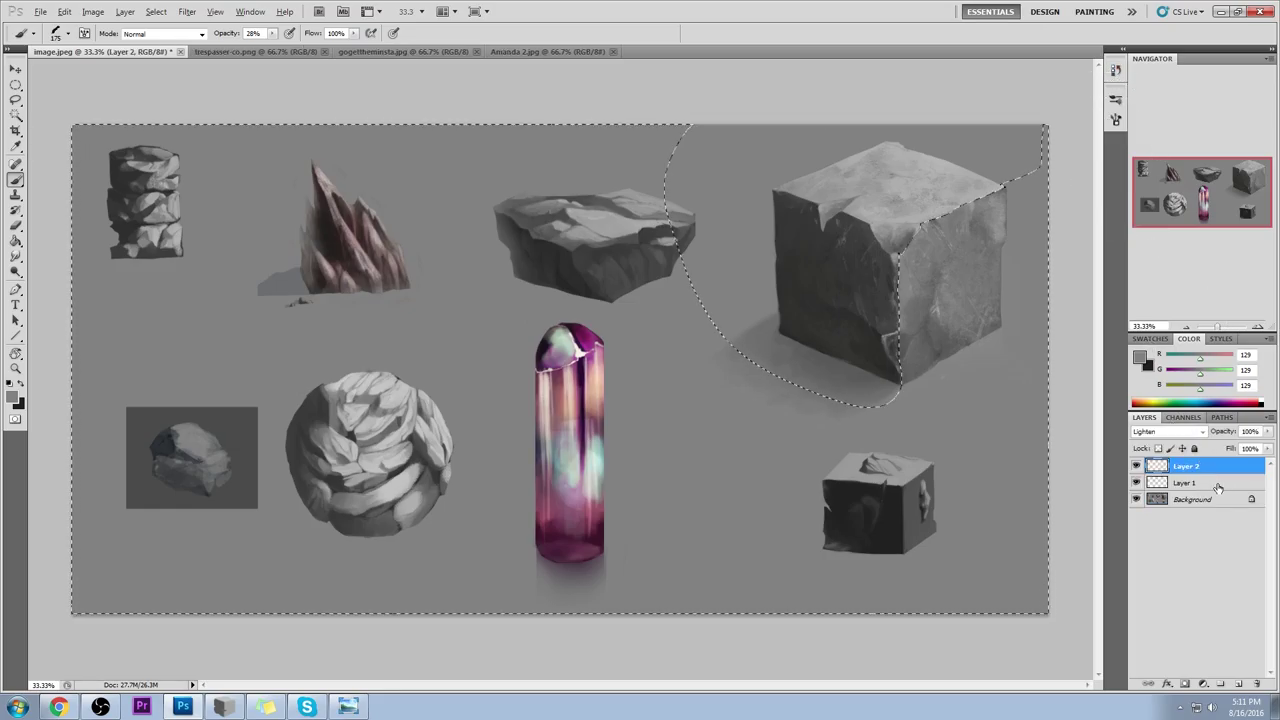
# Step: Remove the selection and erase some of Layer 1's paint around the chipped front corner of the cube's top face
pyautogui.click(1186, 483)
pyautogui.rightClick(906, 221)
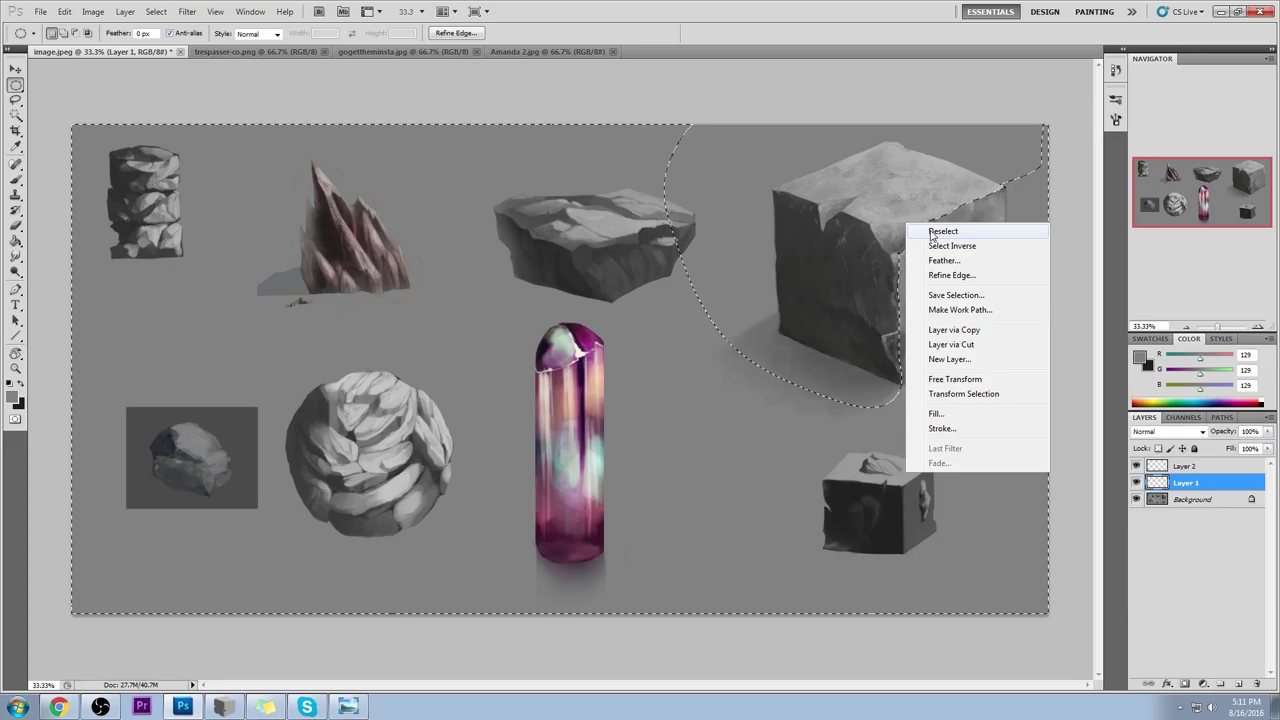
pyautogui.click(930, 227)
pyautogui.press('e')
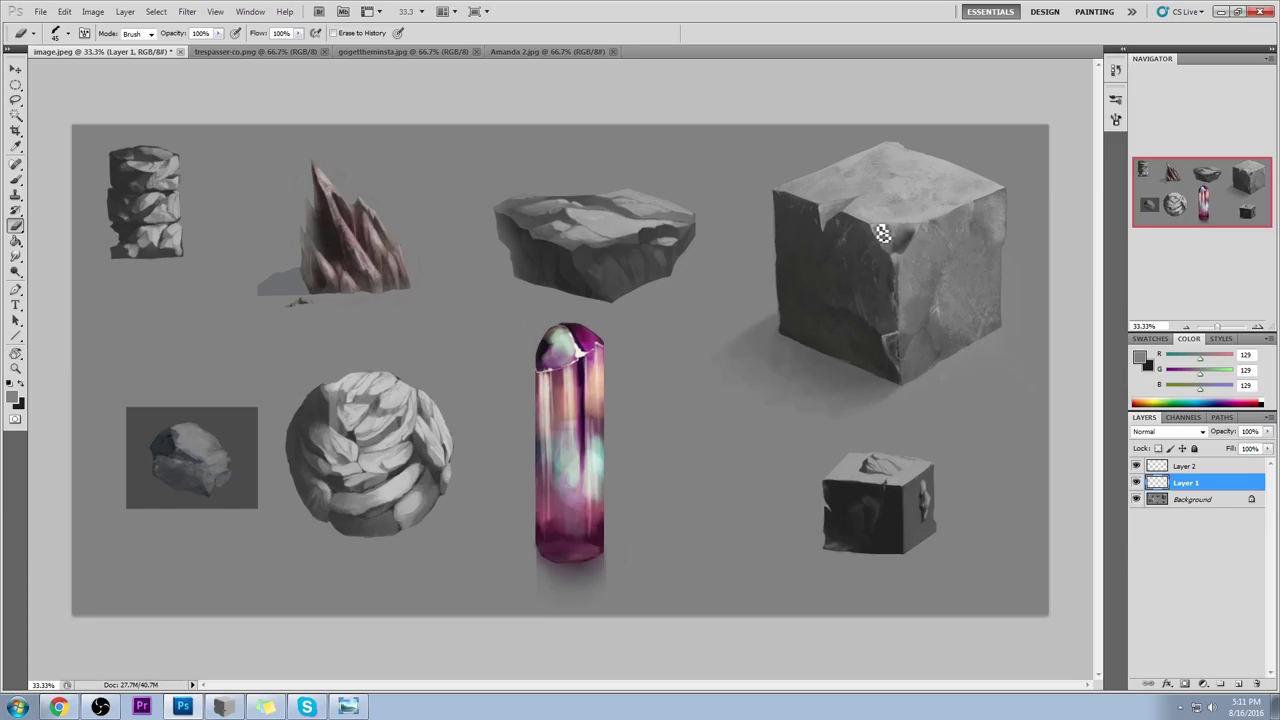
# Step: Touch up the chipped corner and notch on Layer 1 with sampled dark greys, switching to the Eraser for cleanup
pyautogui.press('b')
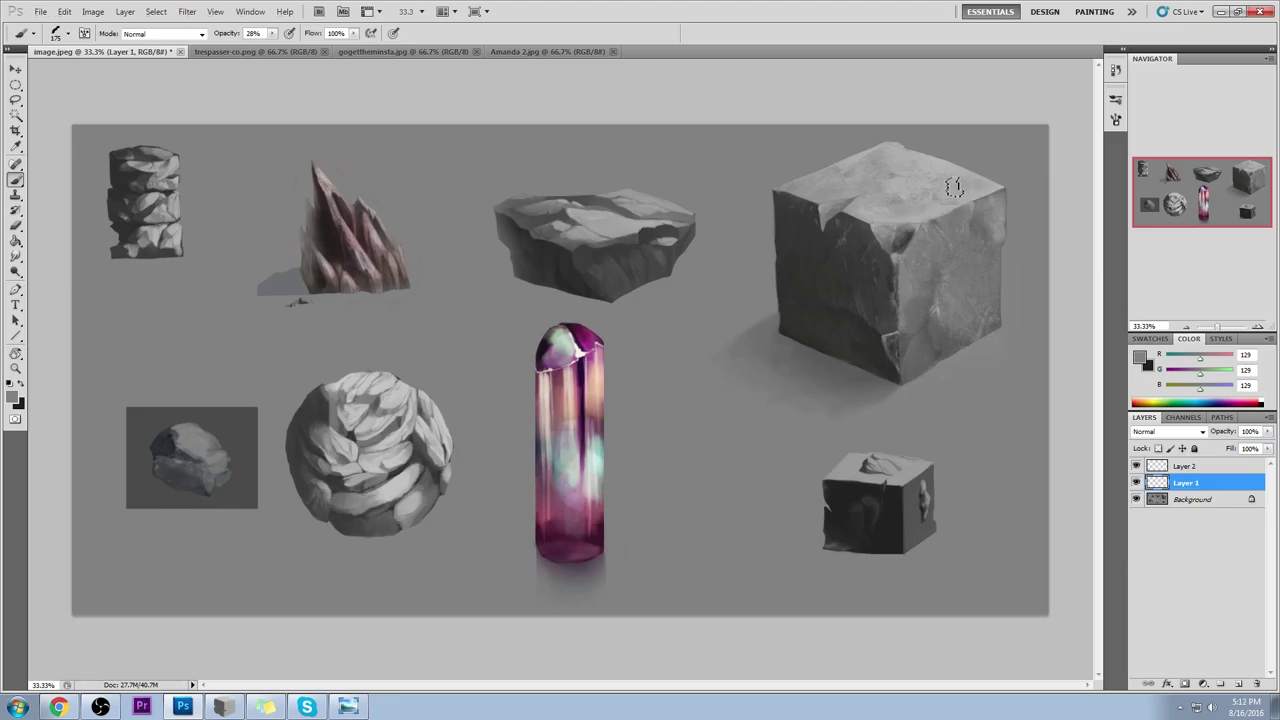
pyautogui.keyDown('alt'); pyautogui.click(908, 234); pyautogui.keyUp('alt')
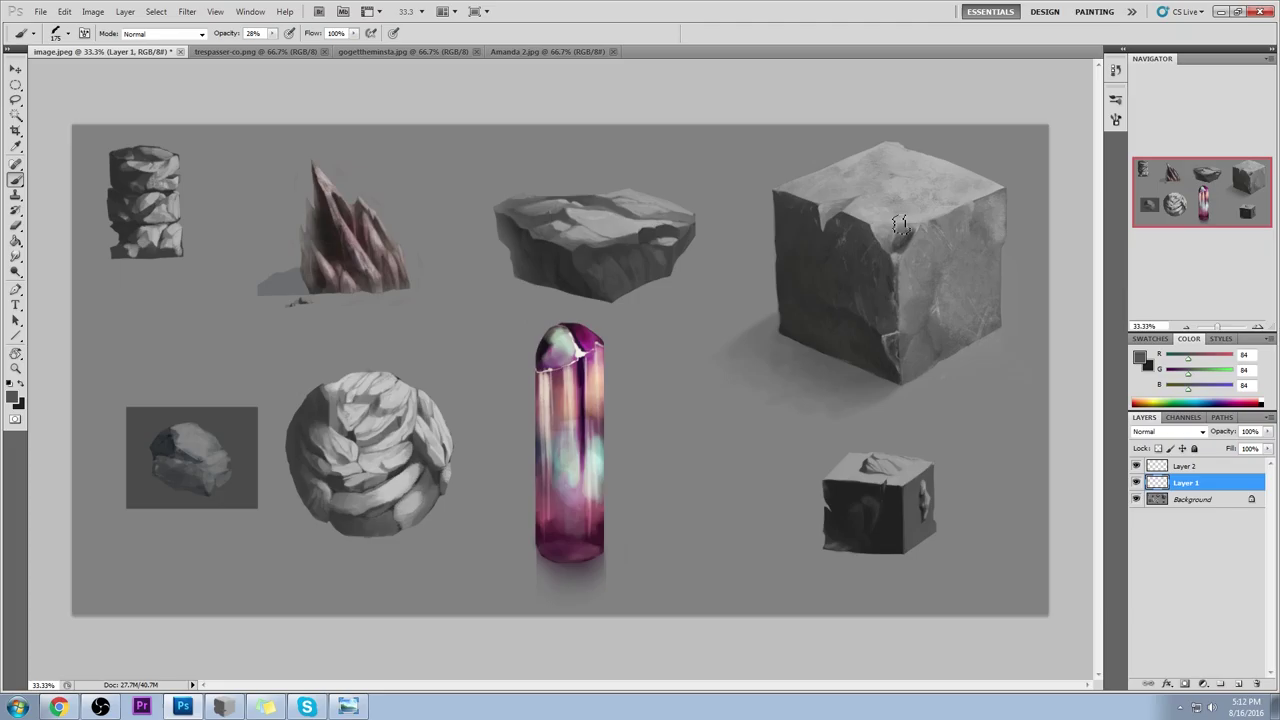
pyautogui.keyDown('alt'); pyautogui.click(876, 242); pyautogui.keyUp('alt')
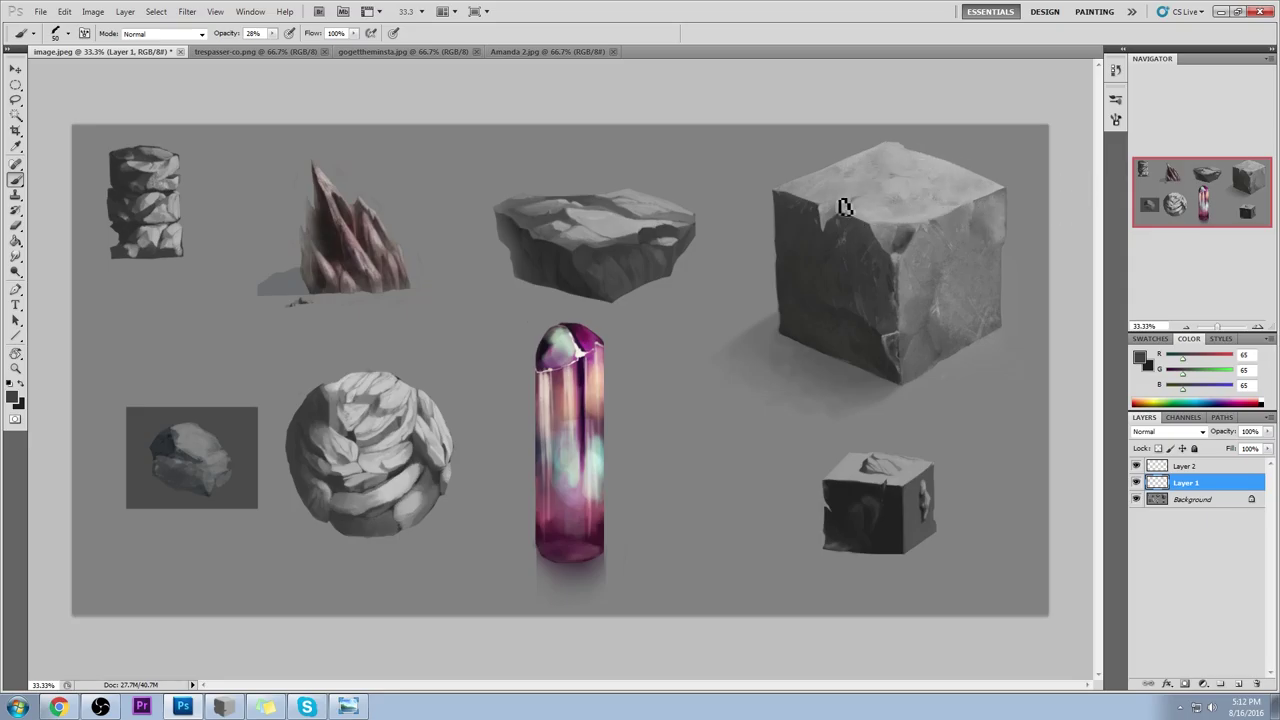
pyautogui.press('e')
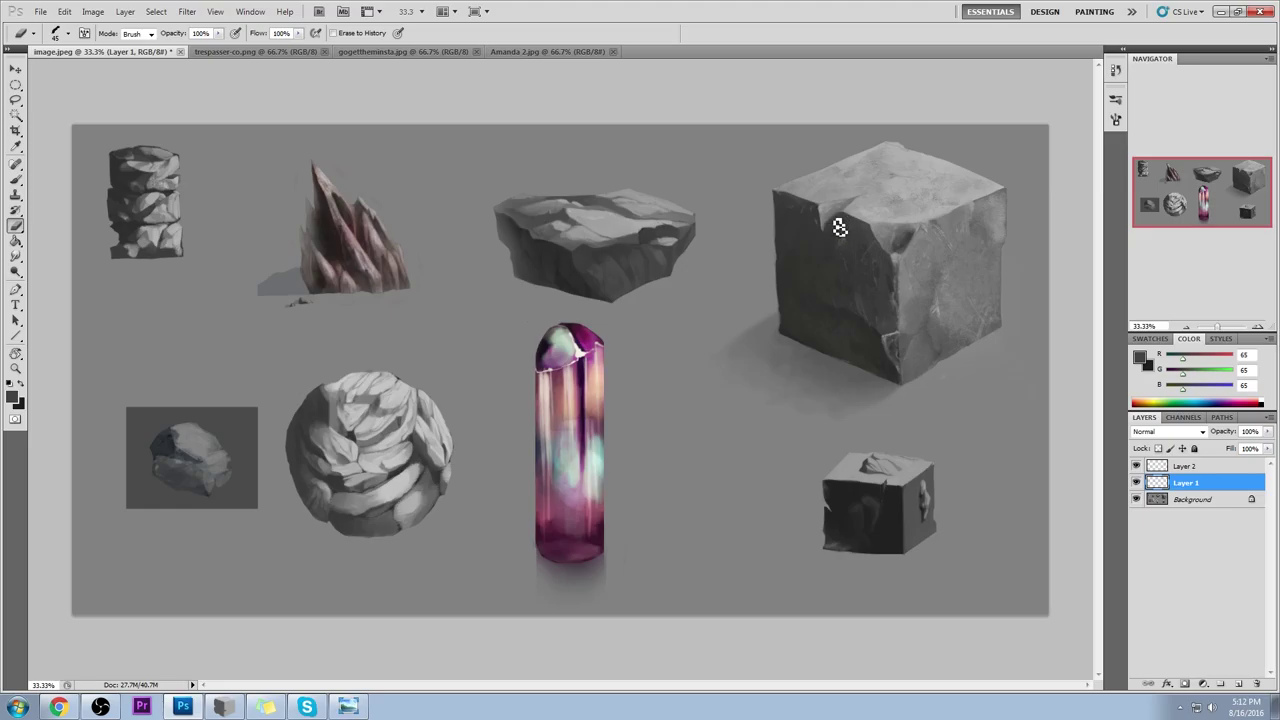
# Step: Merge all layers into the background and select the whole canvas
pyautogui.hotkey('ctrl', 'shift', 'e')
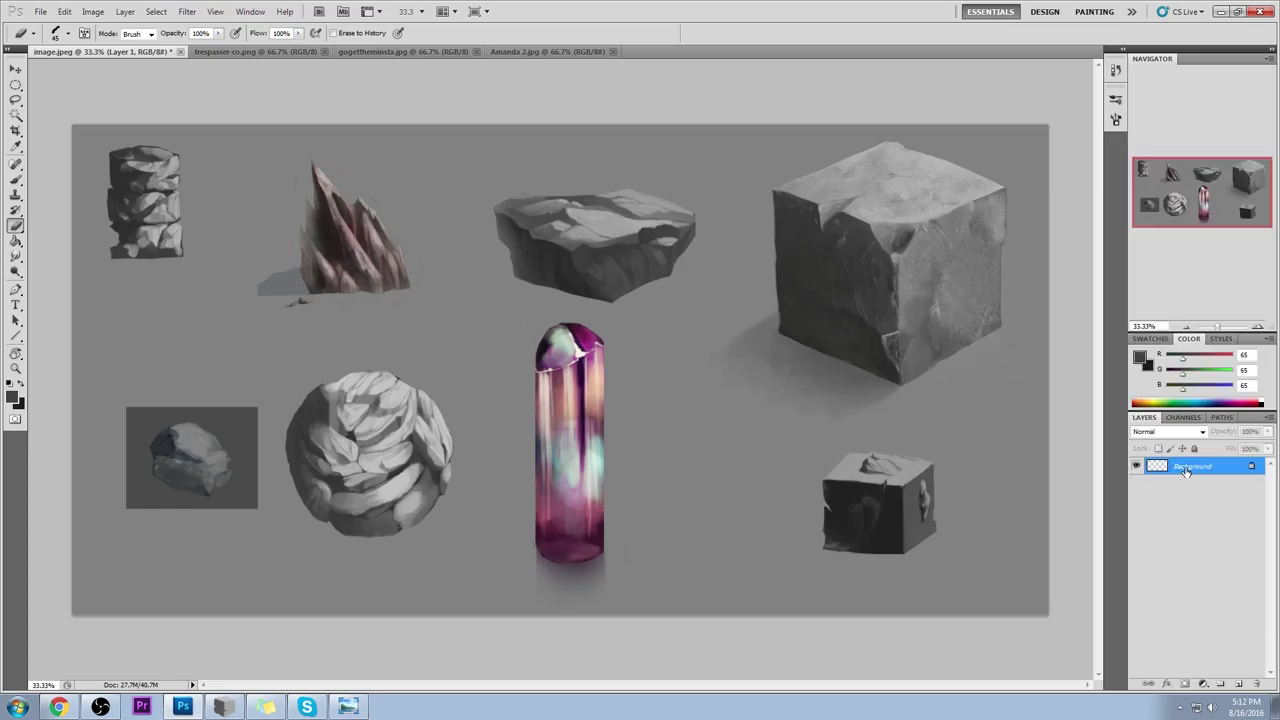
pyautogui.hotkey('ctrl', 'a')
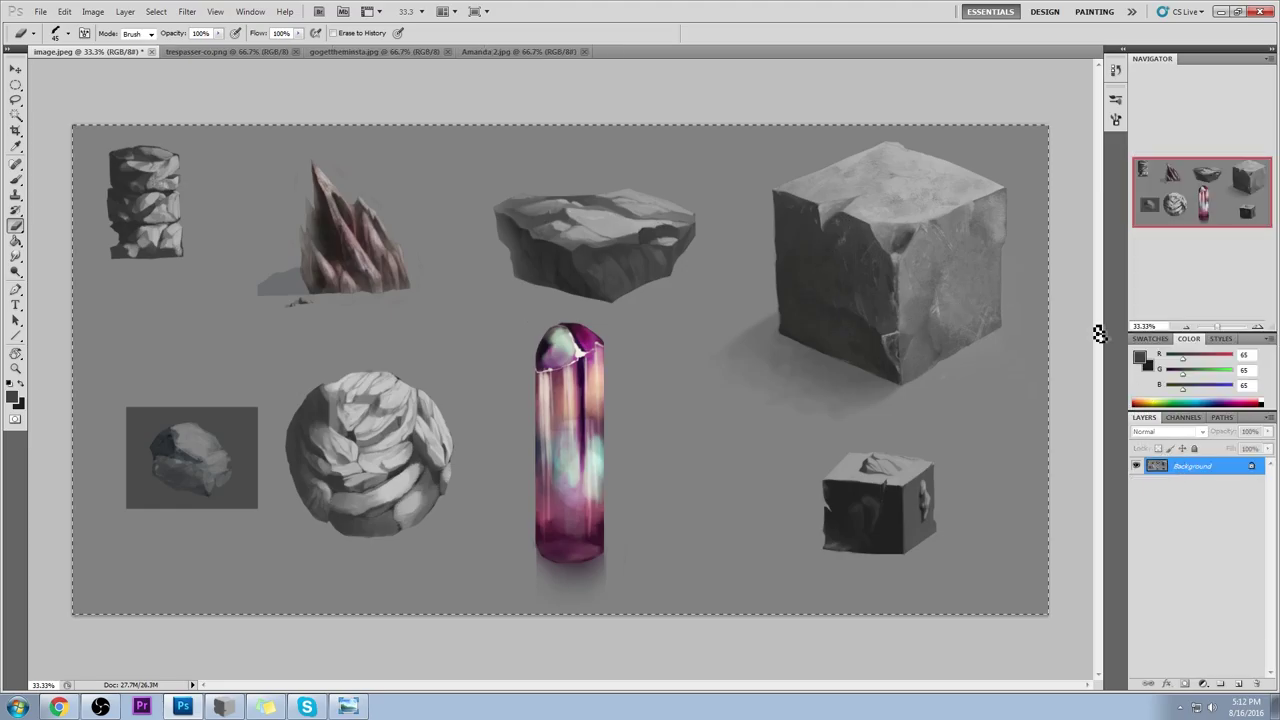
# Step: Revert image.jpeg to its opened state and paste the copied paintover in place above it, toggling the new layer to compare
pyautogui.click(1117, 70)
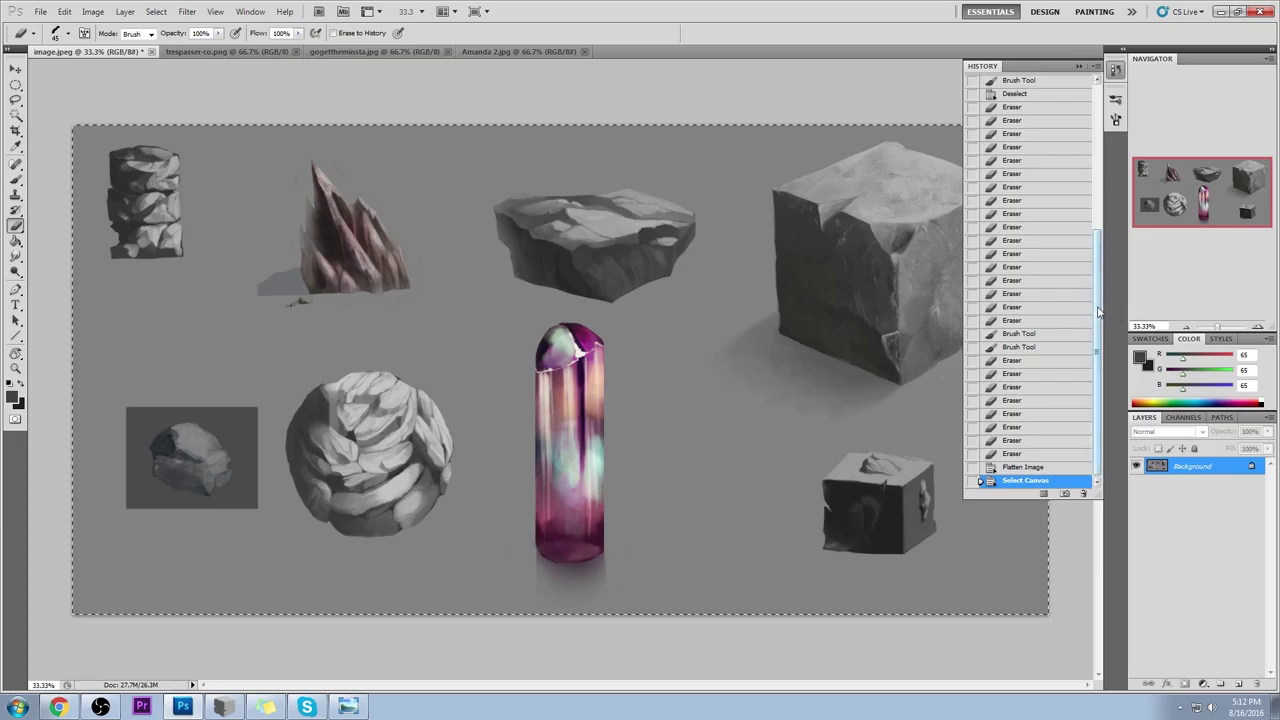
pyautogui.scroll(10, 1095, 315)
pyautogui.click(1075, 82)
pyautogui.hotkey('ctrl', 'shift', 'v')
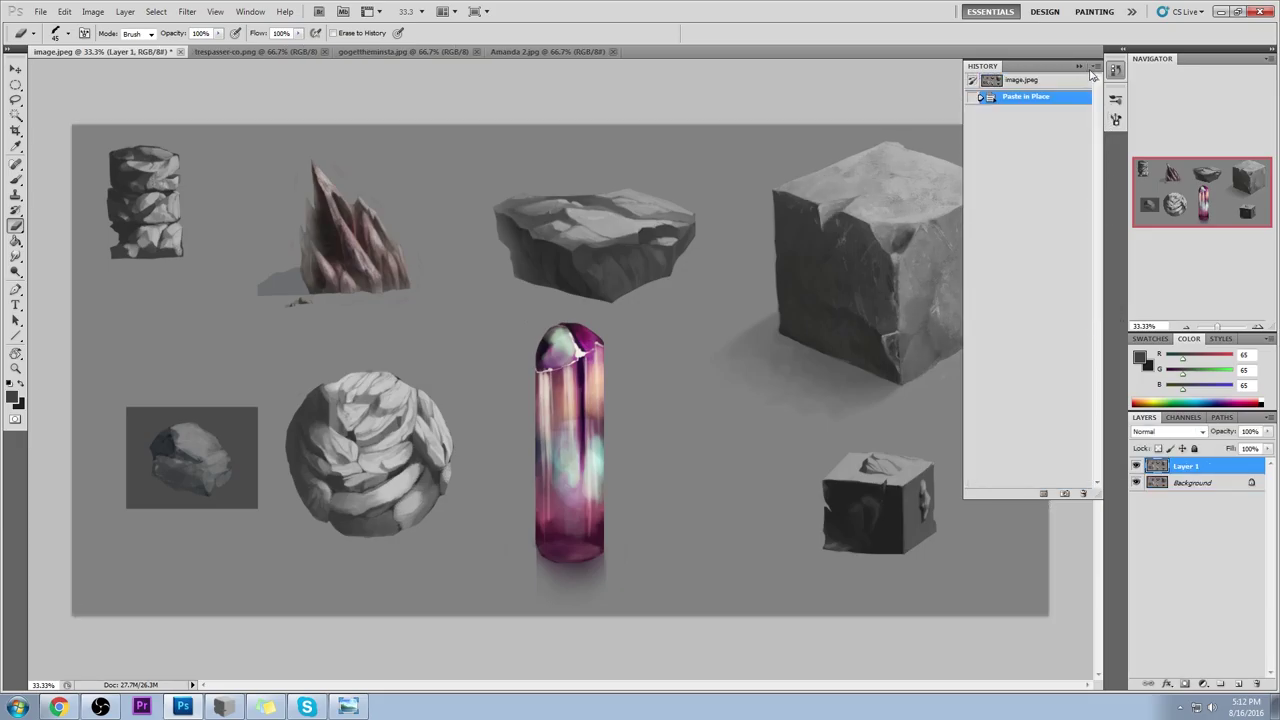
pyautogui.click(1080, 68)
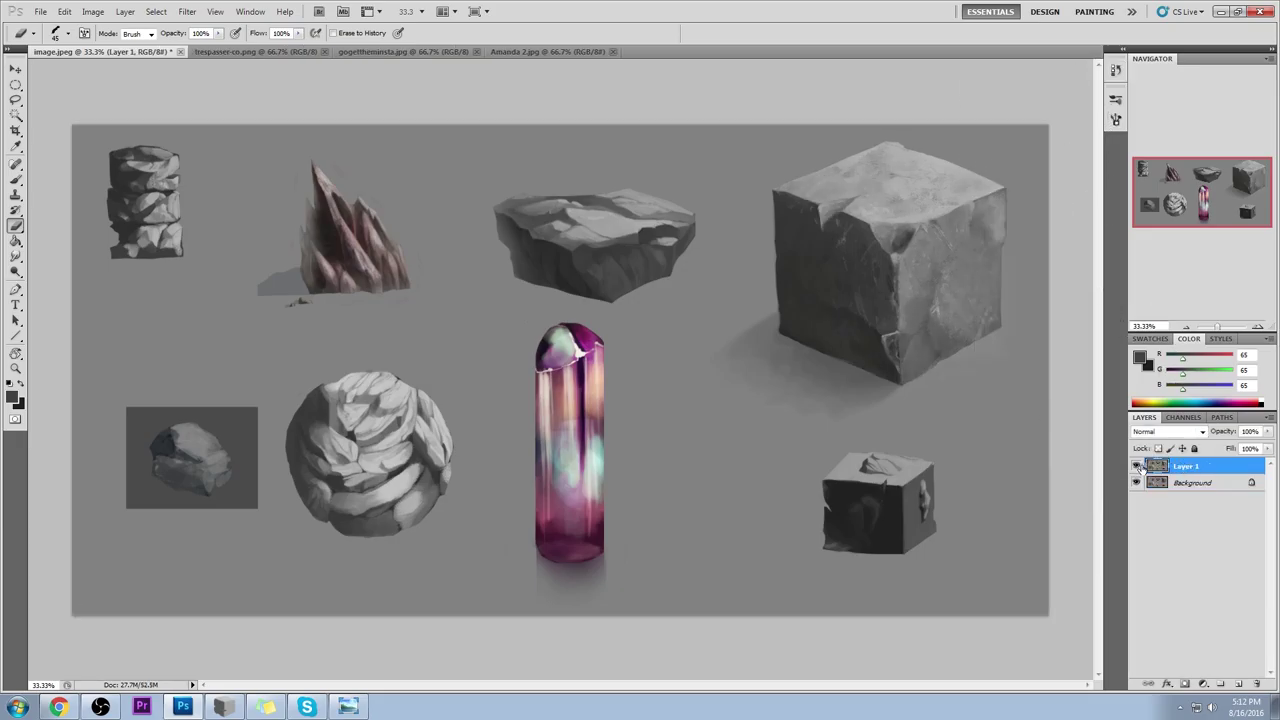
pyautogui.click(1137, 467)
pyautogui.click(1136, 468)
# Step: Select the dark grey planes on the flat rock's top with the Magic Wand and hide the selection edges for brushing
pyautogui.click(16, 116)
pyautogui.click(527, 225)
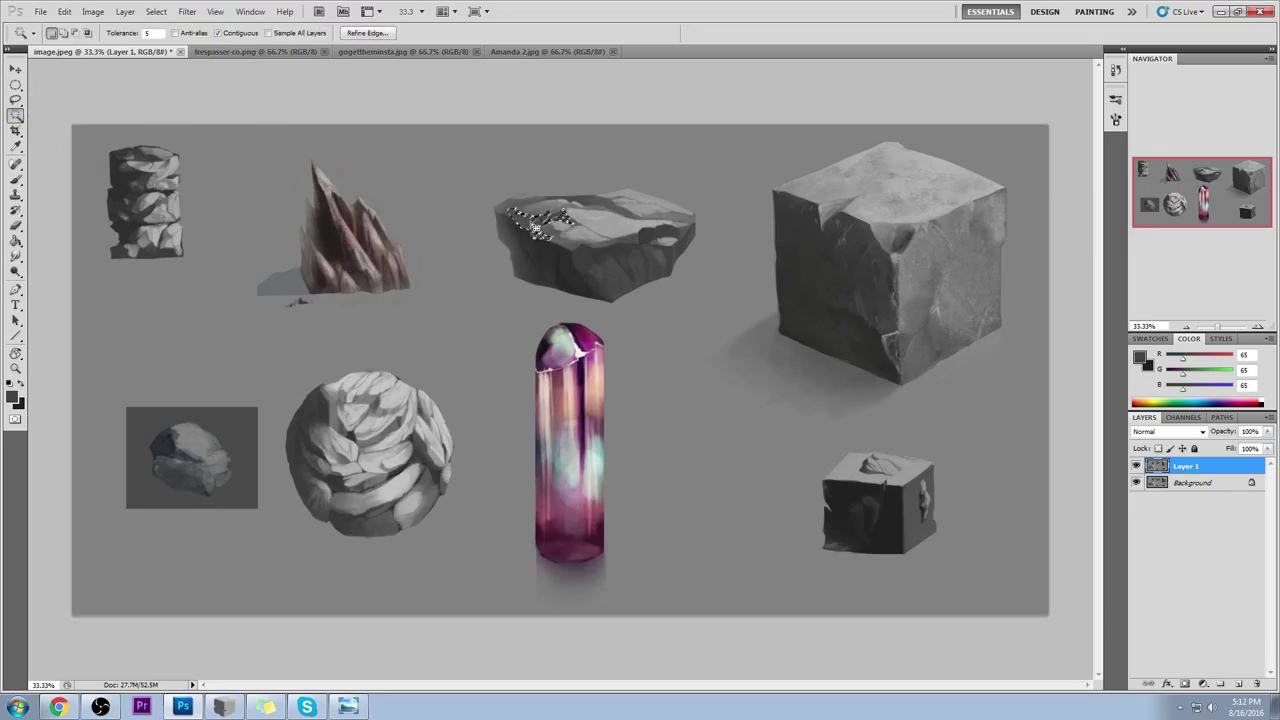
pyautogui.keyDown('shift'); pyautogui.click(528, 215); pyautogui.keyUp('shift')
pyautogui.keyDown('shift'); pyautogui.click(548, 204); pyautogui.keyUp('shift')
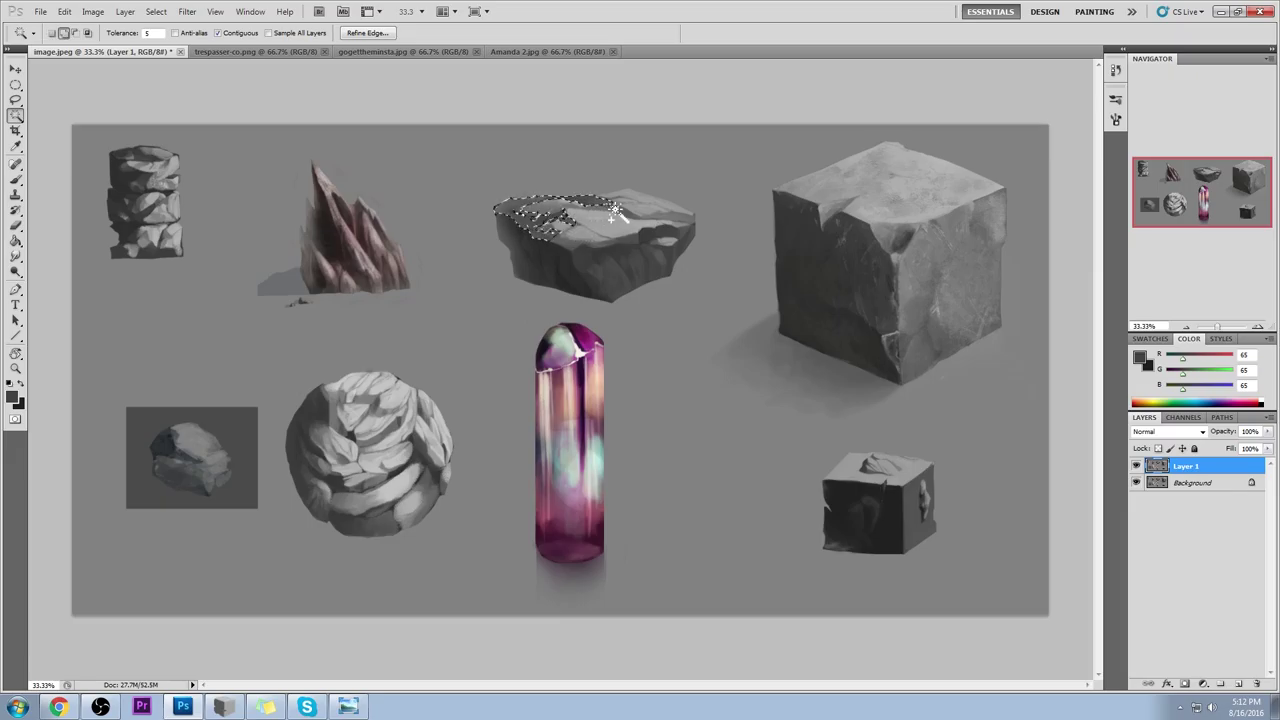
pyautogui.keyDown('shift'); pyautogui.click(678, 226); pyautogui.keyUp('shift')
pyautogui.hotkey('ctrl', 'h')
pyautogui.press('b')
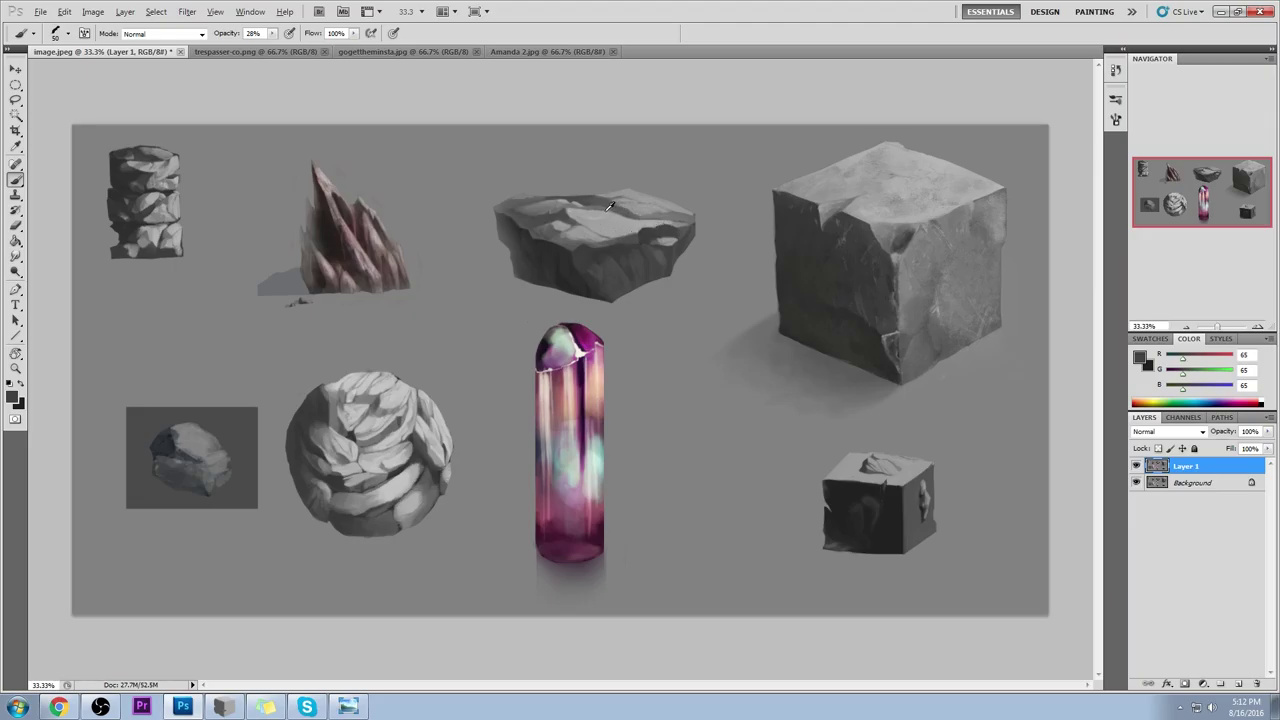
# Step: Try painting sampled light grey over the flat rock's selected dark planes at 83% brush opacity, and undo the stroke
pyautogui.keyDown('alt'); pyautogui.click(608, 205); pyautogui.keyUp('alt')
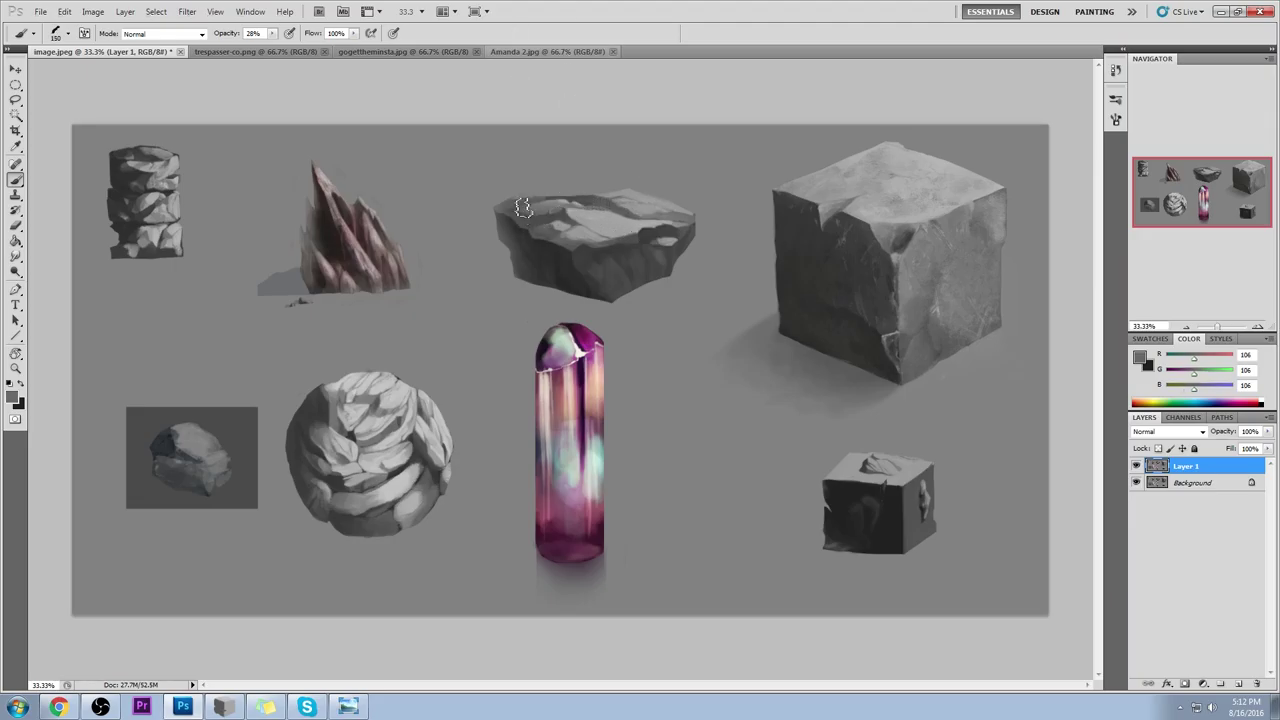
pyautogui.keyDown('alt'); pyautogui.click(614, 206); pyautogui.keyUp('alt')
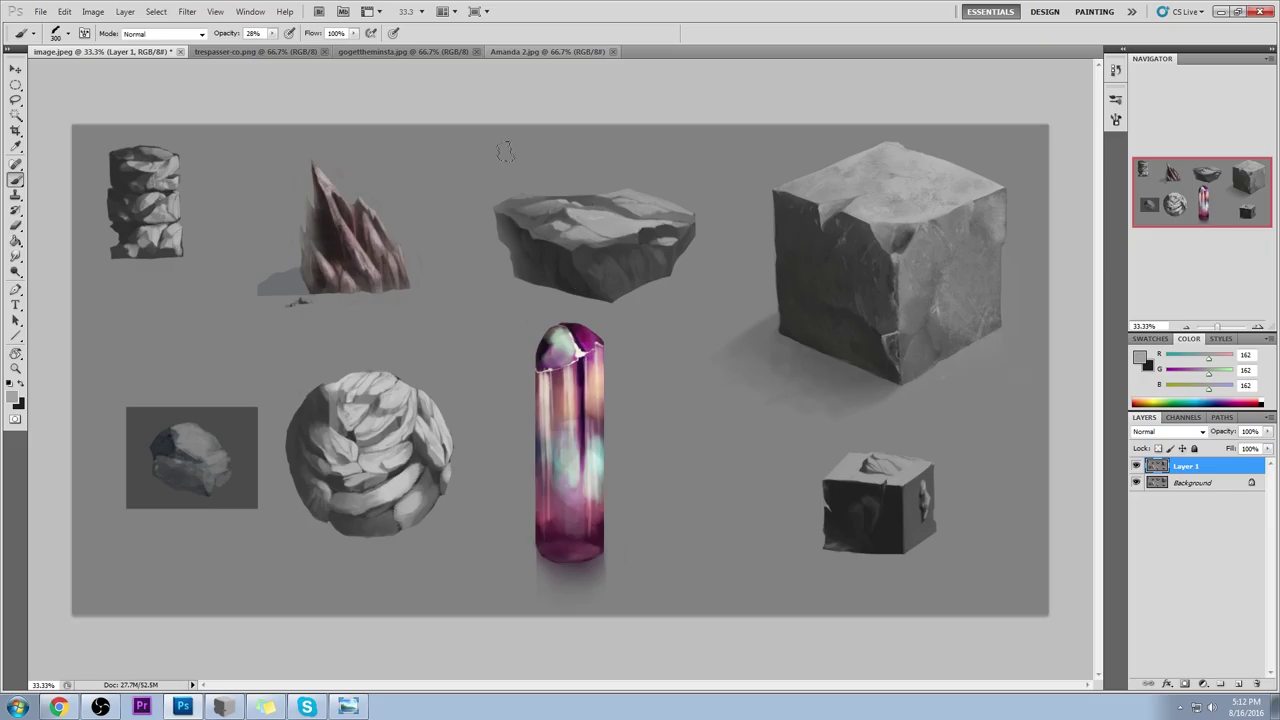
pyautogui.click(271, 33)
pyautogui.click(488, 181)
pyautogui.moveTo(490, 185); pyautogui.dragTo(744, 189)
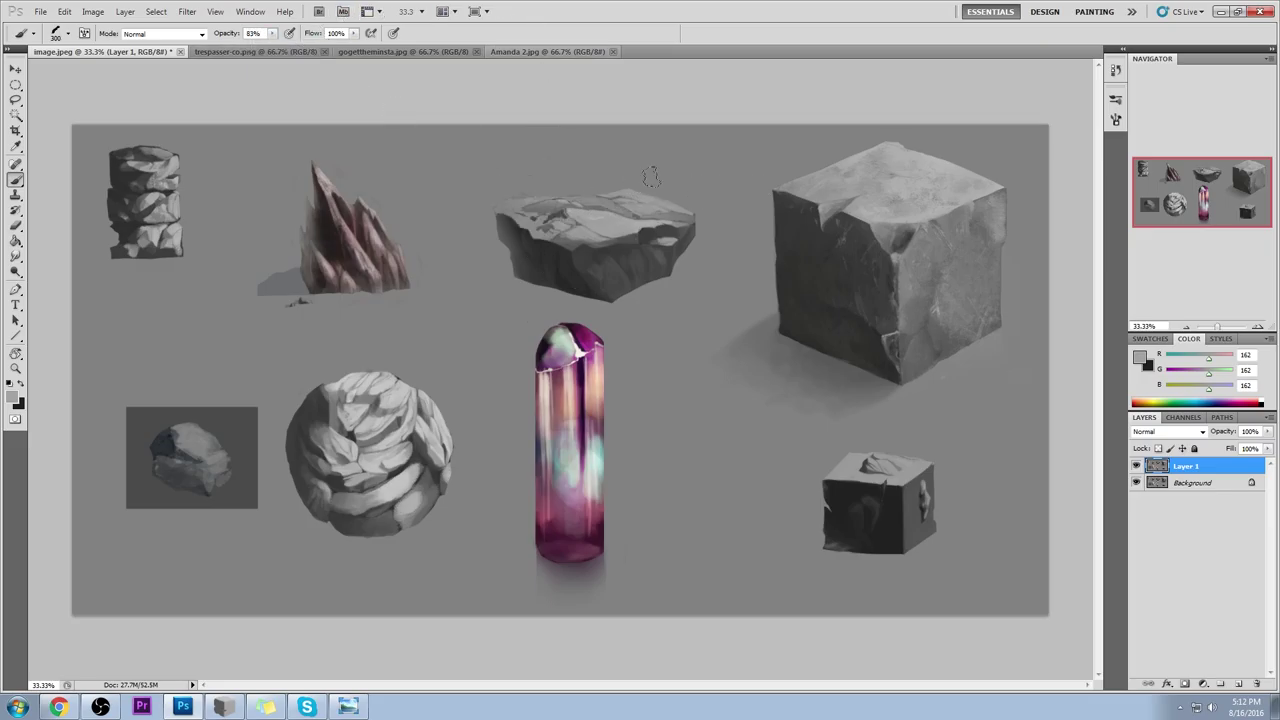
pyautogui.hotkey('ctrl', 'z')
# Step: Try a softer light grey pass over the flat rock's top at 30% brush opacity, and undo the strokes
pyautogui.click(272, 34)
pyautogui.moveTo(271, 44); pyautogui.dragTo(250, 44)
pyautogui.keyDown('alt'); pyautogui.click(598, 206); pyautogui.keyUp('alt')
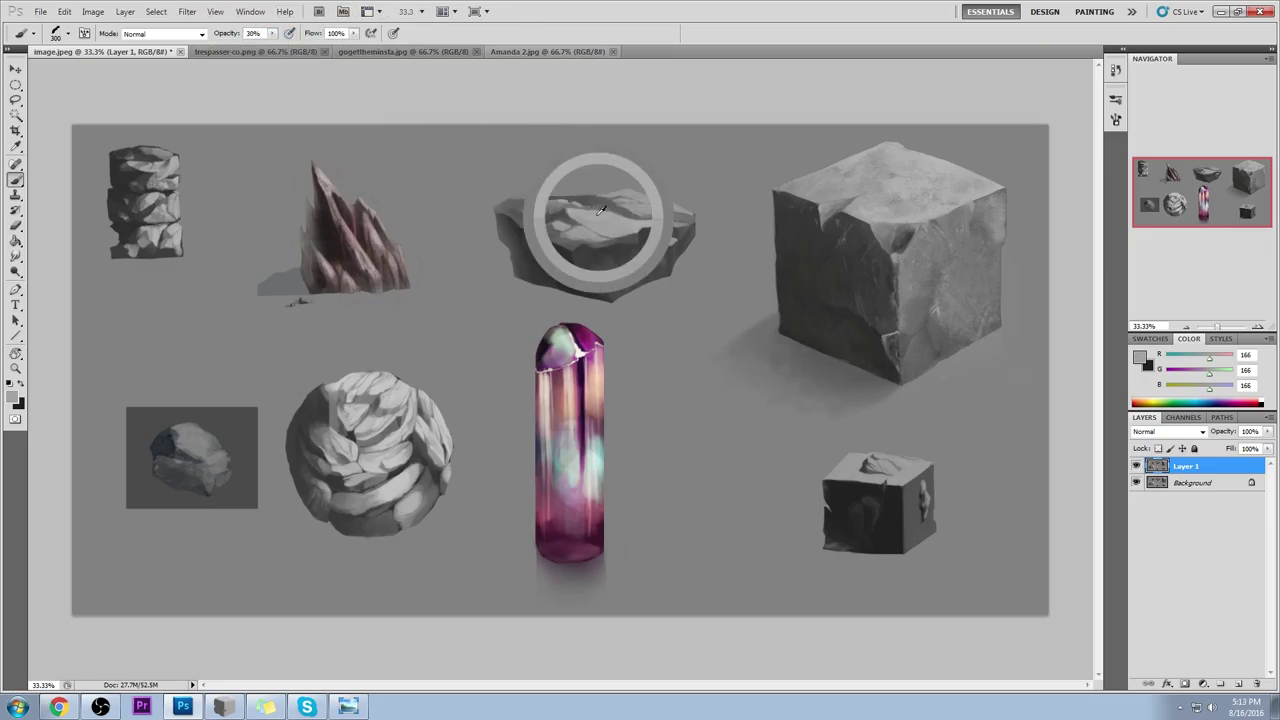
pyautogui.moveTo(606, 185)
pyautogui.mouseDown()
pyautogui.moveTo(505, 192)
pyautogui.moveTo(589, 186)
pyautogui.moveTo(555, 187)
pyautogui.moveTo(633, 215)
pyautogui.moveTo(704, 183)
pyautogui.moveTo(583, 161)
pyautogui.moveTo(598, 187)
pyautogui.moveTo(492, 186)
pyautogui.mouseUp()
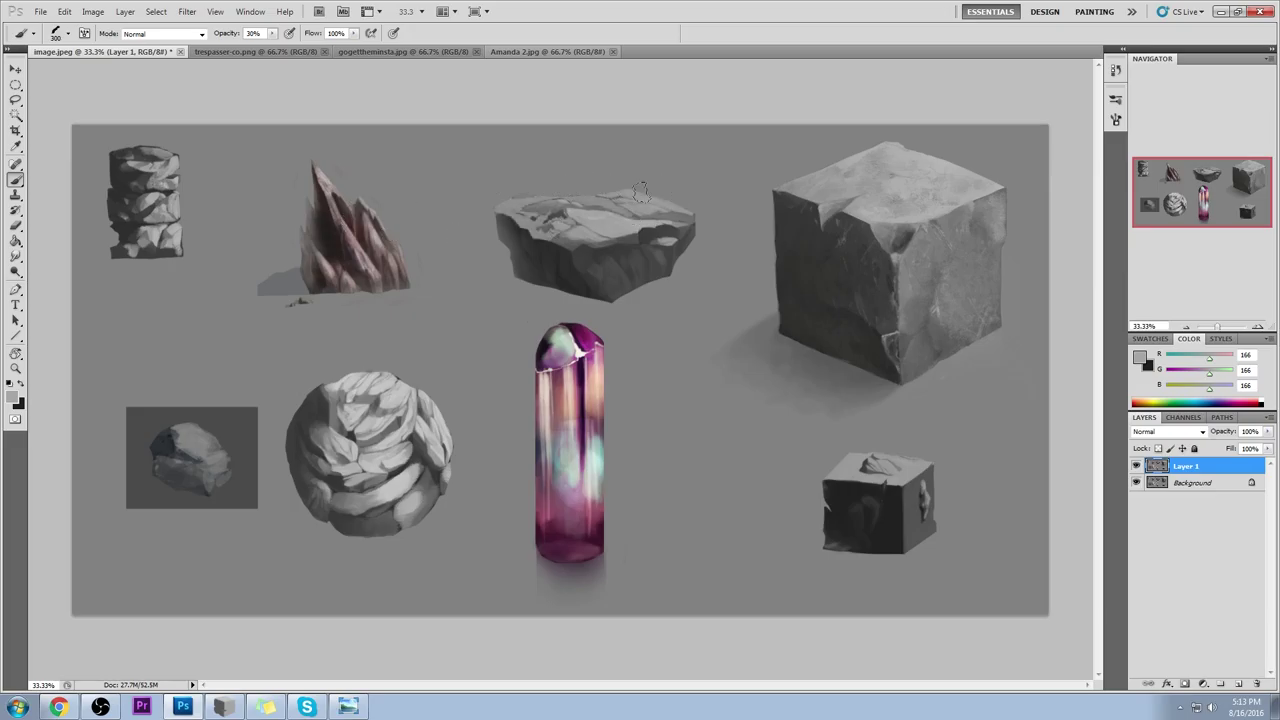
pyautogui.hotkey('ctrl', 'alt', 'z')
pyautogui.hotkey('ctrl', 'alt', 'z')
pyautogui.hotkey('ctrl', 'alt', 'z')
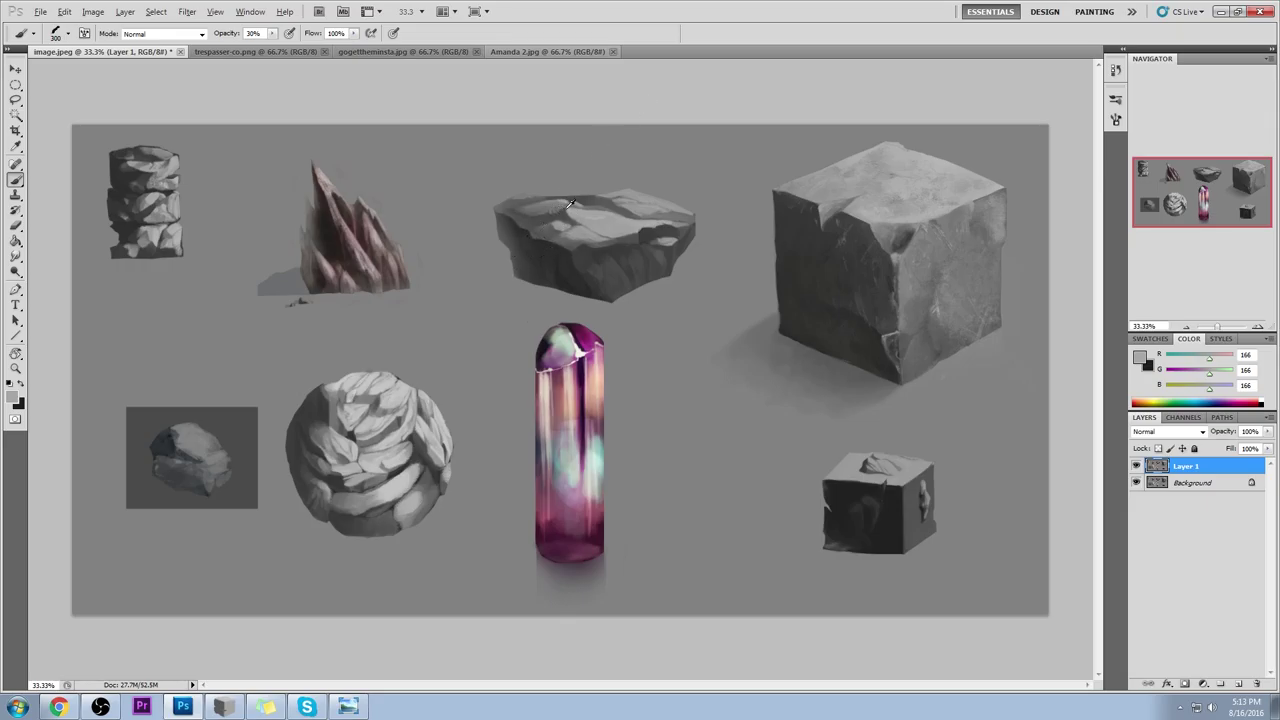
# Step: Try another light grey stroke across the flat rock's top with a freshly sampled tone, and undo it
pyautogui.keyDown('alt'); pyautogui.click(597, 222); pyautogui.keyUp('alt')
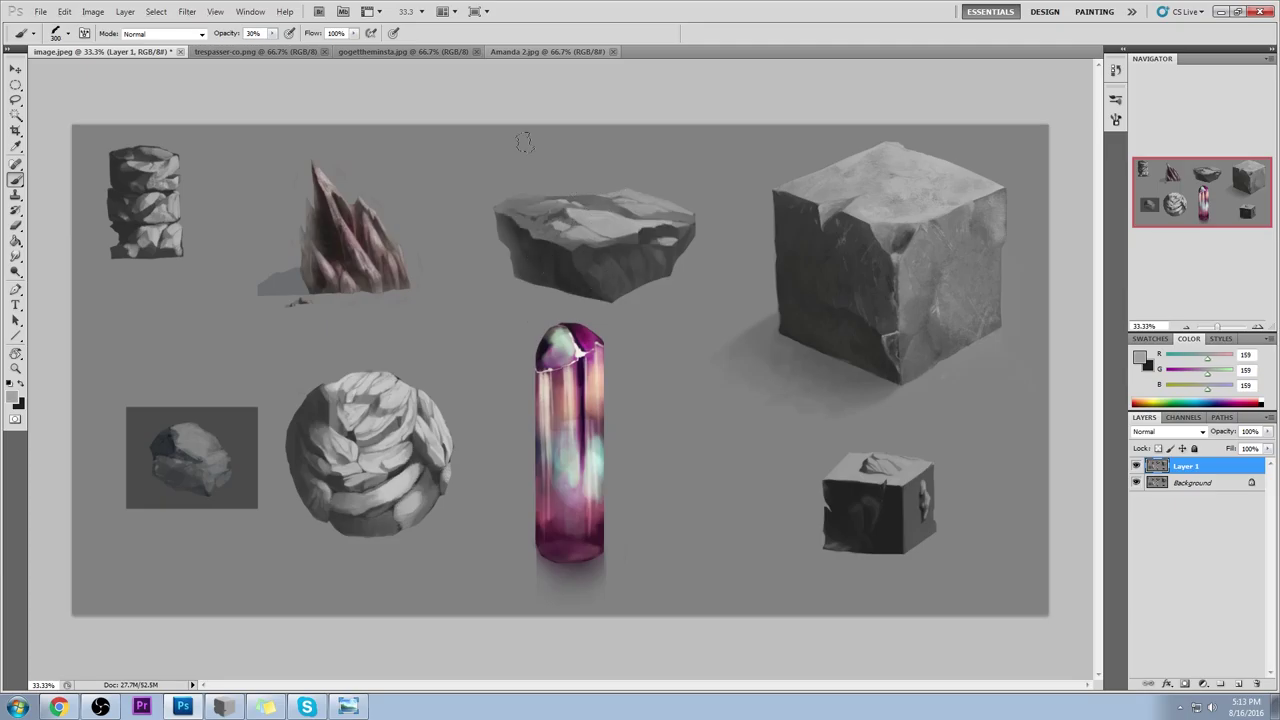
pyautogui.moveTo(628, 206); pyautogui.dragTo(498, 226)
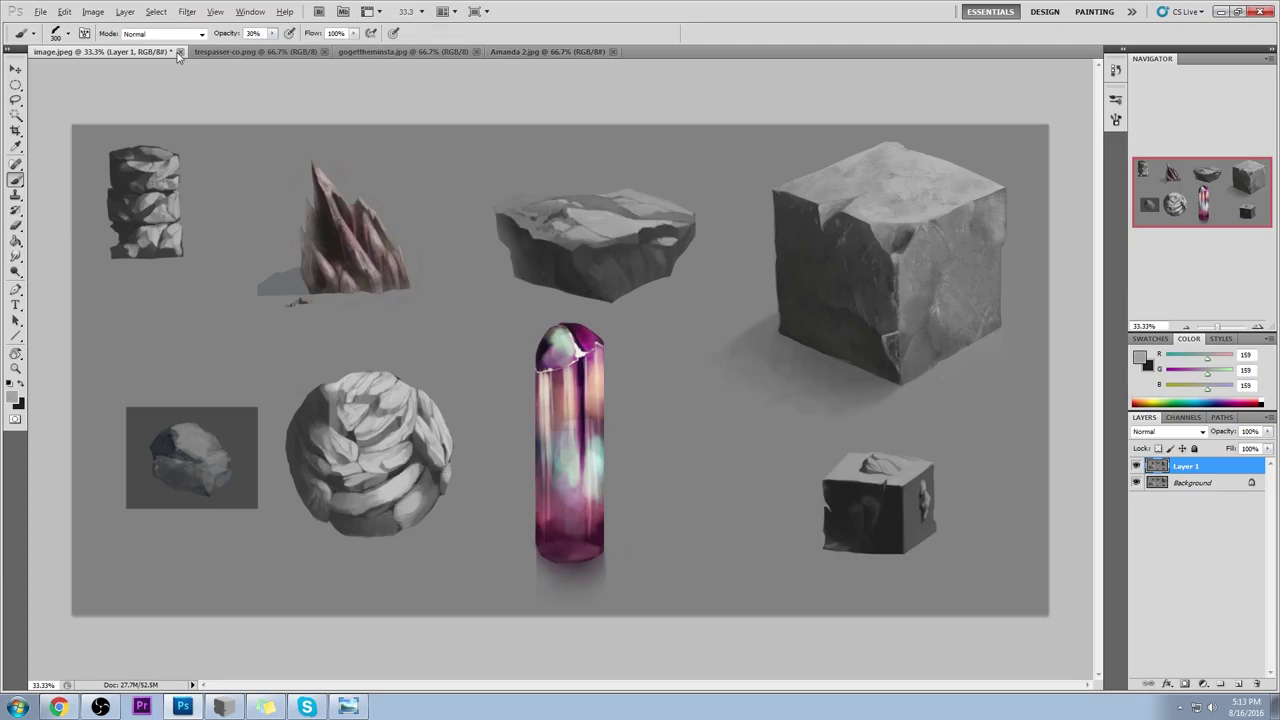
pyautogui.hotkey('ctrl', 'z')
pyautogui.moveTo(15, 116); pyautogui.dragTo(50, 114)
pyautogui.click(16, 116)
pyautogui.click(60, 135)
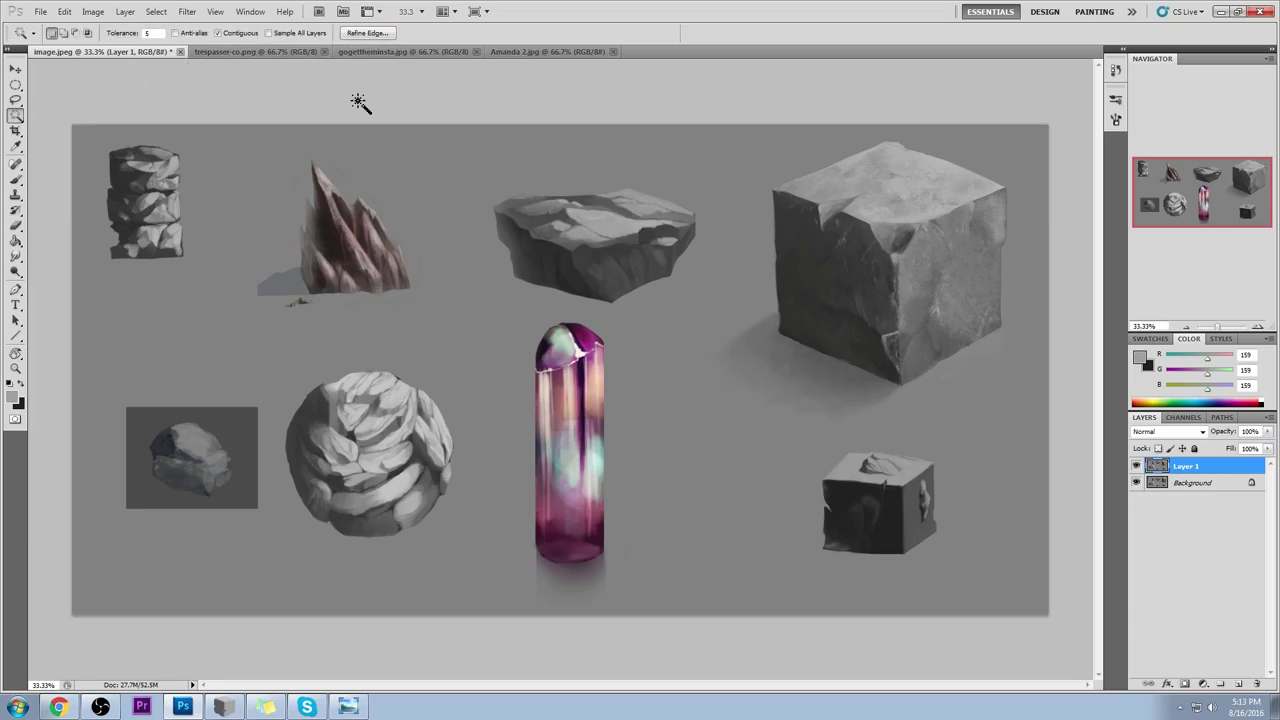
pyautogui.click(632, 188)
pyautogui.rightClick(658, 267)
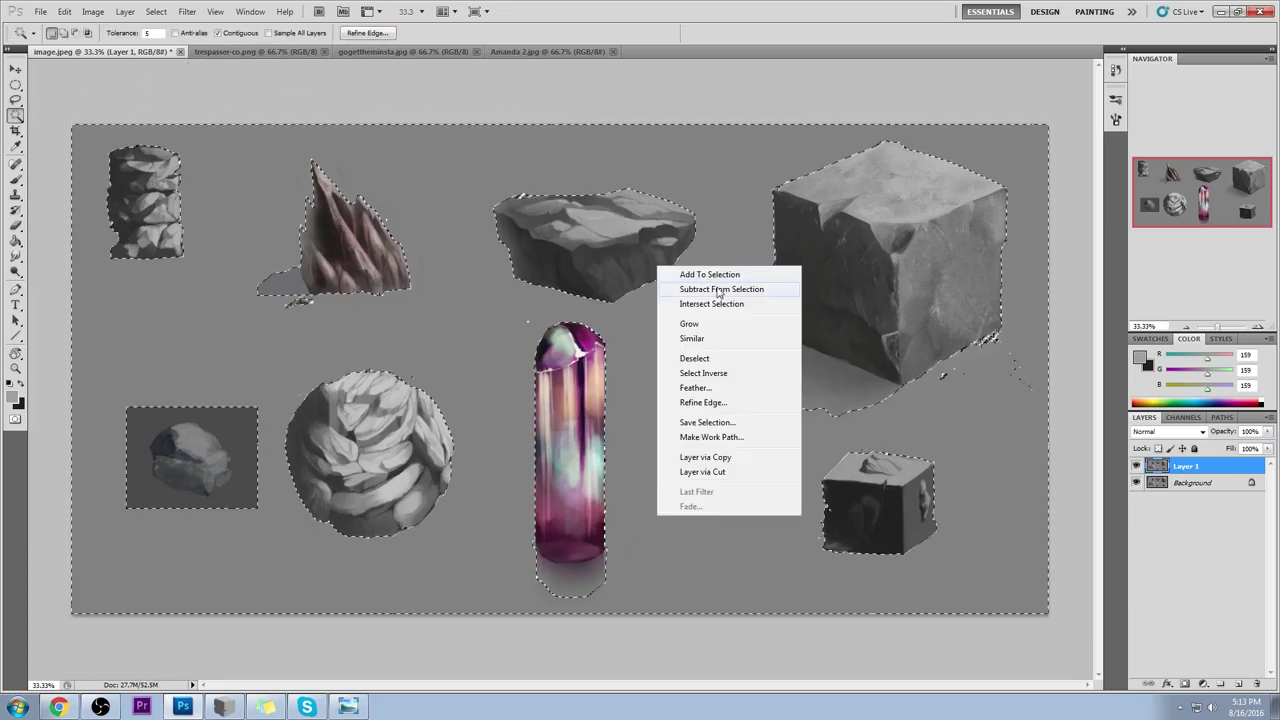
pyautogui.click(700, 358)
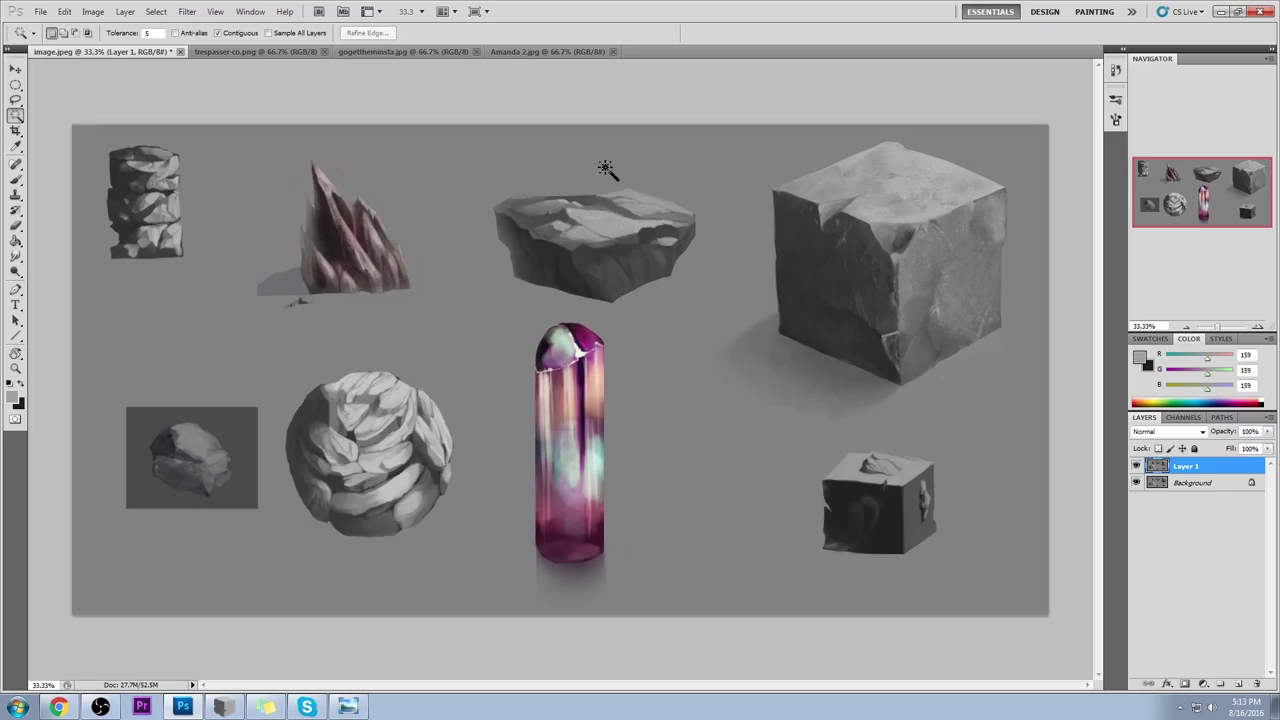
pyautogui.rightClick(625, 201)
pyautogui.click(243, 128)
# Step: Select the grey background with the Magic Wand, invert the selection onto the rock studies, and hide its edges
pyautogui.click(556, 159)
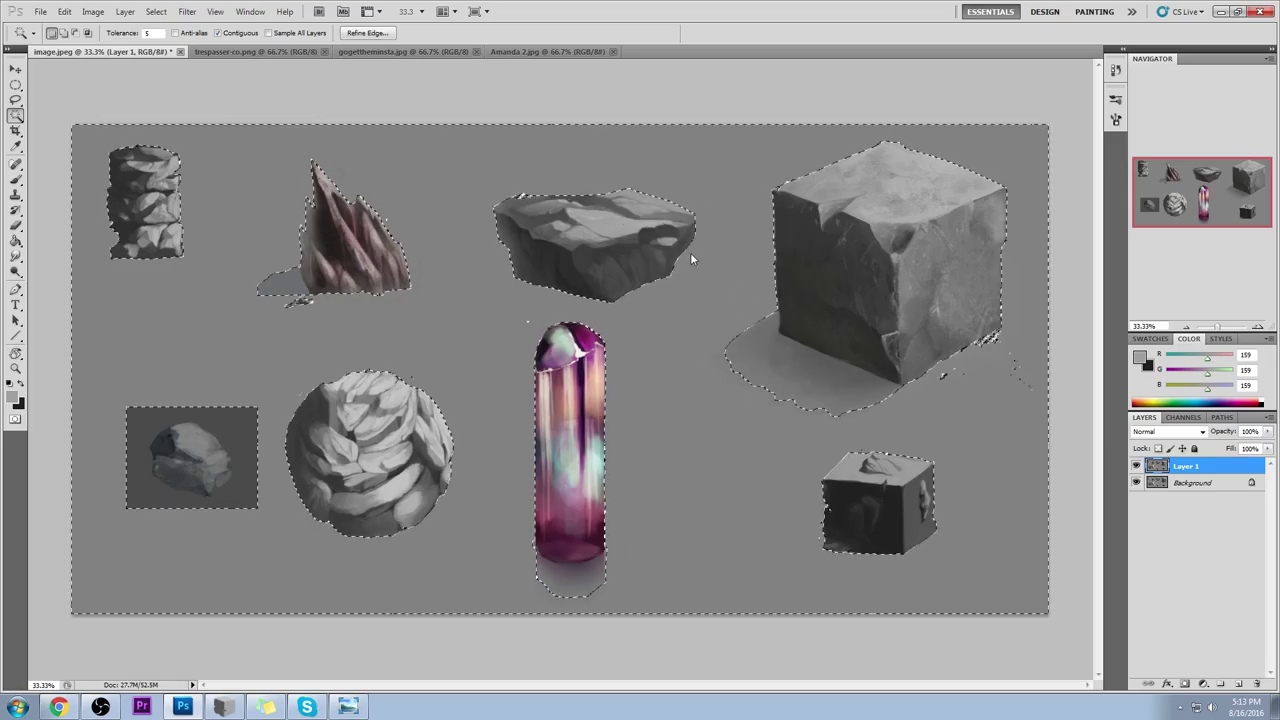
pyautogui.rightClick(686, 257)
pyautogui.click(795, 362)
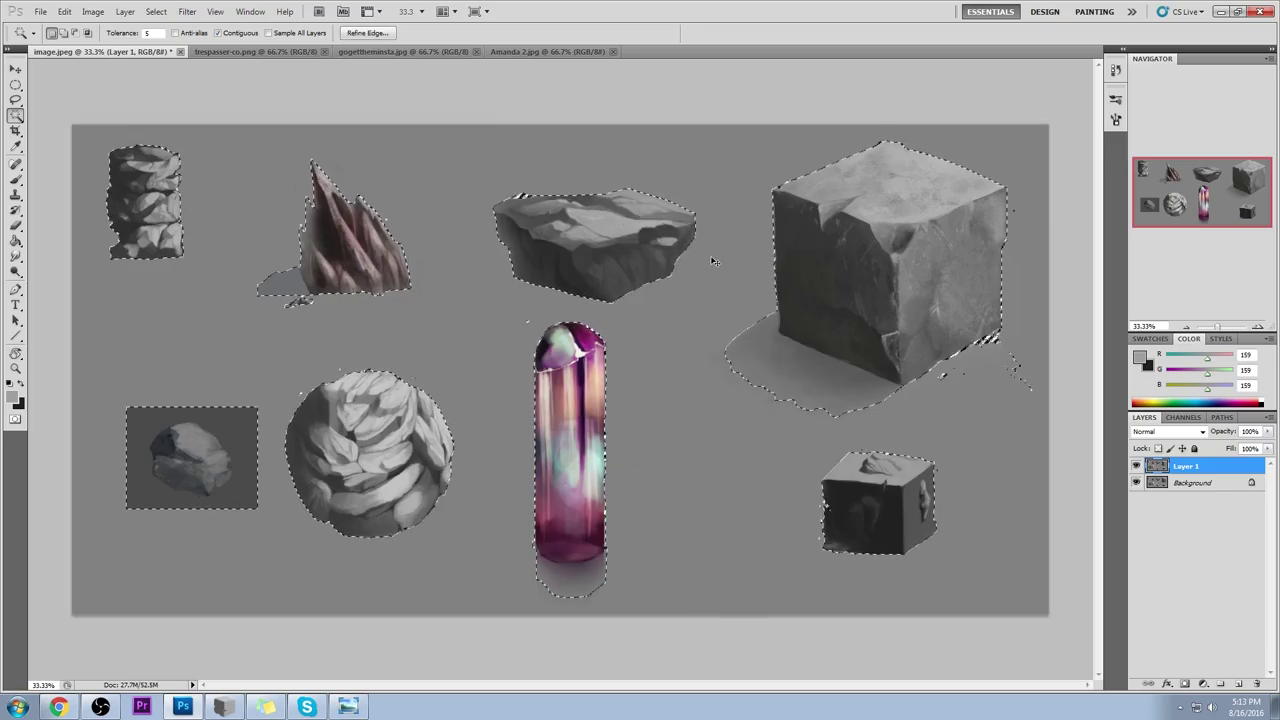
pyautogui.hotkey('ctrl', 'h')
# Step: Try glazing the flat rock's whole top plane with sampled light grey at 52% brush opacity, and undo the stroke
pyautogui.press('b')
pyautogui.keyDown('alt'); pyautogui.click(603, 218); pyautogui.keyUp('alt')
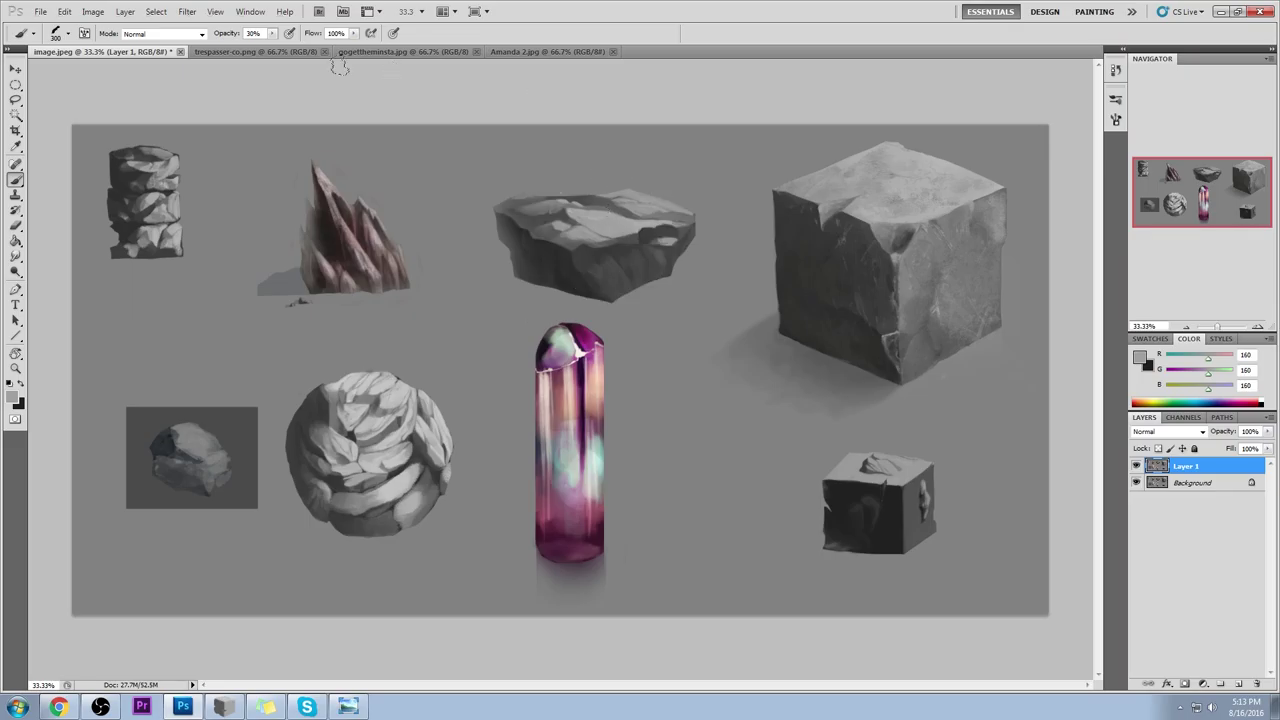
pyautogui.click(272, 33)
pyautogui.click(264, 46)
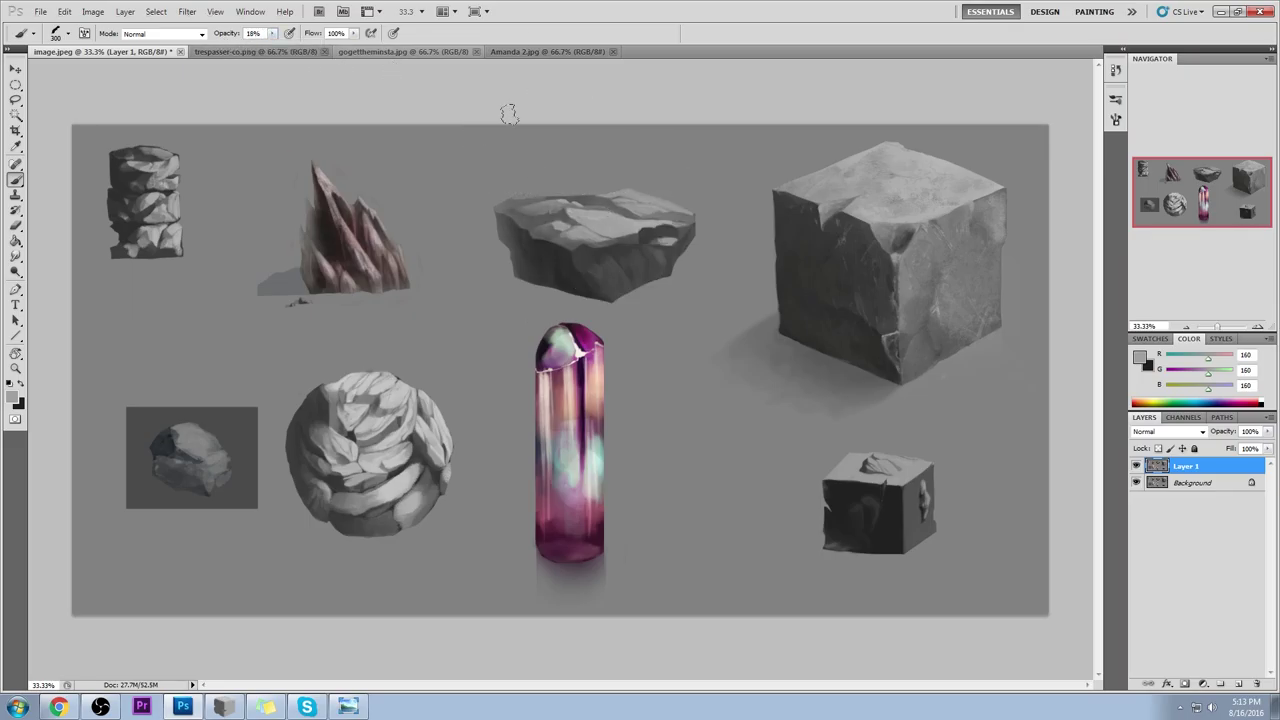
pyautogui.press('alt')
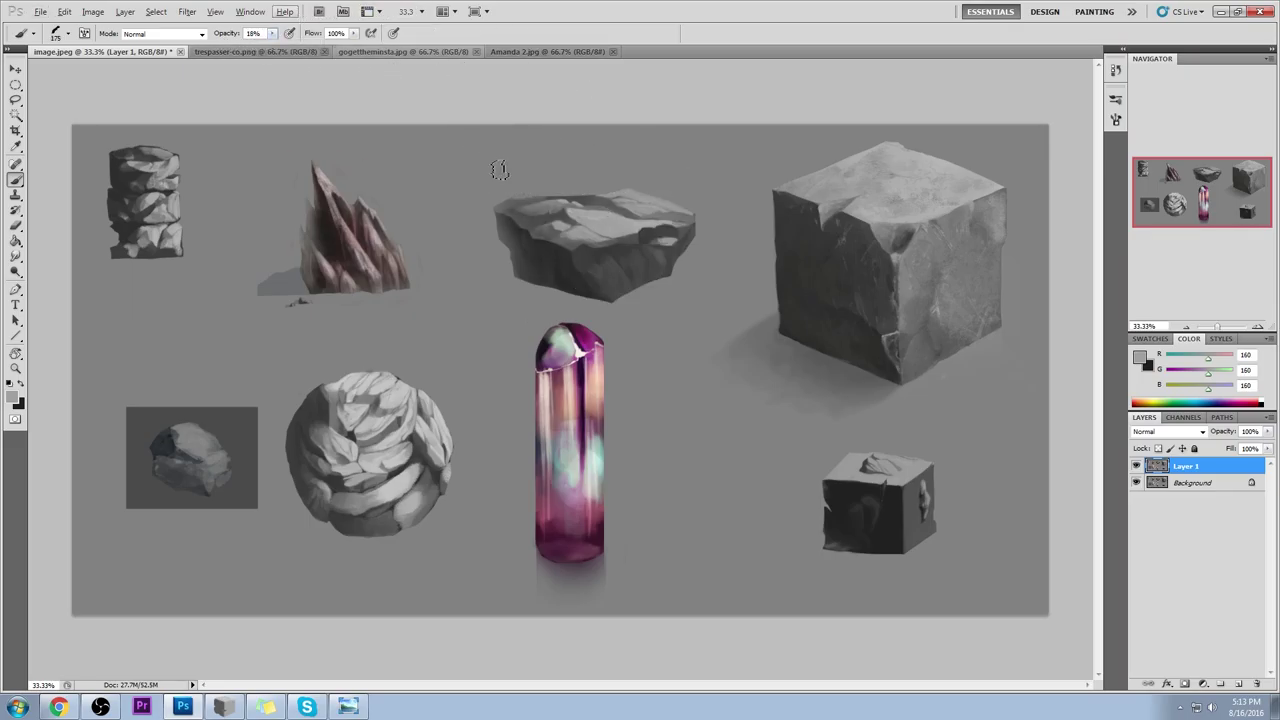
pyautogui.moveTo(272, 33); pyautogui.dragTo(294, 48)
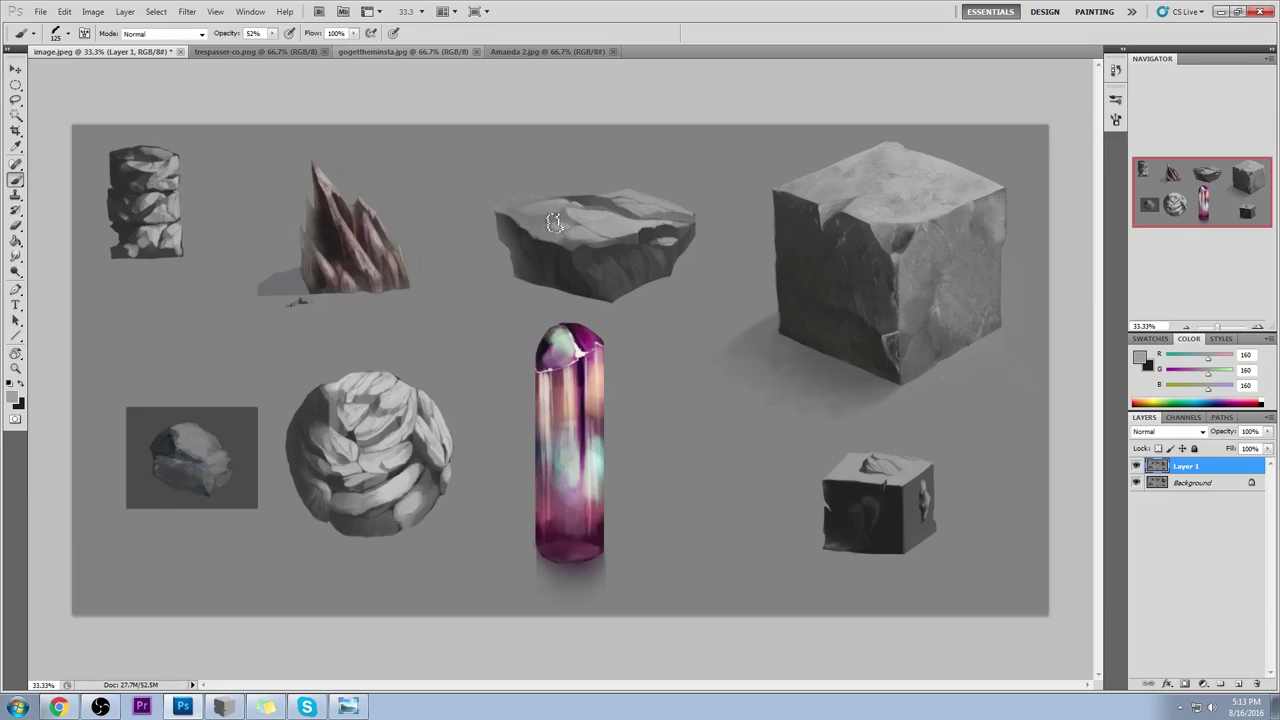
pyautogui.moveTo(545, 225)
pyautogui.mouseDown()
pyautogui.moveTo(543, 200)
pyautogui.moveTo(695, 205)
pyautogui.mouseUp()
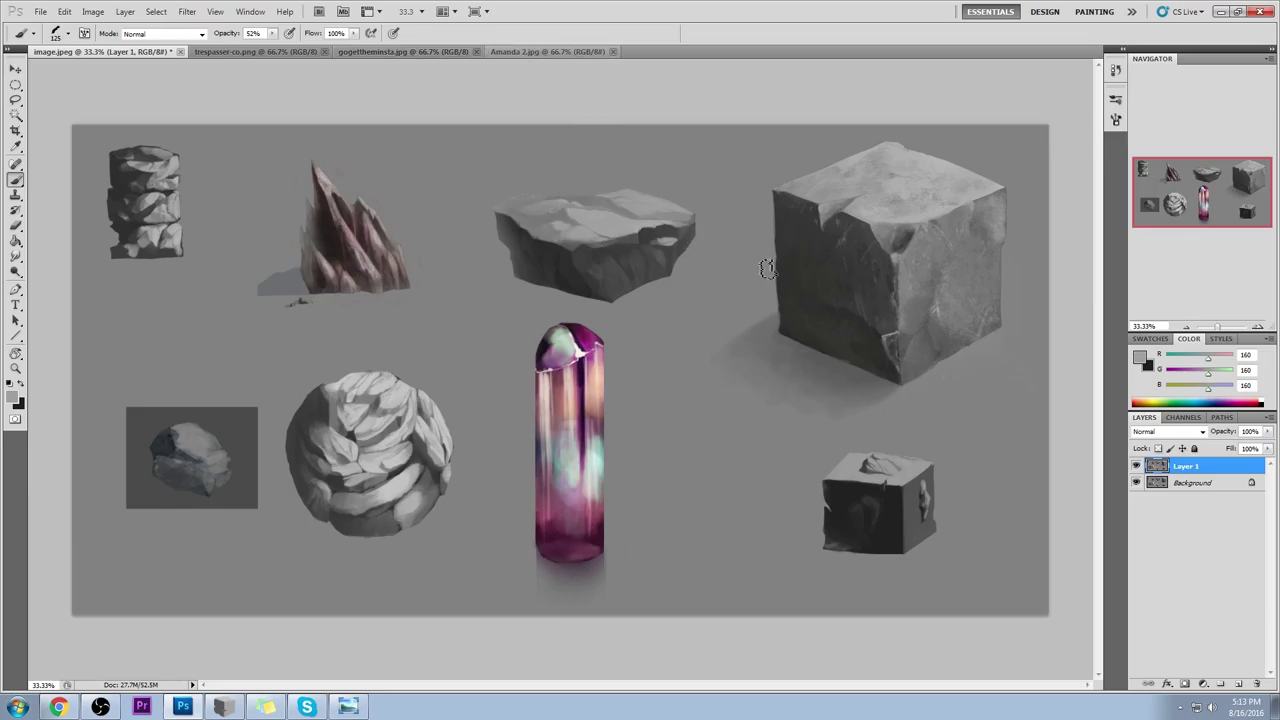
pyautogui.hotkey('ctrl', 'z')
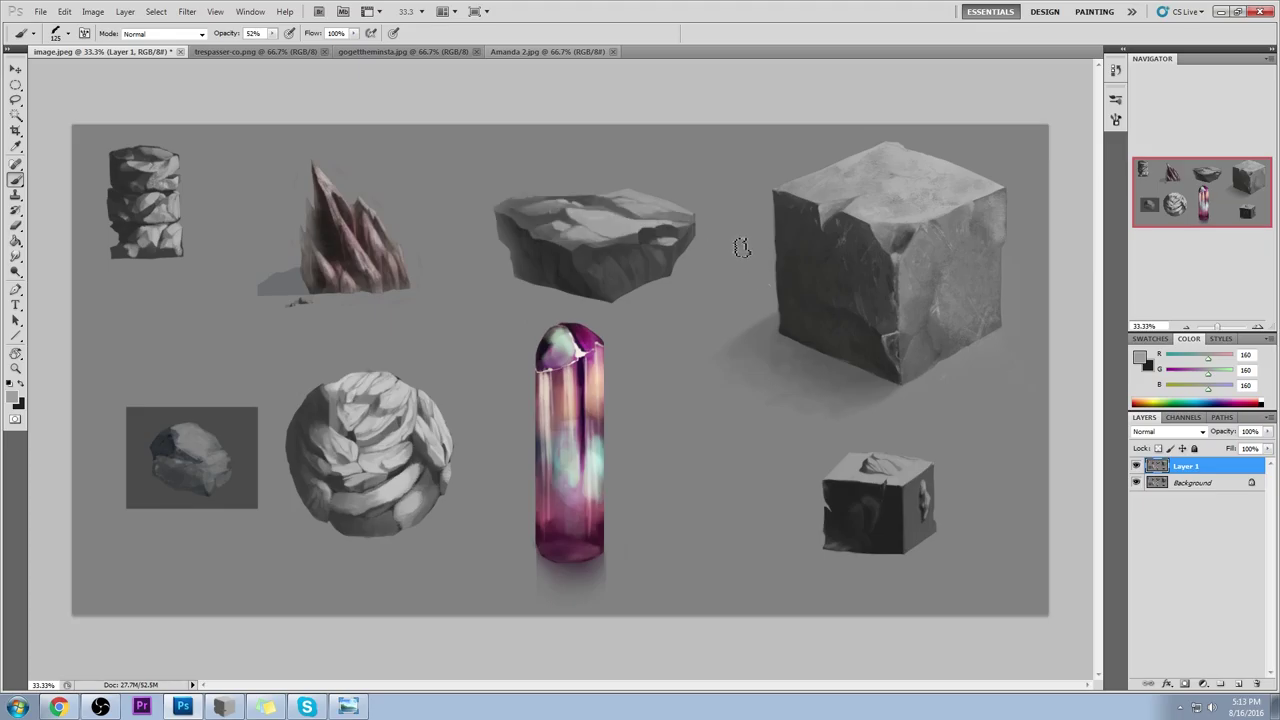
# Step: Sample neighbouring light and dark greys around the front edge of the flat rock's top to compare their values
pyautogui.keyDown('alt'); pyautogui.click(567, 210); pyautogui.keyUp('alt')
pyautogui.keyDown('alt'); pyautogui.click(562, 220); pyautogui.keyUp('alt')
pyautogui.keyDown('alt'); pyautogui.click(568, 230); pyautogui.keyUp('alt')
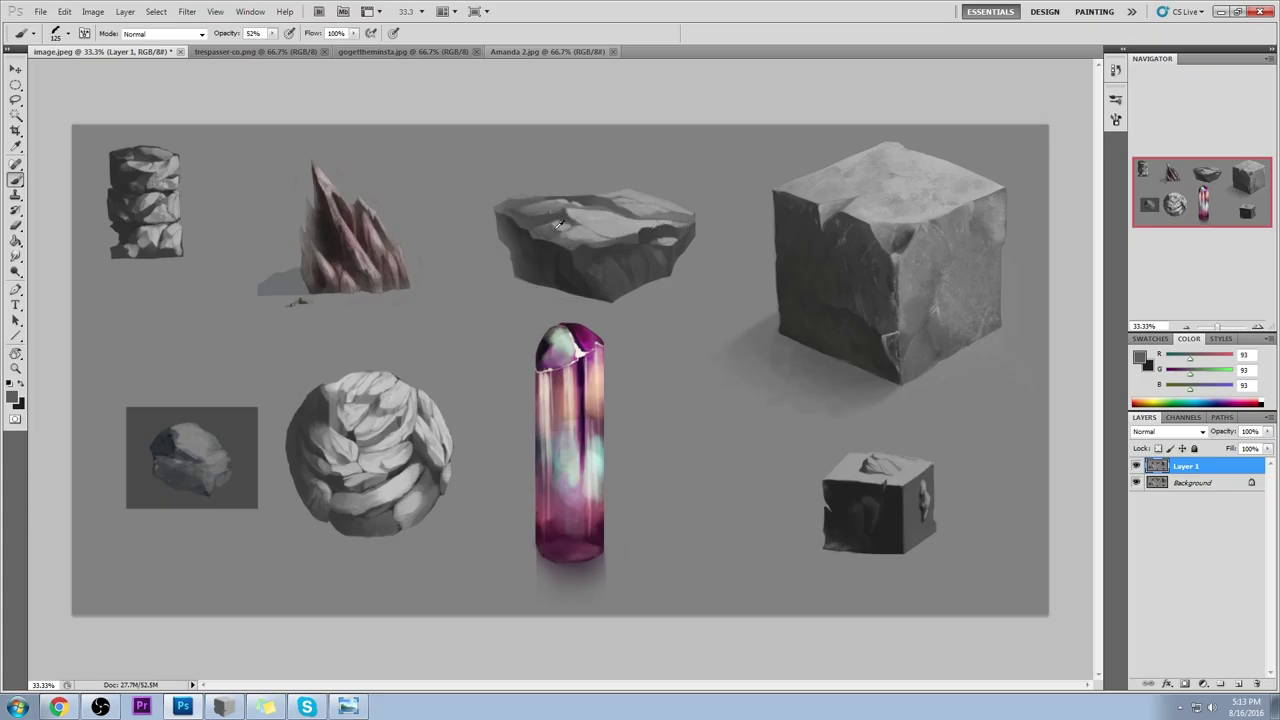
pyautogui.keyDown('alt'); pyautogui.click(558, 224); pyautogui.keyUp('alt')
pyautogui.keyDown('alt'); pyautogui.click(566, 229); pyautogui.keyUp('alt')
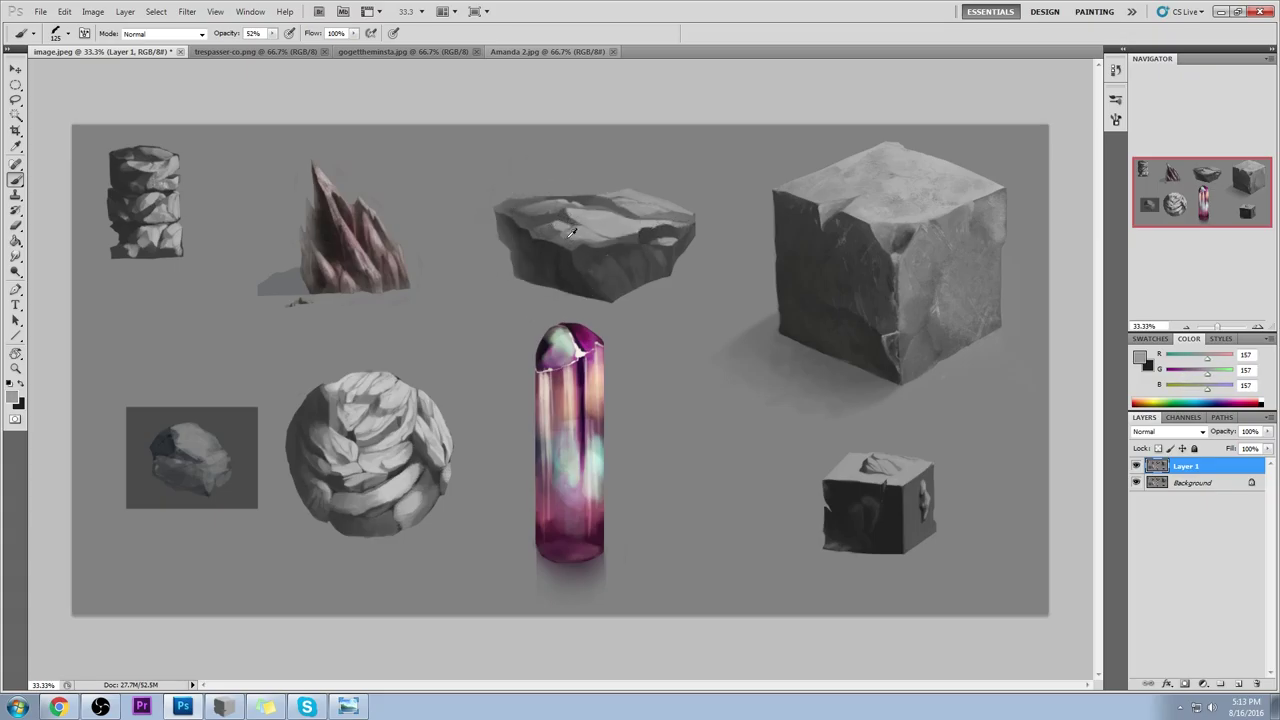
pyautogui.keyDown('alt'); pyautogui.click(567, 236); pyautogui.keyUp('alt')
pyautogui.keyDown('alt'); pyautogui.click(554, 229); pyautogui.keyUp('alt')
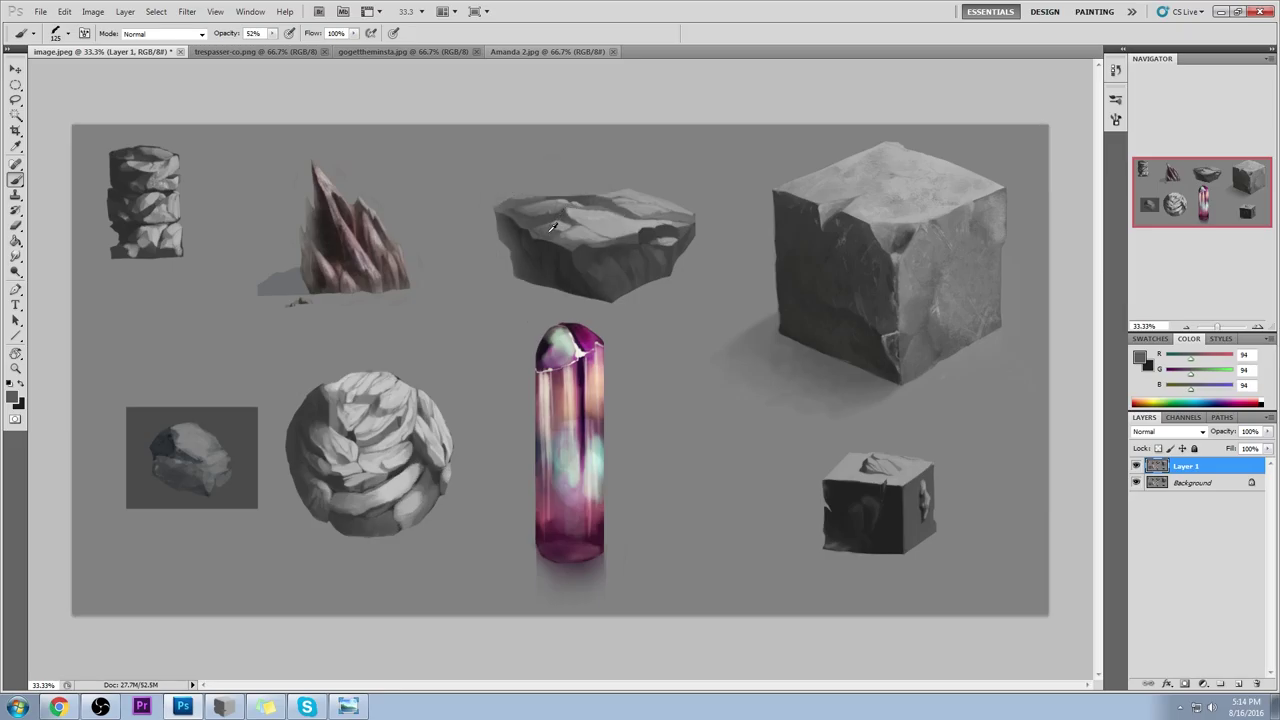
pyautogui.keyDown('alt'); pyautogui.click(550, 226); pyautogui.keyUp('alt')
# Step: Set the brush to Lighten mode with 75% opacity
pyautogui.click(158, 34)
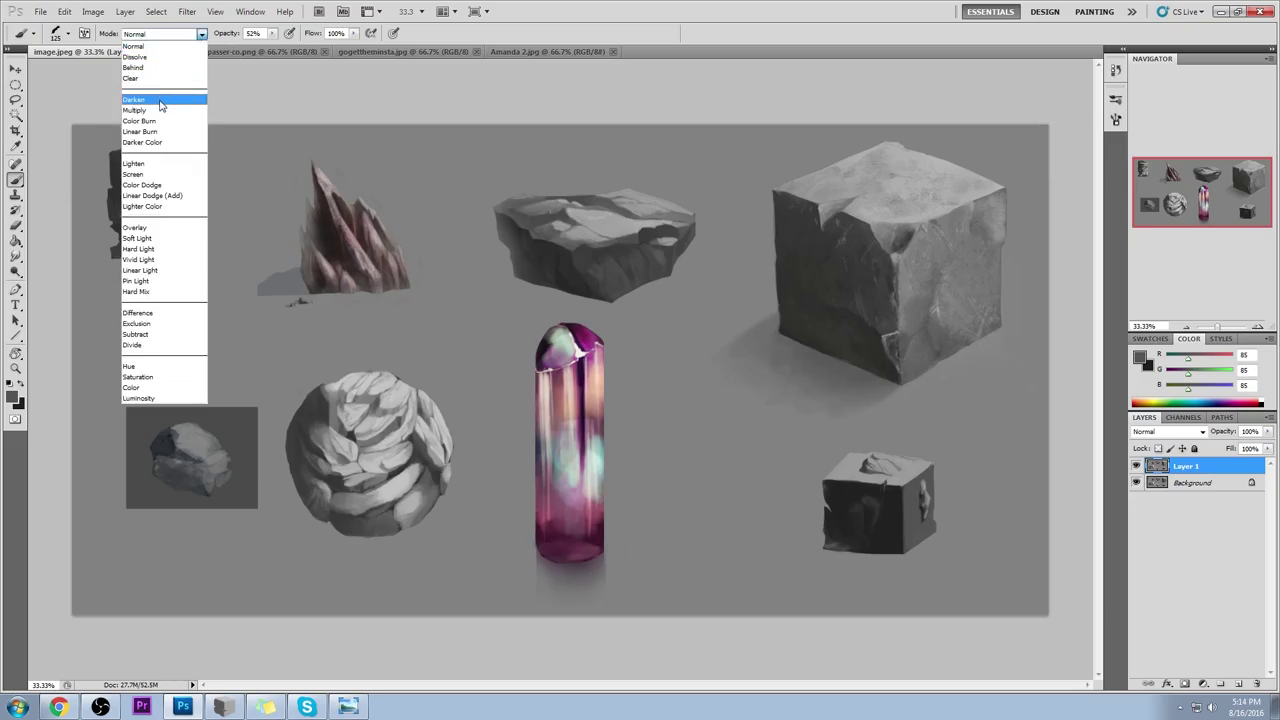
pyautogui.click(155, 163)
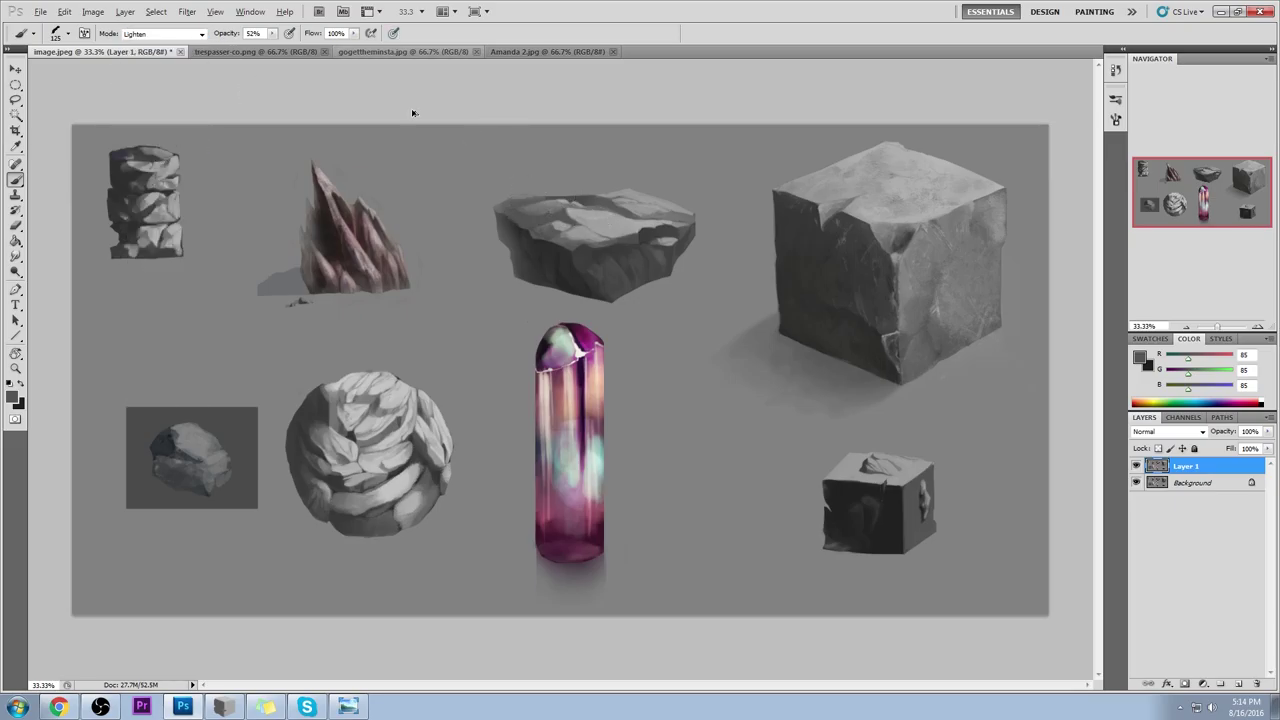
pyautogui.click(272, 34)
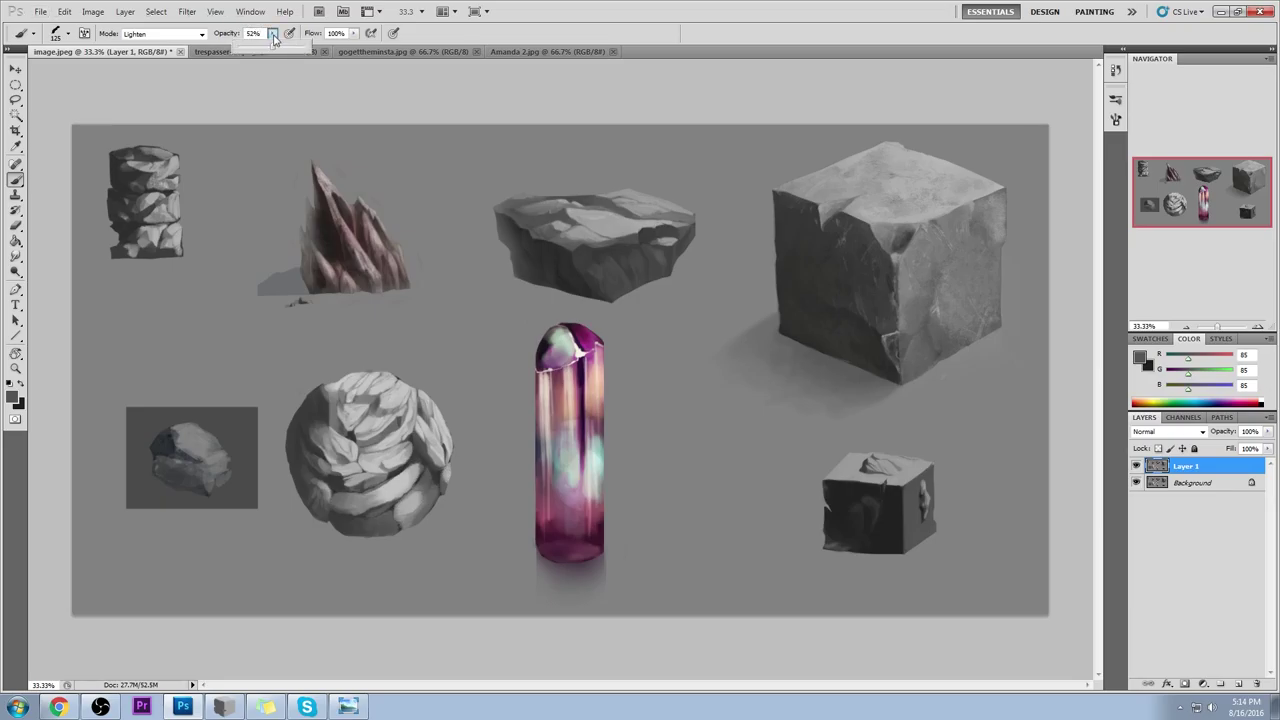
pyautogui.click(564, 208)
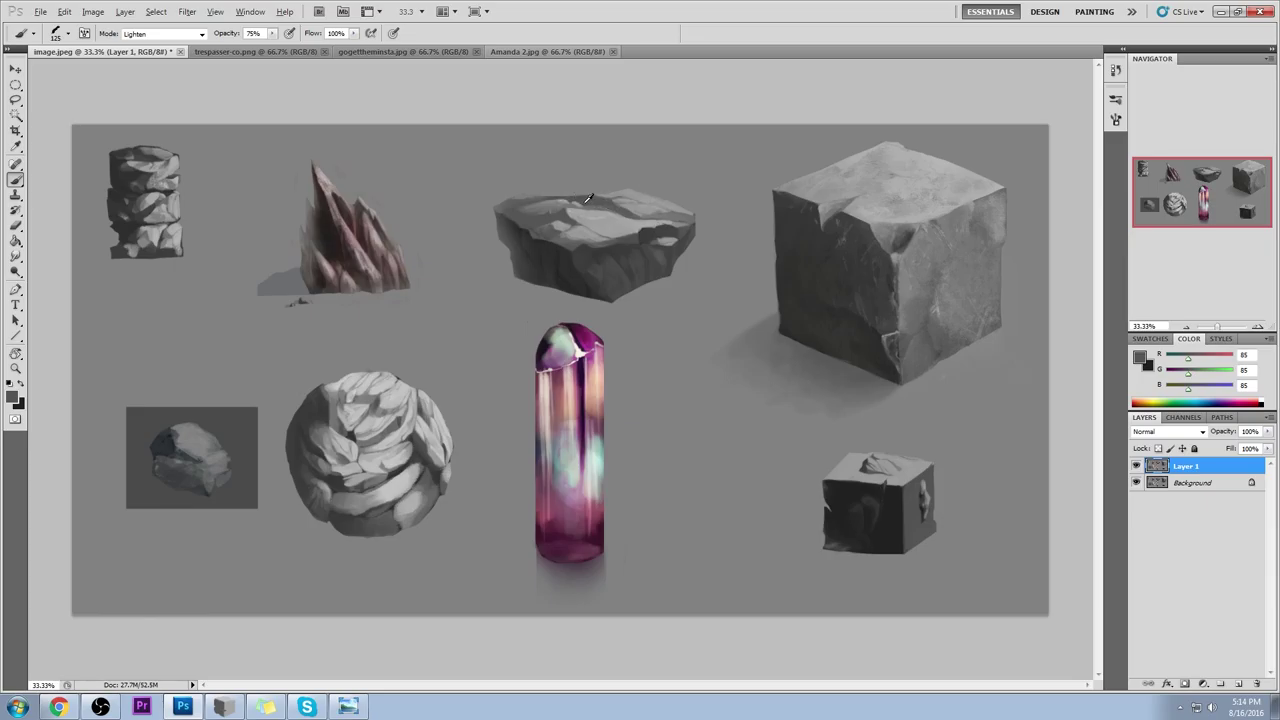
# Step: Try a Lighten stroke in a sampled grey across the flat rock's top, and undo it
pyautogui.keyDown('alt'); pyautogui.click(567, 199); pyautogui.keyUp('alt')
pyautogui.moveTo(660, 208)
pyautogui.mouseDown()
pyautogui.moveTo(545, 185)
pyautogui.moveTo(578, 217)
pyautogui.mouseUp()
pyautogui.hotkey('ctrl', 'z')
# Step: Sample a mid grey (RGB 107) from the flat rock's top and brush it in Lighten mode over the top plane
pyautogui.keyDown('alt'); pyautogui.click(531, 206); pyautogui.keyUp('alt')
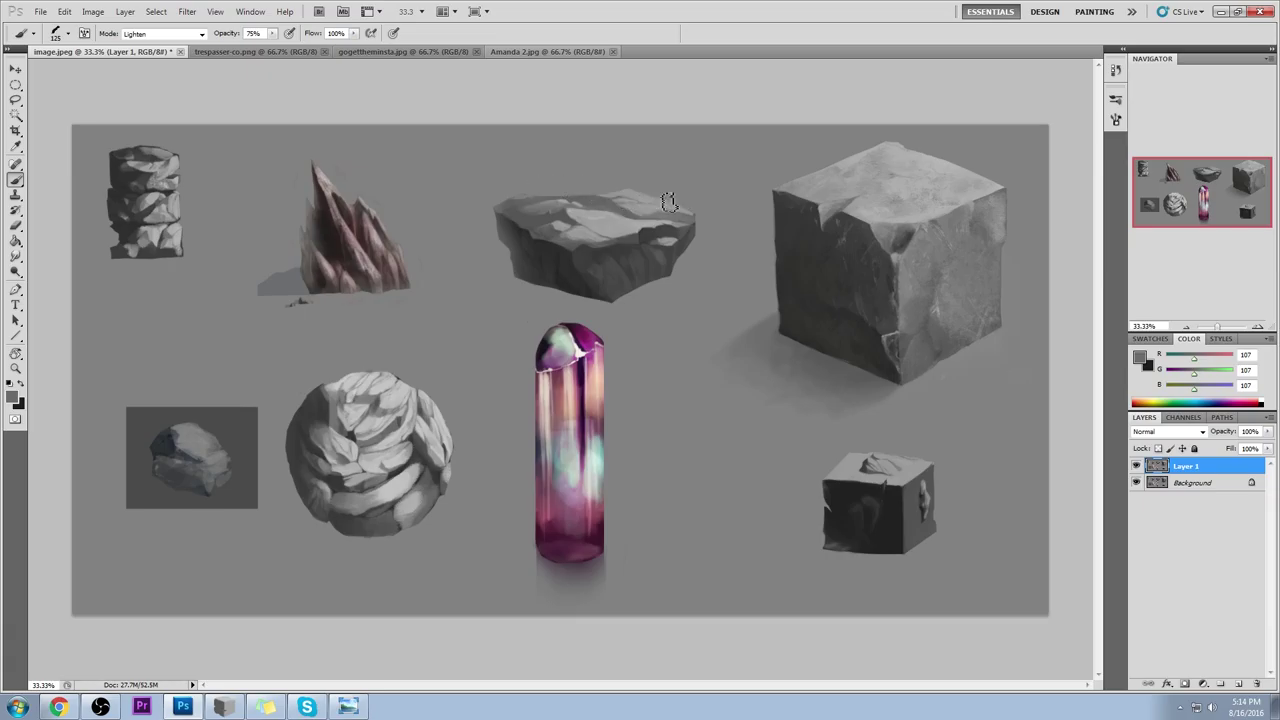
pyautogui.moveTo(531, 191); pyautogui.dragTo(520, 197)
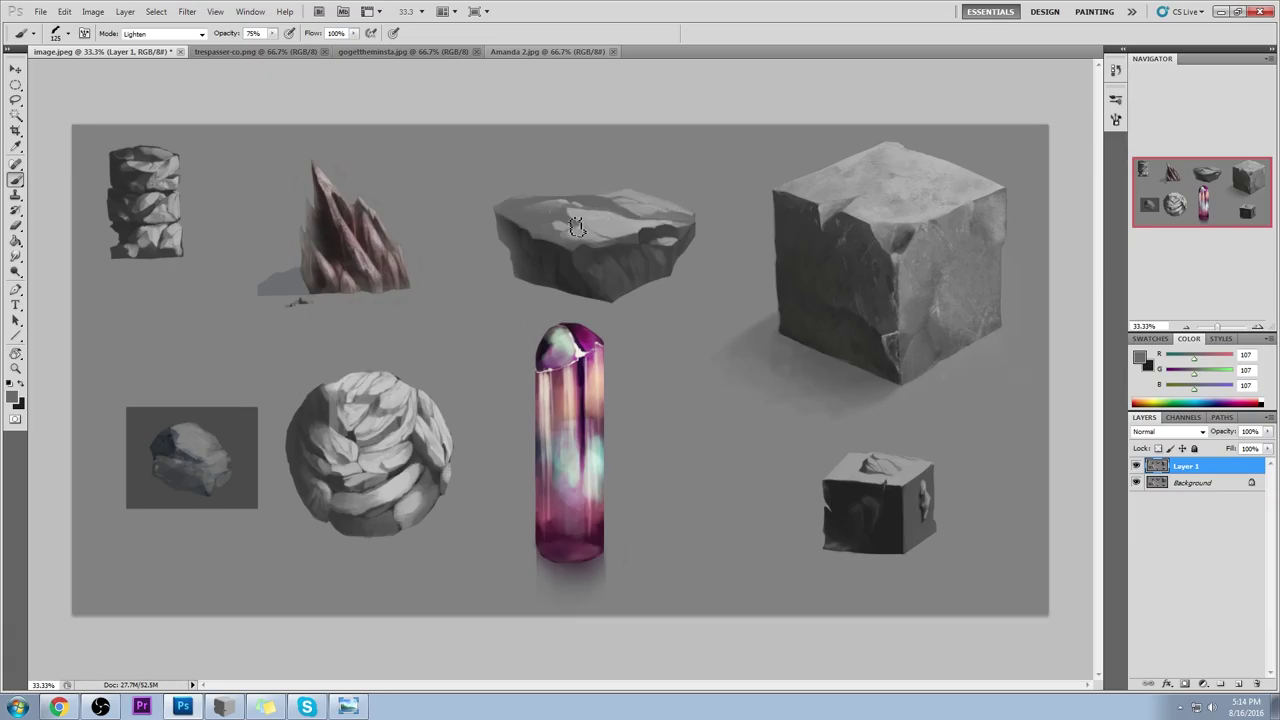
pyautogui.moveTo(575, 226)
pyautogui.mouseDown()
pyautogui.moveTo(645, 210)
pyautogui.moveTo(612, 225)
pyautogui.mouseUp()
pyautogui.moveTo(634, 224); pyautogui.dragTo(613, 218)
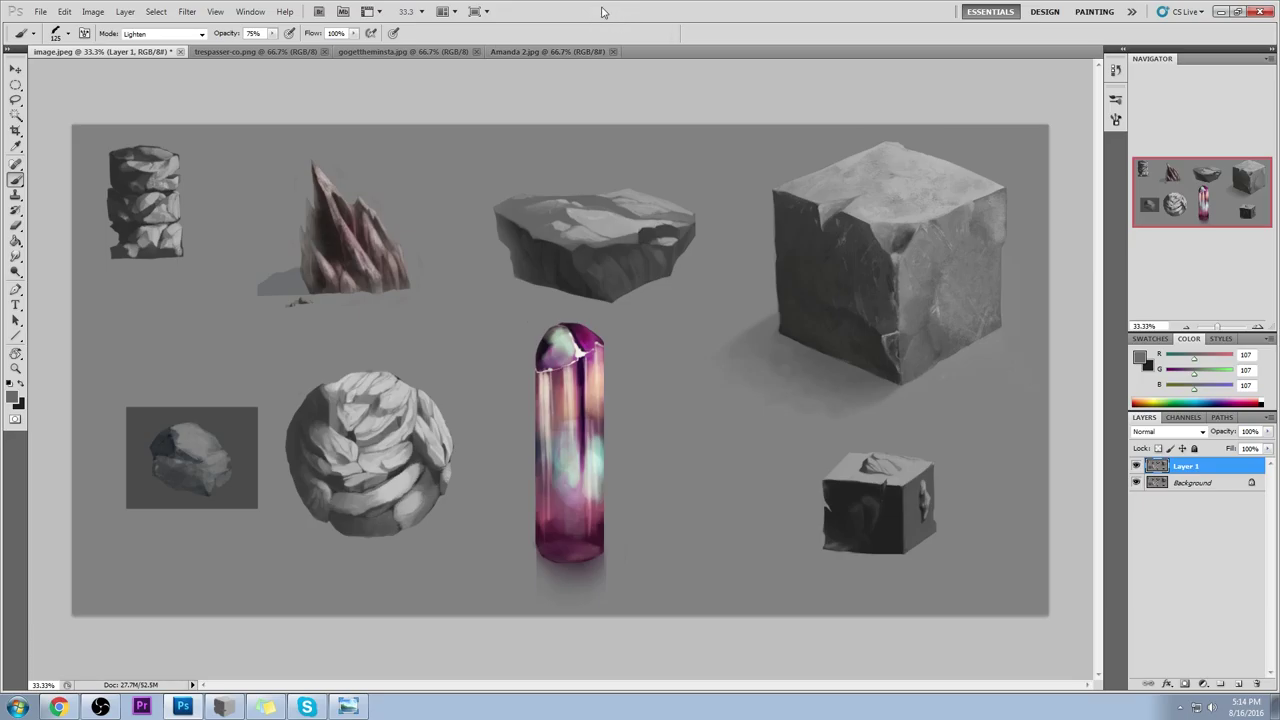
# Step: Compare the greys on the flat rock's top and sample its light grey (RGB 158)
pyautogui.keyDown('alt'); pyautogui.click(568, 208); pyautogui.keyUp('alt')
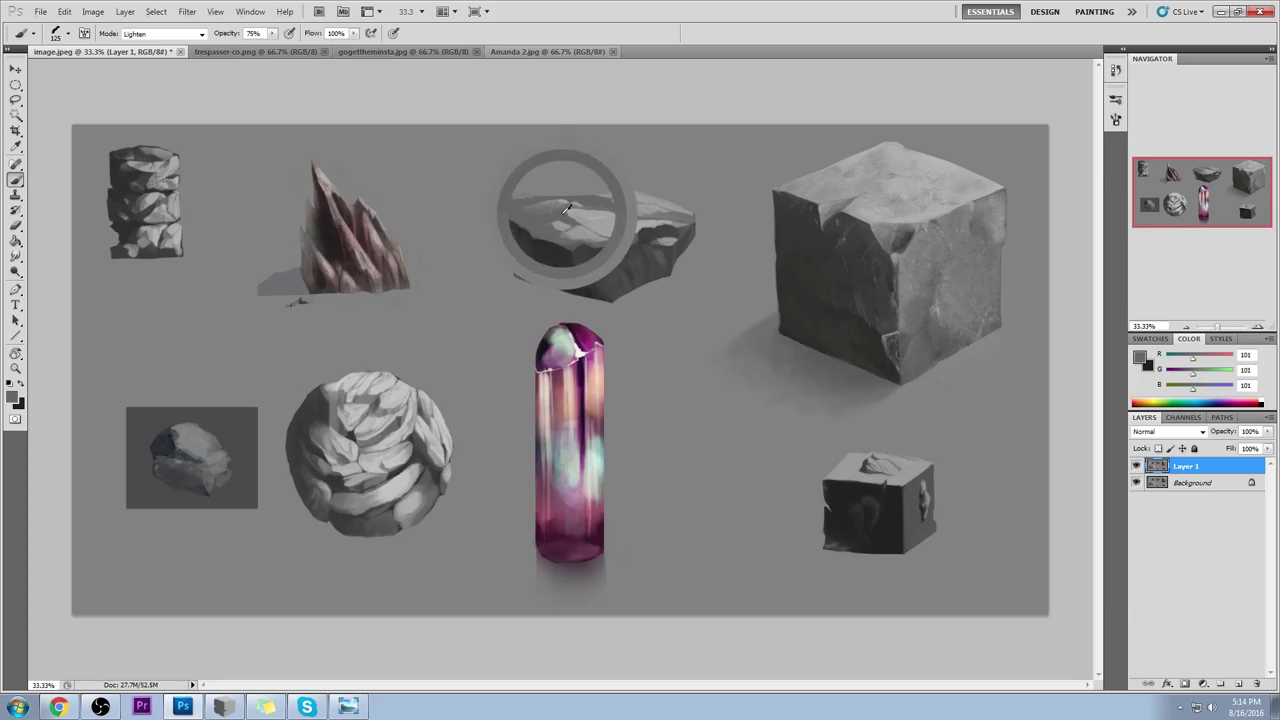
pyautogui.keyDown('alt'); pyautogui.click(566, 211); pyautogui.keyUp('alt')
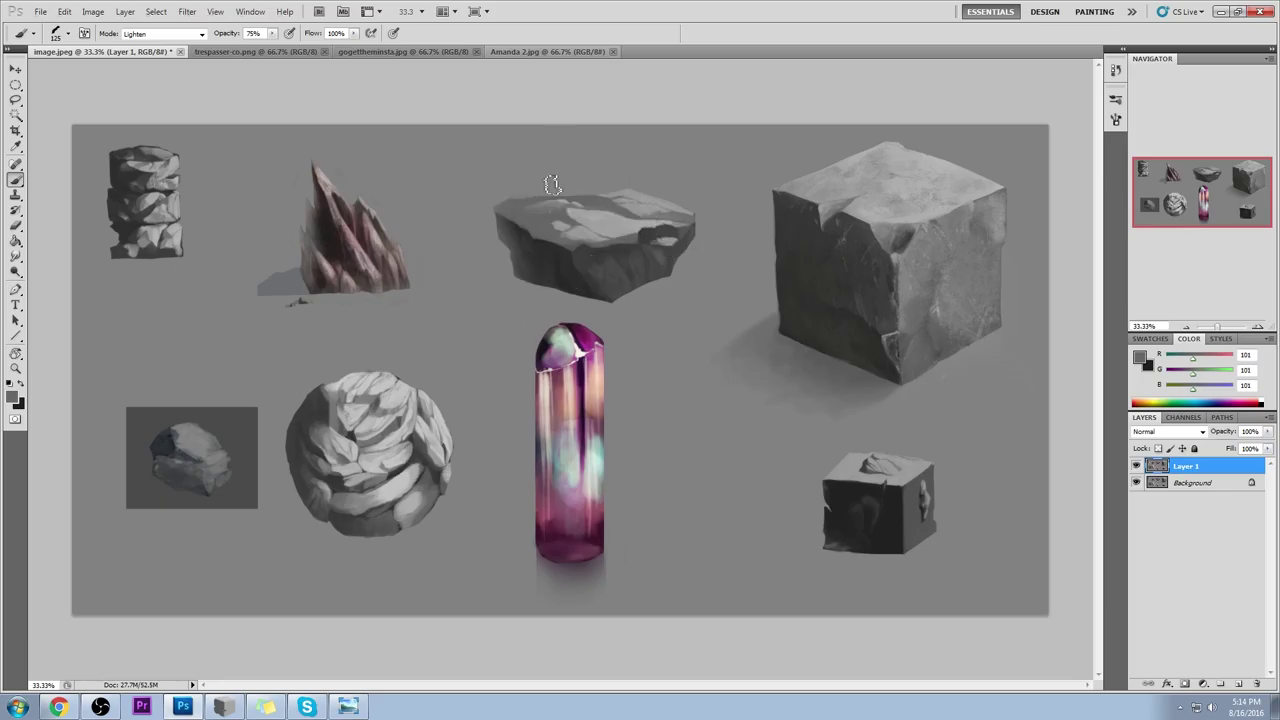
pyautogui.keyDown('alt'); pyautogui.click(666, 203); pyautogui.keyUp('alt')
# Step: Try light grey strokes in Lighten mode across the darker side of the flat rock's top, and undo
pyautogui.moveTo(632, 212); pyautogui.dragTo(508, 197)
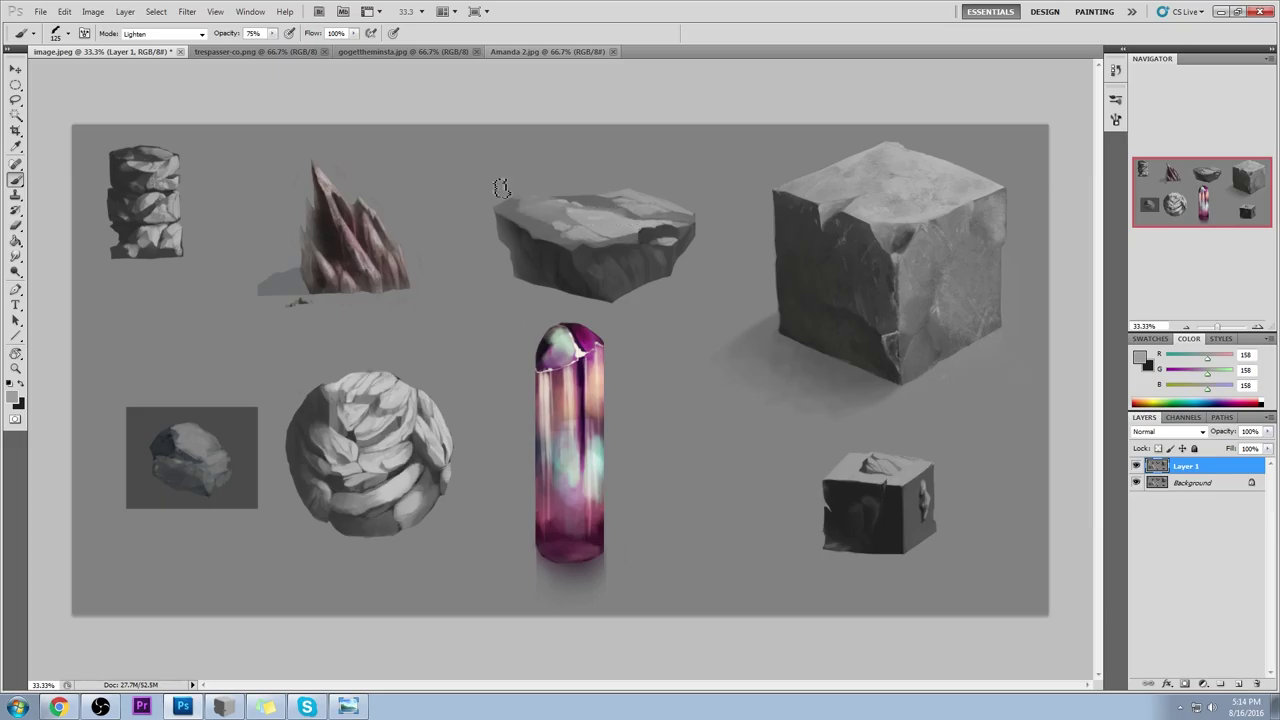
pyautogui.moveTo(591, 225); pyautogui.dragTo(506, 216)
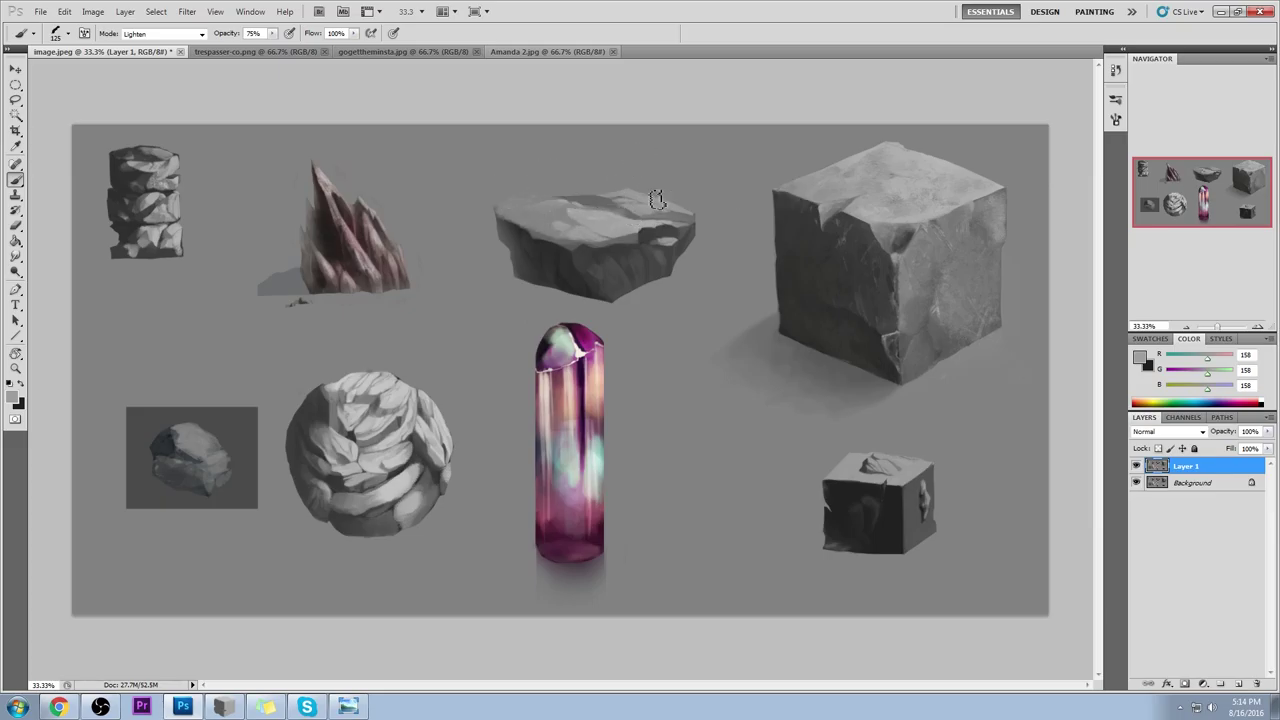
pyautogui.hotkey('ctrl', 'z')
# Step: Lower the brush opacity to 26% and brush the light grey softly over the darker parts of the flat rock's top
pyautogui.moveTo(244, 50); pyautogui.dragTo(239, 50)
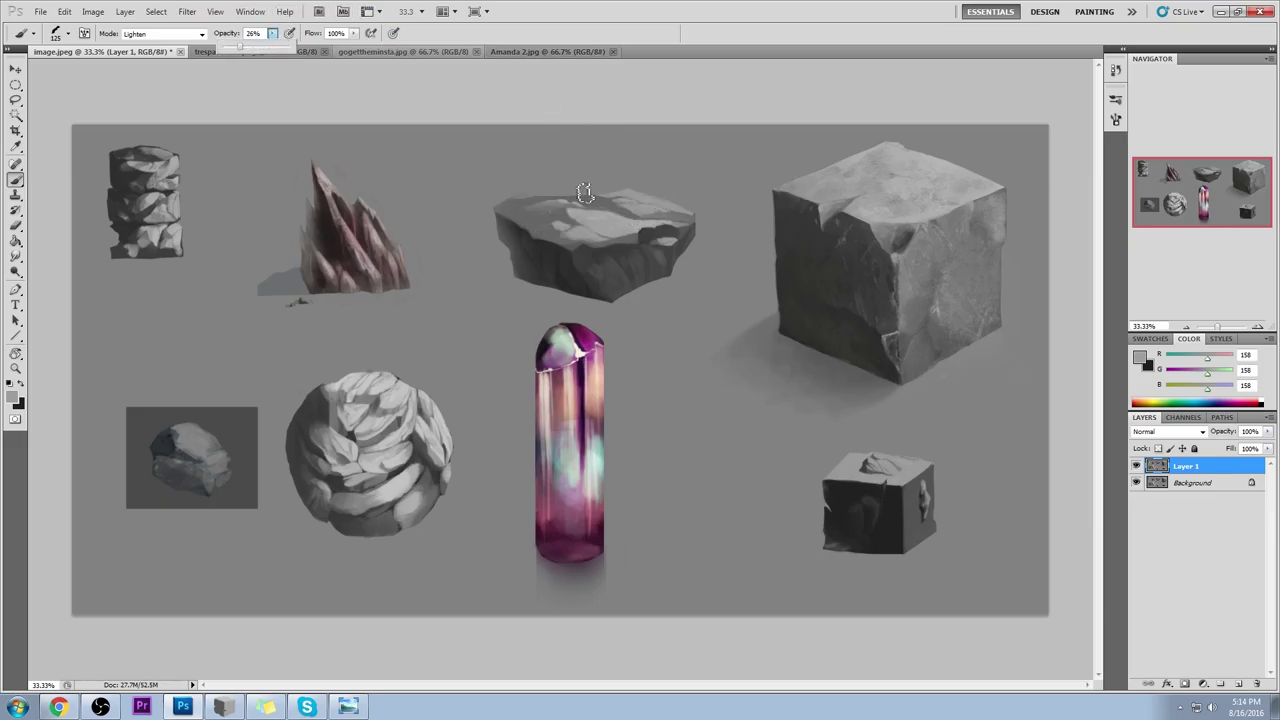
pyautogui.moveTo(580, 200)
pyautogui.mouseDown()
pyautogui.moveTo(586, 214)
pyautogui.moveTo(554, 212)
pyautogui.mouseUp()
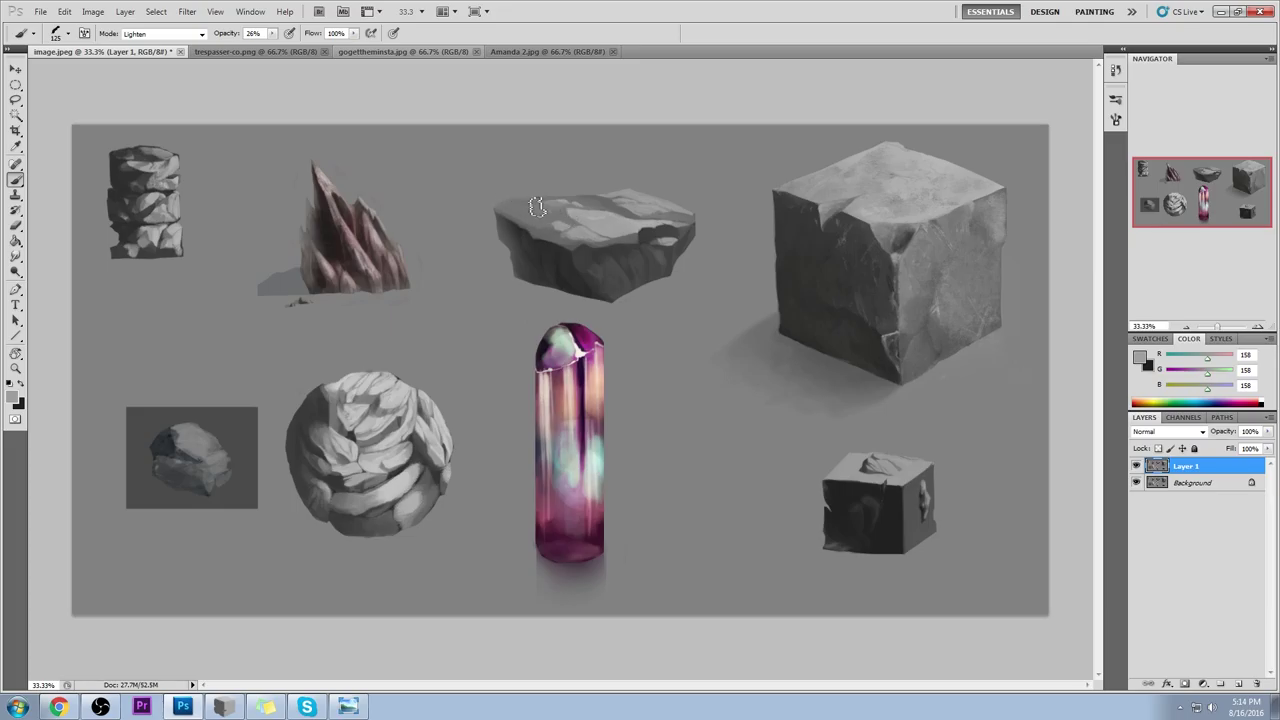
pyautogui.moveTo(545, 215)
pyautogui.mouseDown()
pyautogui.moveTo(575, 232)
pyautogui.moveTo(634, 224)
pyautogui.moveTo(639, 211)
pyautogui.moveTo(614, 192)
pyautogui.mouseUp()
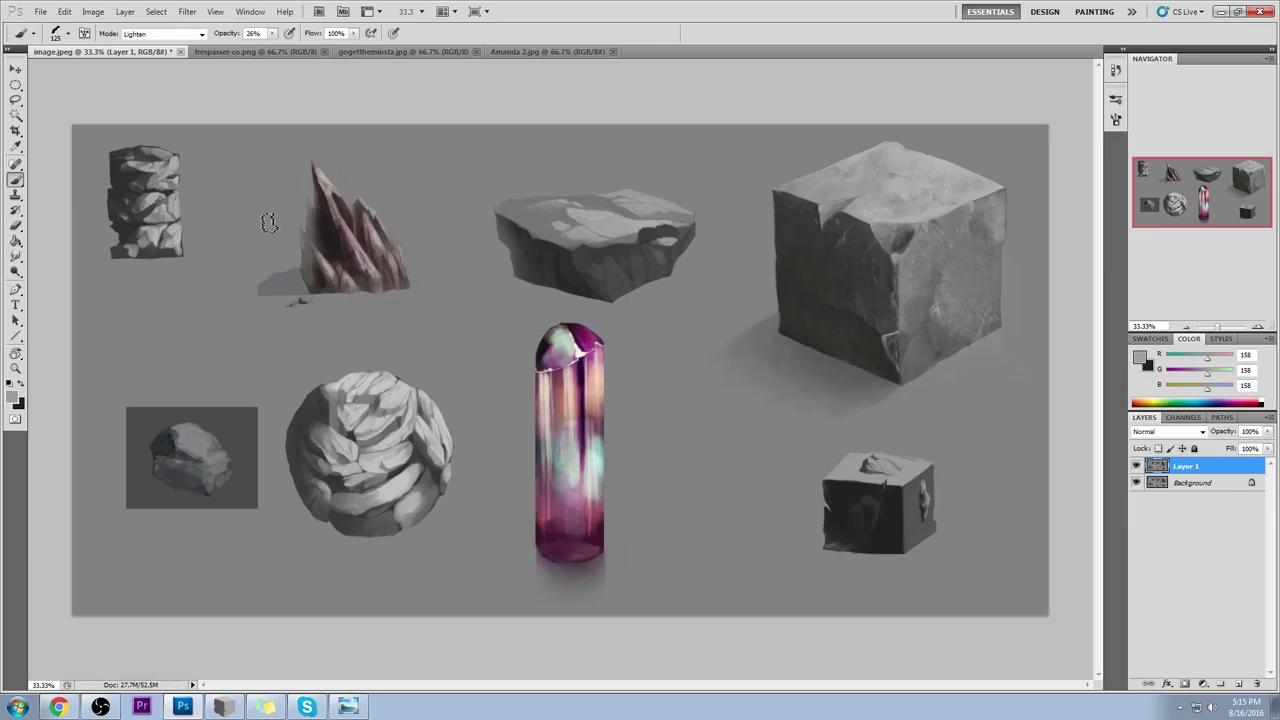
# Step: Select all the rocks by picking the grey background and inverting the selection, and hide the selection edges
pyautogui.click(16, 115)
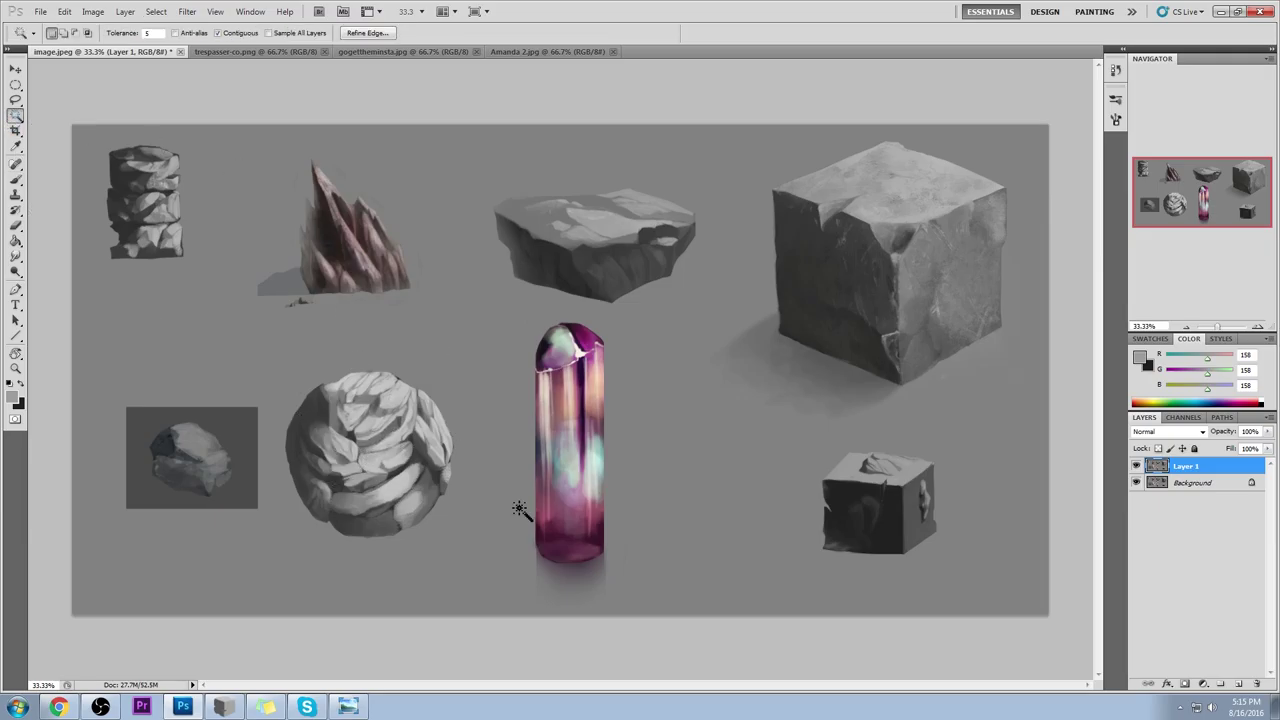
pyautogui.click(452, 540)
pyautogui.rightClick(474, 465)
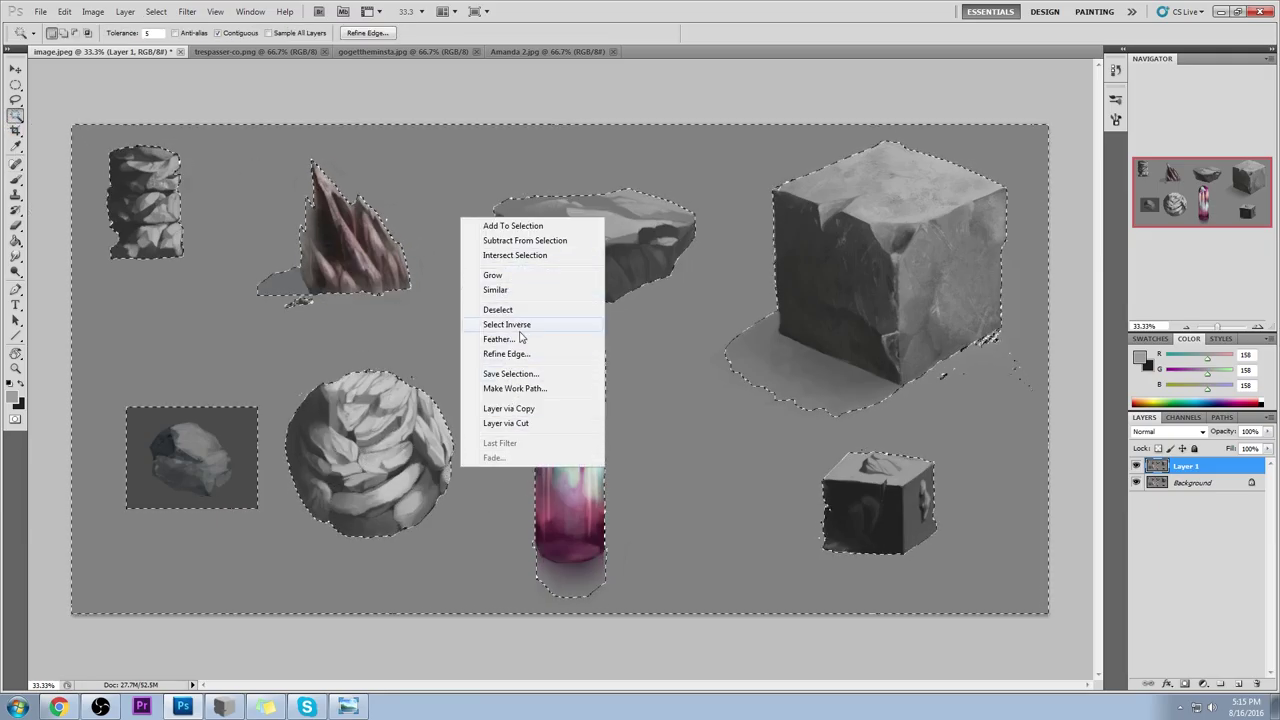
pyautogui.click(552, 245)
pyautogui.hotkey('ctrl', 'h')
pyautogui.press('b')
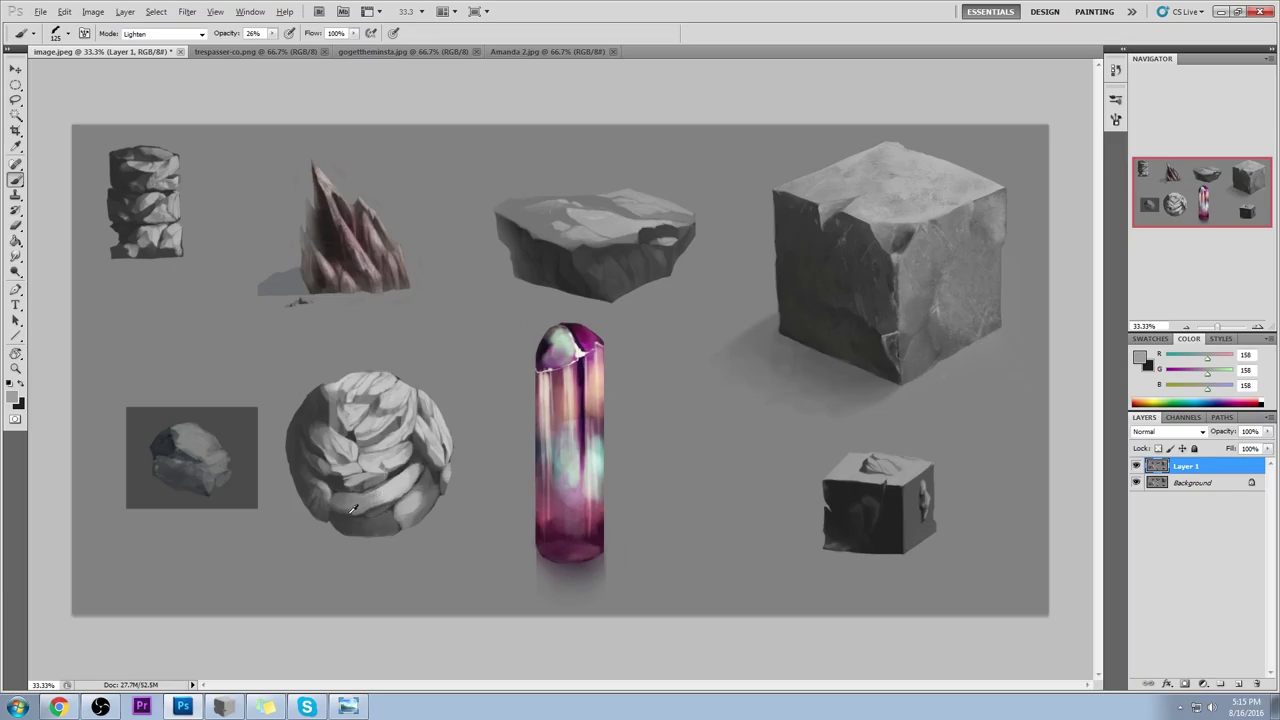
# Step: Sample a dark grey (RGB 60) from the round rock's shadows, with a larger brush in Darken mode
pyautogui.keyDown('alt'); pyautogui.click(350, 512); pyautogui.keyUp('alt')
pyautogui.press(']')
pyautogui.press(']')
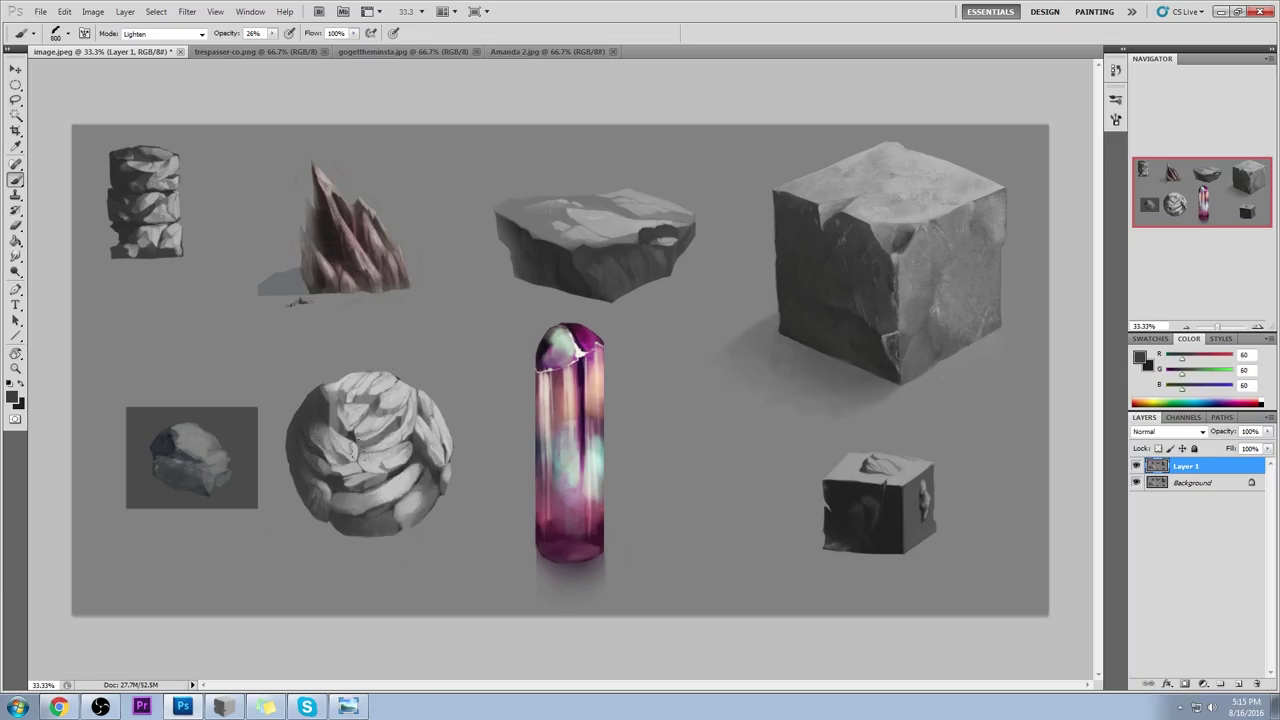
pyautogui.keyDown('alt'); pyautogui.click(320, 414); pyautogui.keyUp('alt')
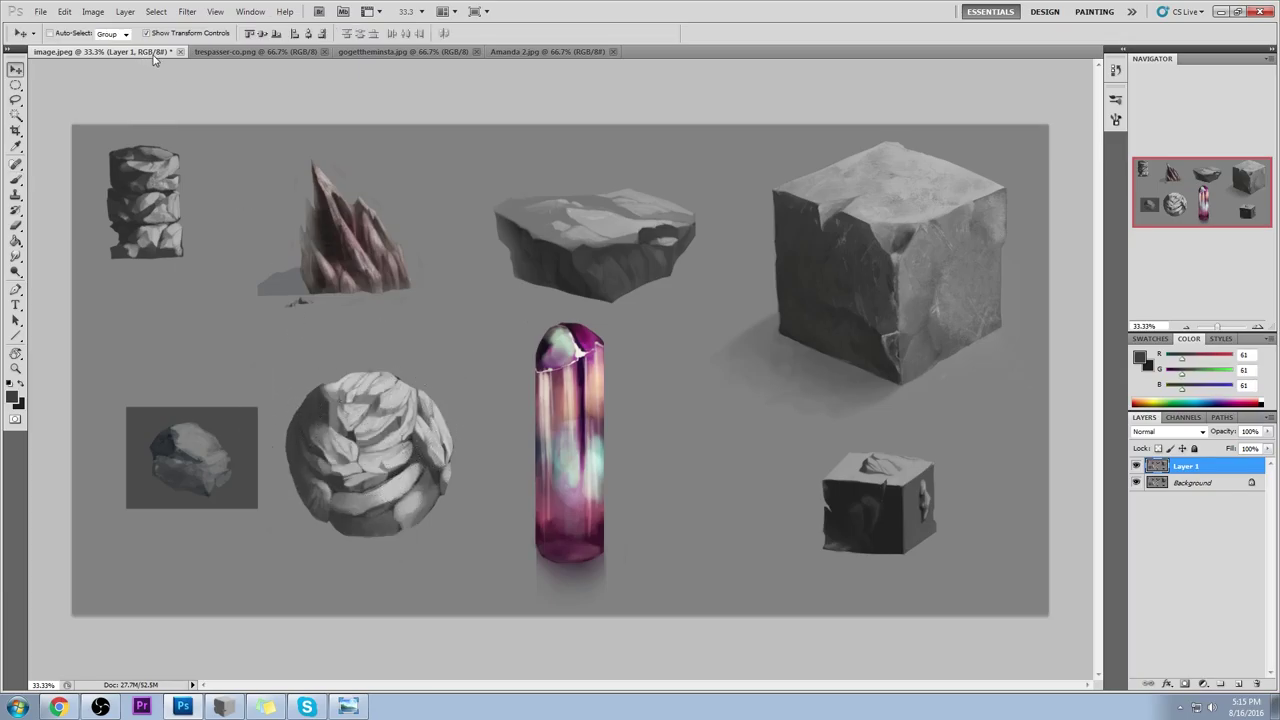
pyautogui.click(180, 37)
pyautogui.click(155, 88)
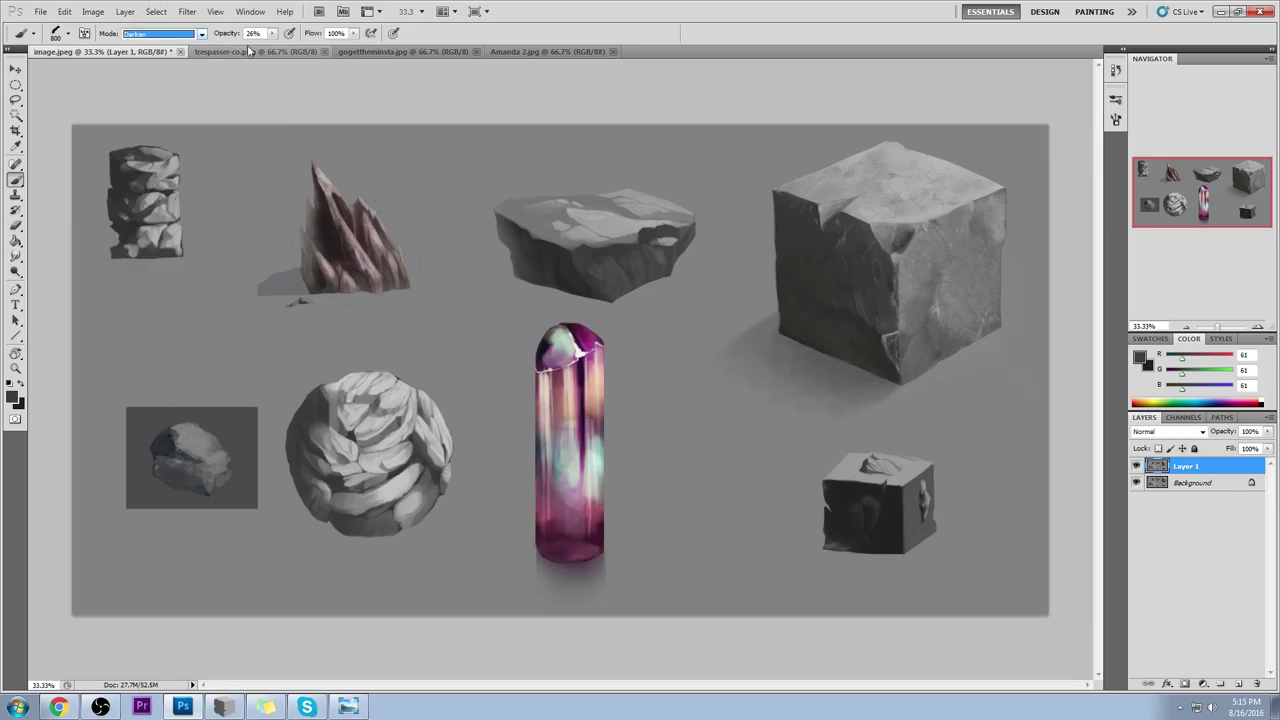
pyautogui.keyDown('alt'); pyautogui.click(309, 459); pyautogui.keyUp('alt')
# Step: Try shading the round rock's lower half and sides directly on Layer 1, and undo the strokes
pyautogui.moveTo(309, 459)
pyautogui.mouseDown()
pyautogui.moveTo(429, 349)
pyautogui.moveTo(288, 509)
pyautogui.moveTo(303, 508)
pyautogui.mouseUp()
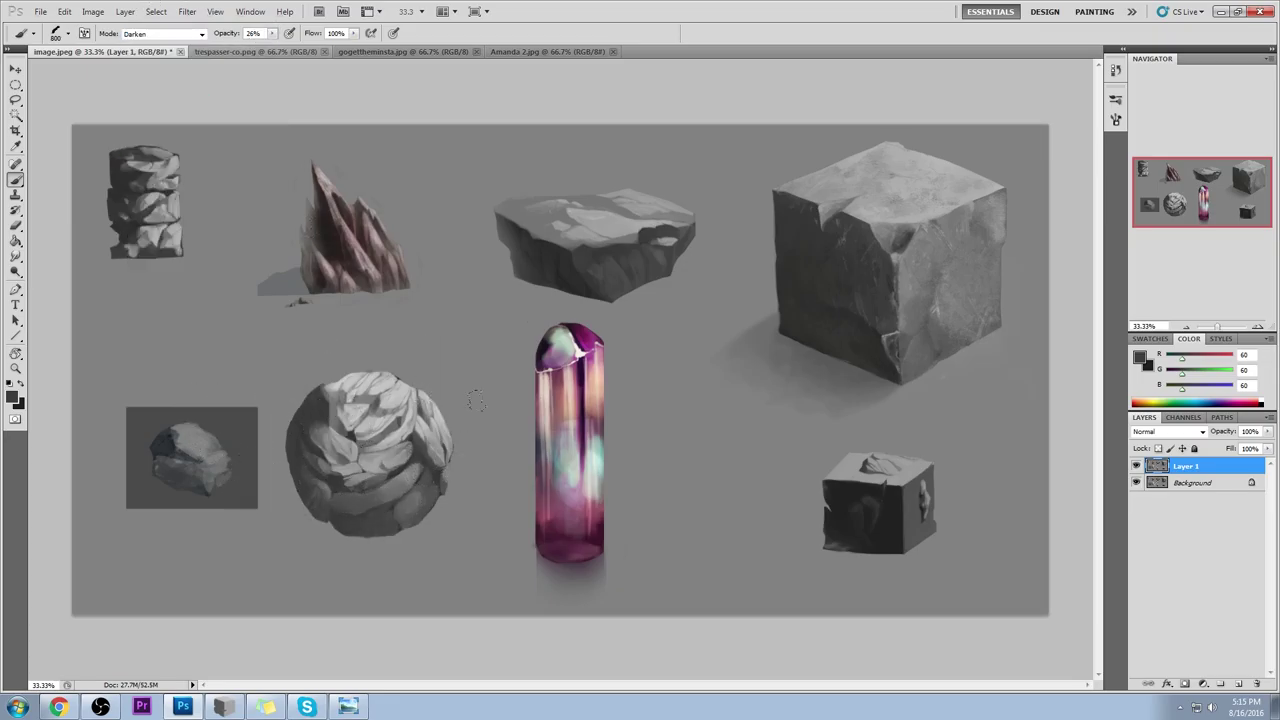
pyautogui.moveTo(414, 476); pyautogui.dragTo(398, 516)
pyautogui.moveTo(436, 442); pyautogui.dragTo(334, 448)
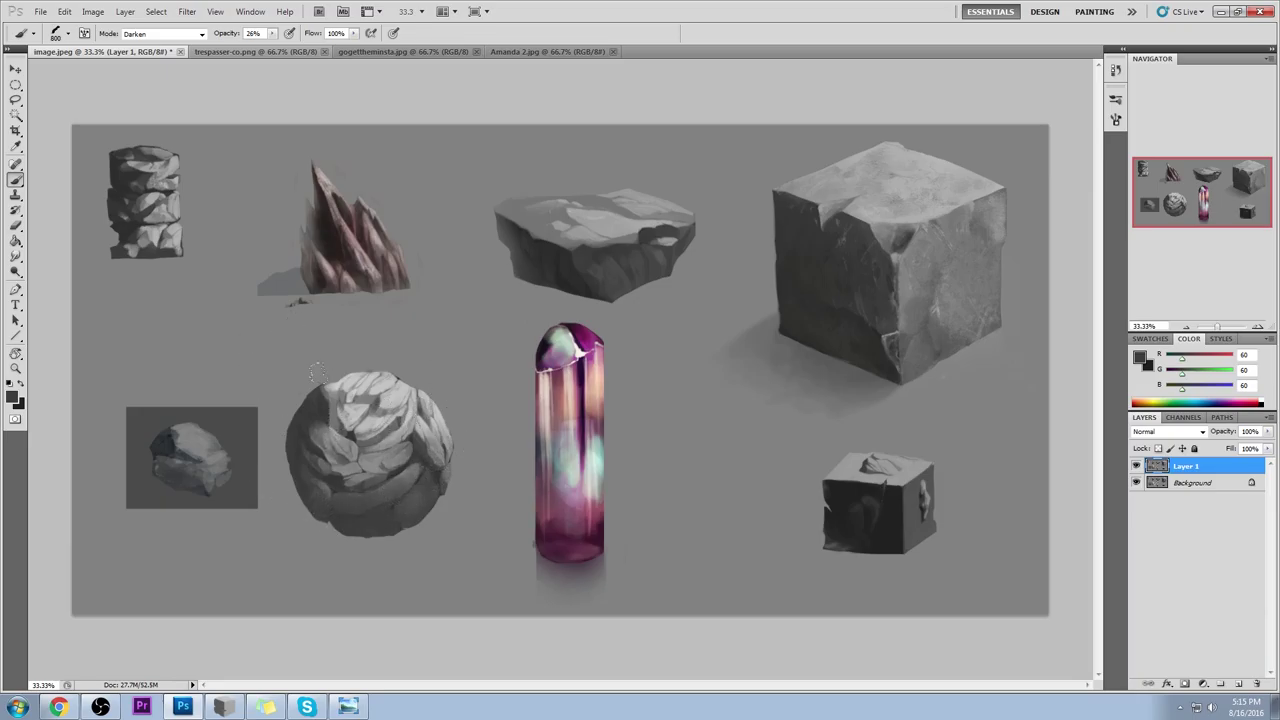
pyautogui.moveTo(408, 472); pyautogui.dragTo(334, 446)
pyautogui.moveTo(443, 400)
pyautogui.mouseDown()
pyautogui.moveTo(375, 468)
pyautogui.moveTo(386, 450)
pyautogui.mouseUp()
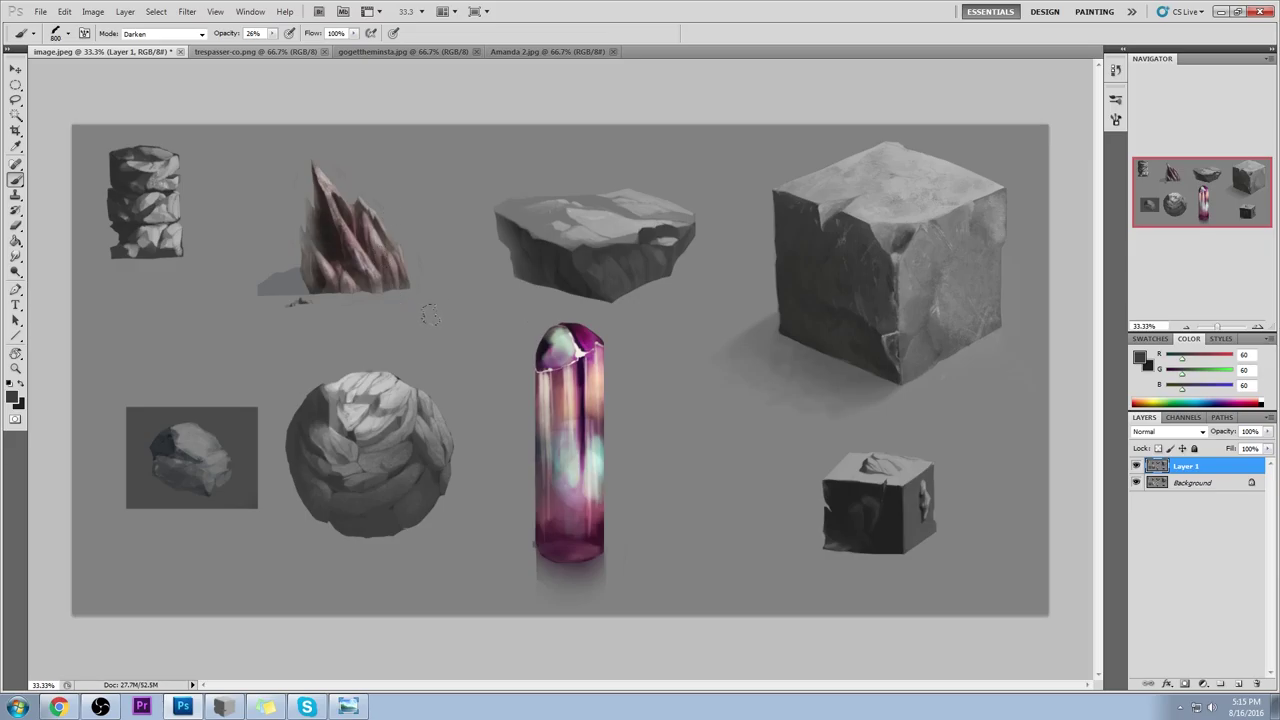
pyautogui.moveTo(449, 481); pyautogui.dragTo(426, 401)
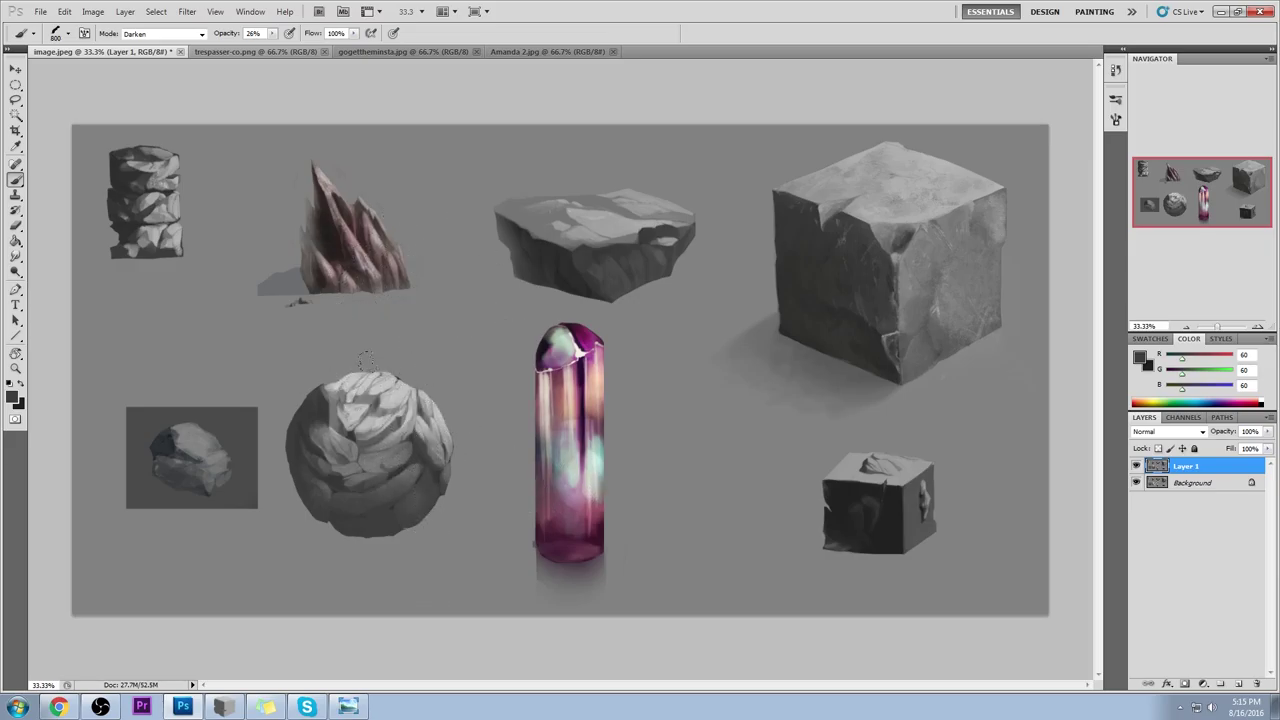
pyautogui.hotkey('ctrl', 'alt', 'z')
pyautogui.hotkey('ctrl', 'alt', 'z')
pyautogui.hotkey('ctrl', 'alt', 'z')
pyautogui.hotkey('ctrl', 'alt', 'z')
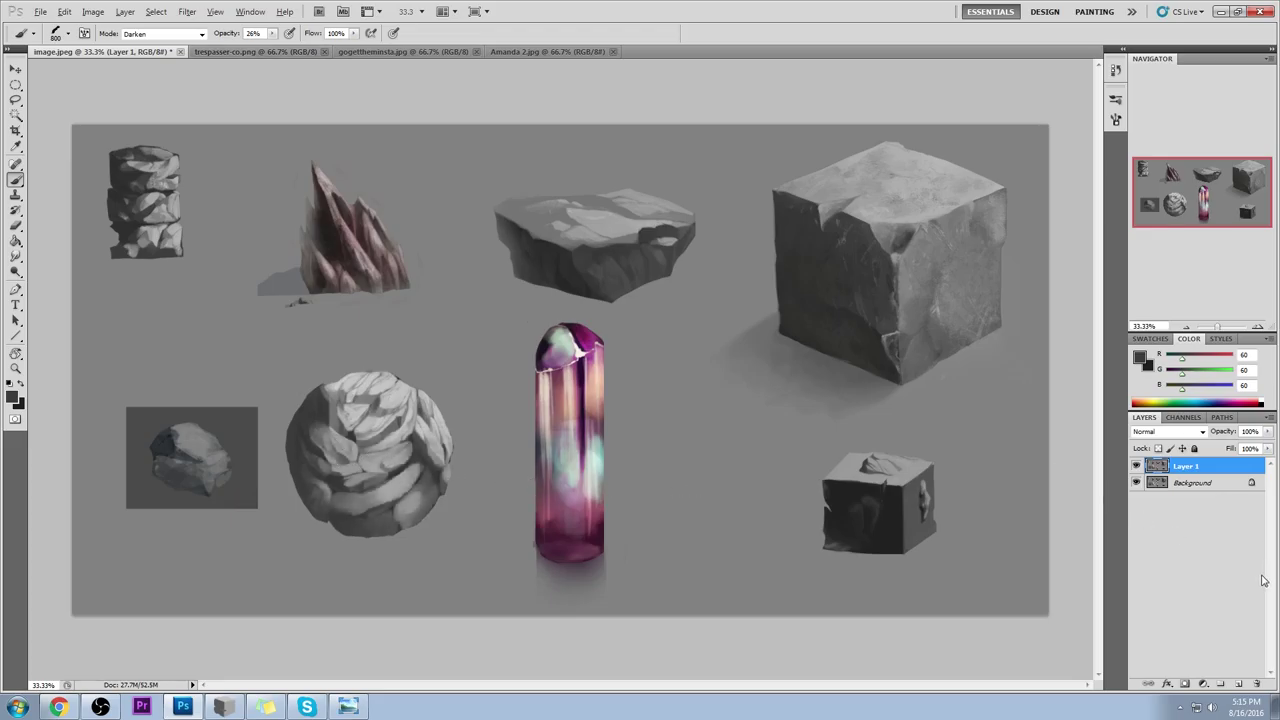
# Step: Create a new layer and shade the round rock's sides and lower half on it with dark grey at 26% opacity
pyautogui.click(1237, 684)
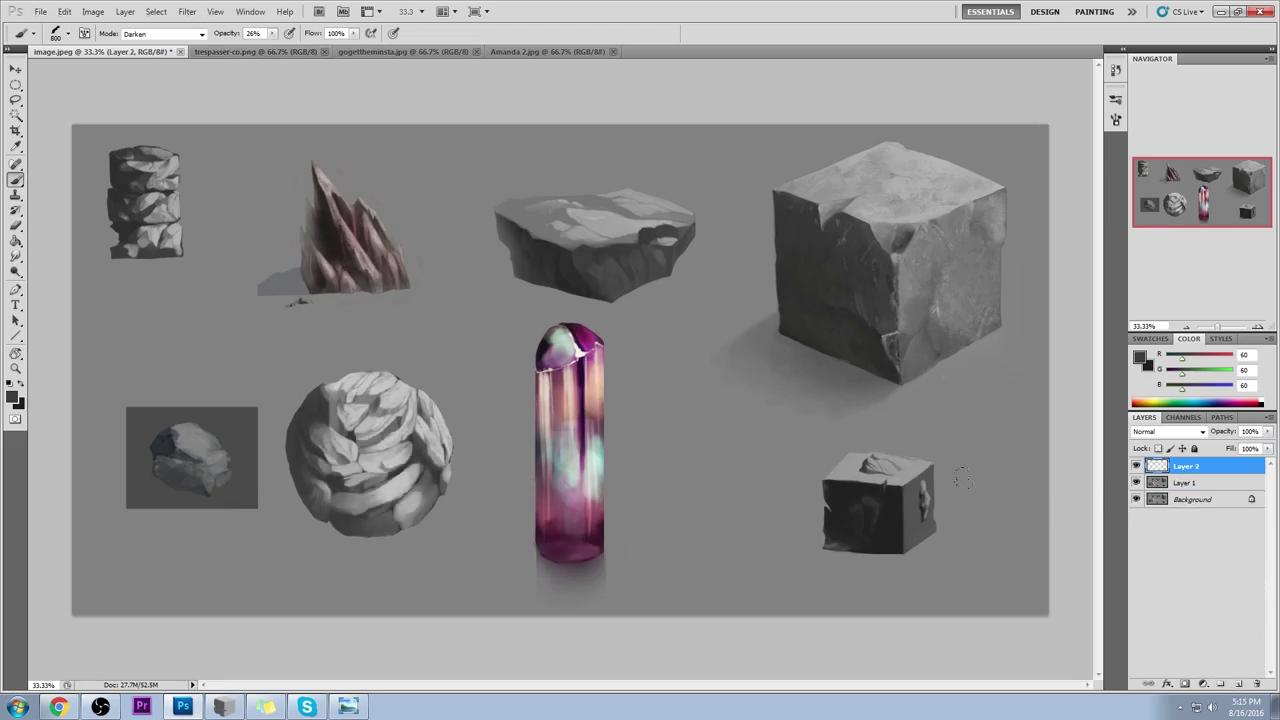
pyautogui.moveTo(440, 512); pyautogui.dragTo(292, 536)
pyautogui.hotkey('ctrl', 'alt', 'z')
pyautogui.press('m')
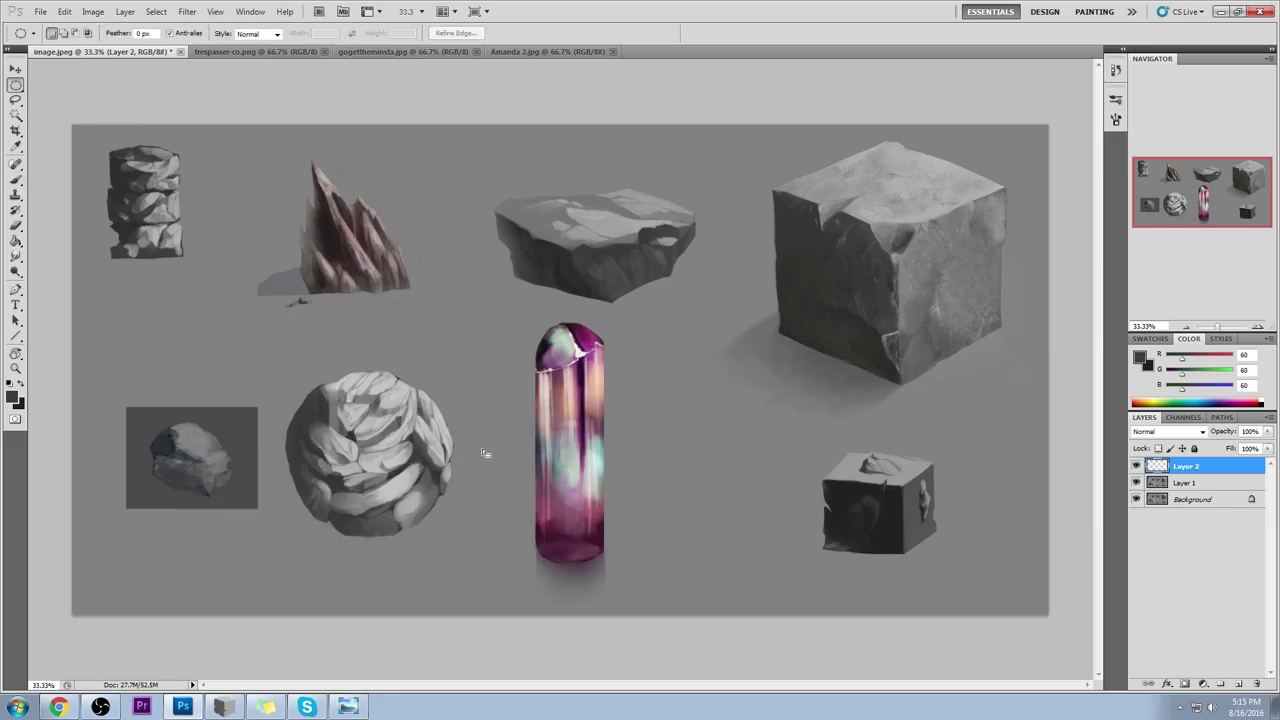
pyautogui.rightClick(484, 448)
pyautogui.click(545, 221)
pyautogui.hotkey('ctrl', 'd')
pyautogui.press('b')
pyautogui.moveTo(281, 412)
pyautogui.mouseDown()
pyautogui.moveTo(440, 480)
pyautogui.moveTo(320, 500)
pyautogui.mouseUp()
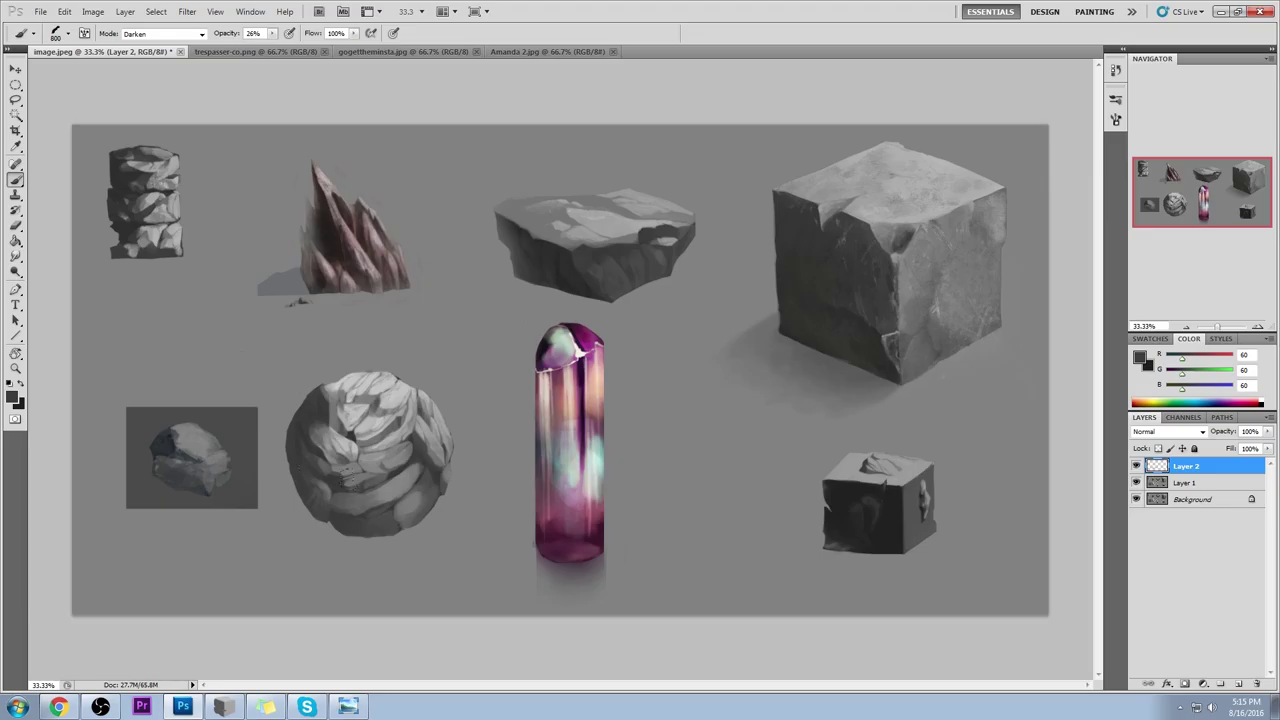
pyautogui.moveTo(430, 490); pyautogui.dragTo(317, 527)
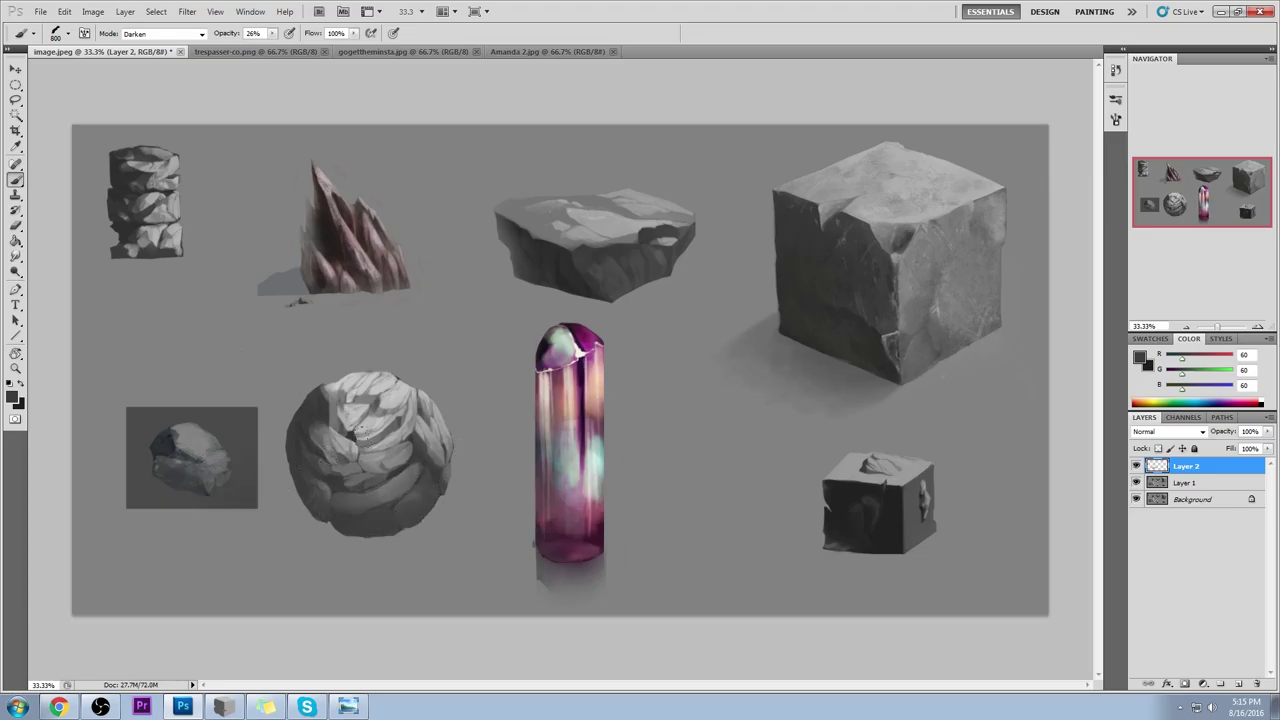
# Step: Compare the round rock with and without the shading by toggling Layer 2's visibility
pyautogui.press('e')
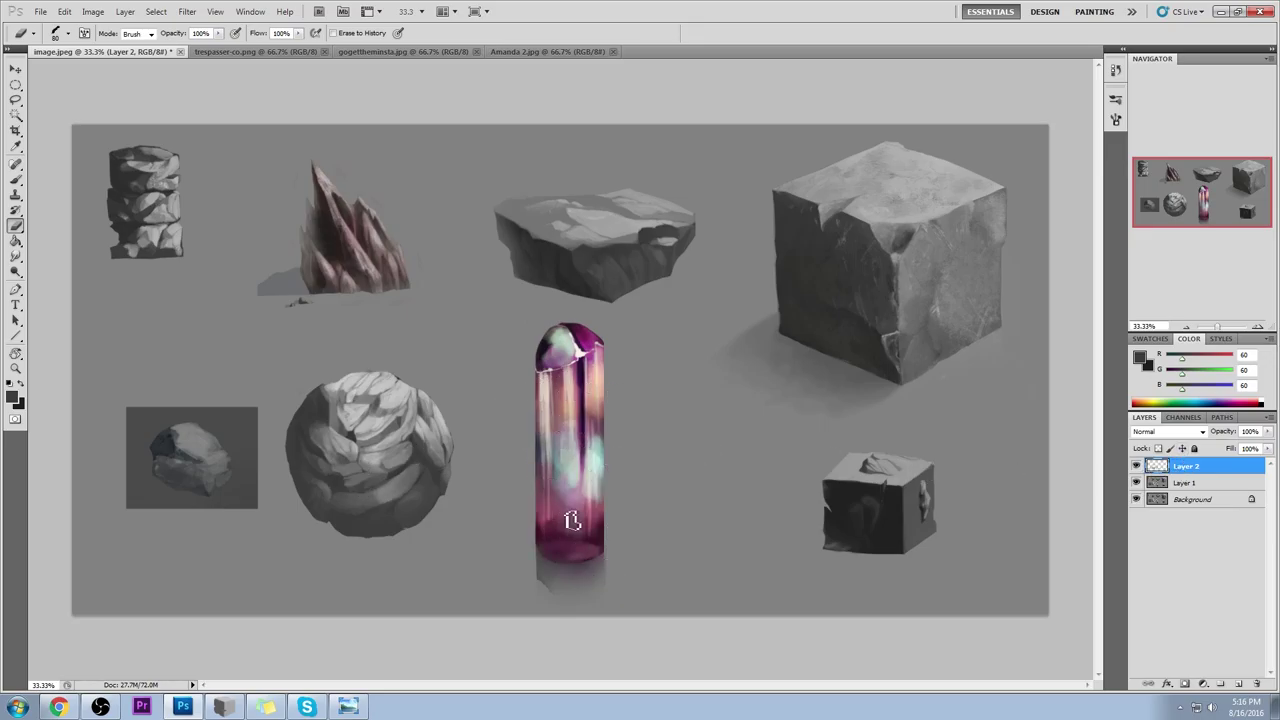
pyautogui.click(1136, 467)
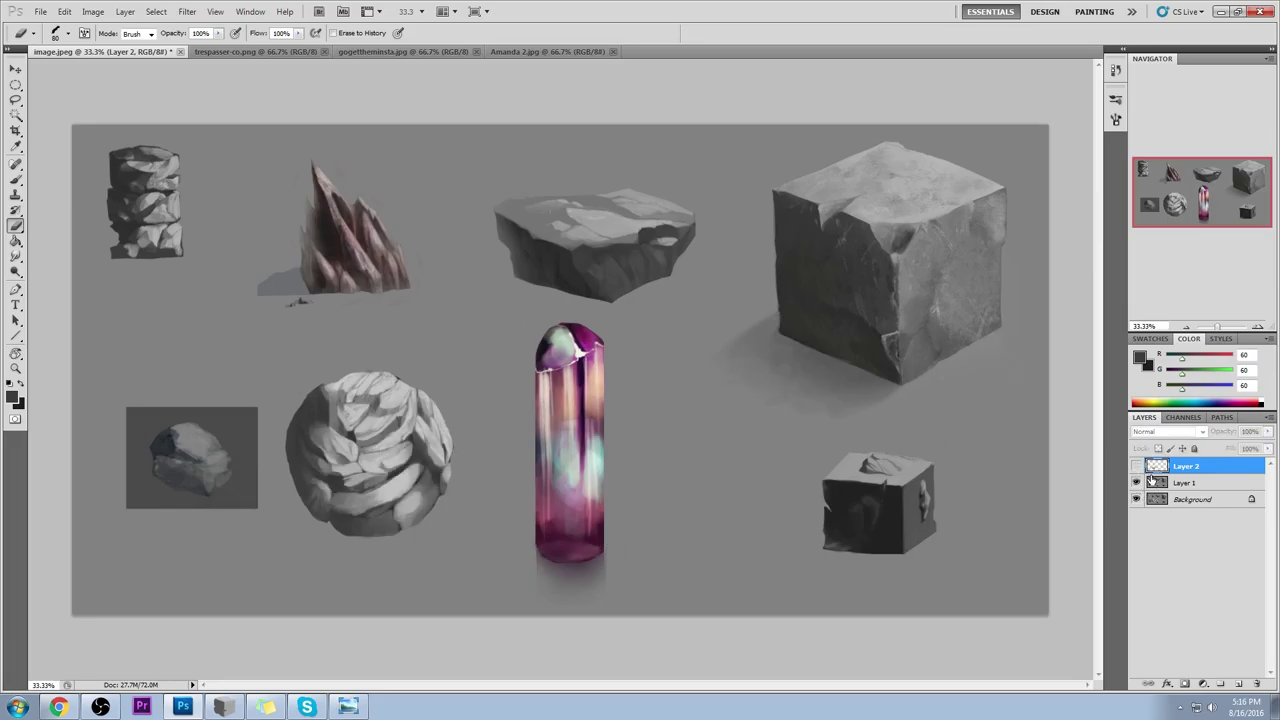
pyautogui.click(1136, 468)
pyautogui.click(1136, 468)
pyautogui.click(1136, 468)
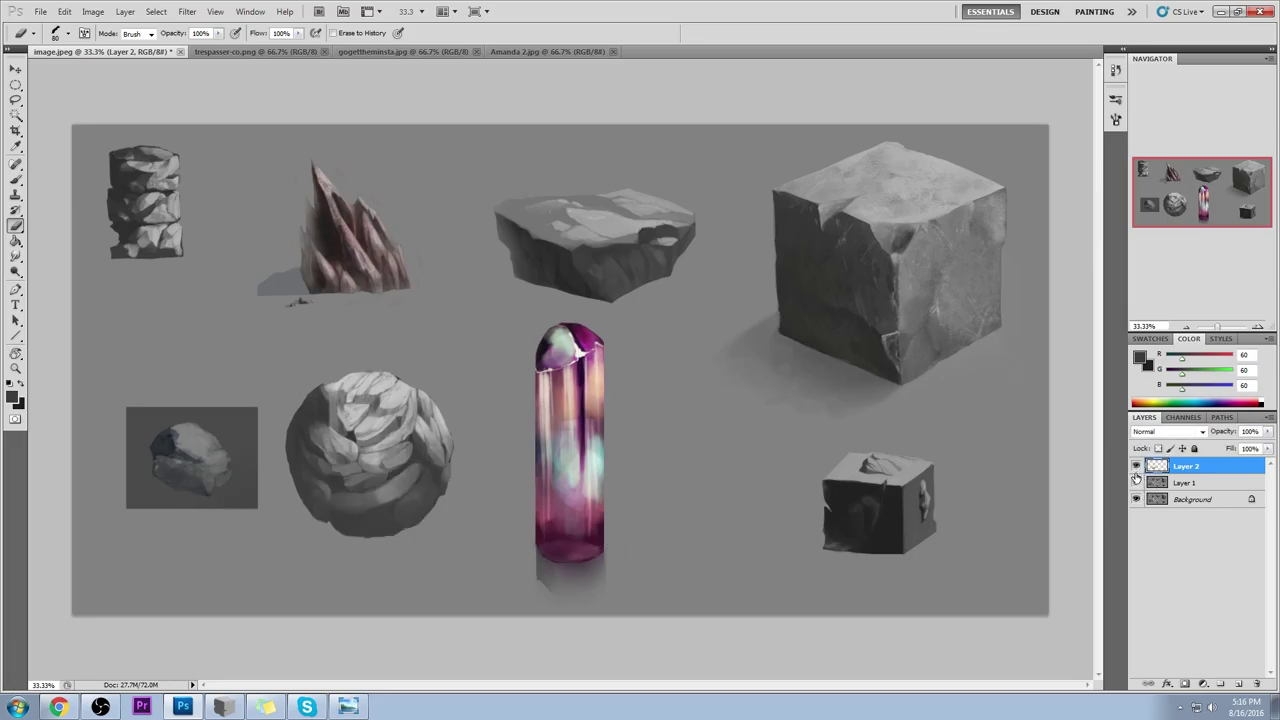
pyautogui.click(1136, 467)
pyautogui.click(1136, 467)
# Step: Release the selection and erase the stray shading around the purple crystal on Layer 2
pyautogui.press('m')
pyautogui.rightClick(370, 410)
pyautogui.click(420, 423)
pyautogui.press('e')
pyautogui.click(566, 428)
# Step: Merge Layer 2 down into Layer 1 and add a new empty layer above it
pyautogui.rightClick(1185, 466)
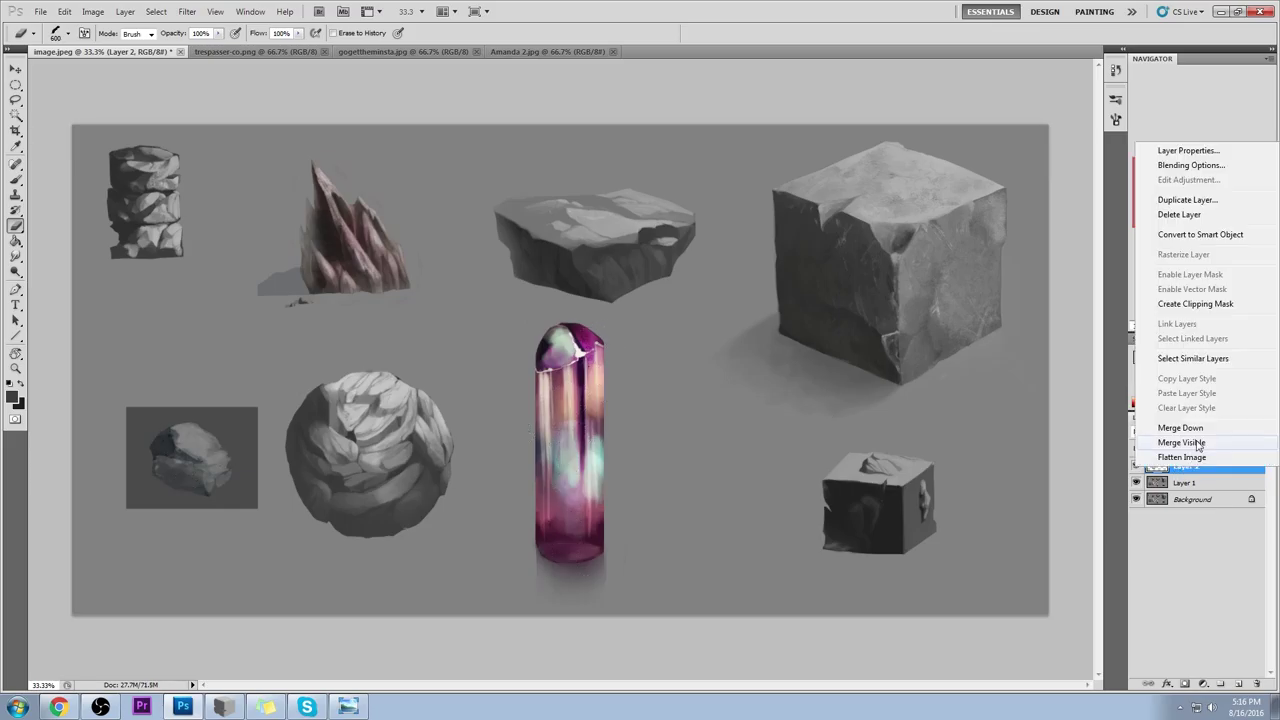
pyautogui.click(1175, 512)
pyautogui.press('b')
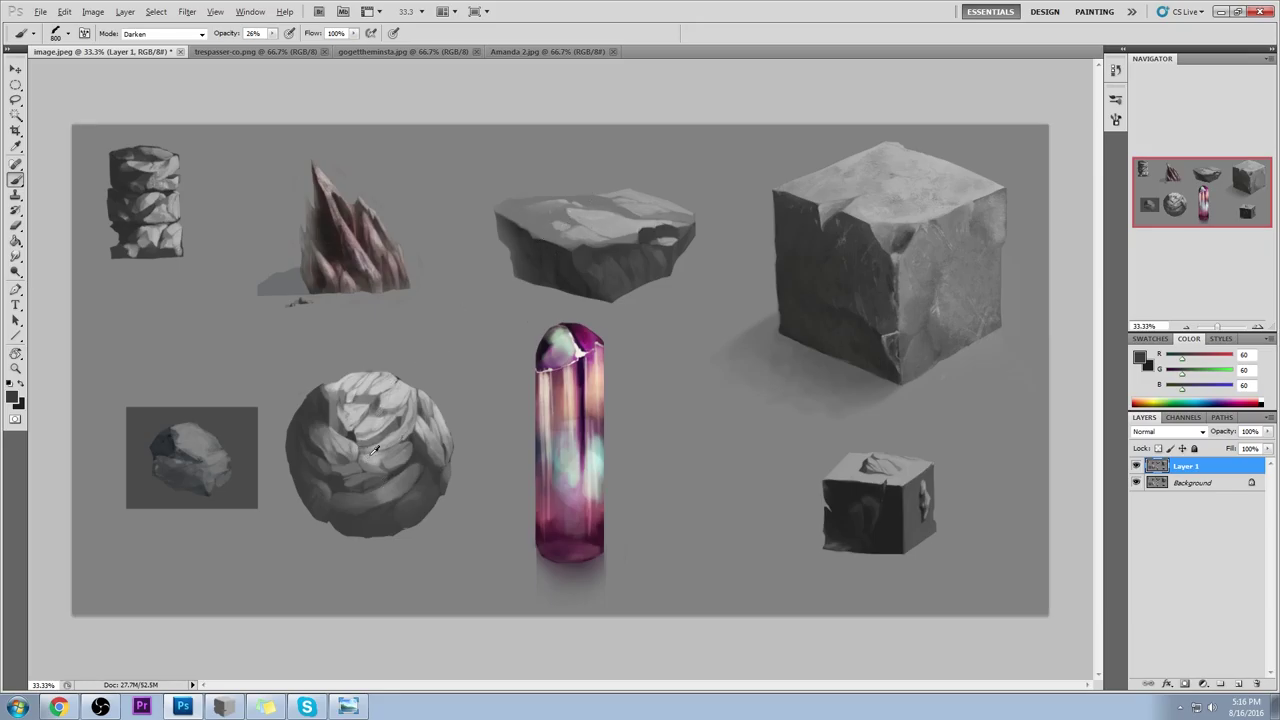
pyautogui.press('alt')
pyautogui.click(1238, 683)
# Step: Sample greys from the flat rock's top, including RGB 116, and examine its value patches up close
pyautogui.keyDown('alt'); pyautogui.click(548, 221); pyautogui.keyUp('alt')
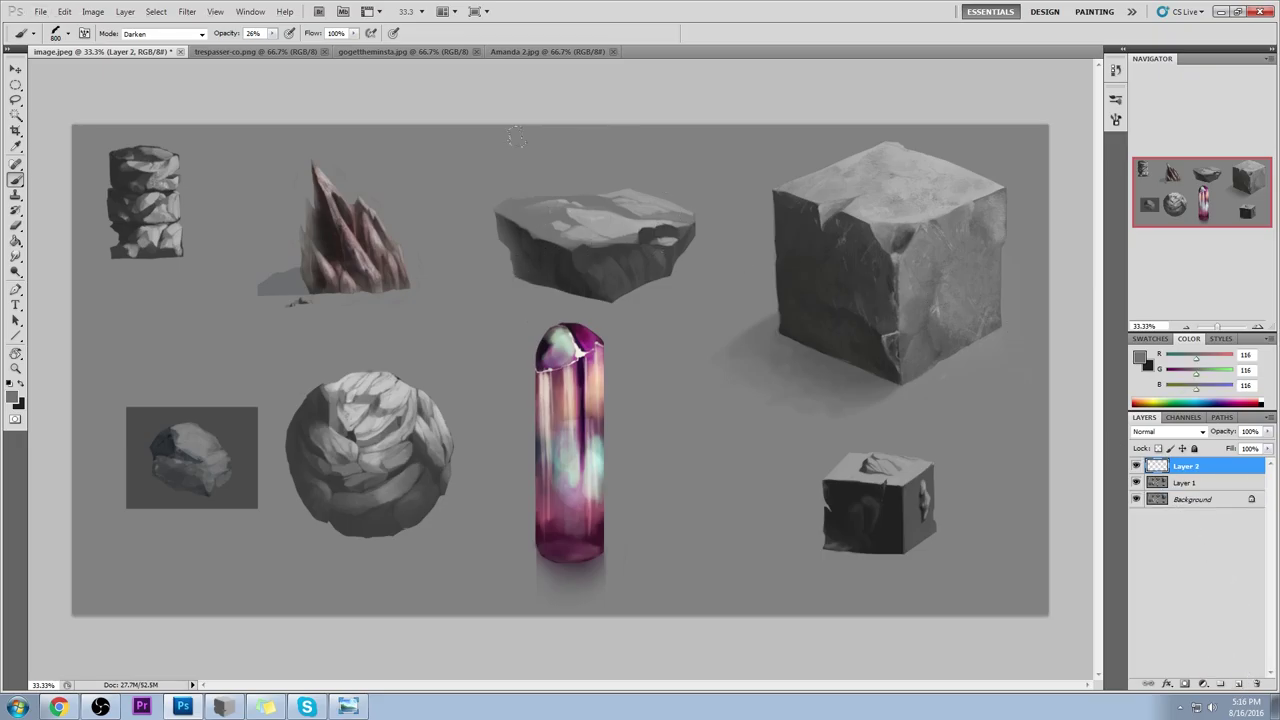
pyautogui.moveTo(442, 170); pyautogui.dragTo(708, 306)
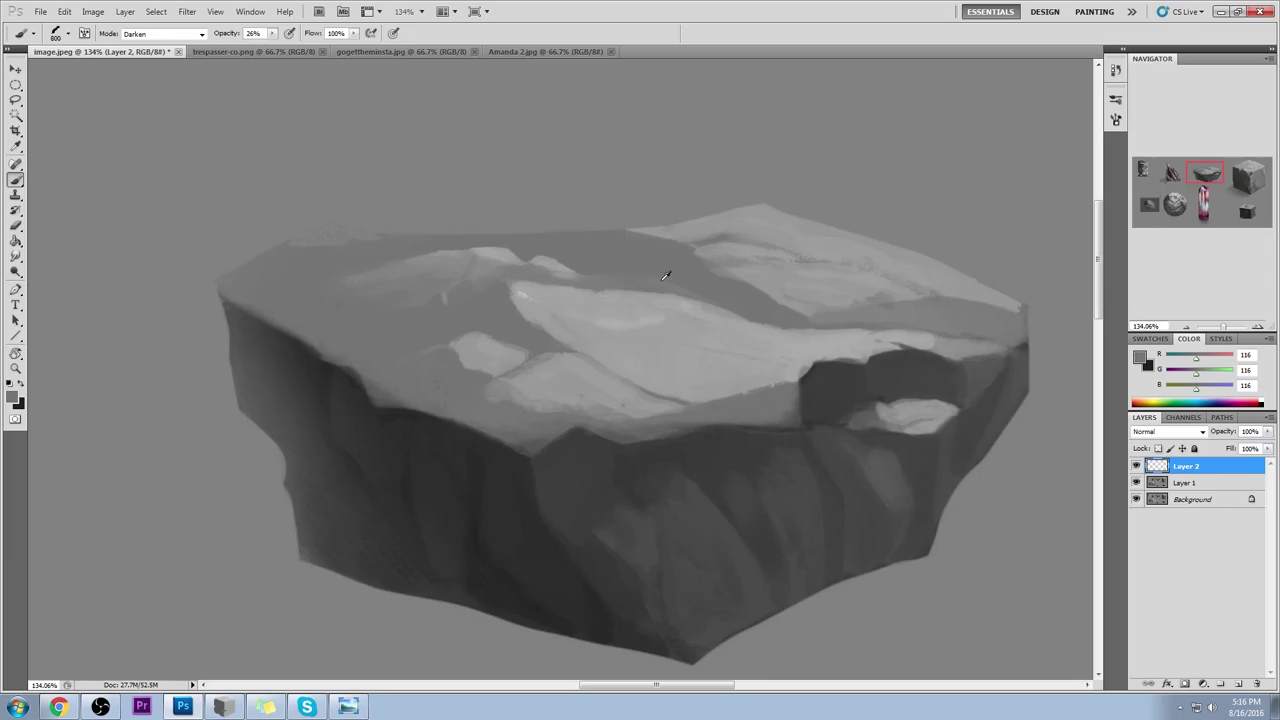
pyautogui.moveTo(460, 314)
pyautogui.mouseDown()
pyautogui.moveTo(471, 311)
pyautogui.moveTo(327, 308)
pyautogui.moveTo(363, 241)
pyautogui.mouseUp()
pyautogui.keyDown('alt'); pyautogui.click(481, 322); pyautogui.keyUp('alt')
pyautogui.keyDown('alt'); pyautogui.click(309, 286); pyautogui.keyUp('alt')
pyautogui.hotkey('ctrl', '0')
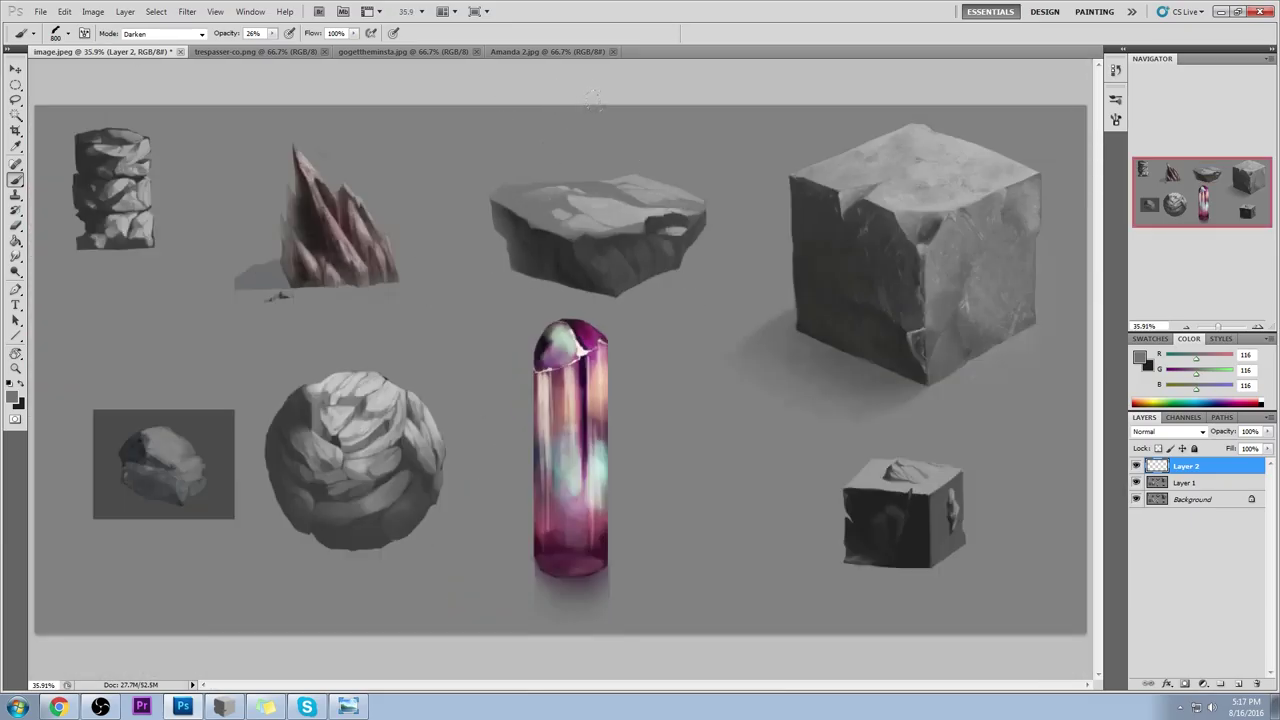
# Step: Lasso small angular patches on the flat rock's top and paint them in a sampled light grey (RGB 159)
pyautogui.press('l')
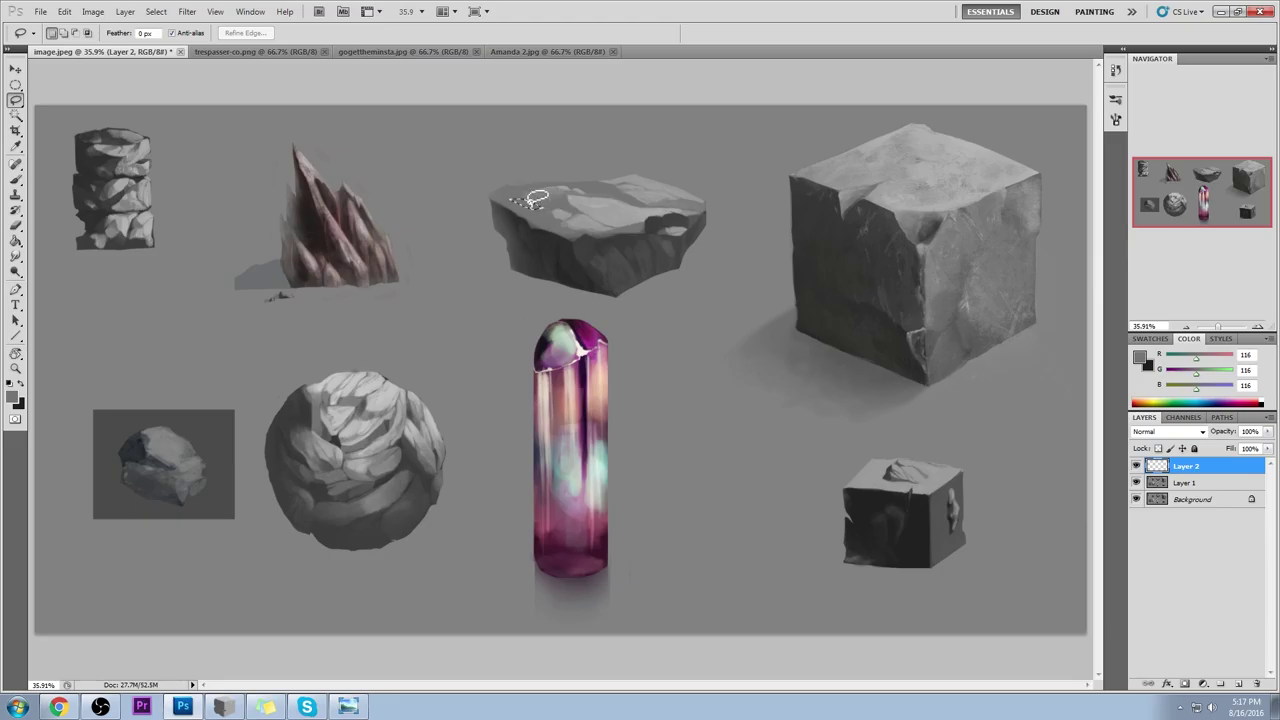
pyautogui.moveTo(530, 205); pyautogui.dragTo(514, 201)
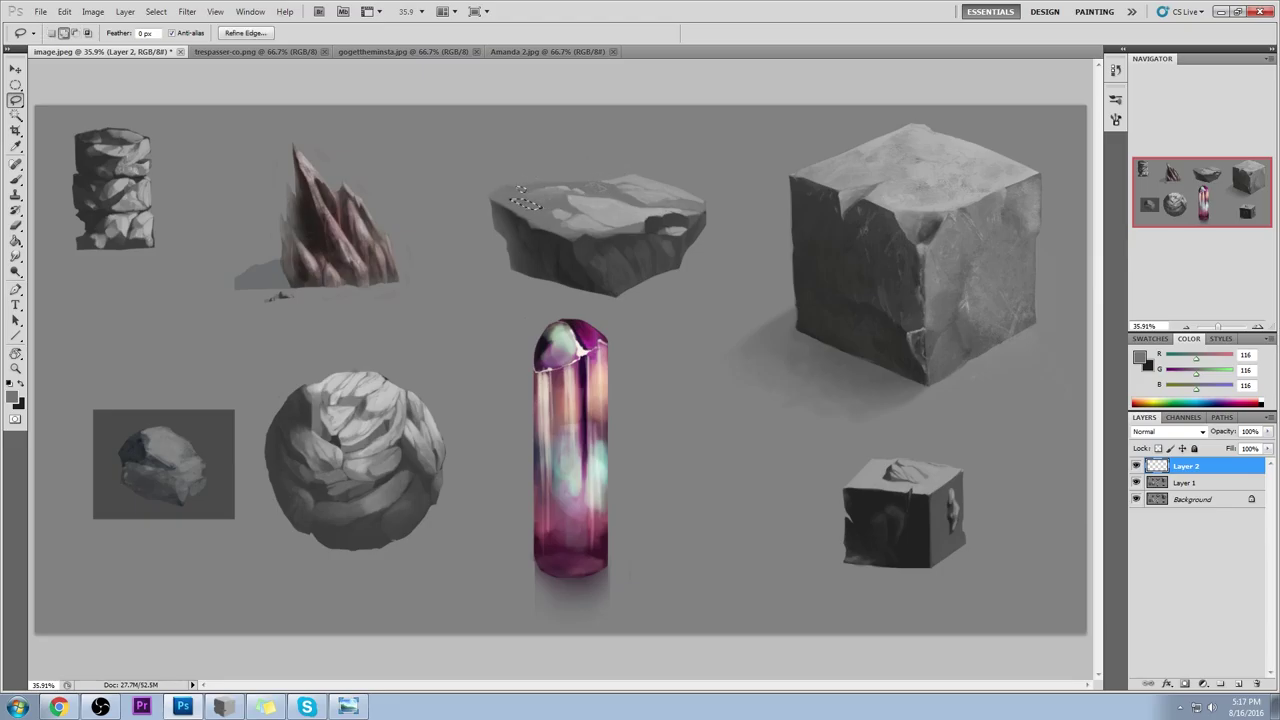
pyautogui.moveTo(594, 186); pyautogui.dragTo(604, 189)
pyautogui.hotkey('ctrl', 'd')
pyautogui.press('b')
pyautogui.keyDown('alt'); pyautogui.click(592, 198); pyautogui.keyUp('alt')
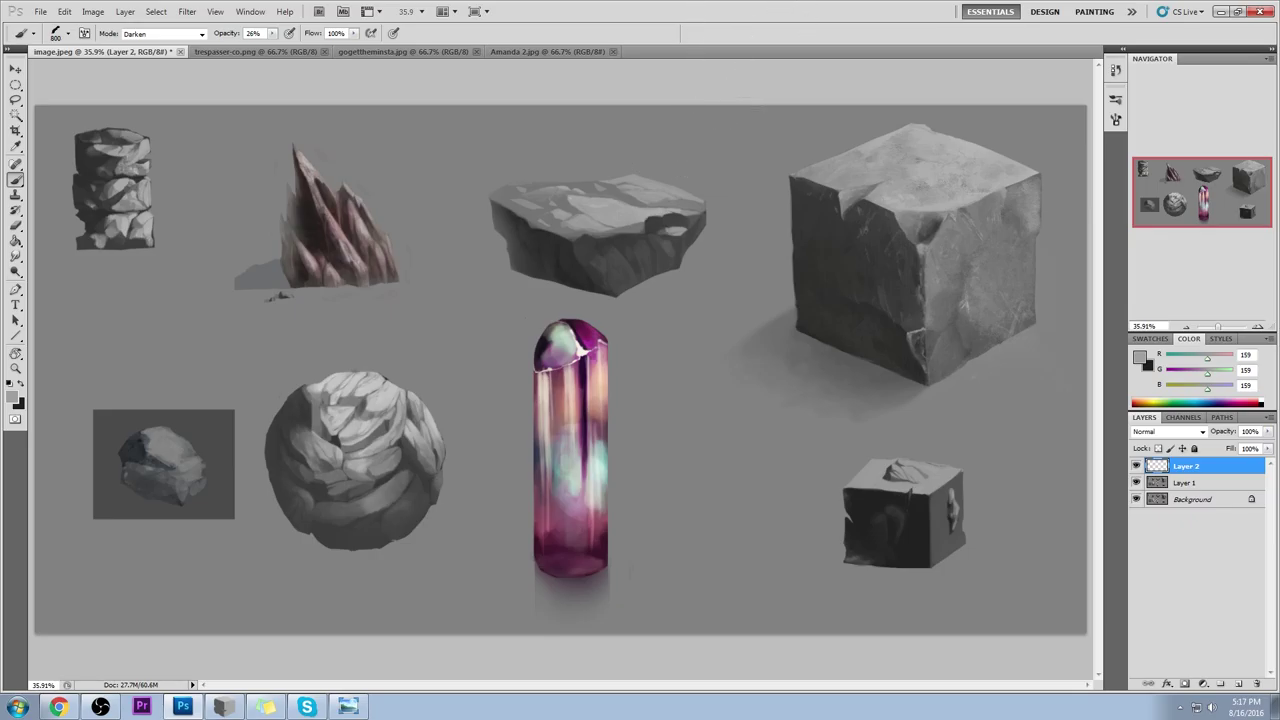
# Step: Lasso a small wedge-shaped facet just below the flat rock's front rim on Layer 2
pyautogui.press('z')
pyautogui.moveTo(594, 172); pyautogui.dragTo(634, 160)
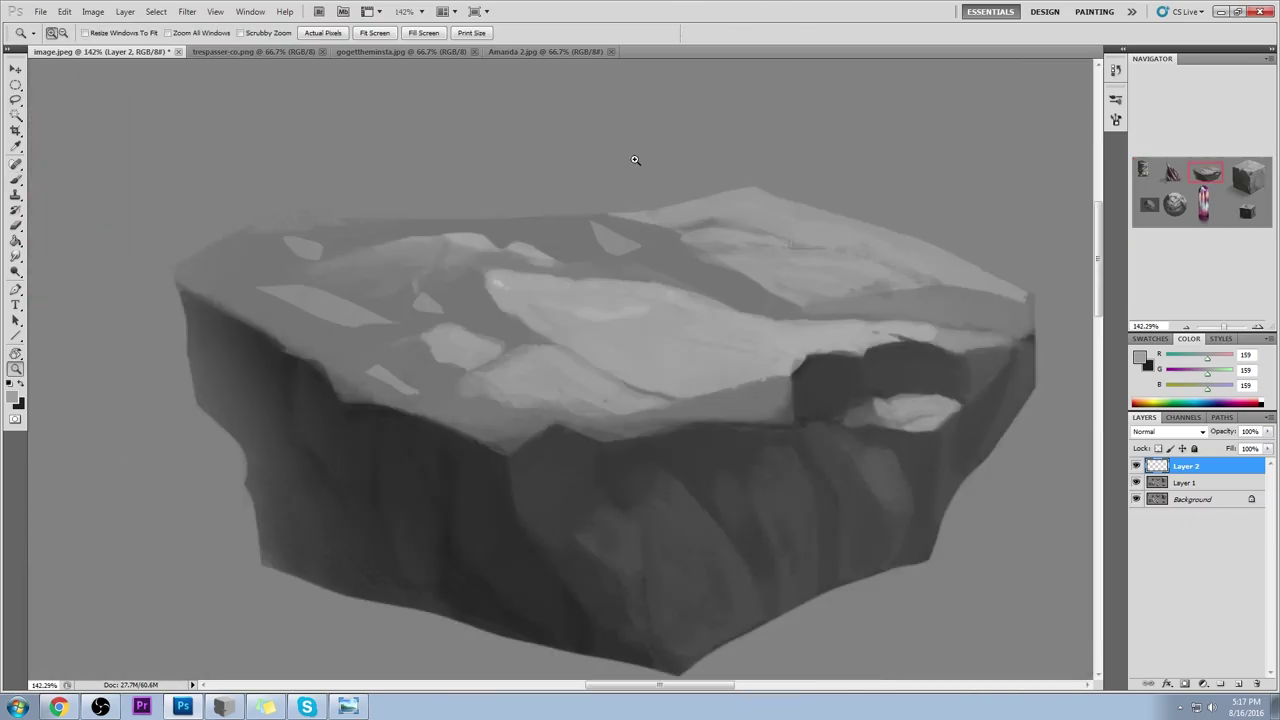
pyautogui.press('l')
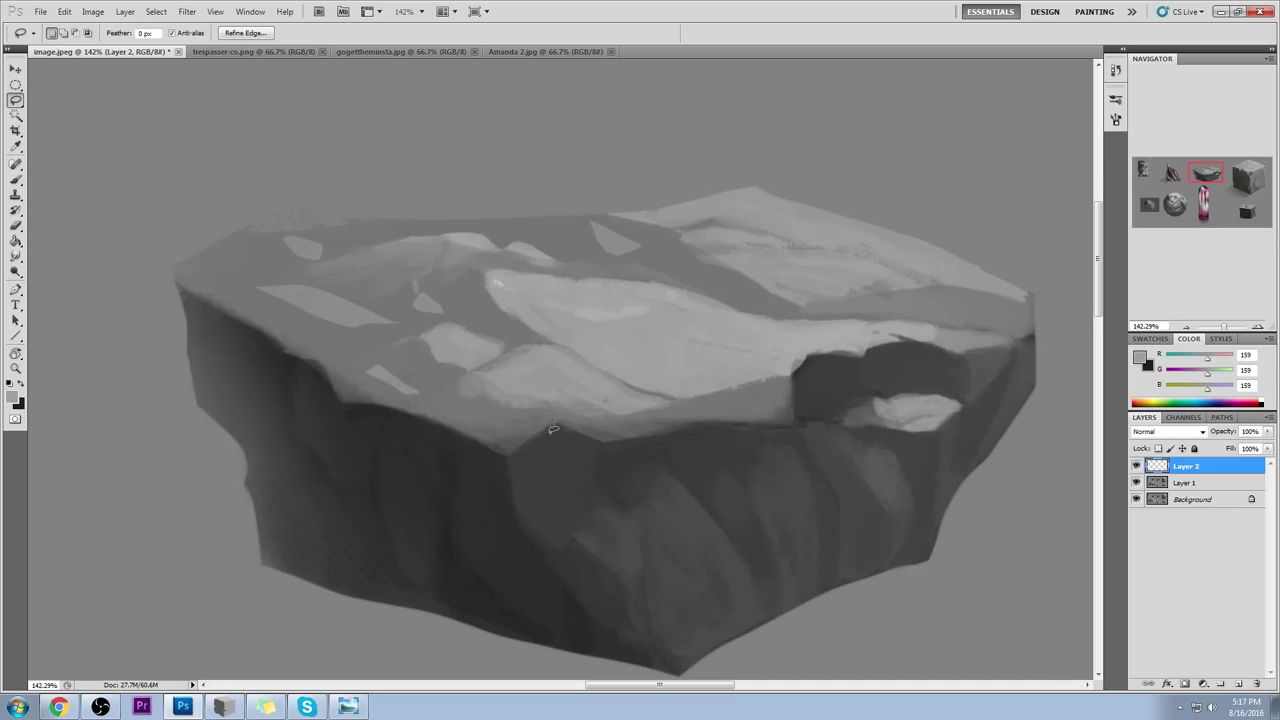
pyautogui.moveTo(551, 430)
pyautogui.mouseDown()
pyautogui.moveTo(520, 518)
pyautogui.moveTo(508, 458)
pyautogui.moveTo(553, 418)
pyautogui.mouseUp()
pyautogui.hotkey('ctrl', 'd')
pyautogui.press('b')
# Step: Try painting the wedge facet in a sampled mid grey (RGB 115)
pyautogui.keyDown('alt'); pyautogui.click(532, 412); pyautogui.keyUp('alt')
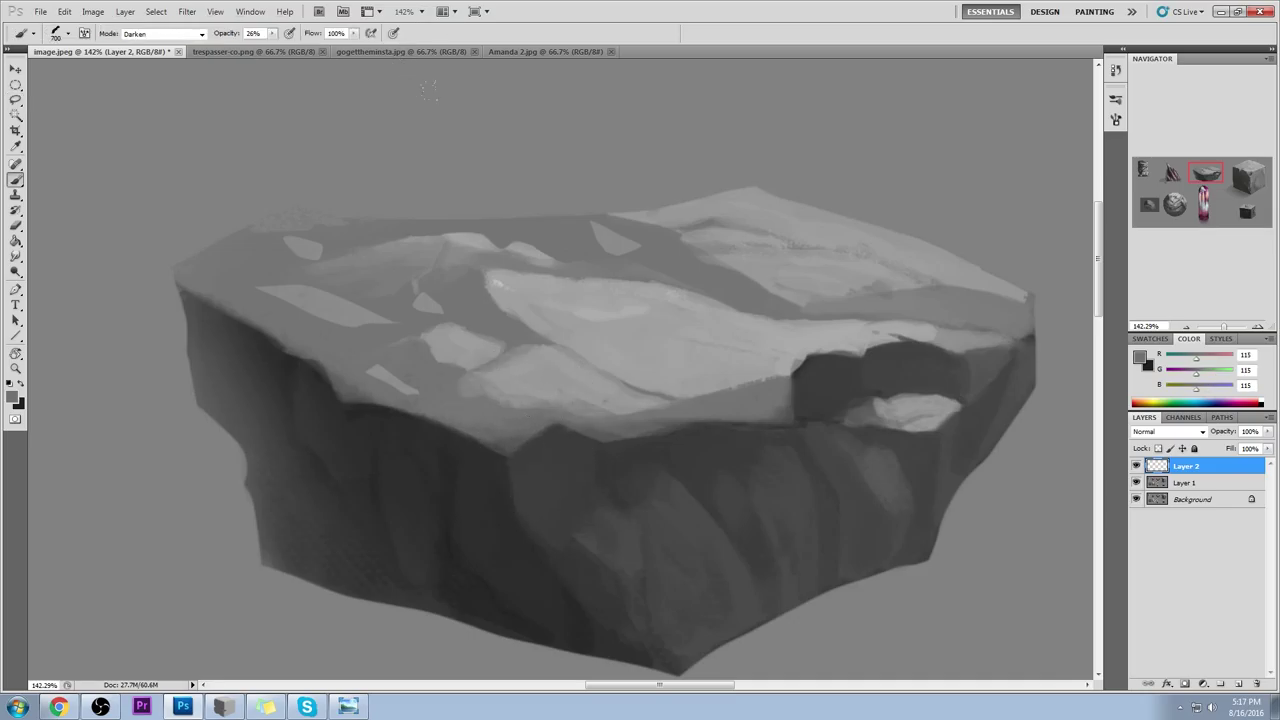
pyautogui.moveTo(530, 432); pyautogui.dragTo(546, 514)
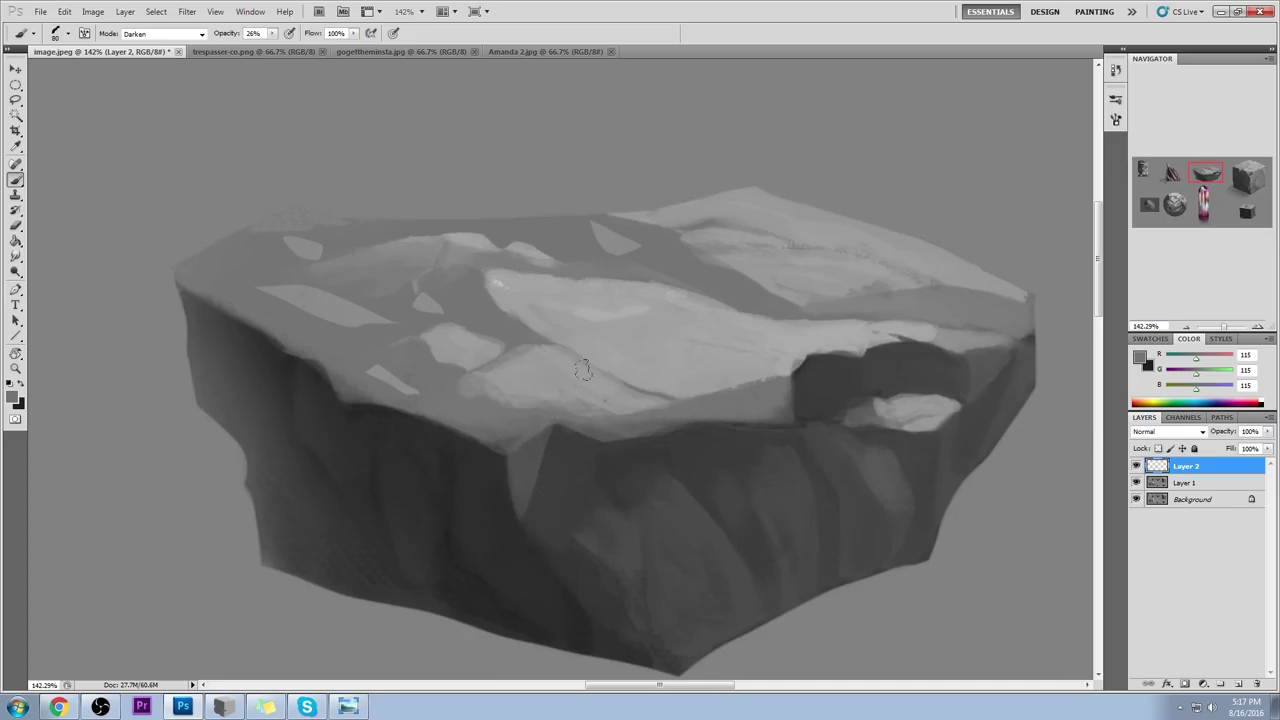
pyautogui.hotkey('ctrl', 'alt', 'z')
pyautogui.hotkey('ctrl', 'alt', 'z')
# Step: Paint the wedge facet in a sampled darker grey (RGB 86) and trim its edge along the flat rock's rim
pyautogui.keyDown('alt'); pyautogui.click(515, 443); pyautogui.keyUp('alt')
pyautogui.keyDown('alt'); pyautogui.click(518, 440); pyautogui.keyUp('alt')
pyautogui.moveTo(546, 426); pyautogui.dragTo(537, 491)
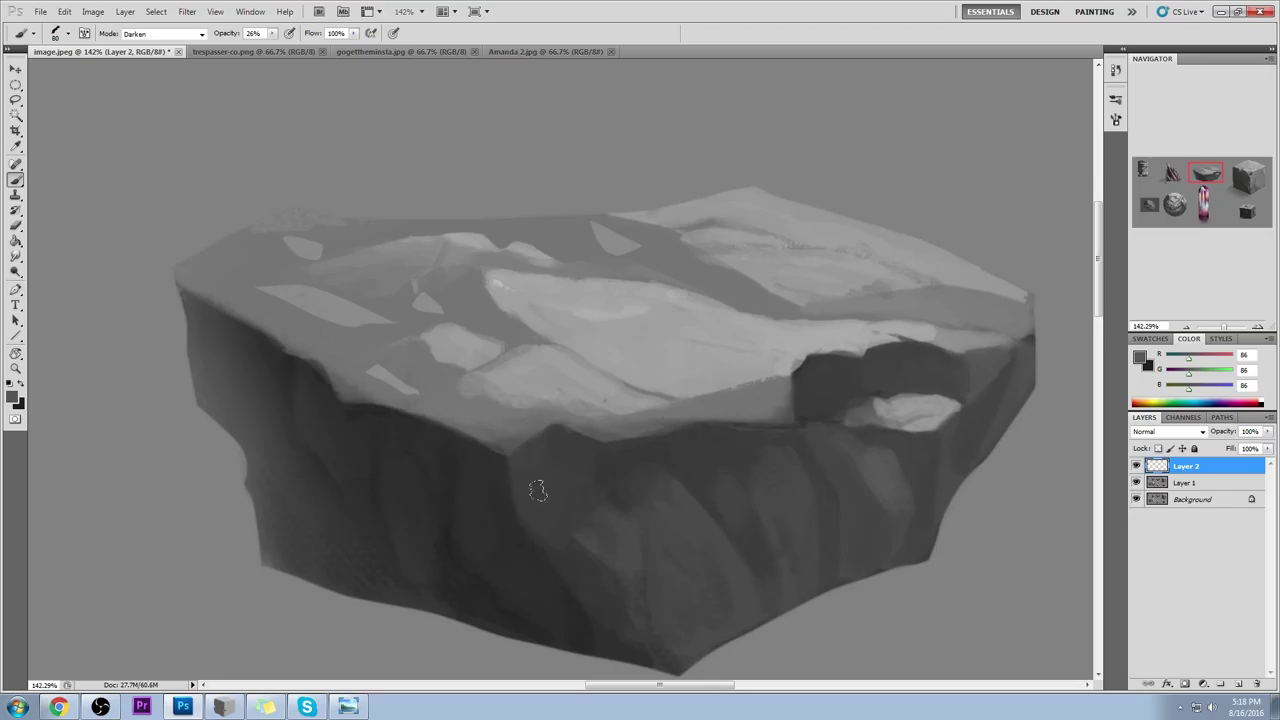
pyautogui.press('l')
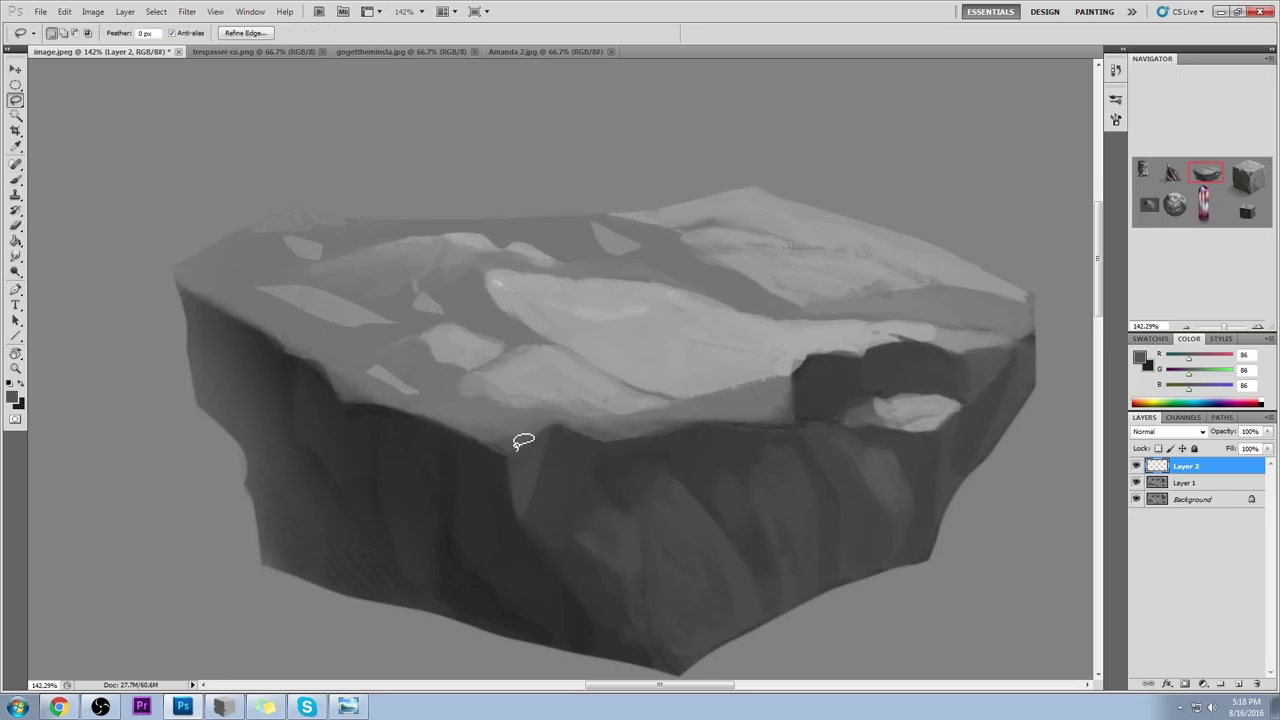
pyautogui.moveTo(557, 424)
pyautogui.mouseDown()
pyautogui.moveTo(571, 587)
pyautogui.moveTo(522, 515)
pyautogui.moveTo(550, 432)
pyautogui.mouseUp()
pyautogui.press('Delete')
pyautogui.hotkey('ctrl', 'd')
# Step: Extend the chipped facet down the flat rock's front with RGB 72 and lasso and darken the plane beside it with RGB 43
pyautogui.press('v')
pyautogui.press('b')
pyautogui.keyDown('alt'); pyautogui.click(536, 461); pyautogui.keyUp('alt')
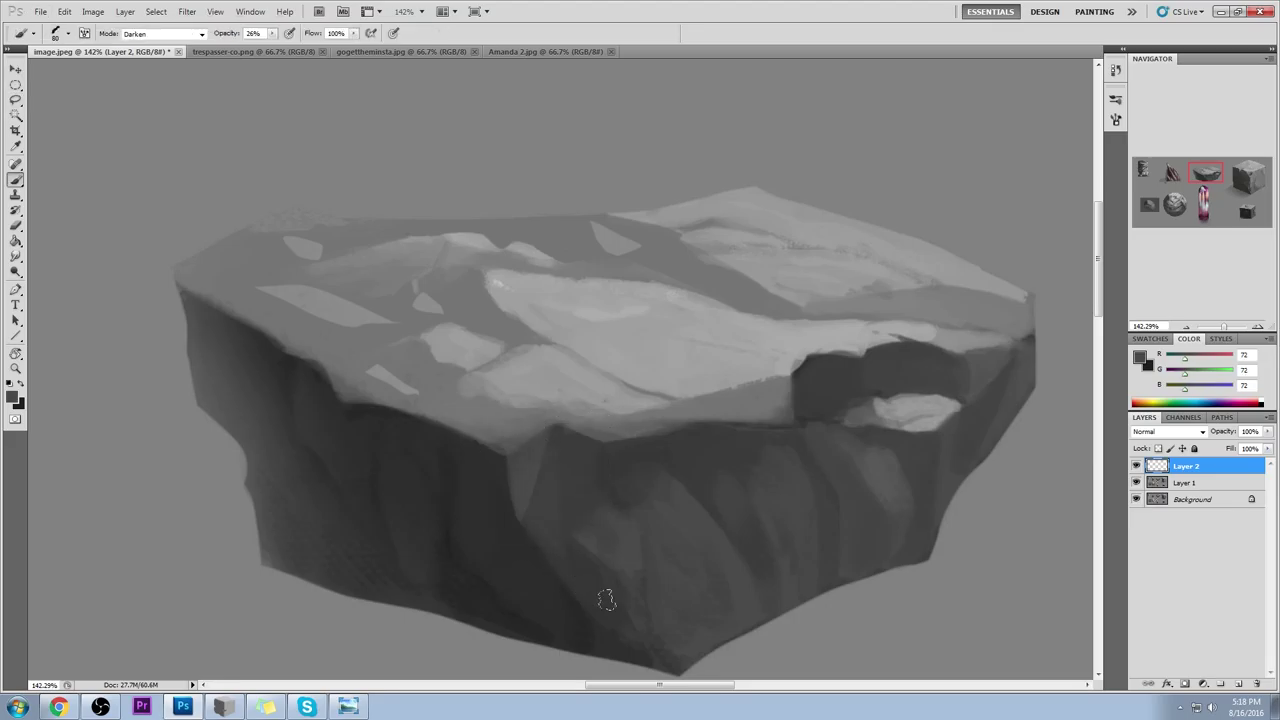
pyautogui.press('l')
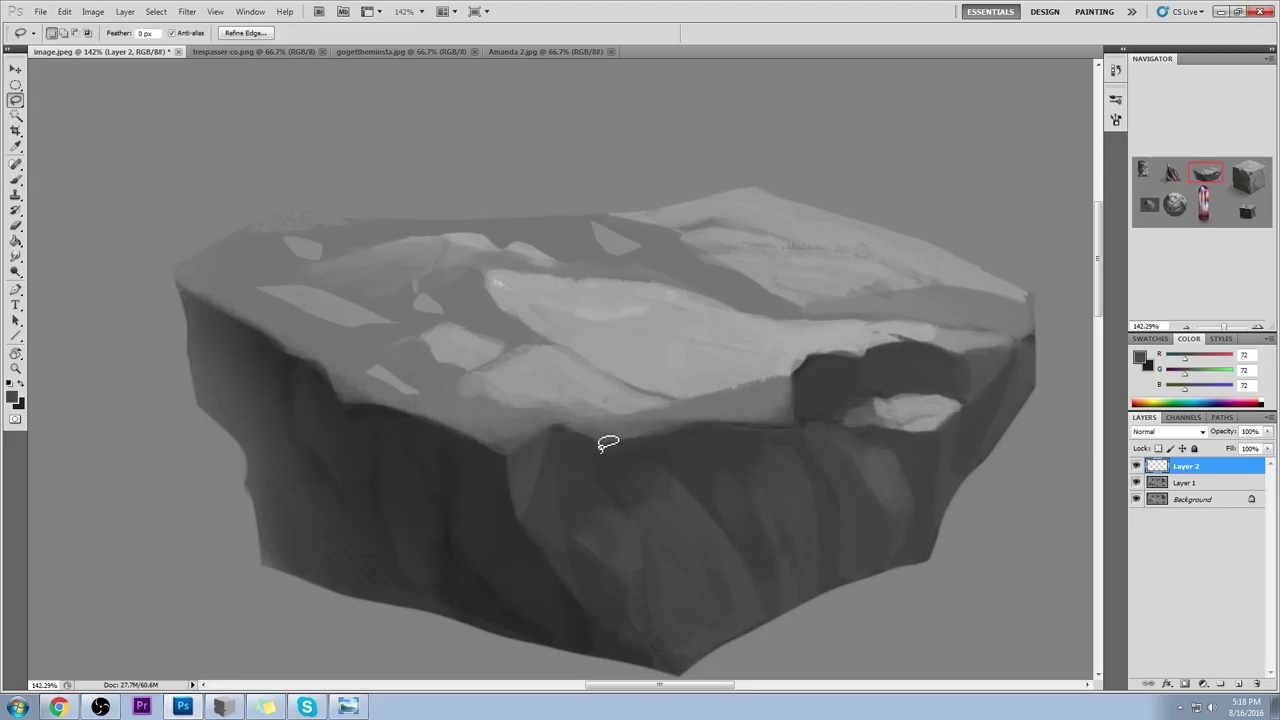
pyautogui.moveTo(601, 441)
pyautogui.mouseDown()
pyautogui.moveTo(595, 612)
pyautogui.moveTo(557, 441)
pyautogui.moveTo(588, 436)
pyautogui.moveTo(606, 491)
pyautogui.moveTo(586, 529)
pyautogui.moveTo(592, 556)
pyautogui.mouseUp()
pyautogui.hotkey('ctrl', 'h')
pyautogui.press('b')
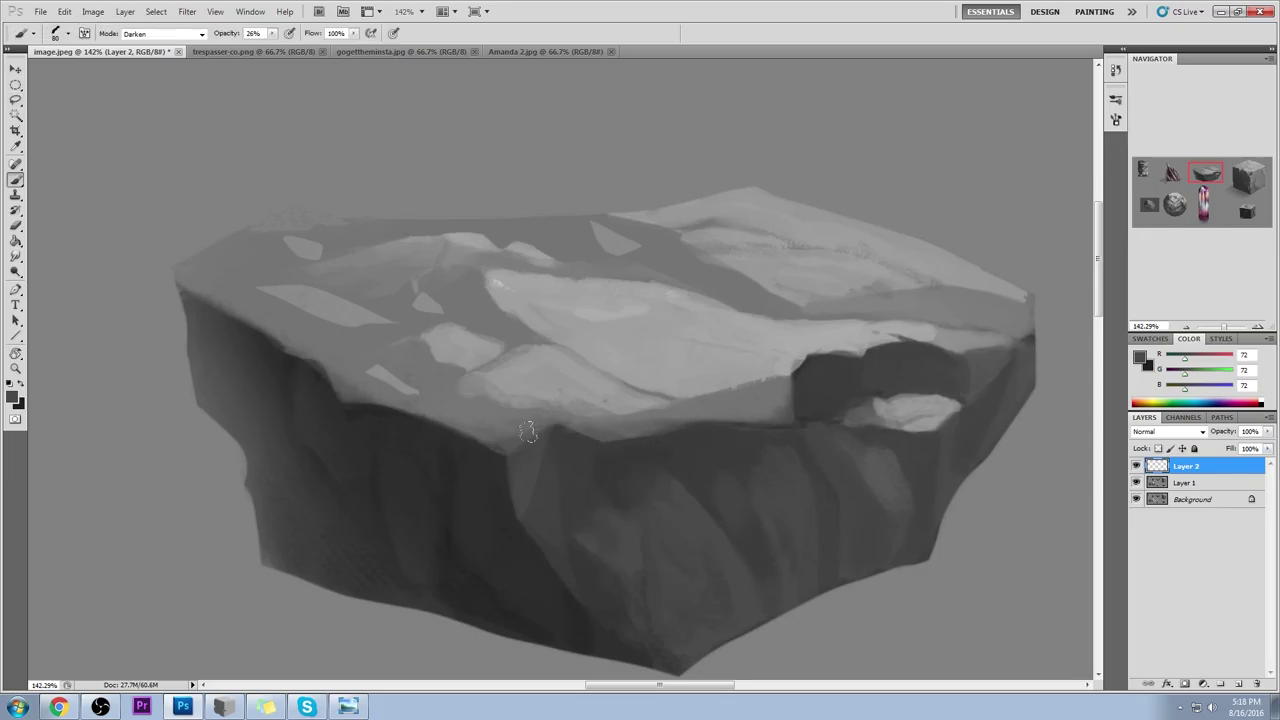
pyautogui.keyDown('alt'); pyautogui.click(490, 508); pyautogui.keyUp('alt')
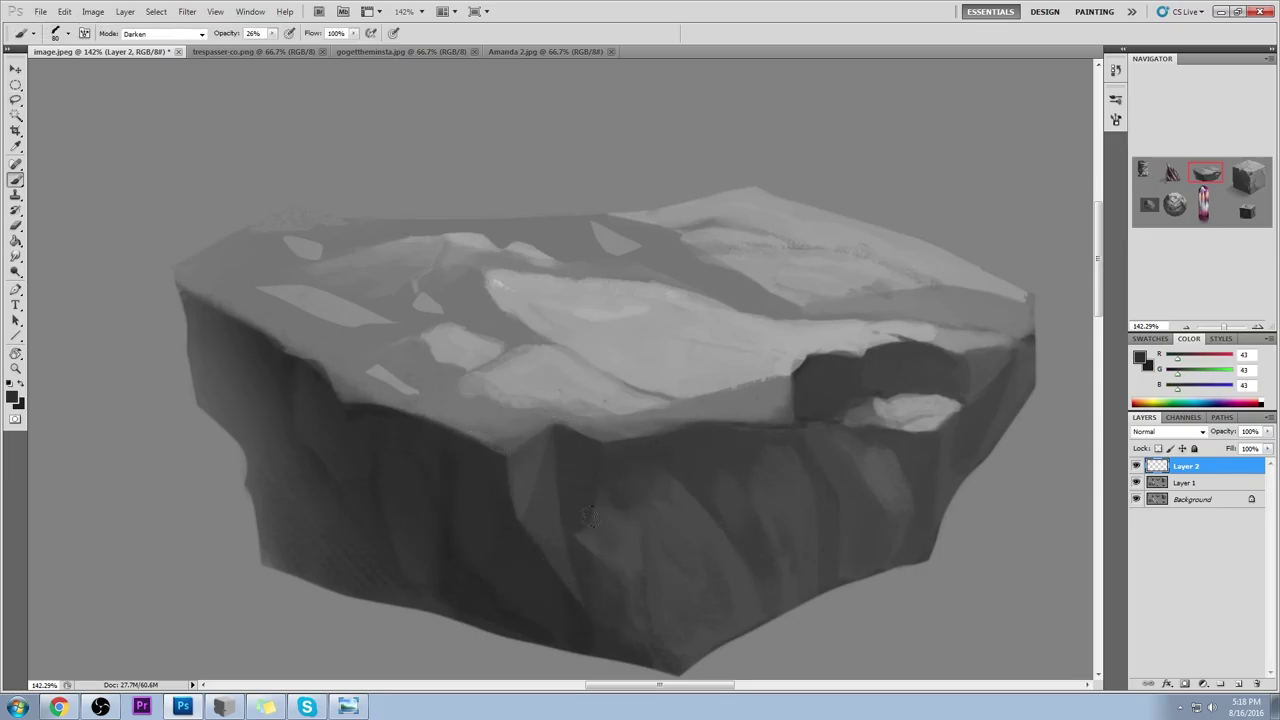
pyautogui.hotkey('ctrl', '0')
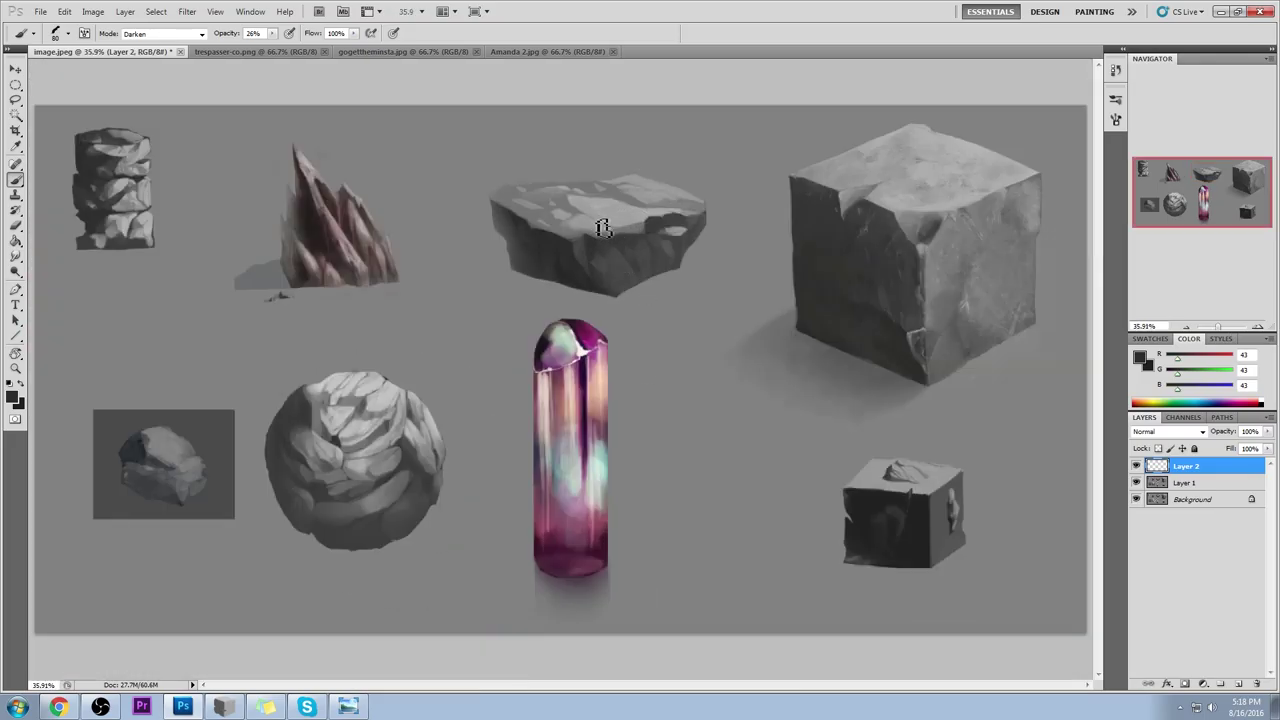
pyautogui.press('z')
pyautogui.click(612, 216)
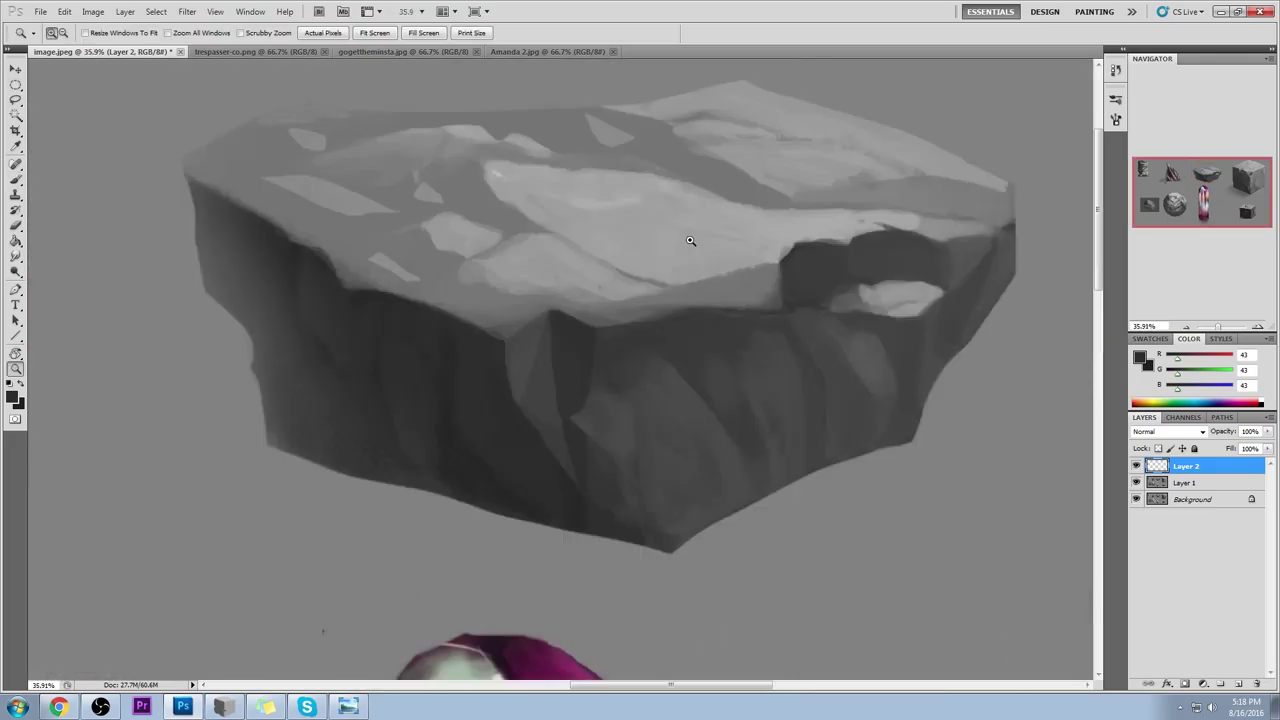
pyautogui.press('b')
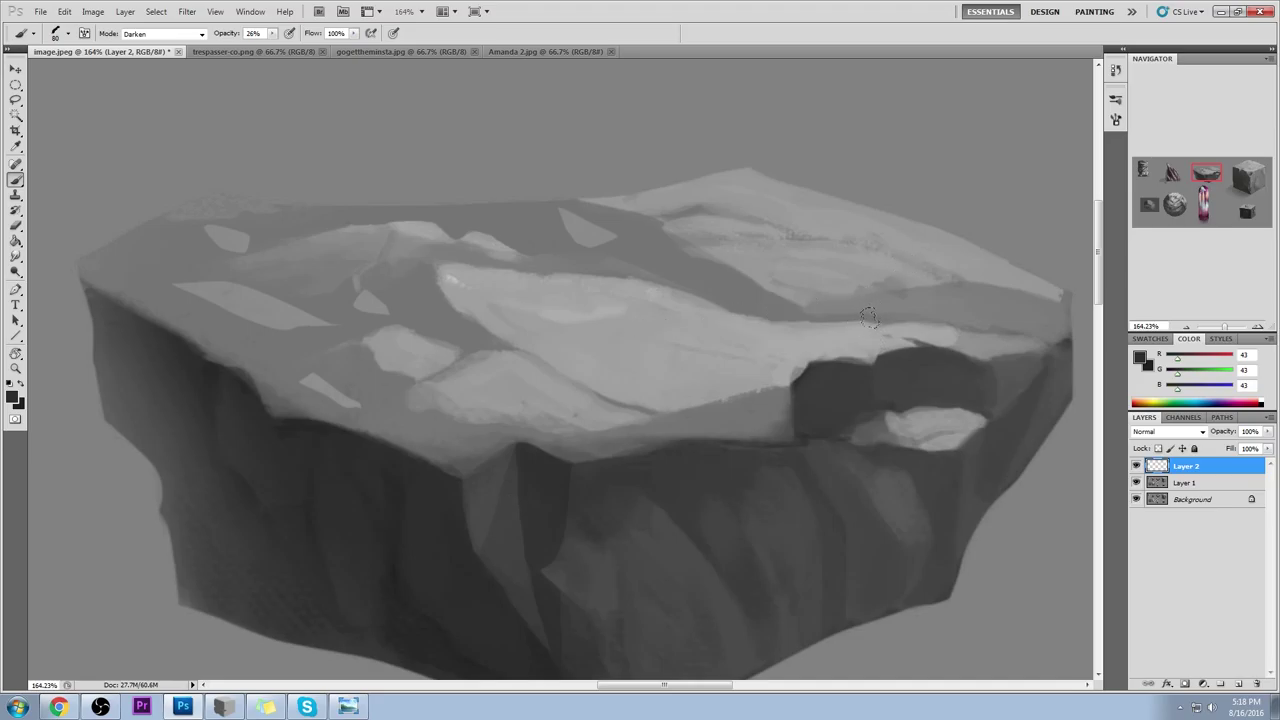
pyautogui.press('w')
pyautogui.click(889, 387)
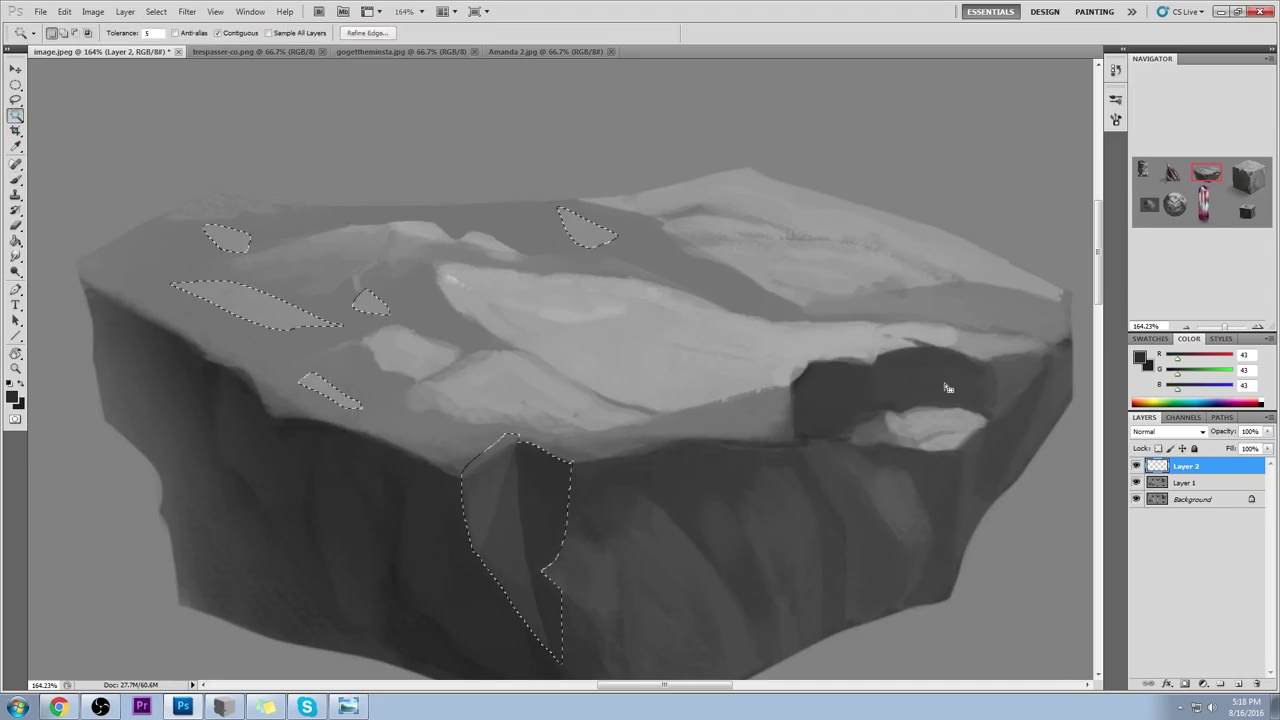
pyautogui.press('m')
pyautogui.rightClick(849, 314)
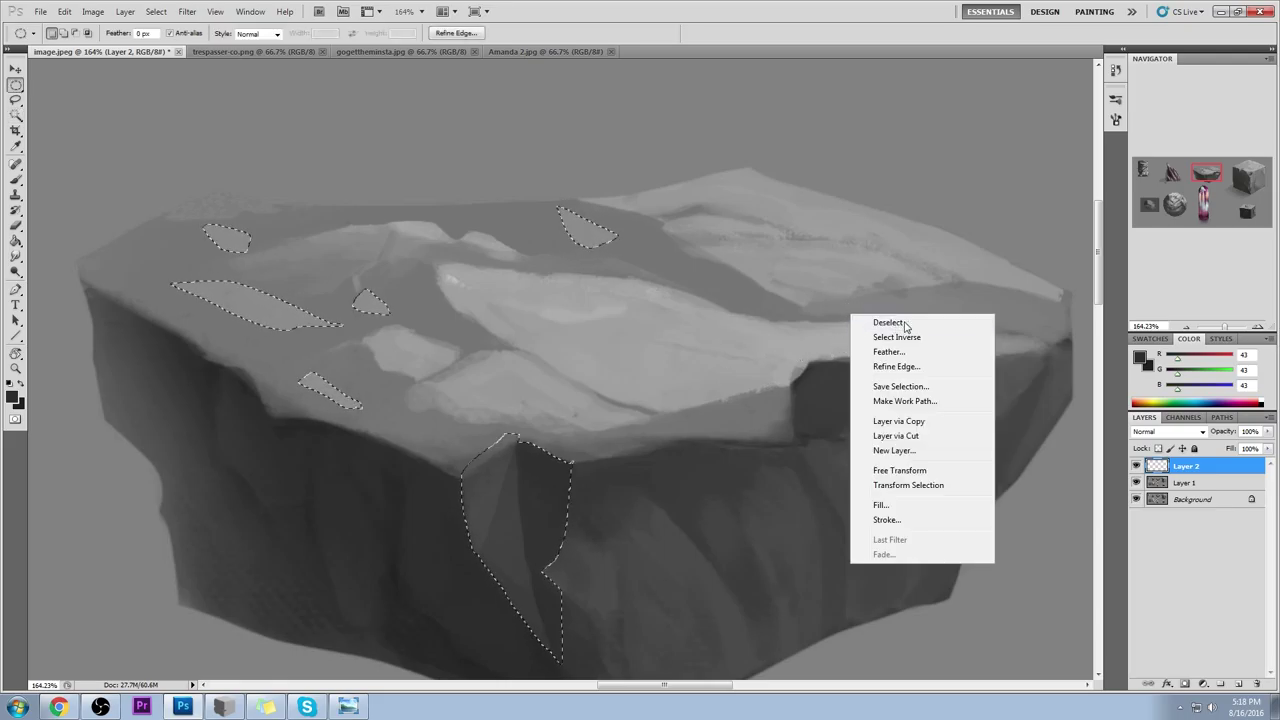
pyautogui.click(880, 321)
# Step: Merge Layer 2 down into Layer 1
pyautogui.rightClick(1183, 467)
pyautogui.click(1200, 440)
pyautogui.hotkey('ctrl', '-')
pyautogui.hotkey('ctrl', '-')
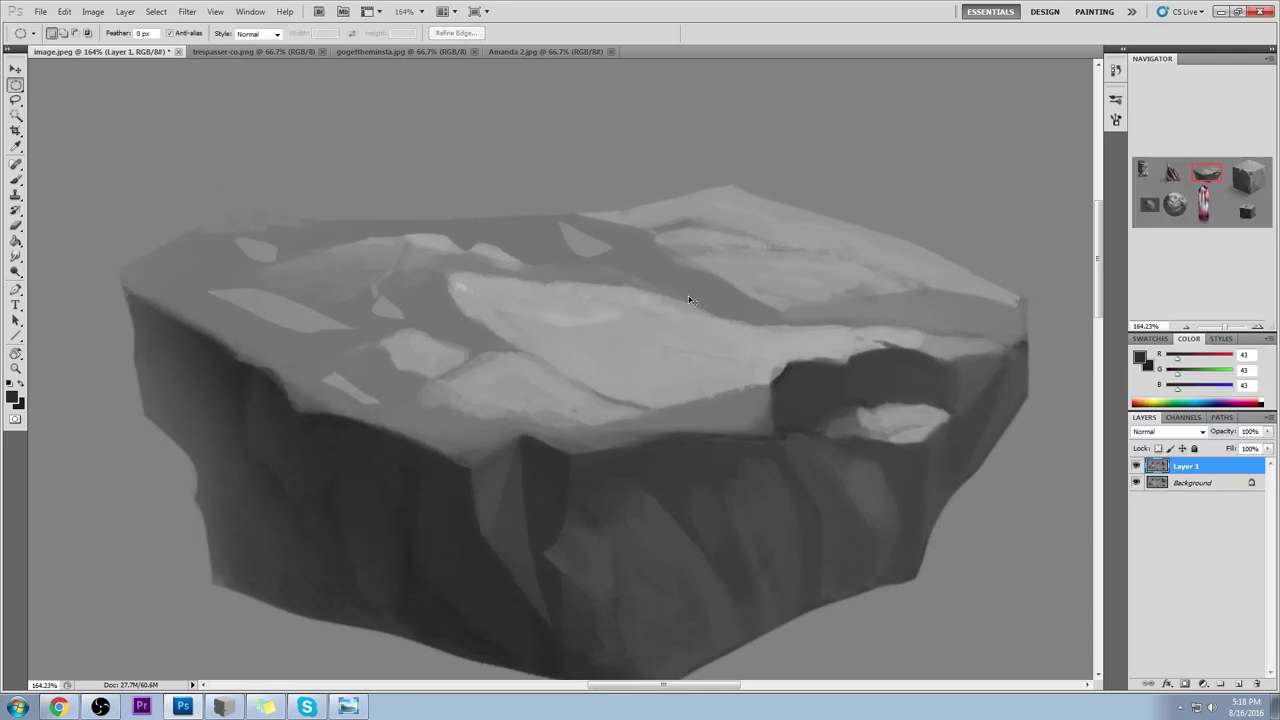
pyautogui.hotkey('ctrl', '-')
pyautogui.hotkey('ctrl', '-')
pyautogui.hotkey('ctrl', '-')
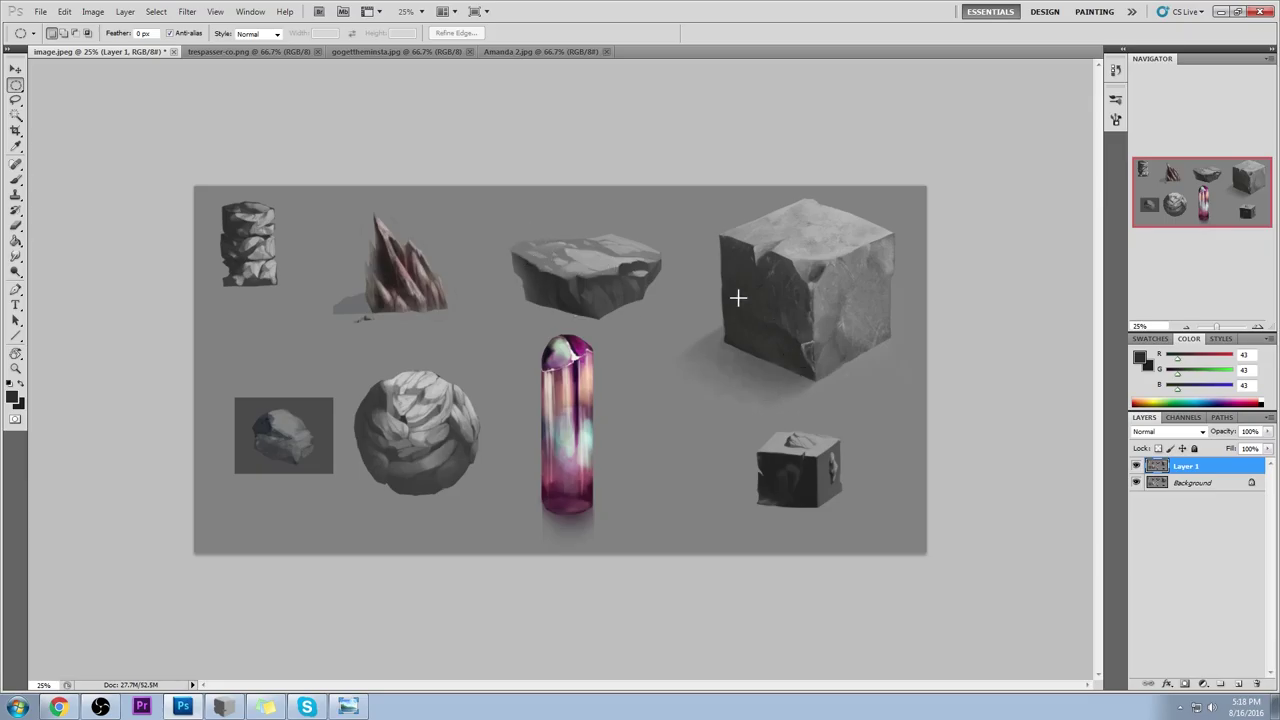
pyautogui.press('w')
pyautogui.click(480, 229)
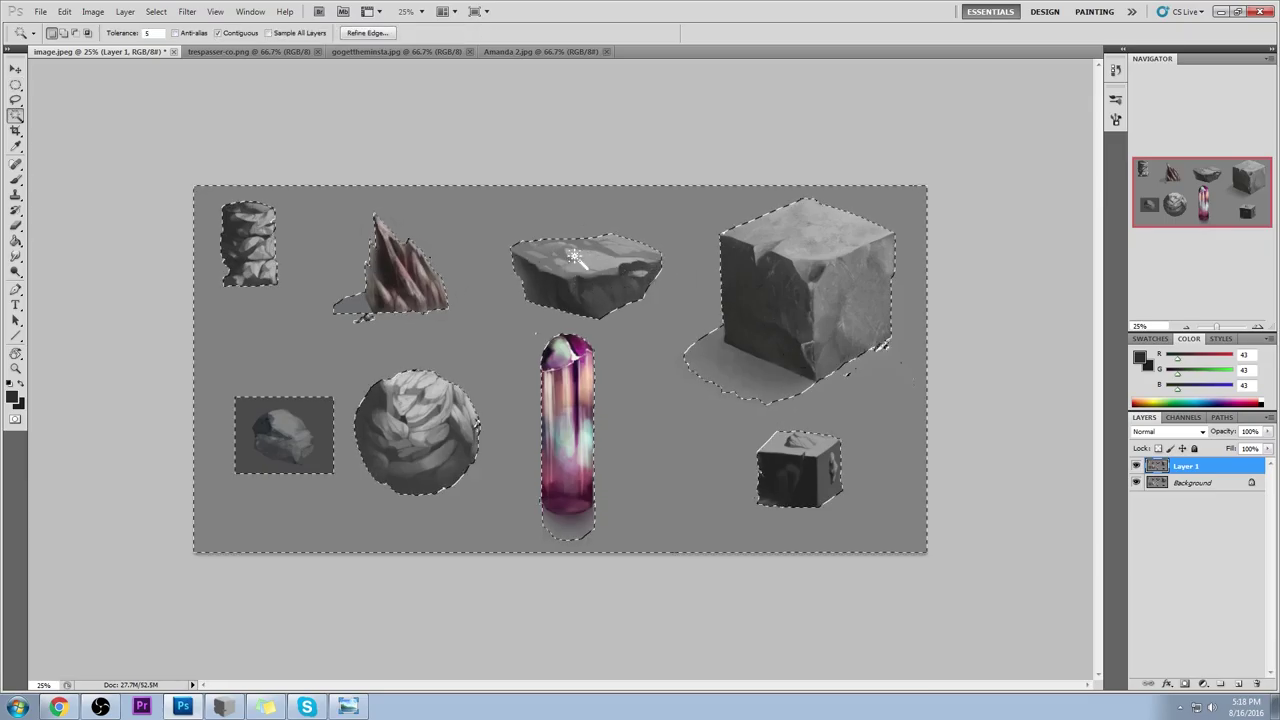
pyautogui.press('m')
pyautogui.hotkey('ctrl', 'd')
# Step: Sample a mid grey (RGB 116) from the flat rock's top and try lassoing the dark strip between its light patches
pyautogui.press('z')
pyautogui.moveTo(485, 208); pyautogui.dragTo(703, 332)
pyautogui.press('b')
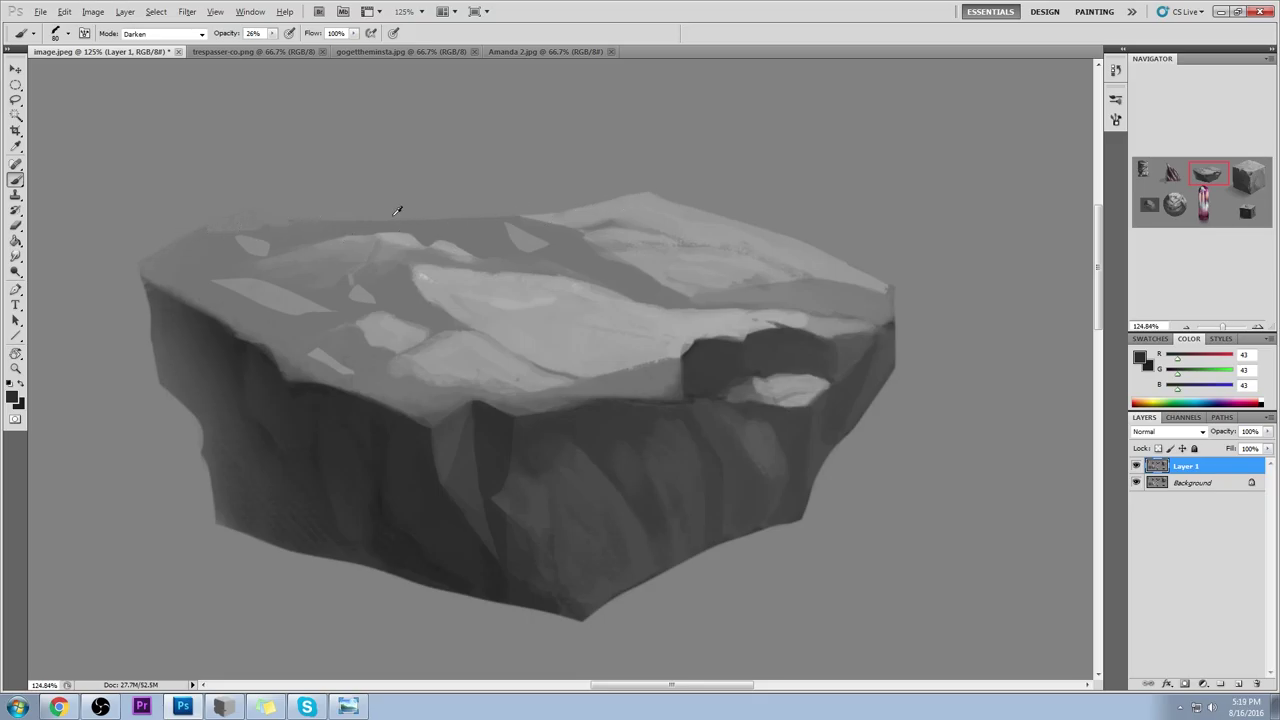
pyautogui.press('alt')
pyautogui.keyDown('alt'); pyautogui.click(406, 292); pyautogui.keyUp('alt')
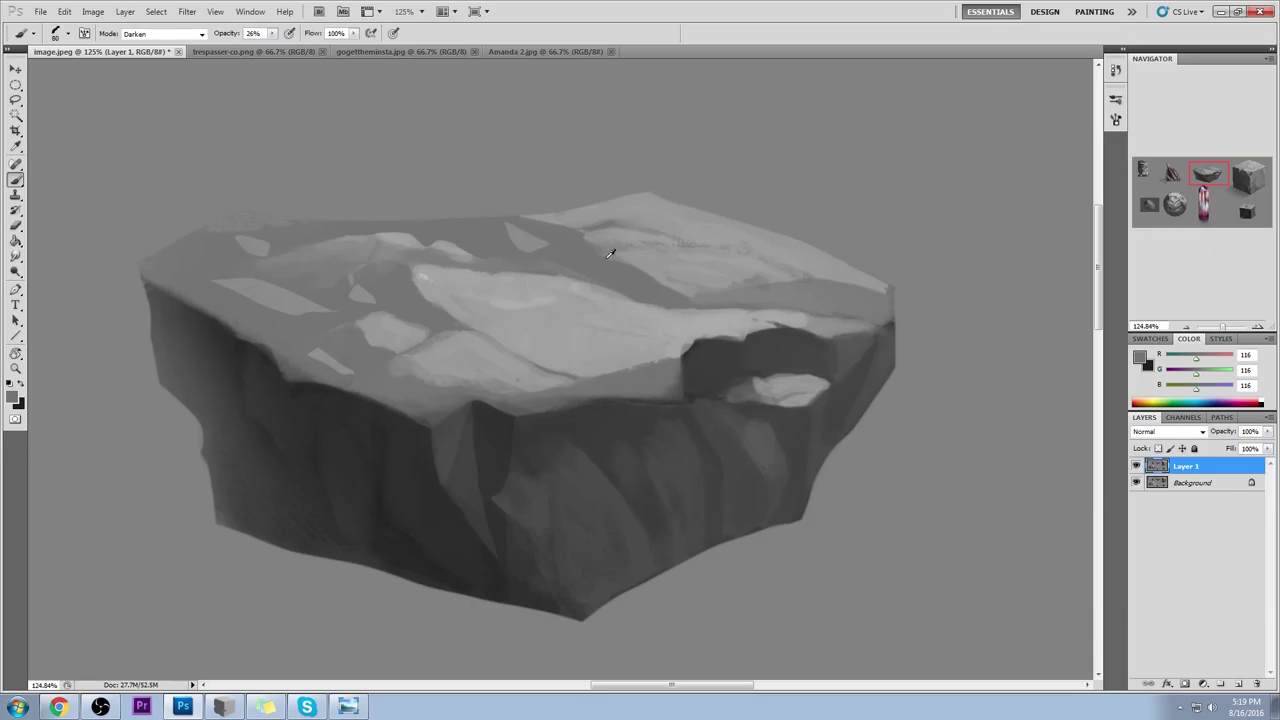
pyautogui.press('l')
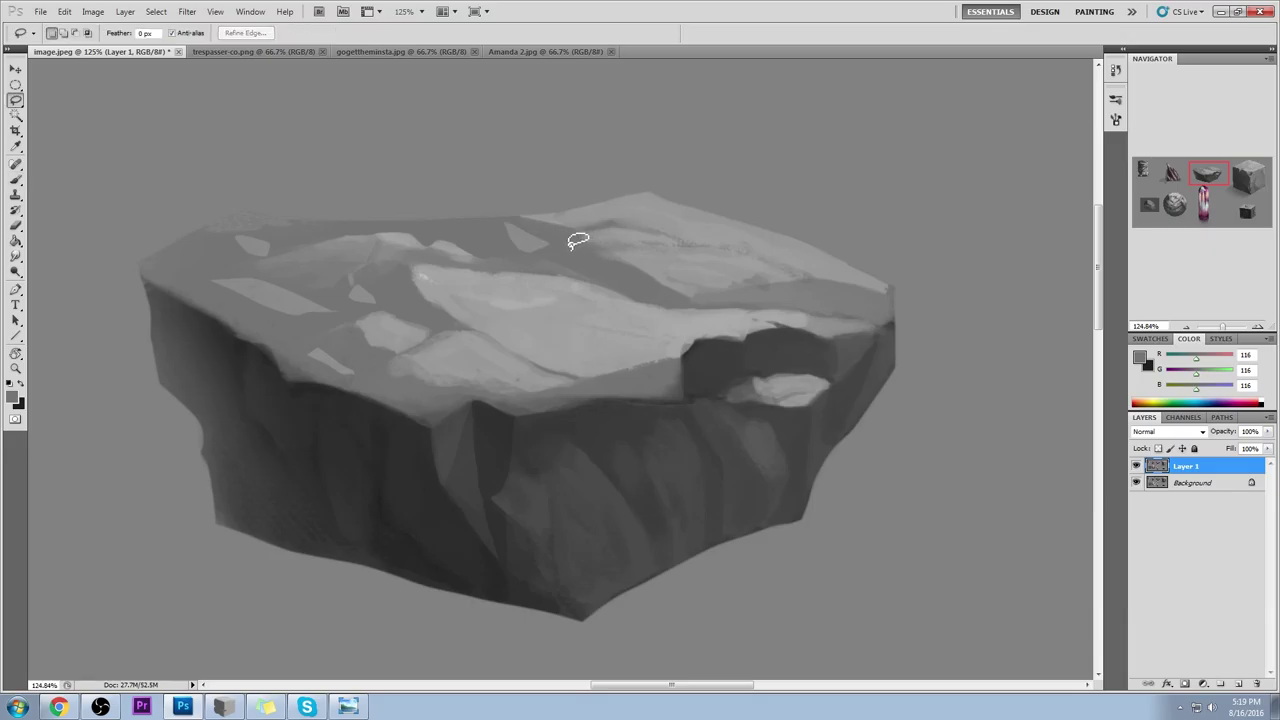
pyautogui.moveTo(607, 233)
pyautogui.mouseDown()
pyautogui.moveTo(626, 252)
pyautogui.moveTo(560, 285)
pyautogui.moveTo(612, 296)
pyautogui.moveTo(641, 262)
pyautogui.moveTo(660, 275)
pyautogui.mouseUp()
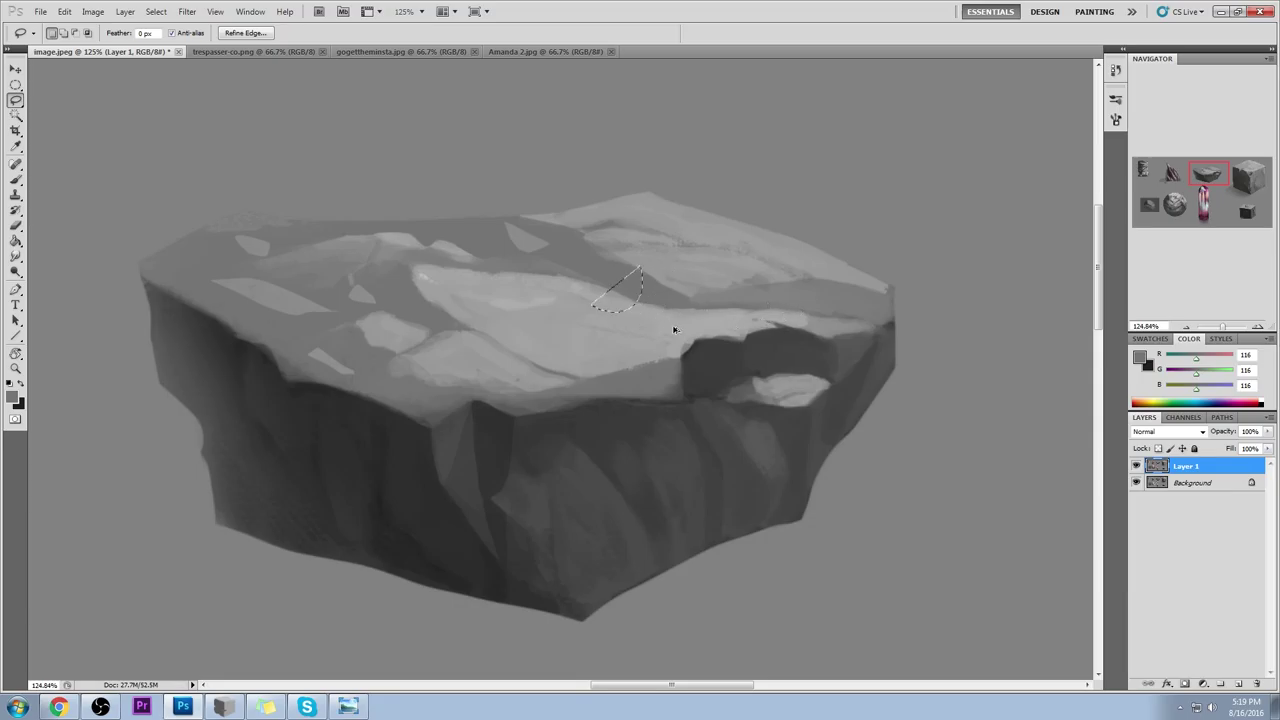
pyautogui.hotkey('ctrl', 'd')
pyautogui.press('b')
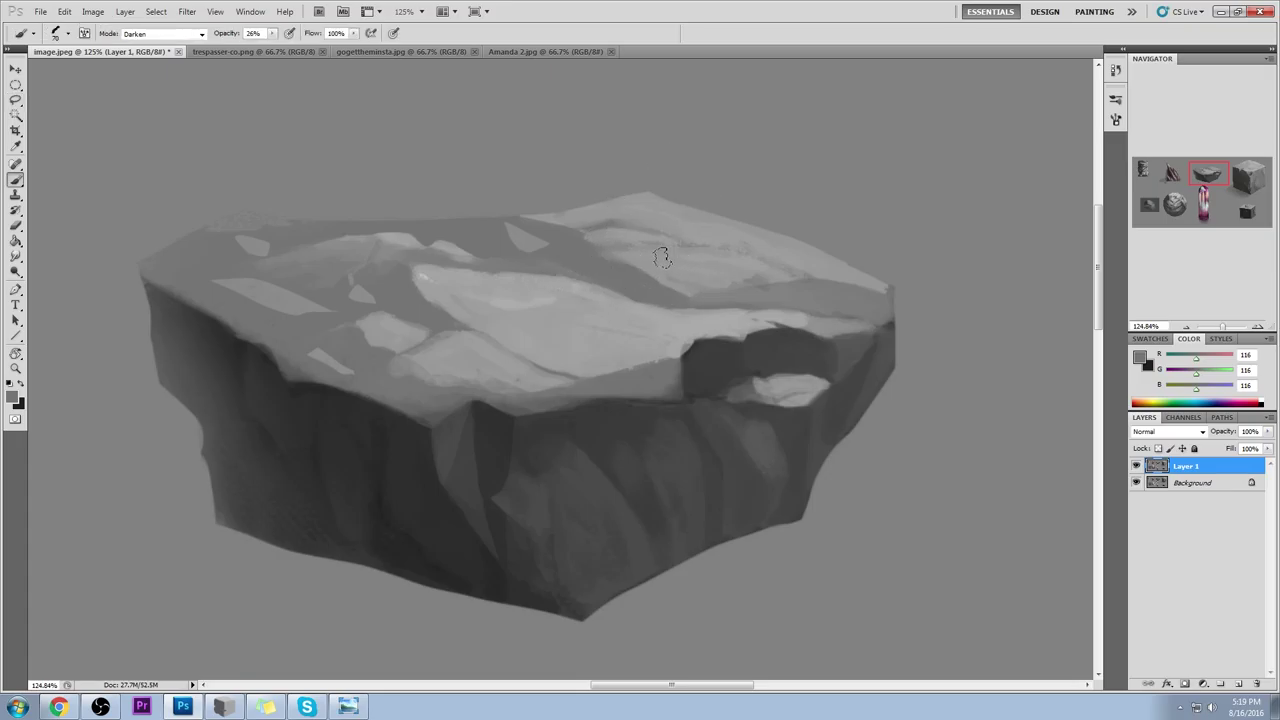
# Step: Set the foreground color to pure red (ff0000)
pyautogui.click(1139, 359)
pyautogui.moveTo(1014, 268); pyautogui.dragTo(1078, 233)
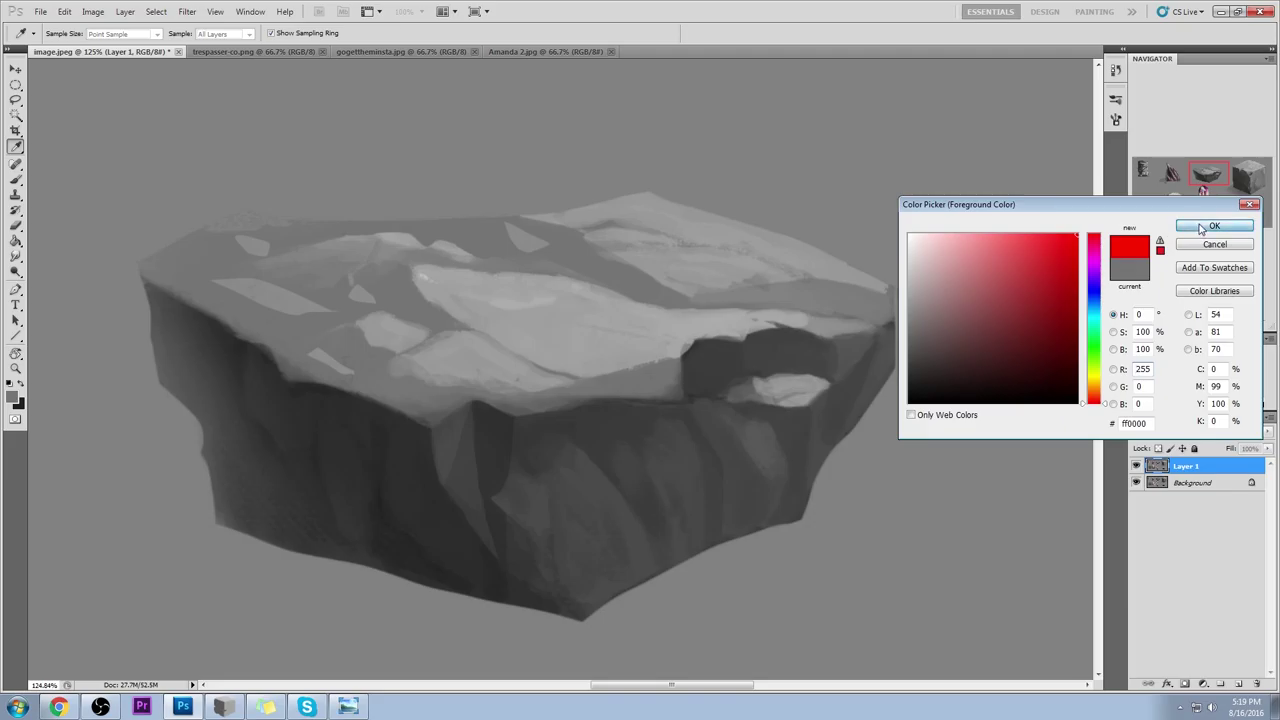
pyautogui.click(1203, 226)
# Step: Mark the drop of the ledge on the flat rock's top with short, roughly vertical red strokes
pyautogui.moveTo(614, 252)
pyautogui.mouseDown()
pyautogui.moveTo(619, 292)
pyautogui.moveTo(641, 301)
pyautogui.mouseUp()
pyautogui.moveTo(679, 290); pyautogui.dragTo(679, 301)
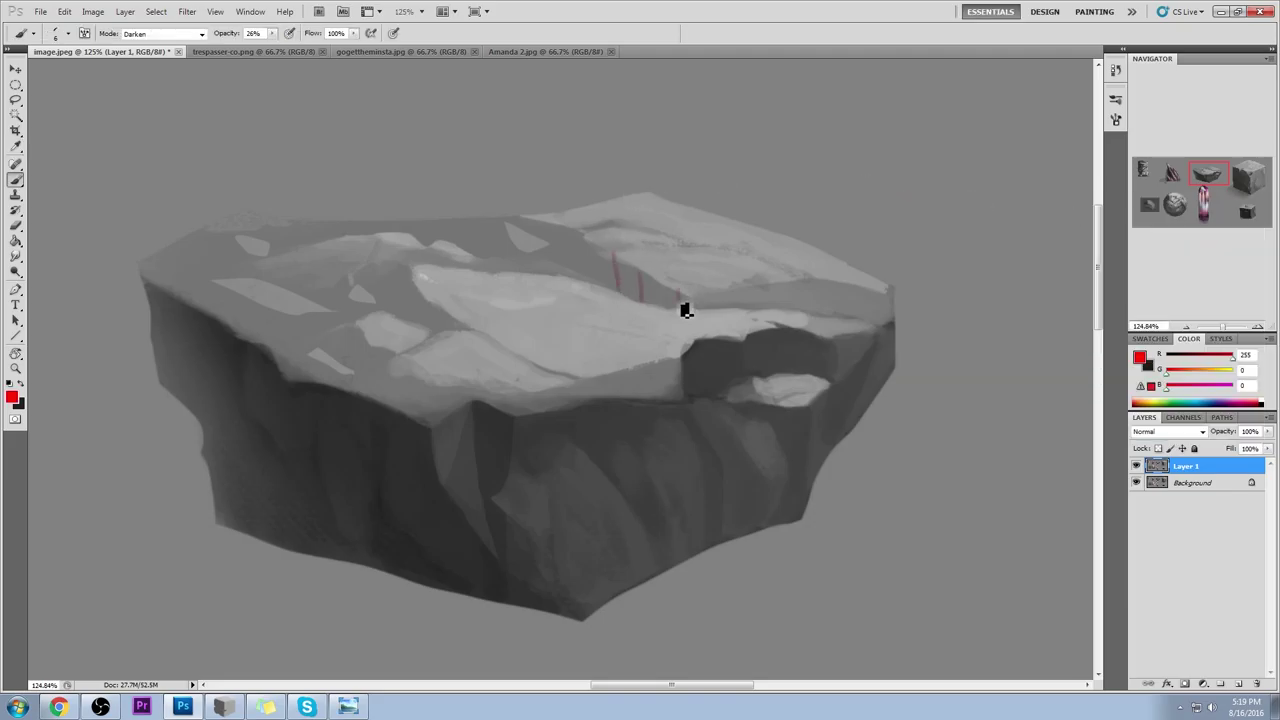
pyautogui.moveTo(583, 240)
pyautogui.mouseDown()
pyautogui.moveTo(583, 272)
pyautogui.moveTo(567, 267)
pyautogui.mouseUp()
pyautogui.moveTo(548, 222)
pyautogui.mouseDown()
pyautogui.moveTo(548, 241)
pyautogui.moveTo(533, 229)
pyautogui.mouseUp()
# Step: Trace the ledge's lower edge and the uneven back contour of the flat rock's top with thin red lines
pyautogui.moveTo(645, 299)
pyautogui.mouseDown()
pyautogui.moveTo(550, 262)
pyautogui.moveTo(440, 268)
pyautogui.mouseUp()
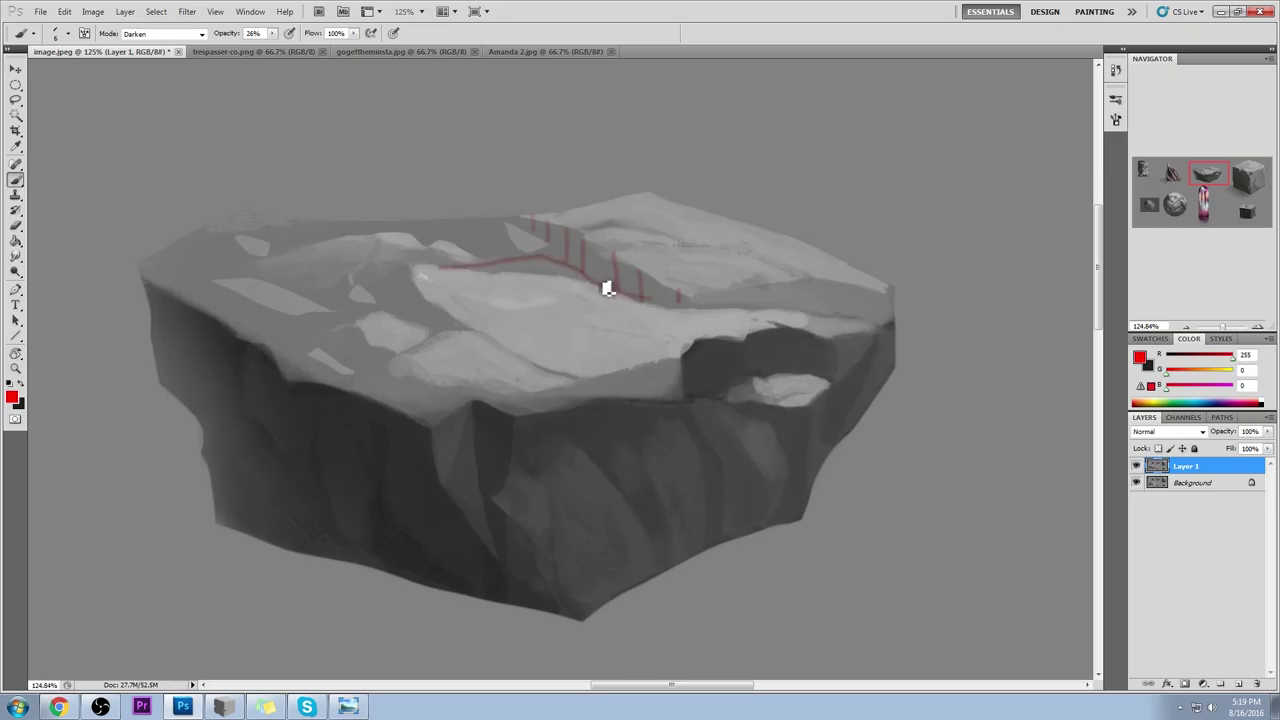
pyautogui.moveTo(606, 286); pyautogui.dragTo(662, 308)
pyautogui.moveTo(546, 248); pyautogui.dragTo(589, 268)
pyautogui.moveTo(505, 218); pyautogui.dragTo(441, 245)
pyautogui.moveTo(517, 216); pyautogui.dragTo(519, 227)
pyautogui.hotkey('ctrl', 'z')
pyautogui.moveTo(283, 217)
pyautogui.mouseDown()
pyautogui.moveTo(325, 251)
pyautogui.moveTo(409, 237)
pyautogui.moveTo(450, 245)
pyautogui.mouseUp()
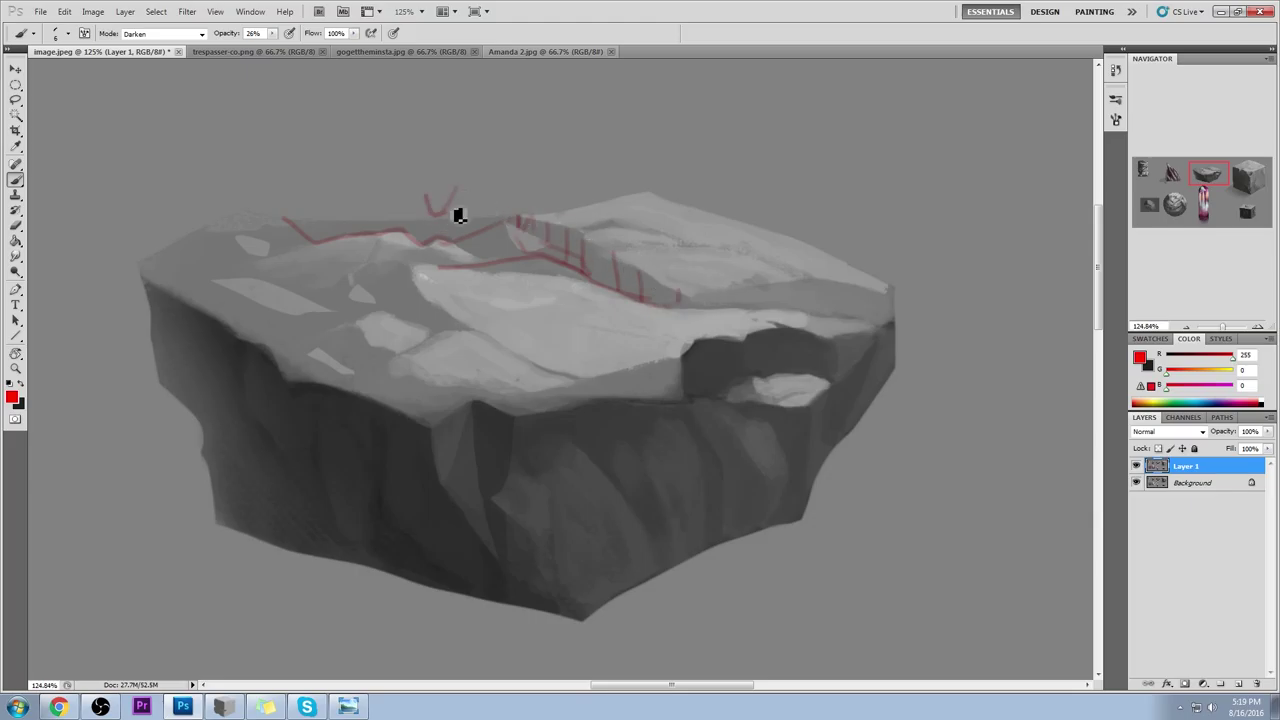
# Step: Undo all the red annotation strokes on the flat rock
pyautogui.hotkey('ctrl', 'z')
pyautogui.hotkey('ctrl', 'alt', 'z')
pyautogui.hotkey('ctrl', 'alt', 'z')
pyautogui.hotkey('ctrl', 'alt', 'z')
pyautogui.hotkey('ctrl', 'alt', 'z')
pyautogui.hotkey('ctrl', 'alt', 'z')
pyautogui.hotkey('ctrl', 'alt', 'z')
pyautogui.hotkey('ctrl', 'alt', 'z')
pyautogui.hotkey('ctrl', 'alt', 'z')
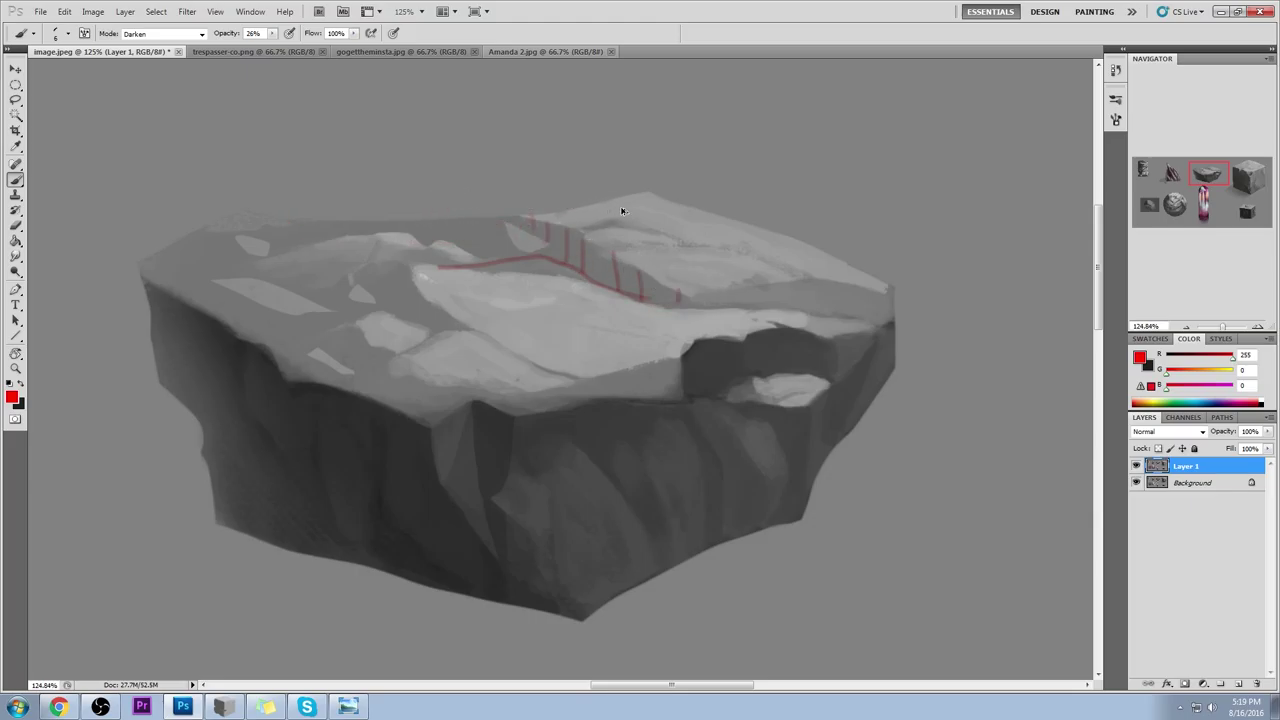
pyautogui.hotkey('ctrl', 'alt', 'z')
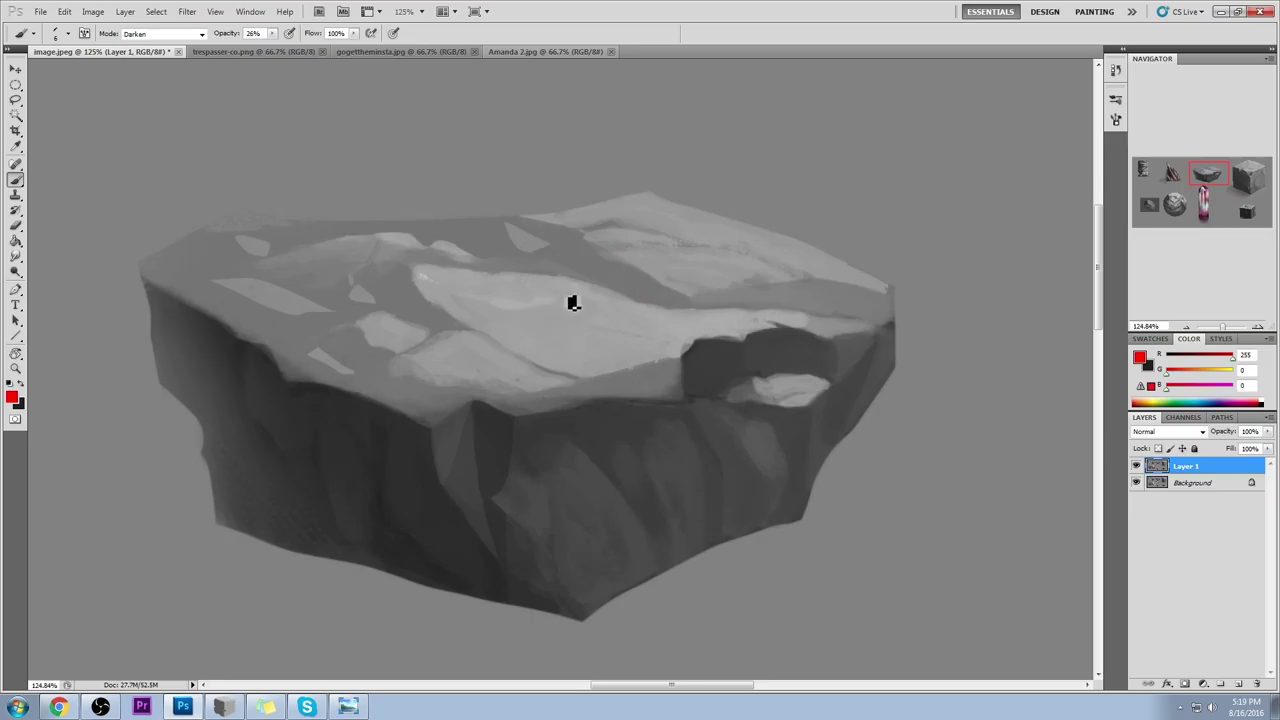
# Step: Add a new empty layer above Layer 1 and try a faint red line across the picture
pyautogui.hotkey('ctrl', '0')
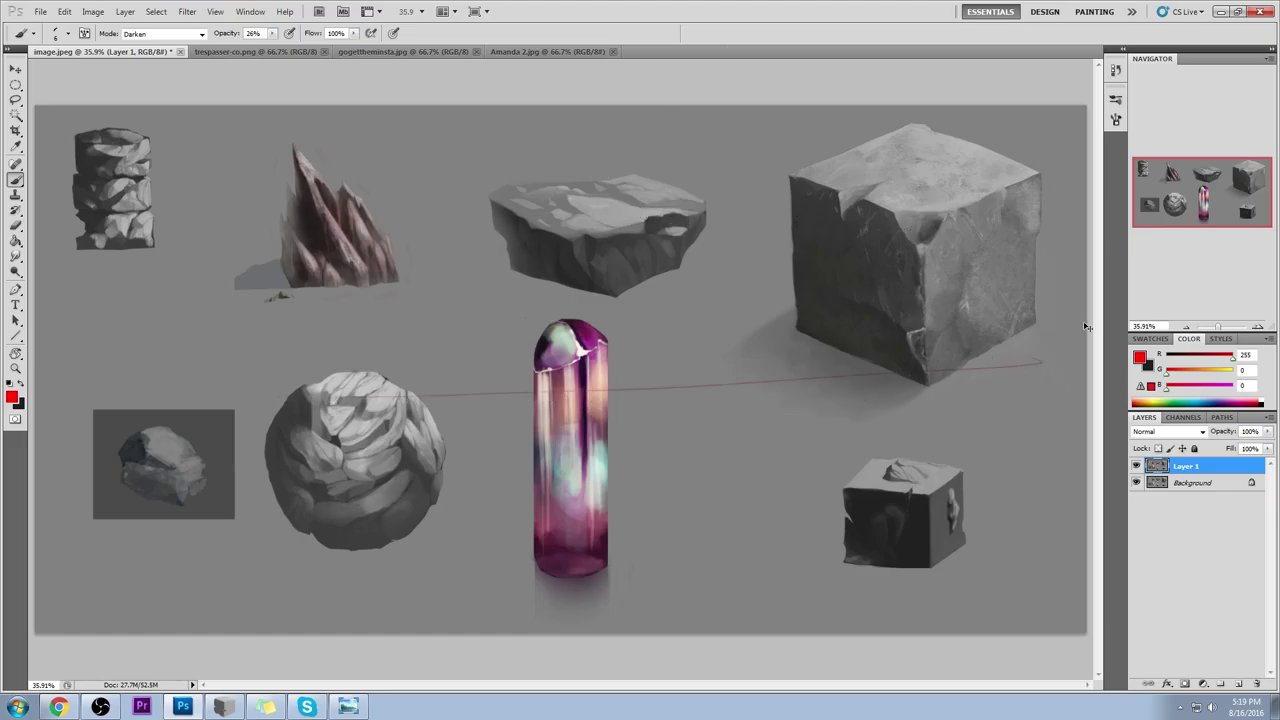
pyautogui.click(1238, 684)
pyautogui.moveTo(366, 414); pyautogui.dragTo(706, 405)
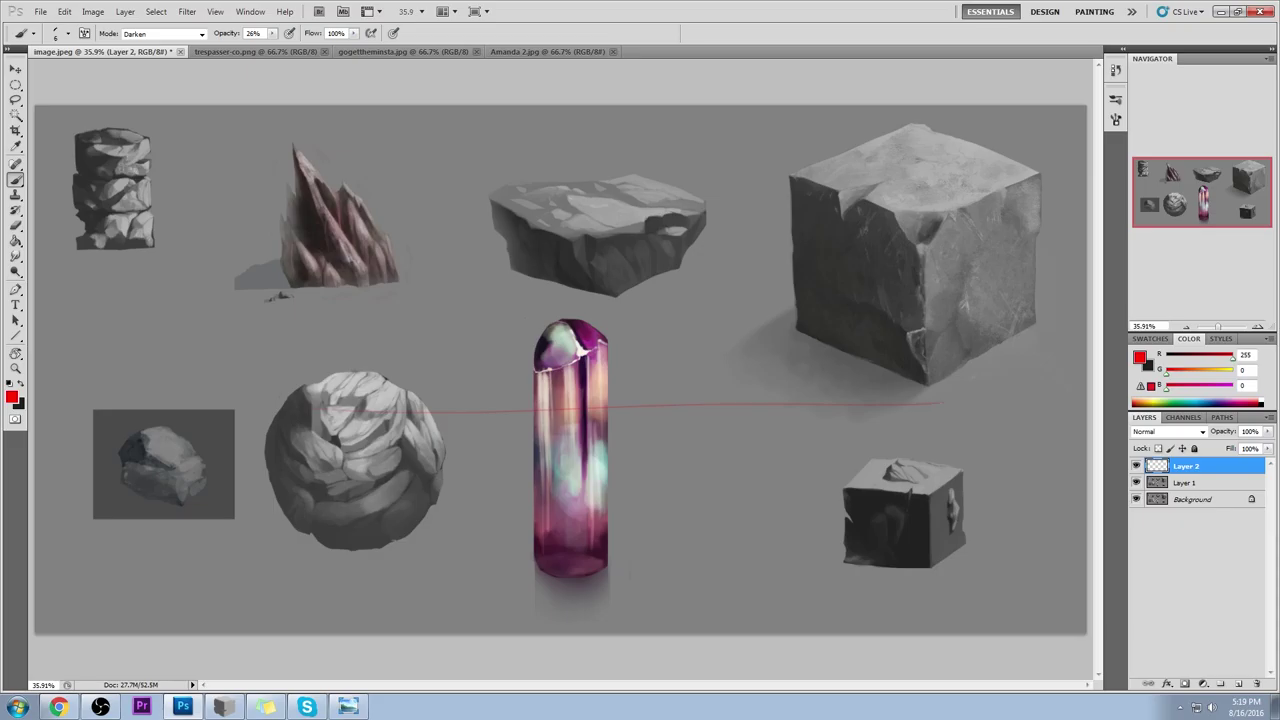
pyautogui.hotkey('ctrl', 'z')
# Step: Set the brush to 100% opacity and Normal blending mode
pyautogui.click(272, 33)
pyautogui.moveTo(270, 46); pyautogui.dragTo(323, 46)
pyautogui.click(166, 34)
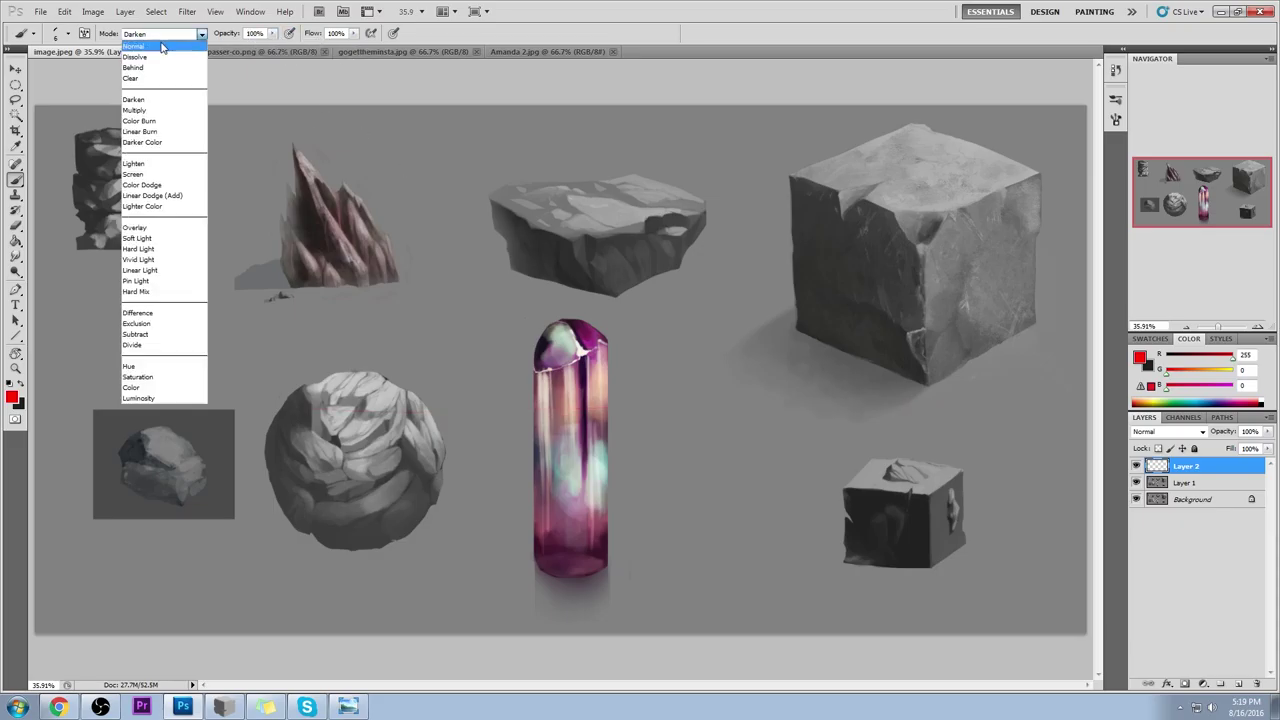
pyautogui.click(162, 46)
# Step: Sketch a red diagram from the round rock to the small cube, showing a flat surface line and a stepped ledge with cross-strokes
pyautogui.moveTo(322, 391); pyautogui.dragTo(976, 395)
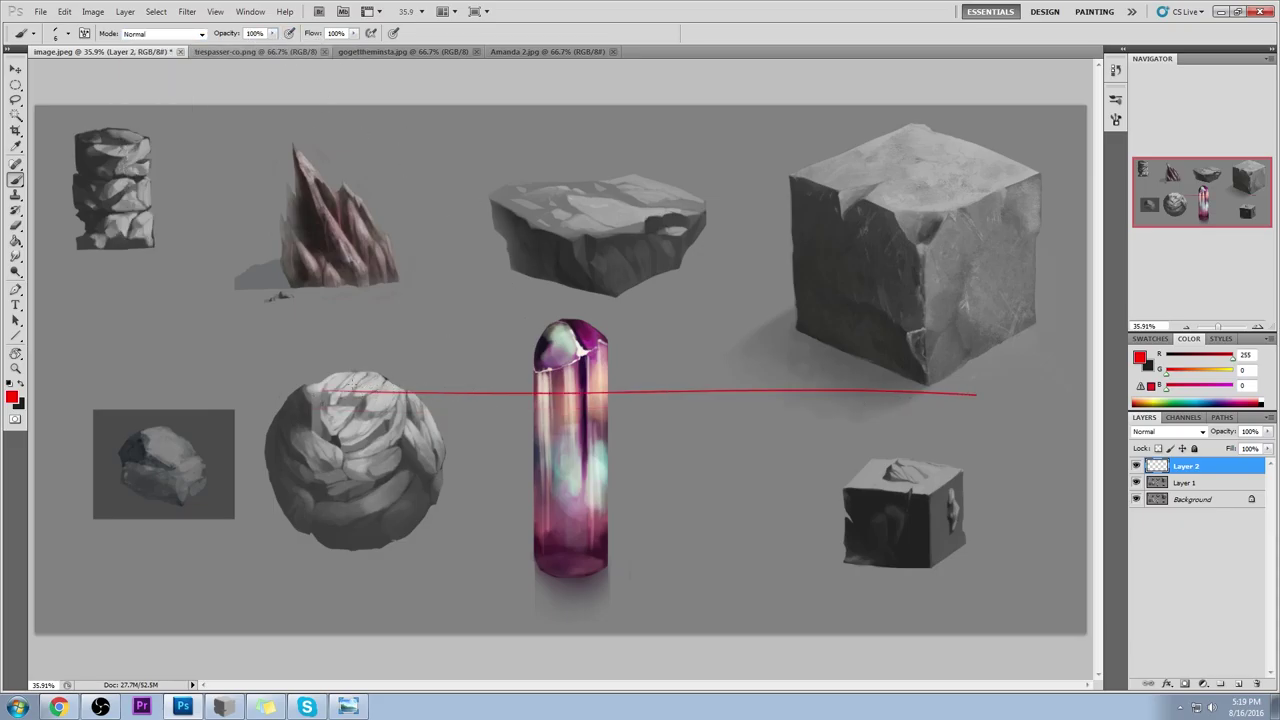
pyautogui.moveTo(355, 385); pyautogui.dragTo(975, 491)
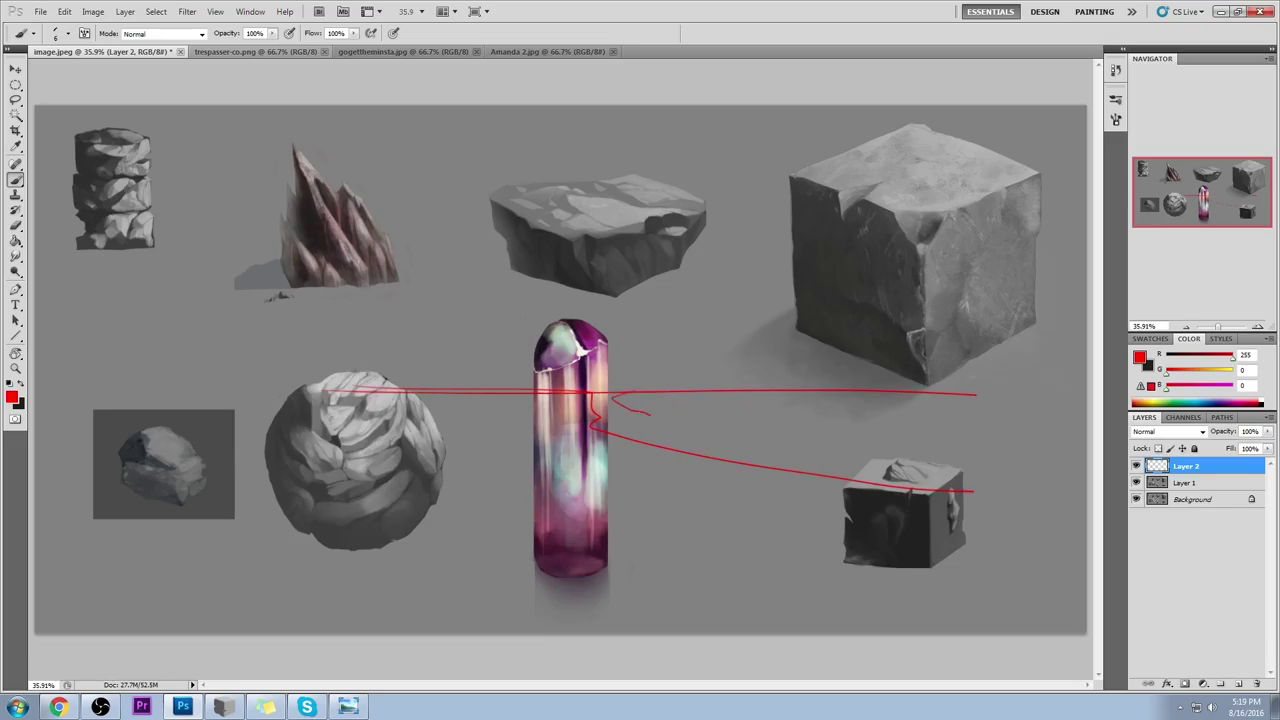
pyautogui.moveTo(650, 412)
pyautogui.mouseDown()
pyautogui.moveTo(953, 439)
pyautogui.moveTo(965, 460)
pyautogui.moveTo(1056, 482)
pyautogui.mouseUp()
pyautogui.moveTo(935, 436); pyautogui.dragTo(940, 488)
pyautogui.moveTo(877, 436); pyautogui.dragTo(880, 478)
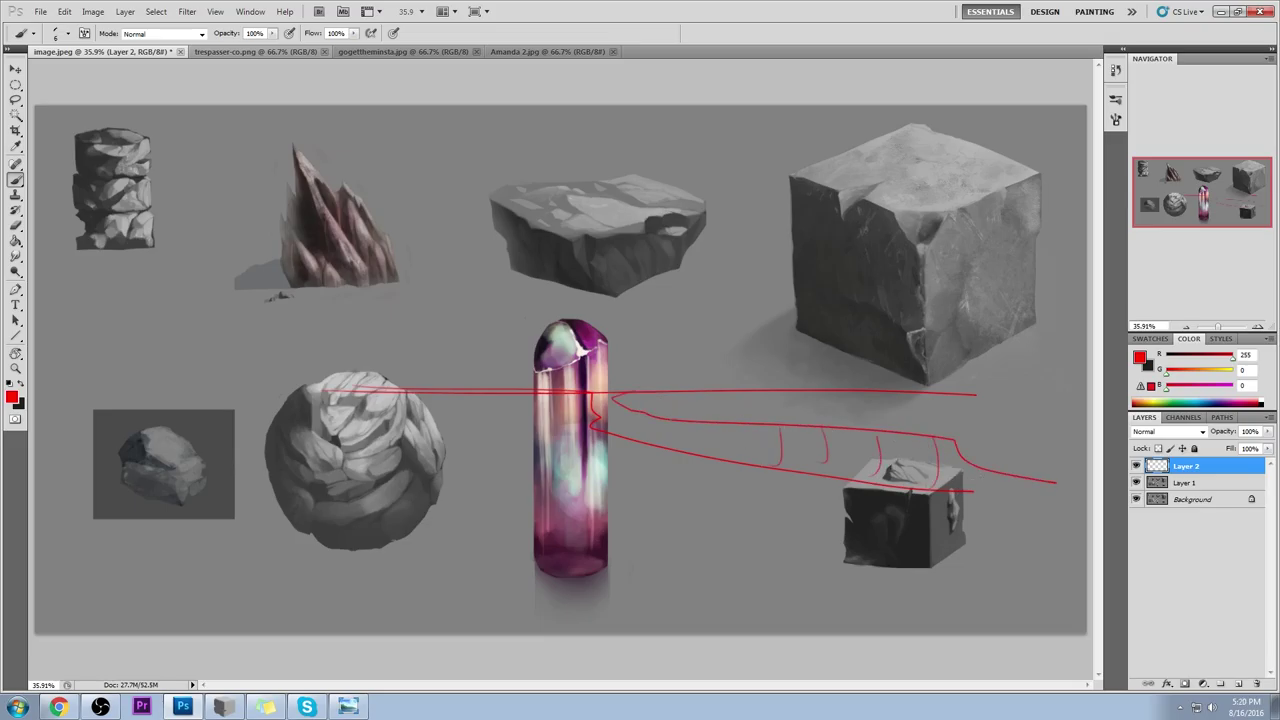
# Step: Hatch the diagram's flat surface with slanted red strokes and add further cross-strokes along the stepped ledge below it
pyautogui.moveTo(674, 422); pyautogui.dragTo(828, 391)
pyautogui.moveTo(736, 422); pyautogui.dragTo(912, 383)
pyautogui.moveTo(774, 423); pyautogui.dragTo(930, 394)
pyautogui.moveTo(857, 423); pyautogui.dragTo(998, 395)
pyautogui.moveTo(918, 431); pyautogui.dragTo(1044, 408)
pyautogui.moveTo(974, 452); pyautogui.dragTo(1078, 421)
pyautogui.moveTo(672, 420); pyautogui.dragTo(756, 396)
pyautogui.moveTo(652, 410)
pyautogui.mouseDown()
pyautogui.moveTo(728, 390)
pyautogui.moveTo(760, 461)
pyautogui.mouseUp()
pyautogui.moveTo(743, 426); pyautogui.dragTo(763, 459)
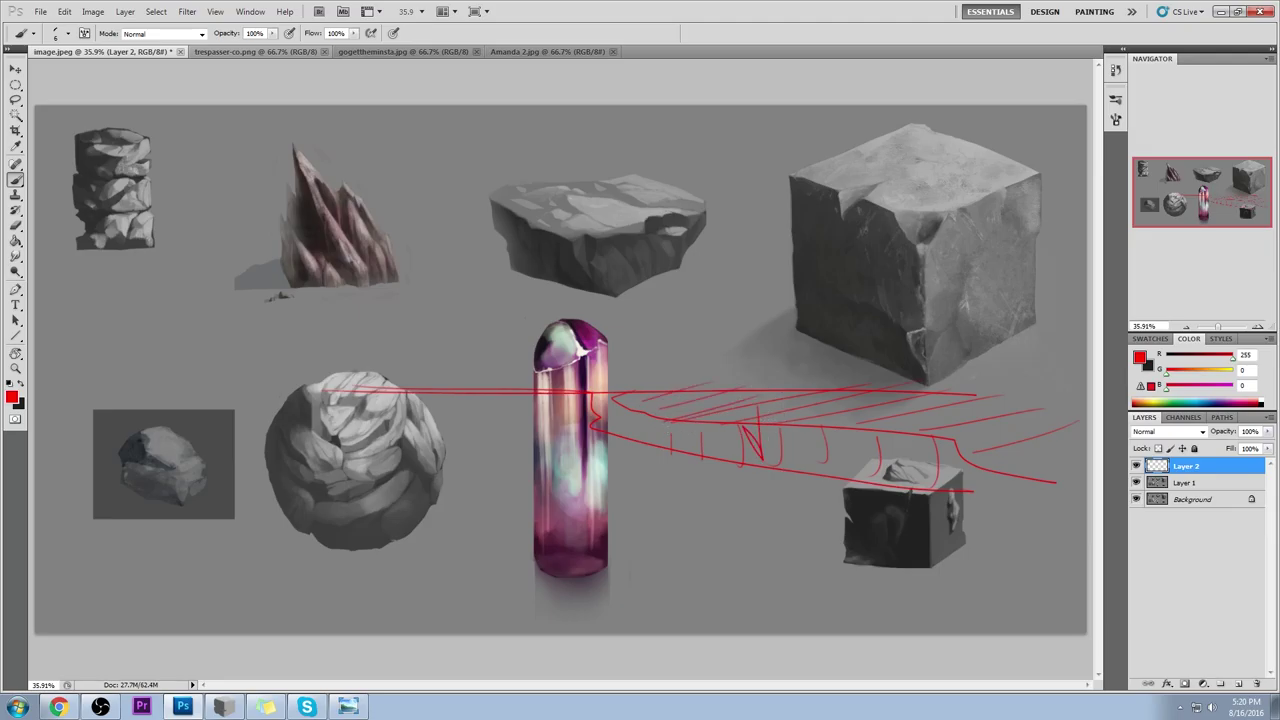
# Step: Undo the stray ledge marks, sketch a red raised peak from the round rock to the crystal, and try an arrow above it
pyautogui.hotkey('ctrl', 'alt', 'z')
pyautogui.hotkey('ctrl', 'alt', 'z')
pyautogui.moveTo(291, 403); pyautogui.dragTo(511, 333)
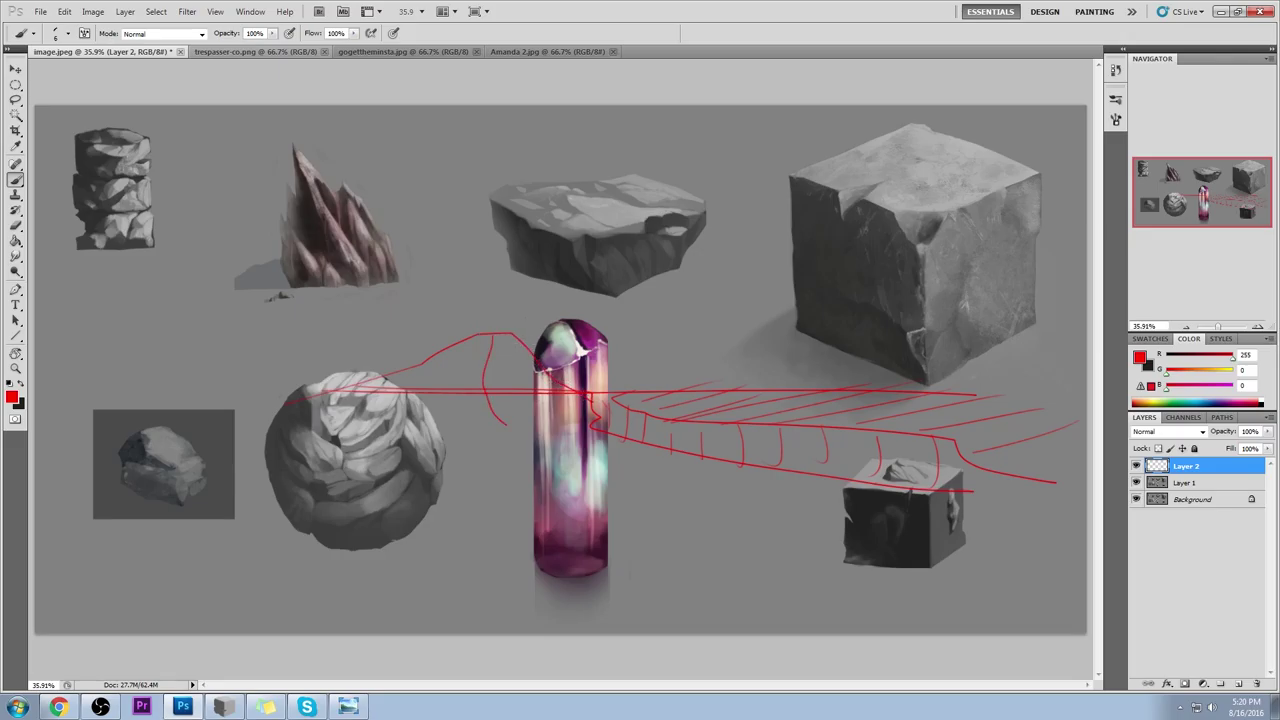
pyautogui.moveTo(506, 425)
pyautogui.mouseDown()
pyautogui.moveTo(516, 454)
pyautogui.moveTo(672, 458)
pyautogui.mouseUp()
pyautogui.moveTo(479, 286)
pyautogui.mouseDown()
pyautogui.moveTo(468, 324)
pyautogui.moveTo(504, 292)
pyautogui.mouseUp()
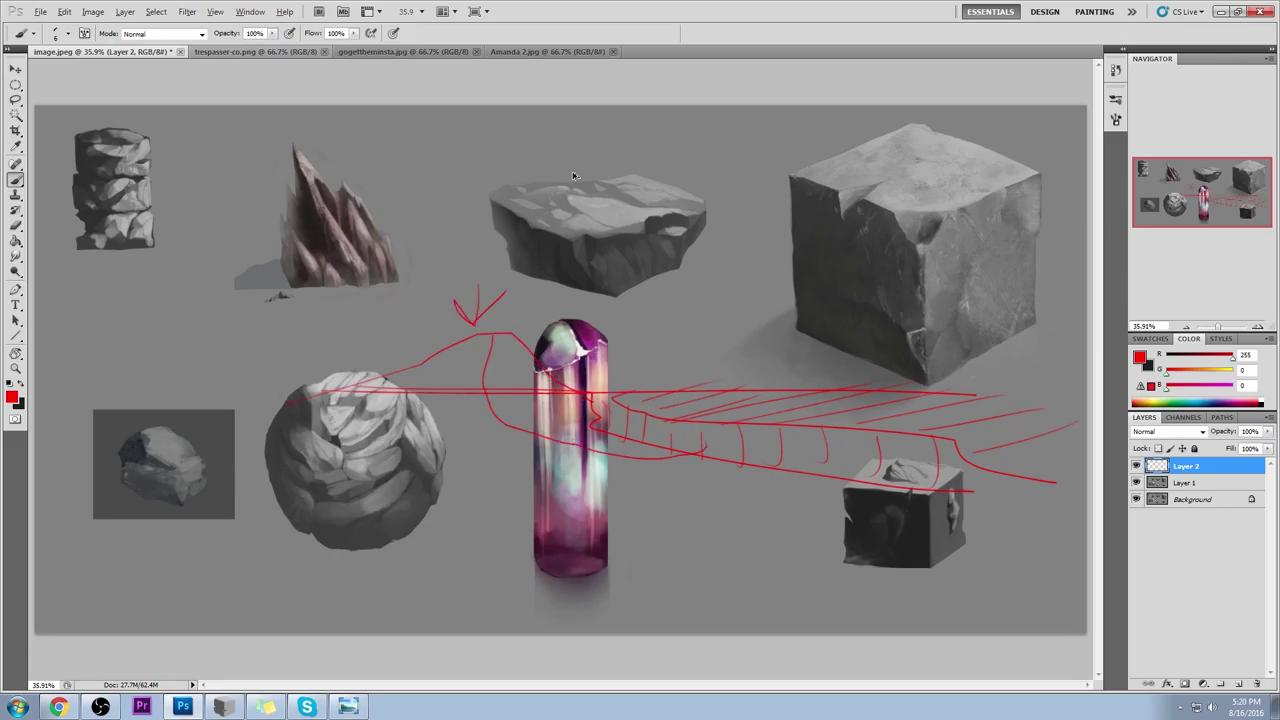
pyautogui.hotkey('ctrl', 'alt', 'z')
pyautogui.hotkey('ctrl', 'alt', 'z')
# Step: Hatch both sides of the red peak to show its planes and mark the peak's slope and the flat surface with arrows
pyautogui.moveTo(358, 386)
pyautogui.mouseDown()
pyautogui.moveTo(273, 414)
pyautogui.moveTo(585, 456)
pyautogui.mouseUp()
pyautogui.moveTo(448, 456)
pyautogui.mouseDown()
pyautogui.moveTo(485, 390)
pyautogui.moveTo(400, 430)
pyautogui.moveTo(375, 403)
pyautogui.mouseUp()
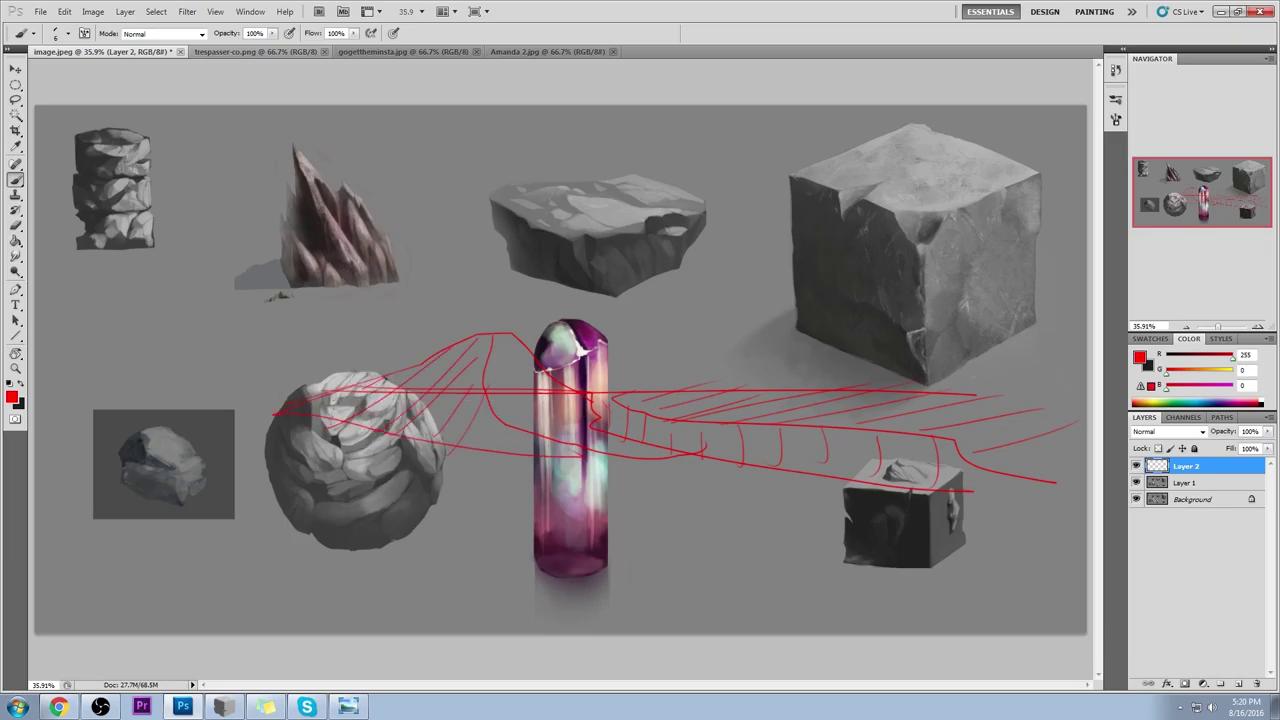
pyautogui.moveTo(476, 422); pyautogui.dragTo(512, 456)
pyautogui.moveTo(494, 392); pyautogui.dragTo(576, 442)
pyautogui.moveTo(538, 402); pyautogui.dragTo(584, 424)
pyautogui.moveTo(532, 382); pyautogui.dragTo(500, 345)
pyautogui.moveTo(668, 321)
pyautogui.mouseDown()
pyautogui.moveTo(646, 370)
pyautogui.moveTo(682, 350)
pyautogui.mouseUp()
pyautogui.moveTo(408, 307); pyautogui.dragTo(428, 346)
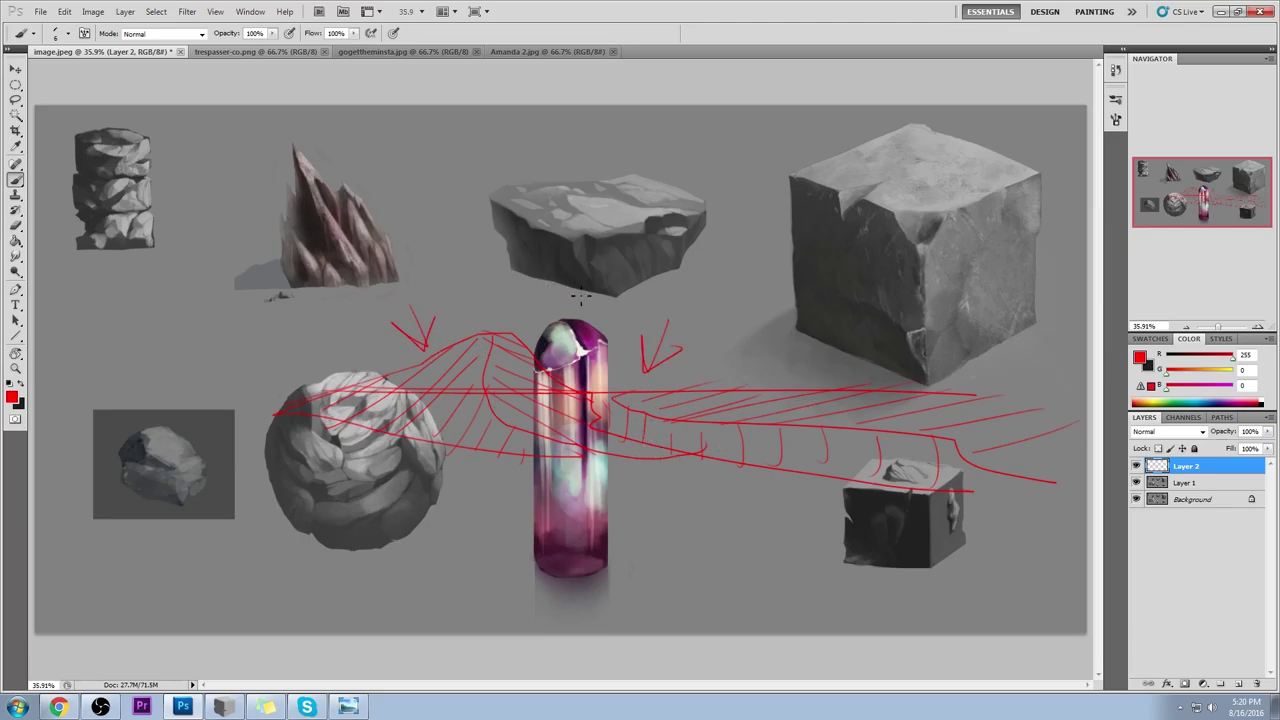
# Step: Try covering the red line beside the crystal with sampled background grey, then undo that paint and the arrows
pyautogui.keyDown('alt'); pyautogui.click(621, 382); pyautogui.keyUp('alt')
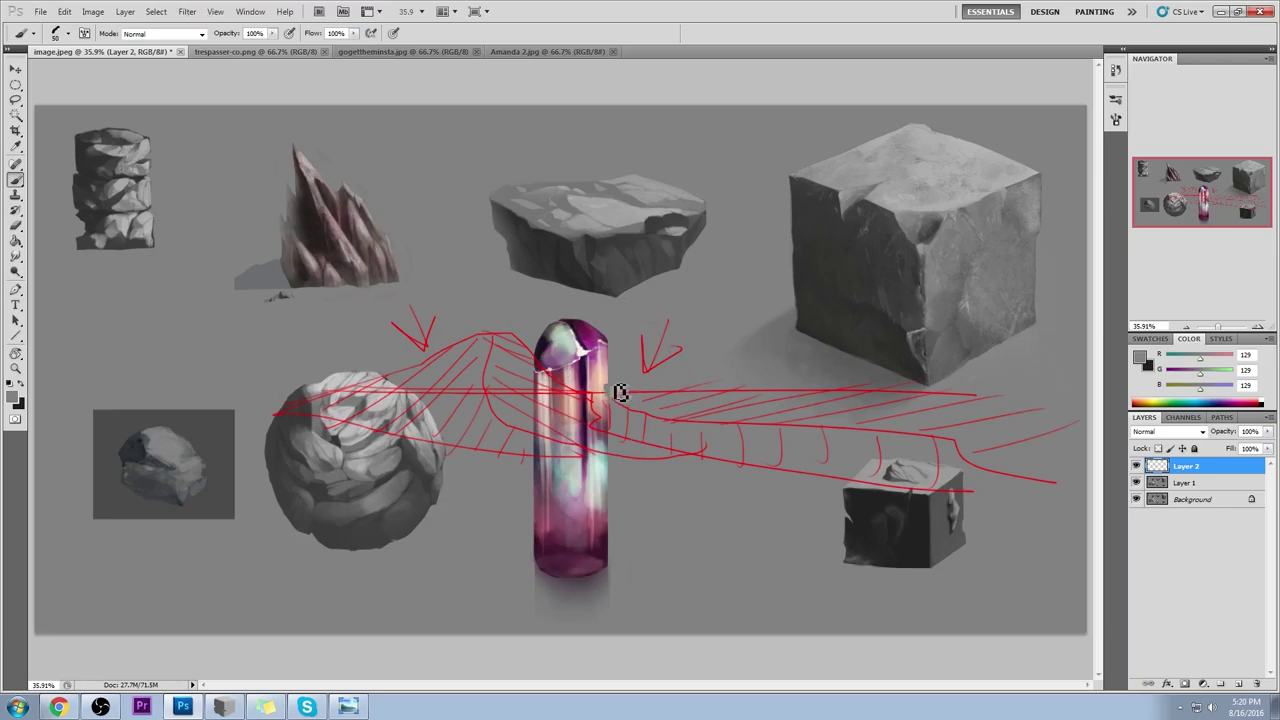
pyautogui.moveTo(618, 391)
pyautogui.mouseDown()
pyautogui.moveTo(603, 391)
pyautogui.moveTo(624, 388)
pyautogui.moveTo(614, 423)
pyautogui.moveTo(600, 417)
pyautogui.mouseUp()
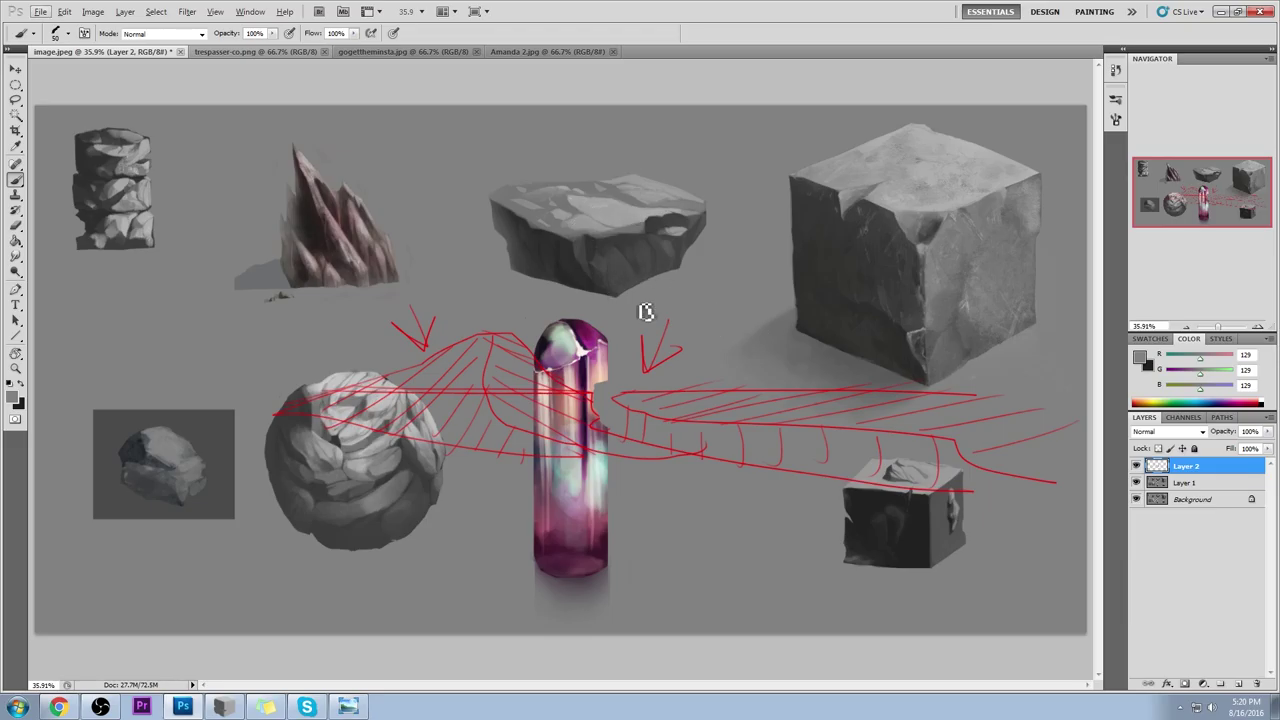
pyautogui.hotkey('ctrl', 'alt', 'z')
pyautogui.hotkey('ctrl', 'alt', 'z')
pyautogui.hotkey('ctrl', 'alt', 'z')
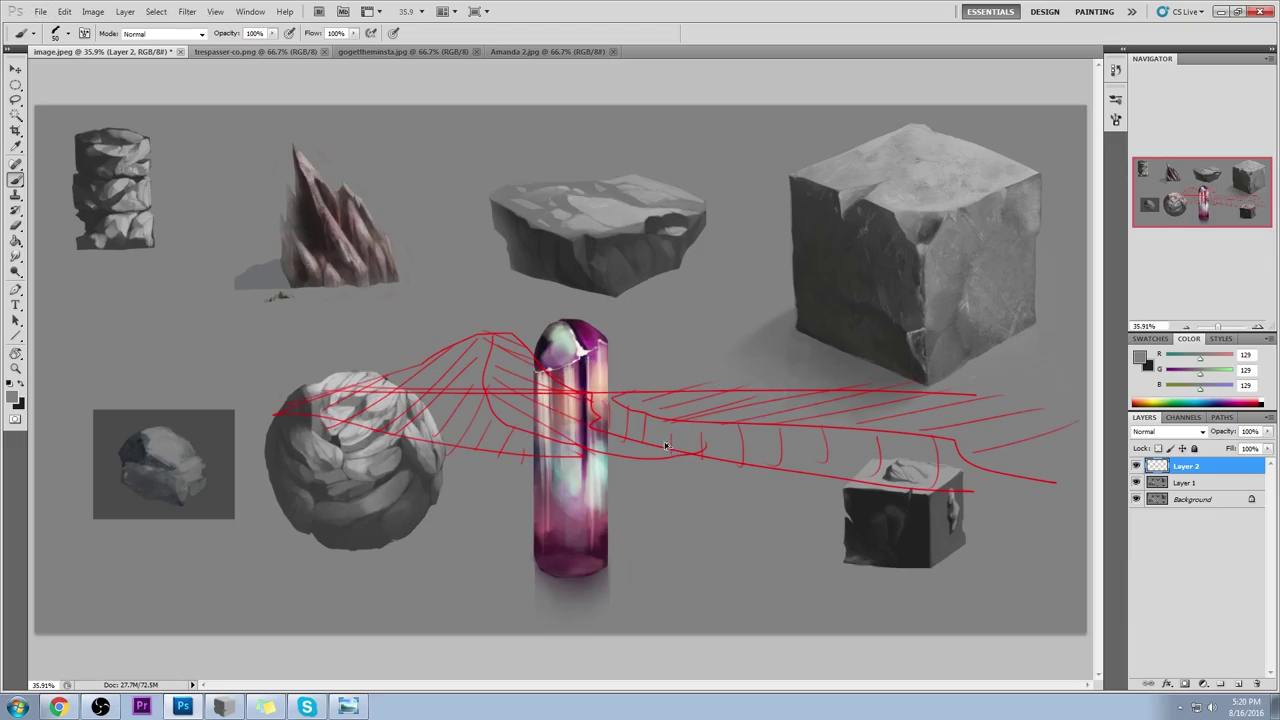
# Step: Undo all the remaining red diagram strokes between the round rock and the small cube
pyautogui.hotkey('ctrl', 'alt', 'z')
pyautogui.hotkey('ctrl', 'alt', 'z')
pyautogui.hotkey('ctrl', 'alt', 'z')
pyautogui.hotkey('ctrl', 'alt', 'z')
pyautogui.hotkey('ctrl', 'alt', 'z')
pyautogui.hotkey('ctrl', 'alt', 'z')
pyautogui.hotkey('ctrl', 'alt', 'z')
pyautogui.hotkey('ctrl', 'alt', 'z')
pyautogui.hotkey('ctrl', 'alt', 'z')
pyautogui.hotkey('ctrl', 'alt', 'z')
pyautogui.hotkey('ctrl', 'alt', 'z')
pyautogui.hotkey('ctrl', 'alt', 'z')
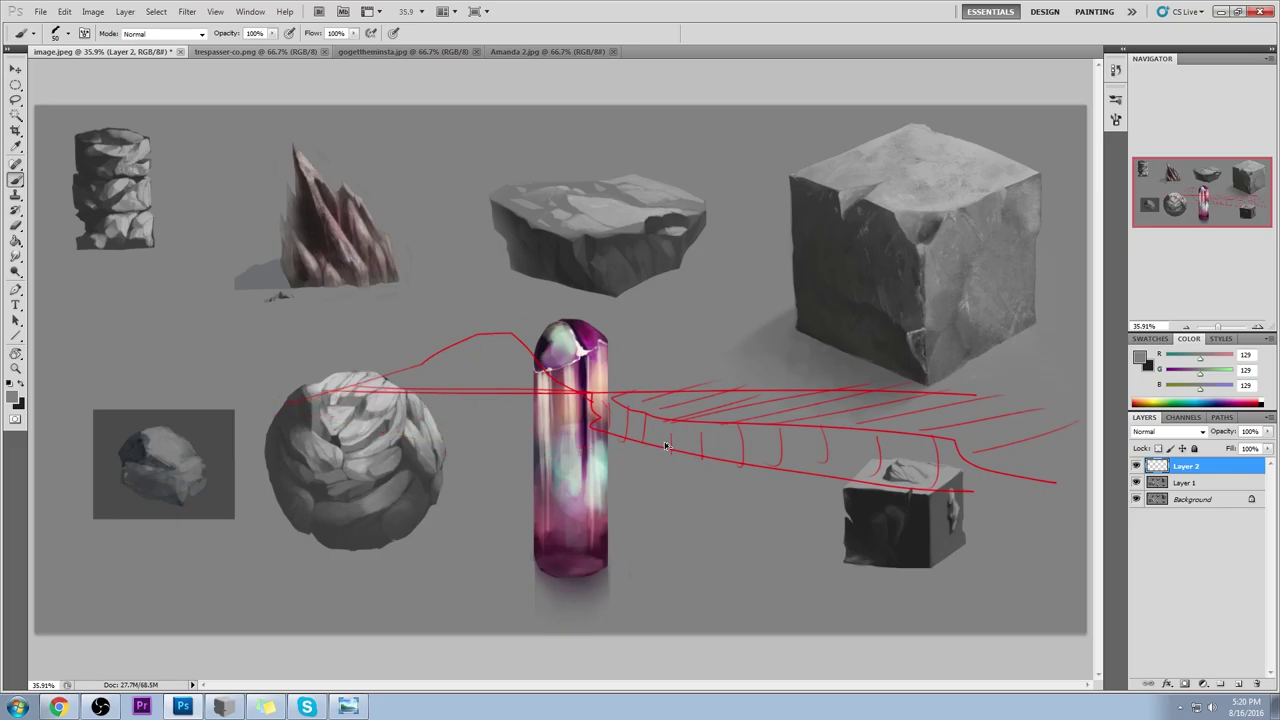
pyautogui.hotkey('ctrl', 'alt', 'z')
pyautogui.hotkey('ctrl', 'alt', 'z')
pyautogui.hotkey('ctrl', 'alt', 'z')
pyautogui.hotkey('ctrl', 'alt', 'z')
pyautogui.hotkey('ctrl', 'alt', 'z')
pyautogui.hotkey('ctrl', 'alt', 'z')
pyautogui.hotkey('ctrl', 'alt', 'z')
pyautogui.hotkey('ctrl', 'alt', 'z')
pyautogui.hotkey('ctrl', 'alt', 'z')
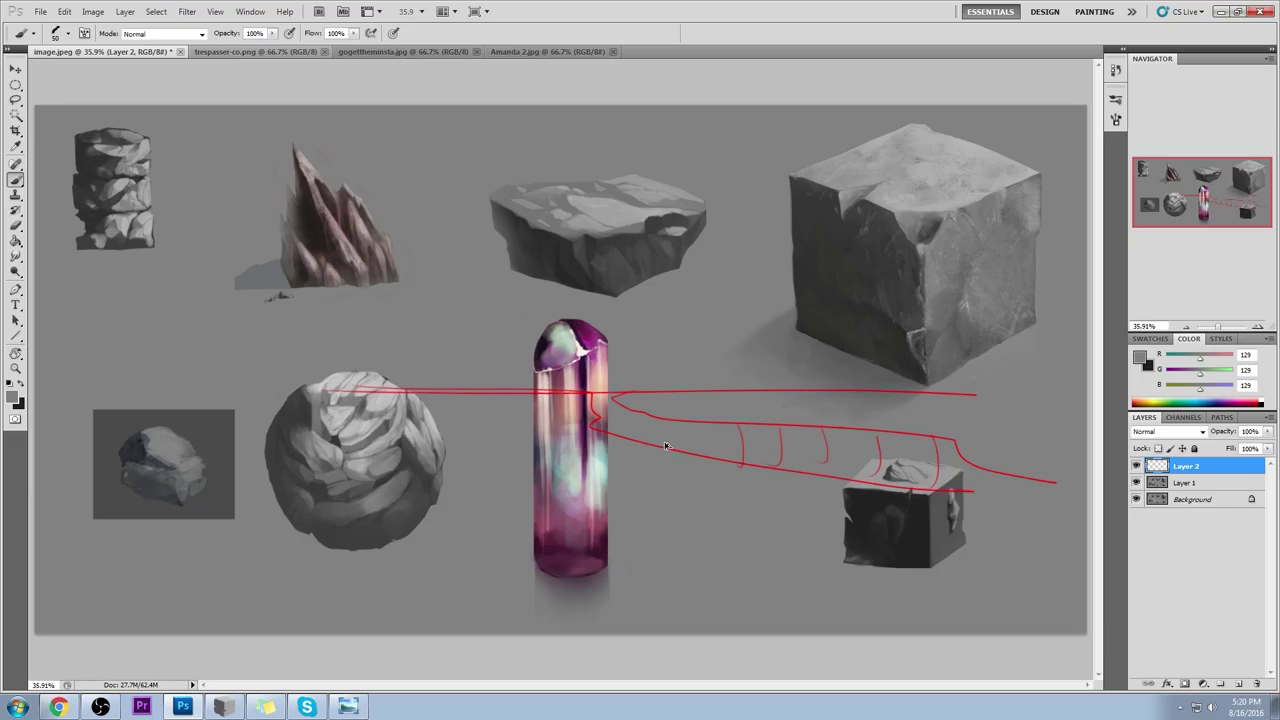
pyautogui.hotkey('ctrl', 'alt', 'z')
pyautogui.hotkey('ctrl', 'alt', 'z')
pyautogui.hotkey('ctrl', 'alt', 'z')
pyautogui.hotkey('ctrl', 'alt', 'z')
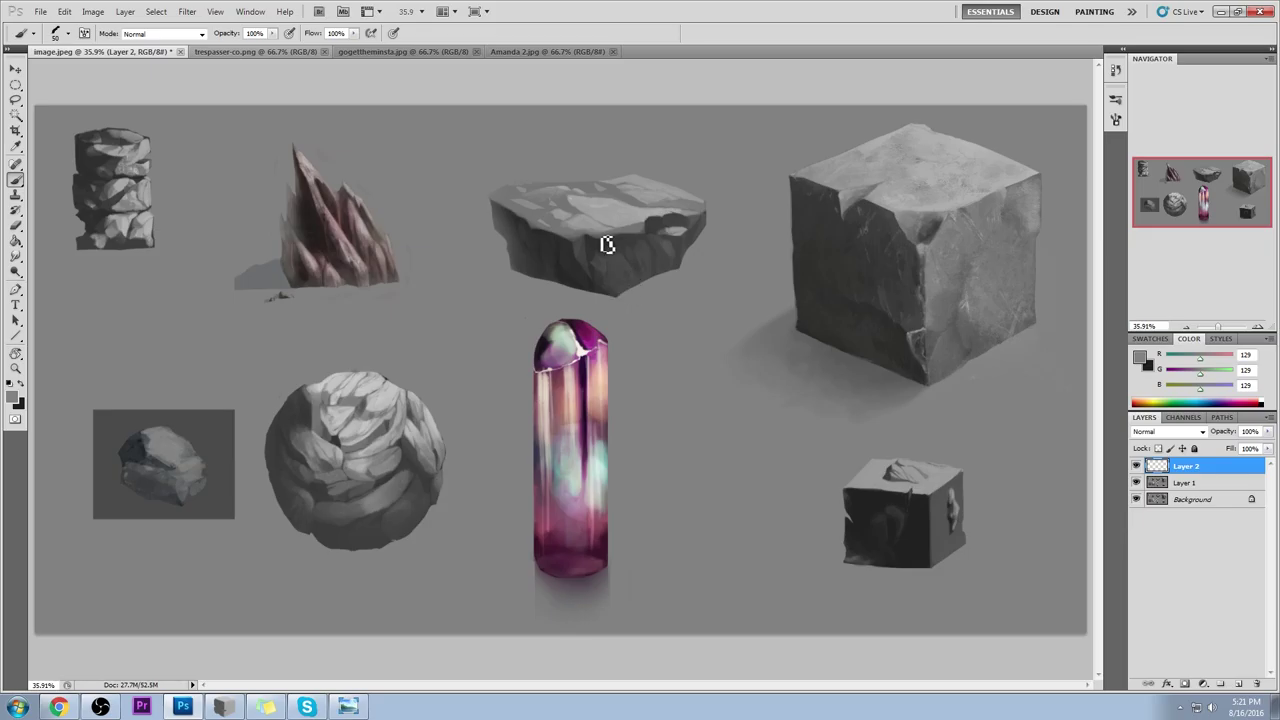
# Step: Sample a dark grey from the flat rock, outline jagged facets on its left side face with the Lasso, and hide the selection outline
pyautogui.keyDown('alt'); pyautogui.click(505, 221); pyautogui.keyUp('alt')
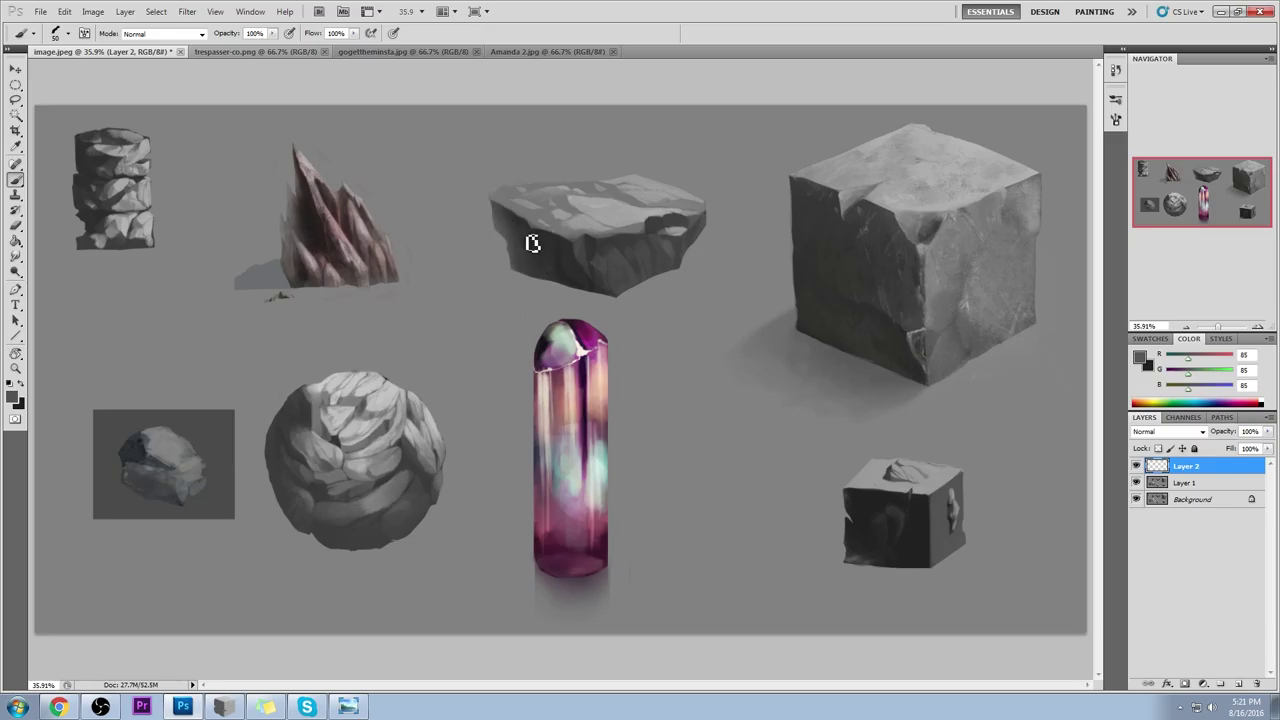
pyautogui.press('z')
pyautogui.moveTo(529, 203); pyautogui.dragTo(730, 320)
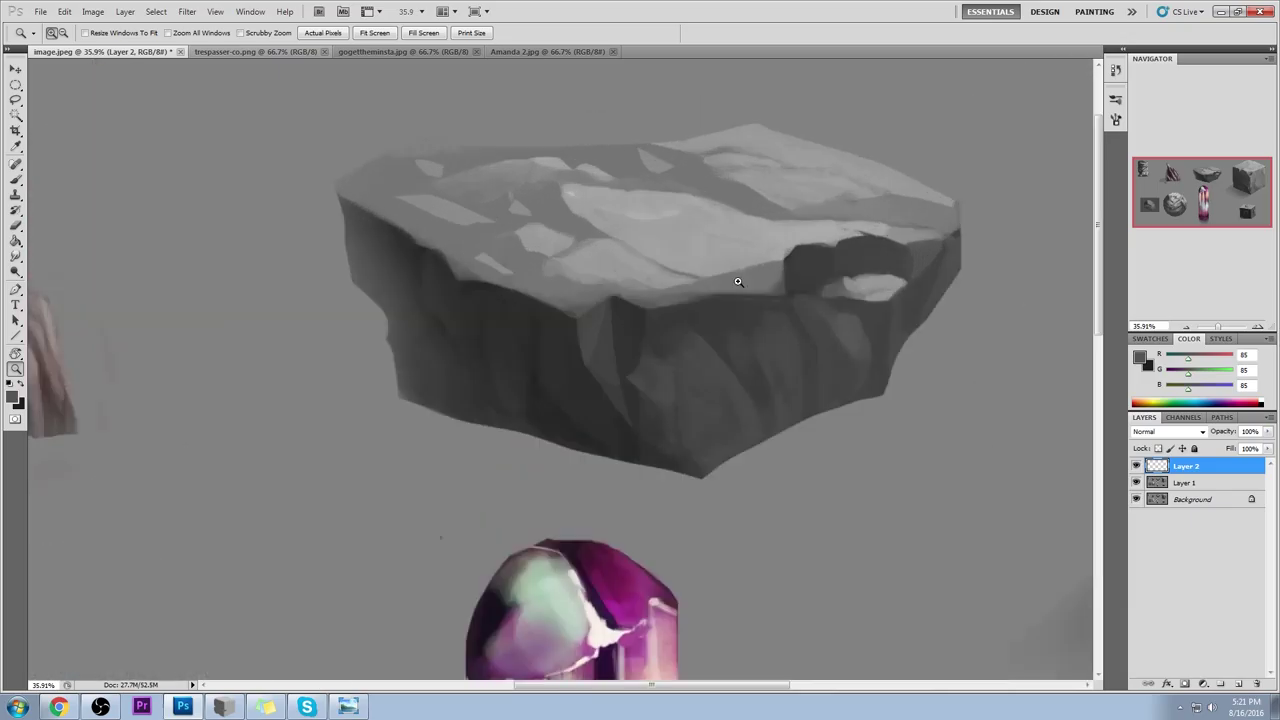
pyautogui.press('l')
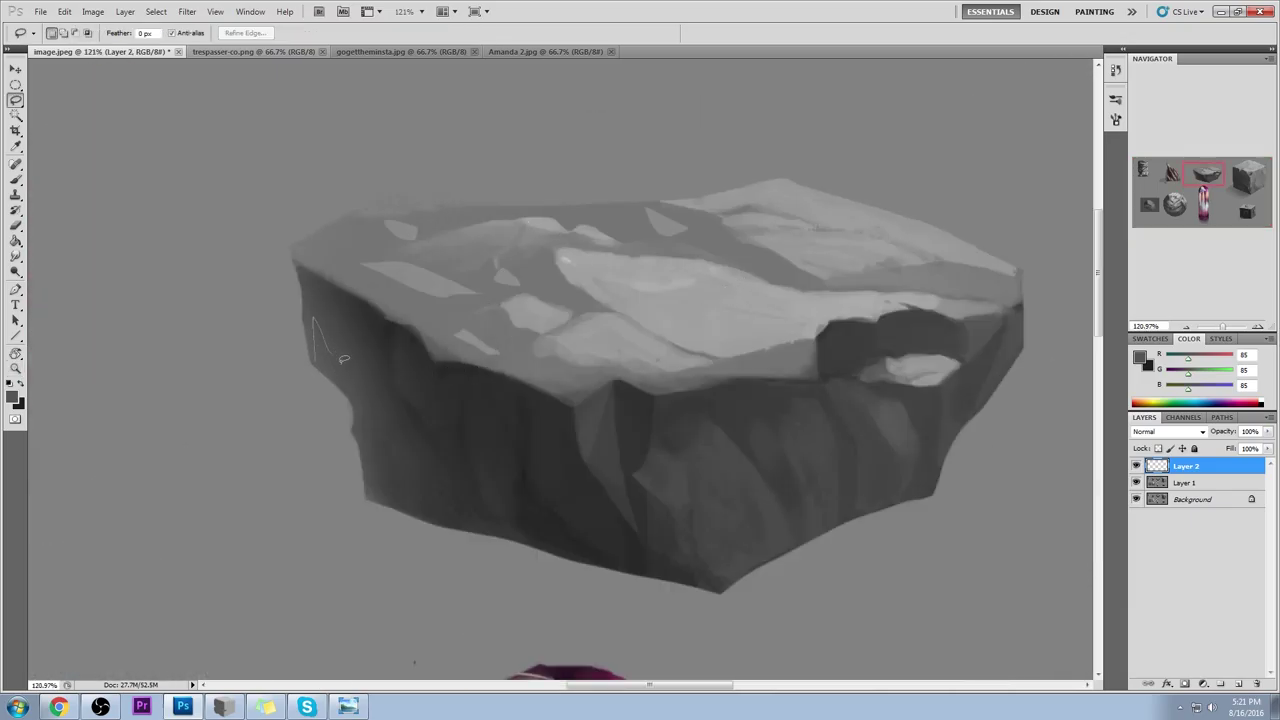
pyautogui.moveTo(313, 362)
pyautogui.mouseDown()
pyautogui.moveTo(369, 425)
pyautogui.moveTo(372, 376)
pyautogui.moveTo(402, 483)
pyautogui.moveTo(360, 435)
pyautogui.moveTo(373, 455)
pyautogui.moveTo(369, 380)
pyautogui.moveTo(389, 463)
pyautogui.moveTo(418, 508)
pyautogui.moveTo(400, 467)
pyautogui.mouseUp()
pyautogui.moveTo(416, 409)
pyautogui.mouseDown()
pyautogui.moveTo(408, 436)
pyautogui.moveTo(432, 478)
pyautogui.moveTo(389, 371)
pyautogui.moveTo(385, 410)
pyautogui.mouseUp()
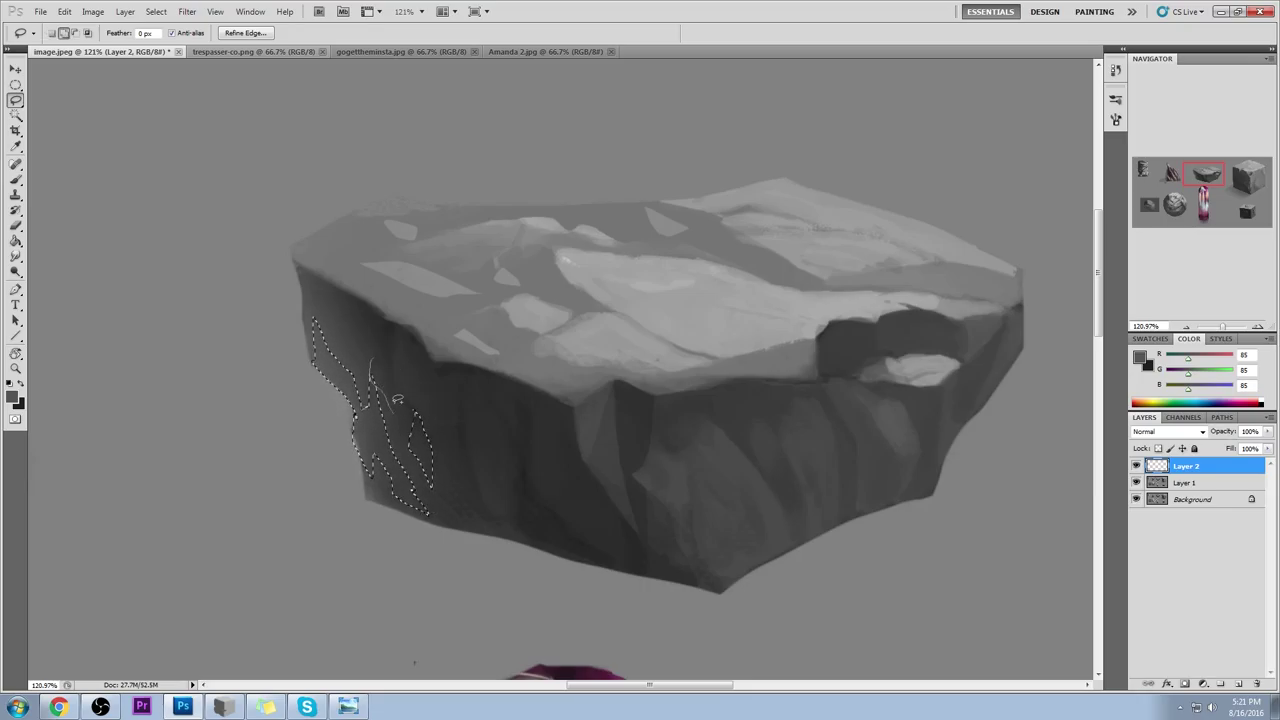
pyautogui.hotkey('ctrl', 'd')
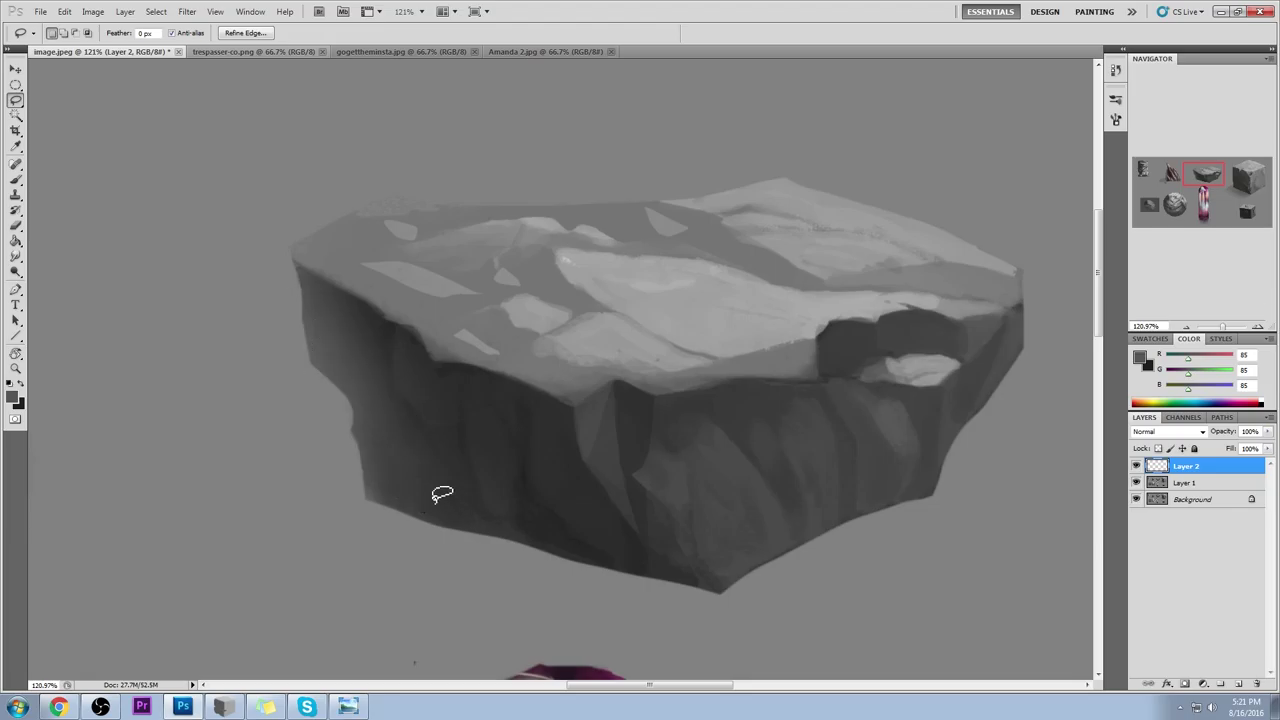
# Step: Paint the selected facets on the flat rock's left side with lighter sampled greys, undoing the first test stroke
pyautogui.press('b')
pyautogui.keyDown('alt'); pyautogui.click(418, 323); pyautogui.keyUp('alt')
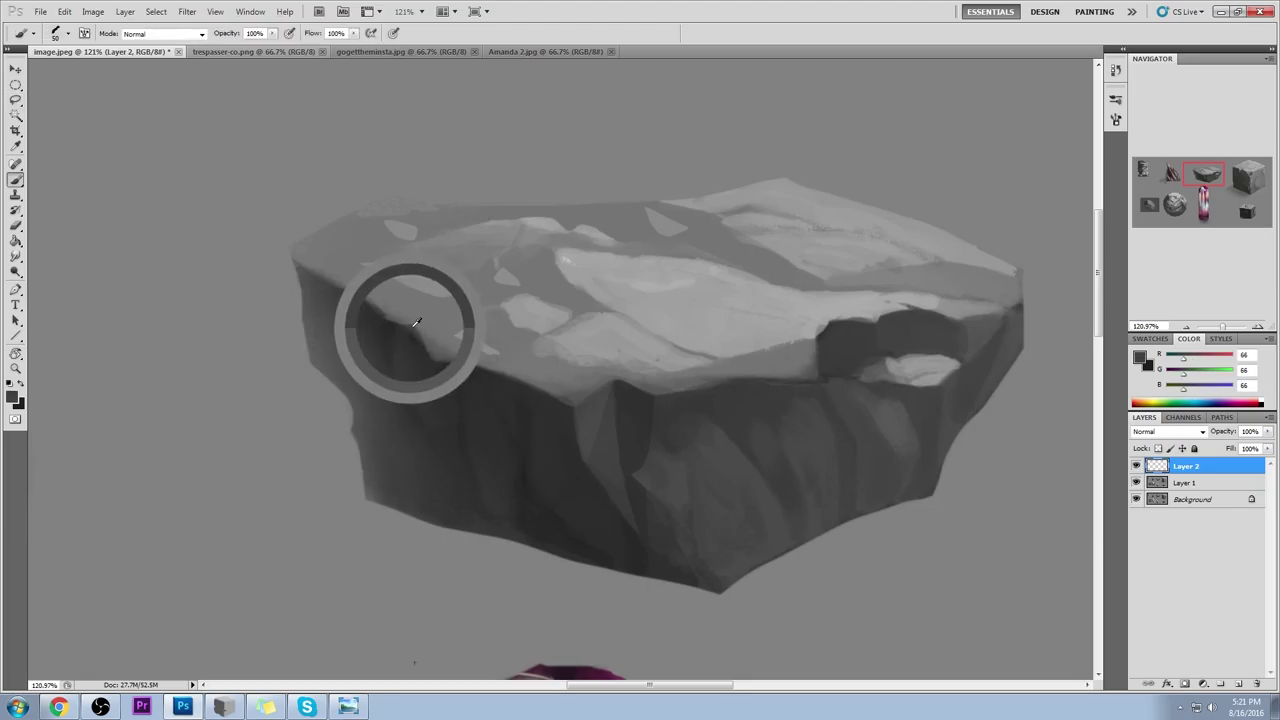
pyautogui.moveTo(354, 320); pyautogui.dragTo(381, 437)
pyautogui.hotkey('ctrl', 'z')
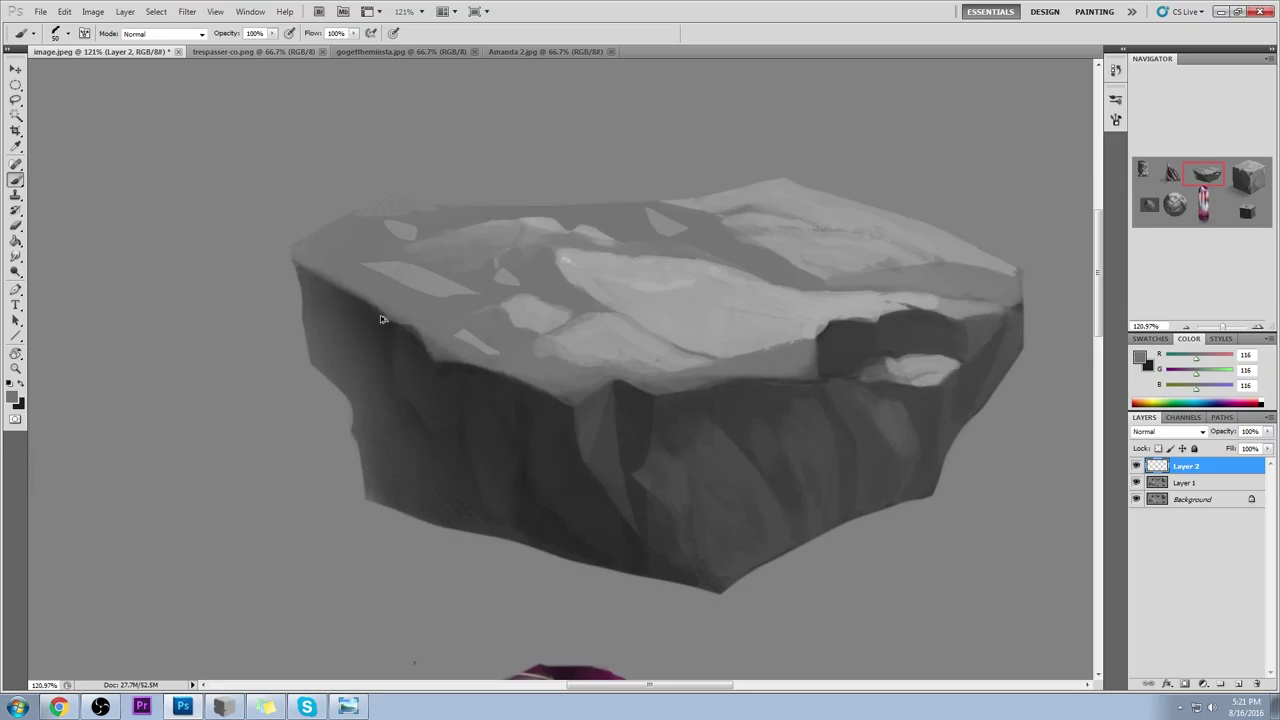
pyautogui.keyDown('alt'); pyautogui.click(434, 346); pyautogui.keyUp('alt')
pyautogui.hotkey('ctrl', '-')
pyautogui.hotkey('ctrl', '-')
pyautogui.hotkey('ctrl', '-')
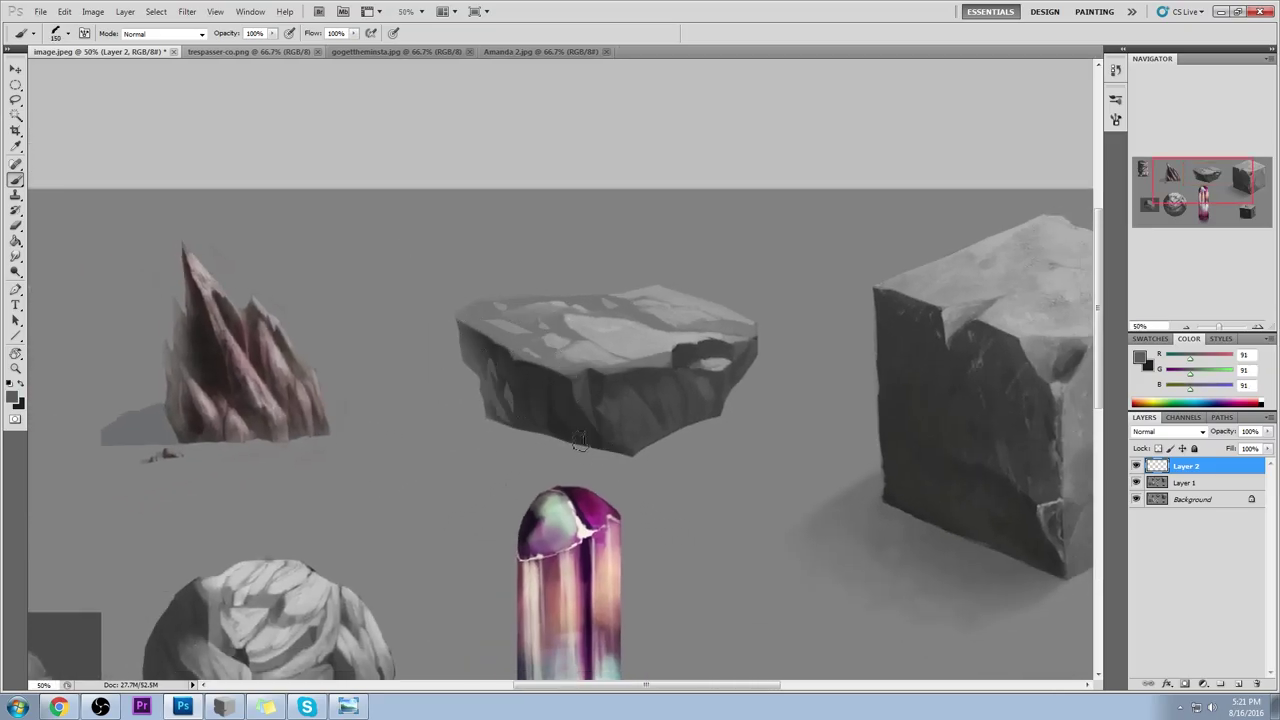
pyautogui.keyDown('alt'); pyautogui.click(493, 384); pyautogui.keyUp('alt')
# Step: Invert the facet selection and darken the flat rock's side around the facets with a sampled dark grey
pyautogui.press('m')
pyautogui.rightClick(520, 368)
pyautogui.click(545, 377)
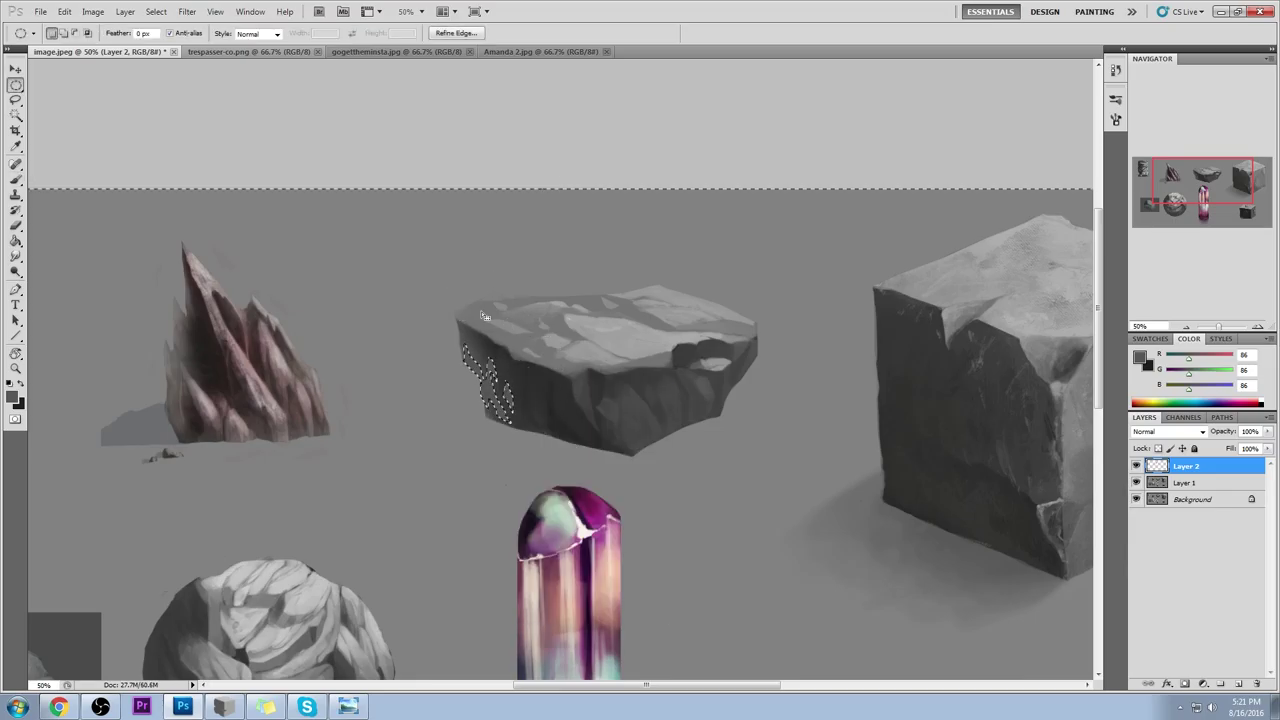
pyautogui.hotkey('ctrl', 'd')
pyautogui.press('b')
pyautogui.keyDown('alt'); pyautogui.click(496, 343); pyautogui.keyUp('alt')
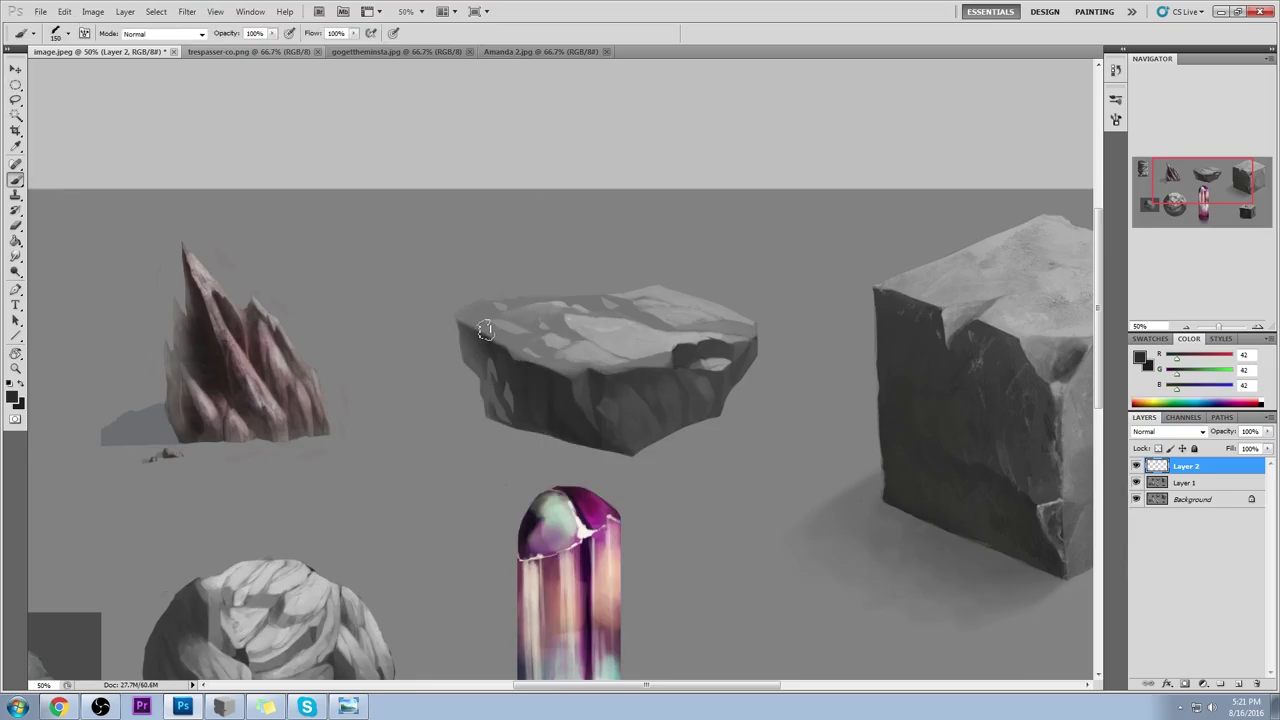
pyautogui.moveTo(477, 340); pyautogui.dragTo(475, 351)
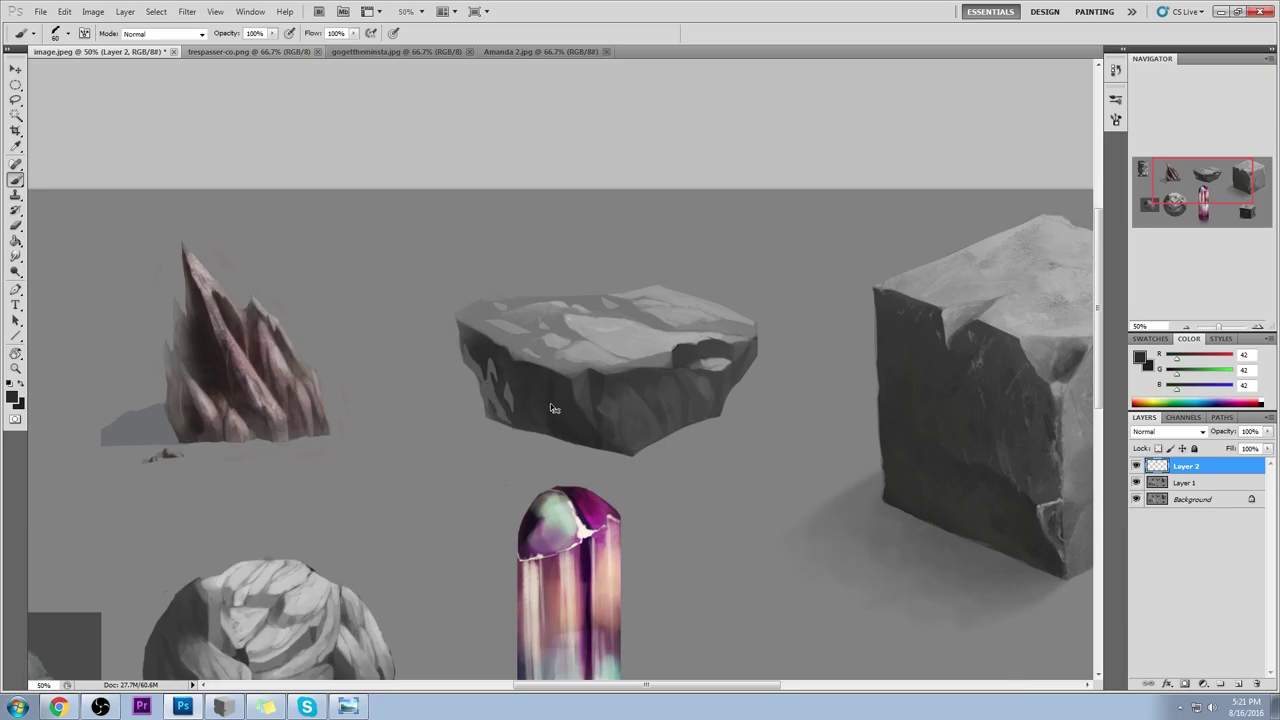
# Step: Set the brush opacity to 35%, change the selection, and blend the flat rock's left facets with sampled dark grey
pyautogui.hotkey('ctrl', '-')
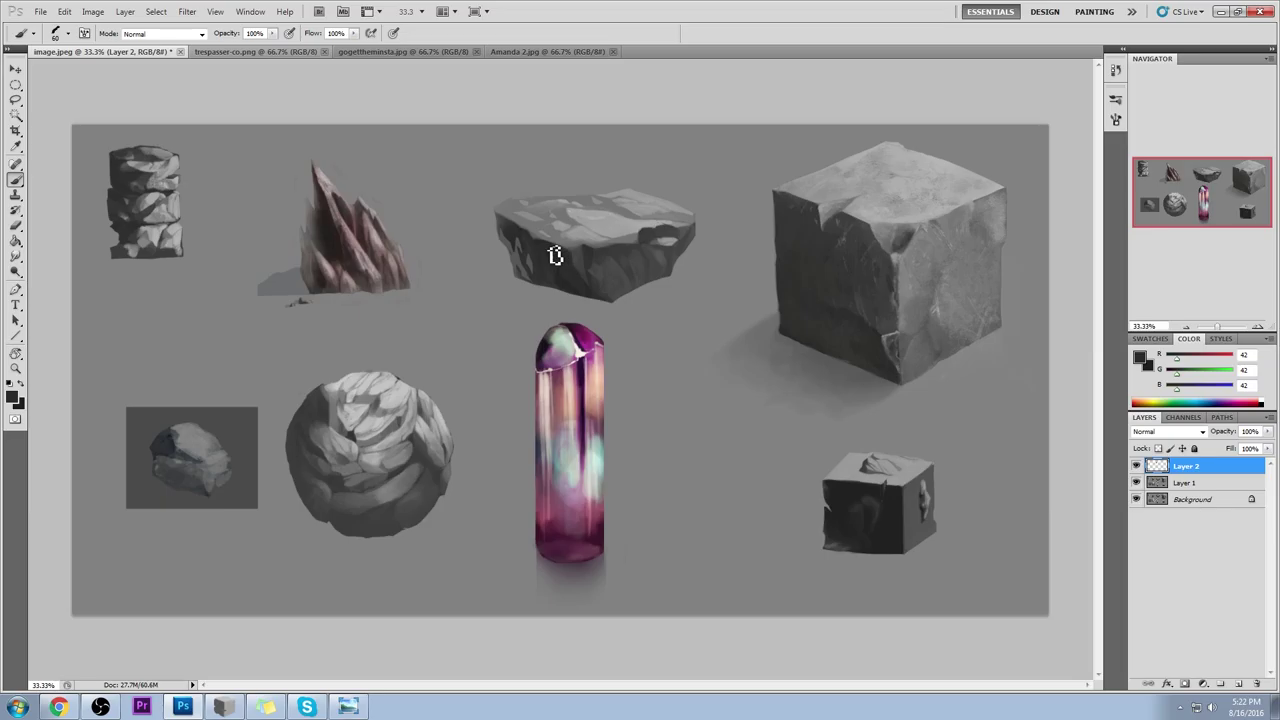
pyautogui.click(271, 33)
pyautogui.click(228, 47)
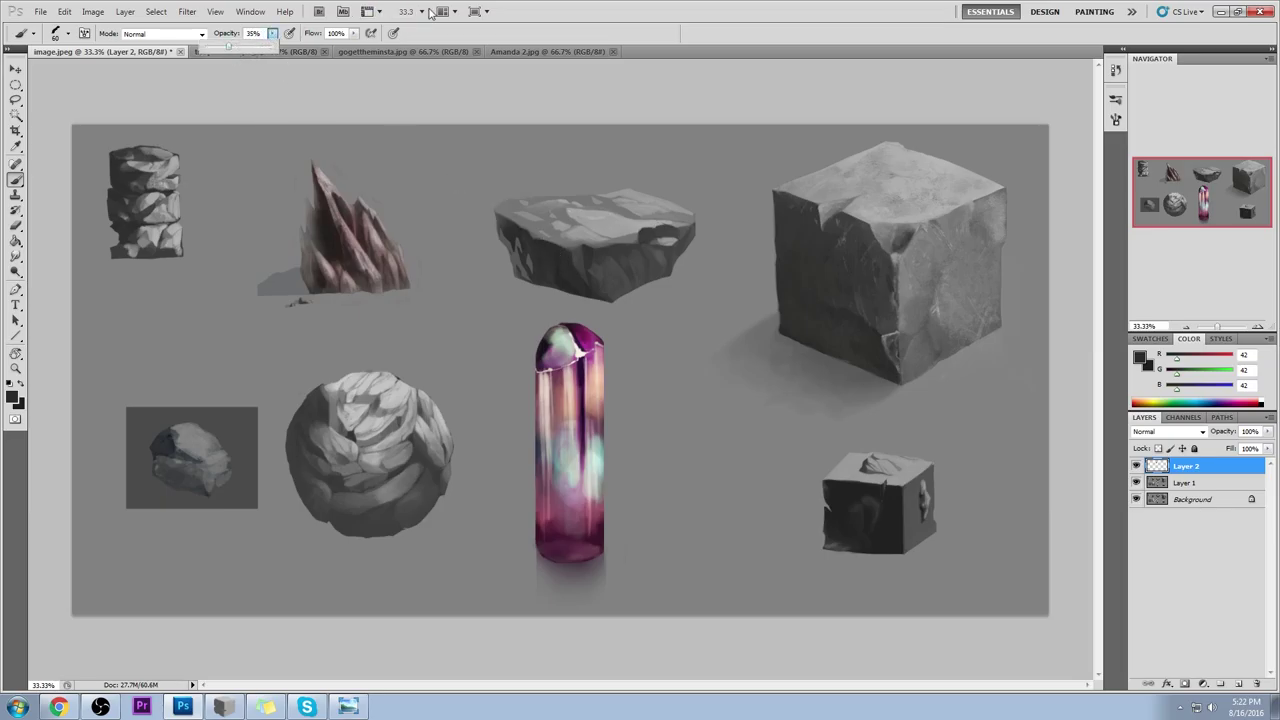
pyautogui.click(554, 246)
pyautogui.press('m')
pyautogui.rightClick(550, 245)
pyautogui.click(586, 260)
pyautogui.press('b')
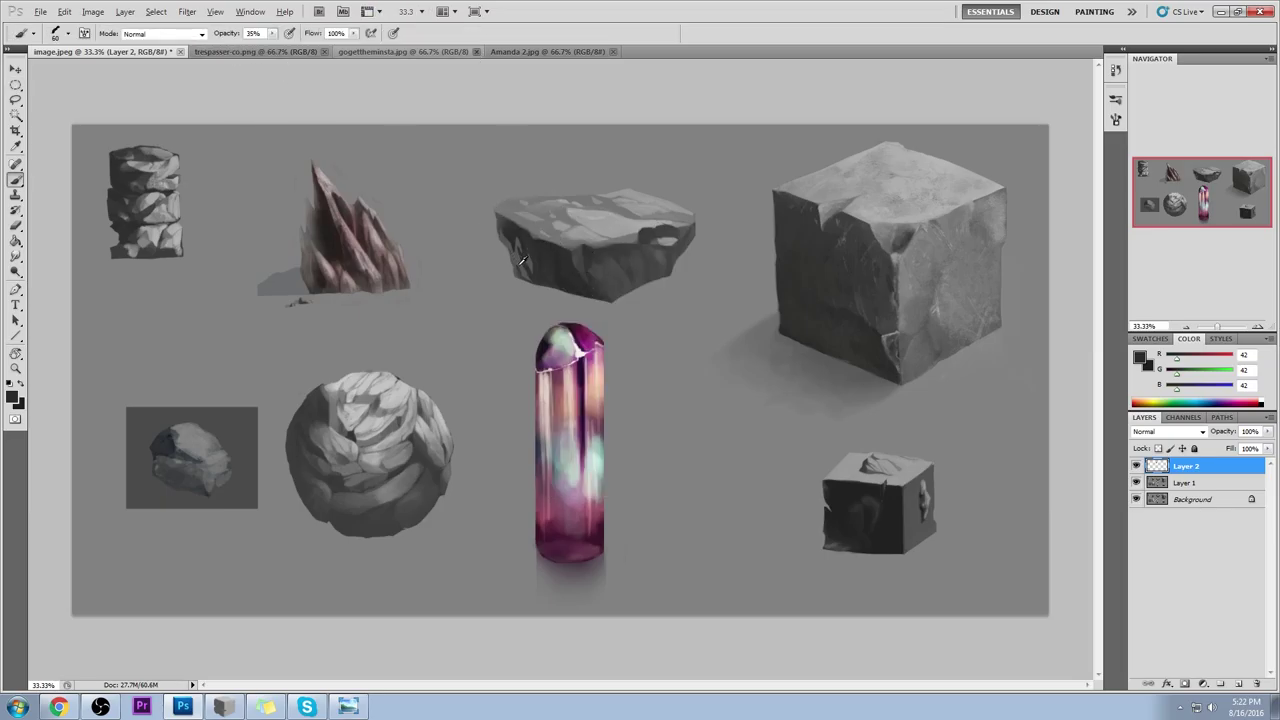
pyautogui.keyDown('alt'); pyautogui.click(522, 252); pyautogui.keyUp('alt')
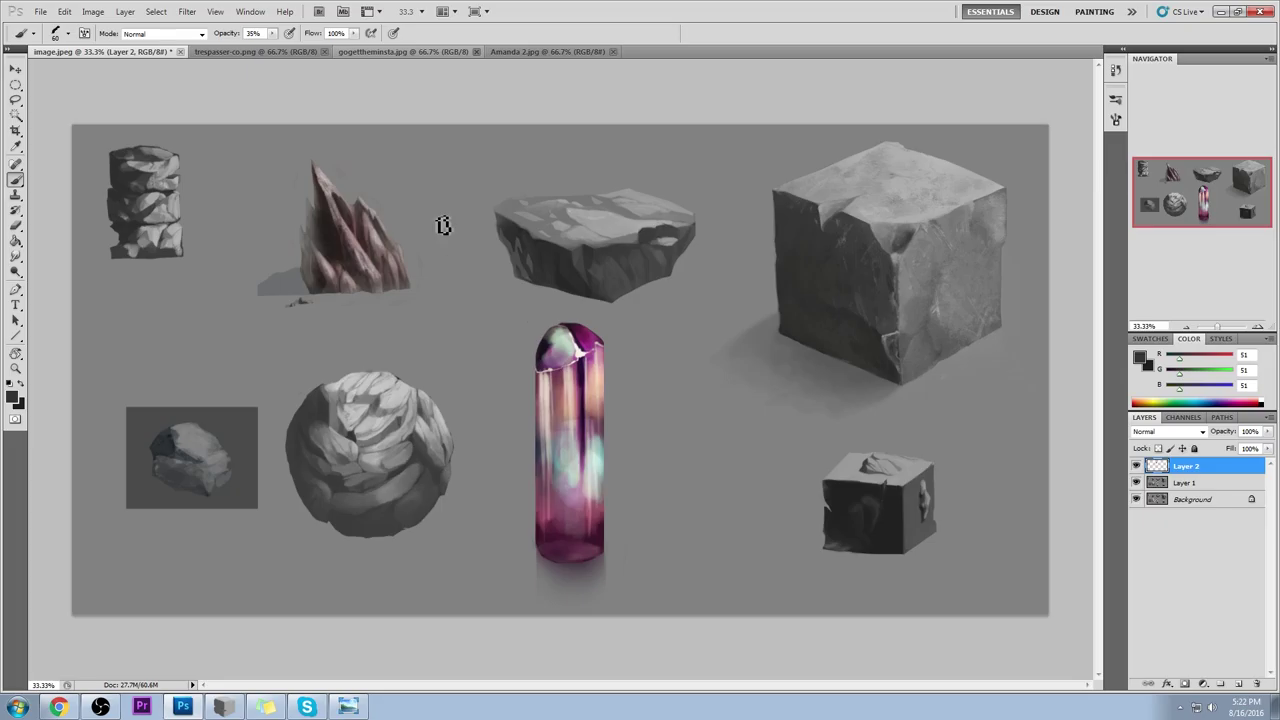
# Step: Switch to the Magic Wand and merge Layer 2 down into Layer 1
pyautogui.press('z')
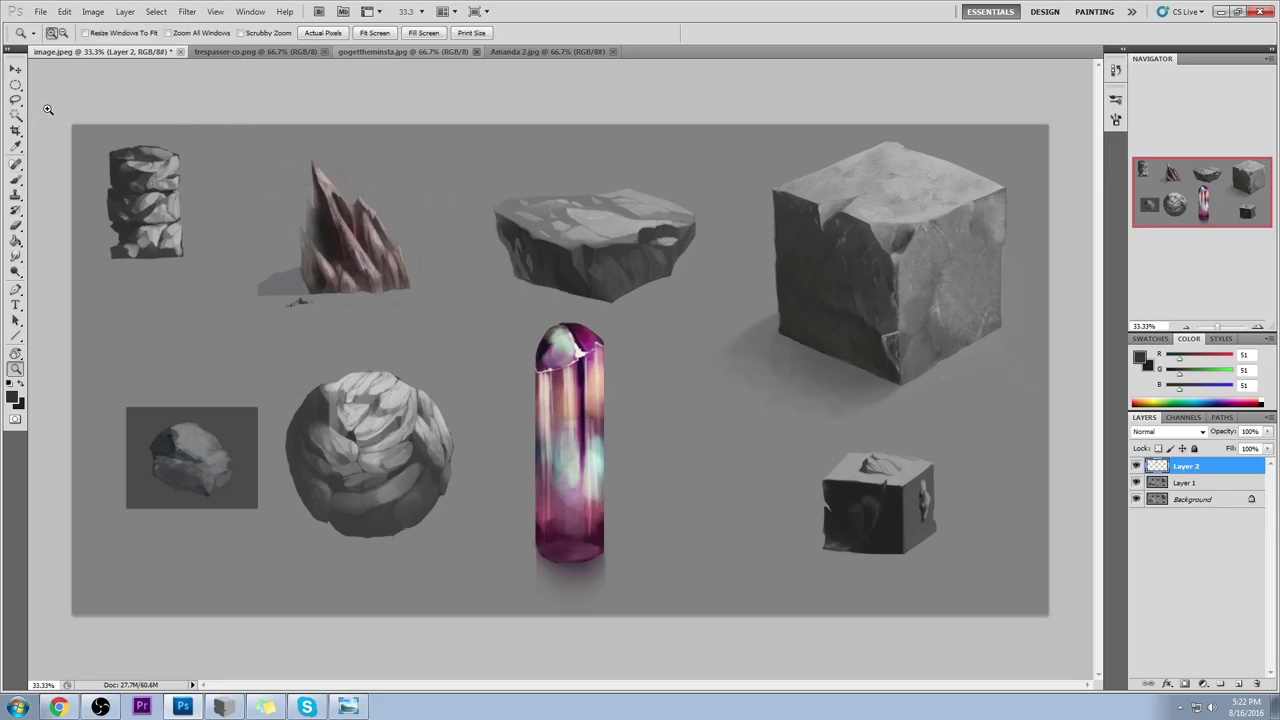
pyautogui.click(20, 115)
pyautogui.click(325, 187)
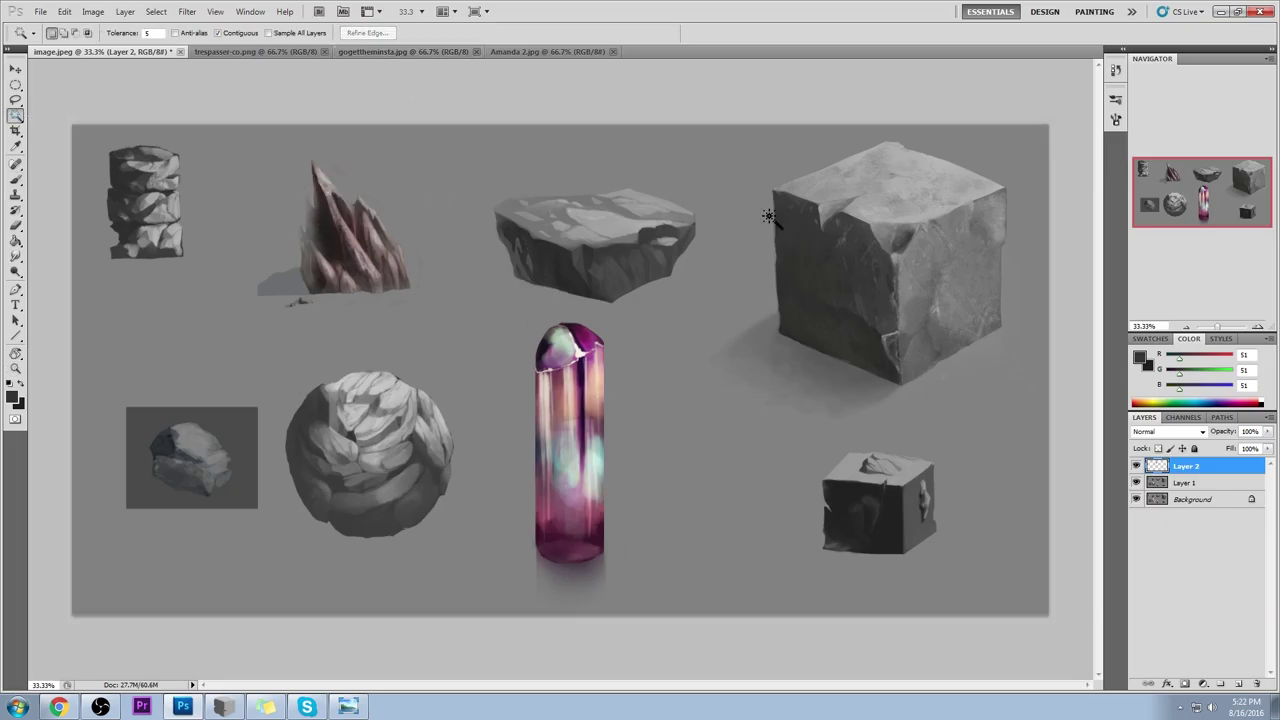
pyautogui.rightClick(1185, 467)
pyautogui.click(1220, 441)
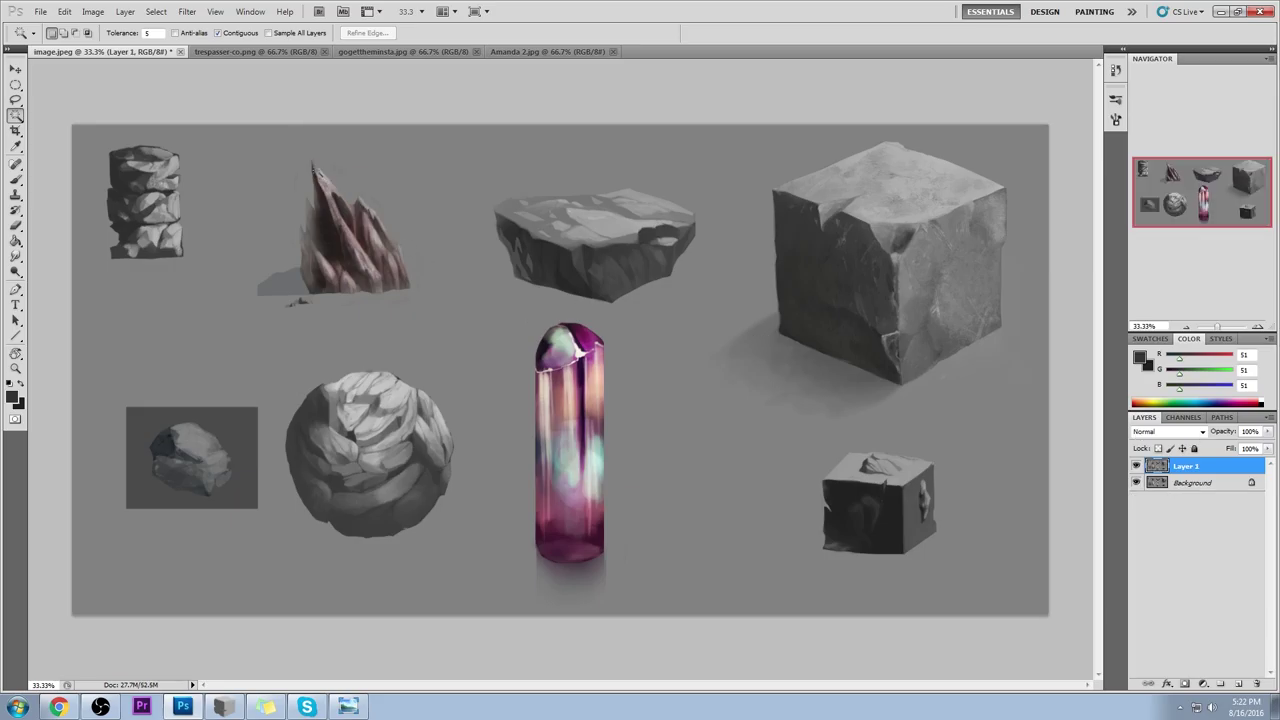
# Step: Invert the background selection to isolate the studies and darken the spiky rock's left side with a sampled dark brown
pyautogui.press('m')
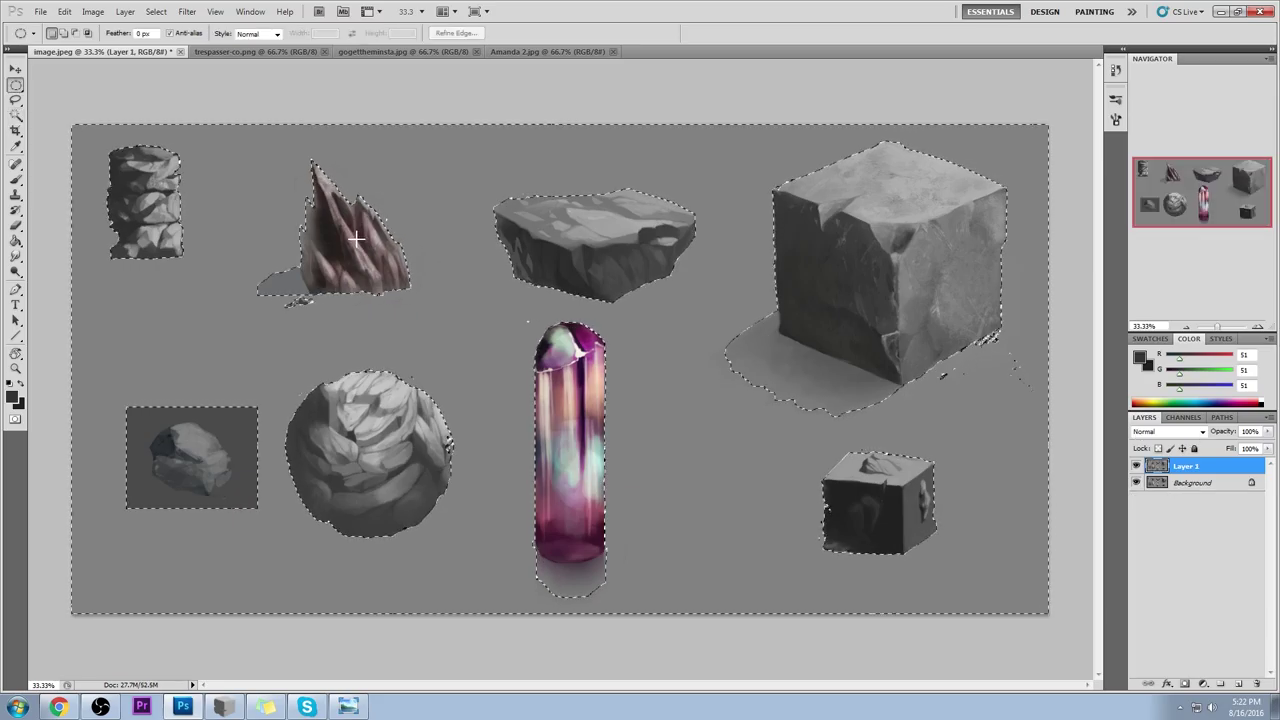
pyautogui.rightClick(420, 232)
pyautogui.click(458, 256)
pyautogui.press('b')
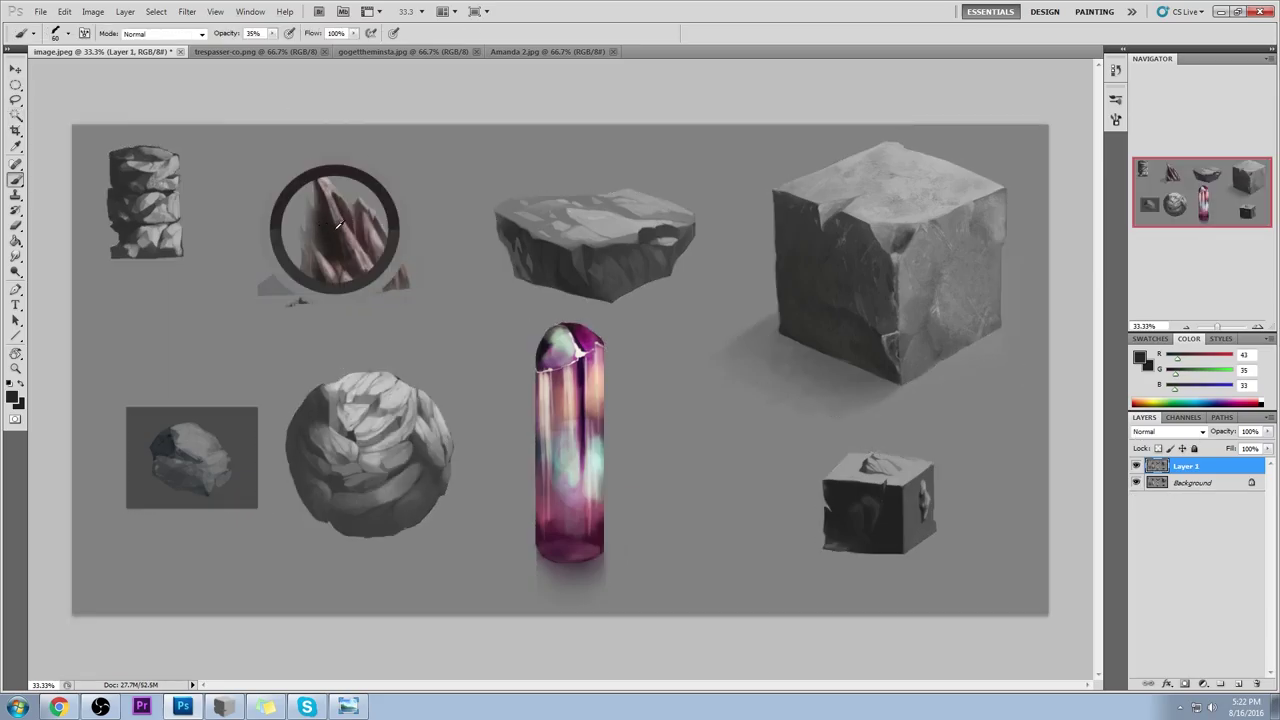
pyautogui.moveTo(338, 225)
pyautogui.mouseDown()
pyautogui.moveTo(310, 177)
pyautogui.moveTo(319, 214)
pyautogui.mouseUp()
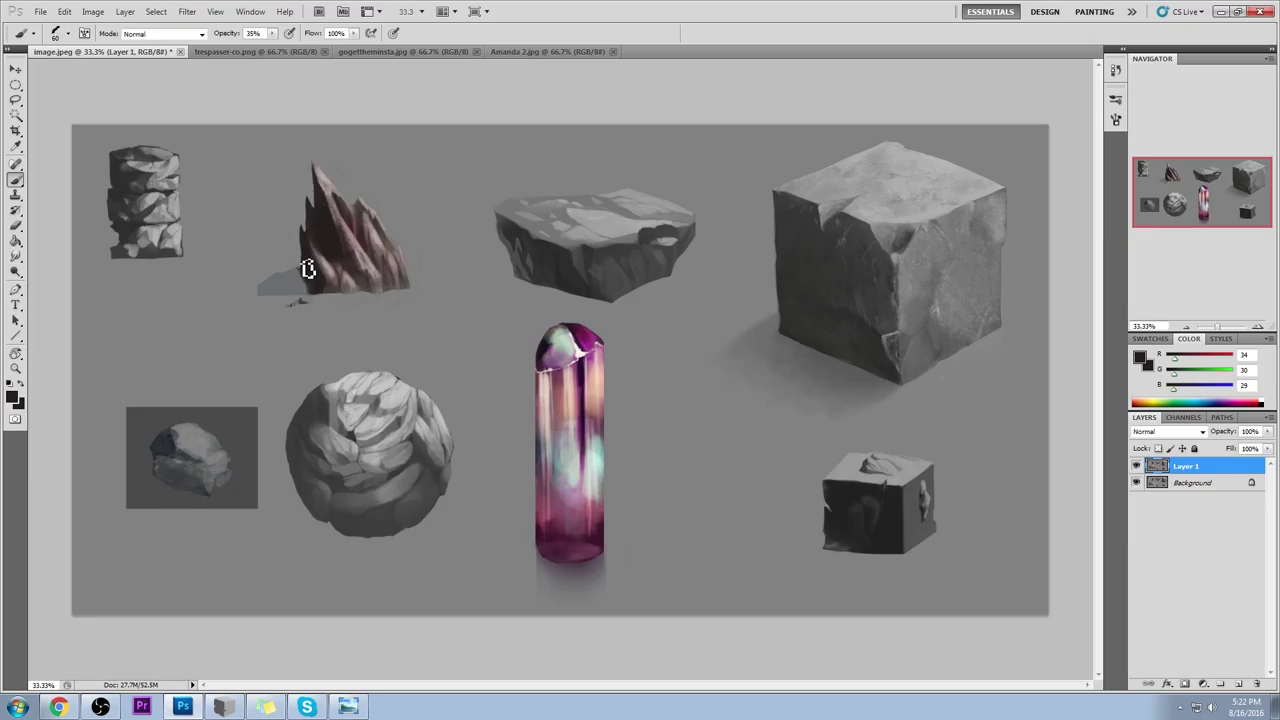
# Step: Try dark strokes at the spiky rock's base beside its cast shadow, and undo them
pyautogui.moveTo(308, 268)
pyautogui.mouseDown()
pyautogui.moveTo(276, 298)
pyautogui.moveTo(304, 269)
pyautogui.moveTo(262, 296)
pyautogui.moveTo(308, 291)
pyautogui.mouseUp()
pyautogui.hotkey('ctrl', 'alt', 'z')
pyautogui.hotkey('ctrl', 'alt', 'z')
pyautogui.hotkey('ctrl', 'alt', 'z')
pyautogui.hotkey('ctrl', 'alt', 'z')
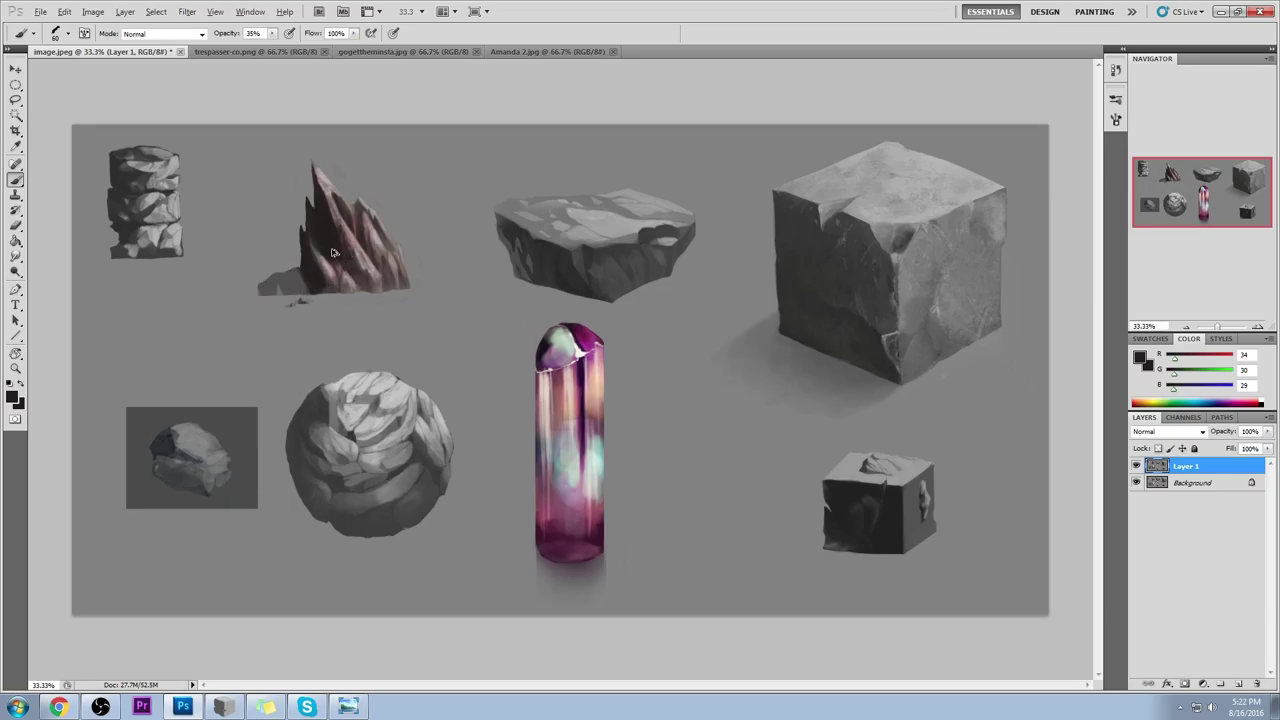
# Step: Outline several angular facets on the spiky rock's dark left side with the Lasso, and hide the selection edges
pyautogui.press('z')
pyautogui.click(379, 190)
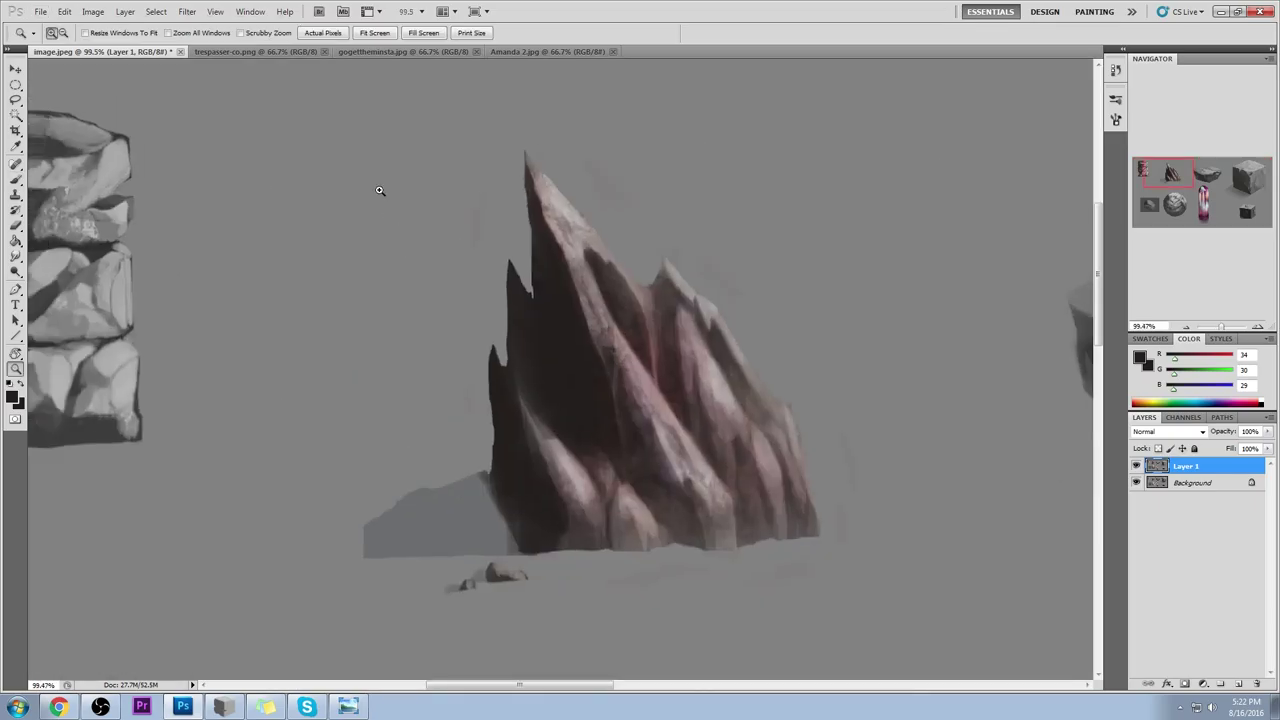
pyautogui.press('b')
pyautogui.press('l')
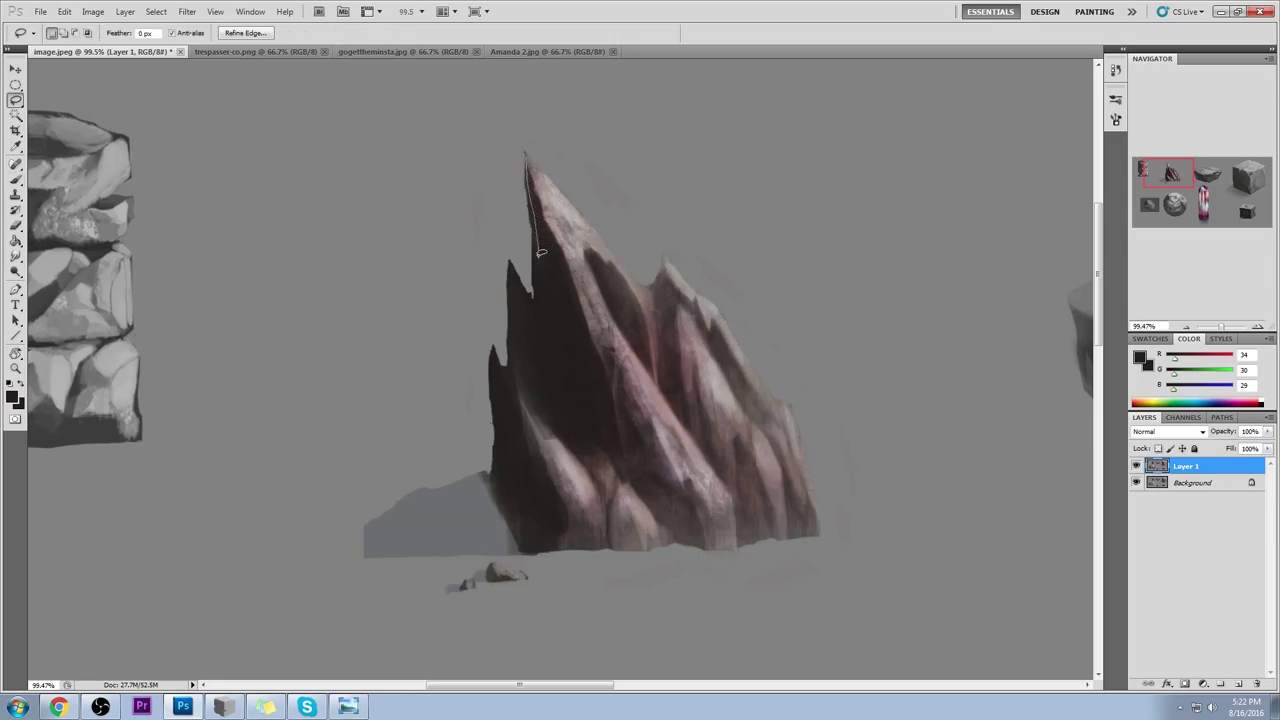
pyautogui.moveTo(524, 154); pyautogui.dragTo(518, 207)
pyautogui.moveTo(533, 172); pyautogui.dragTo(524, 150)
pyautogui.moveTo(509, 262)
pyautogui.mouseDown()
pyautogui.moveTo(522, 343)
pyautogui.moveTo(510, 365)
pyautogui.moveTo(507, 254)
pyautogui.mouseUp()
pyautogui.moveTo(503, 338)
pyautogui.mouseDown()
pyautogui.moveTo(517, 368)
pyautogui.moveTo(508, 345)
pyautogui.moveTo(493, 350)
pyautogui.moveTo(510, 503)
pyautogui.moveTo(474, 428)
pyautogui.moveTo(484, 336)
pyautogui.moveTo(536, 339)
pyautogui.moveTo(568, 398)
pyautogui.moveTo(536, 369)
pyautogui.moveTo(517, 371)
pyautogui.moveTo(539, 343)
pyautogui.moveTo(560, 366)
pyautogui.moveTo(543, 309)
pyautogui.moveTo(517, 411)
pyautogui.moveTo(515, 371)
pyautogui.moveTo(507, 466)
pyautogui.moveTo(530, 526)
pyautogui.moveTo(528, 440)
pyautogui.mouseUp()
pyautogui.hotkey('ctrl', 'h')
# Step: Sample the background grey, set the brush opacity to 17% and size to 175 px, and lighten the selected facets on the spiky rock
pyautogui.press('b')
pyautogui.keyDown('alt'); pyautogui.click(357, 125); pyautogui.keyUp('alt')
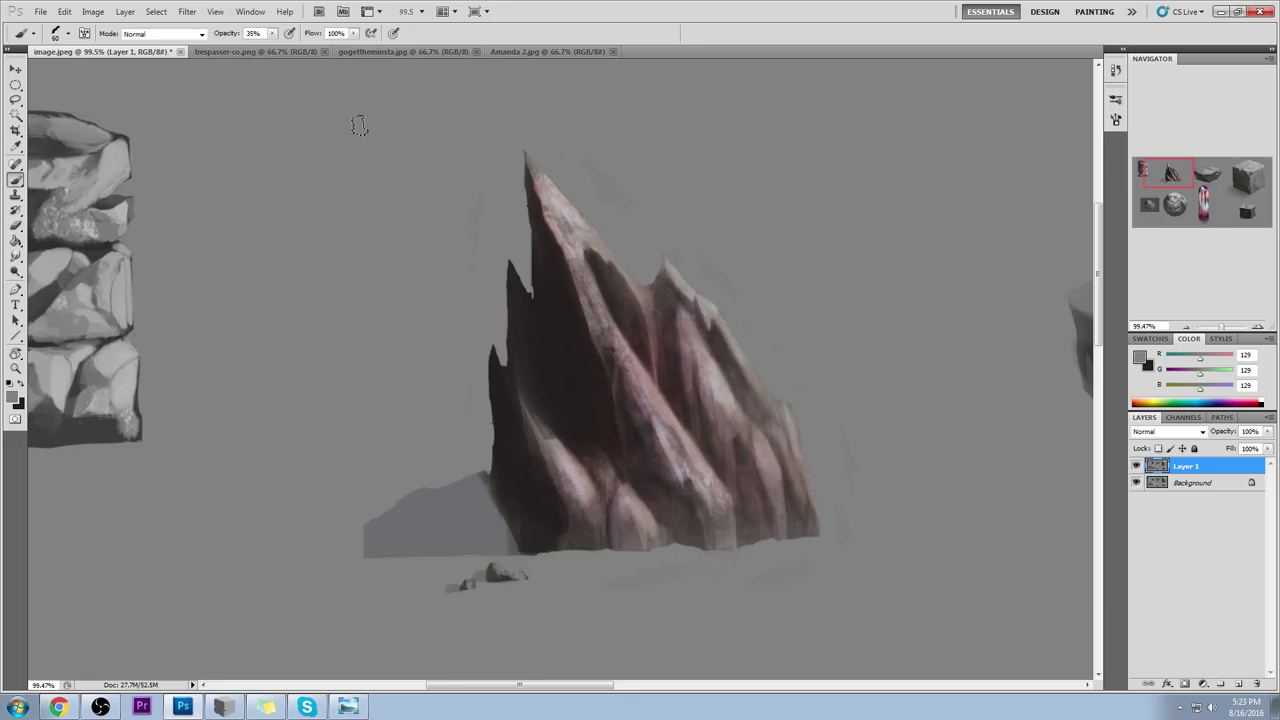
pyautogui.click(272, 33)
pyautogui.click(459, 137)
pyautogui.press(']')
pyautogui.press(']')
pyautogui.press(']')
pyautogui.press(']')
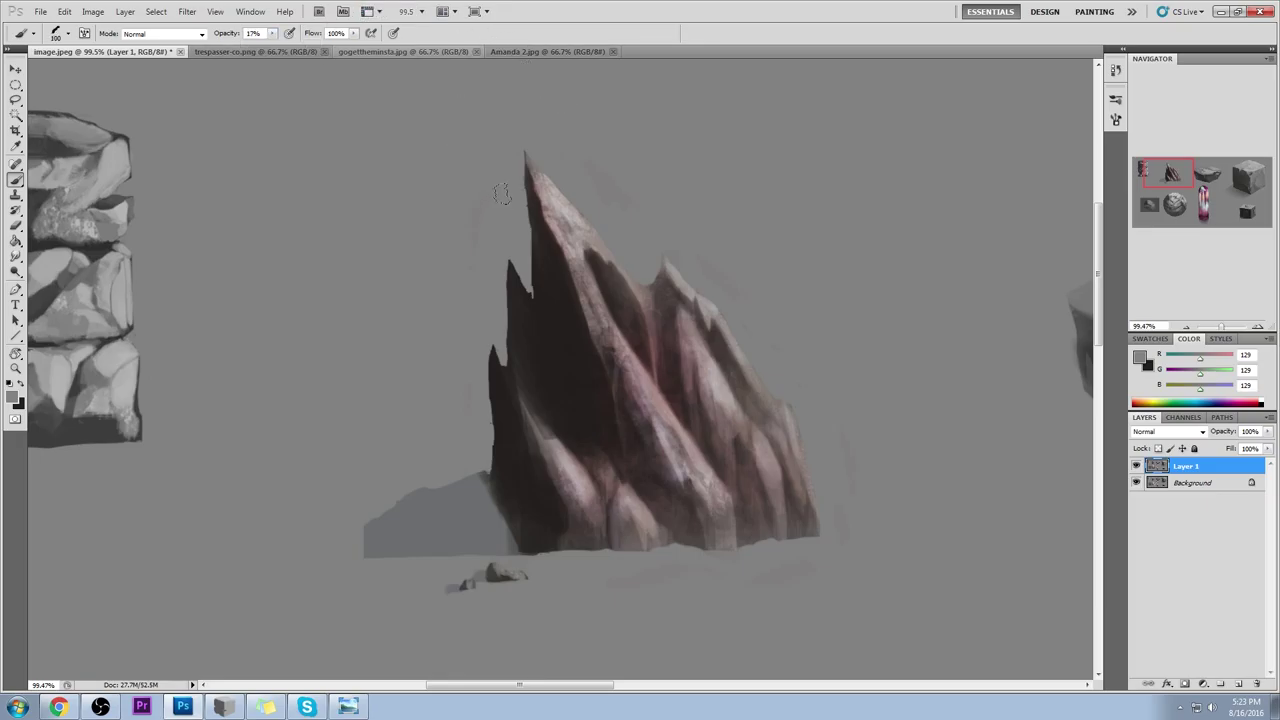
pyautogui.moveTo(501, 125); pyautogui.dragTo(560, 520)
pyautogui.moveTo(483, 183); pyautogui.dragTo(630, 553)
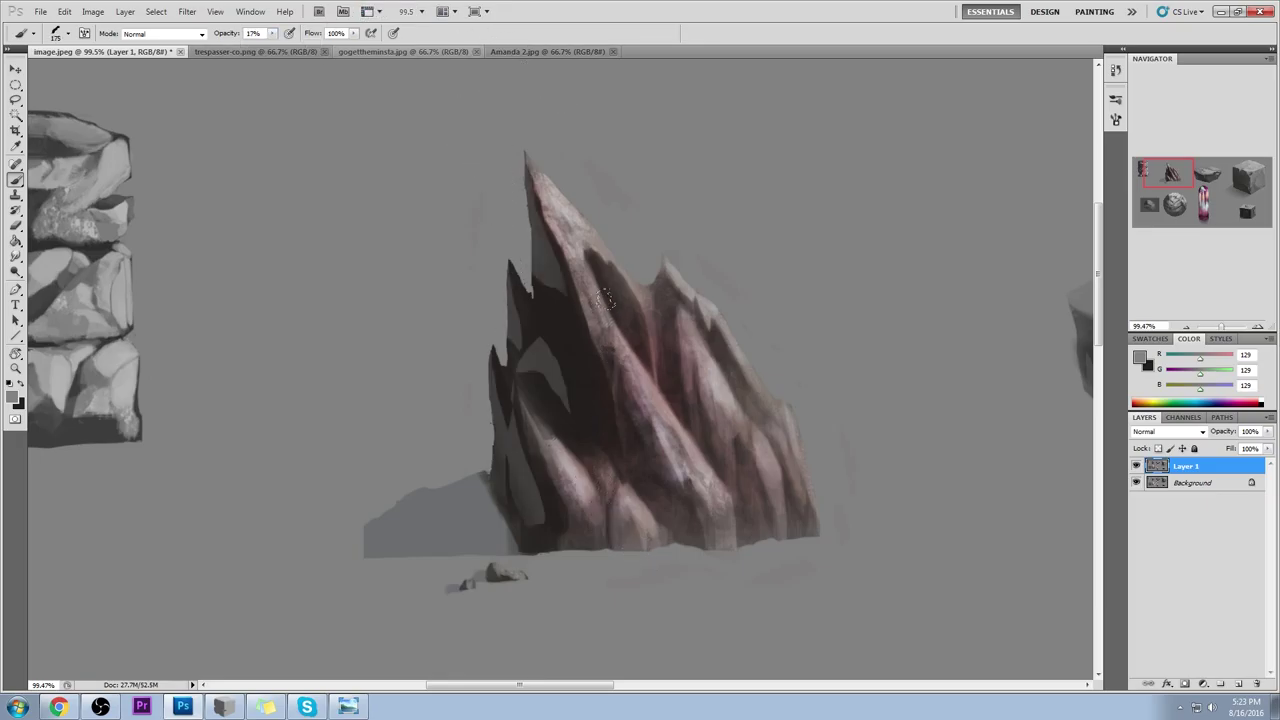
pyautogui.hotkey('ctrl', '0')
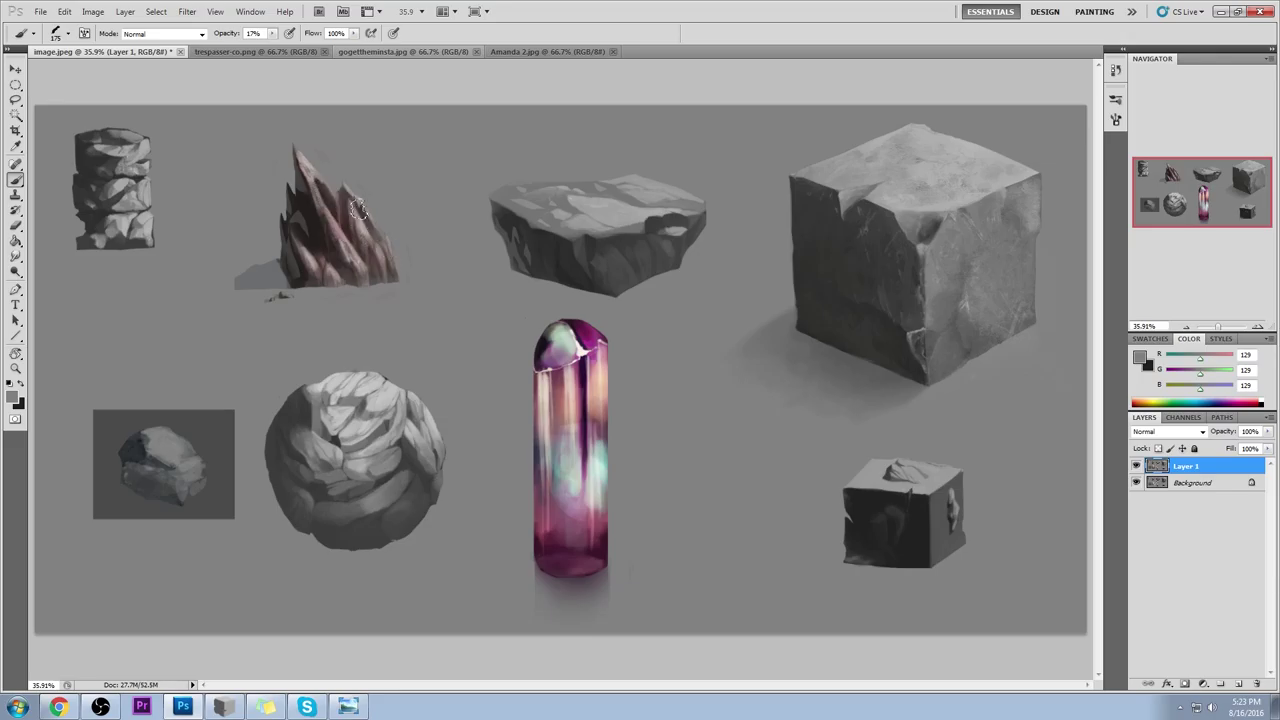
# Step: Brush faint grey over the spiky rock's shadow side on a new layer, deselect, and erase parts of the haze
pyautogui.click(1238, 683)
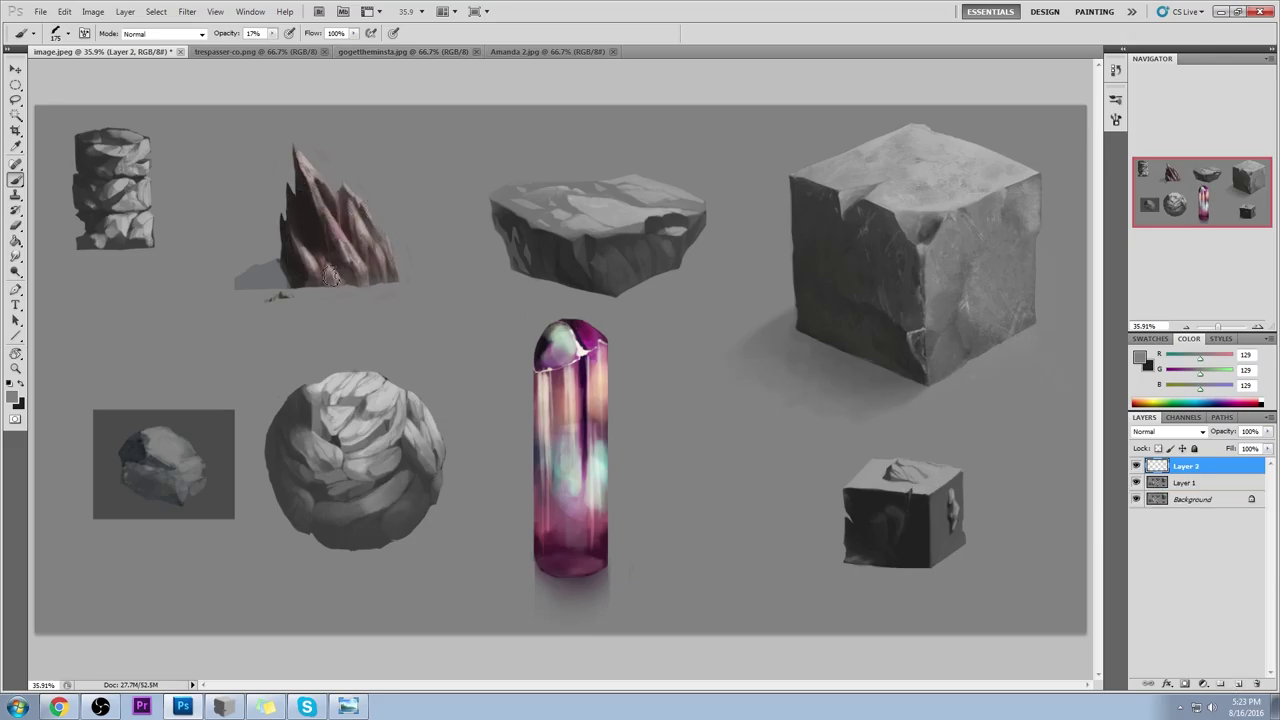
pyautogui.moveTo(298, 218); pyautogui.dragTo(288, 275)
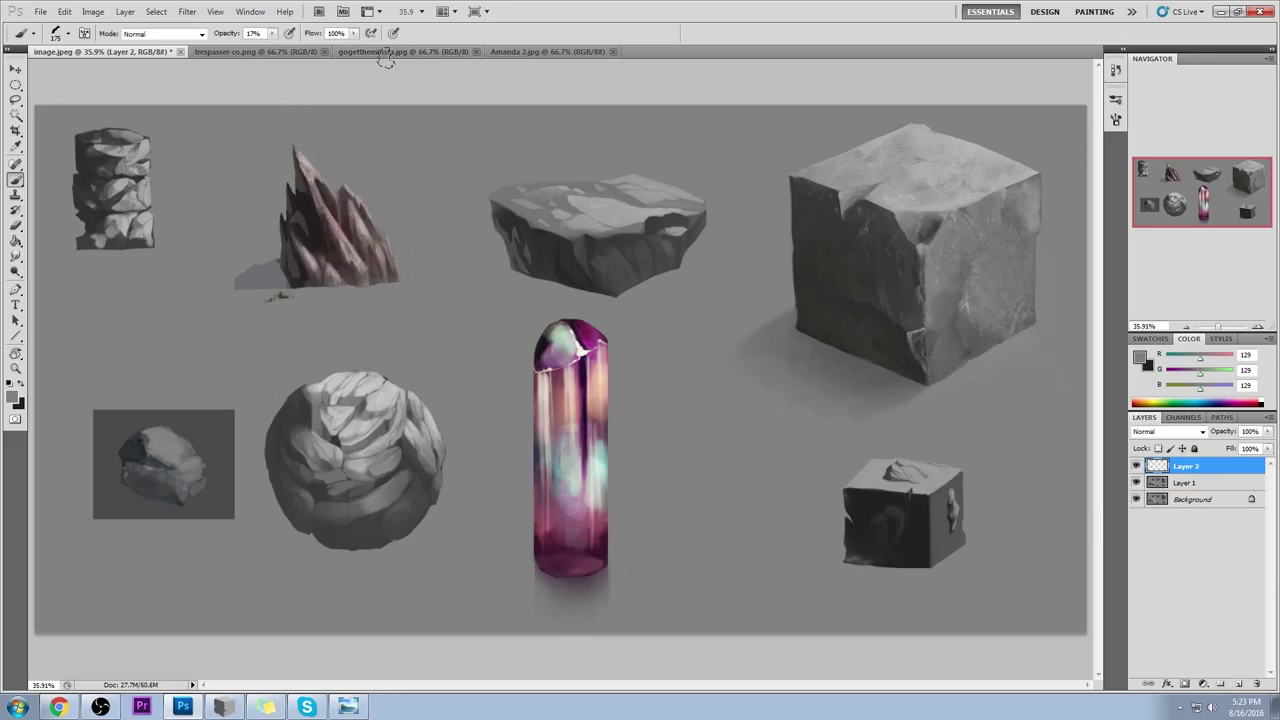
pyautogui.press('m')
pyautogui.rightClick(322, 222)
pyautogui.click(358, 231)
pyautogui.press('e')
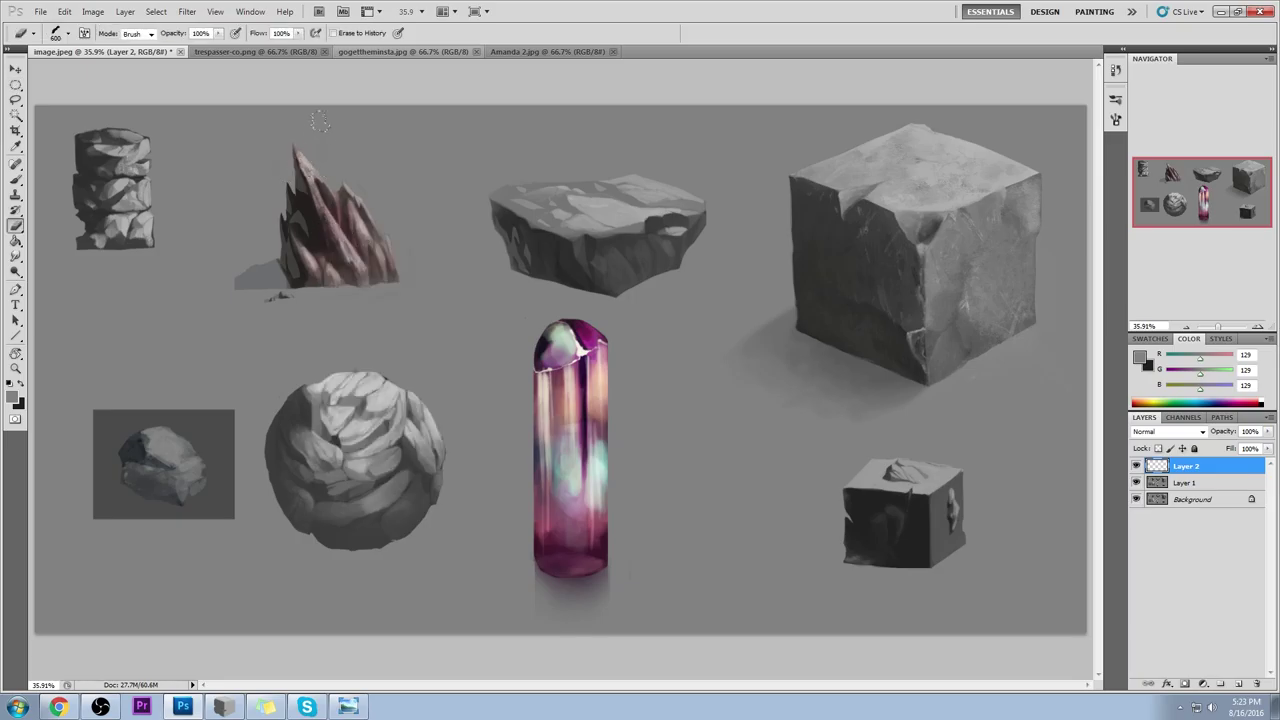
pyautogui.moveTo(322, 157)
pyautogui.mouseDown()
pyautogui.moveTo(311, 228)
pyautogui.moveTo(308, 211)
pyautogui.moveTo(327, 263)
pyautogui.mouseUp()
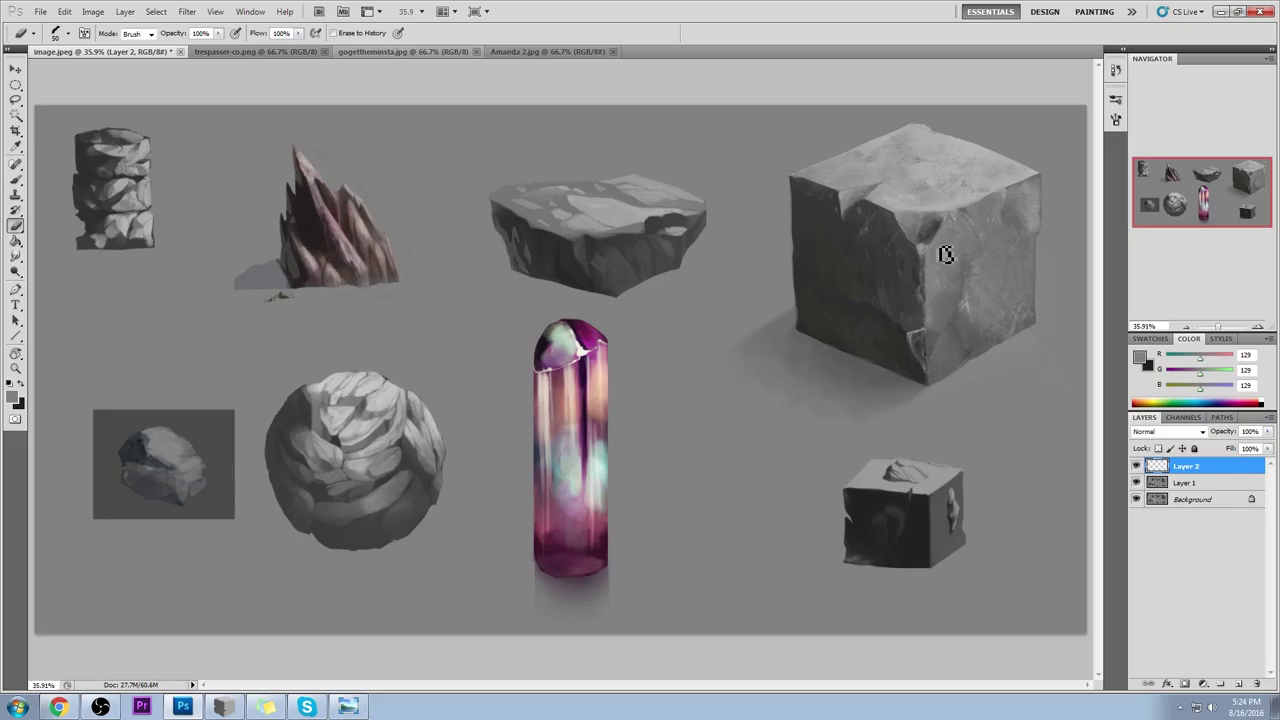
# Step: Try filling a new layer with solid black using the Paint Bucket, and undo the fill
pyautogui.click(1239, 684)
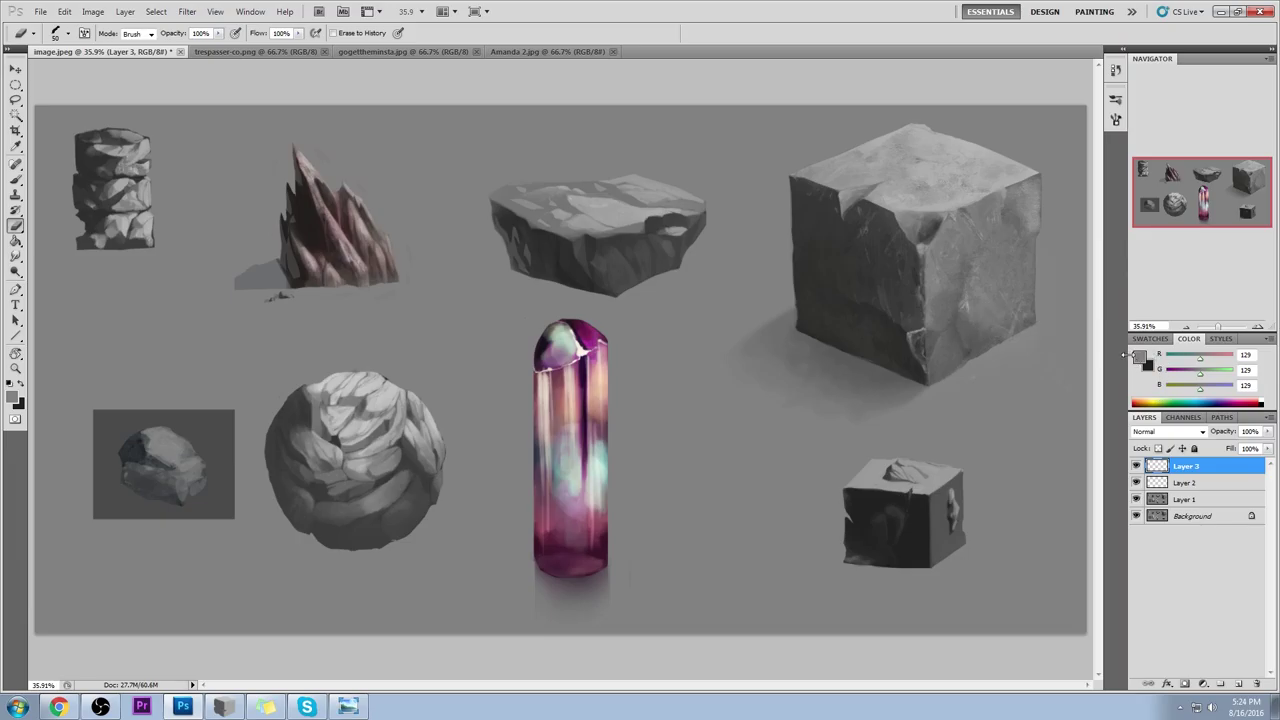
pyautogui.click(1139, 357)
pyautogui.click(905, 412)
pyautogui.click(1203, 226)
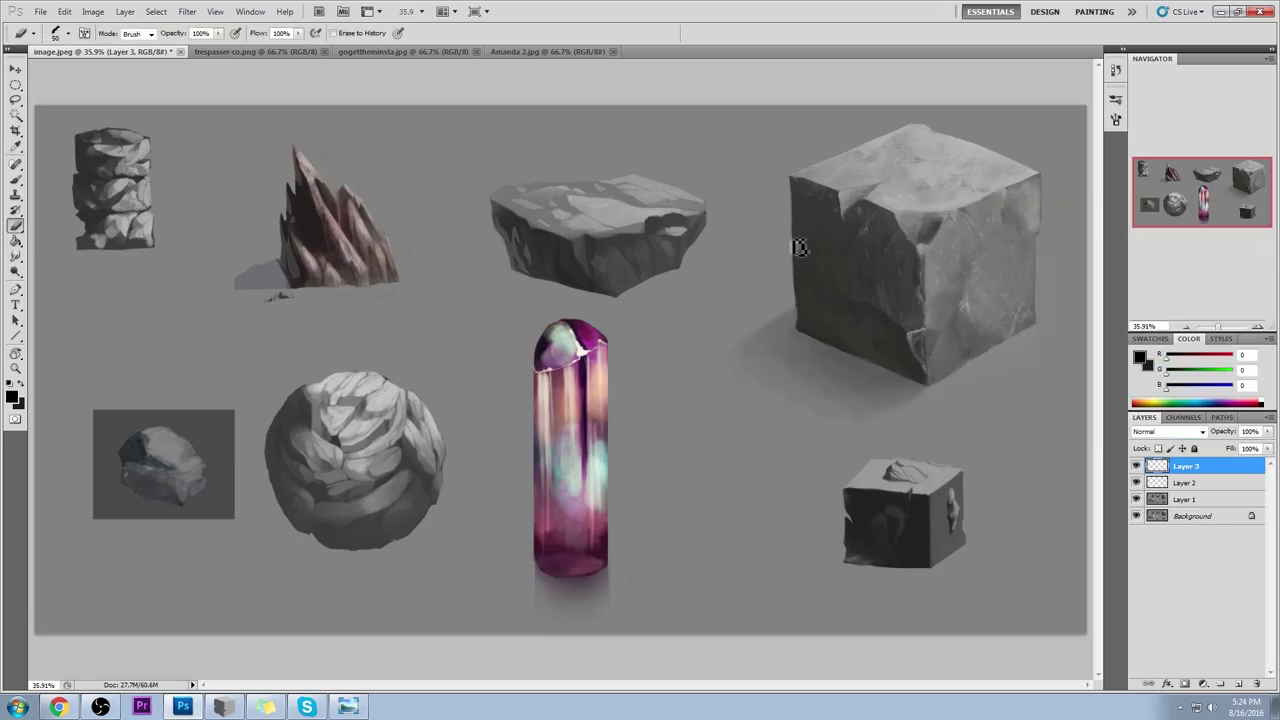
pyautogui.press('g')
pyautogui.click(708, 347)
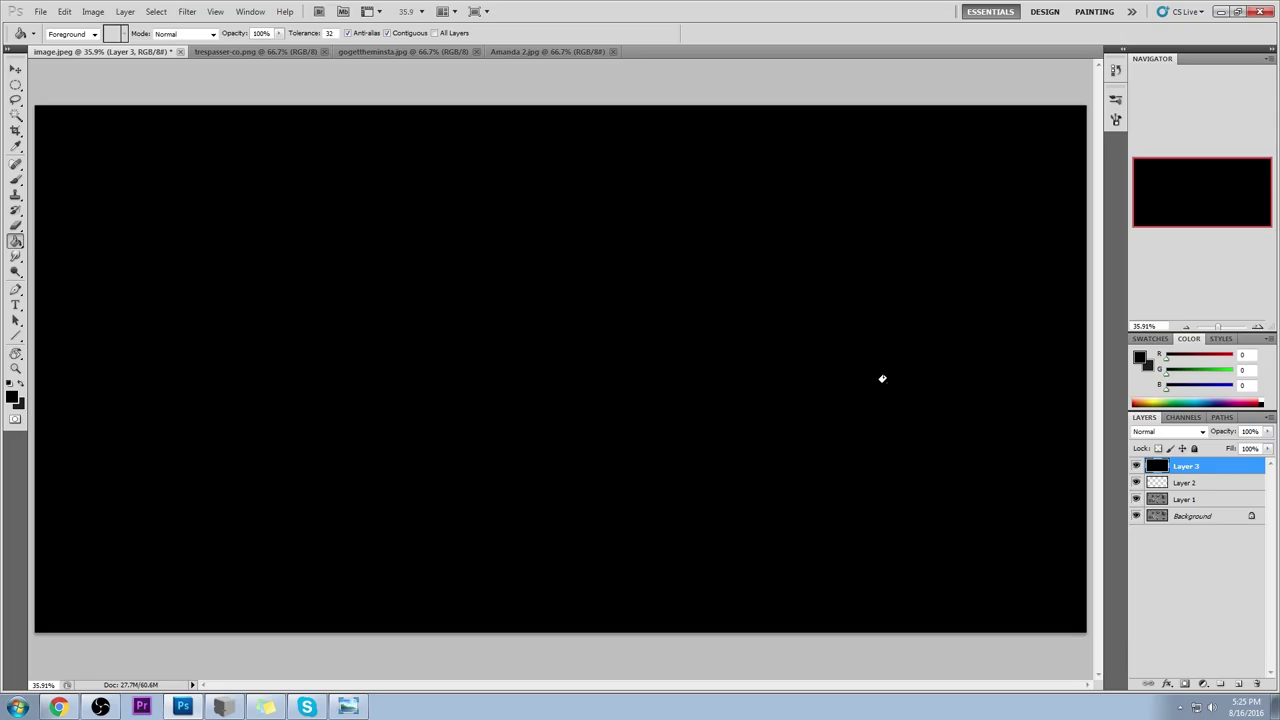
pyautogui.hotkey('ctrl', 'z')
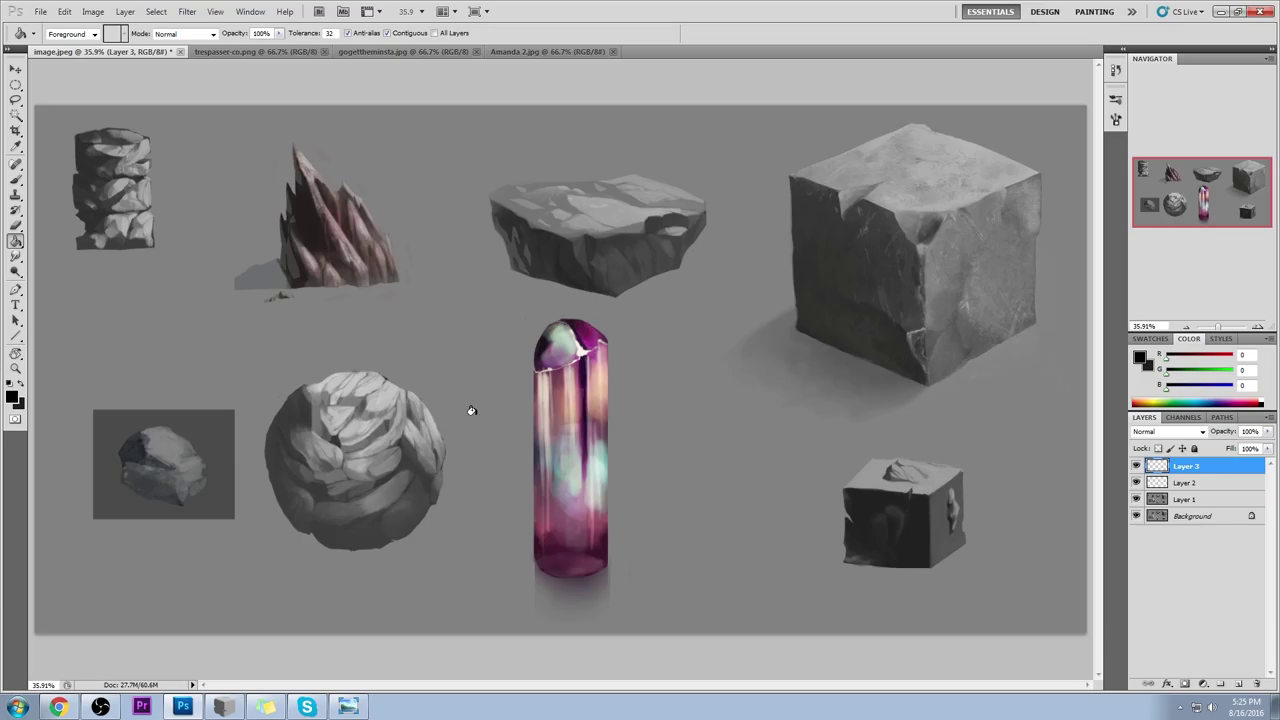
# Step: Merge Layer 2 and Layer 3 down into Layer 1, and clear the Magic Wand selection
pyautogui.click(20, 112)
pyautogui.click(921, 528)
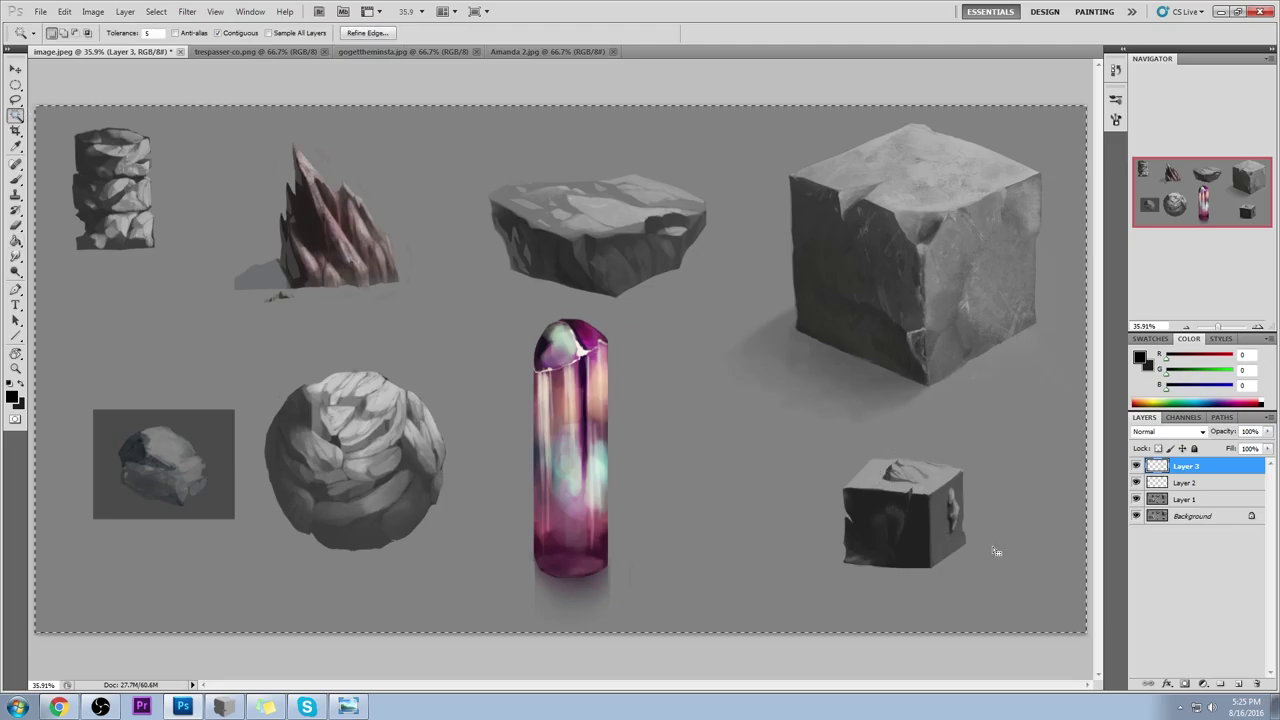
pyautogui.rightClick(1198, 482)
pyautogui.click(1178, 512)
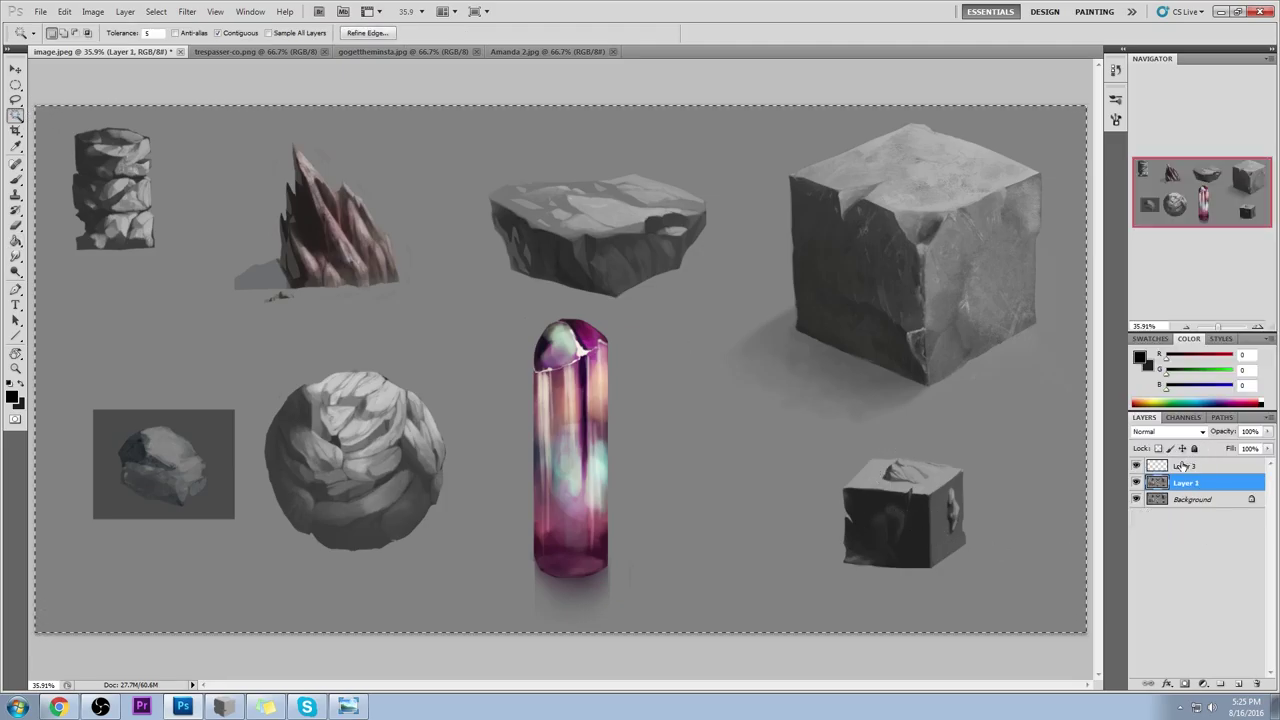
pyautogui.rightClick(1195, 468)
pyautogui.click(1178, 513)
pyautogui.click(936, 659)
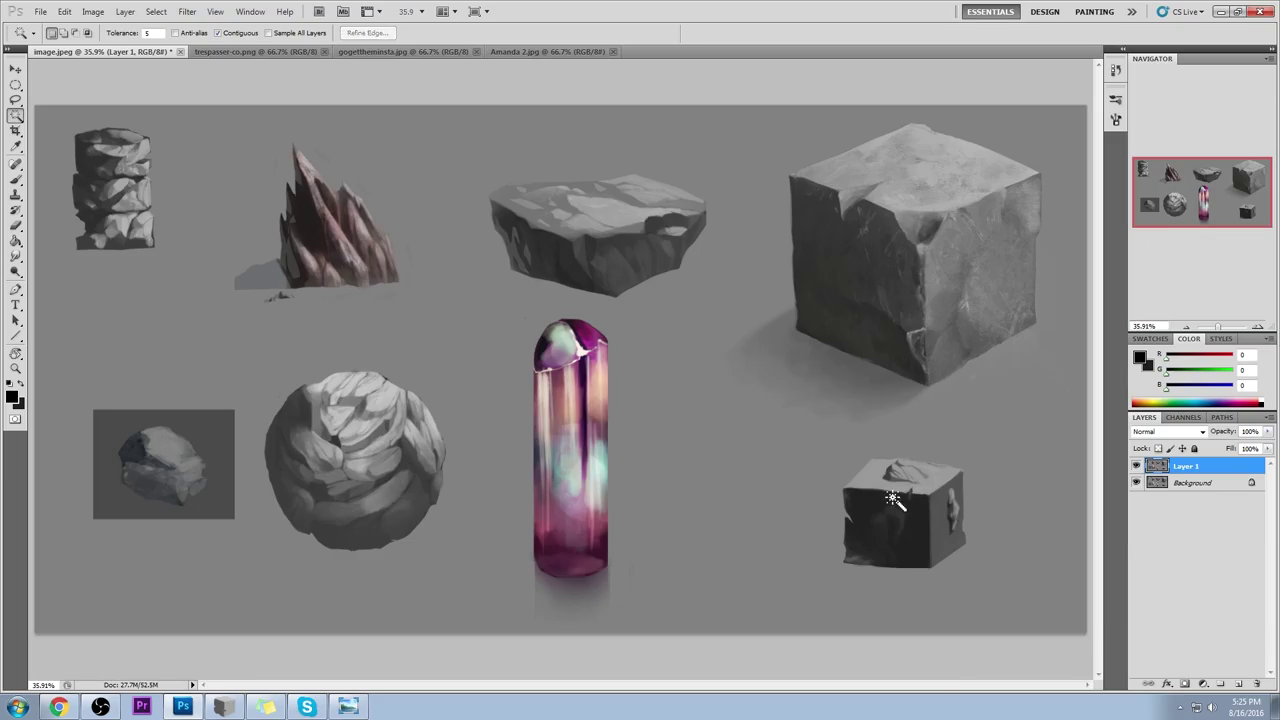
# Step: Select the small cube's entire dark front face with the Magic Wand, including its lighter patches, and hide the selection edges
pyautogui.press('z')
pyautogui.moveTo(762, 383); pyautogui.dragTo(987, 583)
pyautogui.press('b')
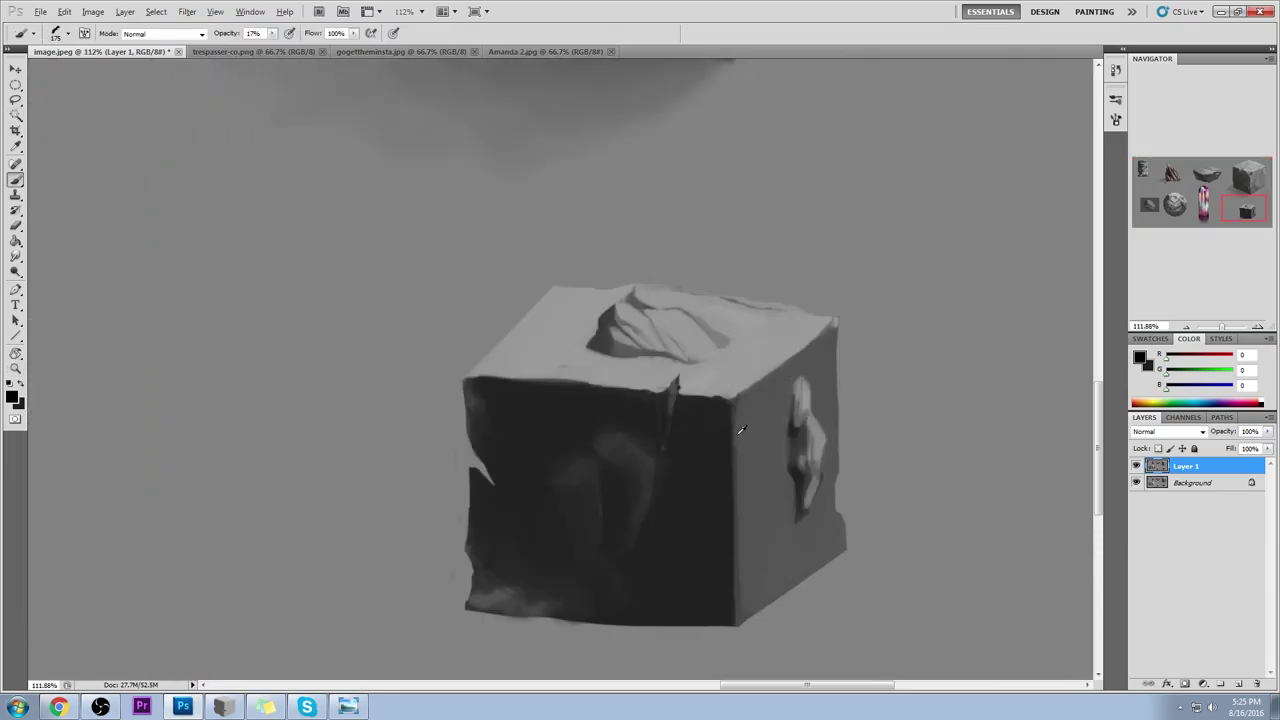
pyautogui.press('w')
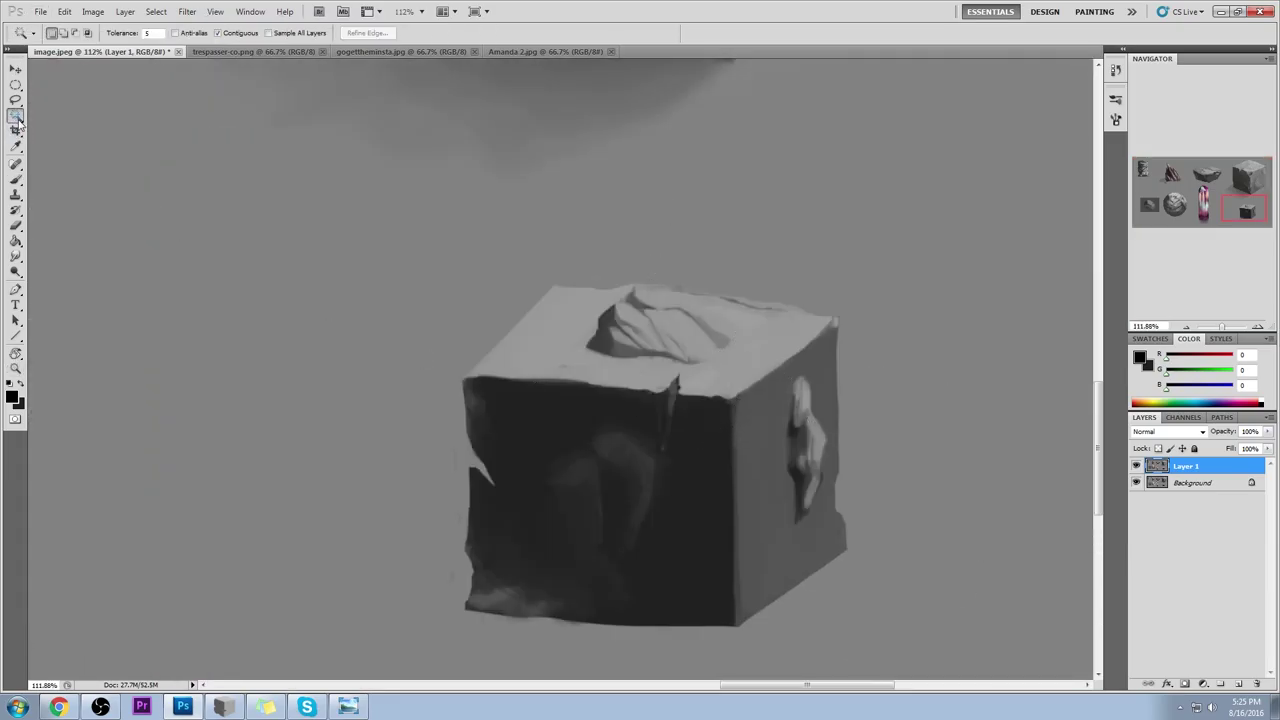
pyautogui.click(716, 470)
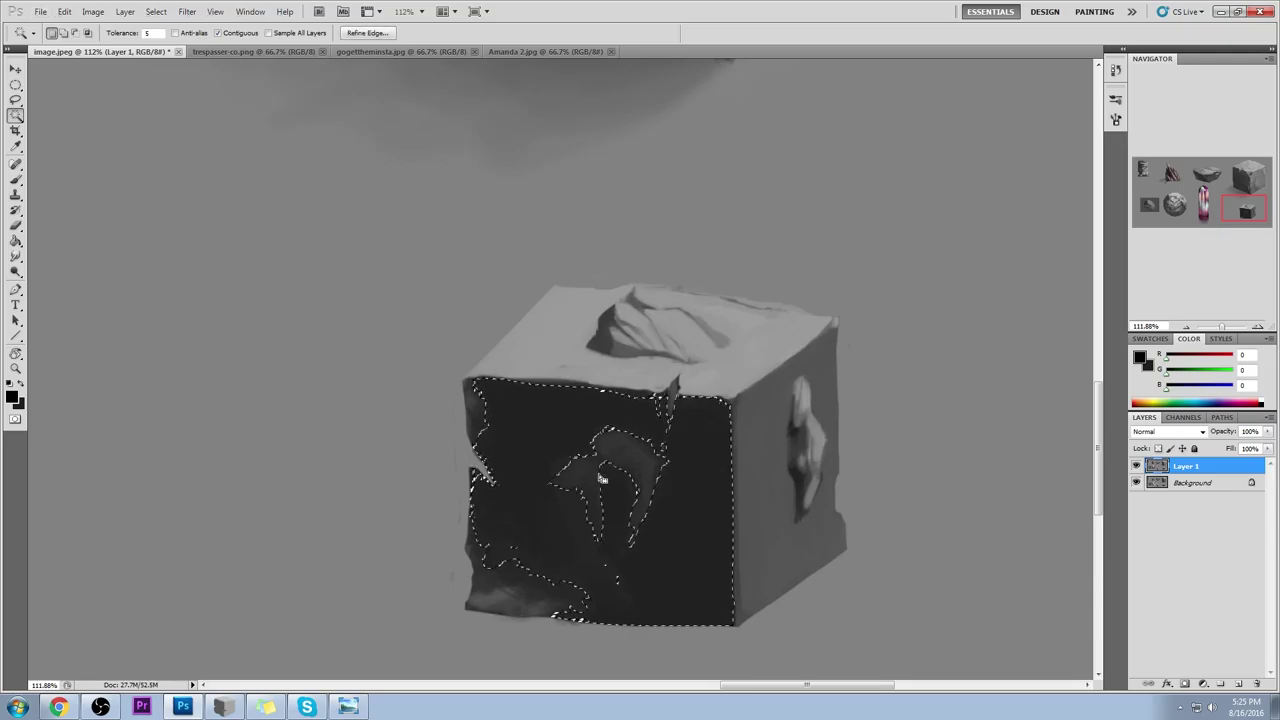
pyautogui.press('shift')
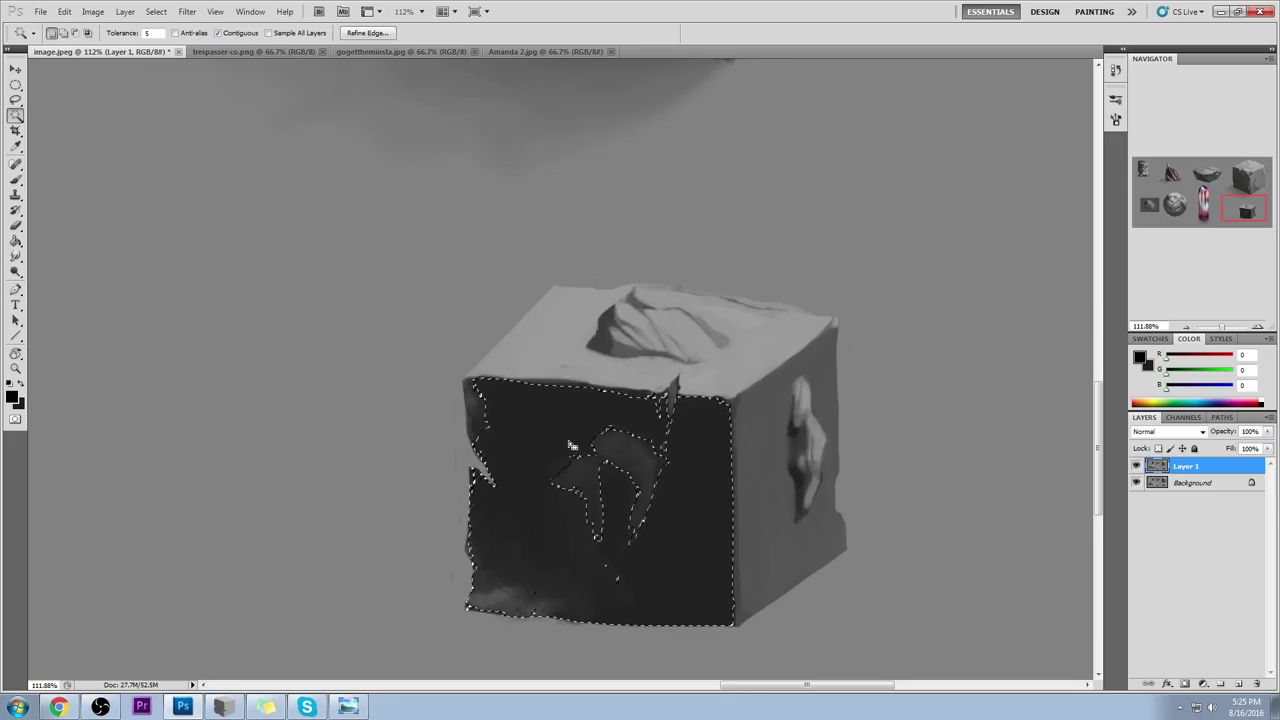
pyautogui.keyDown('shift'); pyautogui.click(655, 482); pyautogui.keyUp('shift')
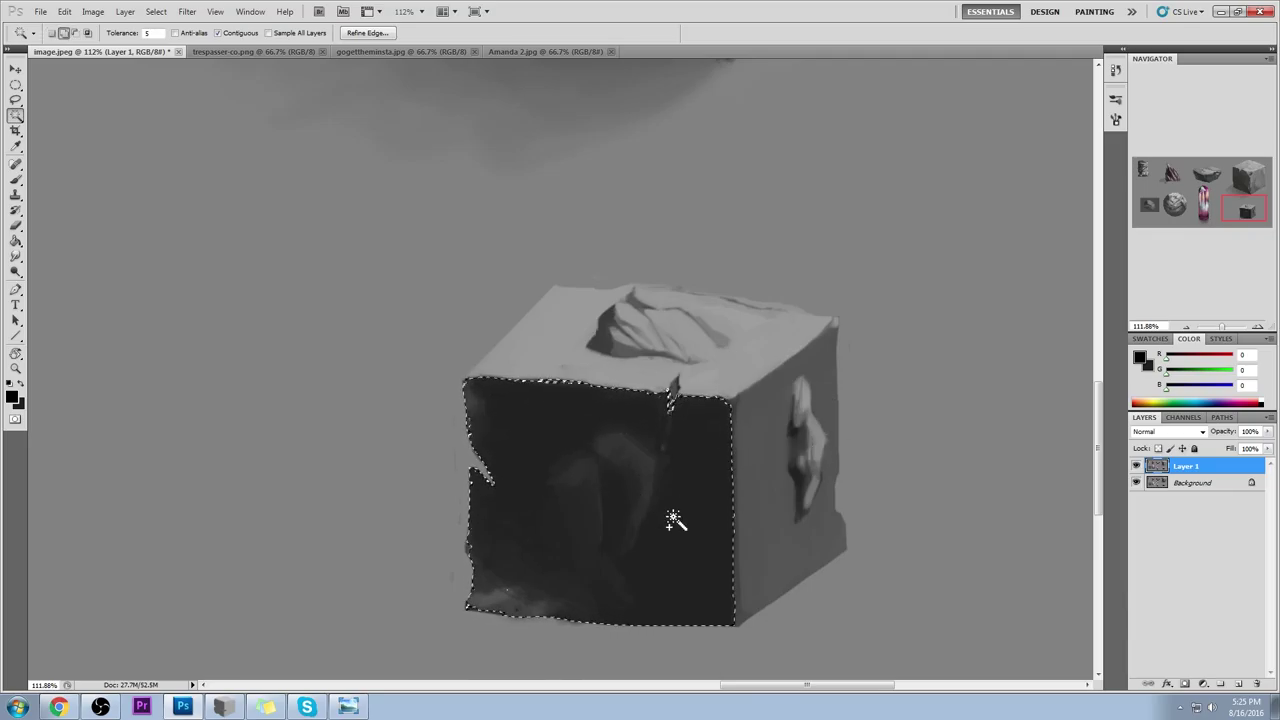
pyautogui.hotkey('ctrl', 'd')
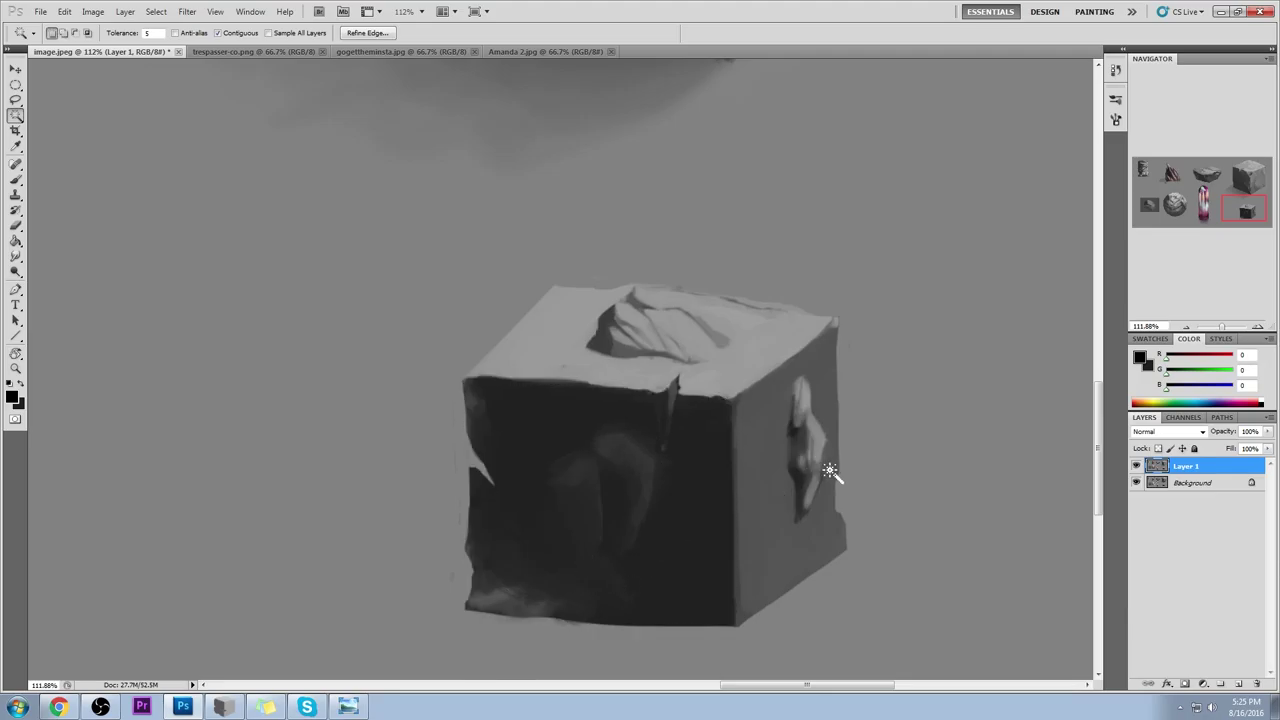
# Step: Lighten the small cube's selected front face with Hue/Saturation, setting Lightness to +16
pyautogui.hotkey('ctrl', 'u')
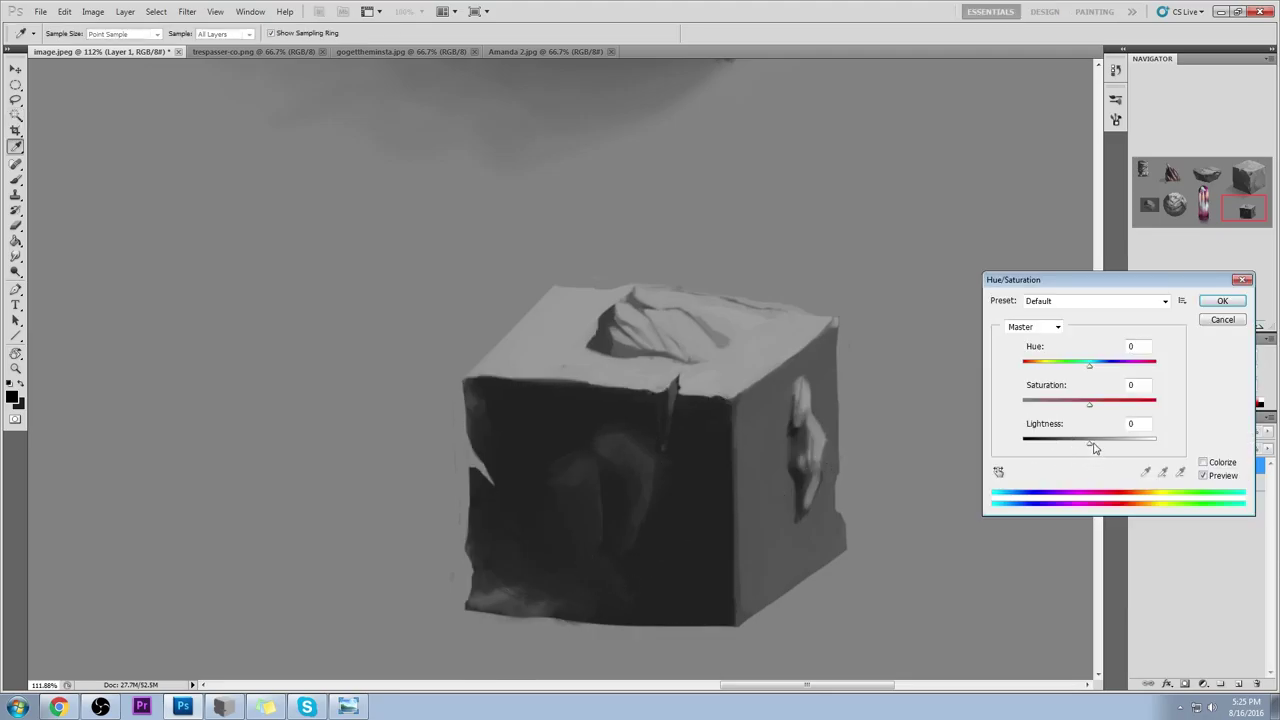
pyautogui.moveTo(1091, 446); pyautogui.dragTo(1103, 449)
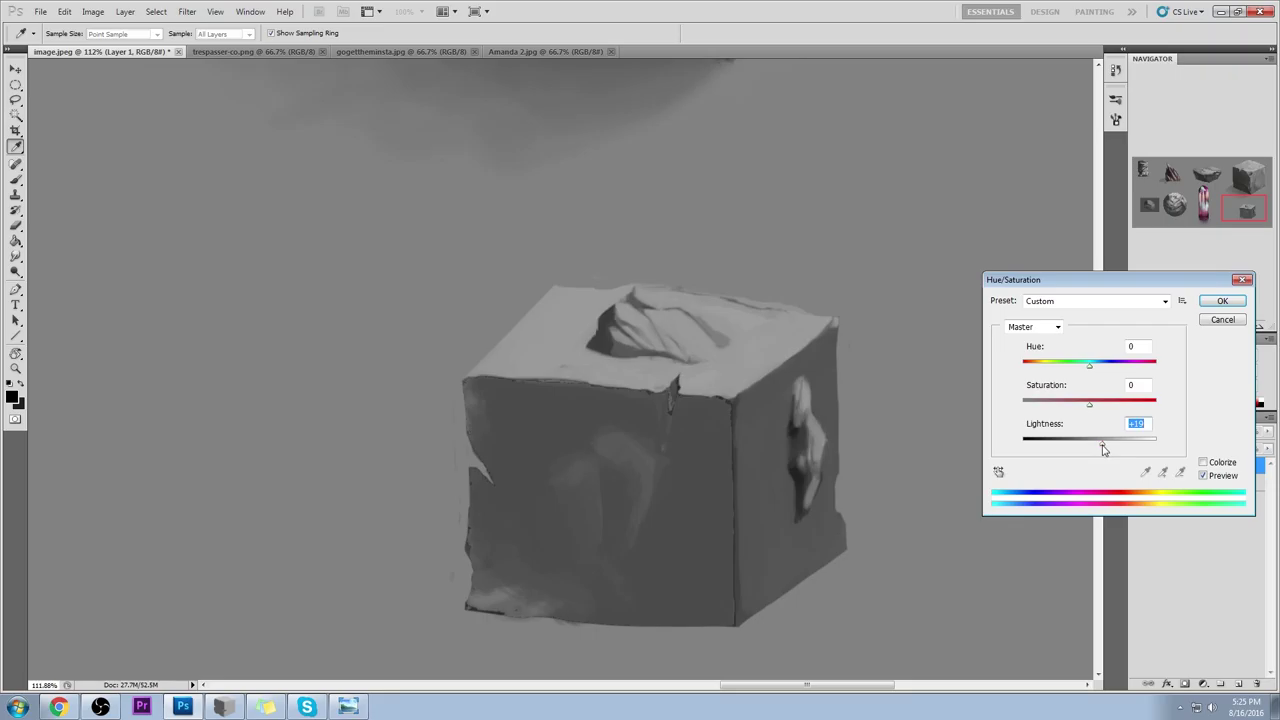
pyautogui.hotkey('ctrl', '0')
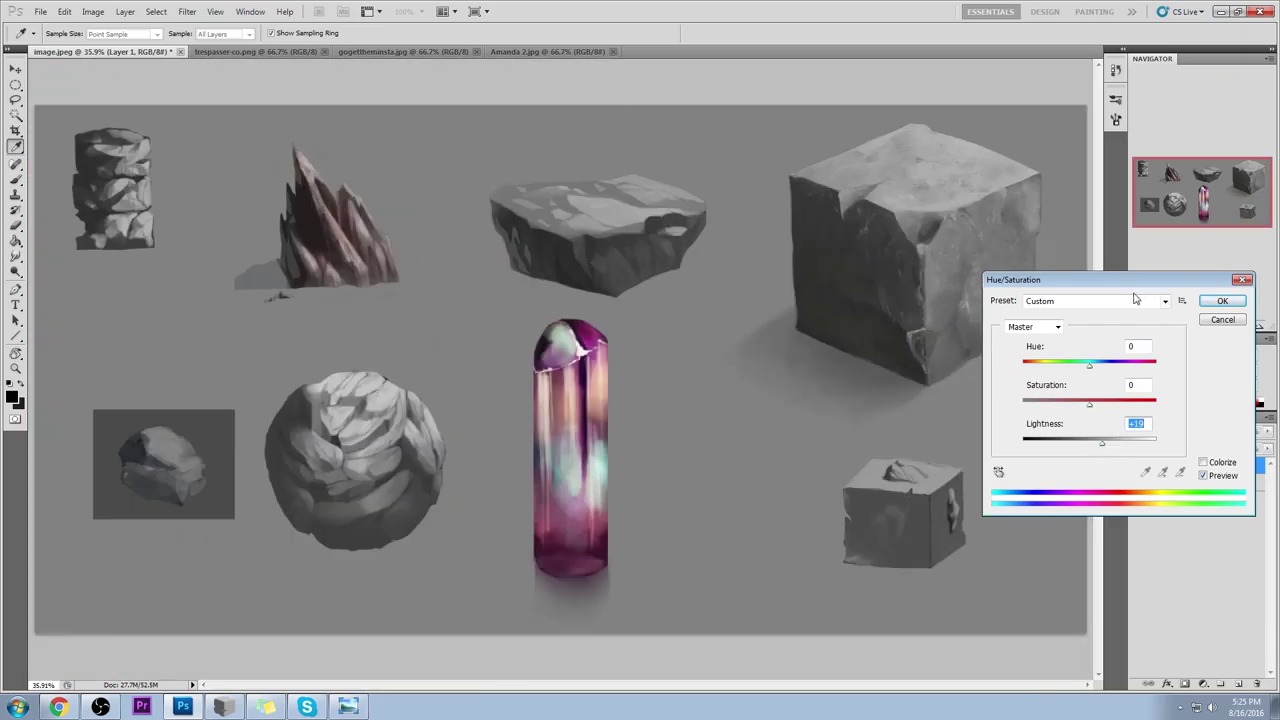
pyautogui.moveTo(1137, 281); pyautogui.dragTo(1178, 270)
pyautogui.write('0')
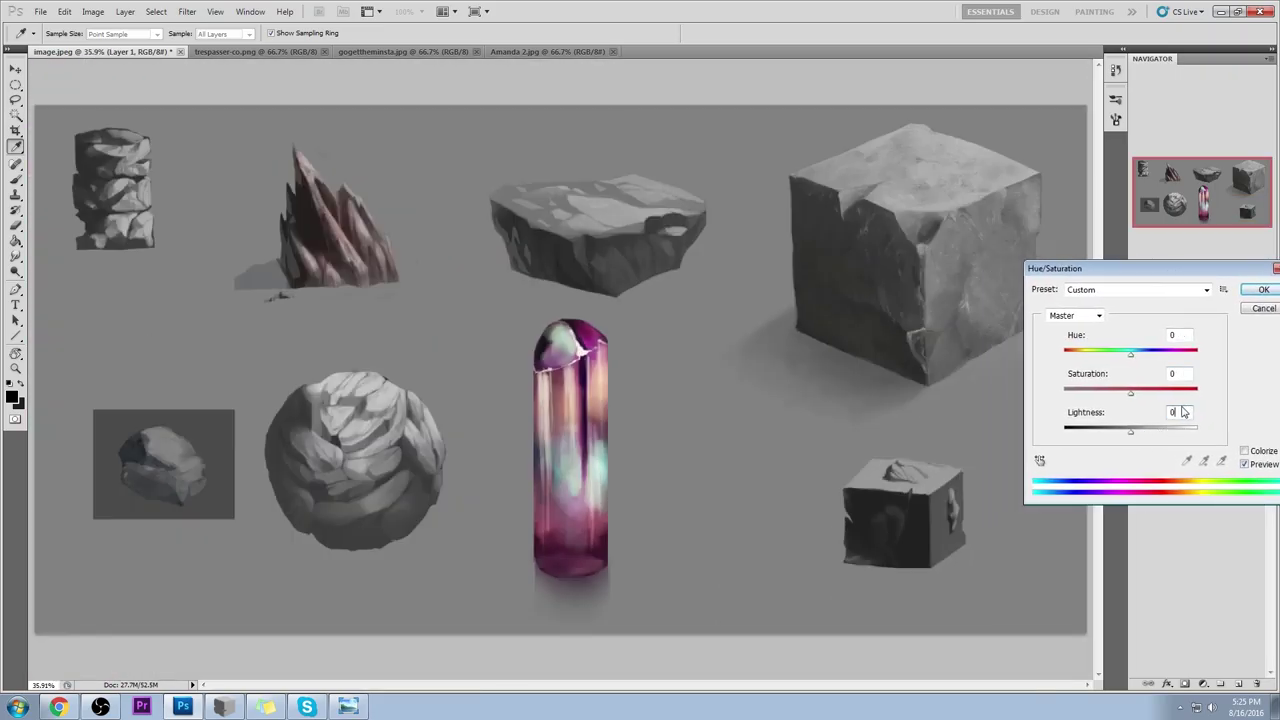
pyautogui.click(1131, 436)
pyautogui.moveTo(1133, 438); pyautogui.dragTo(1139, 438)
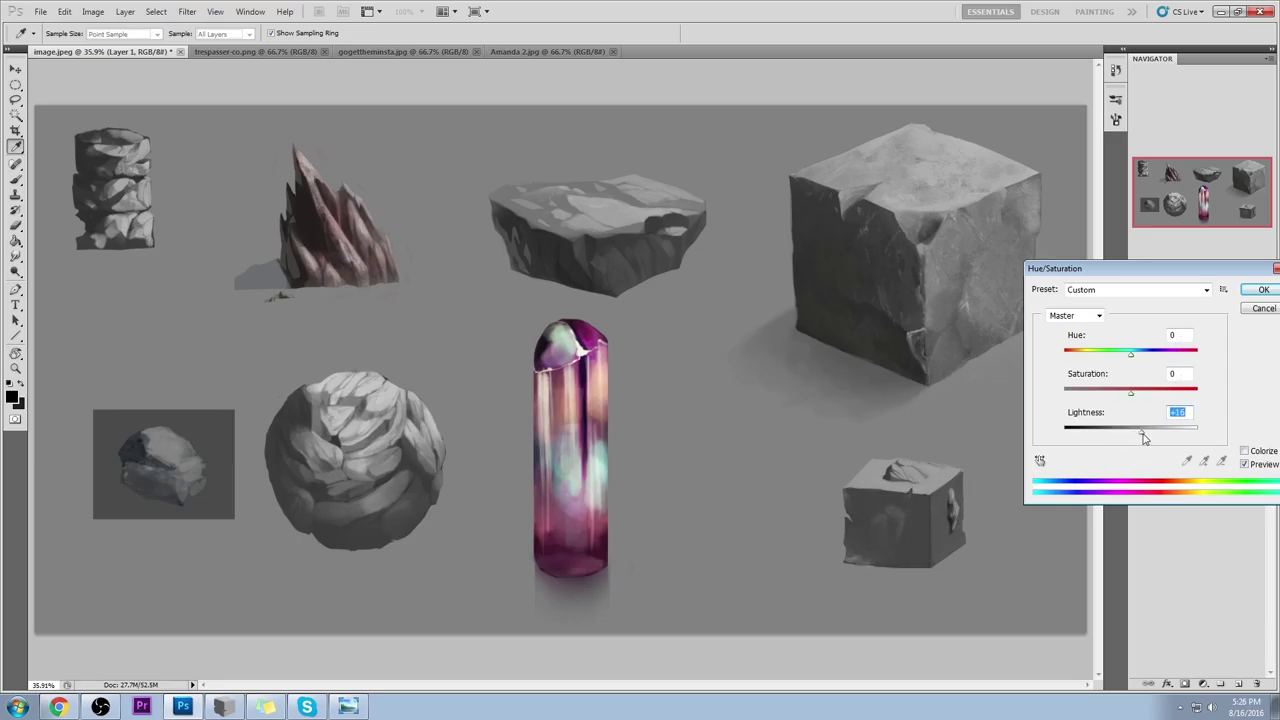
pyautogui.click(1261, 290)
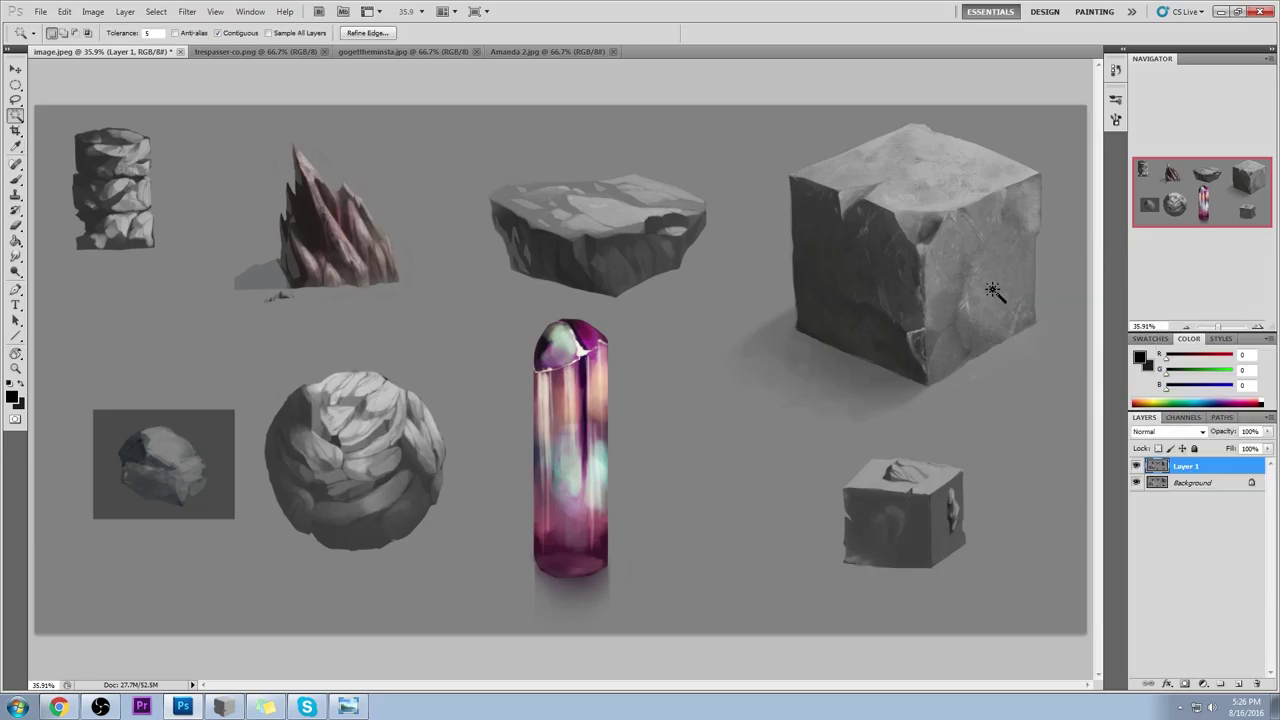
# Step: Choose the 2176 px textured brush and stamp faint texture over the large cube with a dark grey sampled from its shadow side
pyautogui.hotkey('ctrl', '-')
pyautogui.hotkey('ctrl', '-')
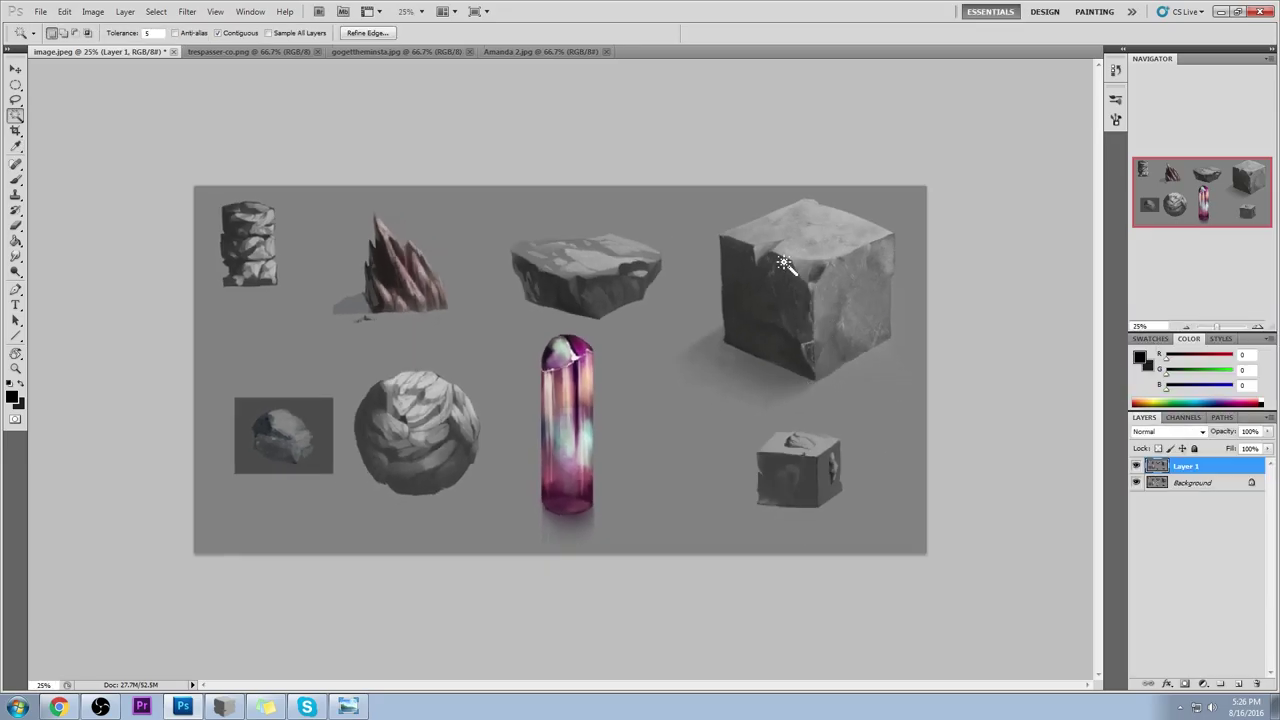
pyautogui.press('m')
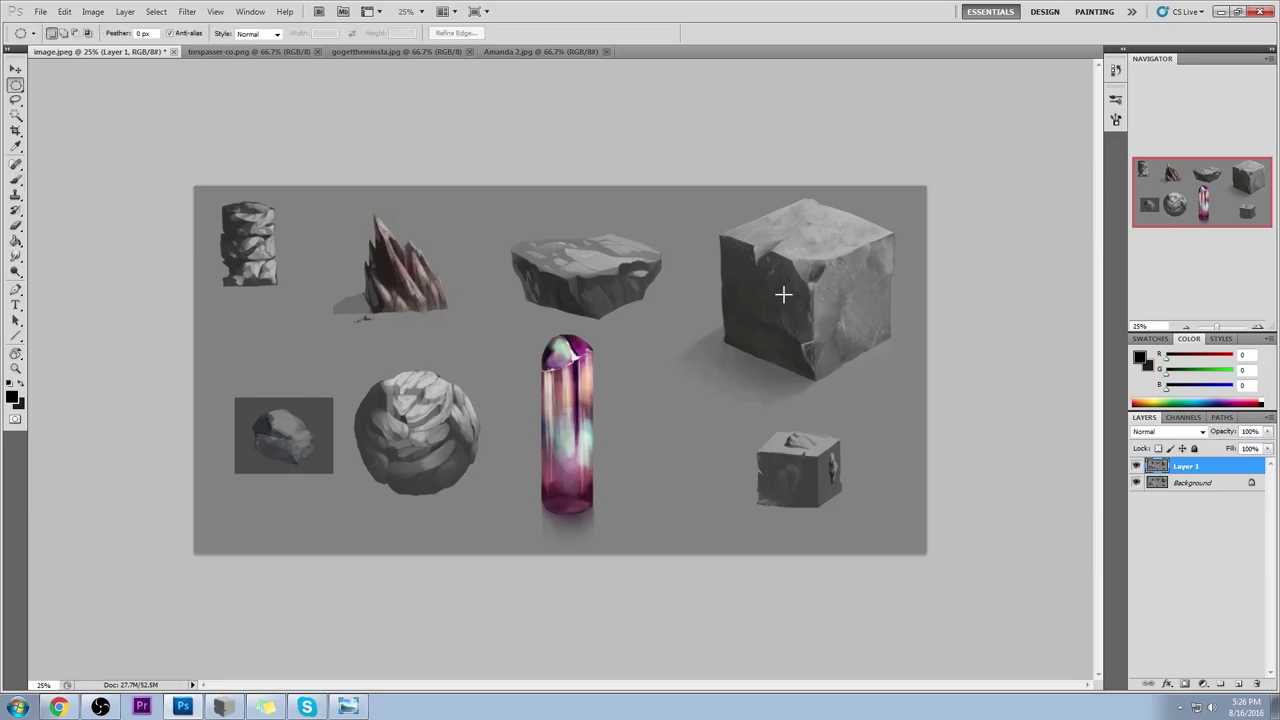
pyautogui.rightClick(783, 294)
pyautogui.press('Escape')
pyautogui.press('b')
pyautogui.rightClick(840, 249)
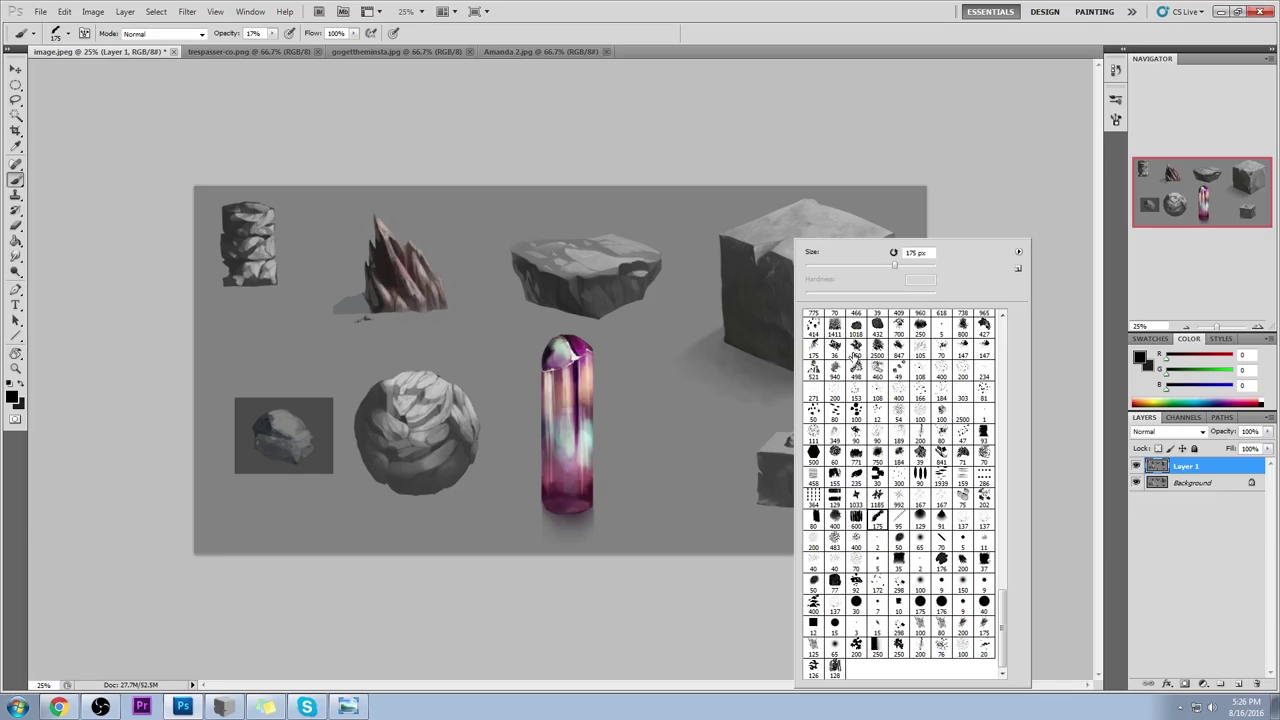
pyautogui.moveTo(1003, 615); pyautogui.dragTo(1003, 560)
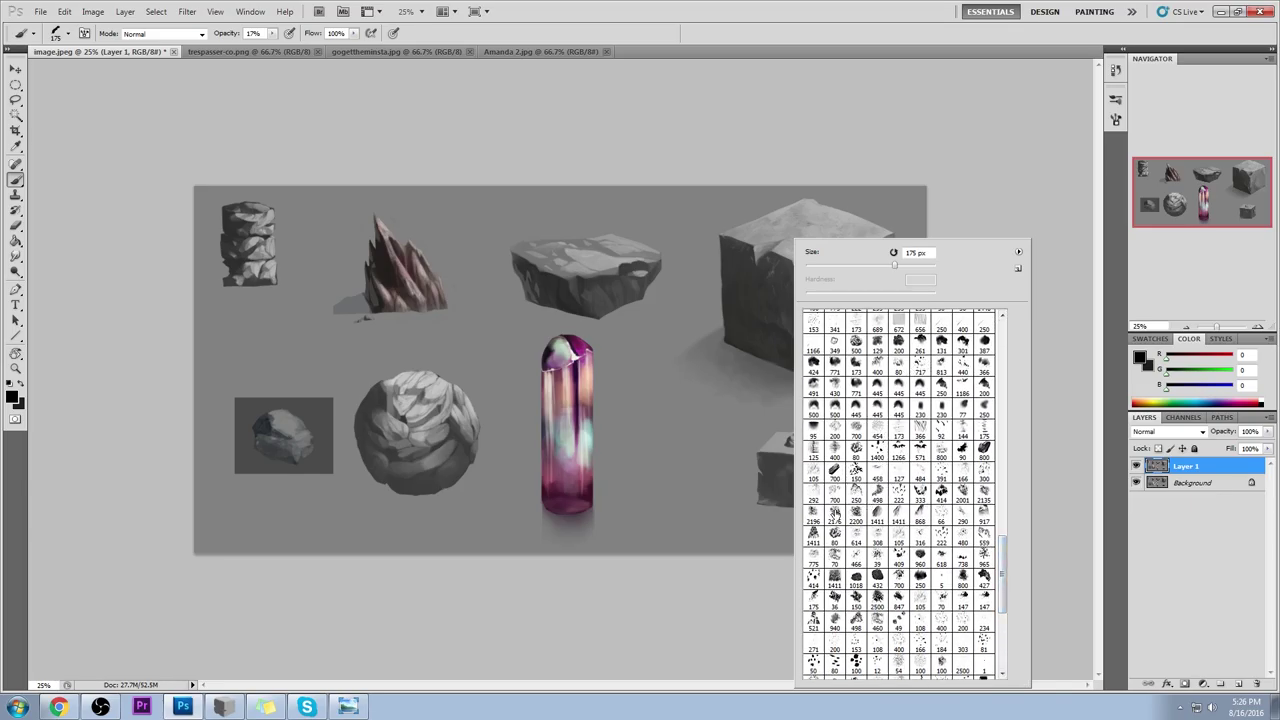
pyautogui.click(834, 512)
pyautogui.keyDown('alt'); pyautogui.click(860, 178); pyautogui.keyUp('alt')
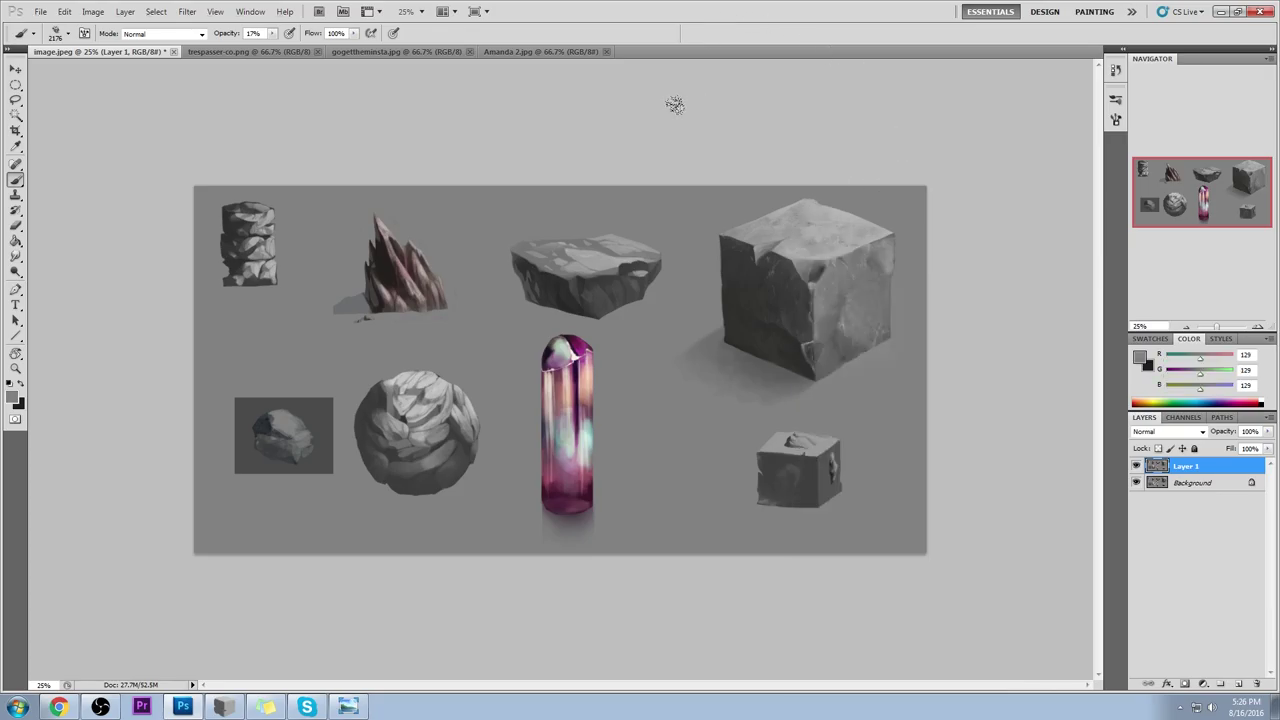
pyautogui.keyDown('alt'); pyautogui.click(767, 297); pyautogui.keyUp('alt')
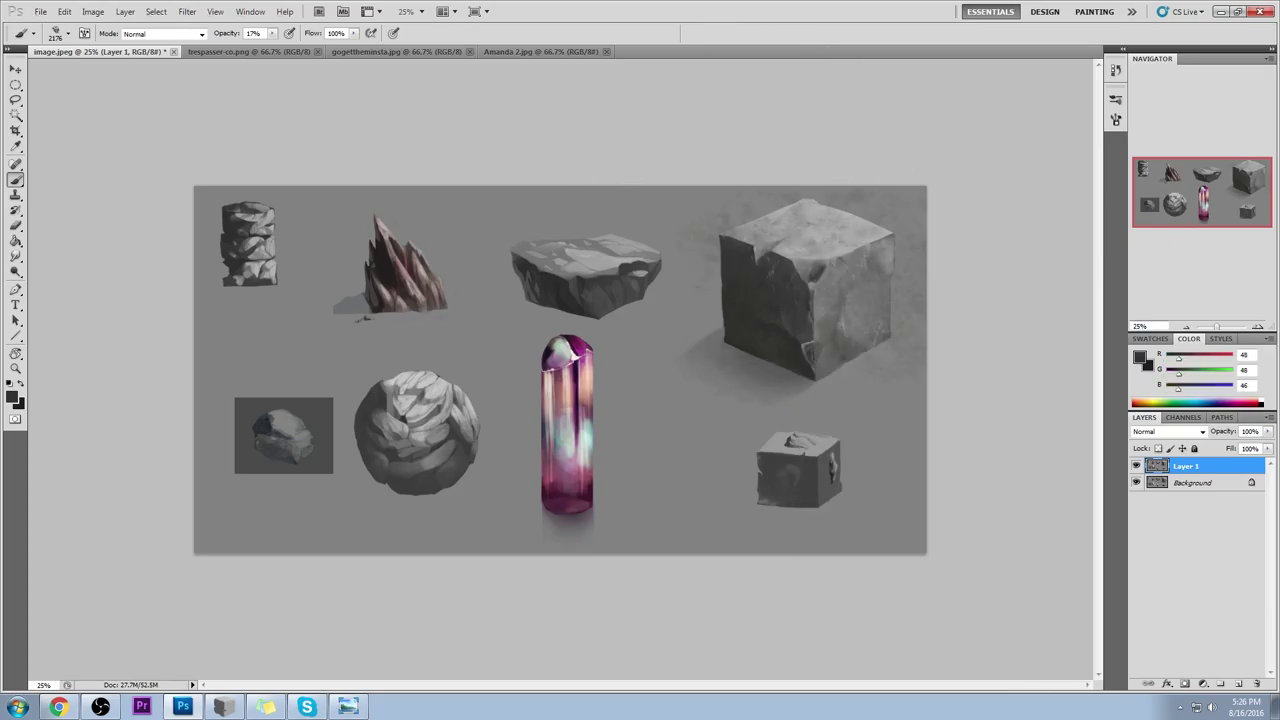
# Step: Set the brush opacity to 100% and sample a dark grey from the large cube's shadow side
pyautogui.click(271, 34)
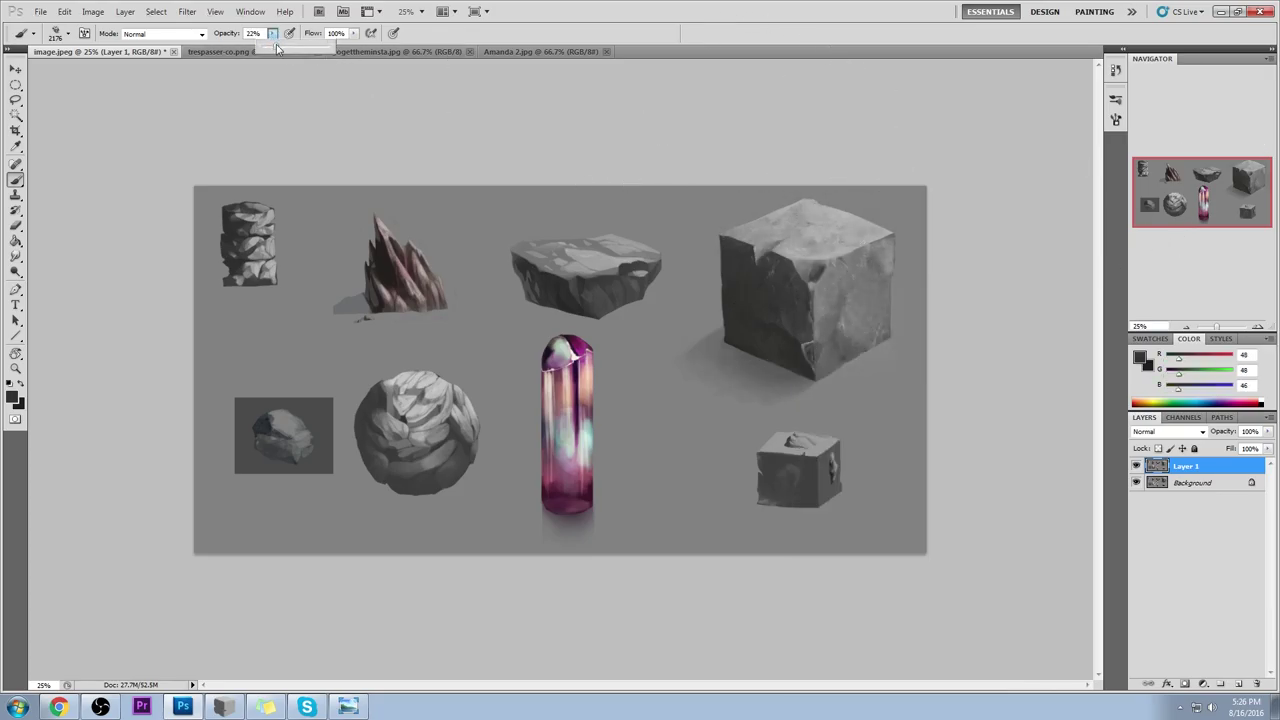
pyautogui.moveTo(273, 46); pyautogui.dragTo(529, 38)
pyautogui.keyDown('alt'); pyautogui.click(811, 296); pyautogui.keyUp('alt')
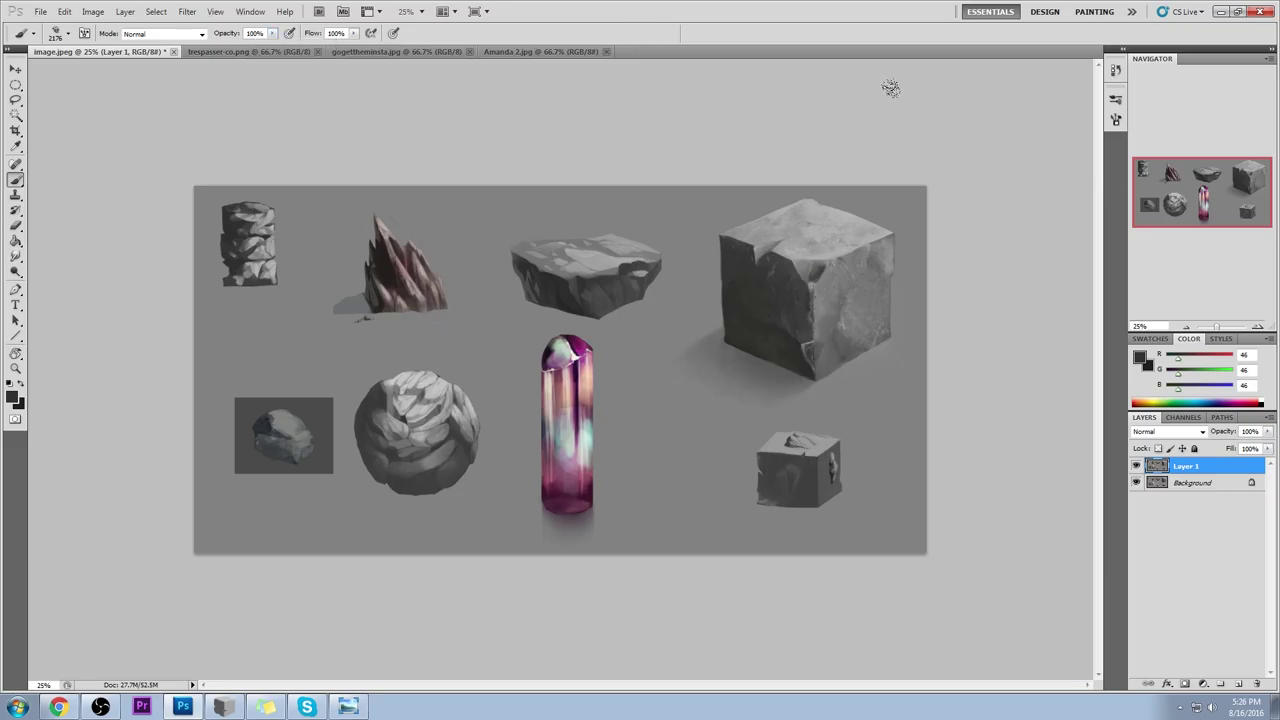
pyautogui.press('m')
pyautogui.rightClick(832, 285)
pyautogui.click(861, 295)
pyautogui.press('b')
# Step: Stamp the dark grey textured brush repeatedly across the whole canvas, covering all the rock studies
pyautogui.click(912, 120)
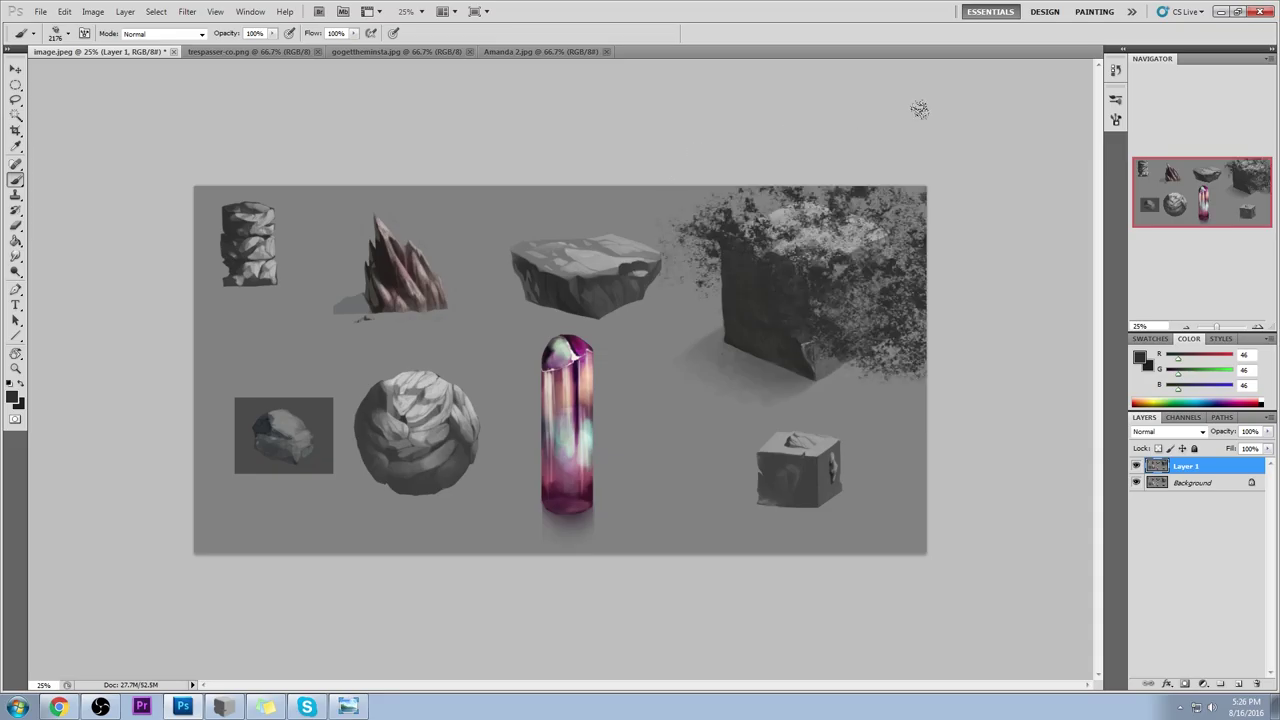
pyautogui.click(670, 170)
pyautogui.click(215, 394)
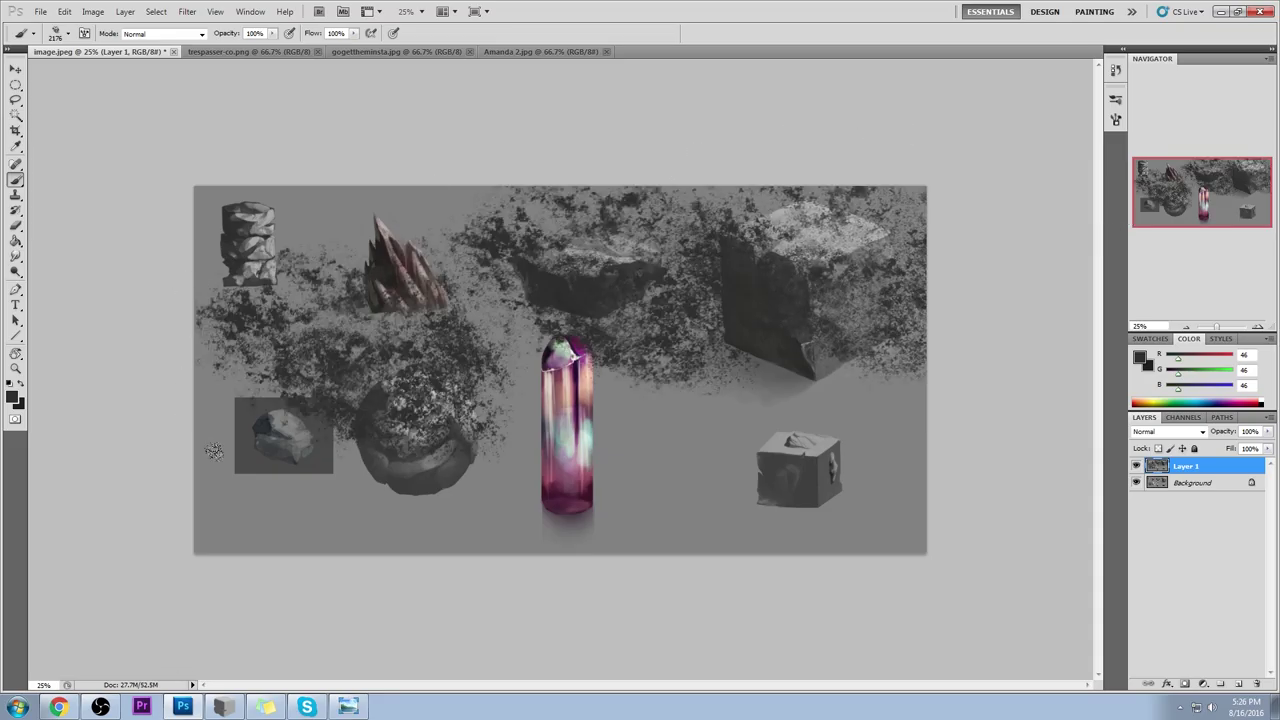
pyautogui.click(420, 460)
pyautogui.click(835, 485)
pyautogui.moveTo(348, 402)
pyautogui.mouseDown()
pyautogui.moveTo(363, 229)
pyautogui.moveTo(257, 150)
pyautogui.moveTo(300, 390)
pyautogui.moveTo(445, 464)
pyautogui.moveTo(37, 146)
pyautogui.moveTo(370, 240)
pyautogui.moveTo(520, 400)
pyautogui.moveTo(644, 89)
pyautogui.moveTo(762, 400)
pyautogui.mouseUp()
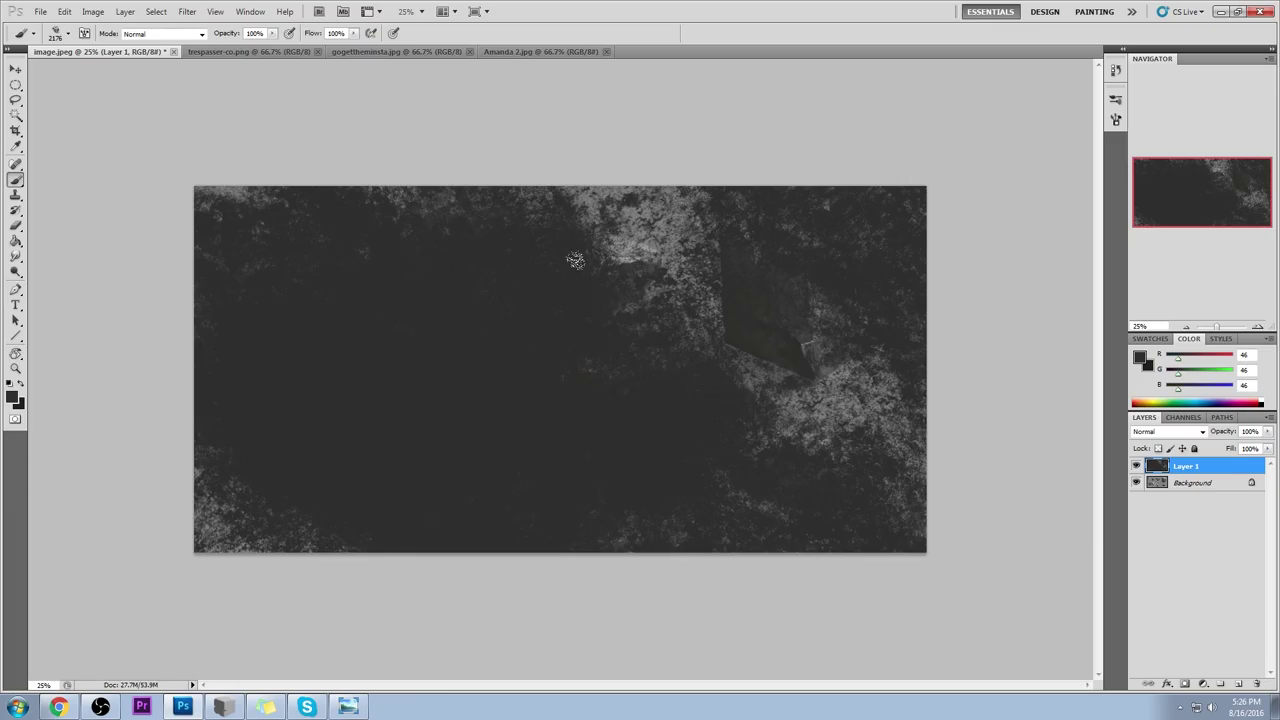
# Step: Undo all the dark texture stamps that cover the rock studies
pyautogui.hotkey('ctrl', 'alt', 'z')
pyautogui.hotkey('ctrl', 'alt', 'z')
pyautogui.hotkey('ctrl', 'alt', 'z')
pyautogui.hotkey('ctrl', 'alt', 'z')
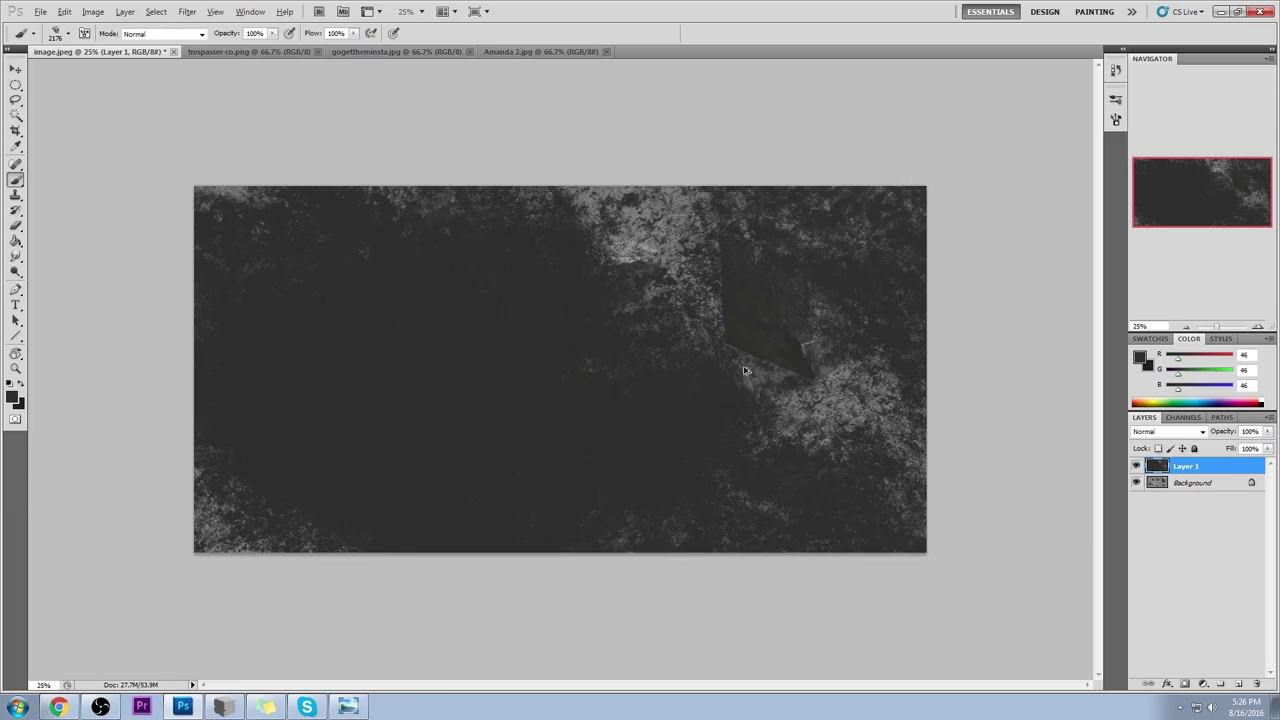
pyautogui.hotkey('ctrl', 'alt', 'z')
pyautogui.hotkey('ctrl', 'alt', 'z')
pyautogui.hotkey('ctrl', 'alt', 'z')
pyautogui.hotkey('ctrl', 'alt', 'z')
pyautogui.hotkey('ctrl', 'alt', 'z')
pyautogui.hotkey('ctrl', 'alt', 'z')
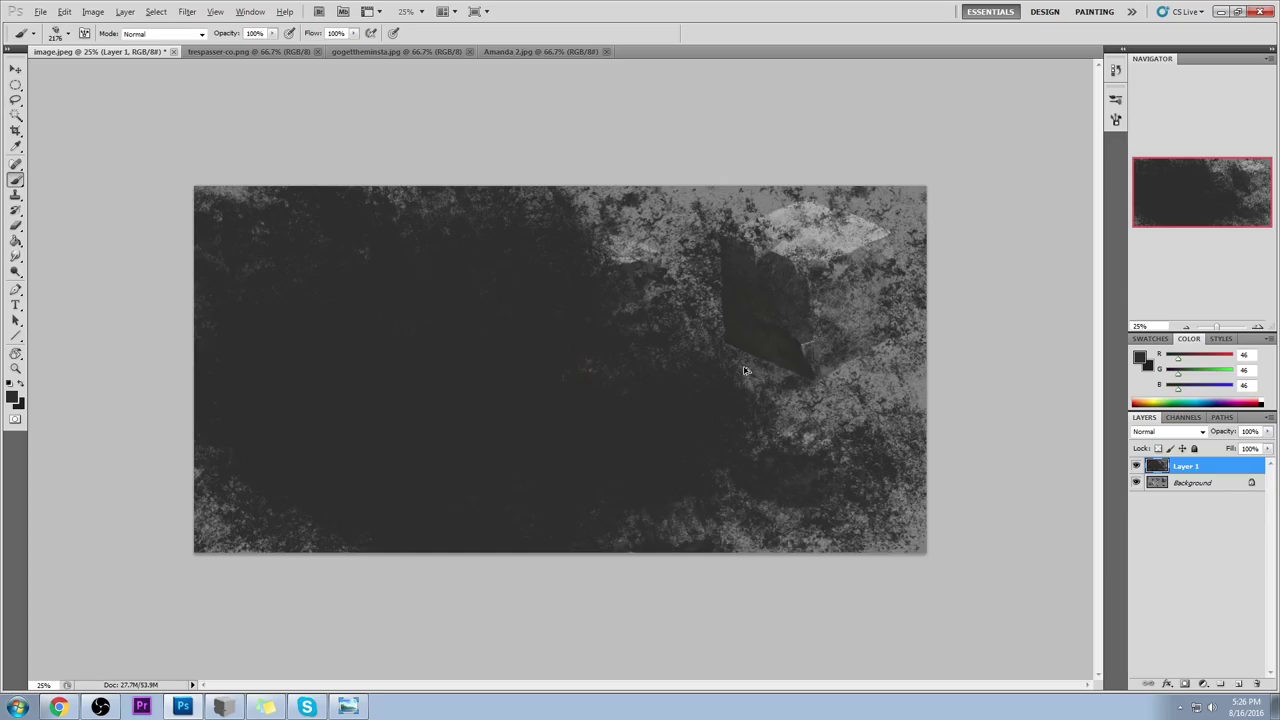
pyautogui.hotkey('ctrl', 'alt', 'z')
pyautogui.hotkey('ctrl', 'alt', 'z')
pyautogui.hotkey('ctrl', 'alt', 'z')
pyautogui.hotkey('ctrl', 'alt', 'z')
pyautogui.hotkey('ctrl', 'alt', 'z')
pyautogui.hotkey('ctrl', 'alt', 'z')
pyautogui.hotkey('ctrl', 'alt', 'z')
pyautogui.hotkey('ctrl', 'alt', 'z')
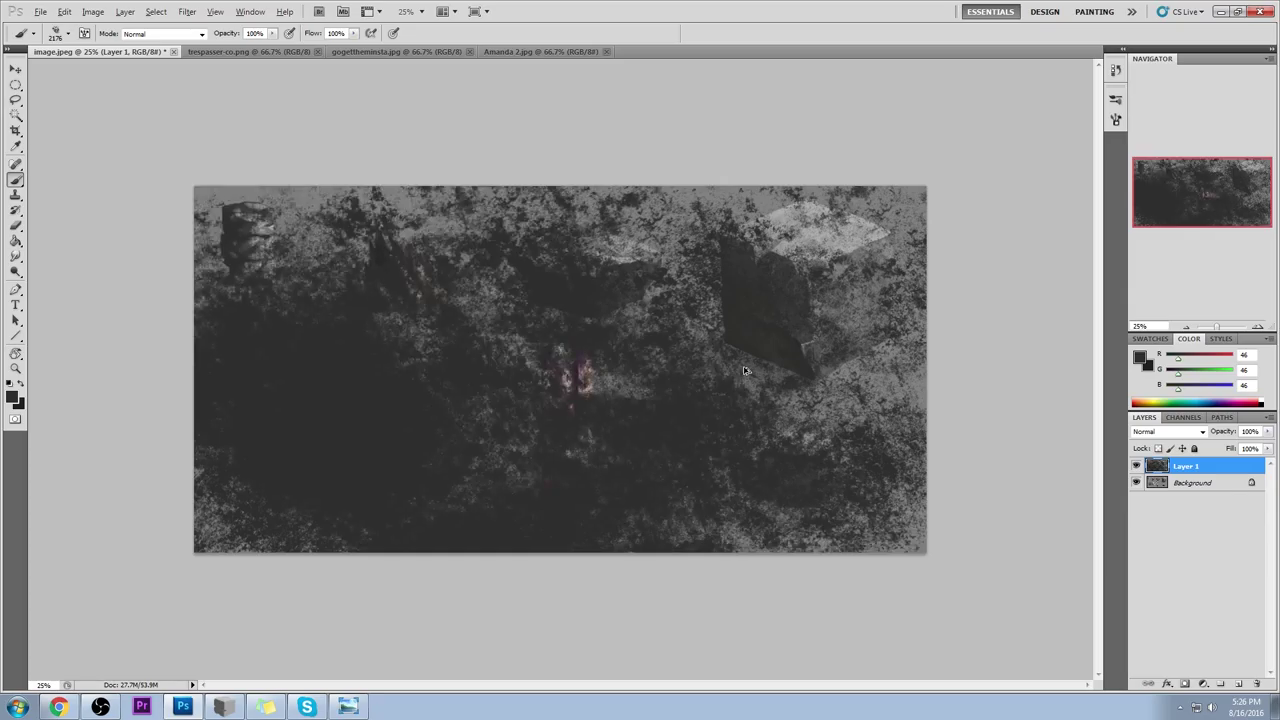
pyautogui.hotkey('ctrl', 'alt', 'z')
pyautogui.hotkey('ctrl', 'alt', 'z')
pyautogui.hotkey('ctrl', 'alt', 'z')
pyautogui.hotkey('ctrl', 'alt', 'z')
pyautogui.hotkey('ctrl', 'alt', 'z')
pyautogui.hotkey('ctrl', 'alt', 'z')
pyautogui.hotkey('ctrl', 'alt', 'z')
pyautogui.hotkey('ctrl', 'alt', 'z')
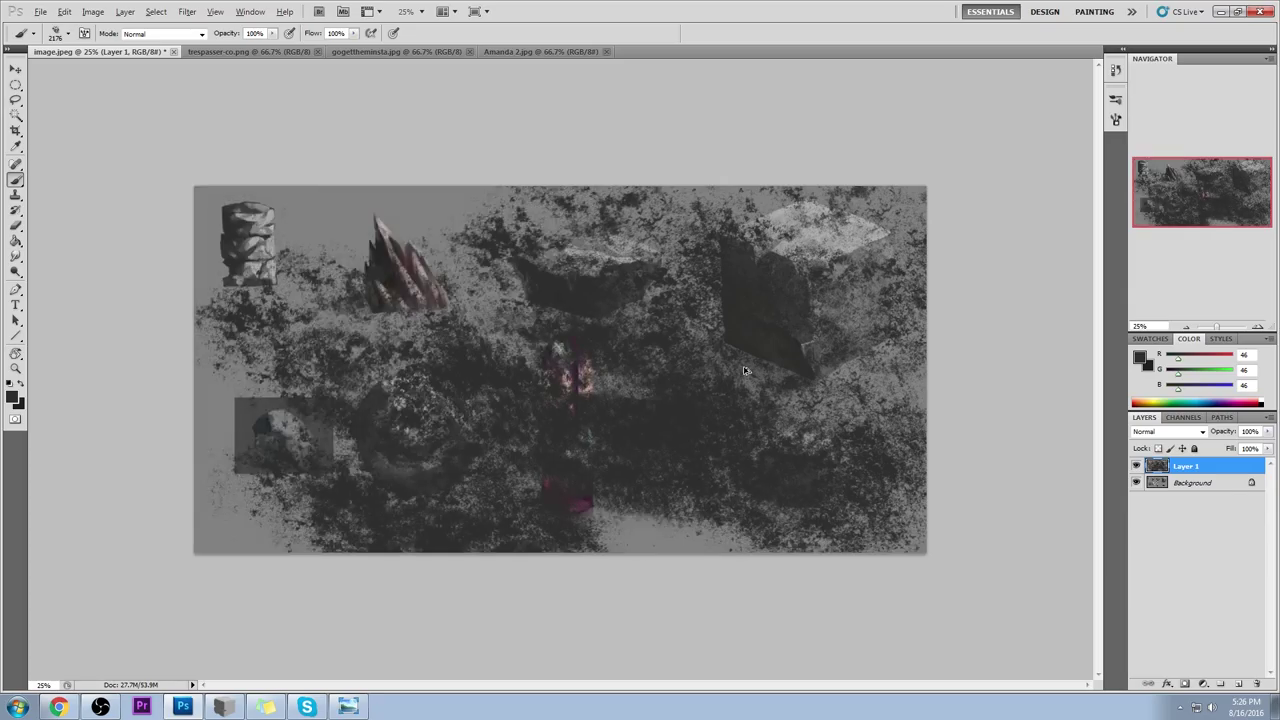
pyautogui.hotkey('ctrl', 'alt', 'z')
pyautogui.hotkey('ctrl', 'alt', 'z')
pyautogui.hotkey('ctrl', 'alt', 'z')
pyautogui.hotkey('ctrl', 'alt', 'z')
pyautogui.hotkey('ctrl', 'alt', 'z')
pyautogui.hotkey('ctrl', 'alt', 'z')
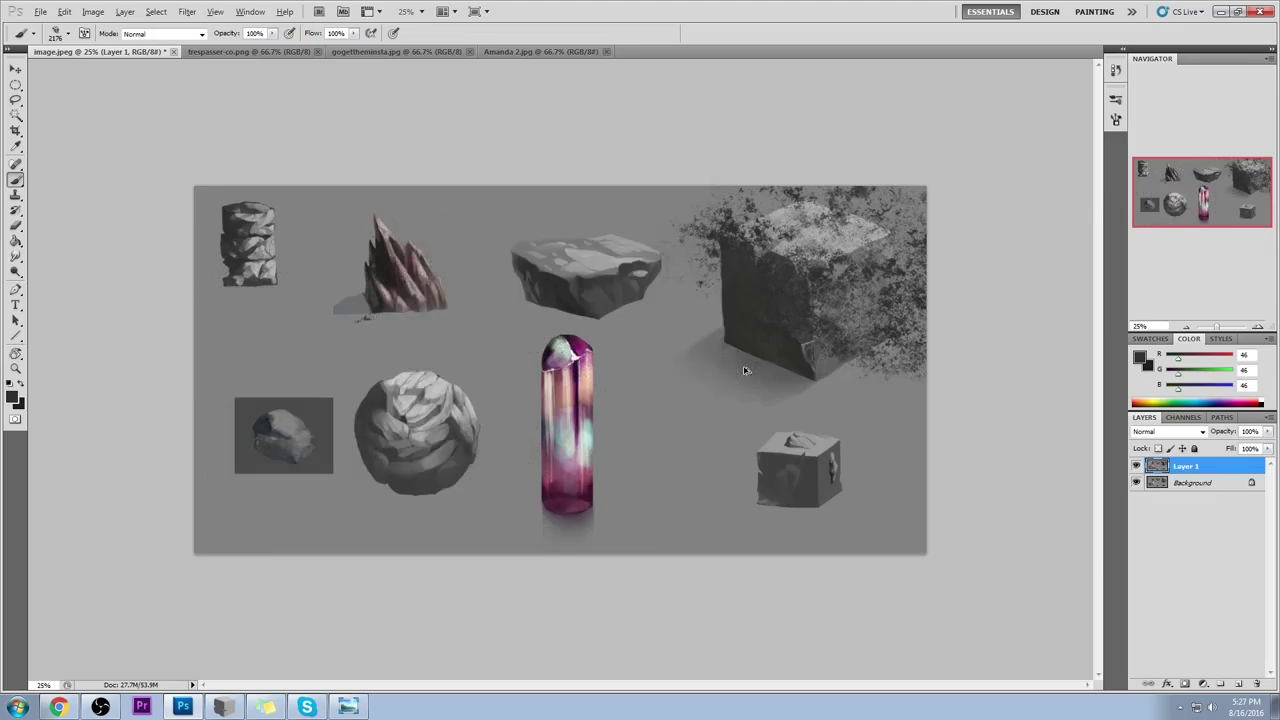
# Step: Try to outline a jagged crack with the Lasso, running from the middle of the large cube's top face to its right edge
pyautogui.press('z')
pyautogui.moveTo(712, 203); pyautogui.dragTo(901, 342)
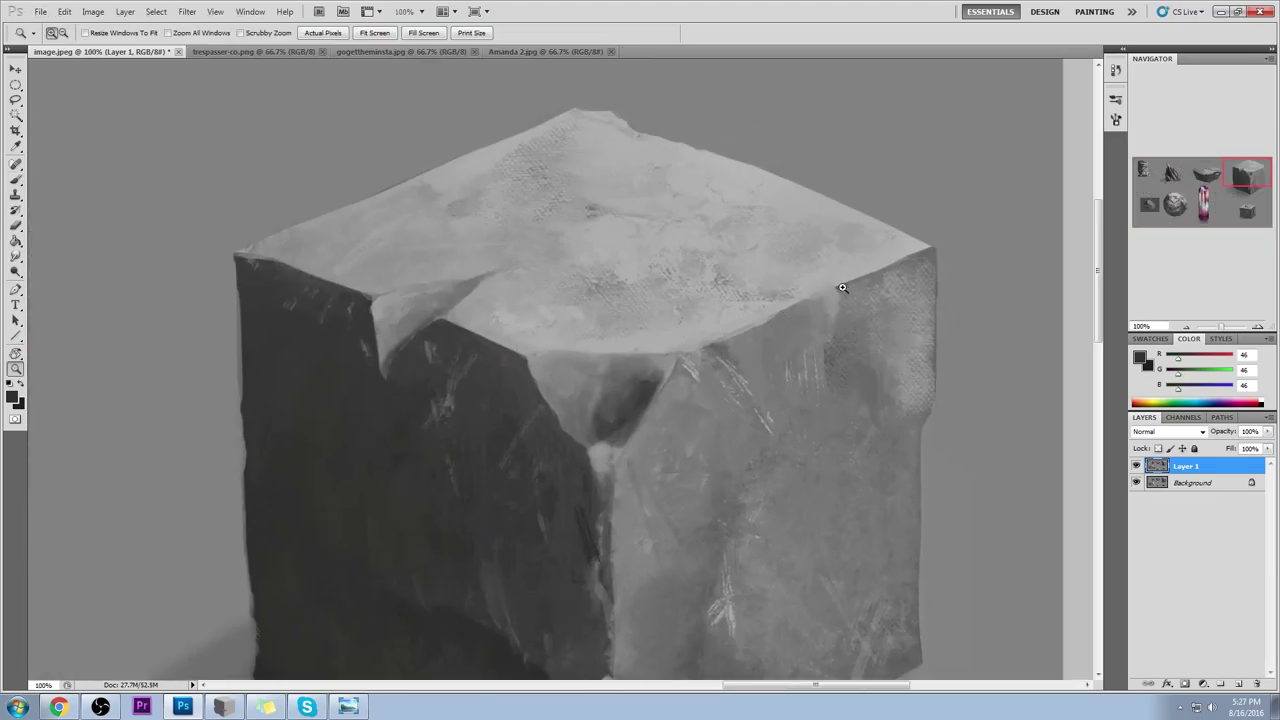
pyautogui.press('l')
pyautogui.moveTo(810, 293); pyautogui.dragTo(609, 232)
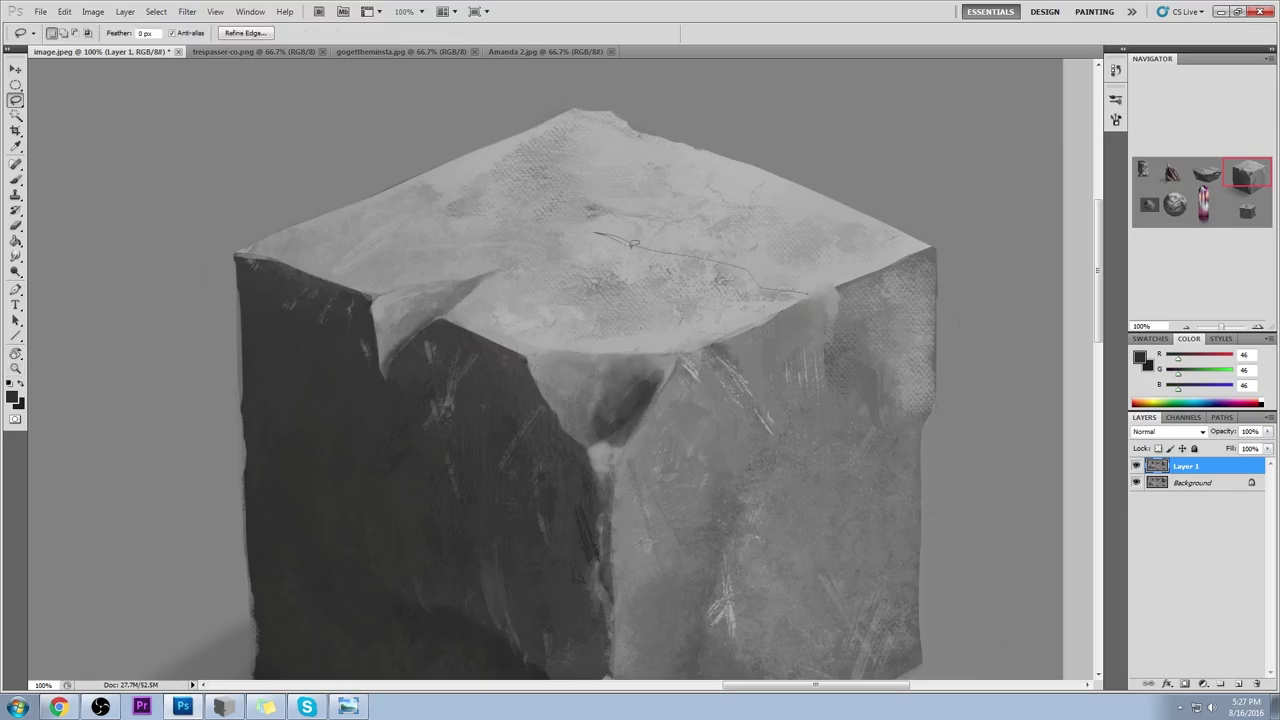
pyautogui.moveTo(677, 254); pyautogui.dragTo(740, 266)
pyautogui.moveTo(814, 289); pyautogui.dragTo(816, 338)
# Step: Add a new layer and prepare the 175 px brush, reduced to 80 px, with mid grey sampled from the cube's lit side
pyautogui.hotkey('ctrl', 'shift', 'alt', 'n')
pyautogui.hotkey('ctrl', 'd')
pyautogui.press('b')
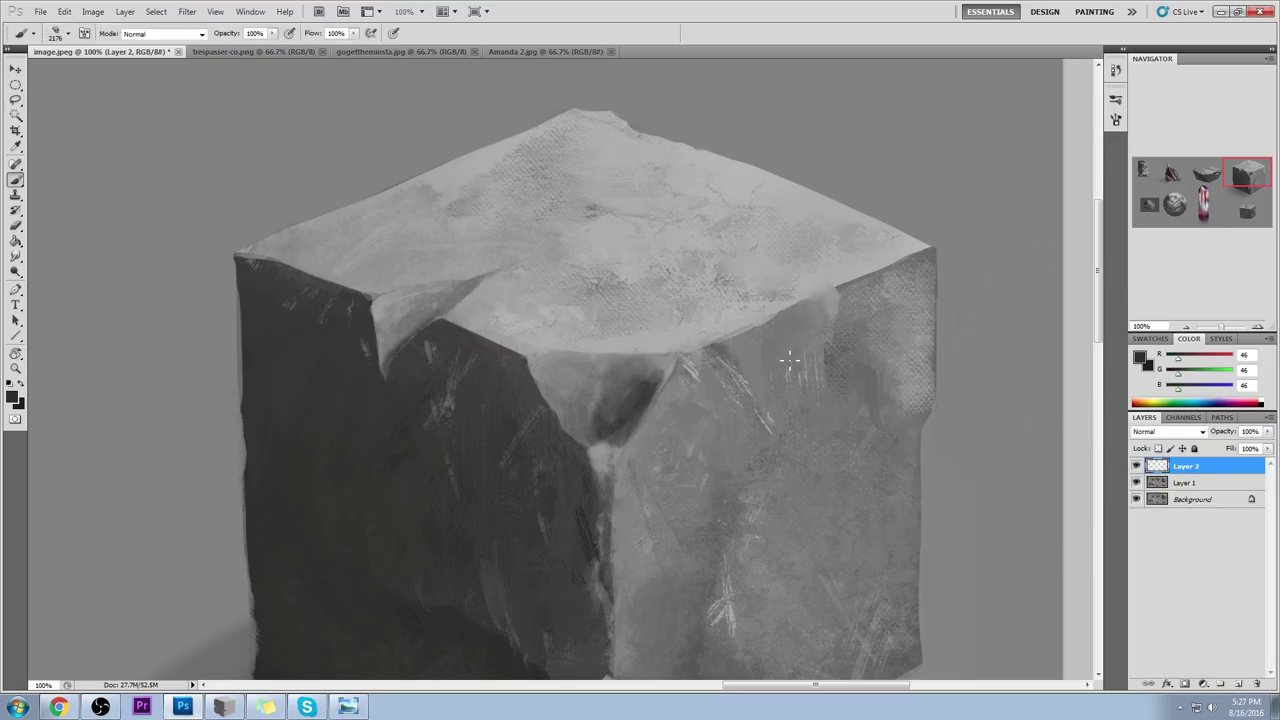
pyautogui.keyDown('alt'); pyautogui.click(822, 310); pyautogui.keyUp('alt')
pyautogui.rightClick(730, 275)
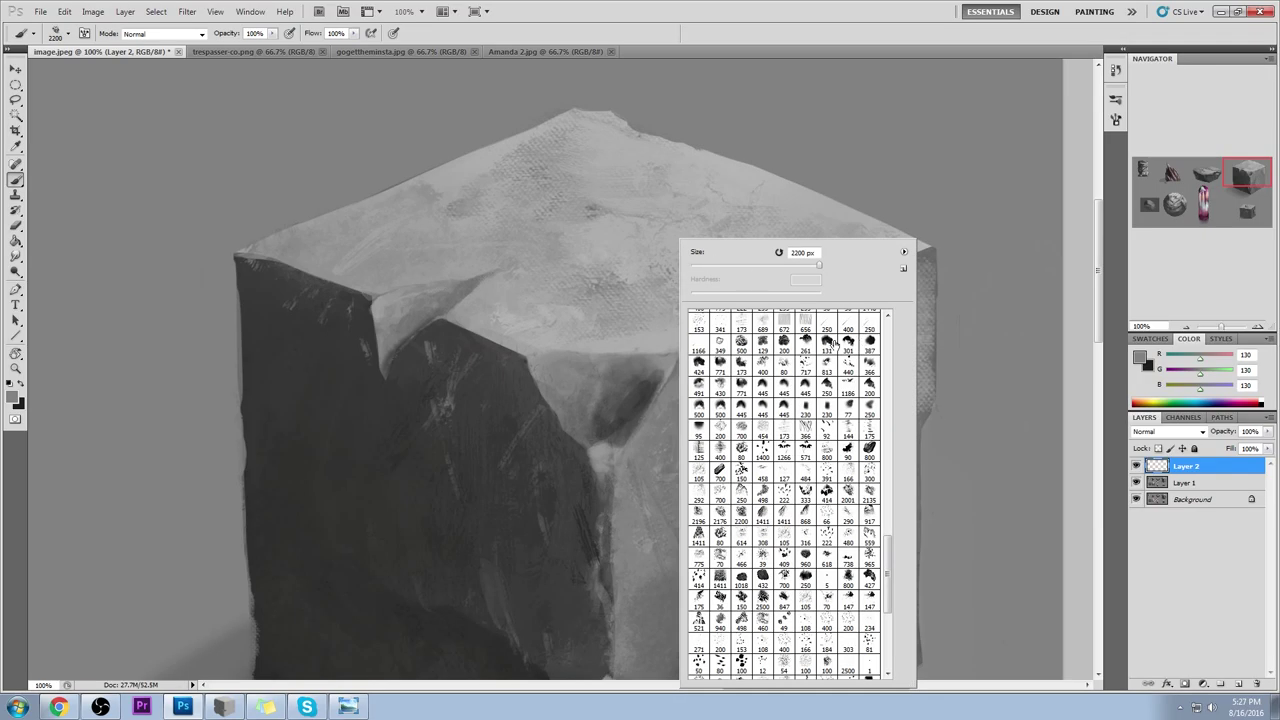
pyautogui.click(892, 559)
pyautogui.click(765, 519)
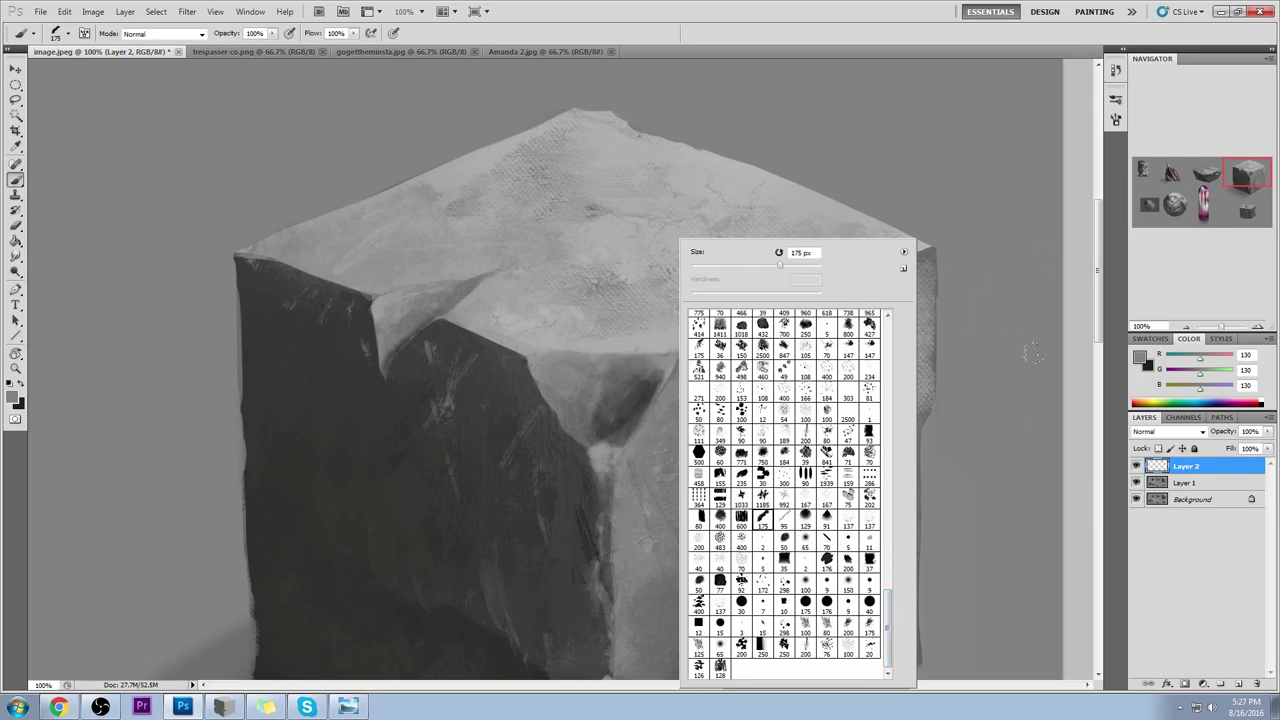
pyautogui.click(1063, 316)
pyautogui.press('[')
pyautogui.press('[')
pyautogui.press('[')
pyautogui.press('[')
# Step: Paint a jagged crack across the large cube's top face to the right edge, adding lighter sampled grey where it breaks over the edge
pyautogui.moveTo(810, 298); pyautogui.dragTo(600, 234)
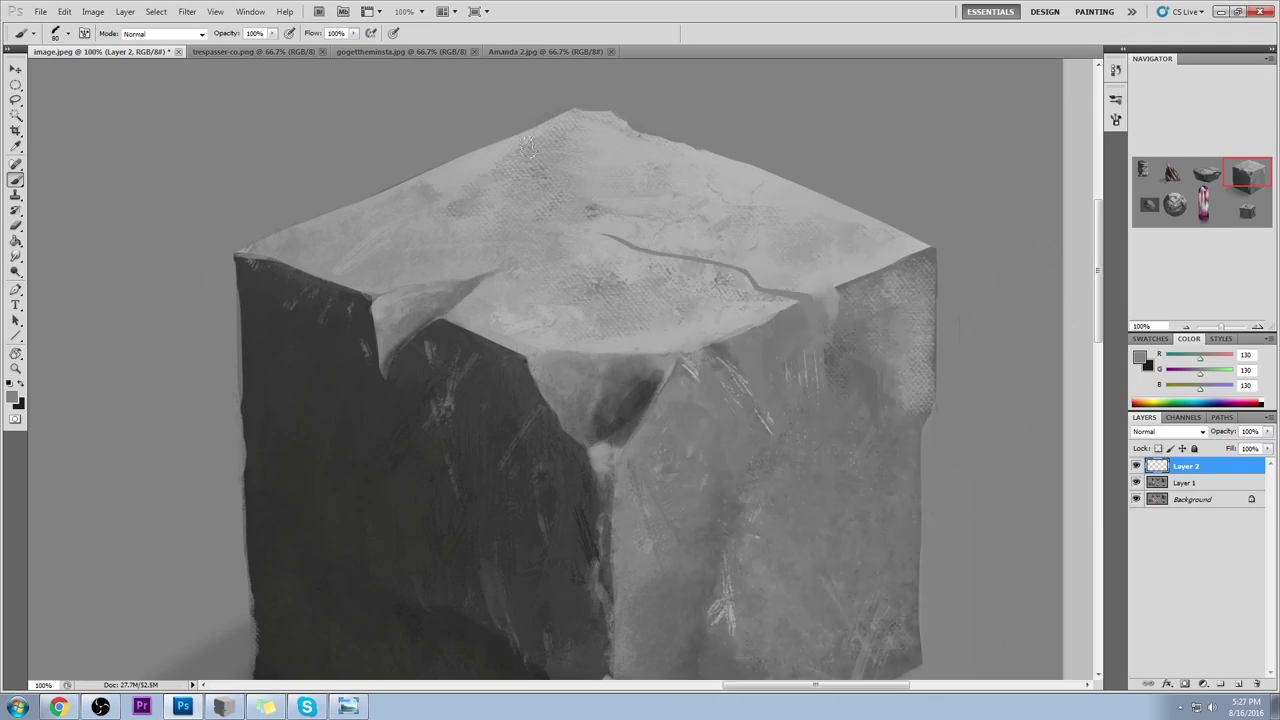
pyautogui.keyDown('alt'); pyautogui.click(790, 316); pyautogui.keyUp('alt')
pyautogui.keyDown('alt'); pyautogui.click(698, 276); pyautogui.keyUp('alt')
pyautogui.moveTo(608, 228); pyautogui.dragTo(808, 326)
pyautogui.hotkey('ctrl', 'z')
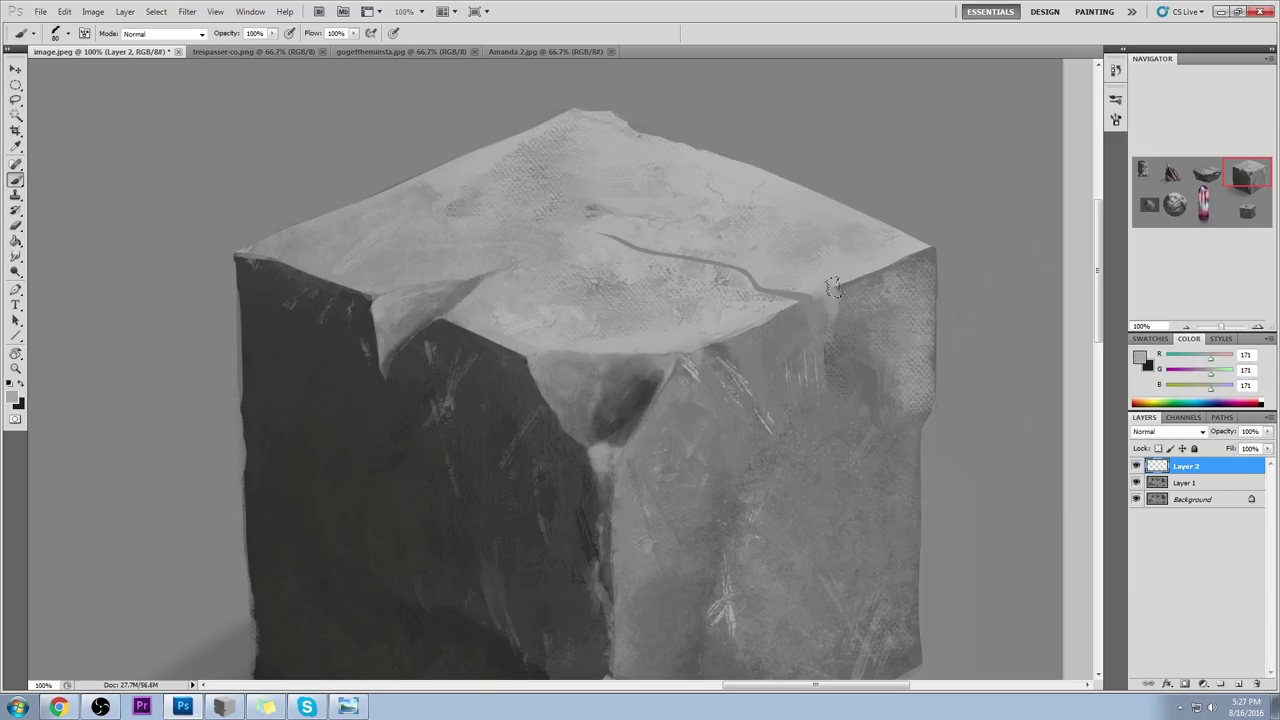
pyautogui.moveTo(754, 282); pyautogui.dragTo(800, 297)
pyautogui.keyDown('alt'); pyautogui.click(697, 241); pyautogui.keyUp('alt')
pyautogui.moveTo(824, 304); pyautogui.dragTo(810, 340)
# Step: Set the brush opacity to 70% and blend the crack's edge with light grey sampled from the cube's top face
pyautogui.click(273, 34)
pyautogui.moveTo(273, 47); pyautogui.dragTo(253, 47)
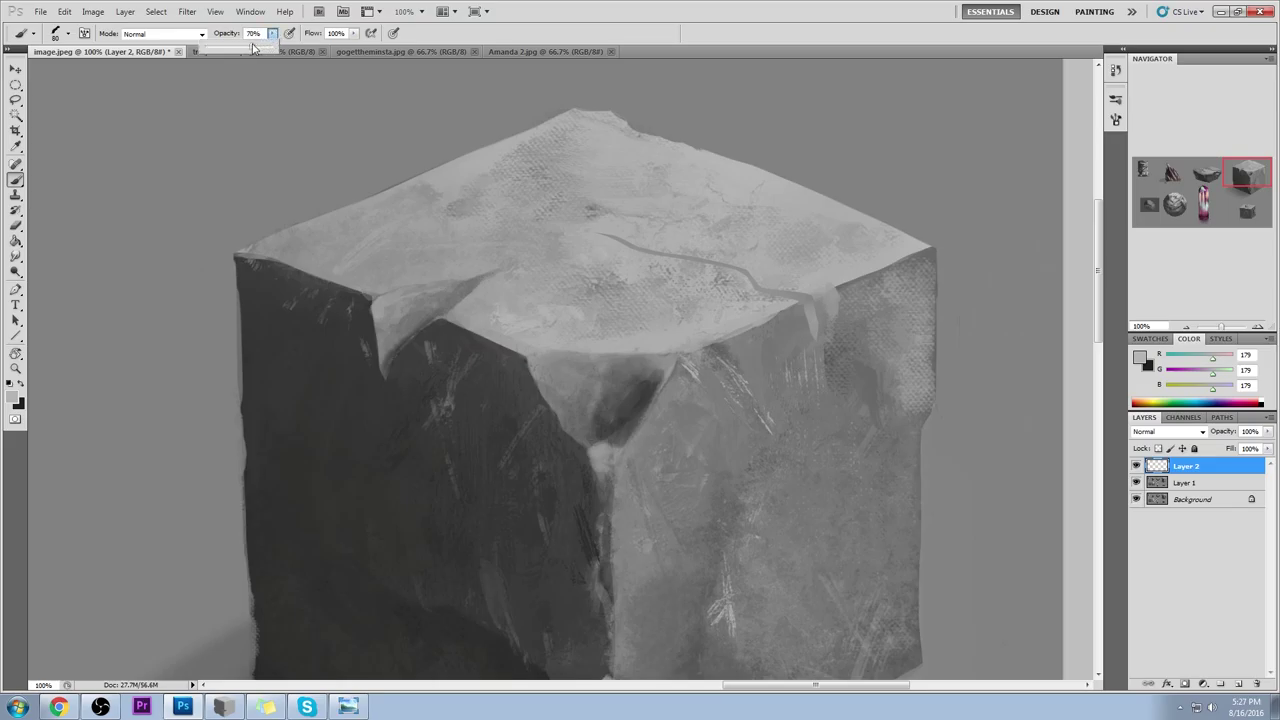
pyautogui.keyDown('alt'); pyautogui.click(753, 260); pyautogui.keyUp('alt')
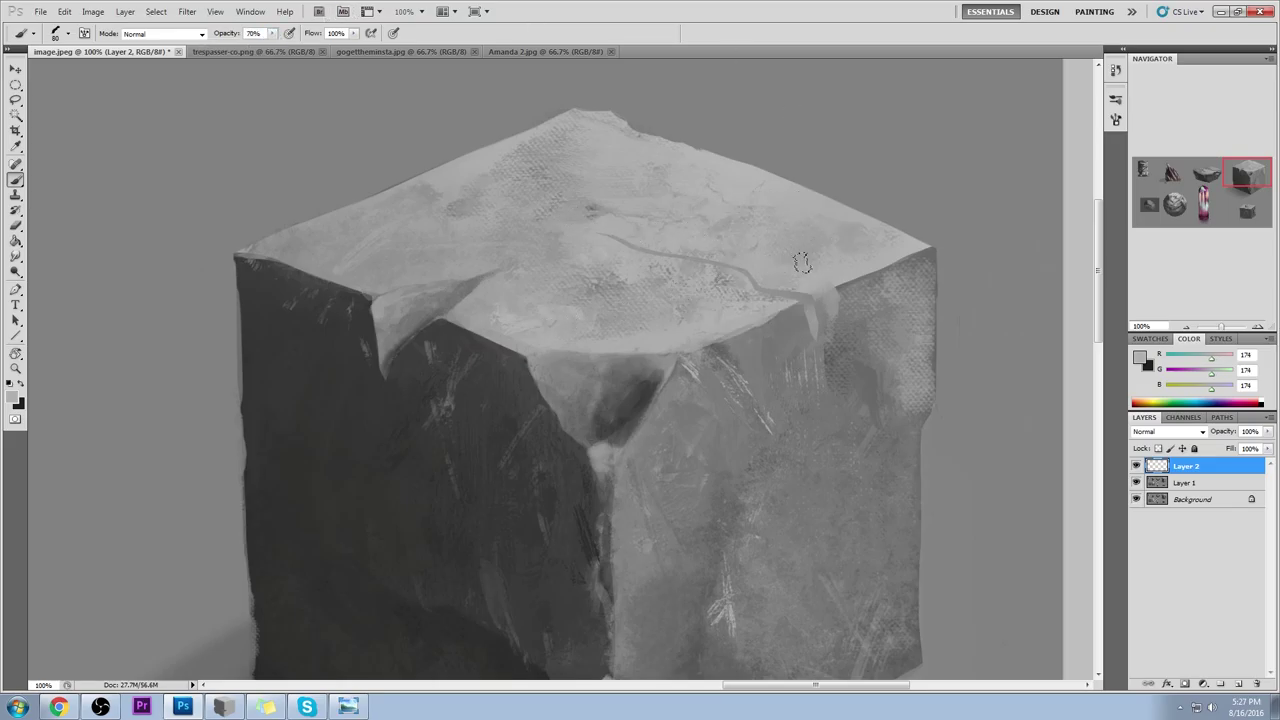
pyautogui.hotkey('ctrl', '-')
pyautogui.hotkey('ctrl', '-')
pyautogui.moveTo(749, 371); pyautogui.dragTo(909, 290)
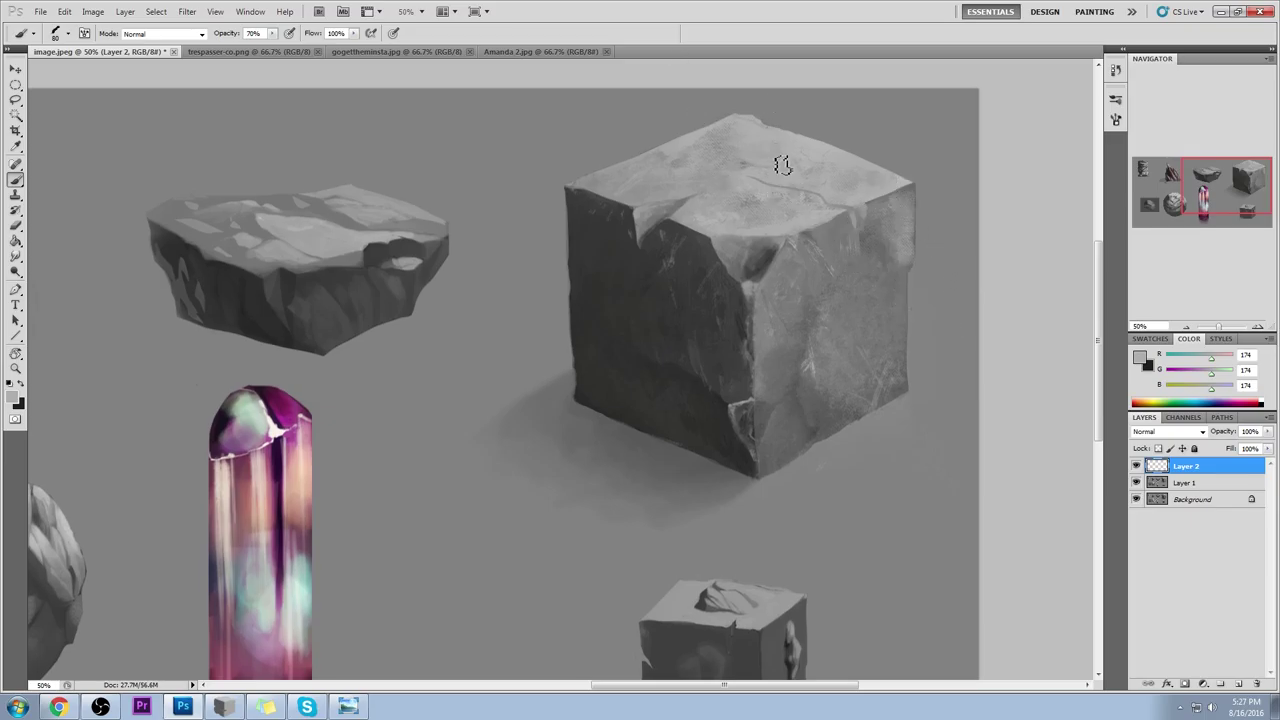
# Step: Outline the left corner area of the large cube's top face with the Lasso, extend it to the outer edge, and clear the selection
pyautogui.press('z')
pyautogui.moveTo(592, 132); pyautogui.dragTo(730, 252)
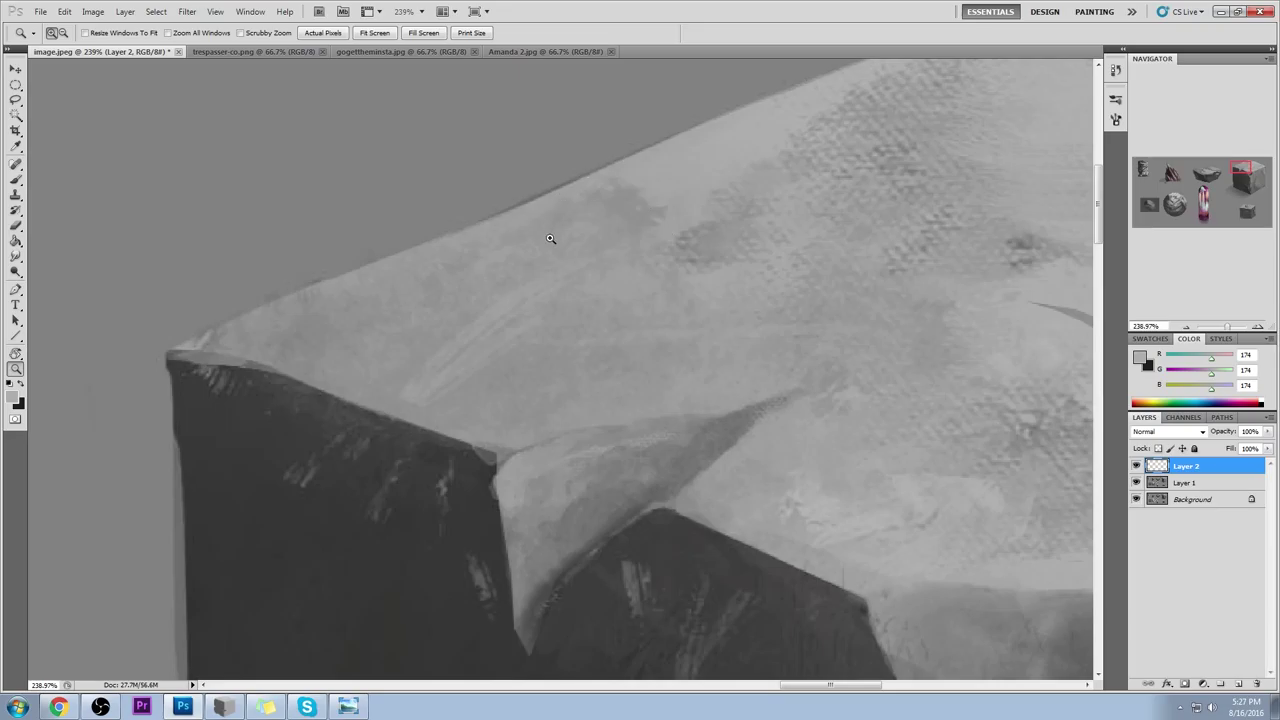
pyautogui.press('l')
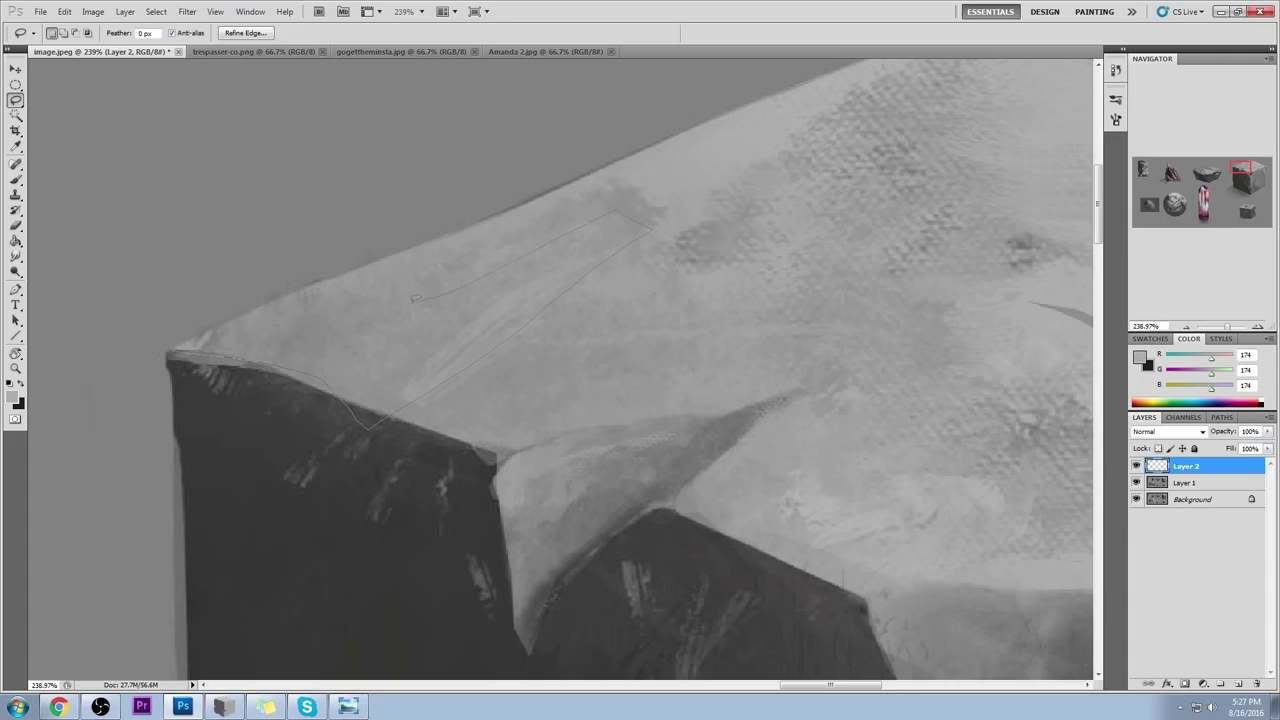
pyautogui.moveTo(172, 352); pyautogui.dragTo(190, 338)
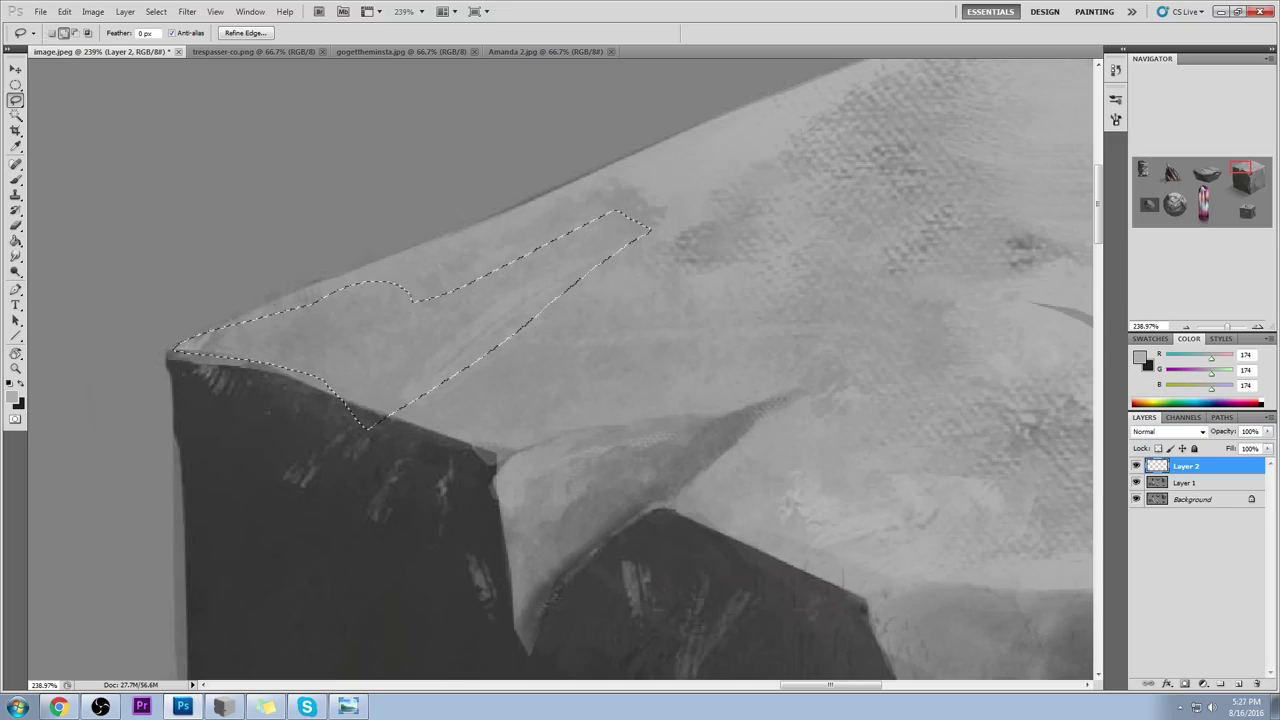
pyautogui.moveTo(560, 190); pyautogui.dragTo(620, 206)
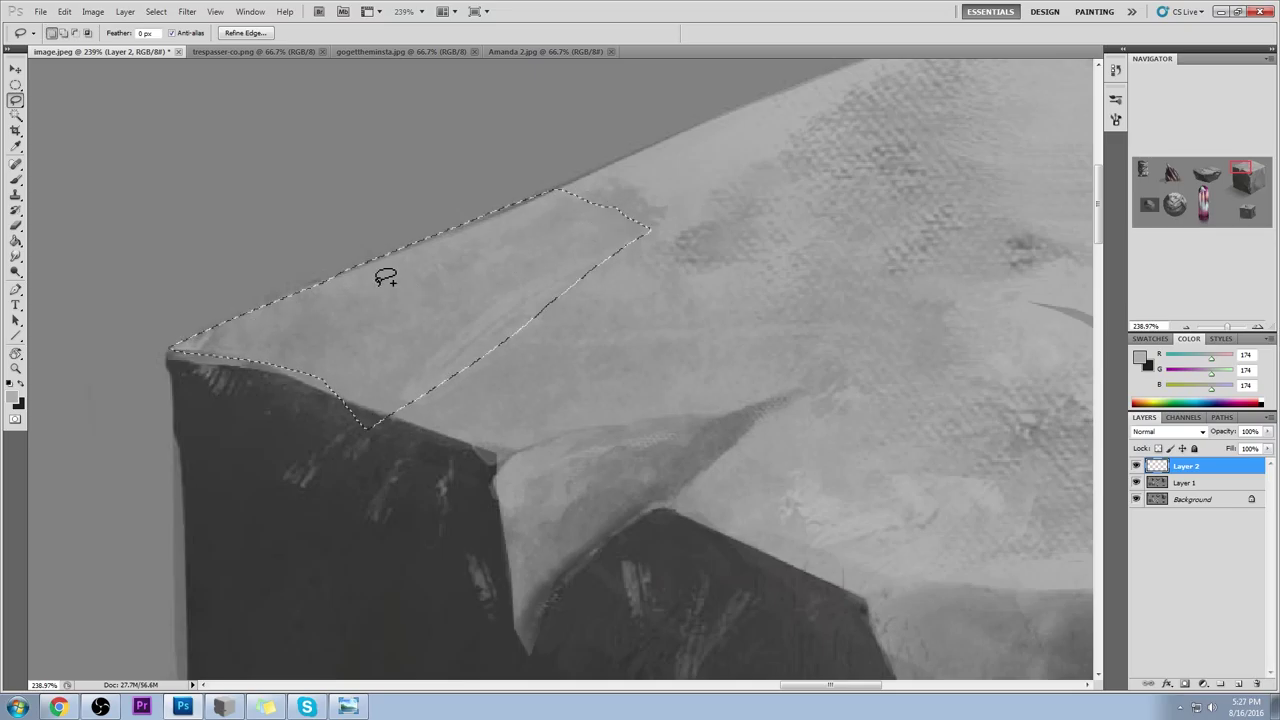
pyautogui.hotkey('ctrl', 'd')
pyautogui.press('b')
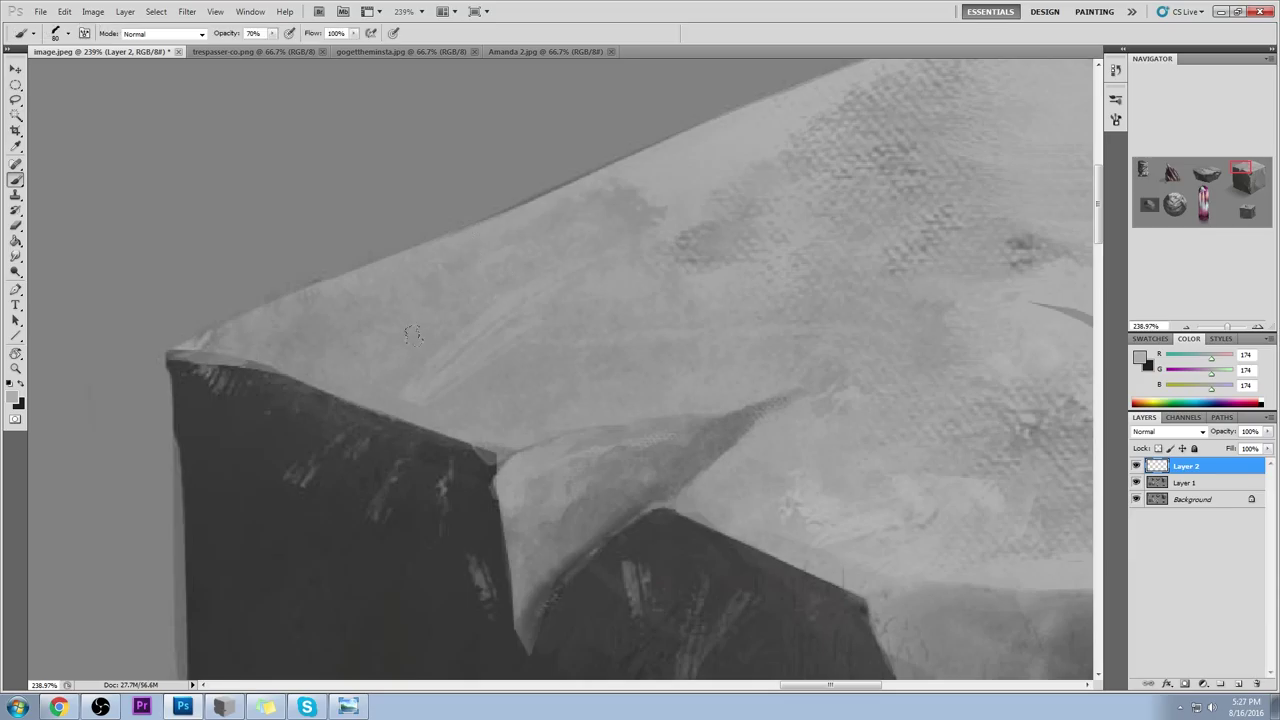
# Step: Paint a light grey strip sampled from the cube's top face along its upper-left outer edge
pyautogui.keyDown('alt'); pyautogui.click(396, 424); pyautogui.keyUp('alt')
pyautogui.keyDown('alt'); pyautogui.click(704, 150); pyautogui.keyUp('alt')
pyautogui.moveTo(630, 205); pyautogui.dragTo(300, 330)
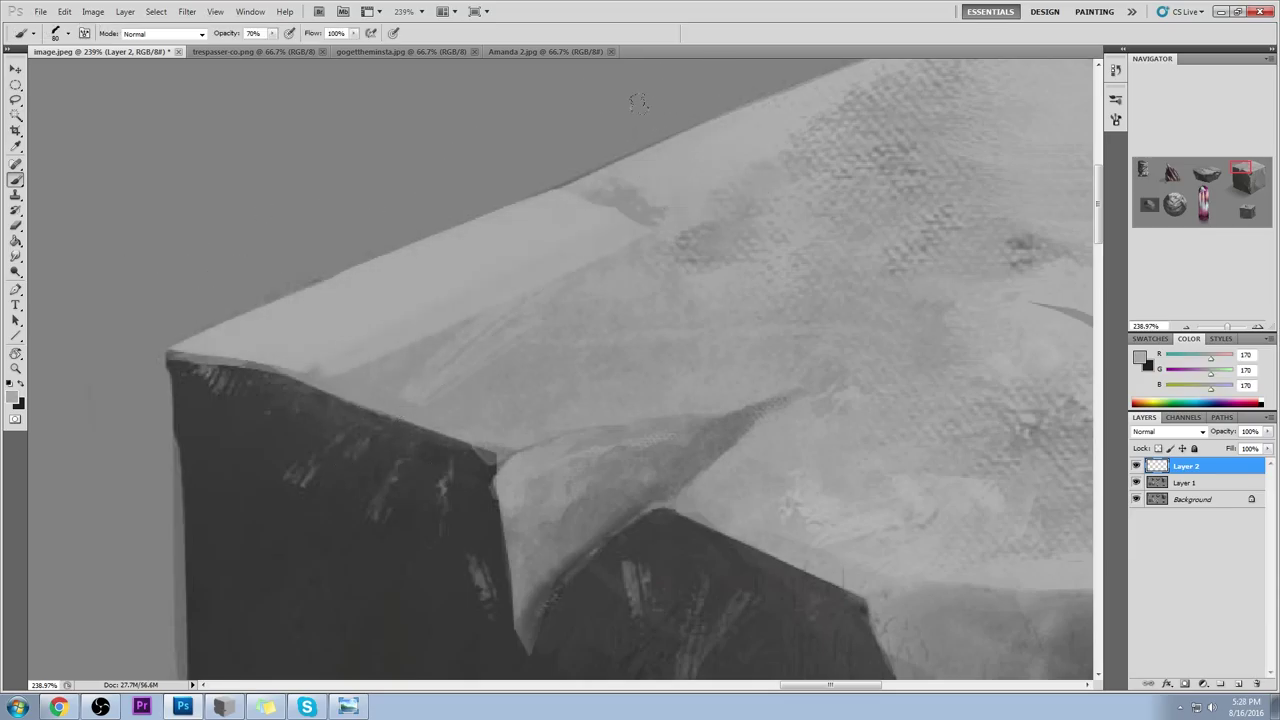
pyautogui.keyDown('alt'); pyautogui.click(624, 196); pyautogui.keyUp('alt')
pyautogui.moveTo(585, 205)
pyautogui.mouseDown()
pyautogui.moveTo(270, 330)
pyautogui.moveTo(440, 285)
pyautogui.mouseUp()
pyautogui.keyDown('alt'); pyautogui.click(658, 173); pyautogui.keyUp('alt')
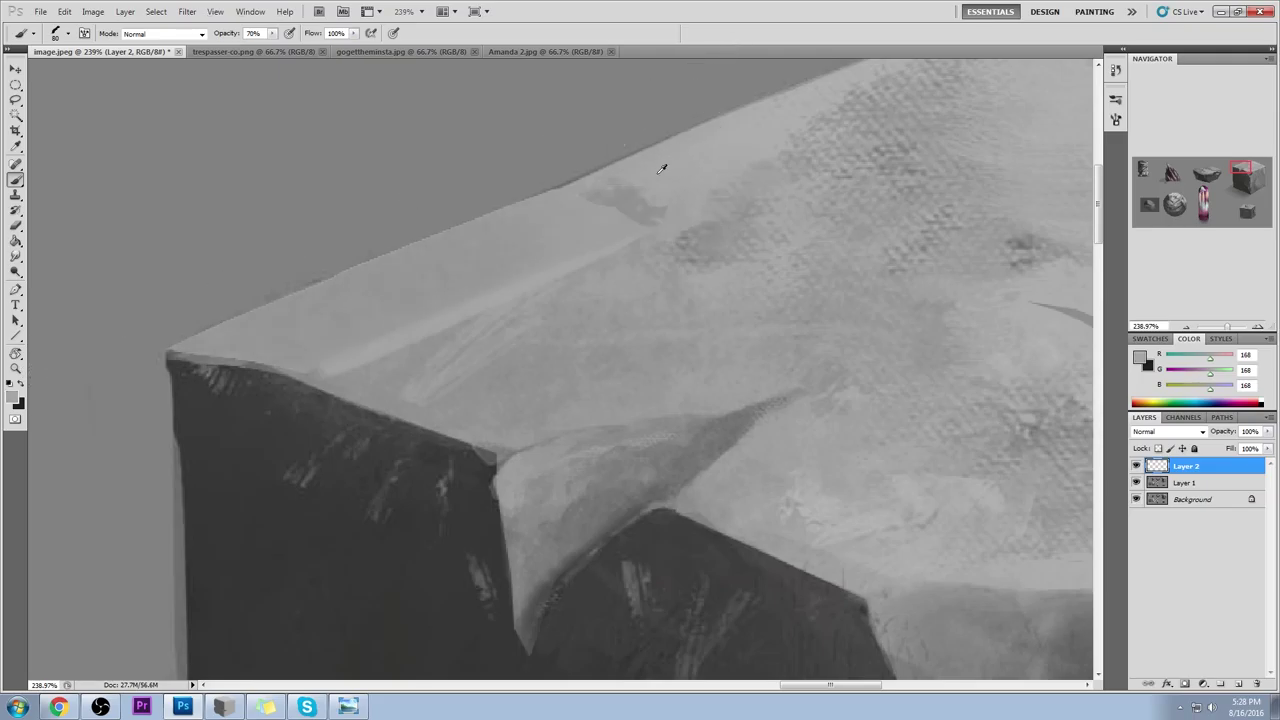
pyautogui.hotkey('ctrl', 'z')
# Step: Paint a darker grey wedge below the light strip and a lighter plane beside it across the cube's top face
pyautogui.keyDown('alt'); pyautogui.click(368, 366); pyautogui.keyUp('alt')
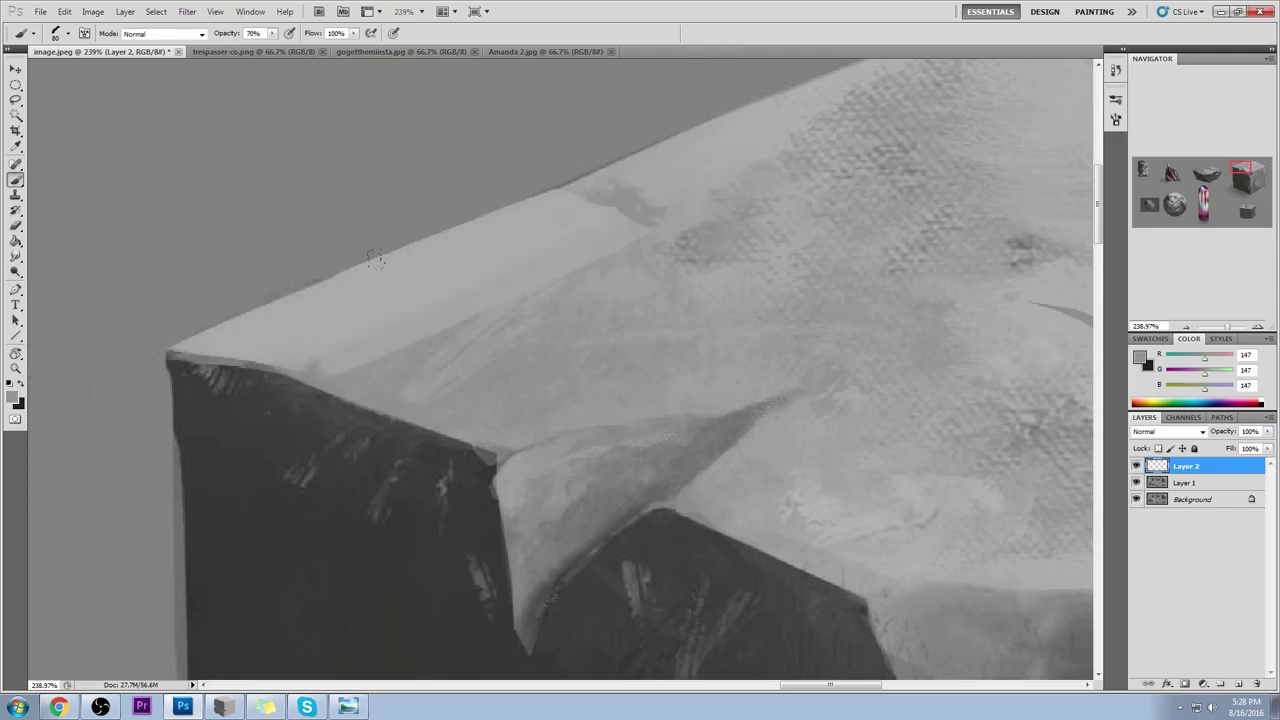
pyautogui.moveTo(338, 366); pyautogui.dragTo(632, 228)
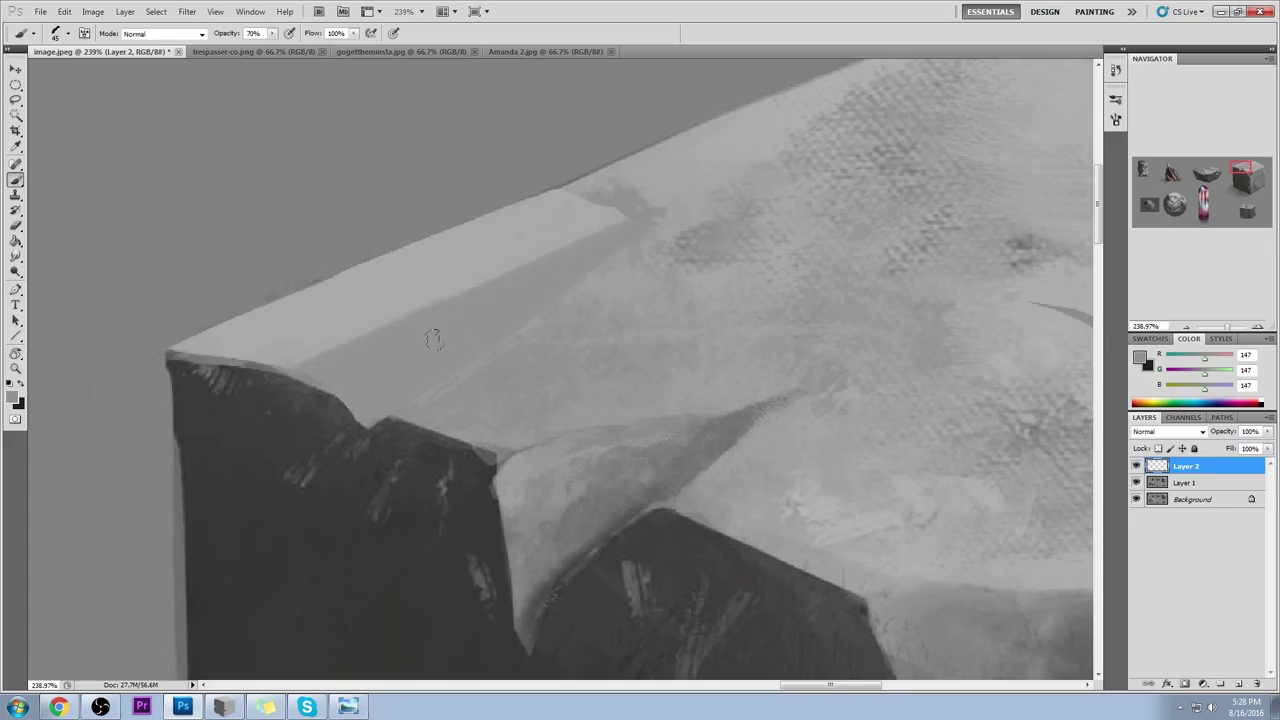
pyautogui.keyDown('alt'); pyautogui.click(516, 342); pyautogui.keyUp('alt')
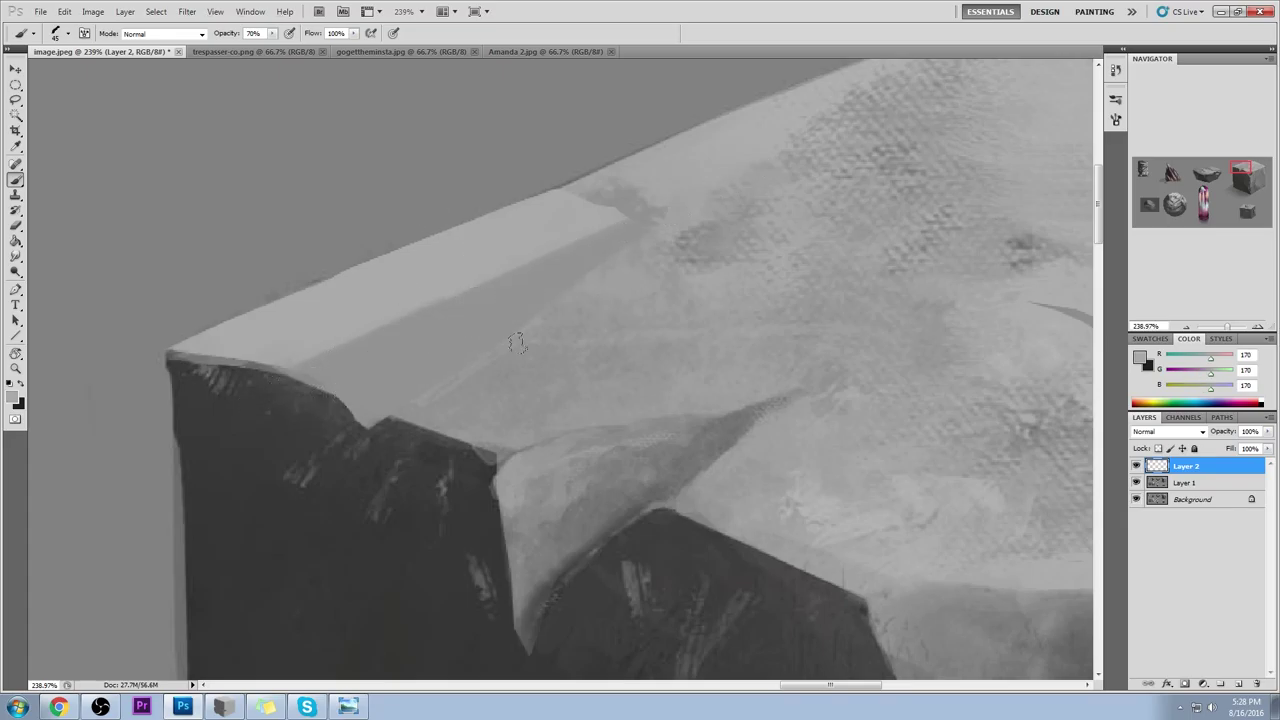
pyautogui.keyDown('alt'); pyautogui.click(631, 300); pyautogui.keyUp('alt')
pyautogui.moveTo(631, 300)
pyautogui.mouseDown()
pyautogui.moveTo(455, 392)
pyautogui.moveTo(400, 470)
pyautogui.mouseUp()
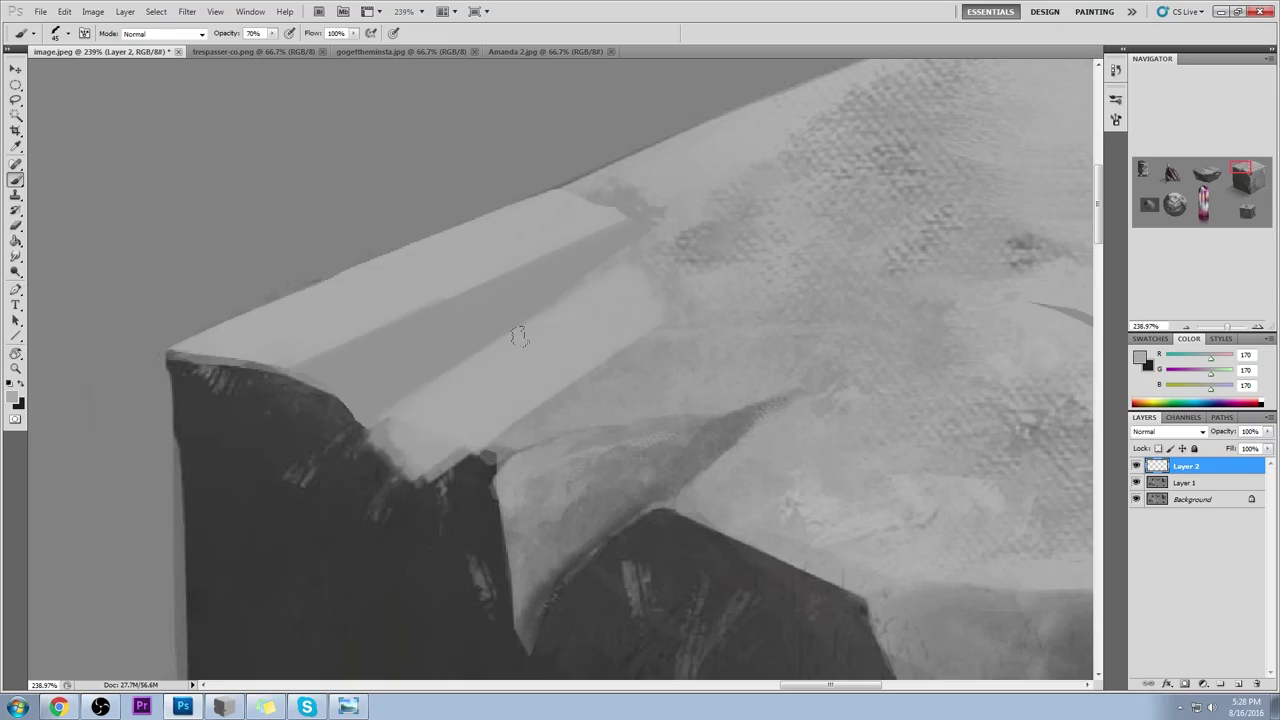
pyautogui.moveTo(520, 334)
pyautogui.mouseDown()
pyautogui.moveTo(390, 450)
pyautogui.moveTo(615, 260)
pyautogui.mouseUp()
pyautogui.moveTo(489, 366); pyautogui.dragTo(700, 240)
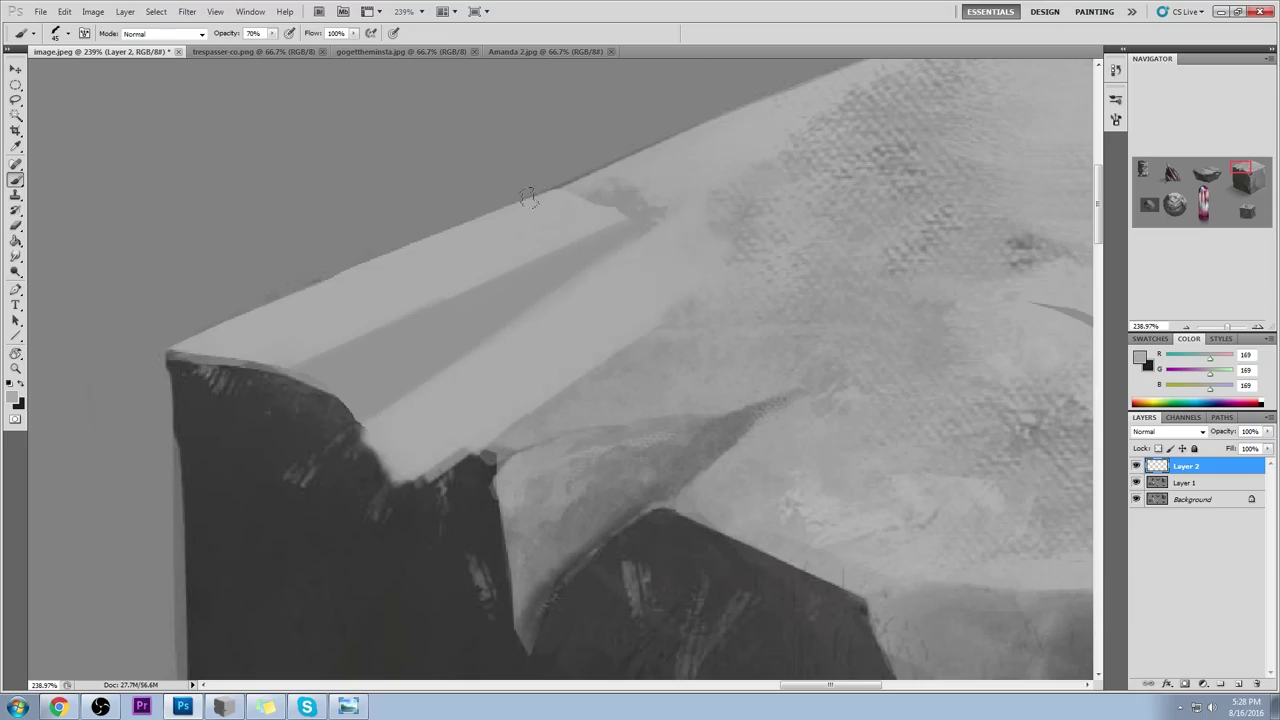
# Step: Extend the light plane along the top face's back edge and repaint the dark left face up to the chipped rim
pyautogui.moveTo(528, 197); pyautogui.dragTo(700, 122)
pyautogui.press('e')
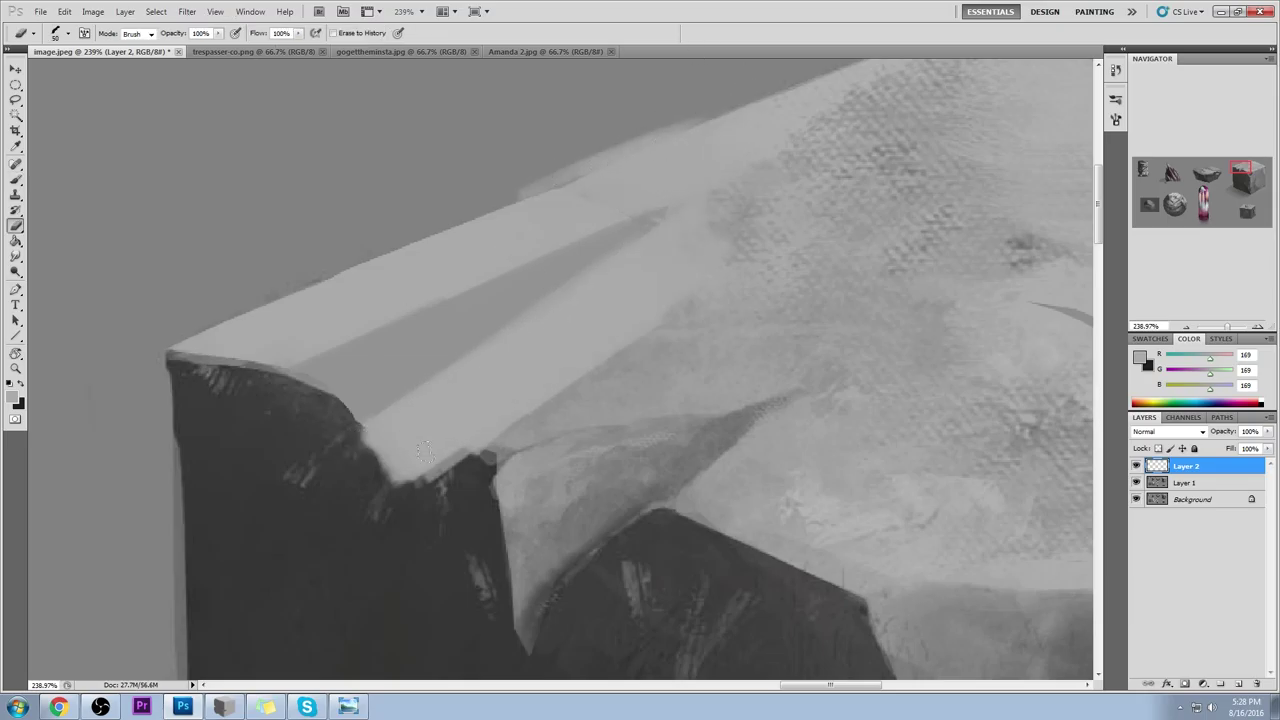
pyautogui.press('b')
pyautogui.keyDown('alt'); pyautogui.click(452, 486); pyautogui.keyUp('alt')
pyautogui.moveTo(352, 440)
pyautogui.mouseDown()
pyautogui.moveTo(479, 467)
pyautogui.moveTo(358, 424)
pyautogui.mouseUp()
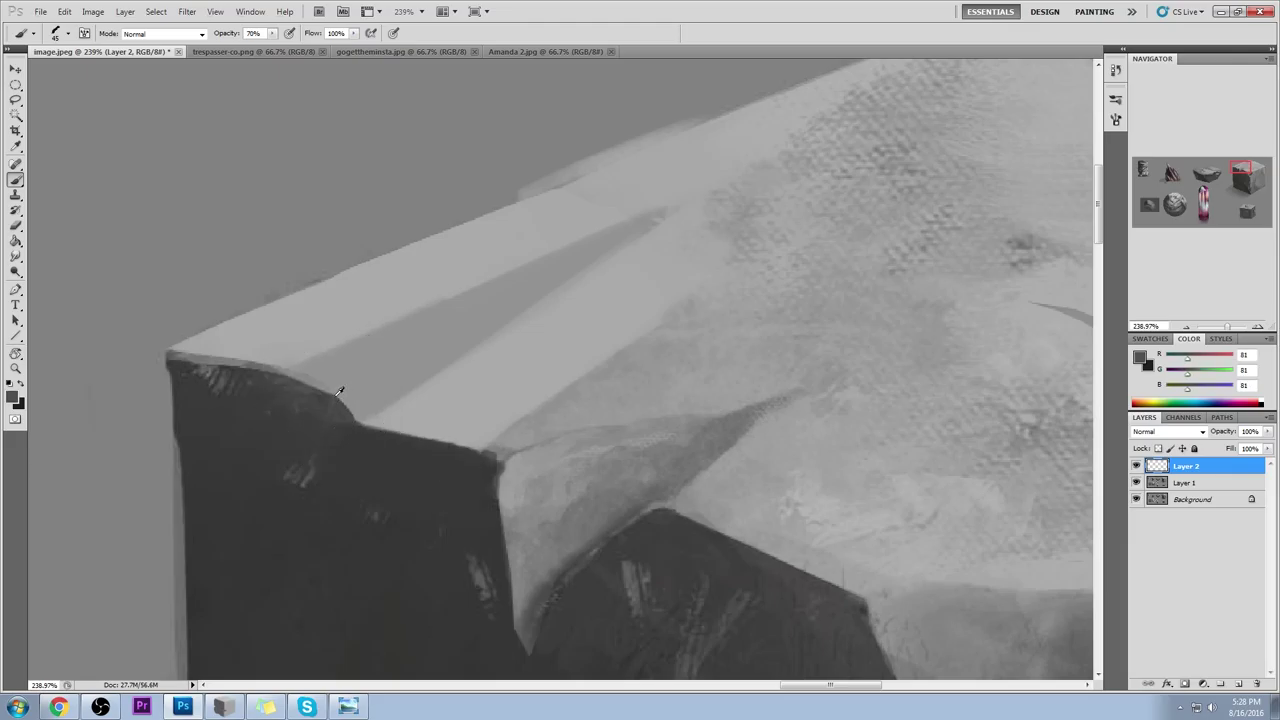
# Step: Refine the borders of the cube's chipped upper-left corner with dark, background and light greys sampled from the painting
pyautogui.keyDown('alt'); pyautogui.click(469, 295); pyautogui.keyUp('alt')
pyautogui.keyDown('alt'); pyautogui.click(469, 295); pyautogui.keyUp('alt')
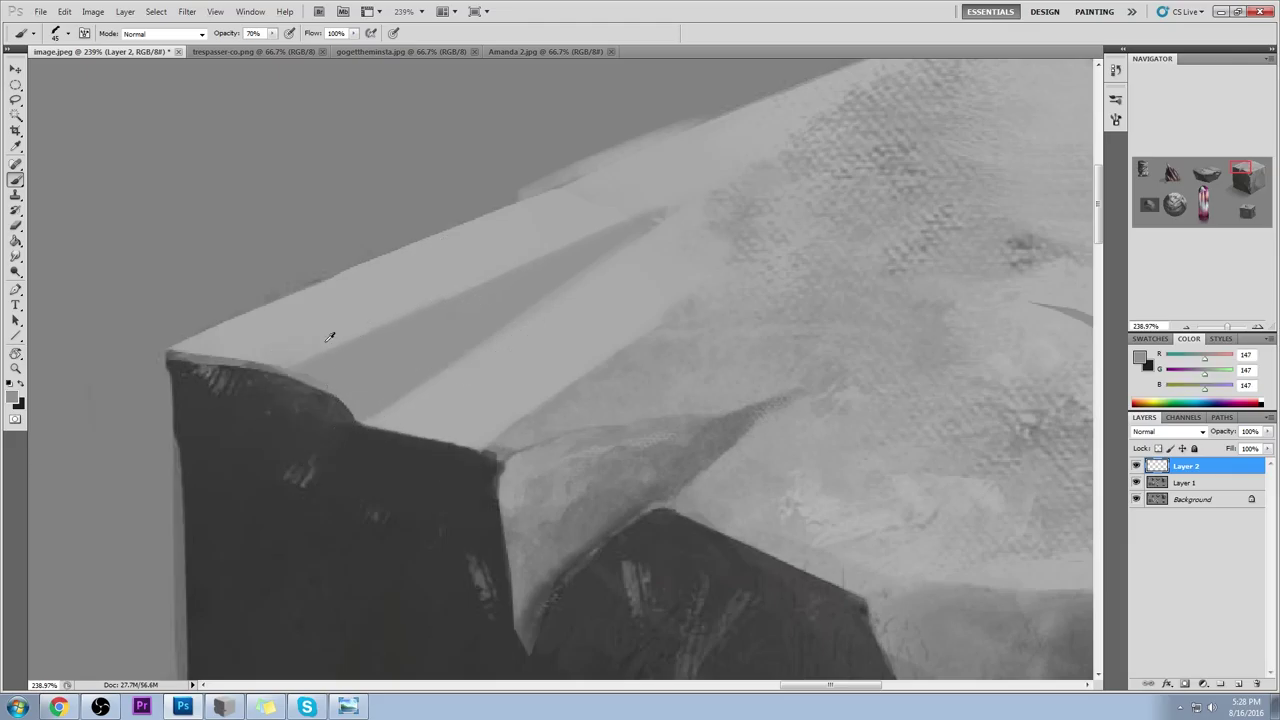
pyautogui.keyDown('alt'); pyautogui.click(322, 372); pyautogui.keyUp('alt')
pyautogui.keyDown('alt'); pyautogui.click(385, 443); pyautogui.keyUp('alt')
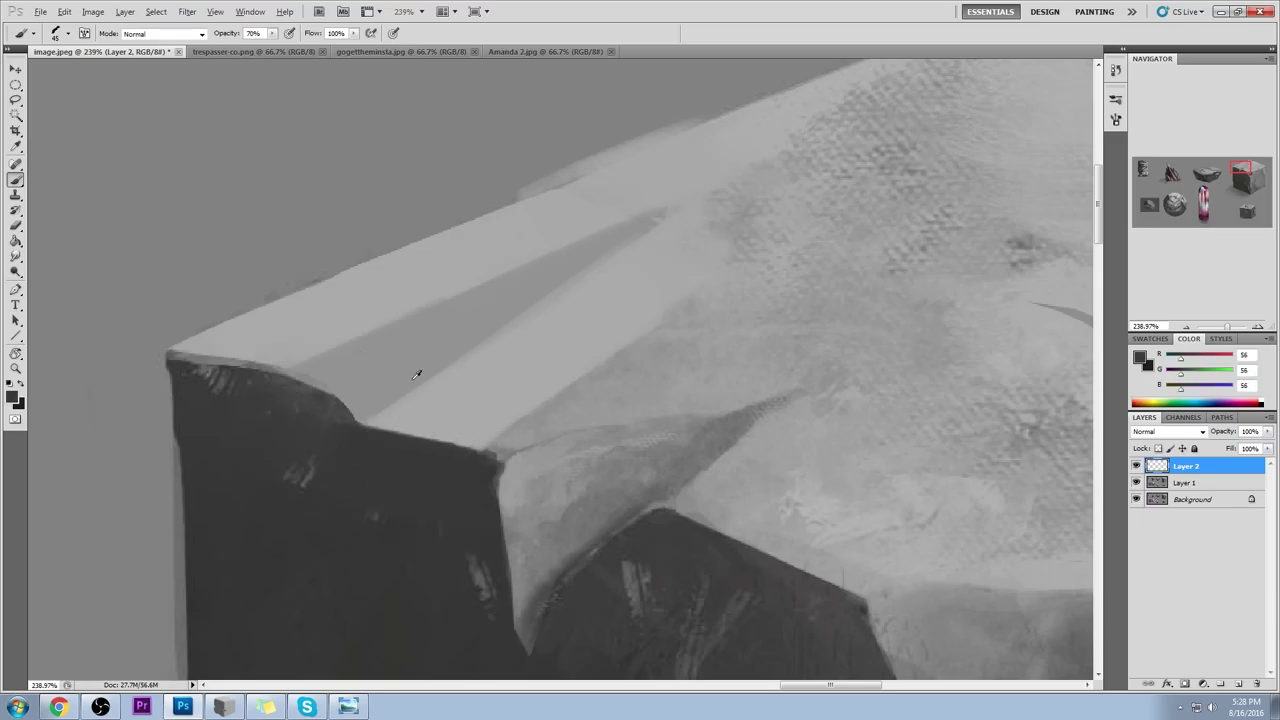
pyautogui.moveTo(171, 390); pyautogui.dragTo(524, 447)
pyautogui.keyDown('alt'); pyautogui.click(248, 374); pyautogui.keyUp('alt')
pyautogui.moveTo(284, 329); pyautogui.dragTo(610, 282)
pyautogui.keyDown('alt'); pyautogui.click(432, 293); pyautogui.keyUp('alt')
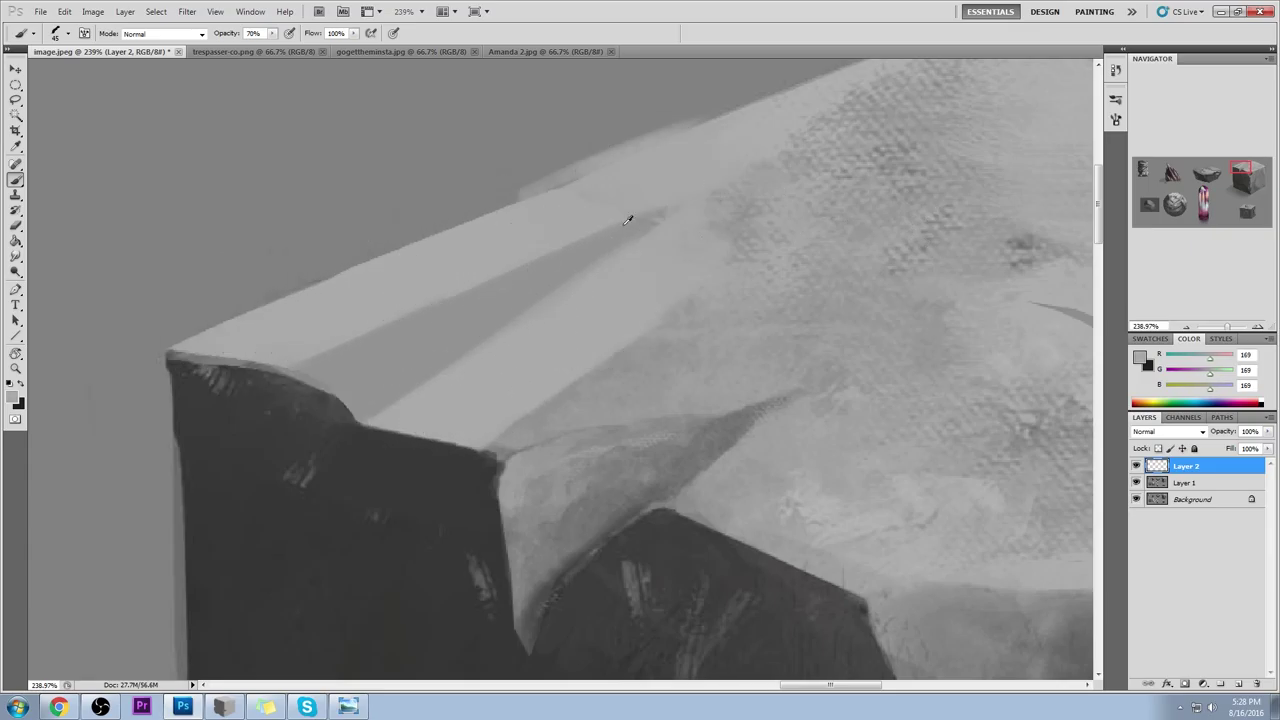
pyautogui.hotkey('ctrl', '0')
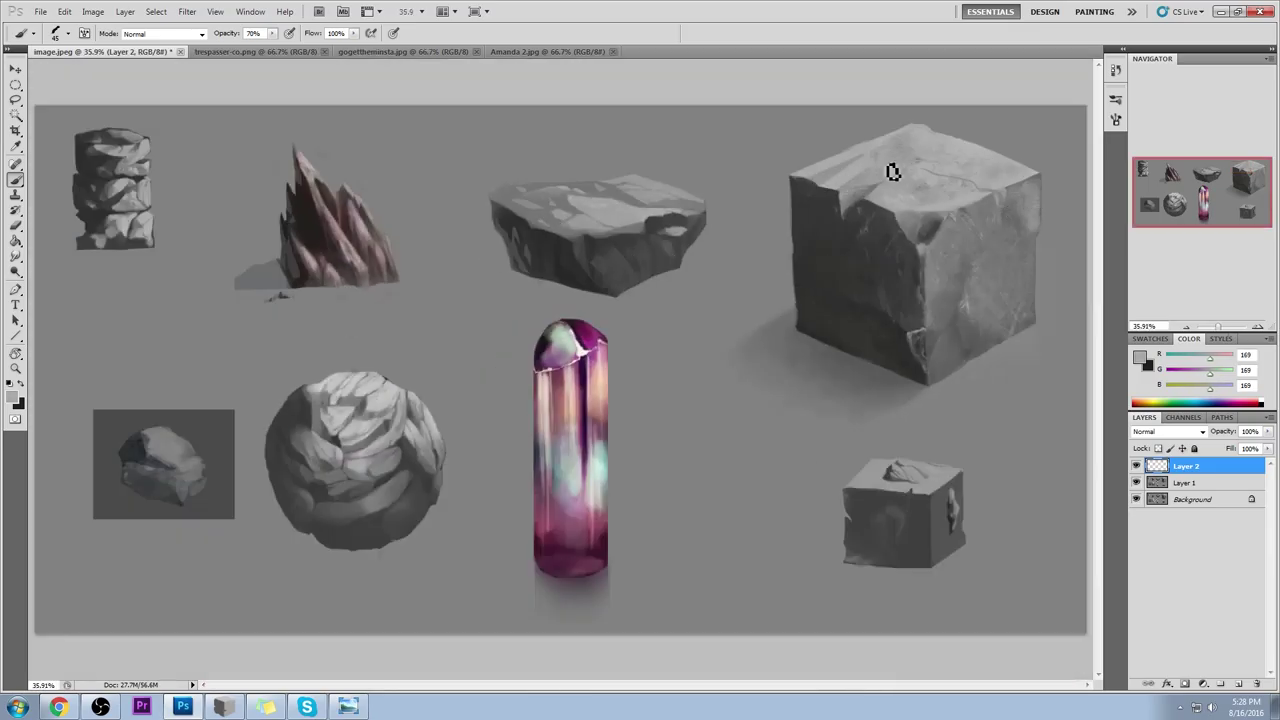
pyautogui.moveTo(822, 158)
pyautogui.mouseDown()
pyautogui.moveTo(846, 137)
pyautogui.moveTo(823, 138)
pyautogui.mouseUp()
pyautogui.hotkey('ctrl', 'z')
pyautogui.hotkey('ctrl', 'z')
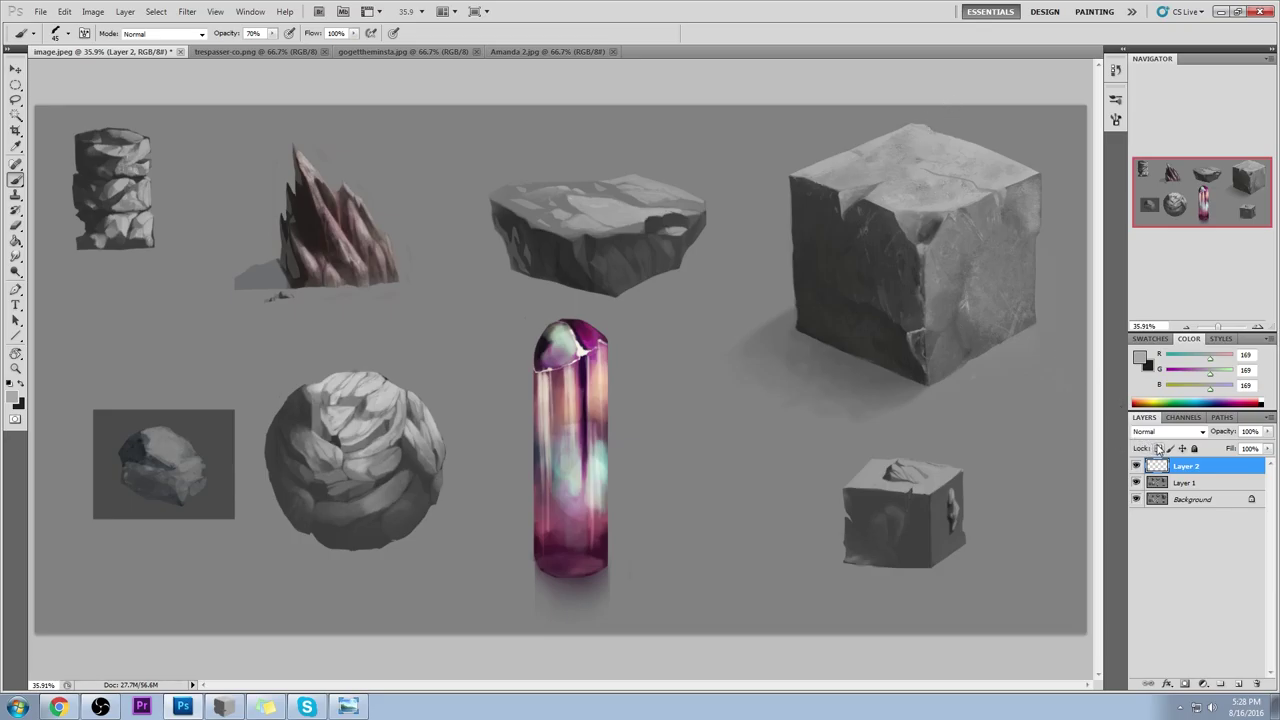
pyautogui.hotkey('ctrl', 'alt', 'z')
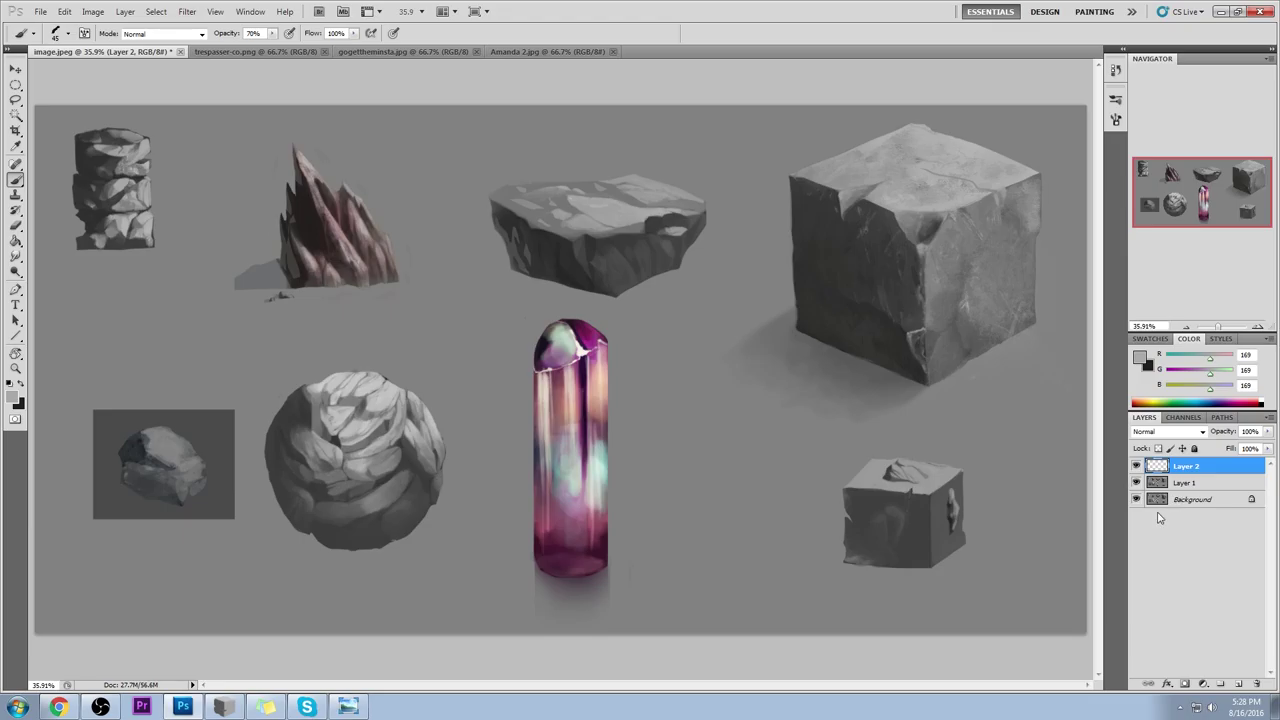
# Step: Clear the active selection and pick up a mid-grey from the cube's right face for brushing
pyautogui.press('z')
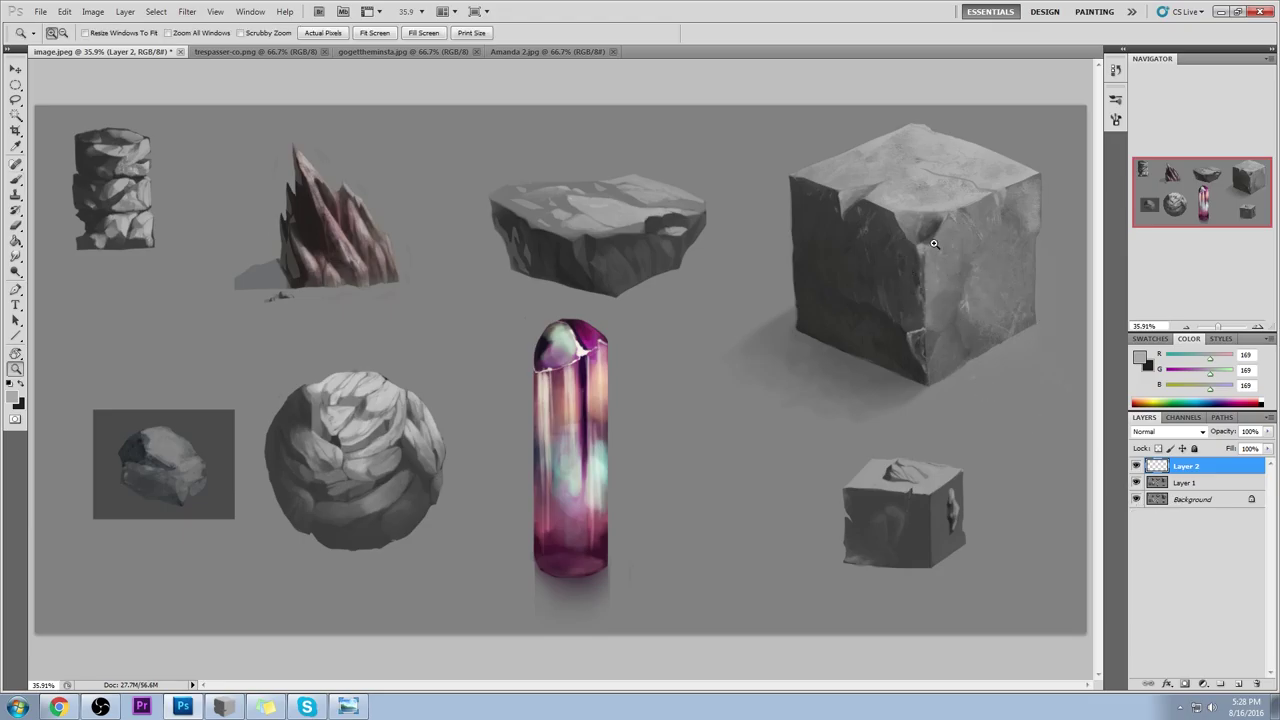
pyautogui.click(934, 243)
pyautogui.press('b')
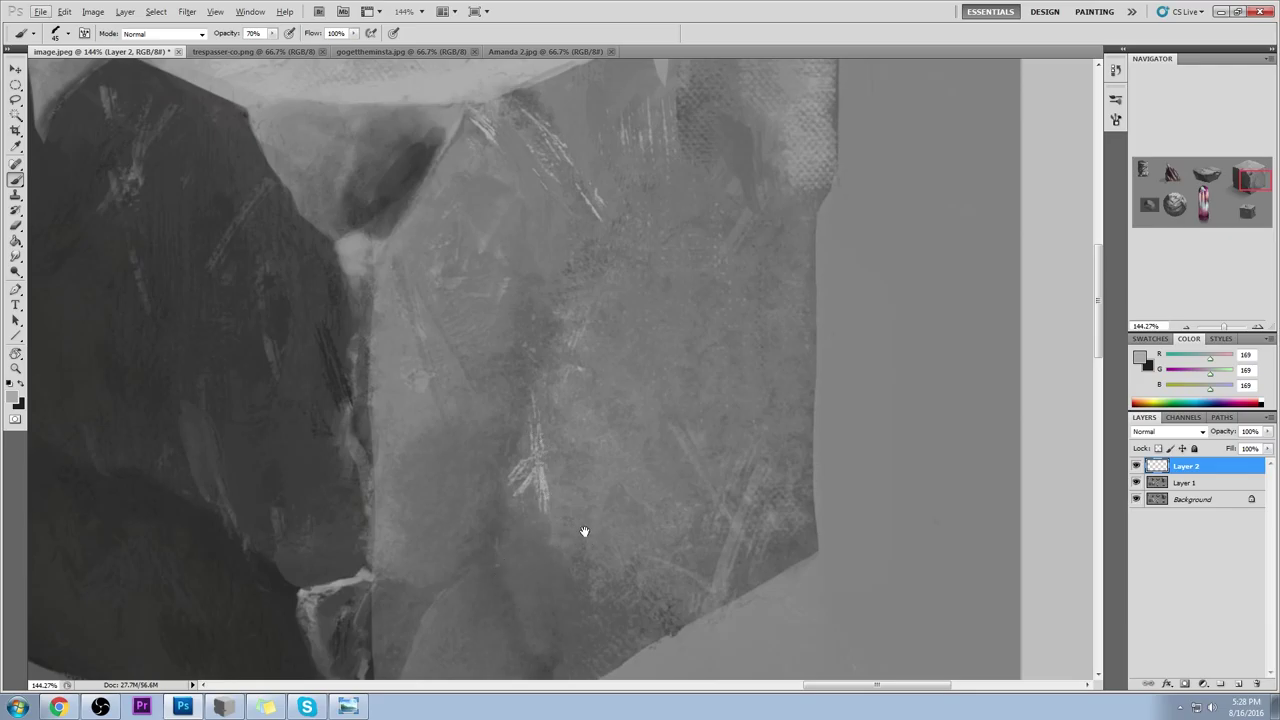
pyautogui.moveTo(583, 531); pyautogui.dragTo(603, 441)
pyautogui.keyDown('alt'); pyautogui.click(750, 428); pyautogui.keyUp('alt')
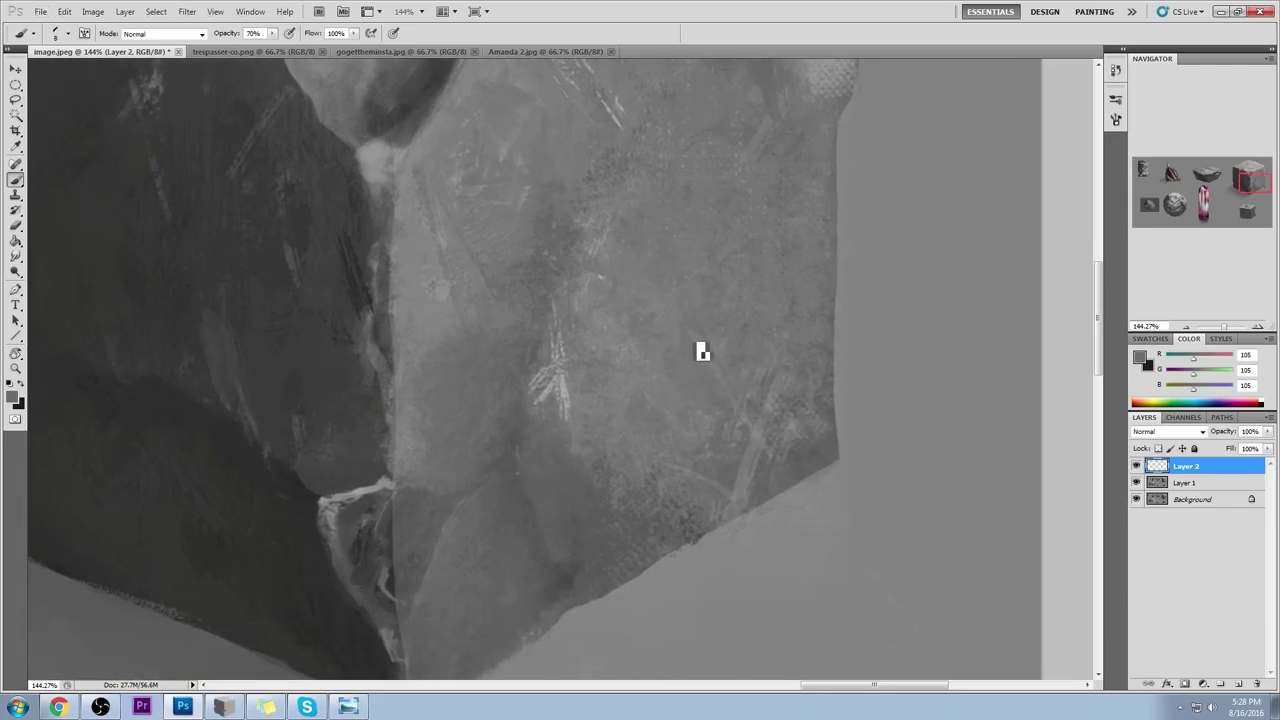
pyautogui.press('m')
pyautogui.rightClick(697, 288)
pyautogui.click(727, 298)
pyautogui.press('b')
pyautogui.moveTo(696, 216); pyautogui.dragTo(722, 283)
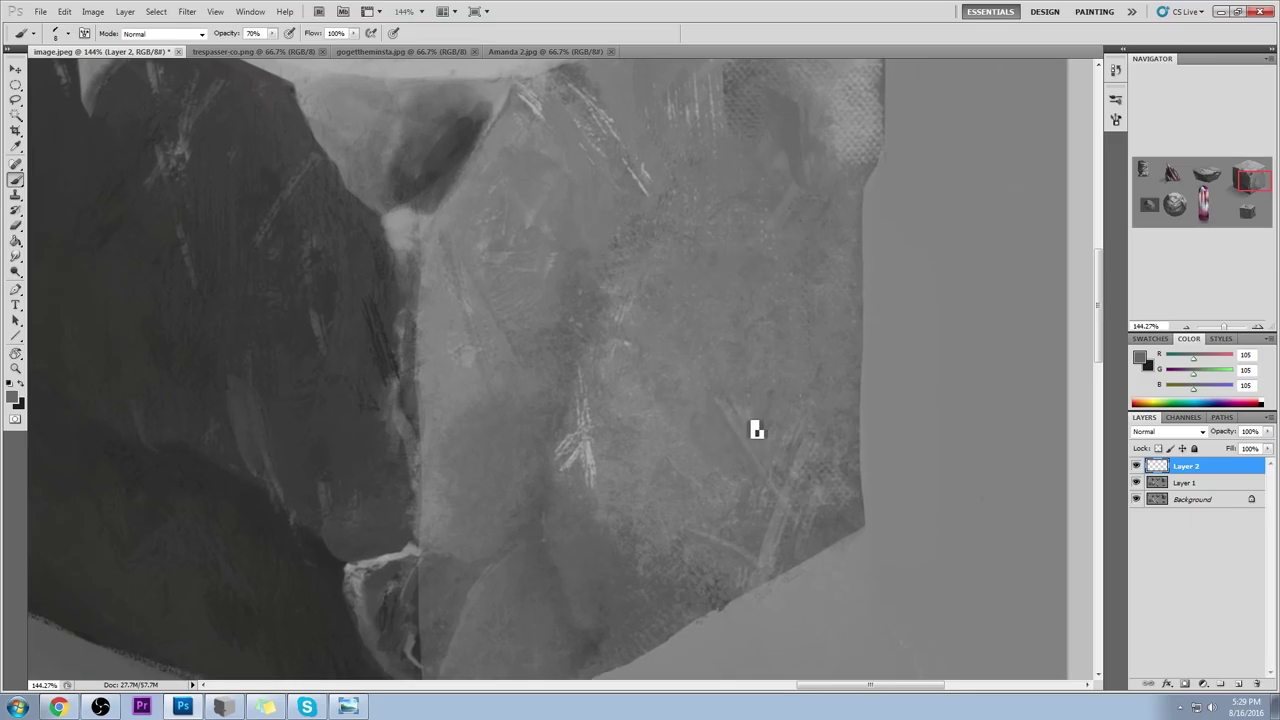
# Step: Paint a dark grey crack down the lower part of the cube's right face to its bottom edge
pyautogui.keyDown('alt'); pyautogui.click(547, 498); pyautogui.keyUp('alt')
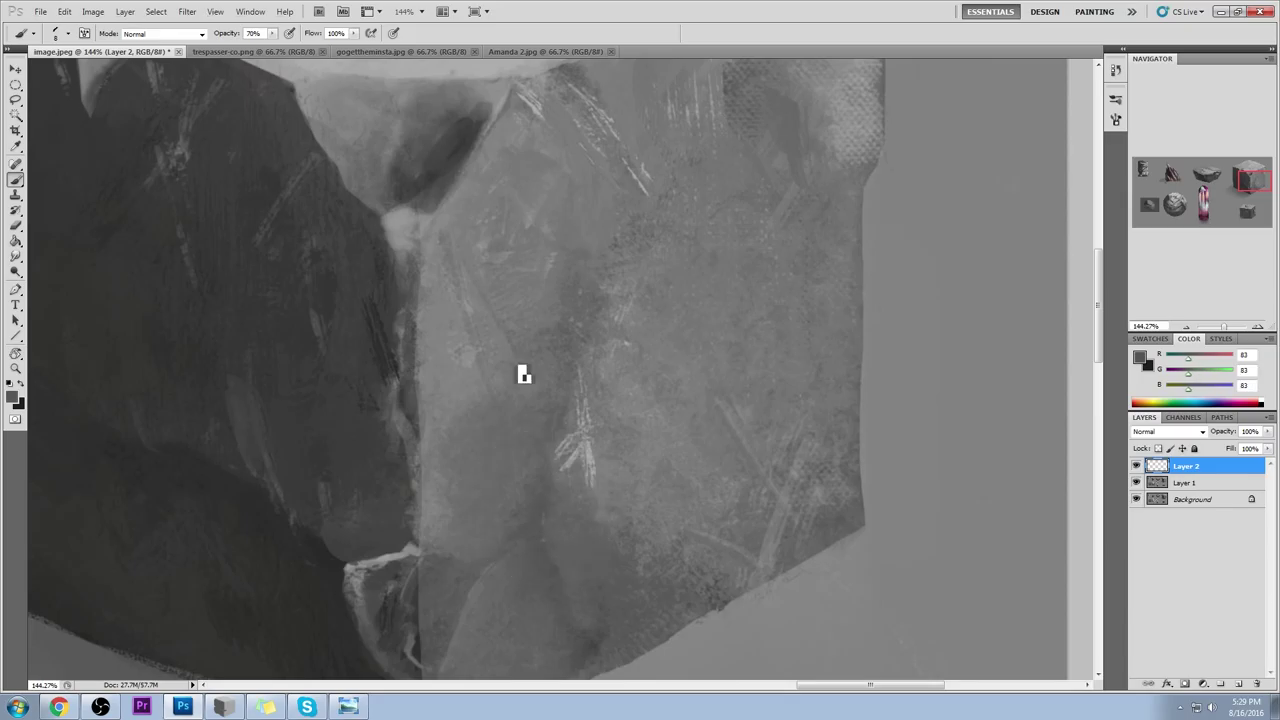
pyautogui.moveTo(556, 493)
pyautogui.mouseDown()
pyautogui.moveTo(554, 471)
pyautogui.moveTo(543, 551)
pyautogui.moveTo(560, 594)
pyautogui.moveTo(597, 640)
pyautogui.moveTo(609, 604)
pyautogui.mouseUp()
pyautogui.moveTo(633, 523); pyautogui.dragTo(671, 391)
pyautogui.moveTo(629, 517)
pyautogui.mouseDown()
pyautogui.moveTo(638, 560)
pyautogui.moveTo(616, 441)
pyautogui.moveTo(655, 550)
pyautogui.mouseUp()
# Step: Set the brush opacity to 100% and recut the right face's bottom edge with background grey, leaving a notch below the crack
pyautogui.keyDown('alt'); pyautogui.click(668, 543); pyautogui.keyUp('alt')
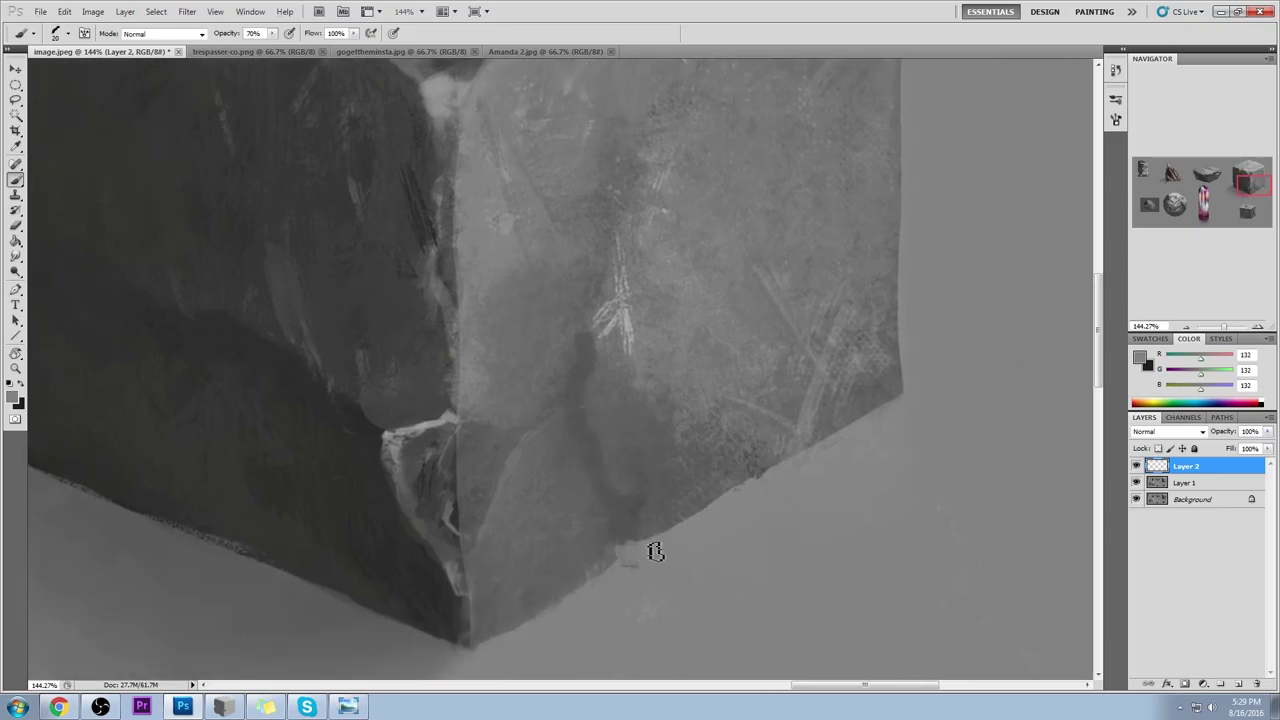
pyautogui.moveTo(271, 34); pyautogui.dragTo(330, 60)
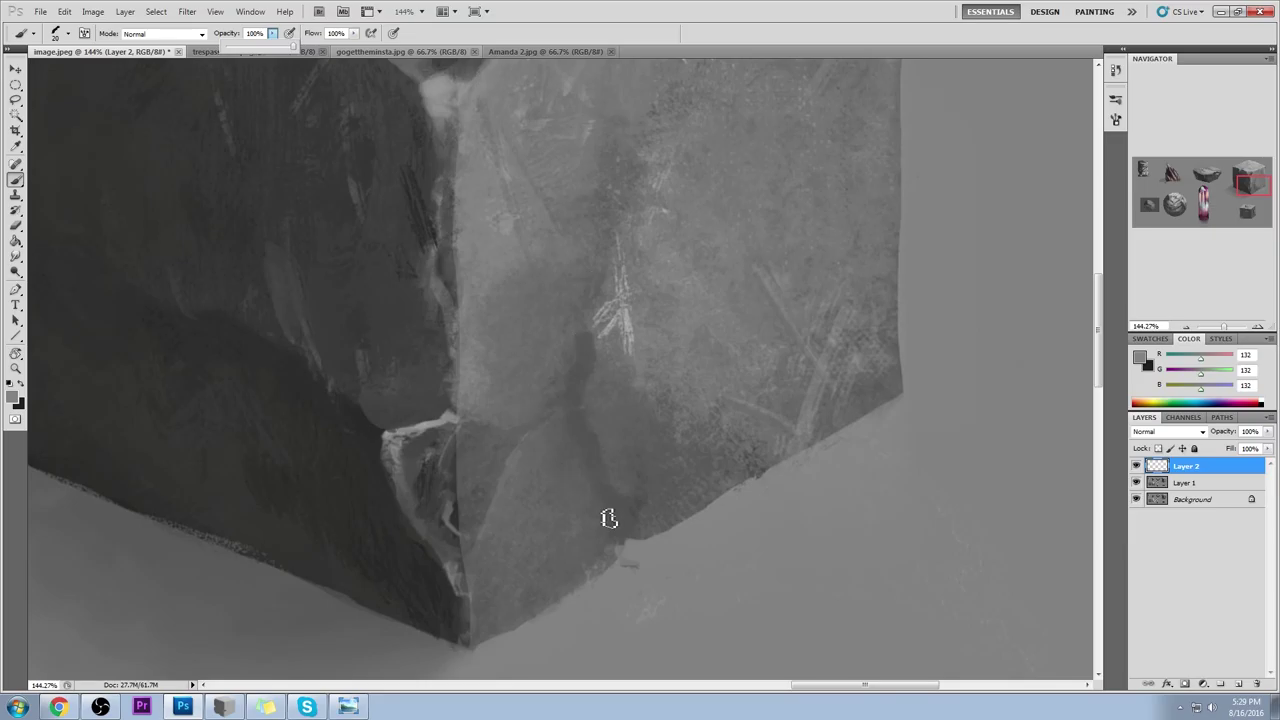
pyautogui.moveTo(625, 547); pyautogui.dragTo(645, 551)
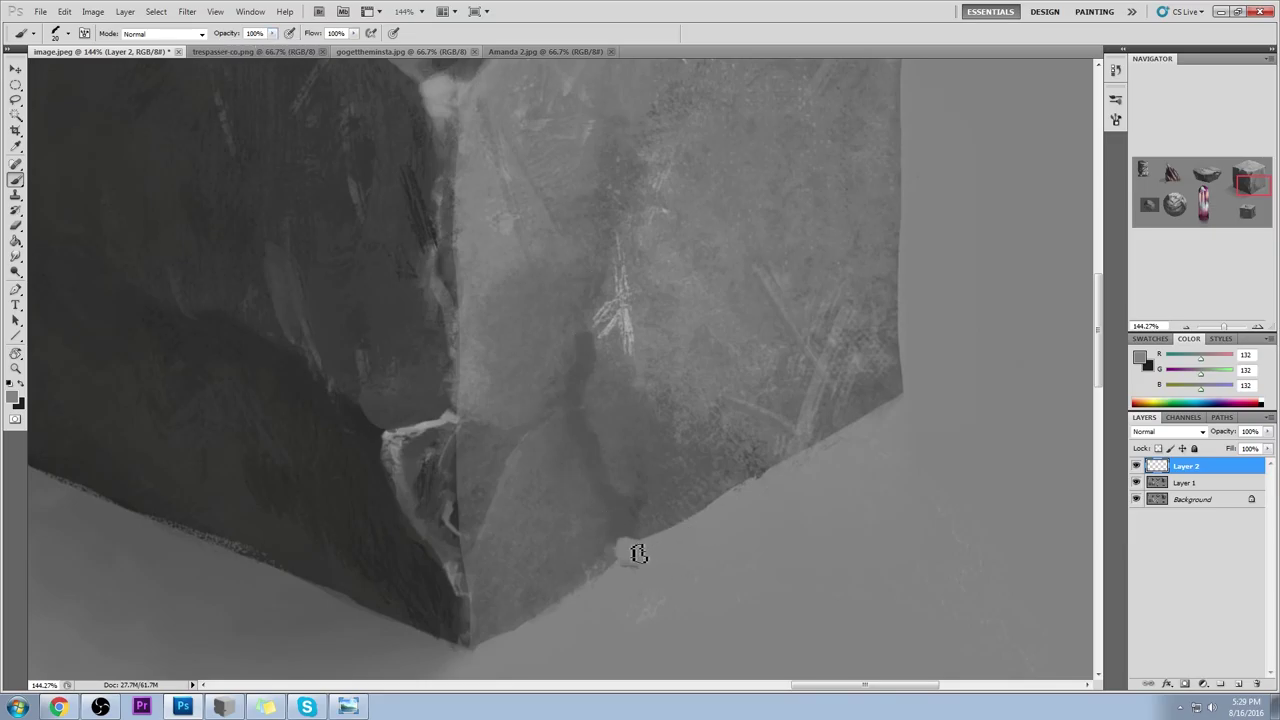
pyautogui.moveTo(566, 594)
pyautogui.mouseDown()
pyautogui.moveTo(625, 553)
pyautogui.moveTo(482, 640)
pyautogui.mouseUp()
pyautogui.moveTo(655, 549); pyautogui.dragTo(495, 669)
pyautogui.keyDown('alt'); pyautogui.click(626, 547); pyautogui.keyUp('alt')
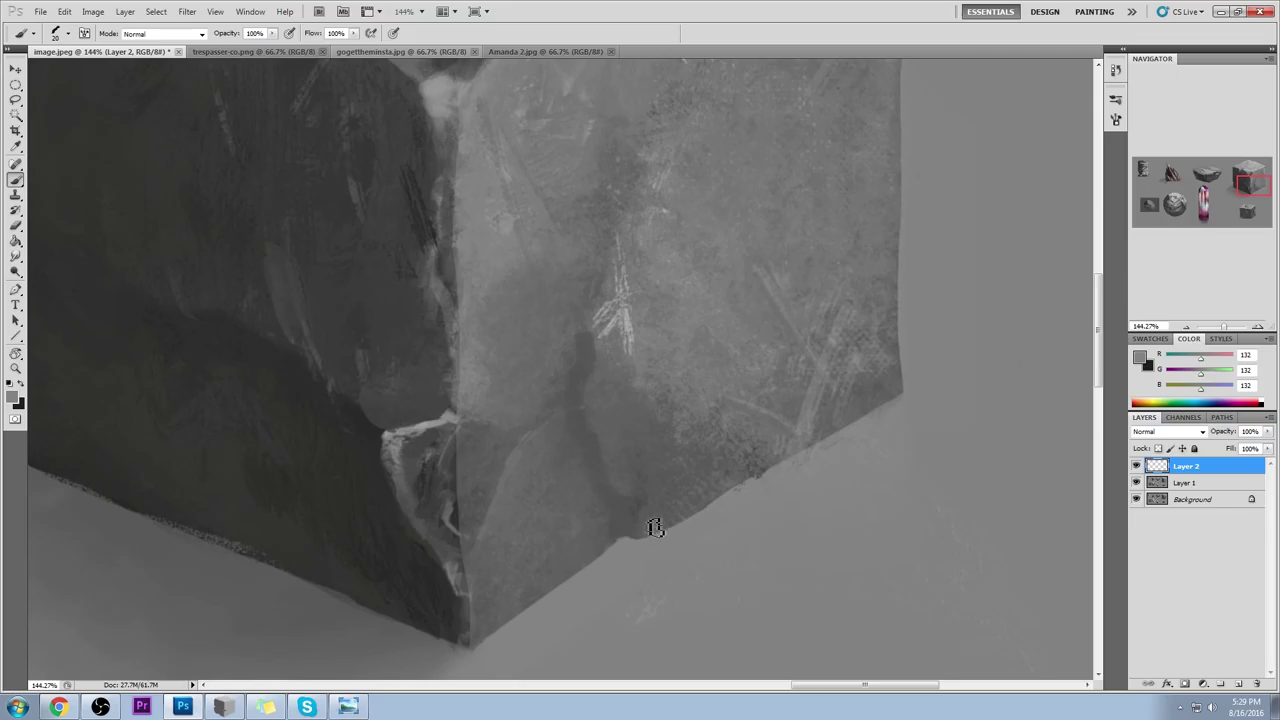
pyautogui.moveTo(632, 544); pyautogui.dragTo(620, 514)
pyautogui.hotkey('ctrl', 'z')
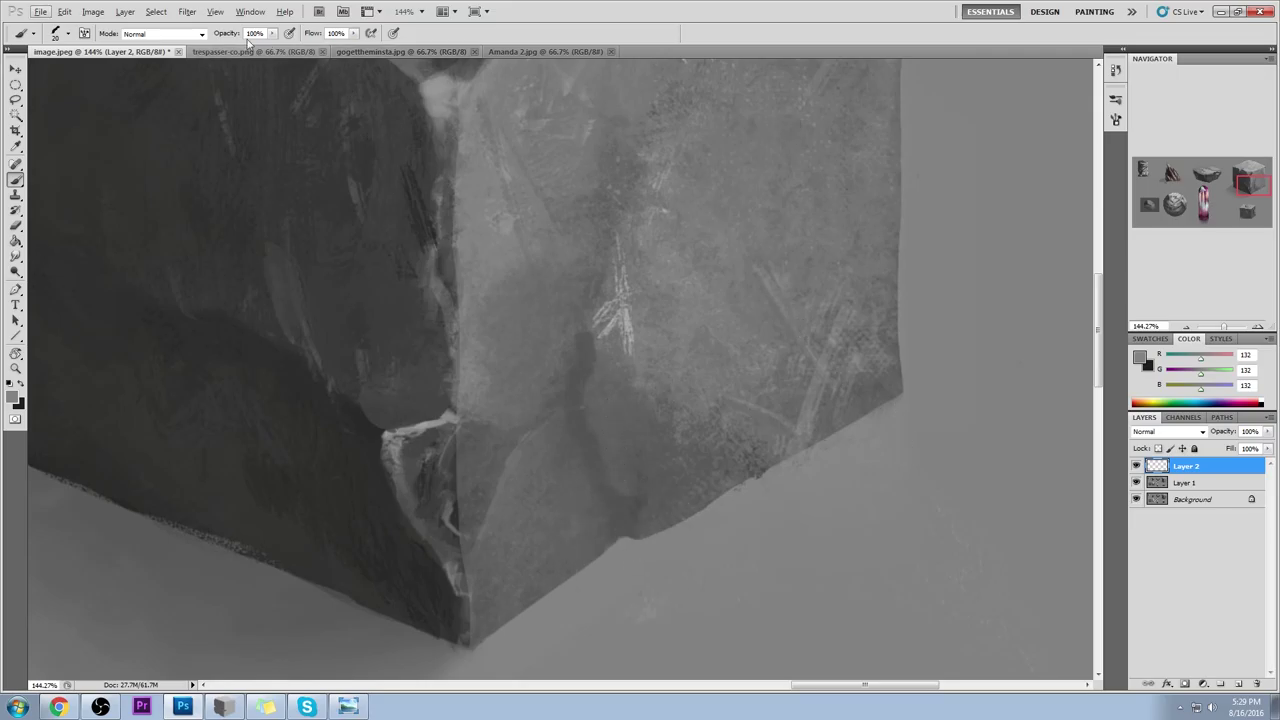
# Step: Set the brush opacity to 38% and soften the notch where the crack meets the bottom edge
pyautogui.click(272, 33)
pyautogui.click(231, 46)
pyautogui.click(619, 541)
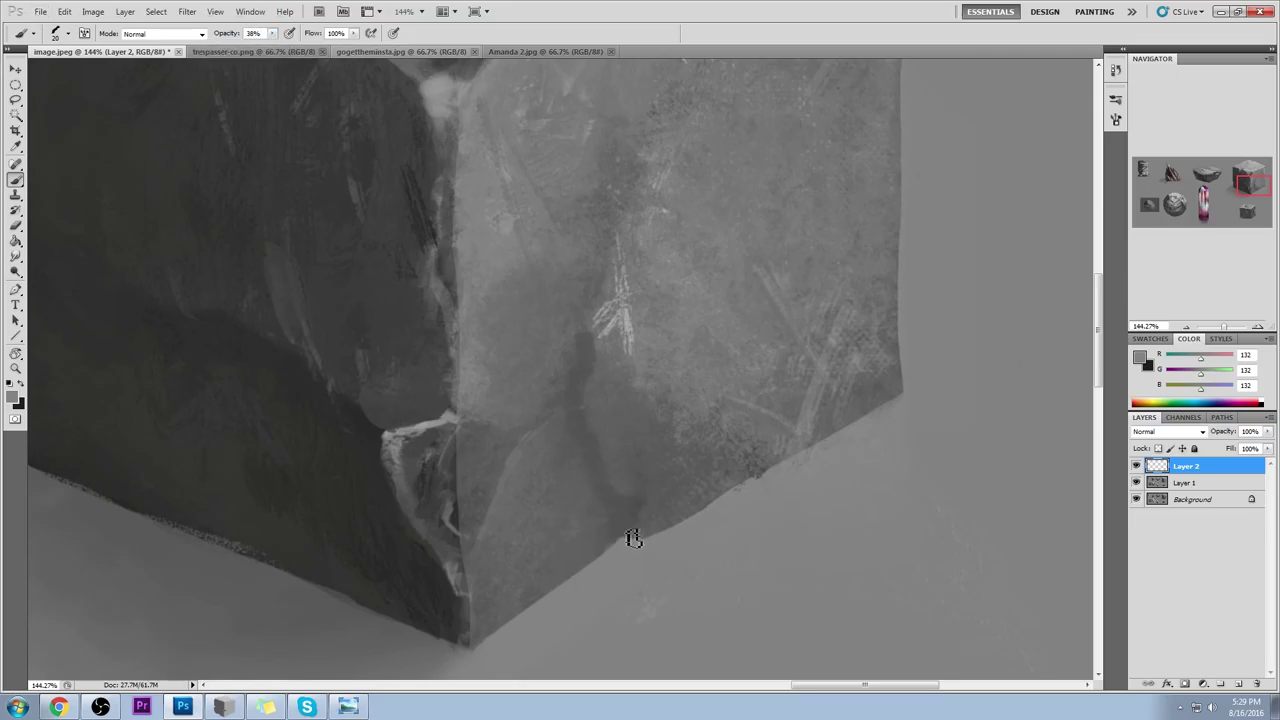
# Step: Lasso the area right of the crack down past the bottom edge and hide the selection outline
pyautogui.hotkey('ctrl', '0')
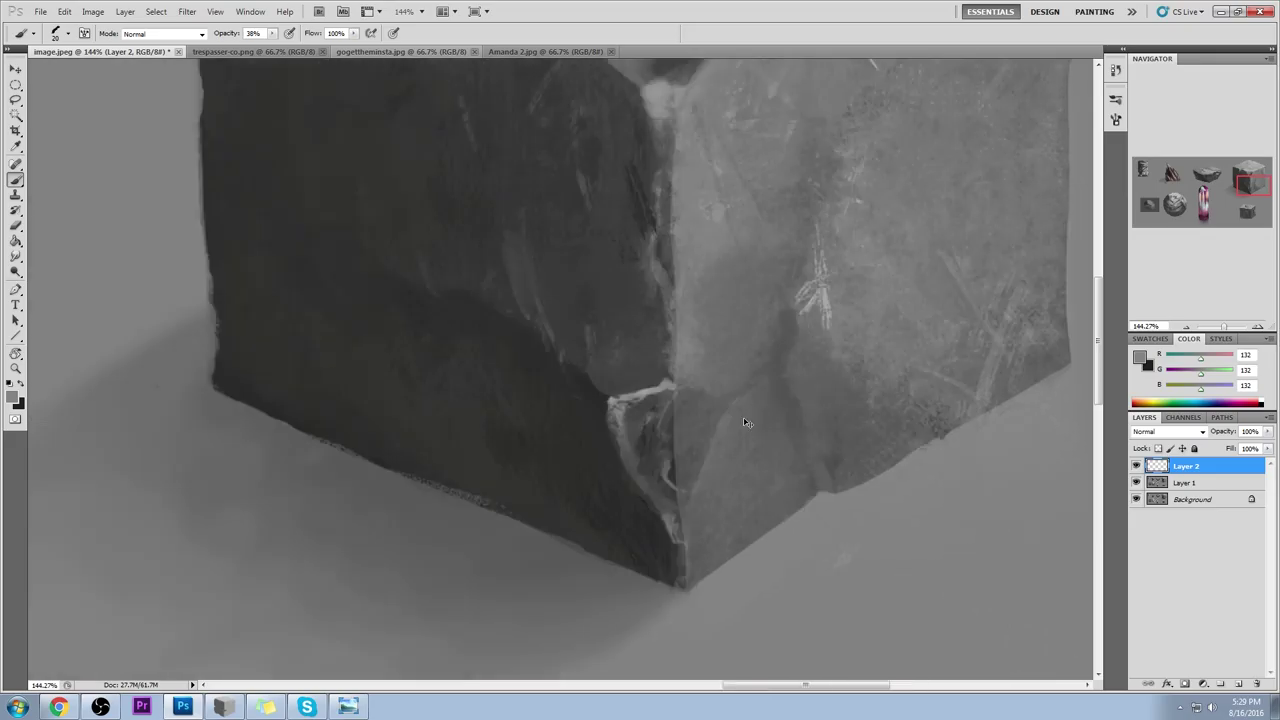
pyautogui.press('z')
pyautogui.moveTo(1003, 400); pyautogui.dragTo(1003, 400)
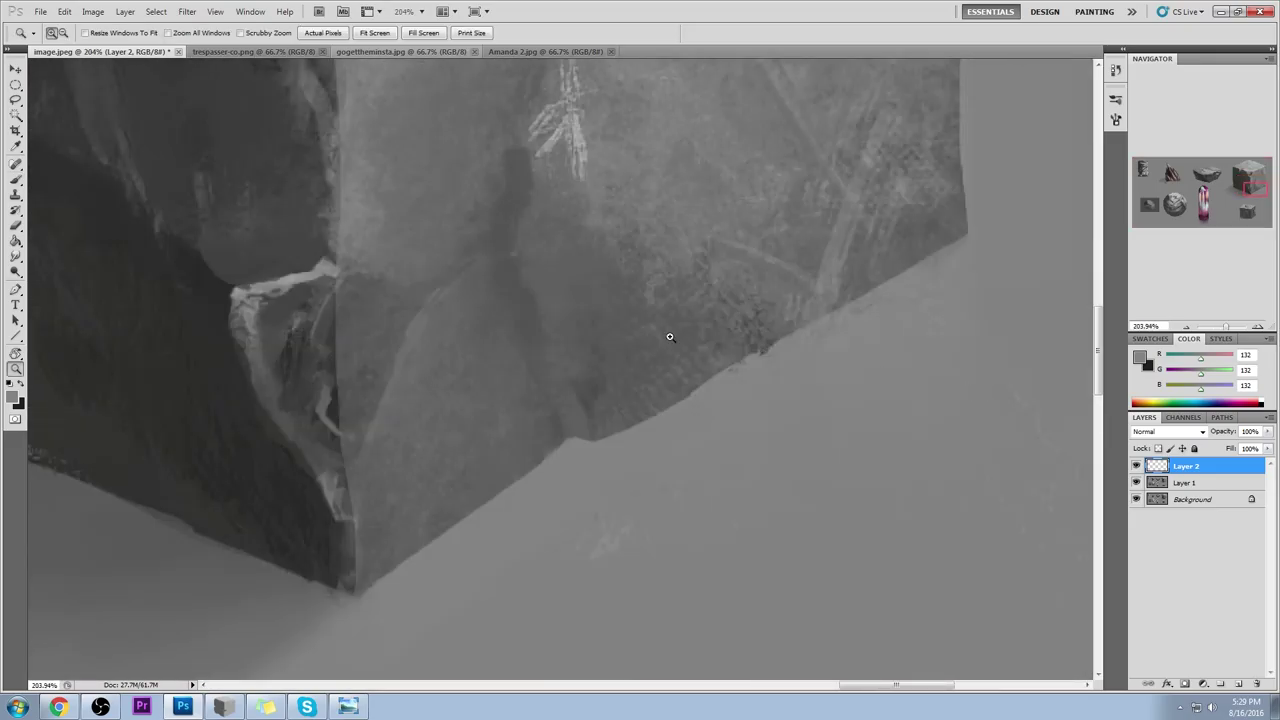
pyautogui.press('l')
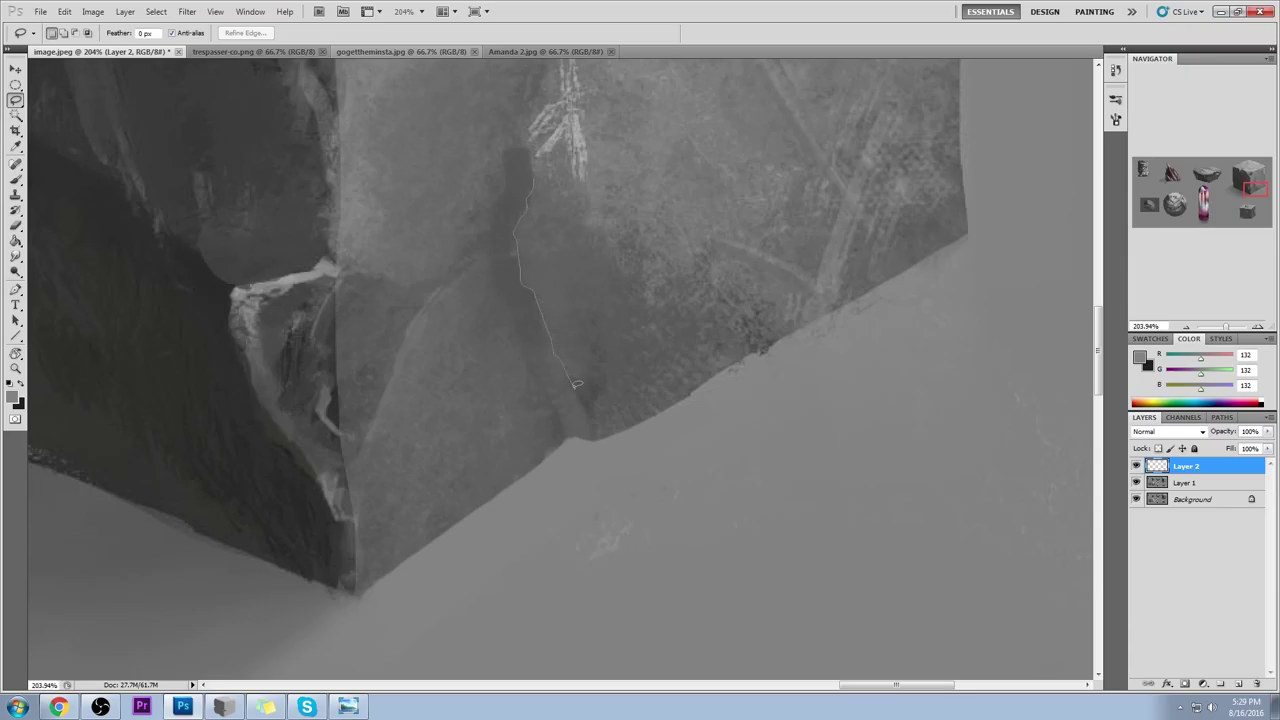
pyautogui.moveTo(698, 333); pyautogui.dragTo(642, 228)
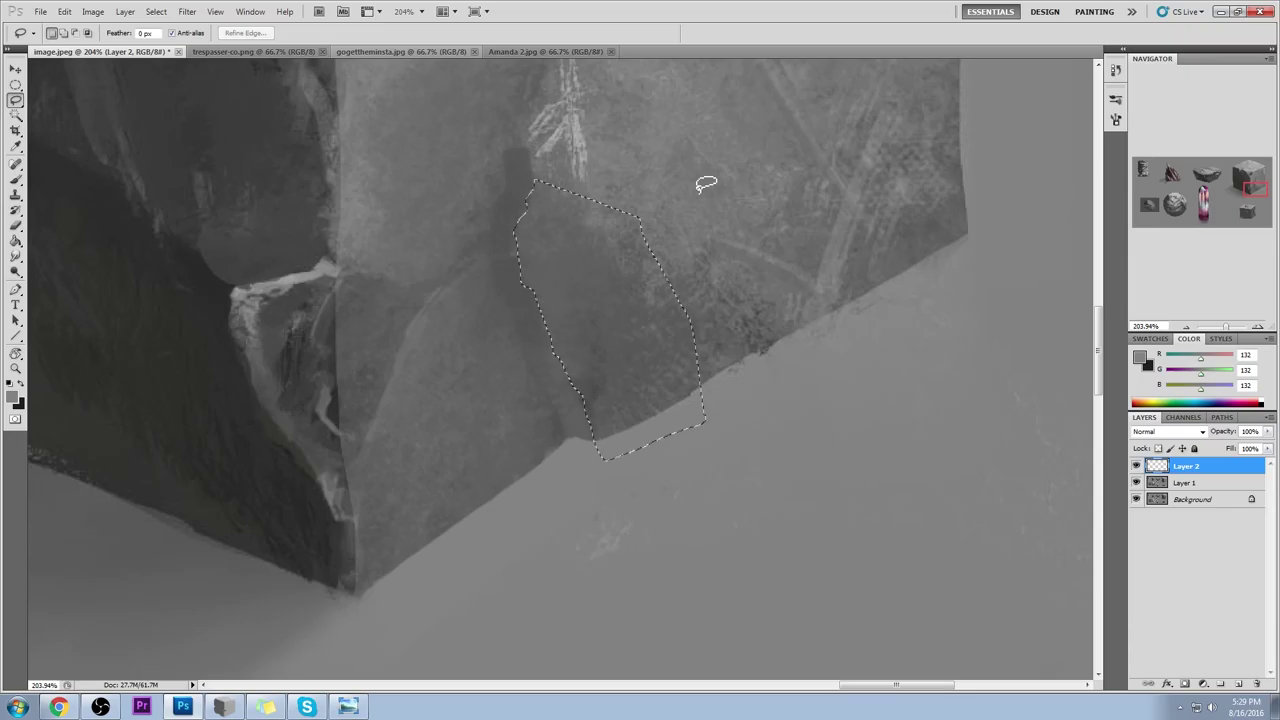
pyautogui.hotkey('ctrl', 'h')
# Step: Brush lighter sampled greys inside the selection to give the crack a crisp, lit right-hand plane
pyautogui.press('b')
pyautogui.keyDown('alt'); pyautogui.click(615, 337); pyautogui.keyUp('alt')
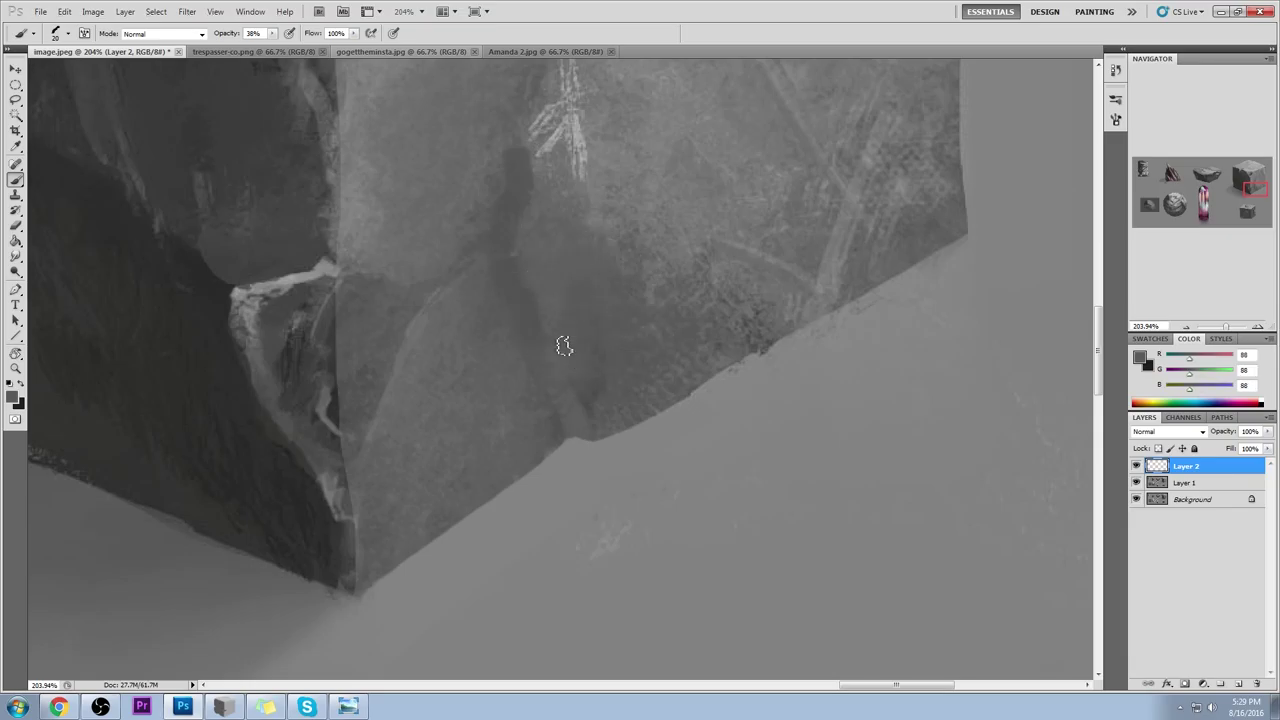
pyautogui.keyDown('alt'); pyautogui.click(594, 187); pyautogui.keyUp('alt')
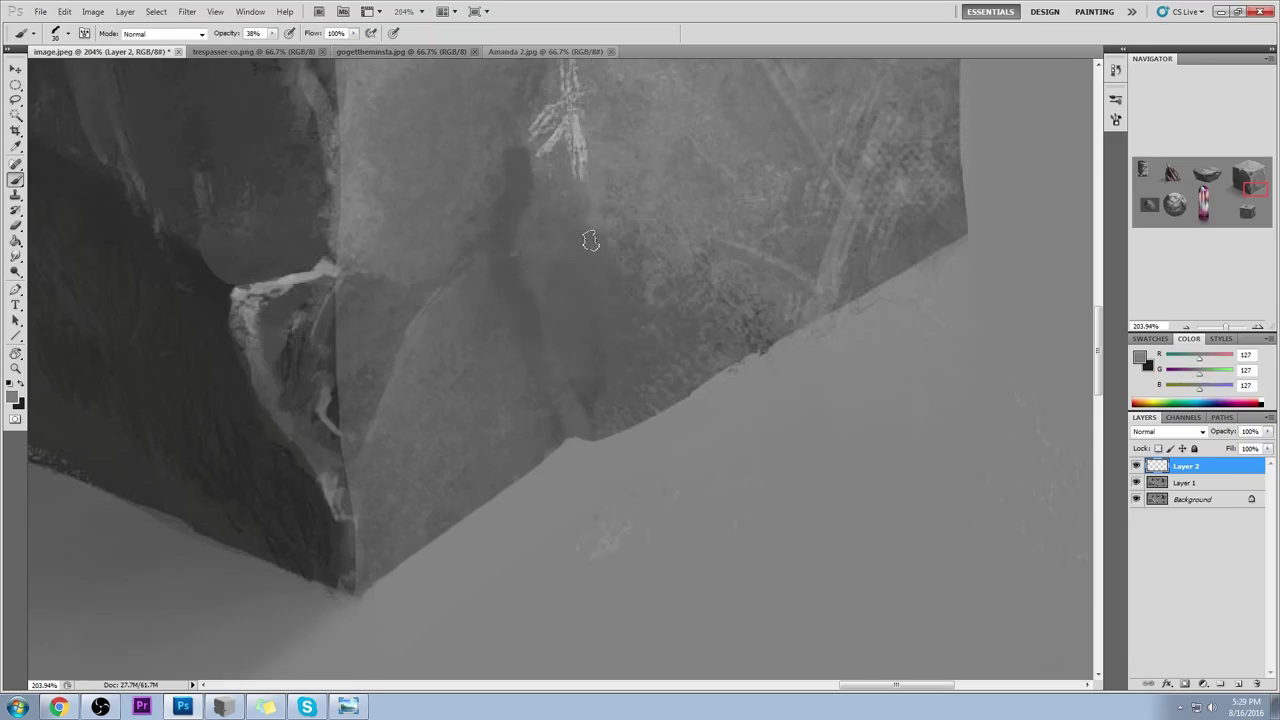
pyautogui.moveTo(575, 207)
pyautogui.mouseDown()
pyautogui.moveTo(535, 310)
pyautogui.moveTo(617, 390)
pyautogui.mouseUp()
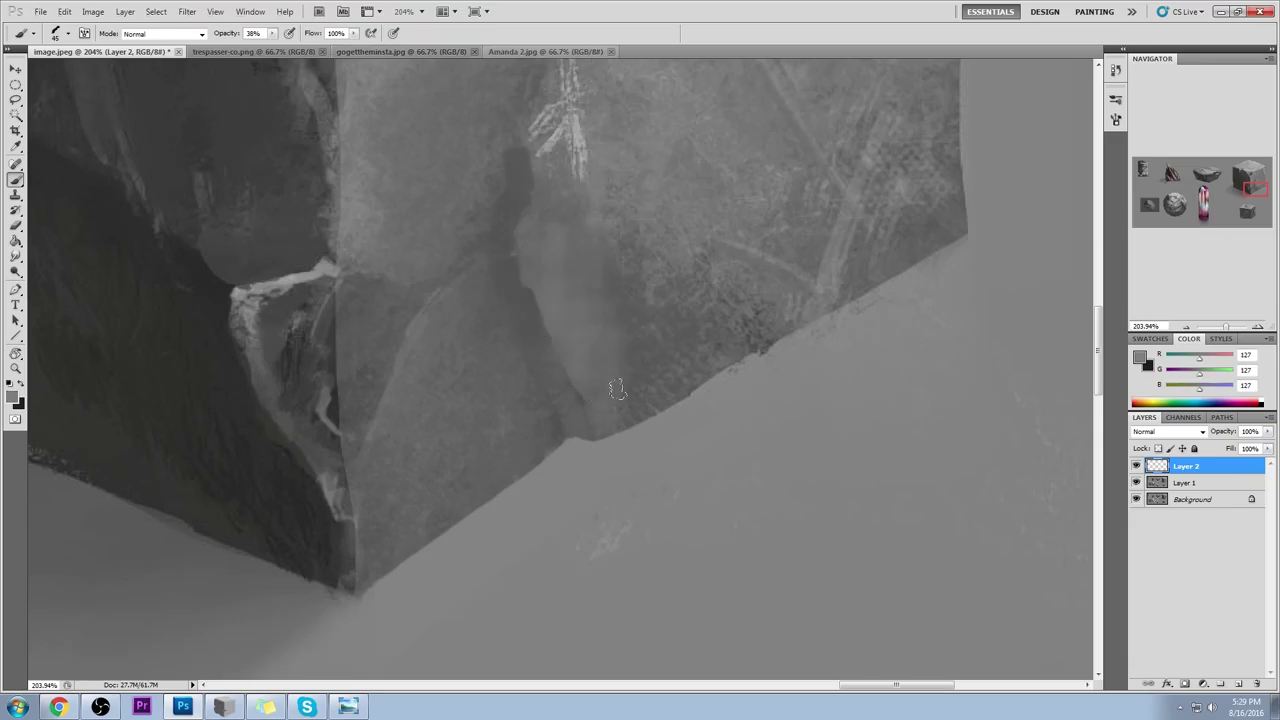
pyautogui.keyDown('alt'); pyautogui.click(594, 246); pyautogui.keyUp('alt')
pyautogui.keyDown('alt'); pyautogui.click(594, 218); pyautogui.keyUp('alt')
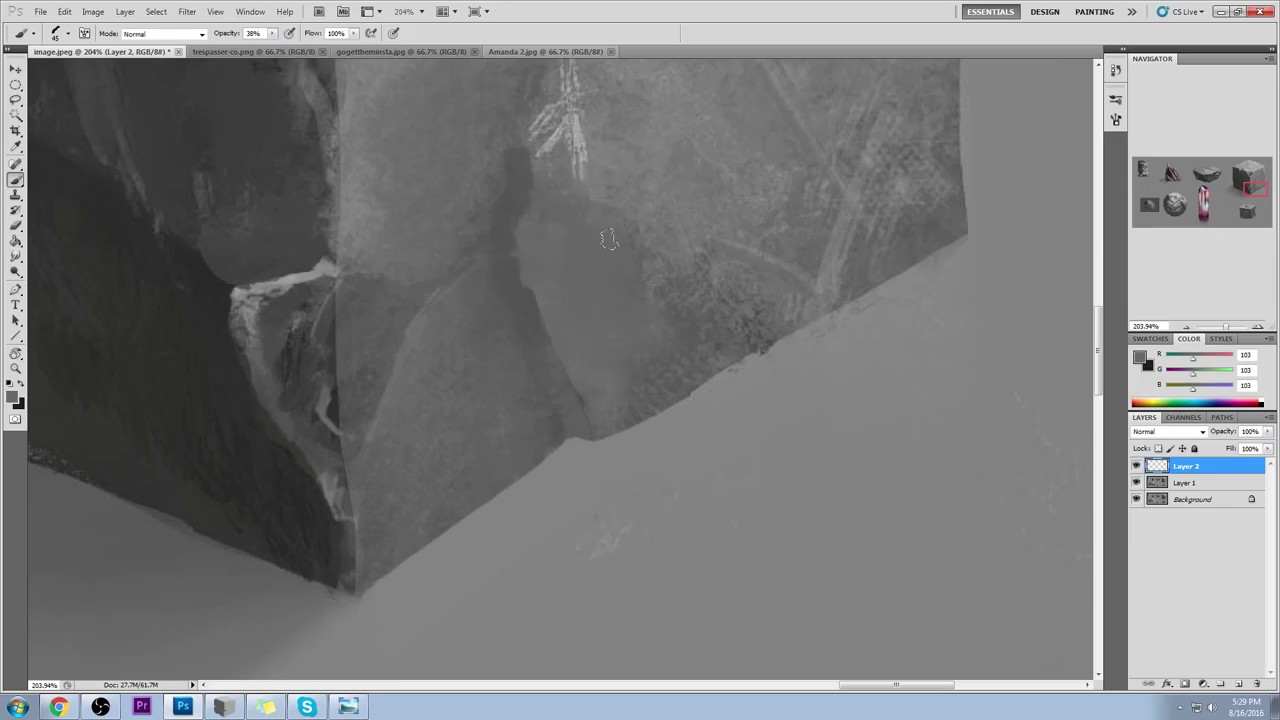
pyautogui.hotkey('ctrl', '0')
pyautogui.press('z')
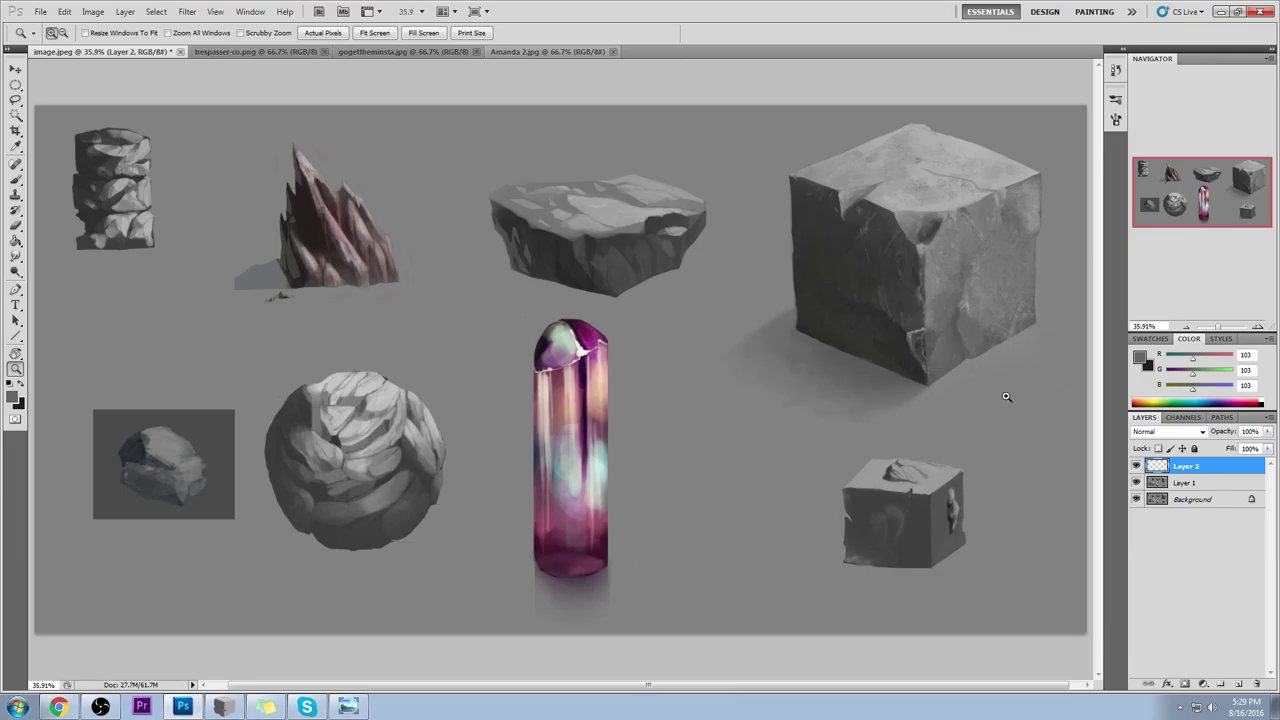
# Step: Lasso the plane left of the crack at the right face's bottom, hide the outline and smooth it with mid grey brushwork
pyautogui.moveTo(1006, 397); pyautogui.dragTo(944, 300)
pyautogui.press('l')
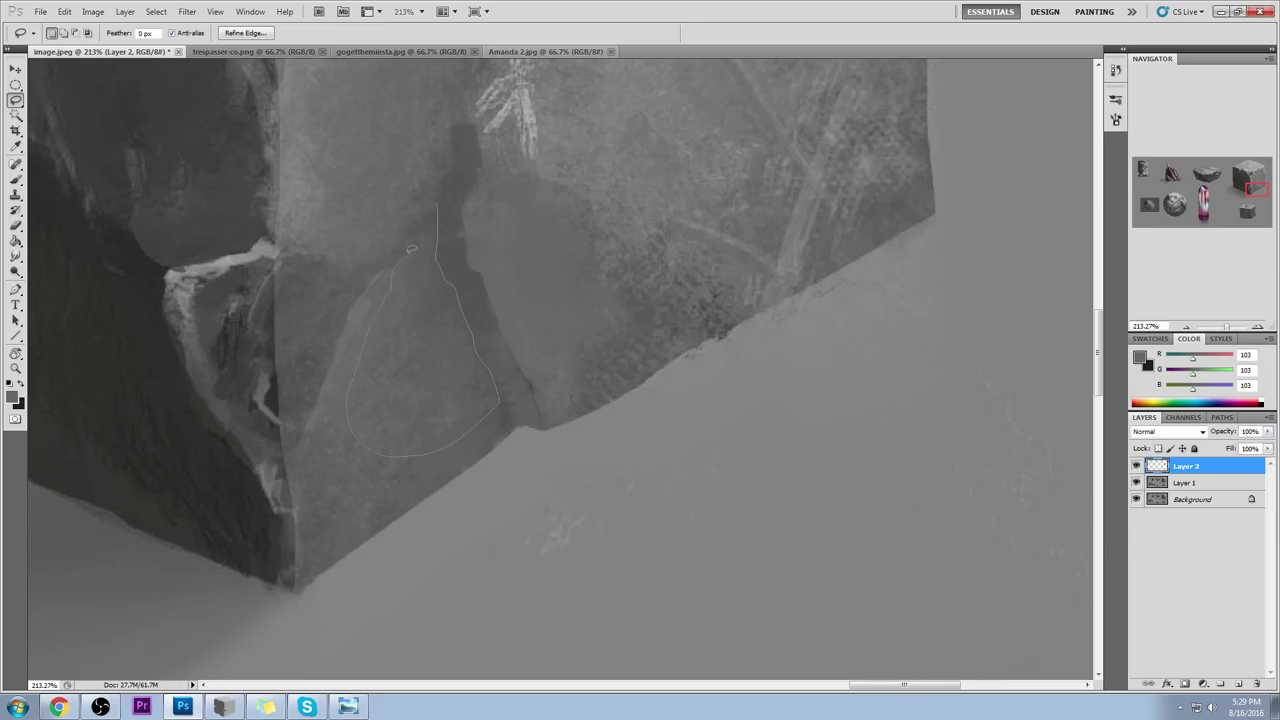
pyautogui.moveTo(411, 249); pyautogui.dragTo(433, 225)
pyautogui.hotkey('ctrl', 'h')
pyautogui.press('b')
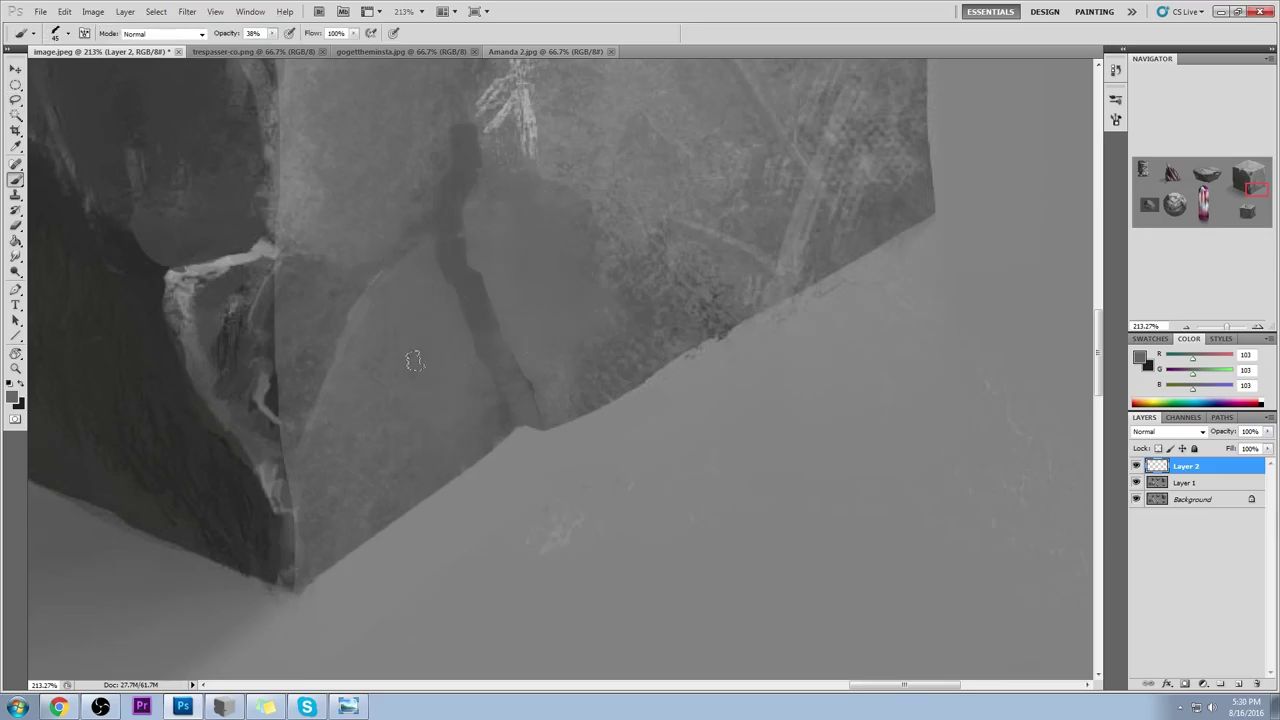
pyautogui.hotkey('ctrl', '0')
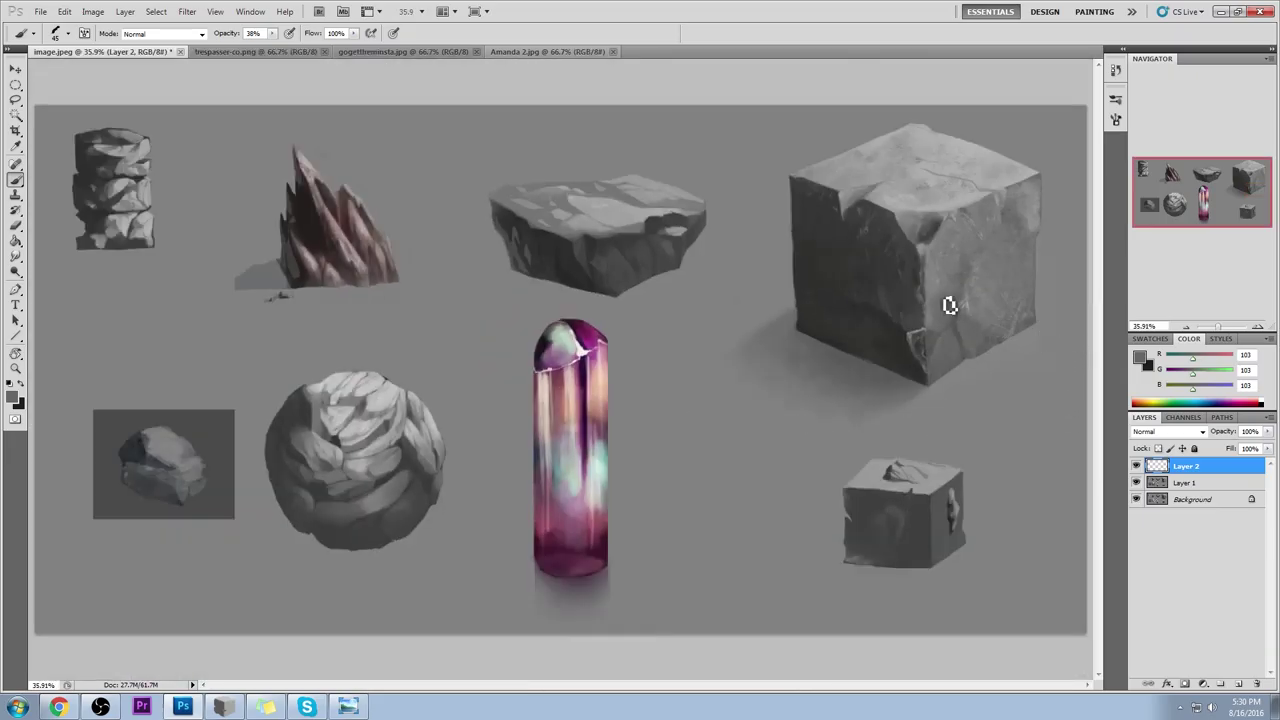
# Step: Lasso a shape along the upper crack on the right face and brush darker grey inside to extend the crack upward
pyautogui.press('z')
pyautogui.moveTo(910, 236); pyautogui.dragTo(1010, 379)
pyautogui.press('l')
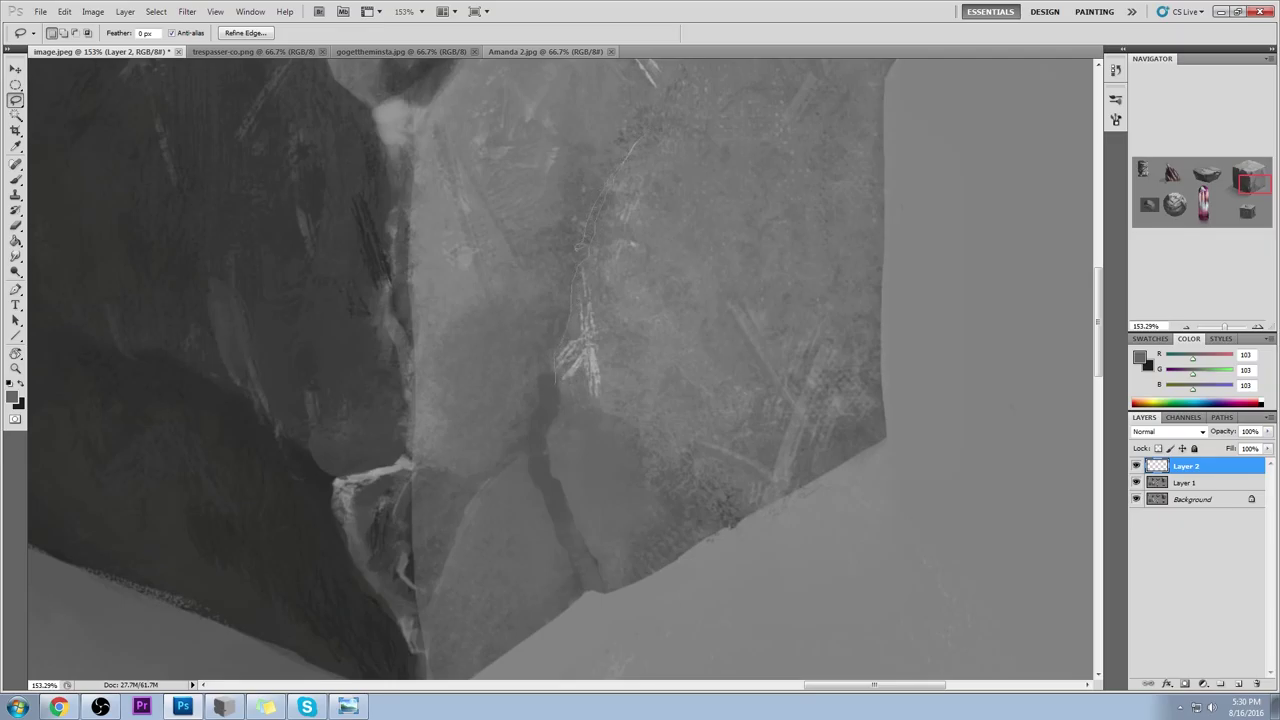
pyautogui.moveTo(549, 383); pyautogui.dragTo(549, 385)
pyautogui.press('b')
pyautogui.moveTo(631, 113)
pyautogui.mouseDown()
pyautogui.moveTo(568, 352)
pyautogui.moveTo(547, 348)
pyautogui.moveTo(642, 60)
pyautogui.moveTo(550, 400)
pyautogui.mouseUp()
pyautogui.hotkey('ctrl', '0')
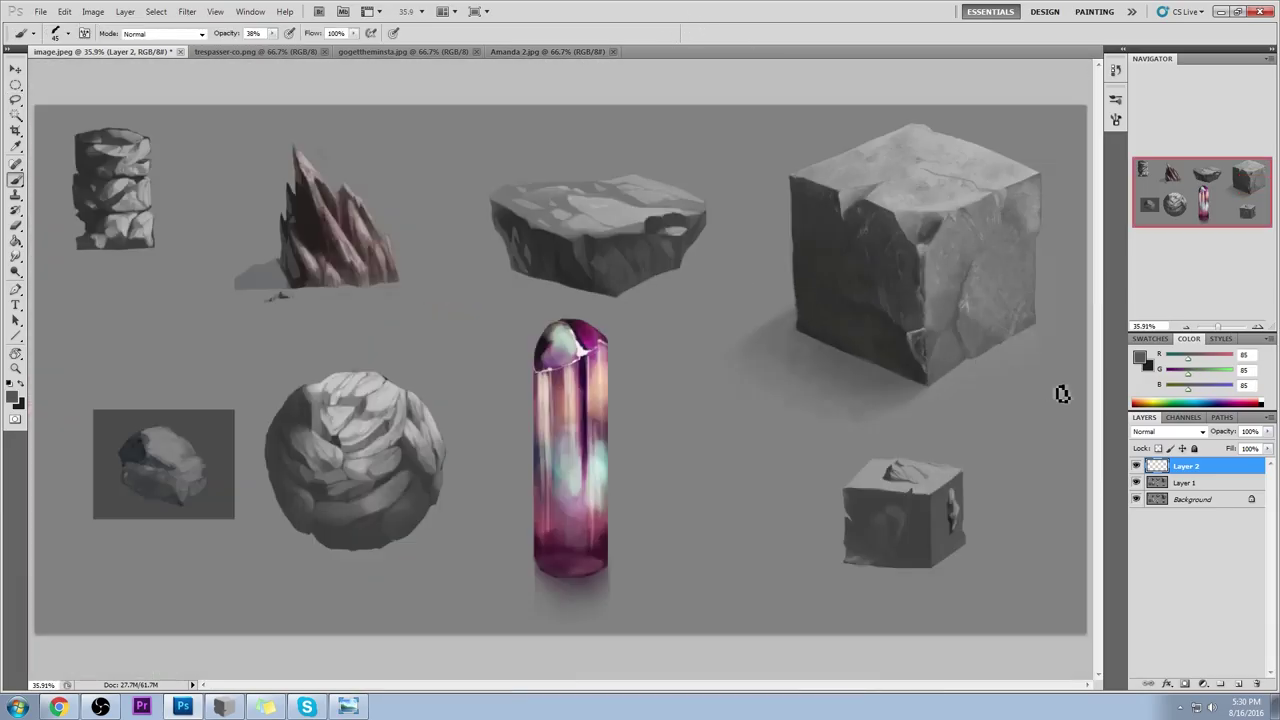
# Step: Deselect the lassoed area and merge Layer 2 down into Layer 1
pyautogui.press('m')
pyautogui.rightClick(764, 288)
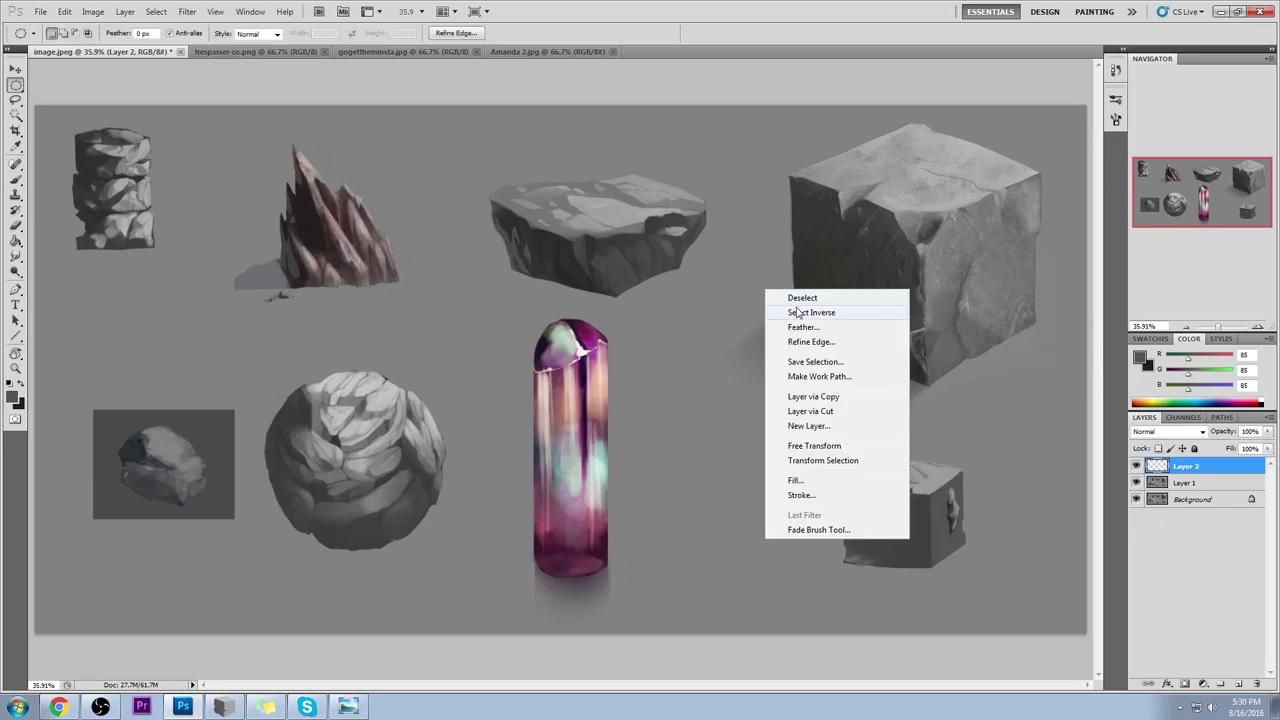
pyautogui.click(800, 298)
pyautogui.rightClick(858, 350)
pyautogui.click(1183, 503)
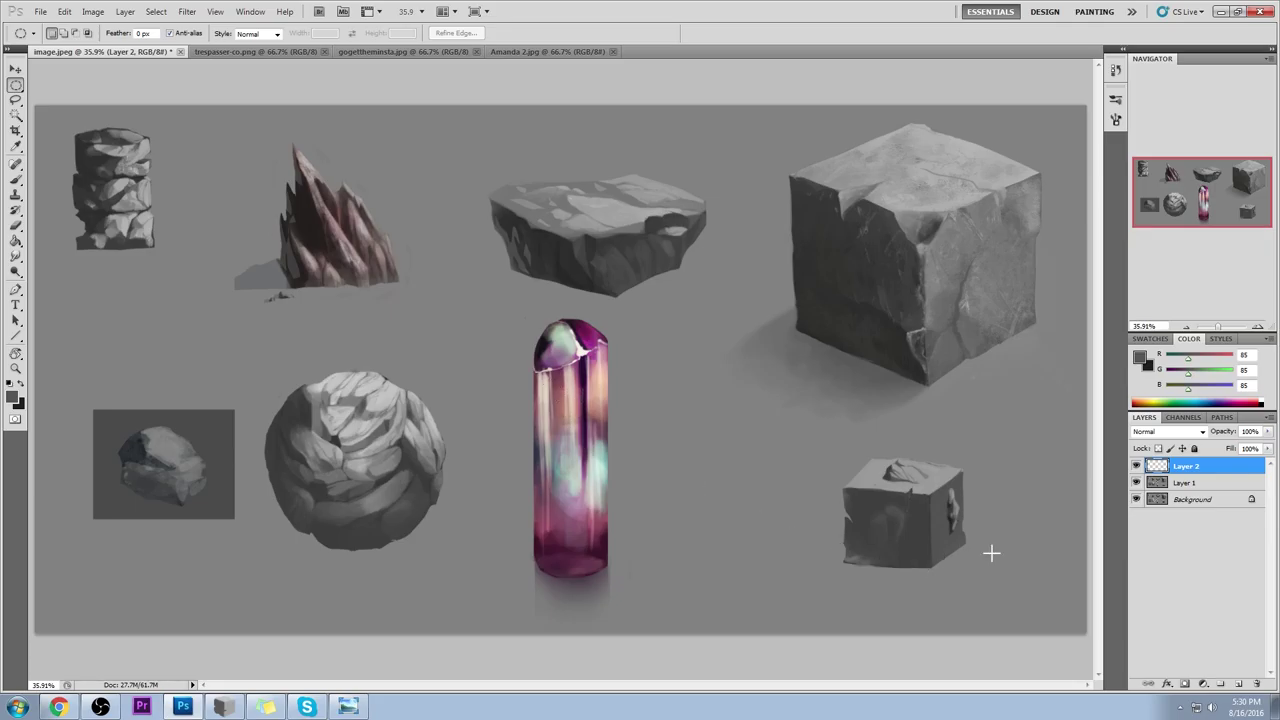
pyautogui.rightClick(1198, 469)
pyautogui.click(1206, 443)
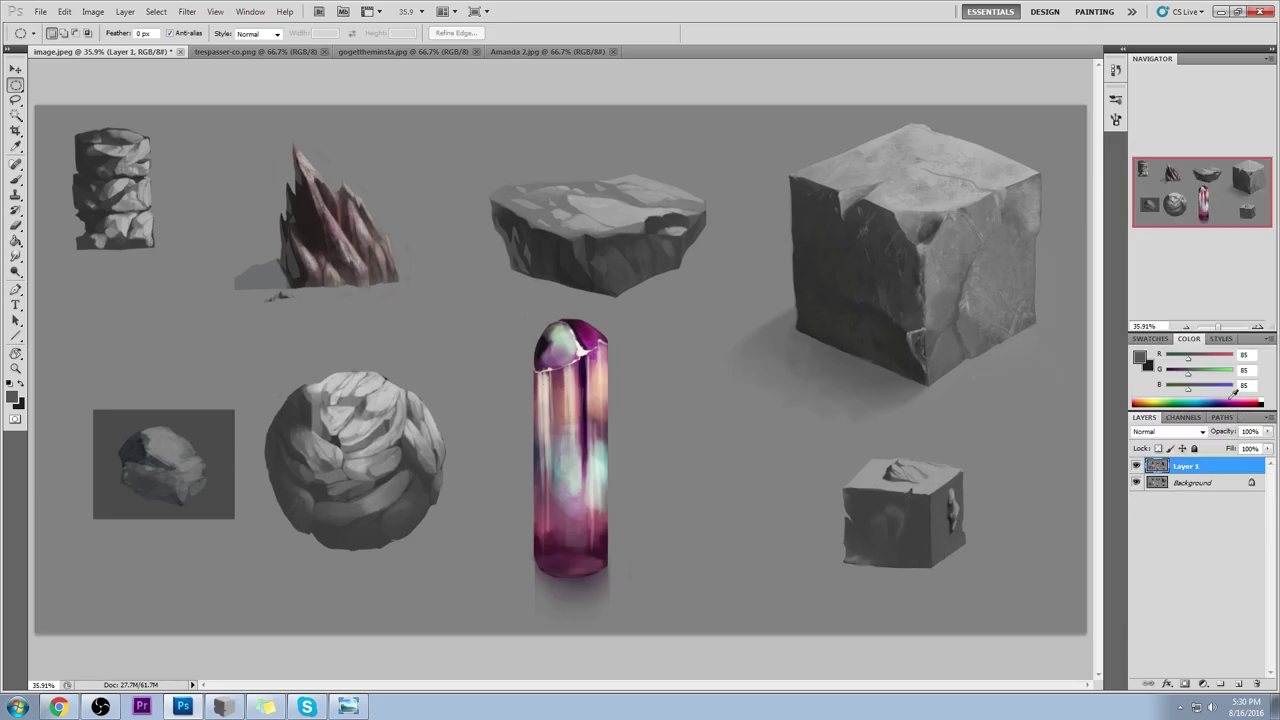
# Step: Toggle the visibility of Layer 1 repeatedly to compare the paint-over with the original rock studies
pyautogui.click(1136, 466)
pyautogui.click(1136, 466)
pyautogui.click(1136, 466)
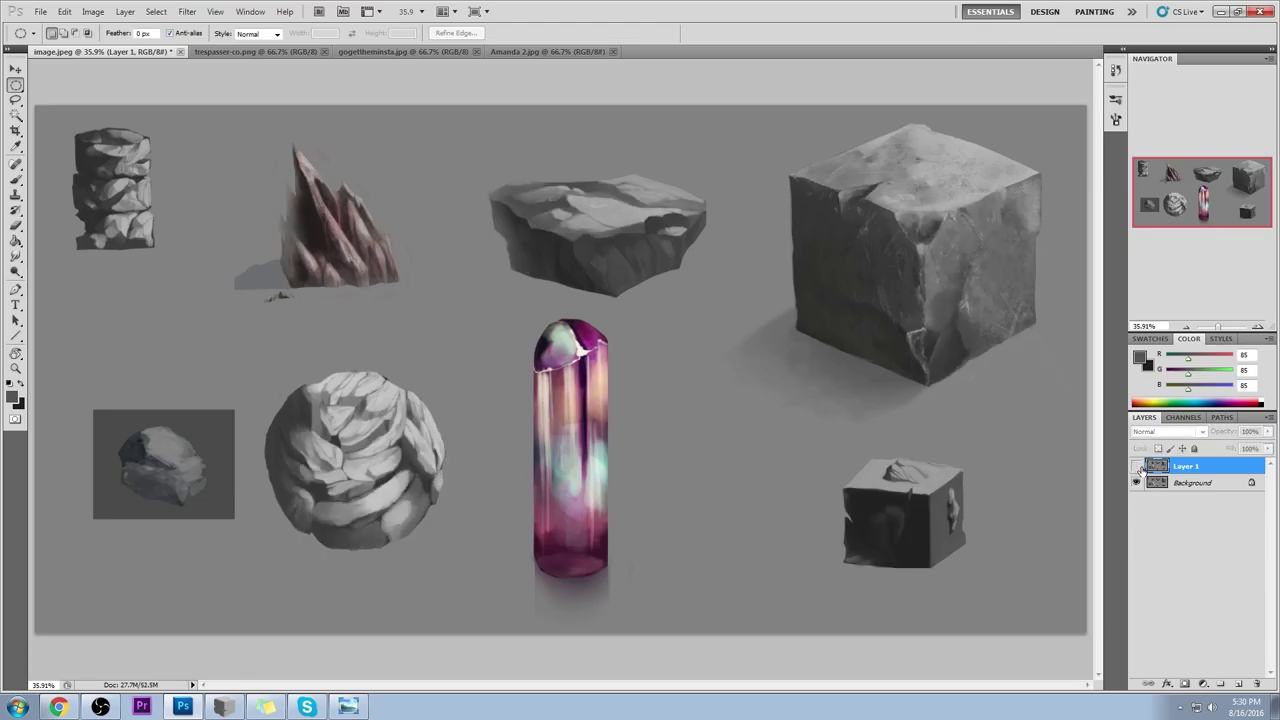
pyautogui.click(1136, 466)
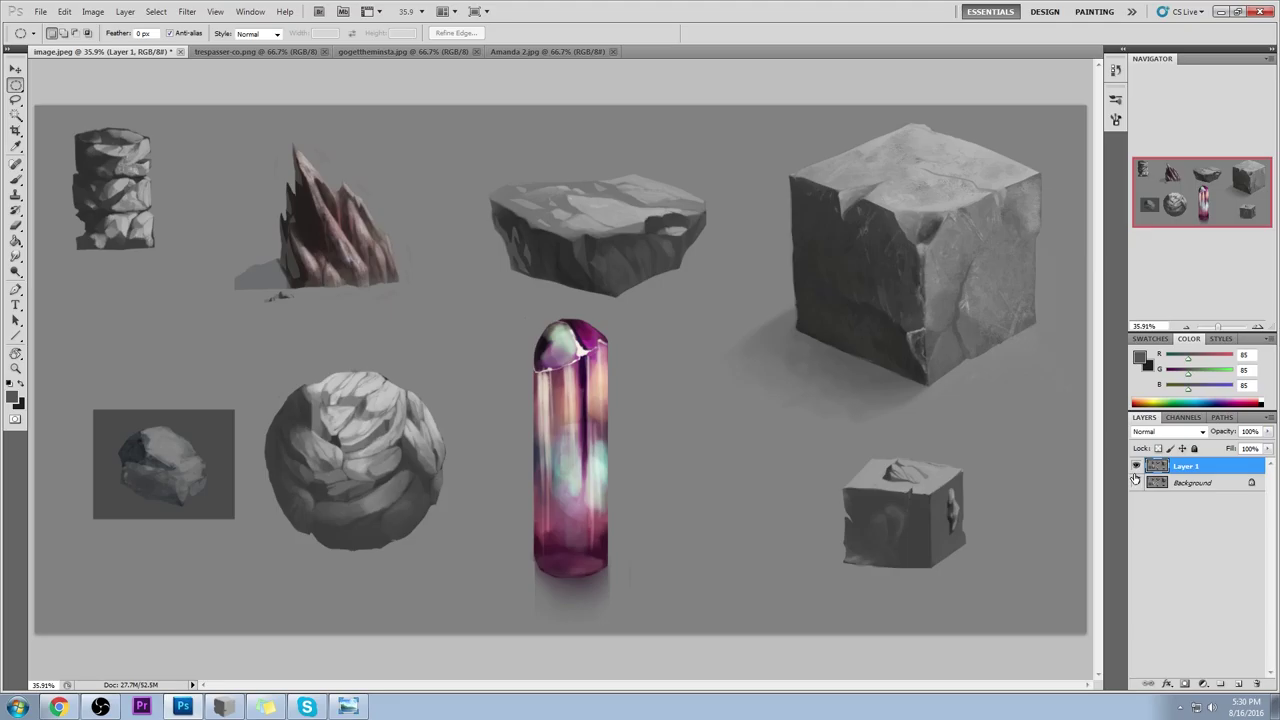
pyautogui.click(1136, 468)
pyautogui.click(1136, 468)
pyautogui.click(1136, 467)
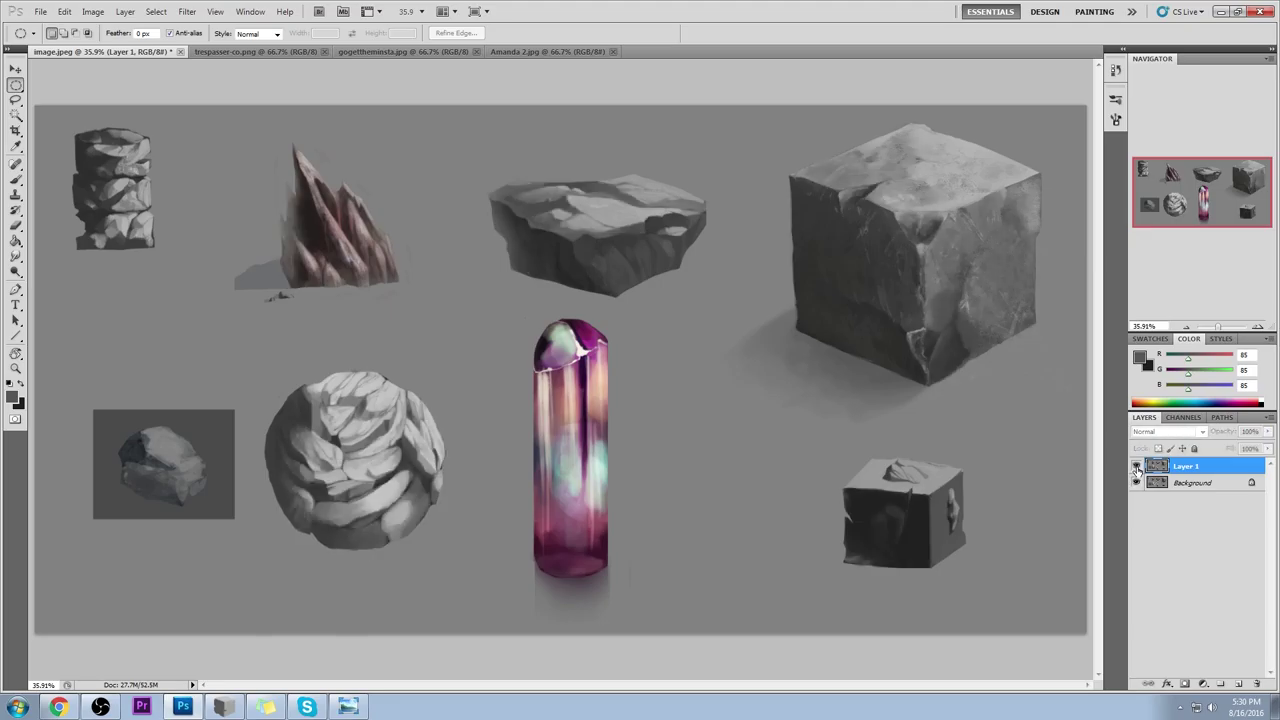
pyautogui.click(1136, 467)
pyautogui.click(1137, 468)
pyautogui.click(1137, 468)
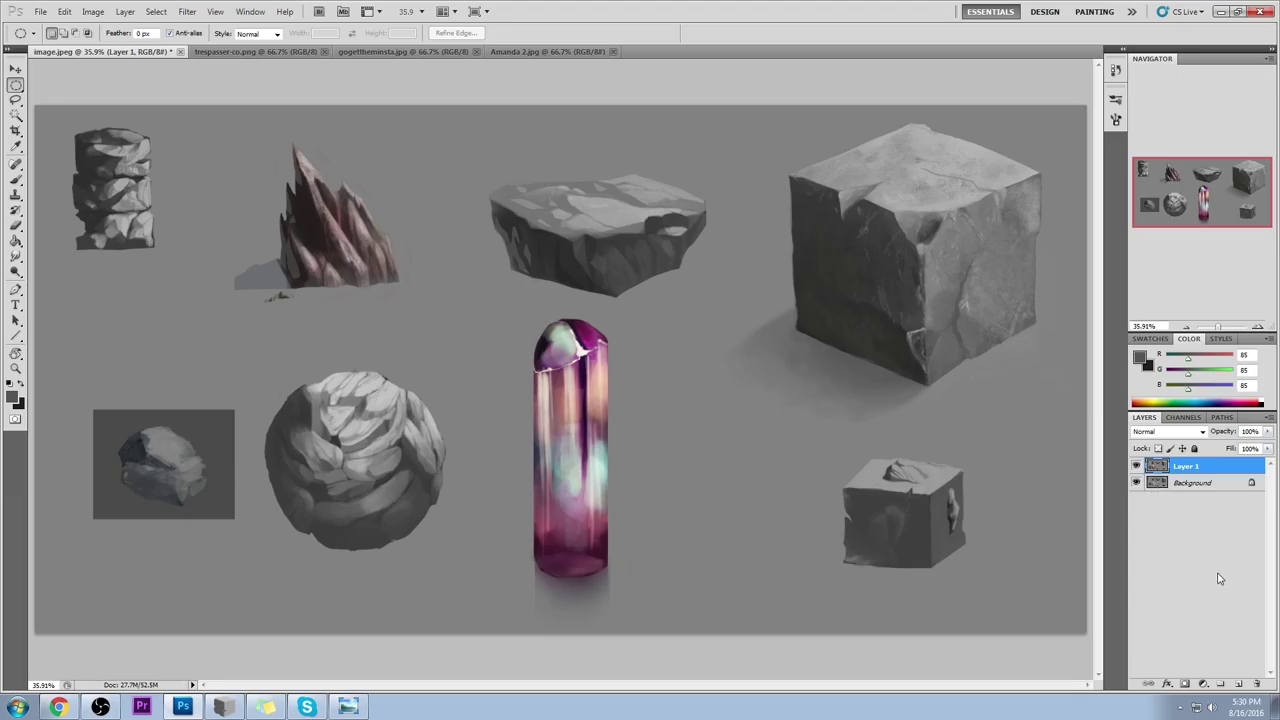
pyautogui.click(1190, 483)
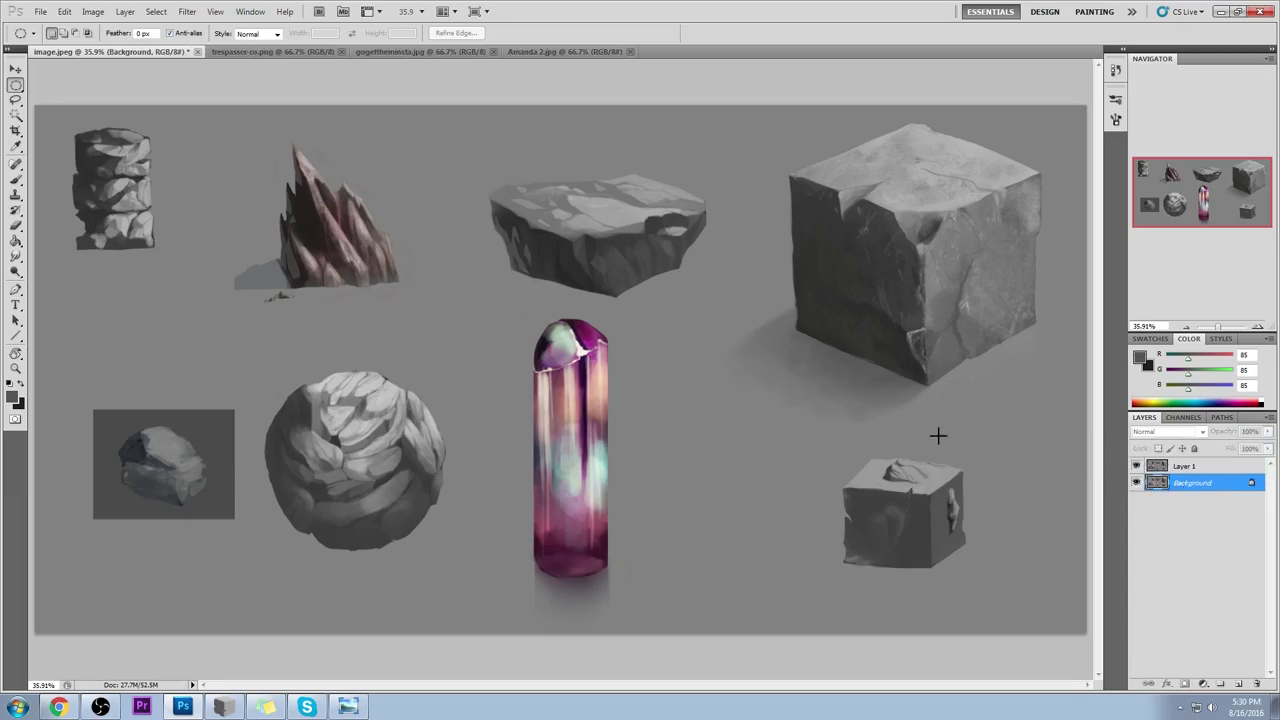
pyautogui.press('w')
pyautogui.click(780, 502)
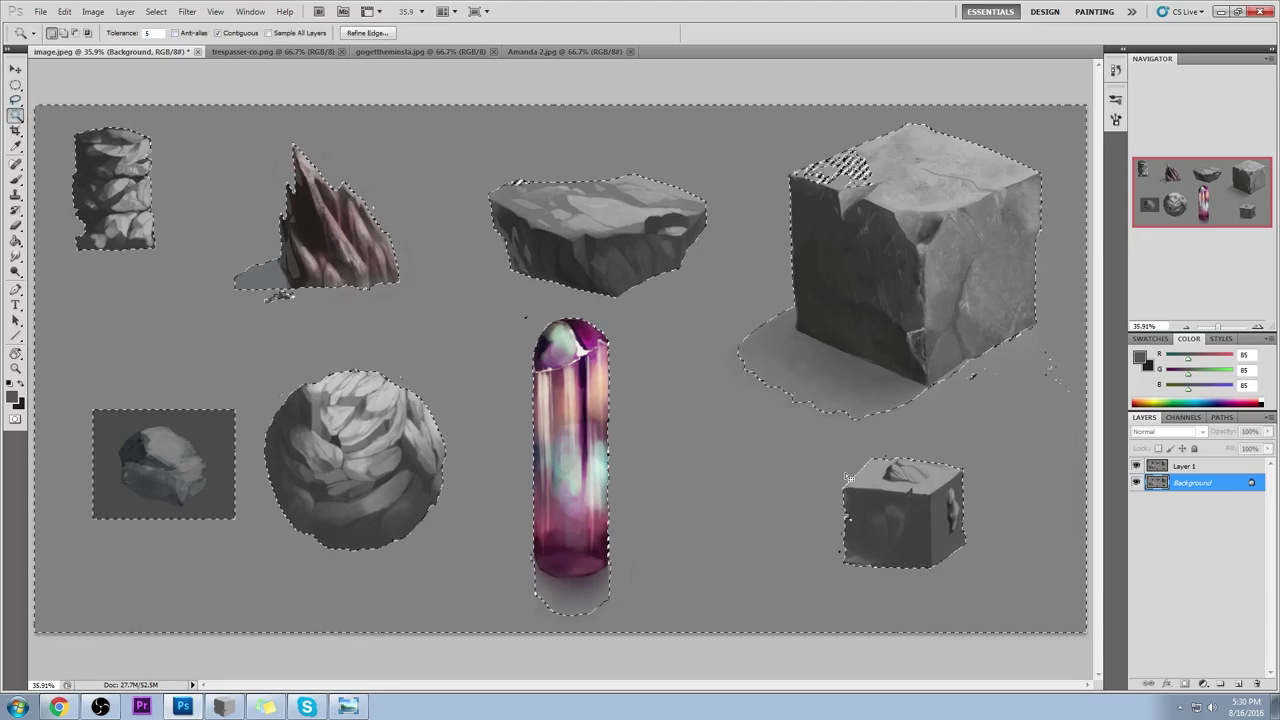
pyautogui.hotkey('ctrl', 'd')
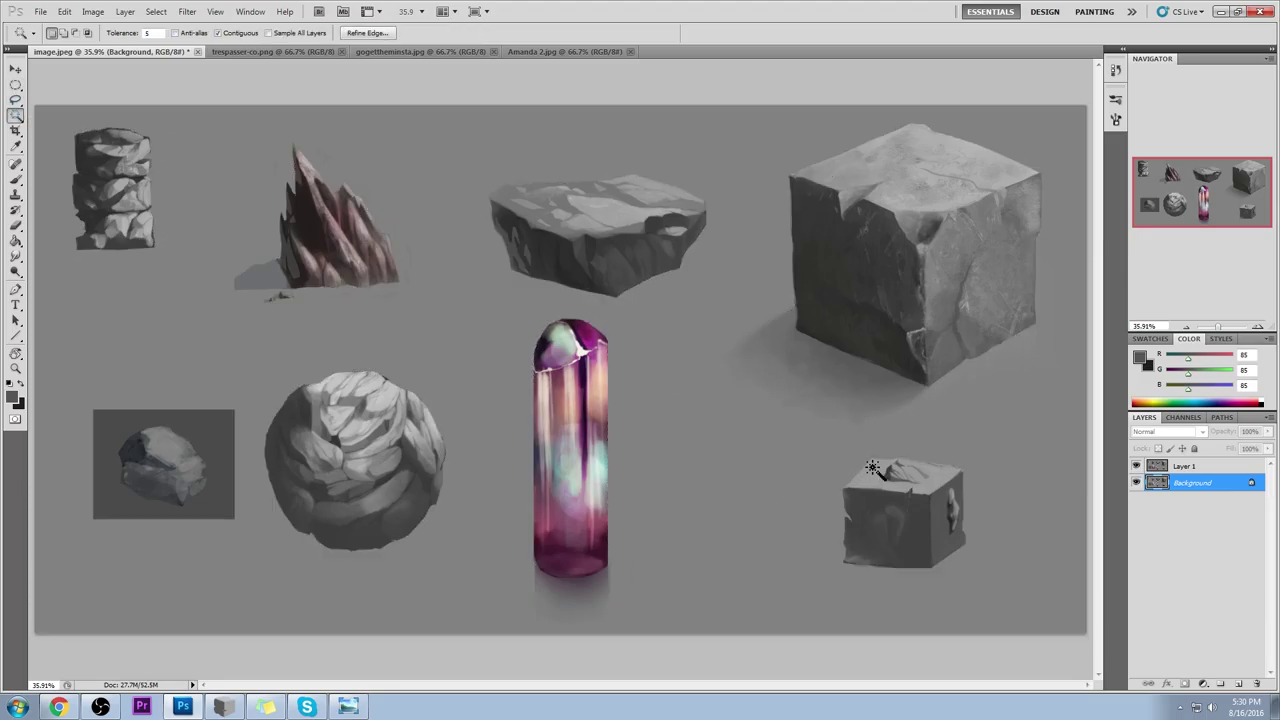
# Step: Try raising the Background layer's lightness to +84 with Hue/Saturation
pyautogui.press('b')
pyautogui.hotkey('ctrl', 'u')
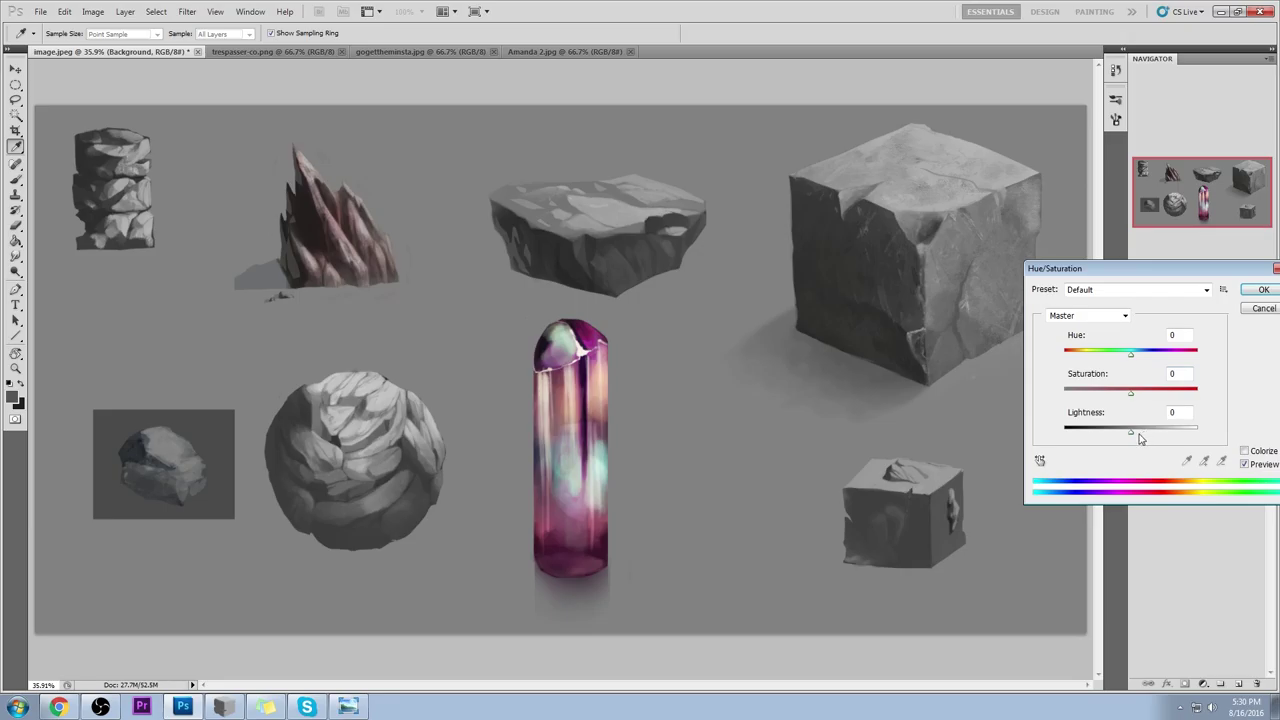
pyautogui.moveTo(1131, 433); pyautogui.dragTo(1187, 433)
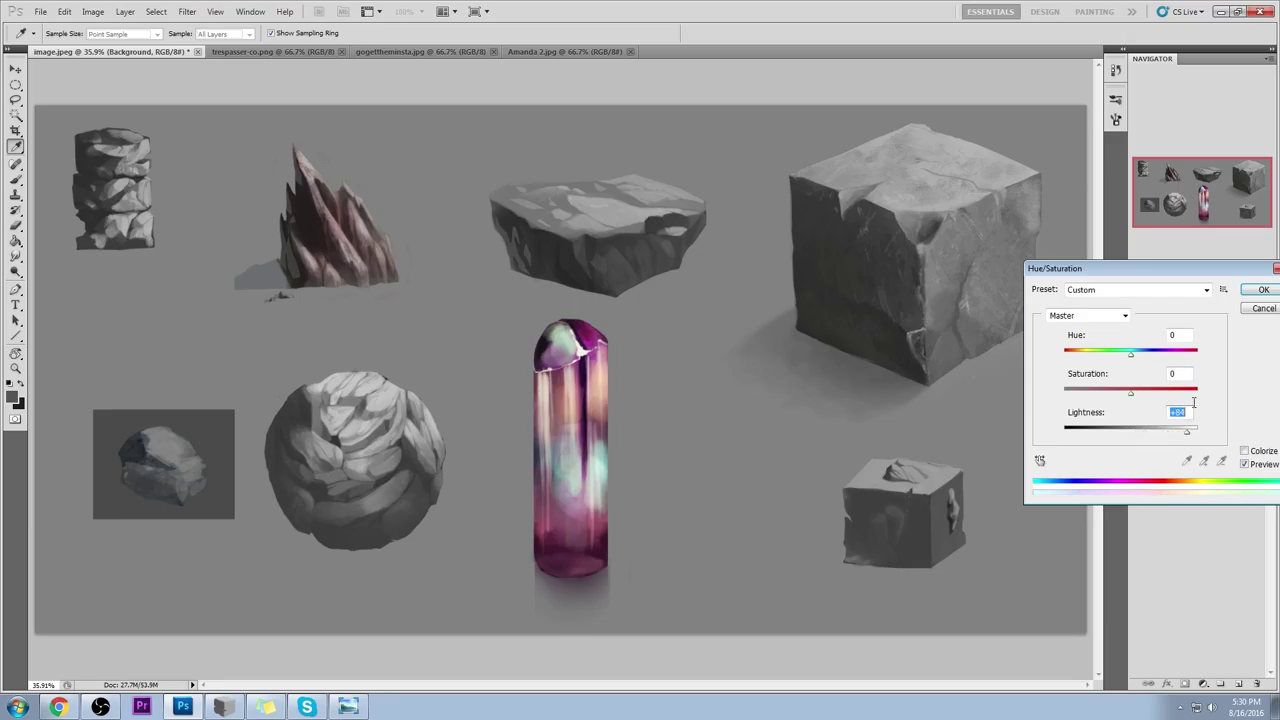
pyautogui.click(1262, 309)
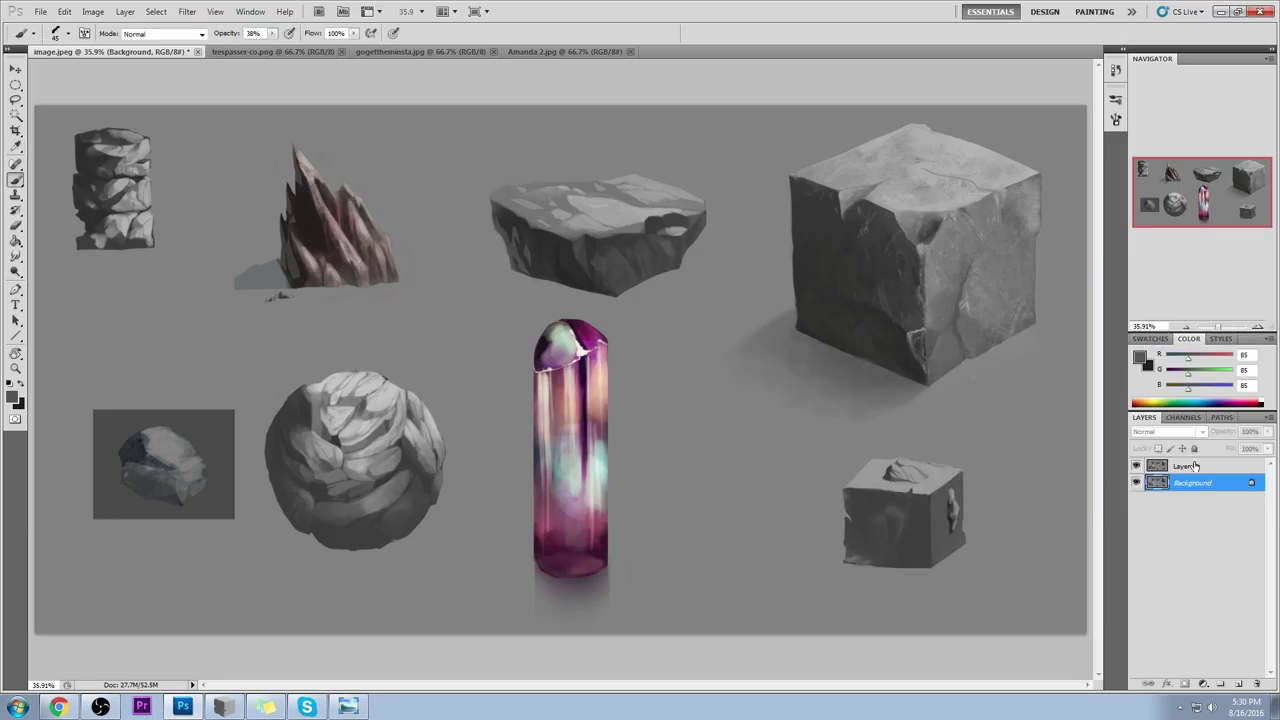
# Step: Try a Hue/Saturation lightness of +22 on the whole of Layer 1
pyautogui.click(1200, 468)
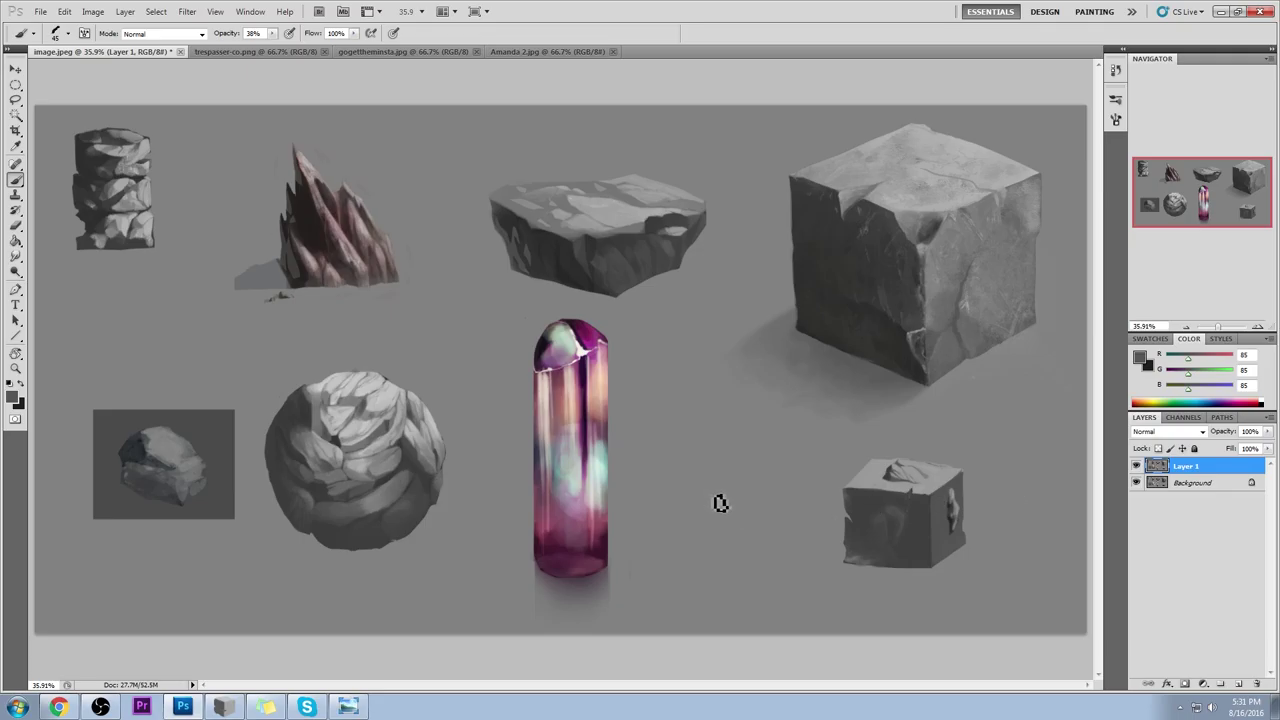
pyautogui.hotkey('ctrl', 'u')
pyautogui.moveTo(1131, 433); pyautogui.dragTo(1146, 433)
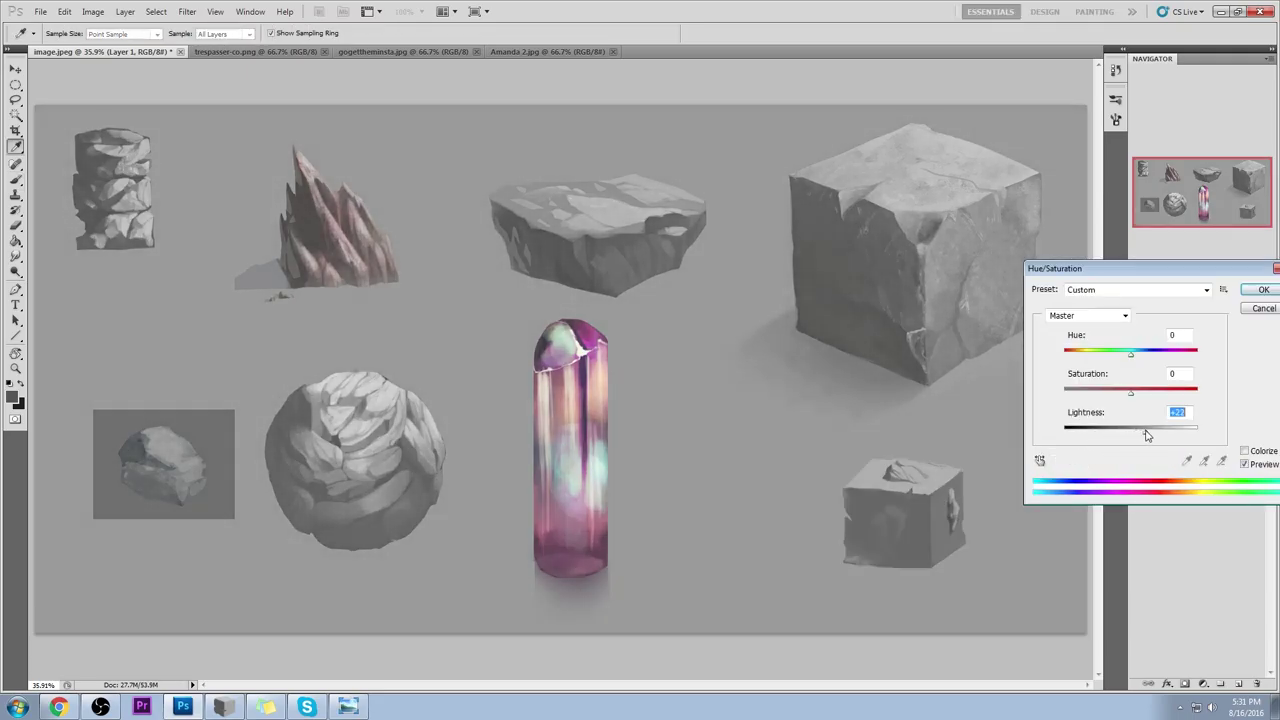
pyautogui.click(1250, 310)
# Step: Select Layer 1's grey backdrop with the Magic Wand and try Hue/Saturation lightness values of +27, -14, +23 and +5
pyautogui.press('w')
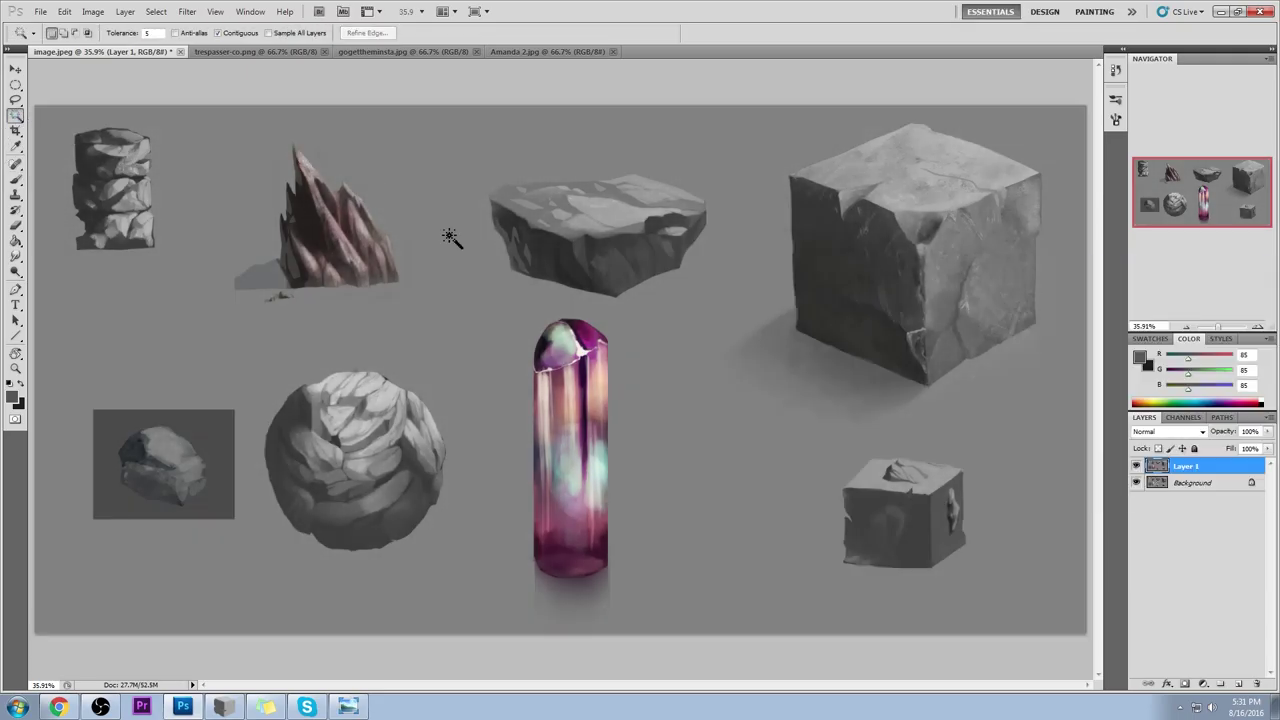
pyautogui.click(741, 502)
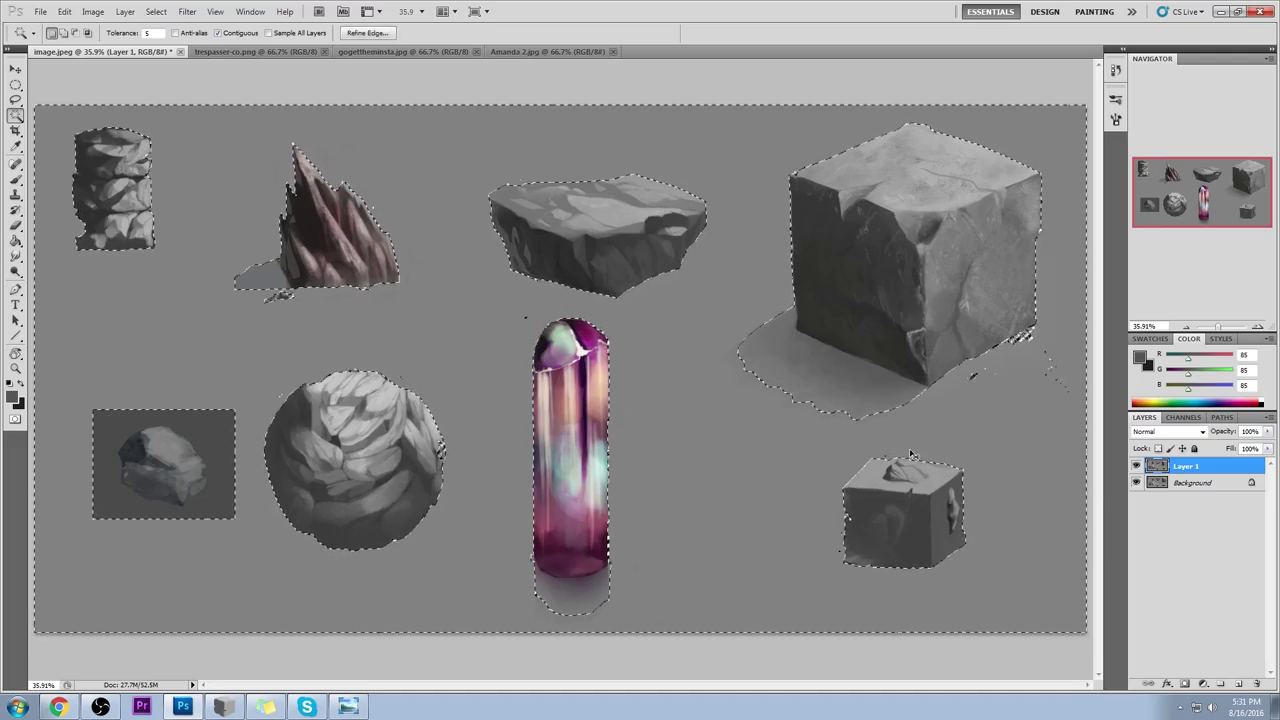
pyautogui.hotkey('ctrl', 'u')
pyautogui.moveTo(1133, 436); pyautogui.dragTo(1150, 436)
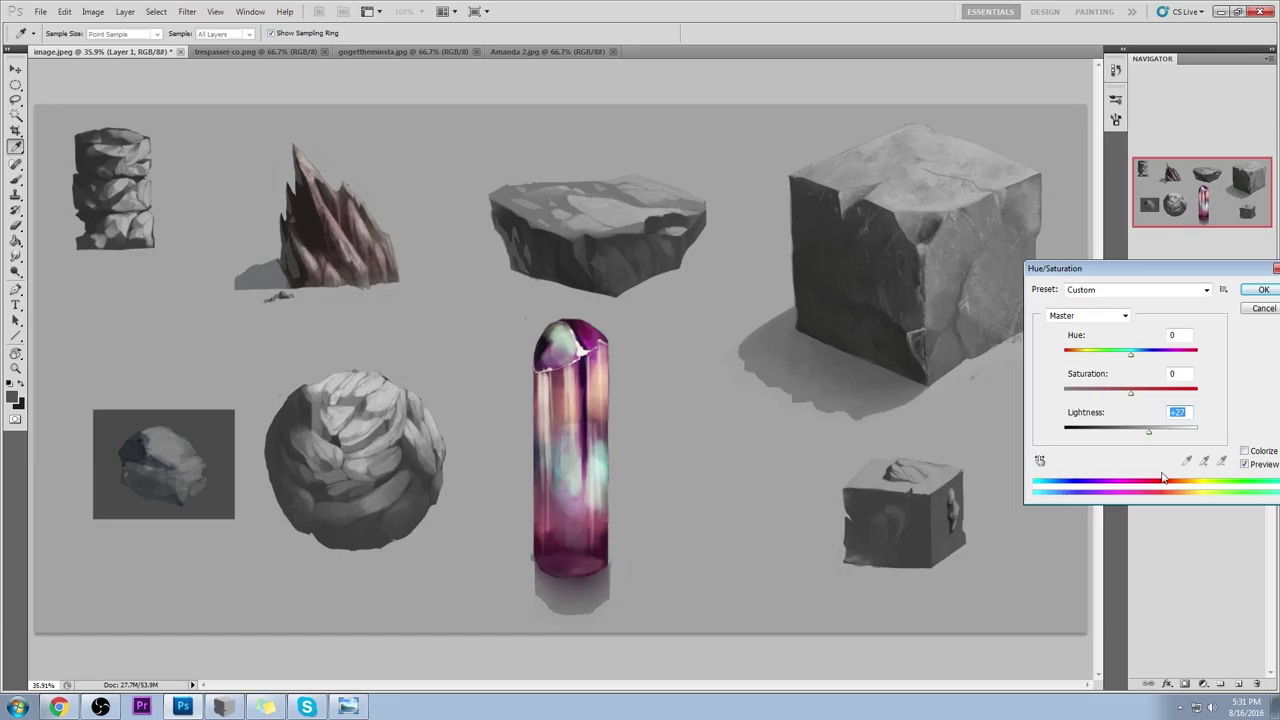
pyautogui.moveTo(1150, 437); pyautogui.dragTo(1131, 440)
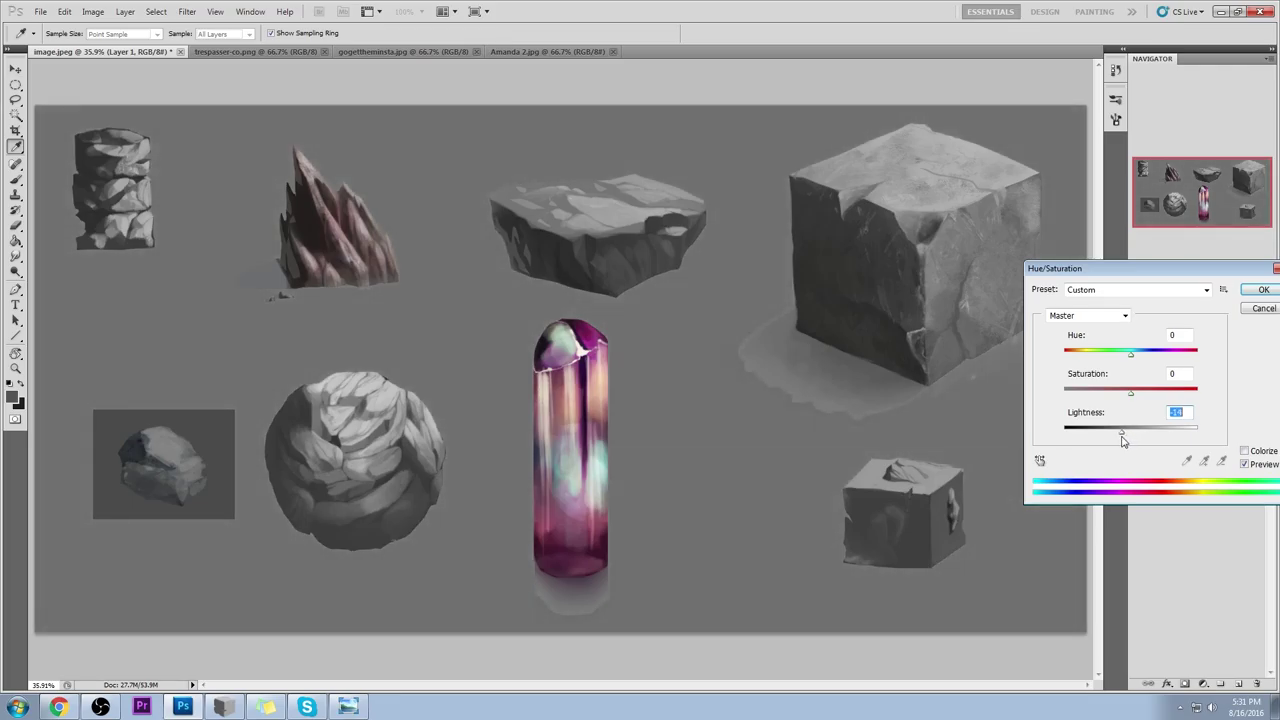
pyautogui.moveTo(1122, 437); pyautogui.dragTo(1120, 437)
pyautogui.moveTo(1121, 432); pyautogui.dragTo(1148, 438)
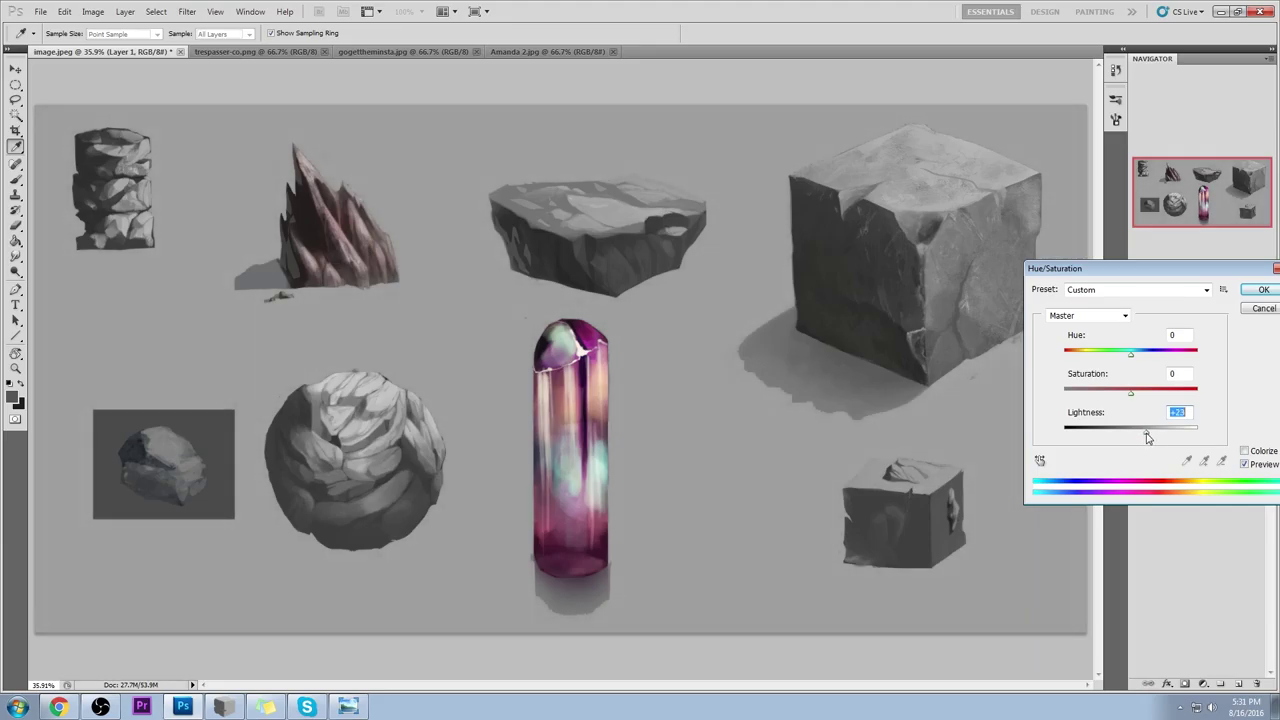
pyautogui.moveTo(1147, 437); pyautogui.dragTo(1133, 436)
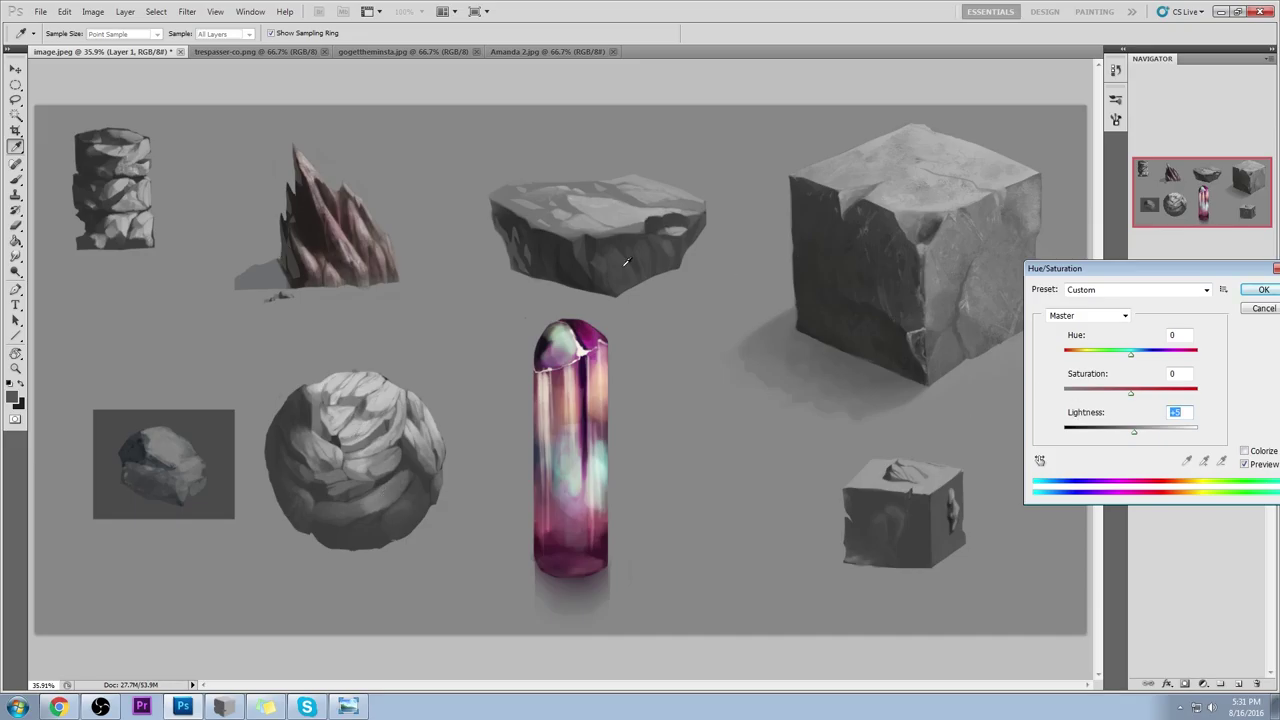
pyautogui.click(1269, 311)
pyautogui.press('w')
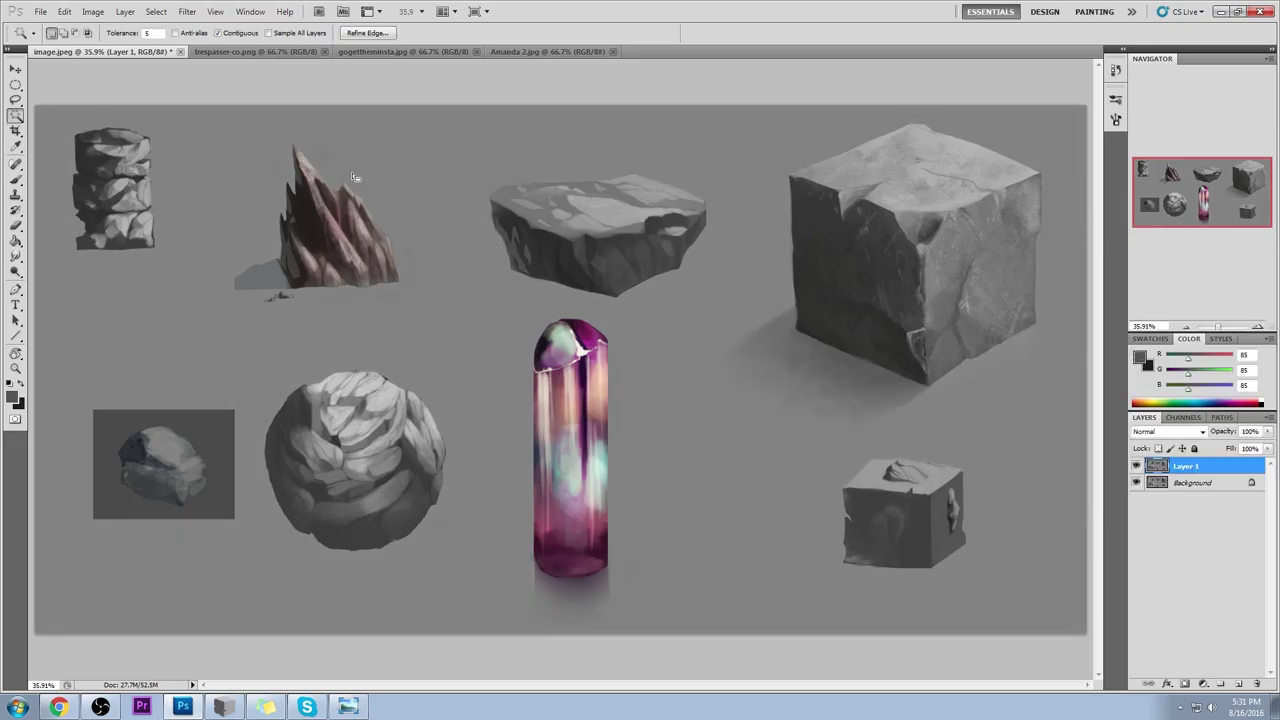
# Step: Merge Layer 1 into the Background and close image.jpeg without saving the changes
pyautogui.rightClick(1172, 470)
pyautogui.click(1188, 472)
pyautogui.click(151, 51)
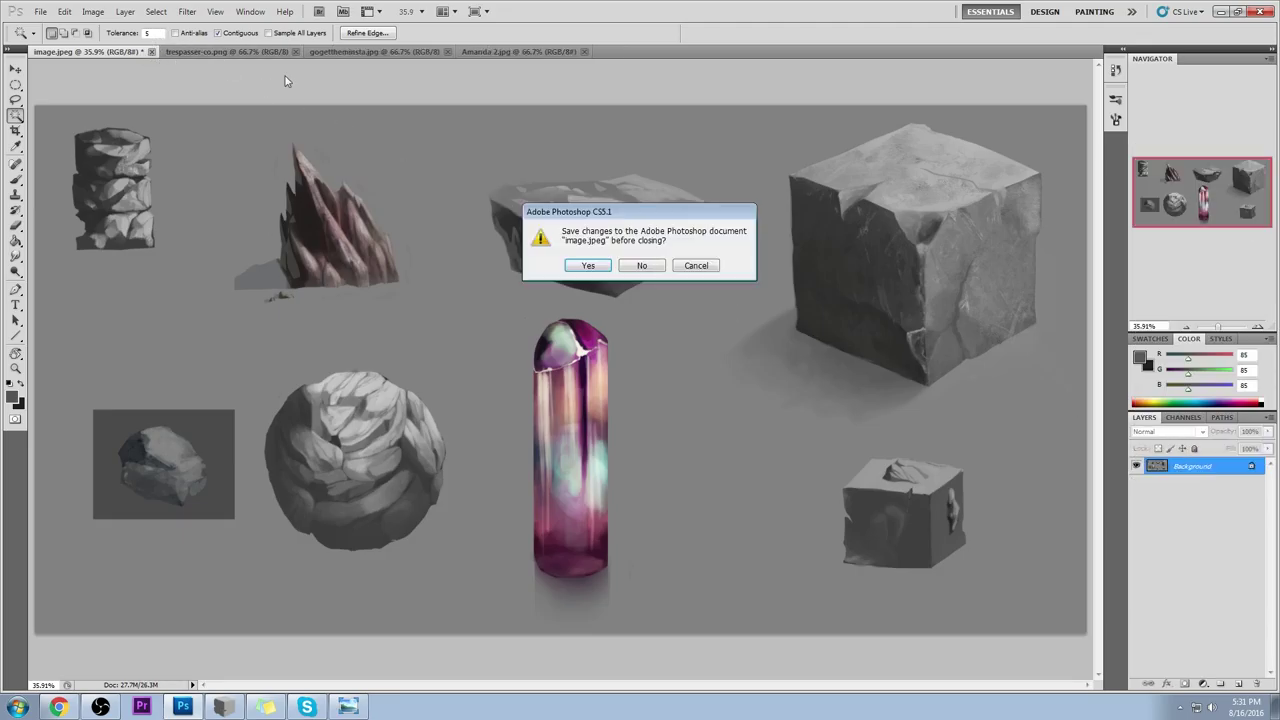
pyautogui.press('n')
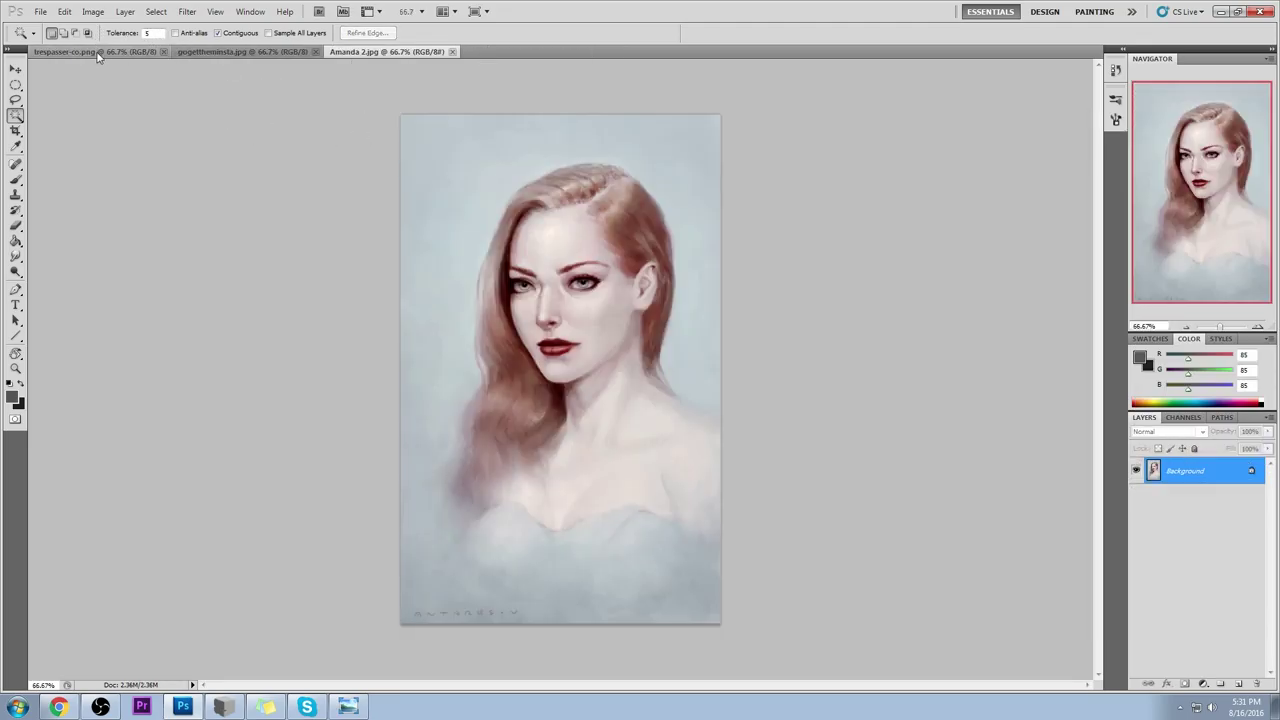
# Step: View trespasser-co.png and gogettheminsta.jpg, and remove the vertical guide along the creature painting's left edge
pyautogui.click(98, 52)
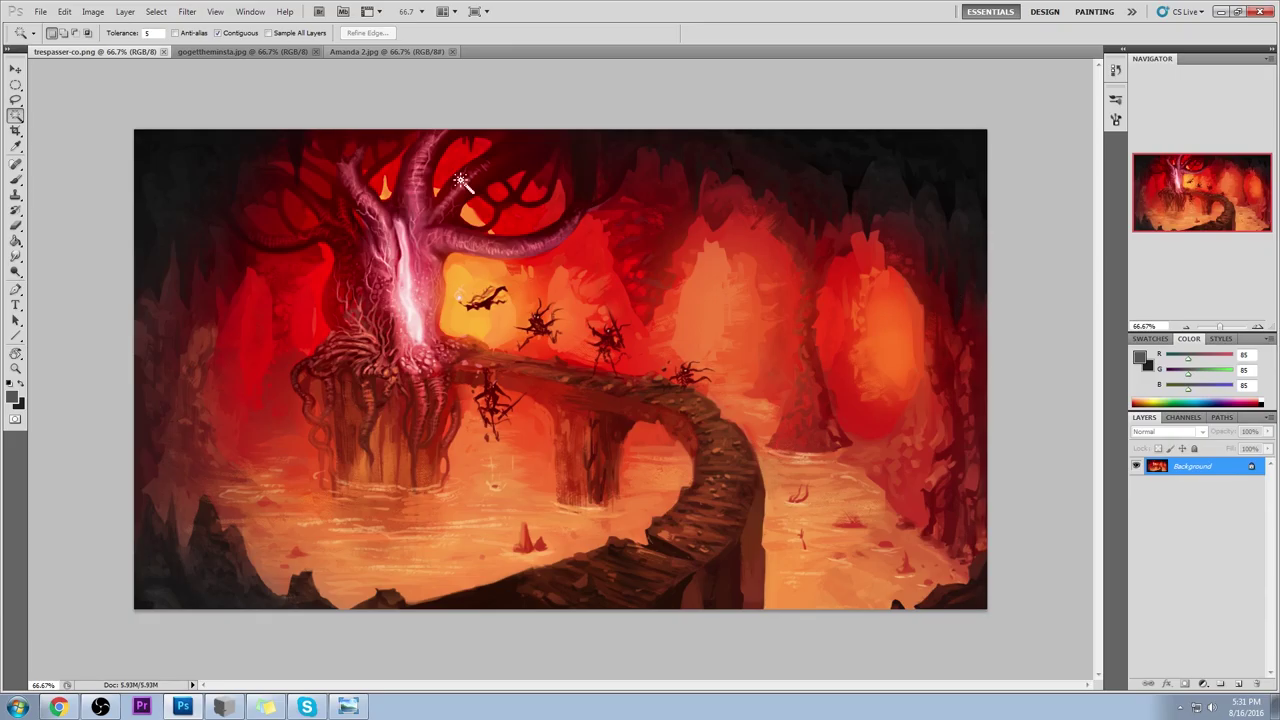
pyautogui.click(214, 55)
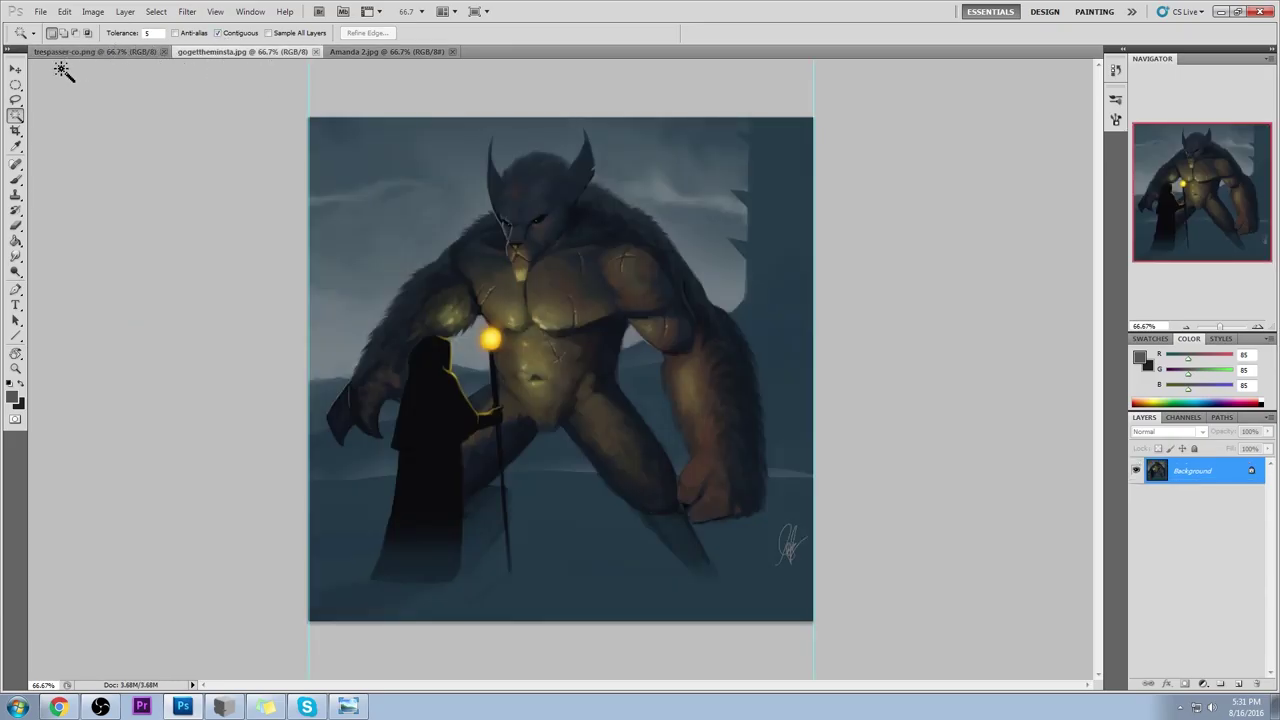
pyautogui.click(15, 69)
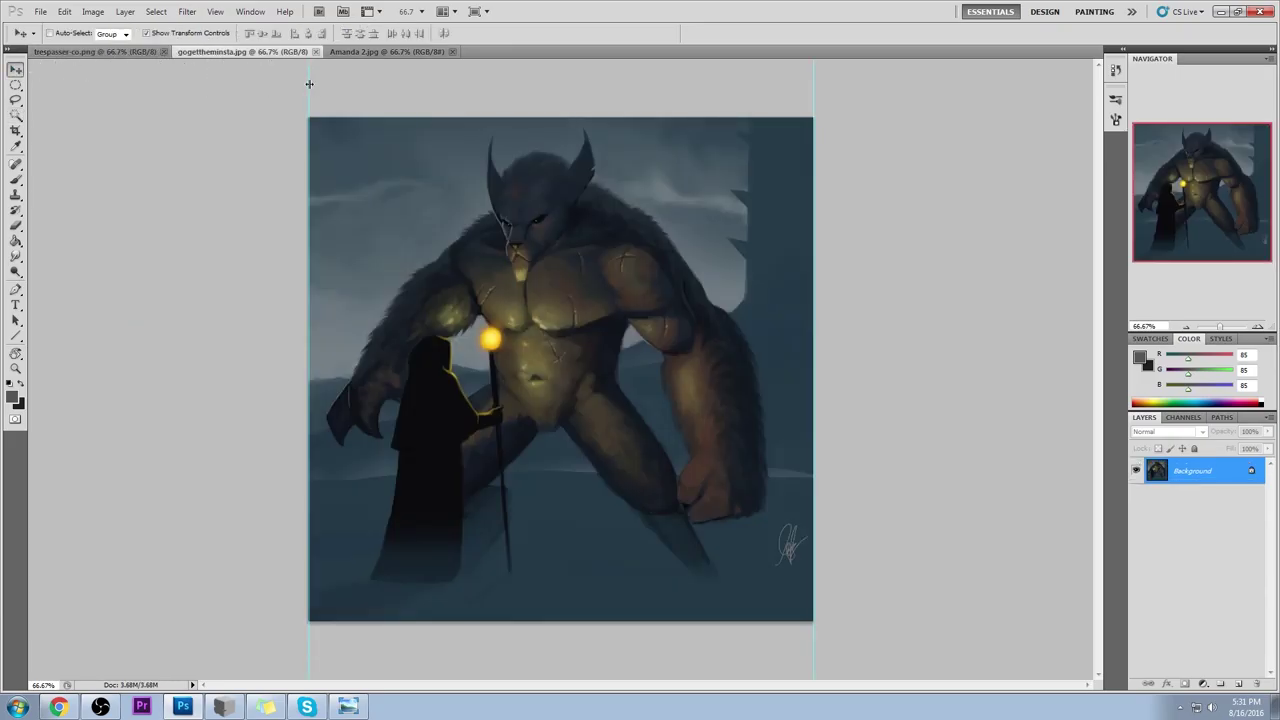
pyautogui.click(98, 52)
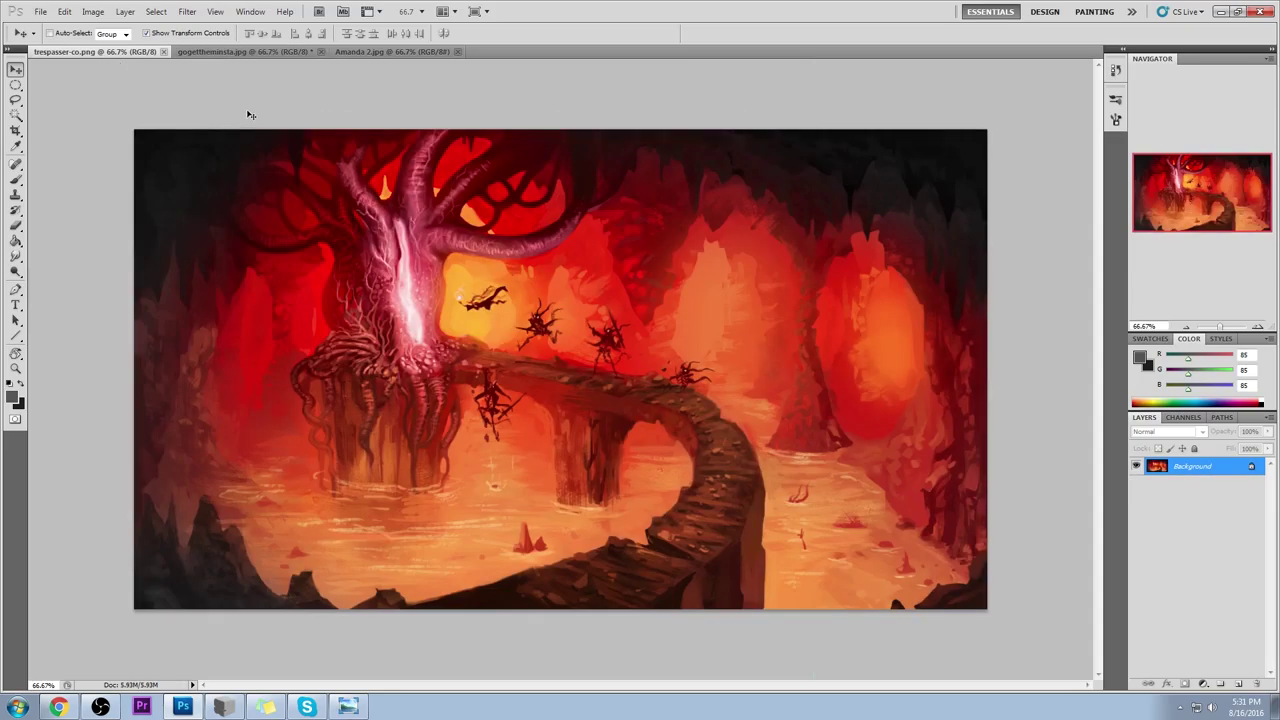
# Step: Add a new layer to gogettheminsta.jpg and set the foreground colour's red value to 255
pyautogui.click(276, 53)
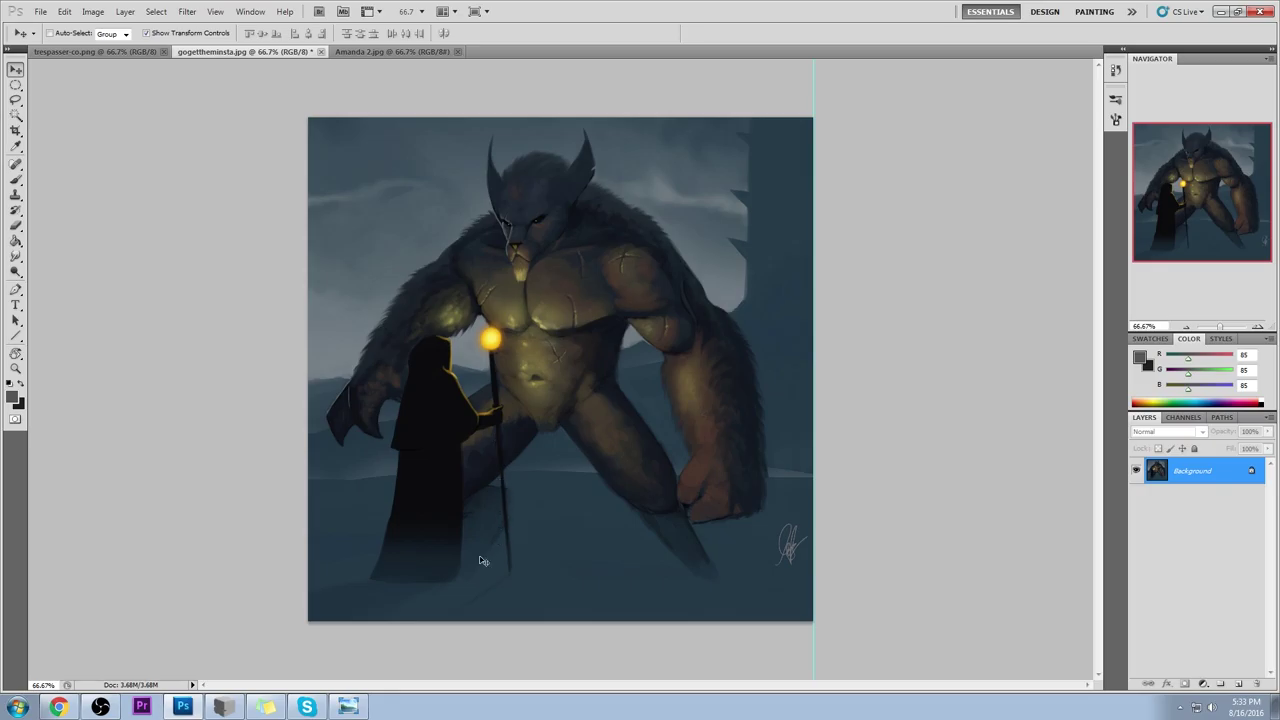
pyautogui.click(522, 588)
pyautogui.click(627, 272)
pyautogui.click(1238, 684)
pyautogui.moveTo(1187, 358); pyautogui.dragTo(1232, 357)
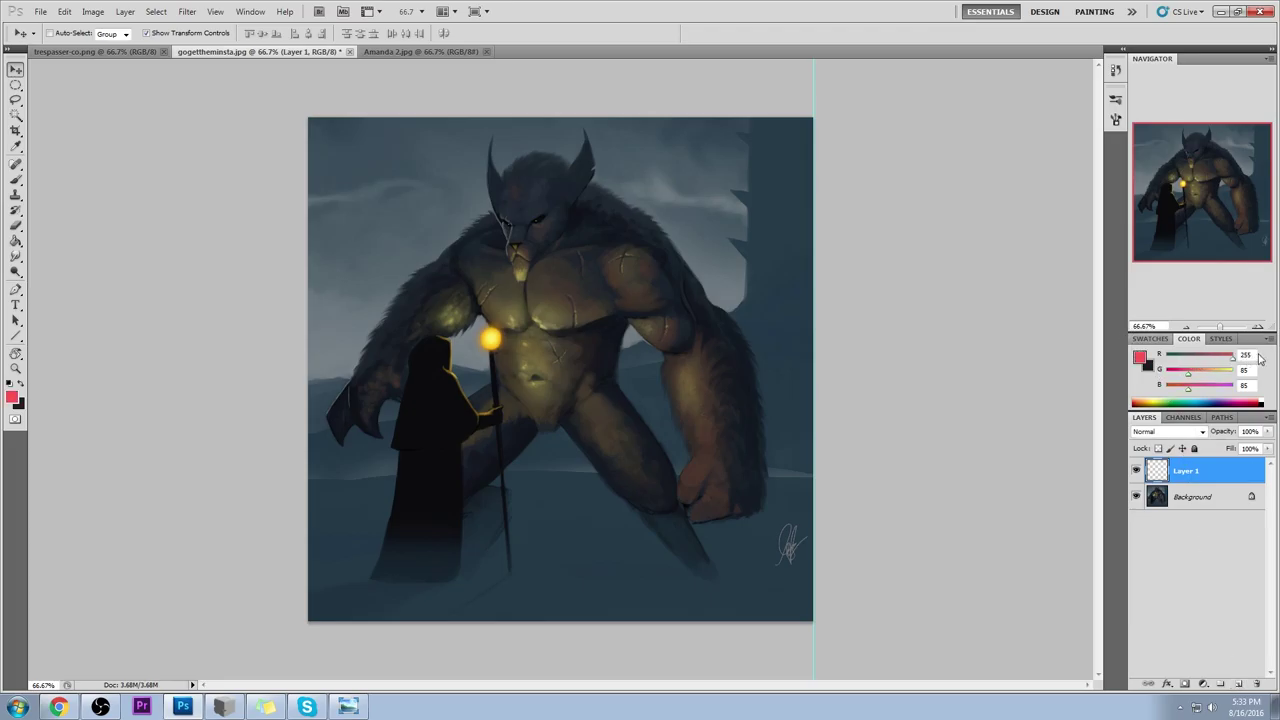
# Step: Try a translucent red horizontal ground line beneath the figures and overlapping ellipses around the creature's head and upper chest with the Brush
pyautogui.press('b')
pyautogui.moveTo(712, 580)
pyautogui.mouseDown()
pyautogui.moveTo(340, 582)
pyautogui.moveTo(800, 590)
pyautogui.moveTo(406, 600)
pyautogui.moveTo(857, 571)
pyautogui.mouseUp()
pyautogui.hotkey('ctrl', 'z')
pyautogui.hotkey('ctrl', 'z')
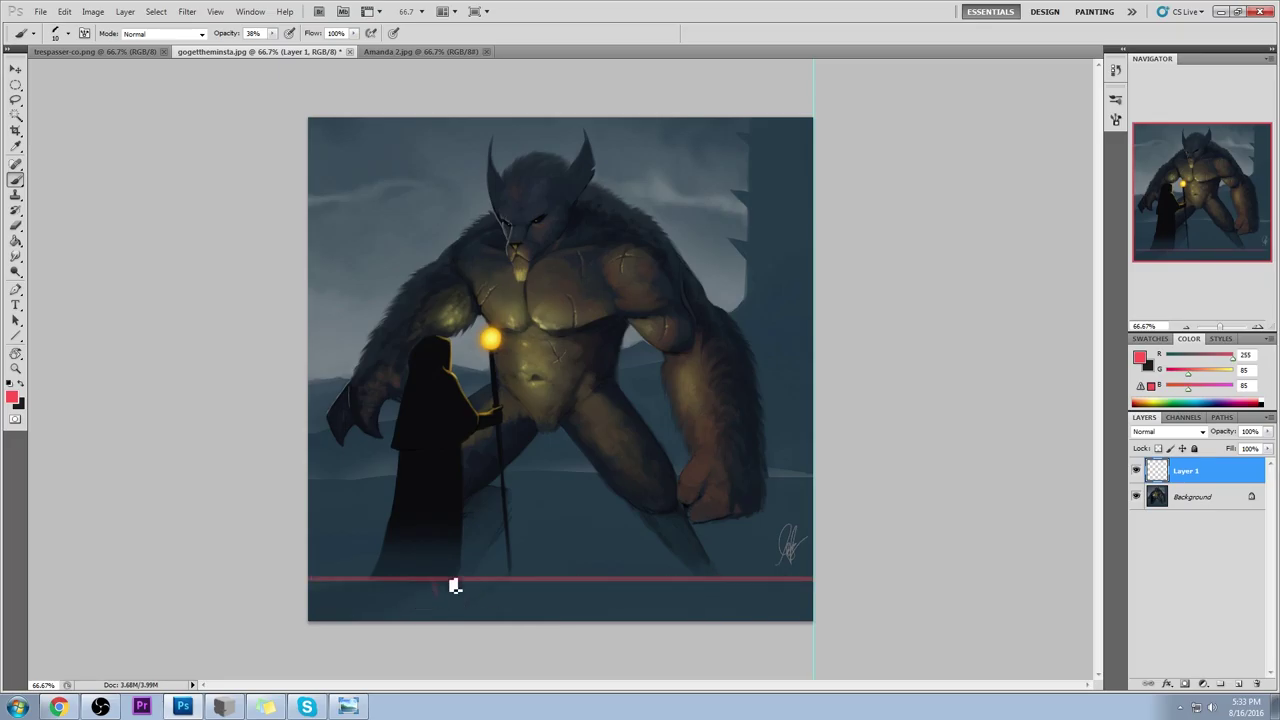
pyautogui.hotkey('ctrl', 'z')
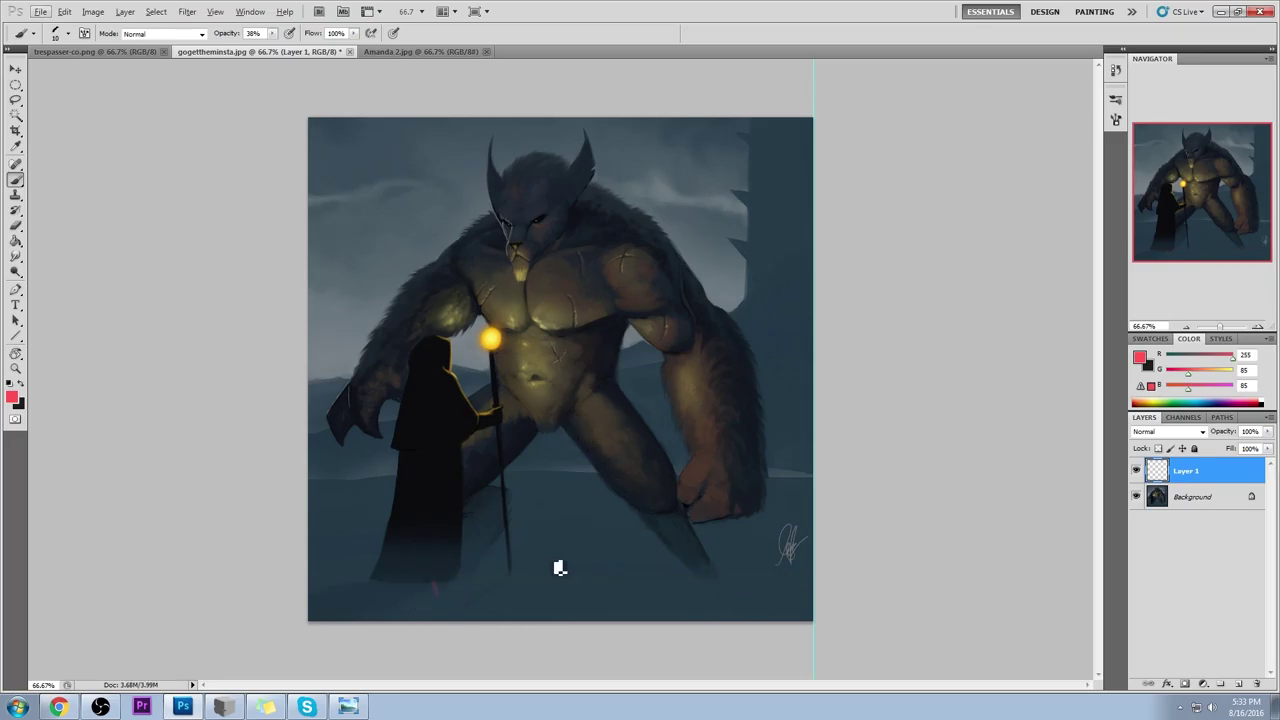
pyautogui.moveTo(445, 590)
pyautogui.mouseDown()
pyautogui.moveTo(786, 560)
pyautogui.moveTo(709, 569)
pyautogui.moveTo(762, 578)
pyautogui.mouseUp()
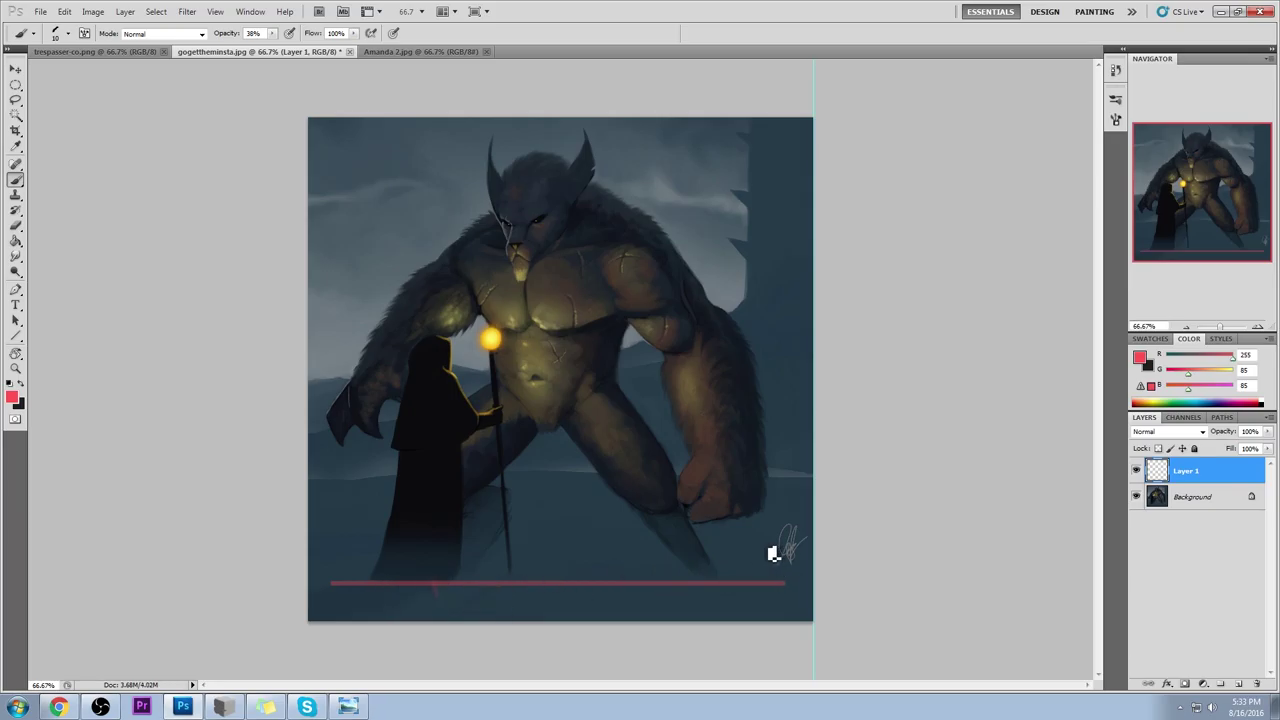
pyautogui.hotkey('ctrl', 'z')
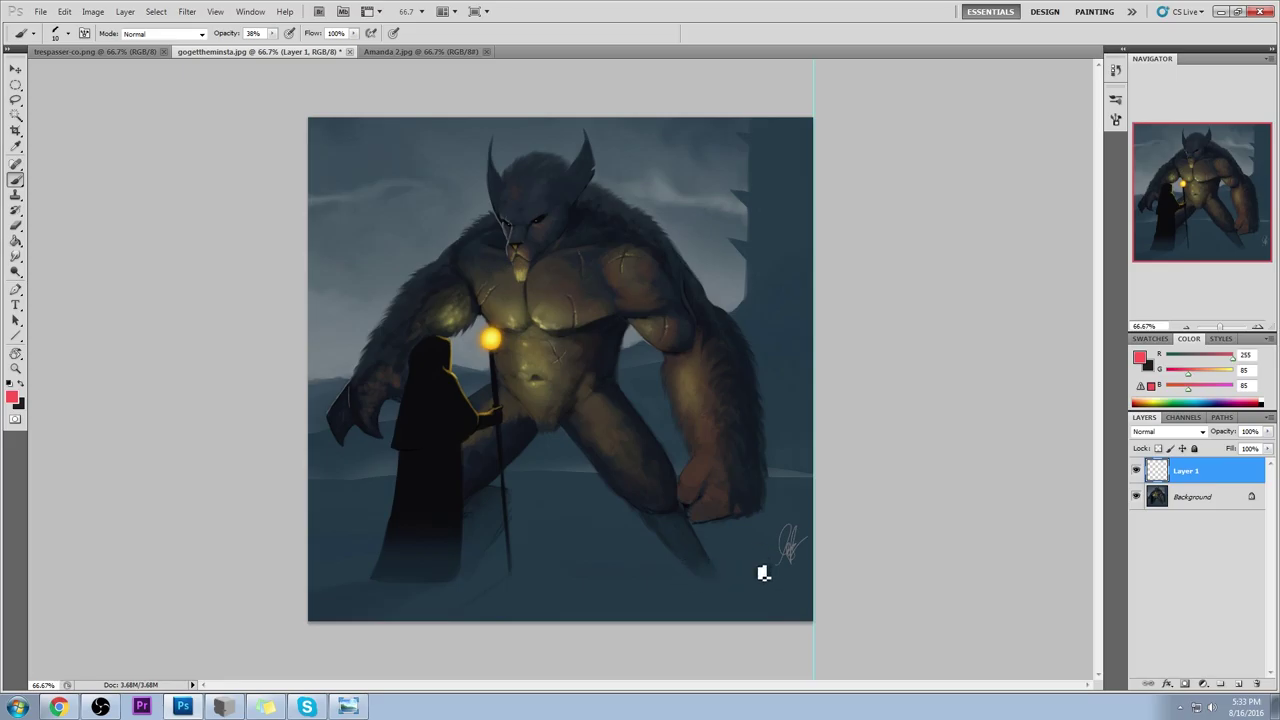
pyautogui.keyDown('shift'); pyautogui.click(747, 568); pyautogui.keyUp('shift')
pyautogui.hotkey('ctrl', 'z')
pyautogui.moveTo(593, 233)
pyautogui.mouseDown()
pyautogui.moveTo(586, 171)
pyautogui.moveTo(560, 185)
pyautogui.mouseUp()
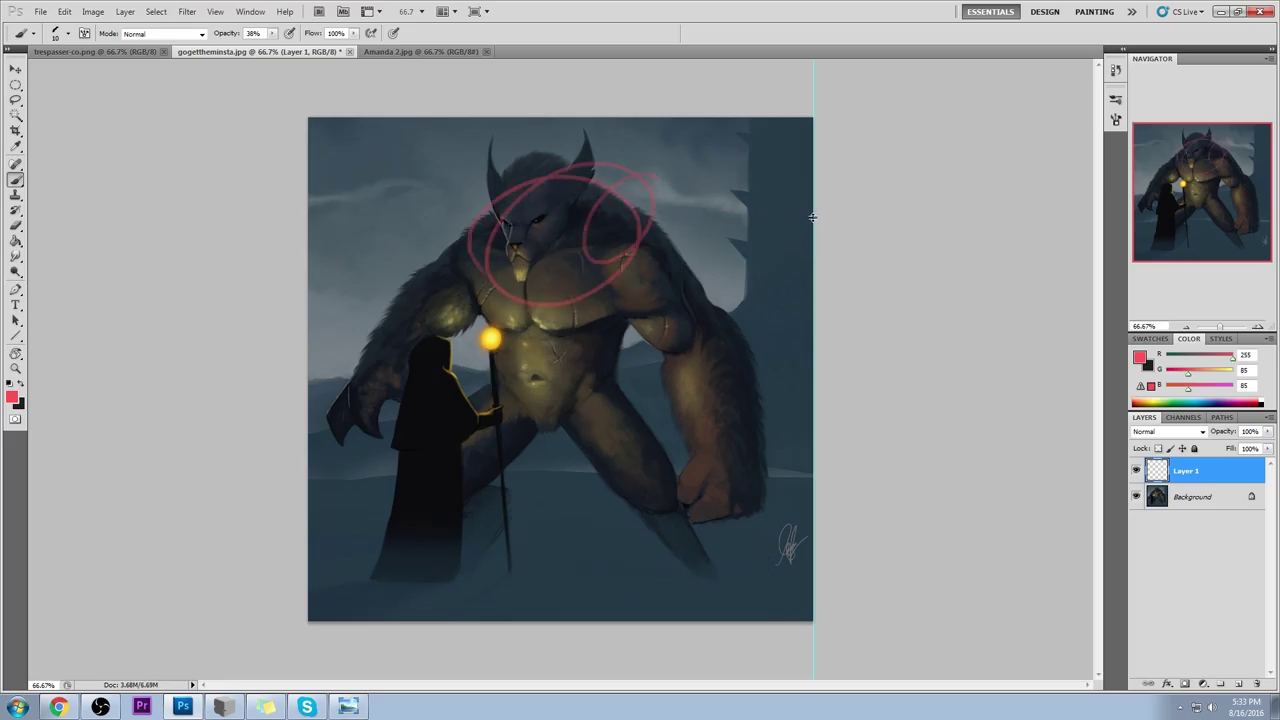
pyautogui.hotkey('ctrl', 'z')
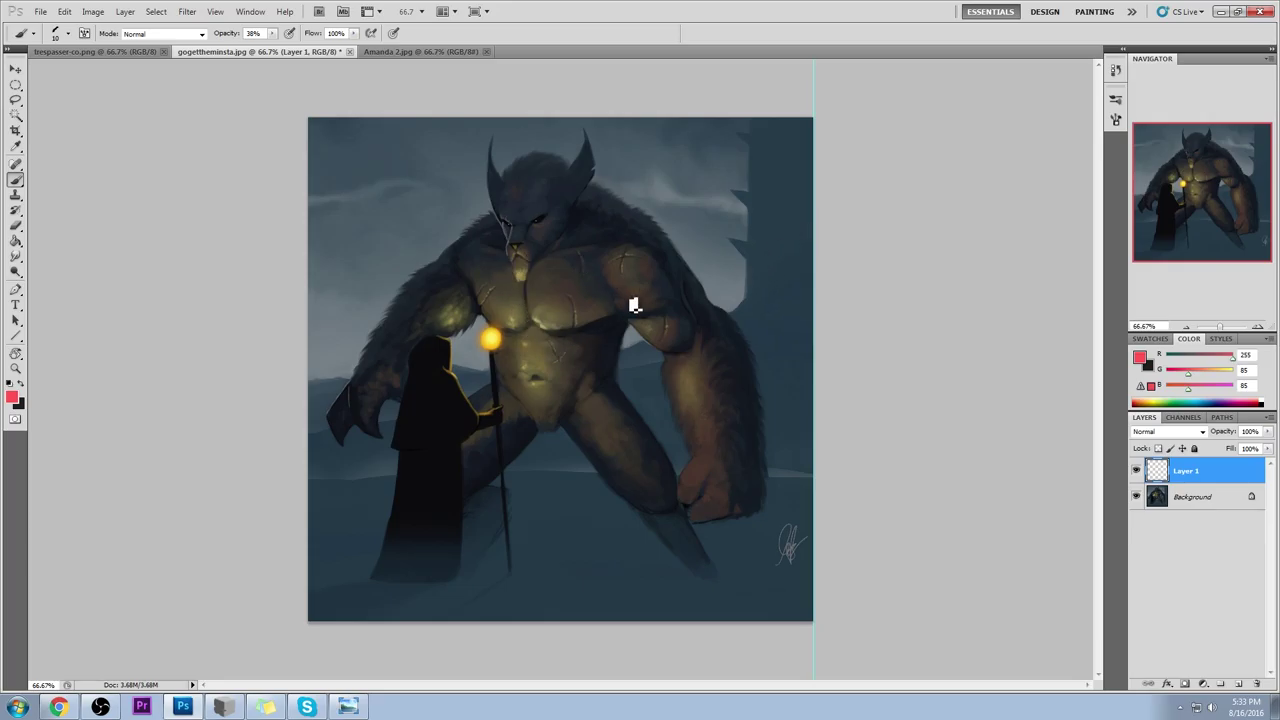
# Step: Try sketching a large round body with short legs and a small figure beside it, and replace that layer with an empty one
pyautogui.moveTo(520, 398)
pyautogui.mouseDown()
pyautogui.moveTo(560, 251)
pyautogui.moveTo(731, 450)
pyautogui.moveTo(617, 457)
pyautogui.moveTo(520, 398)
pyautogui.mouseUp()
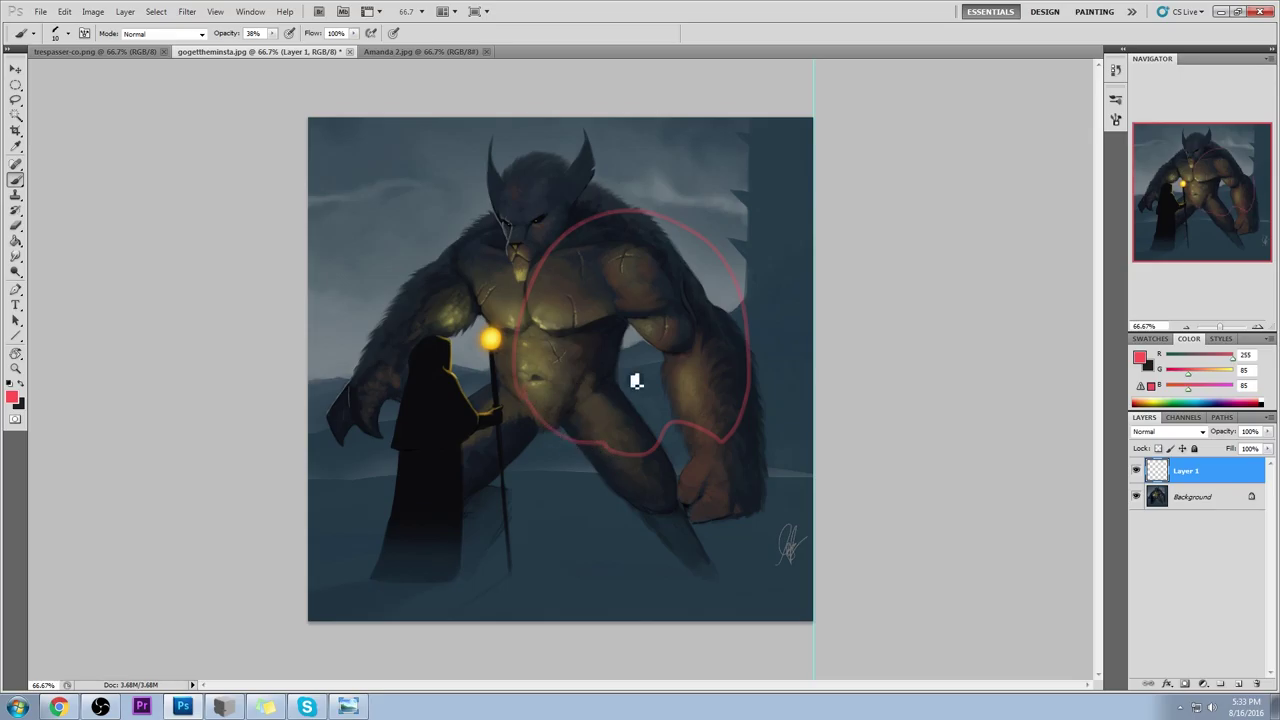
pyautogui.moveTo(765, 433); pyautogui.dragTo(780, 436)
pyautogui.moveTo(574, 412)
pyautogui.mouseDown()
pyautogui.moveTo(651, 486)
pyautogui.moveTo(583, 500)
pyautogui.moveTo(654, 514)
pyautogui.mouseUp()
pyautogui.moveTo(772, 456)
pyautogui.mouseDown()
pyautogui.moveTo(767, 489)
pyautogui.moveTo(778, 446)
pyautogui.moveTo(764, 496)
pyautogui.moveTo(805, 512)
pyautogui.mouseUp()
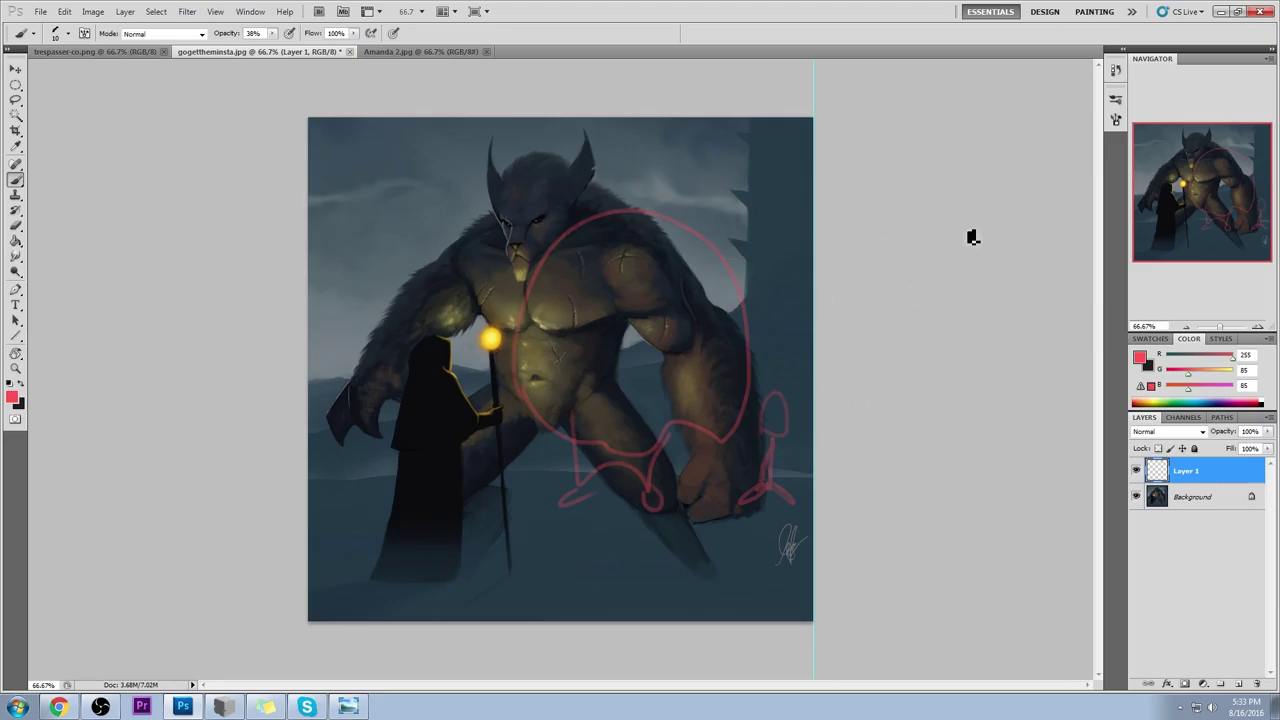
pyautogui.click(15, 68)
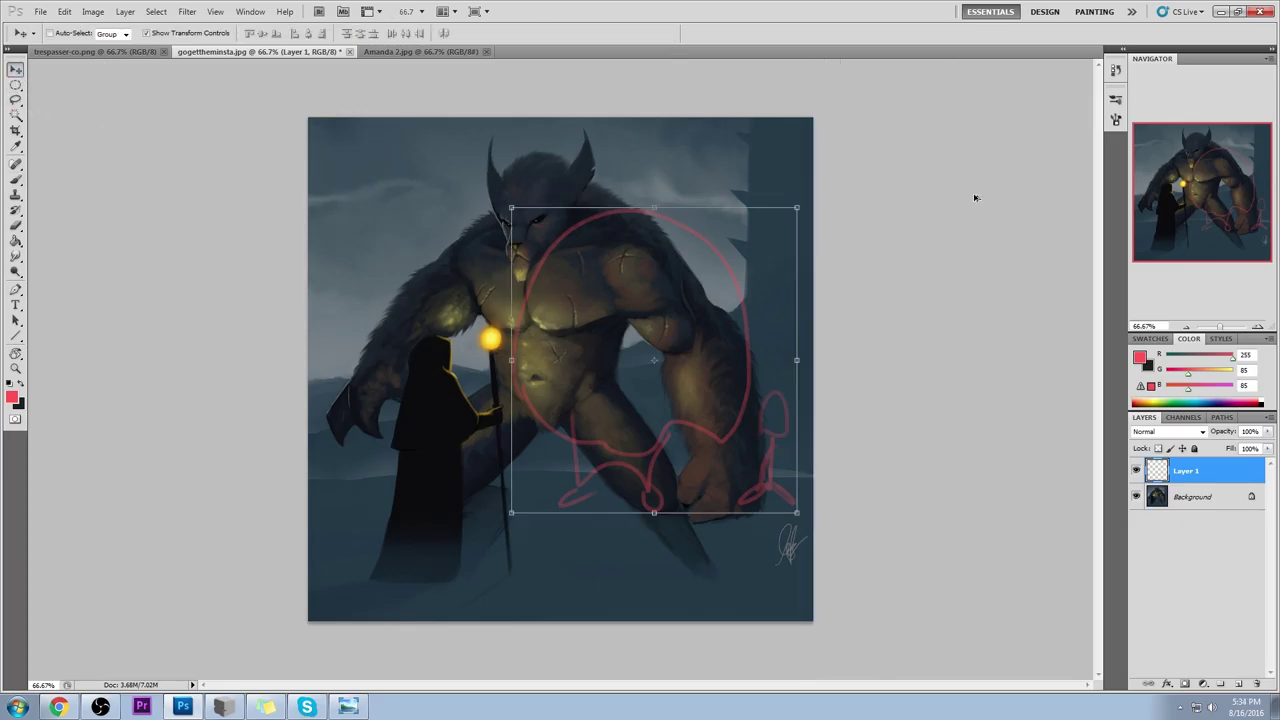
pyautogui.hotkey('ctrl', 'z')
pyautogui.click(1257, 683)
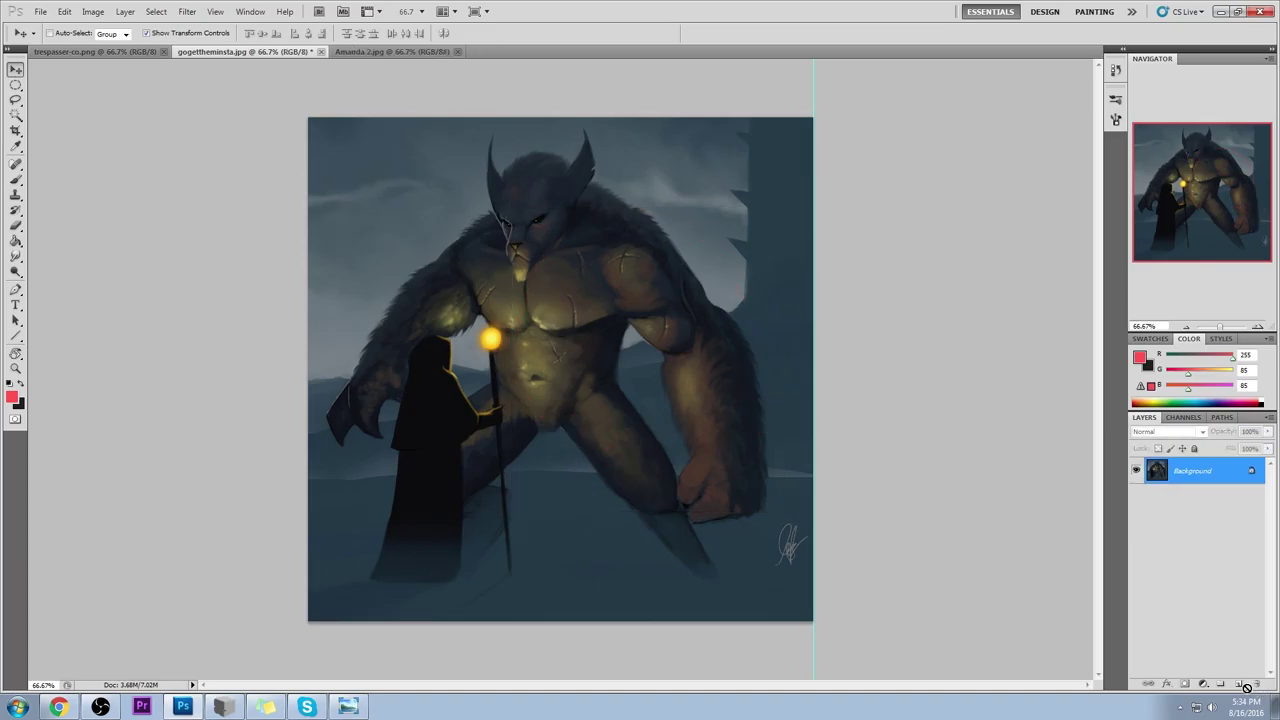
pyautogui.click(1239, 683)
pyautogui.press('b')
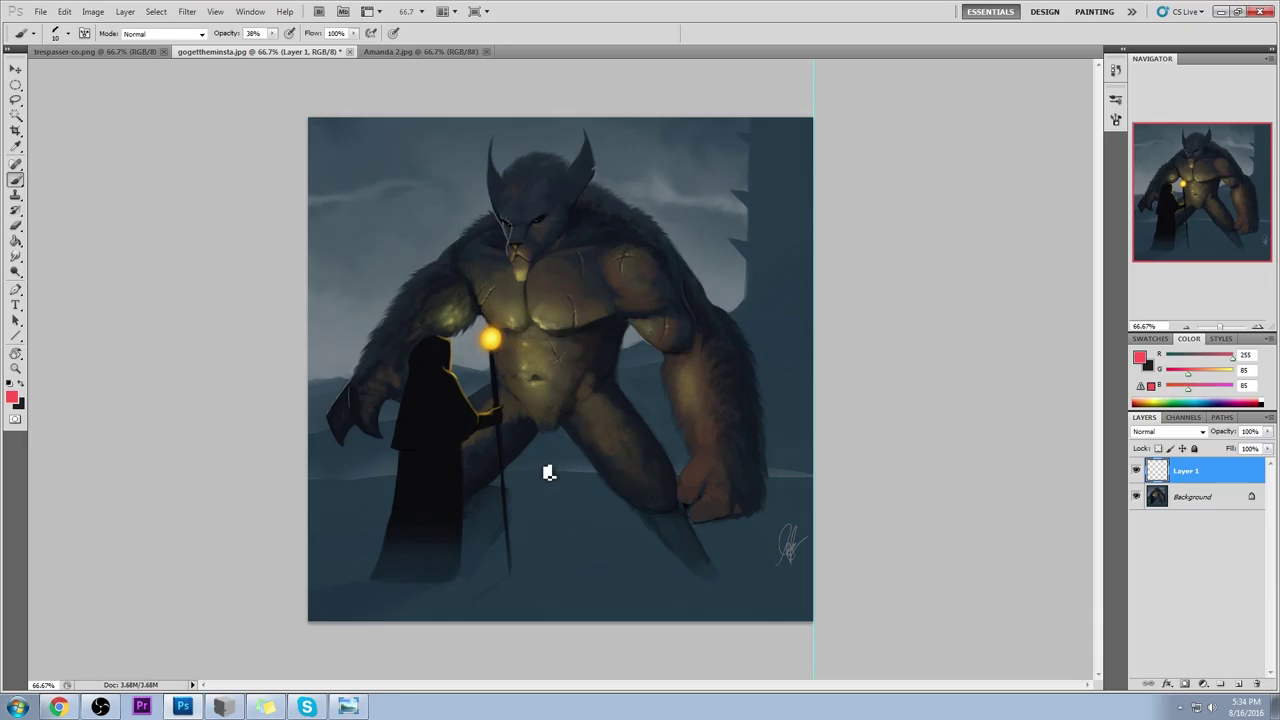
# Step: Try an arch-shaped body outline with an inner circle, two small side figures and a ground line, and undo all the strokes
pyautogui.moveTo(535, 502)
pyautogui.mouseDown()
pyautogui.moveTo(587, 307)
pyautogui.moveTo(732, 441)
pyautogui.moveTo(723, 494)
pyautogui.moveTo(663, 520)
pyautogui.moveTo(661, 561)
pyautogui.moveTo(610, 569)
pyautogui.moveTo(611, 522)
pyautogui.moveTo(563, 510)
pyautogui.moveTo(549, 523)
pyautogui.moveTo(535, 496)
pyautogui.mouseUp()
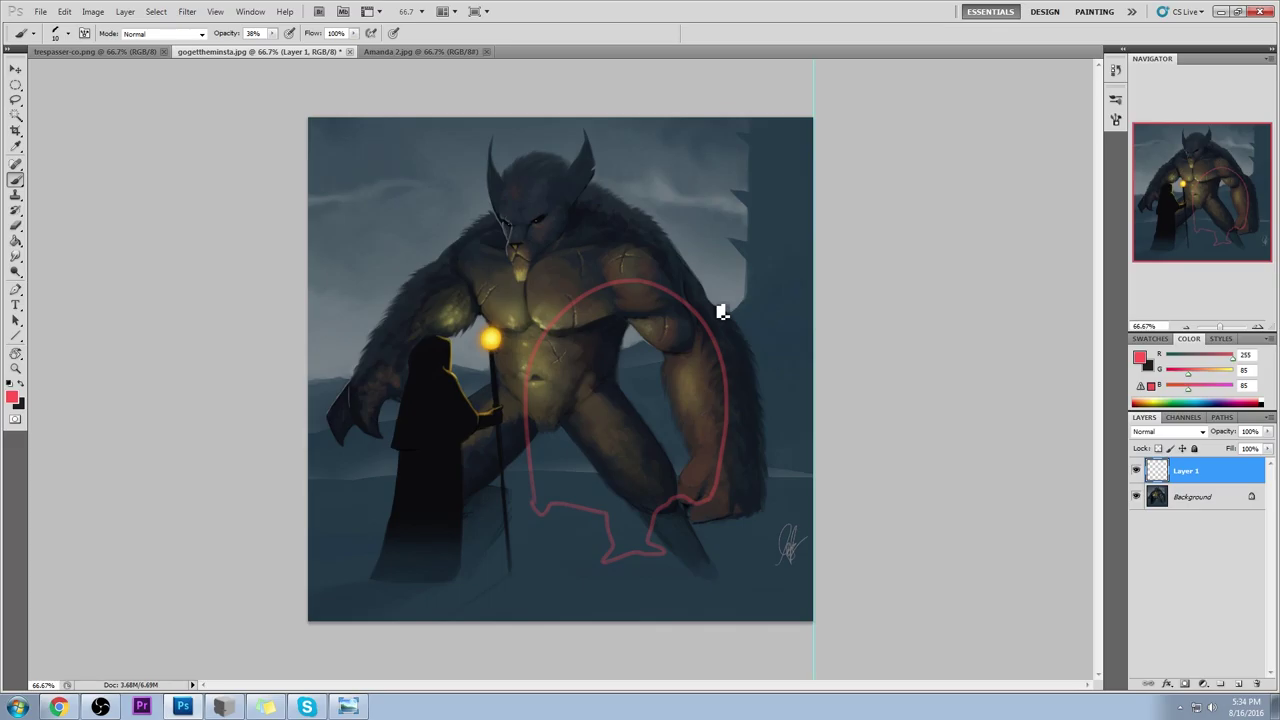
pyautogui.moveTo(722, 312)
pyautogui.mouseDown()
pyautogui.moveTo(720, 371)
pyautogui.moveTo(663, 289)
pyautogui.moveTo(586, 329)
pyautogui.moveTo(632, 286)
pyautogui.mouseUp()
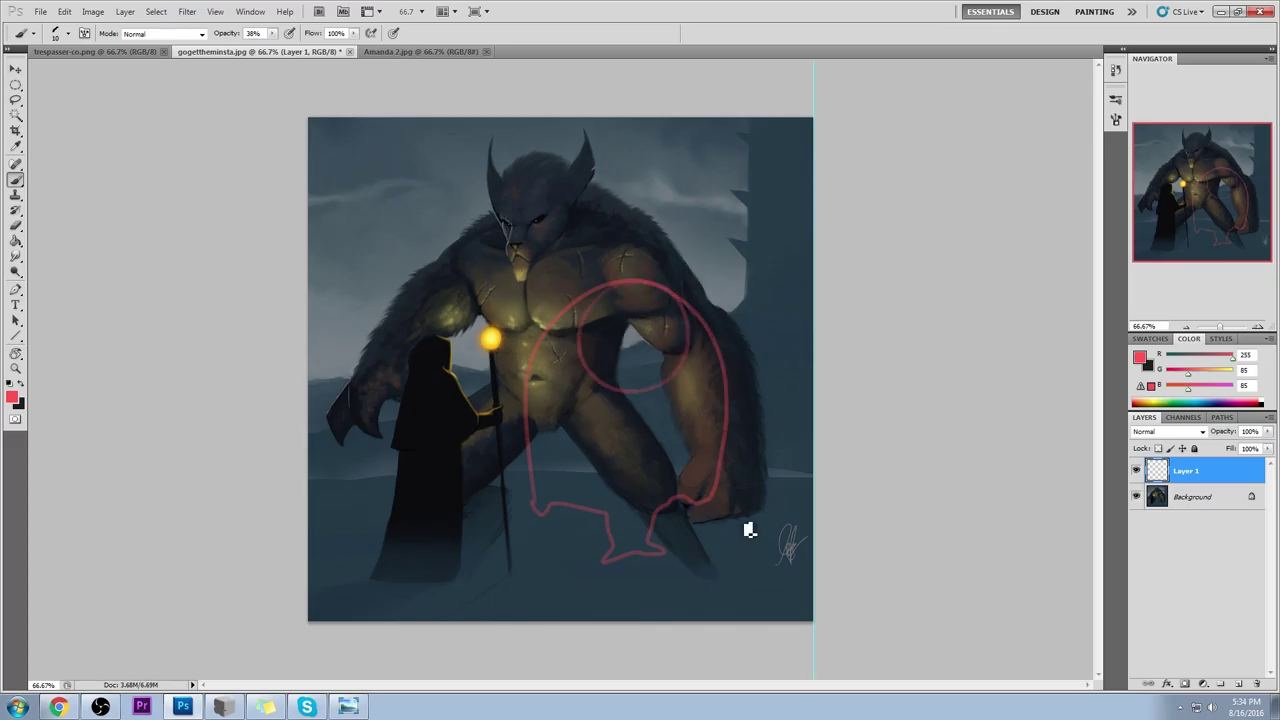
pyautogui.moveTo(777, 459); pyautogui.dragTo(765, 545)
pyautogui.moveTo(517, 486); pyautogui.dragTo(505, 562)
pyautogui.moveTo(780, 560)
pyautogui.mouseDown()
pyautogui.moveTo(549, 566)
pyautogui.moveTo(434, 548)
pyautogui.mouseUp()
pyautogui.hotkey('ctrl', 'alt', 'z')
pyautogui.hotkey('ctrl', 'alt', 'z')
pyautogui.hotkey('ctrl', 'alt', 'z')
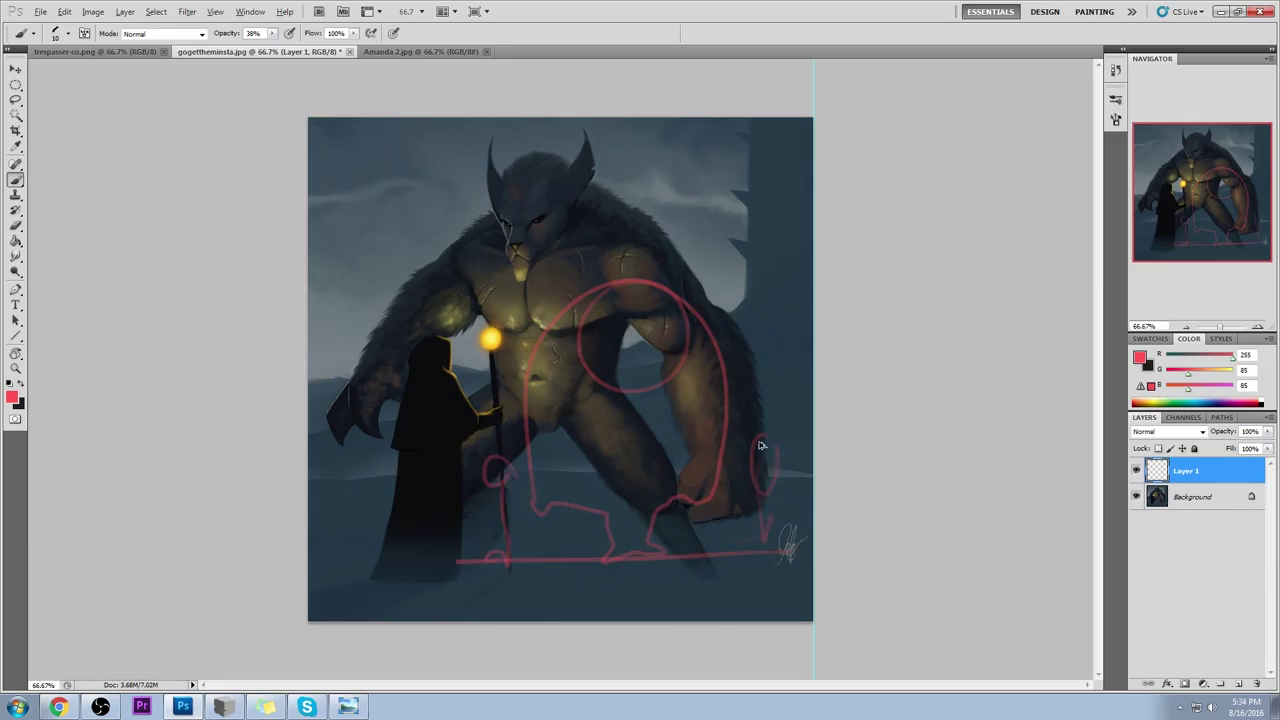
pyautogui.hotkey('ctrl', 'alt', 'z')
pyautogui.hotkey('ctrl', 'alt', 'z')
pyautogui.hotkey('ctrl', 'alt', 'z')
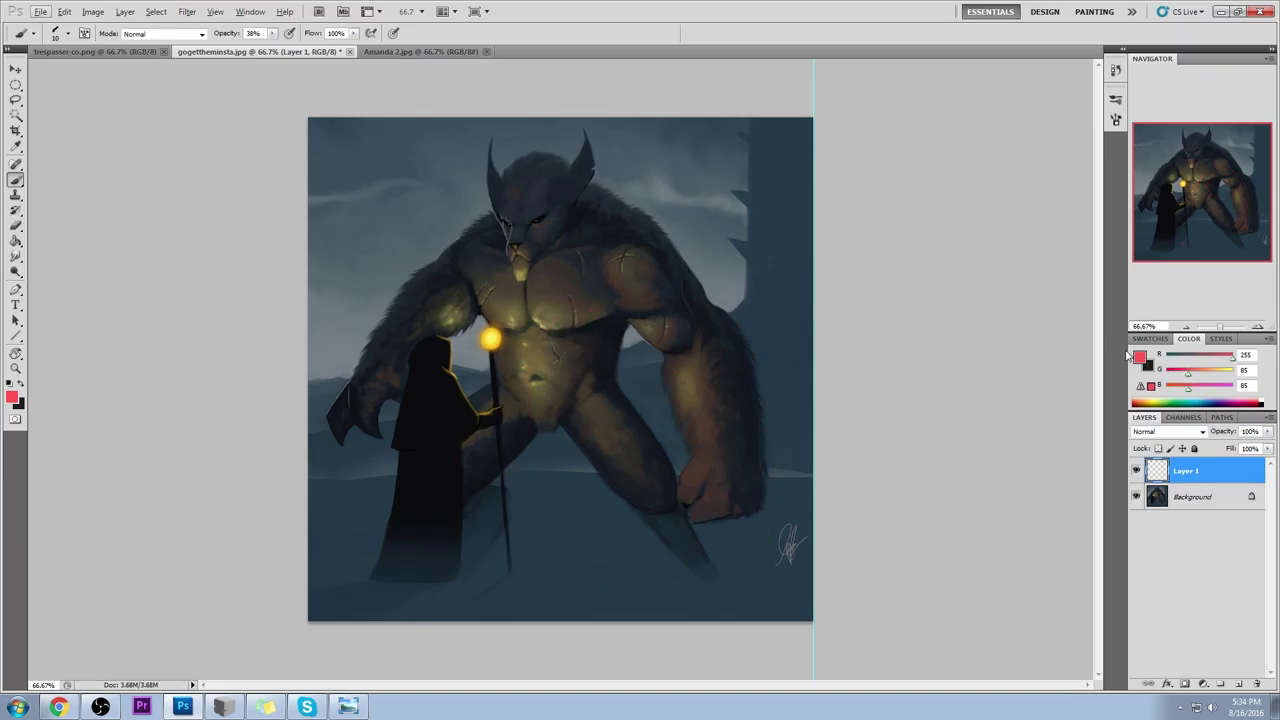
# Step: Set the foreground colour to pure red (255, 0, 0) and the brush opacity to 100%, and add another new layer
pyautogui.click(1136, 358)
pyautogui.click(1080, 232)
pyautogui.click(1201, 228)
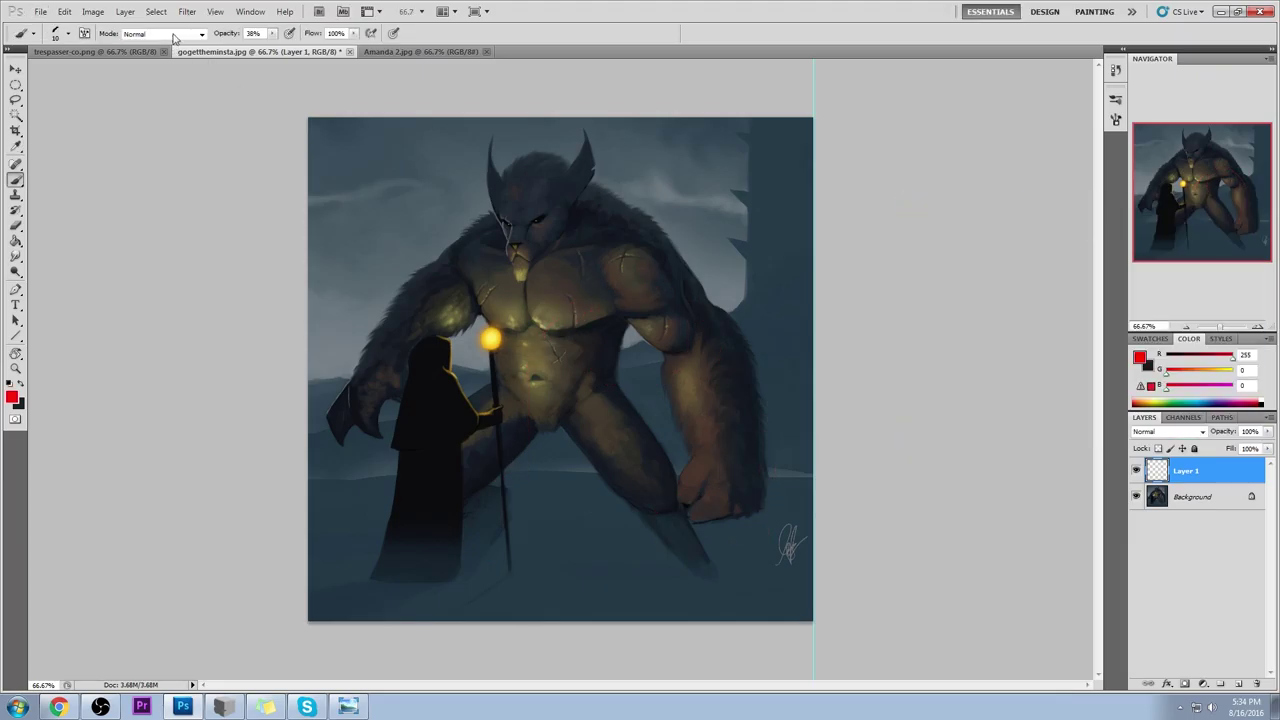
pyautogui.press('0')
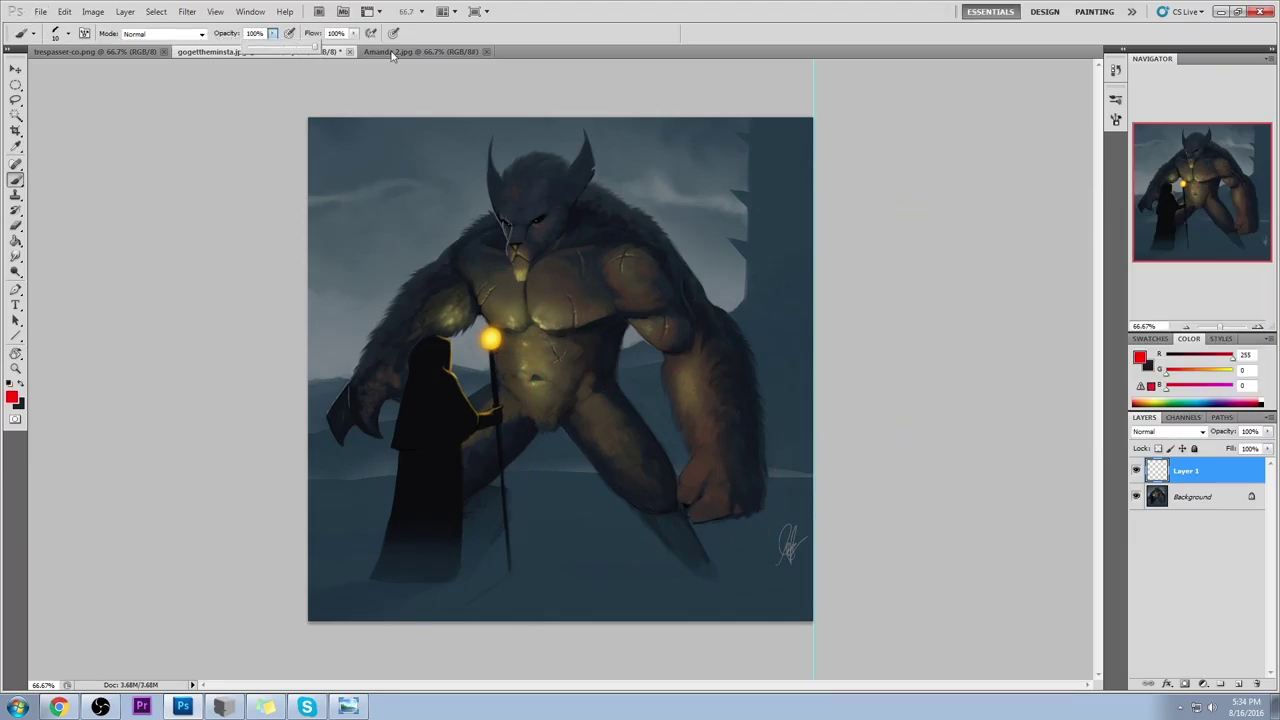
pyautogui.click(1238, 684)
# Step: Draw a straight slanted ground line across the lower painting and a large red arch around the creature, extending beyond the canvas
pyautogui.keyDown('shift'); pyautogui.click(934, 463); pyautogui.keyUp('shift')
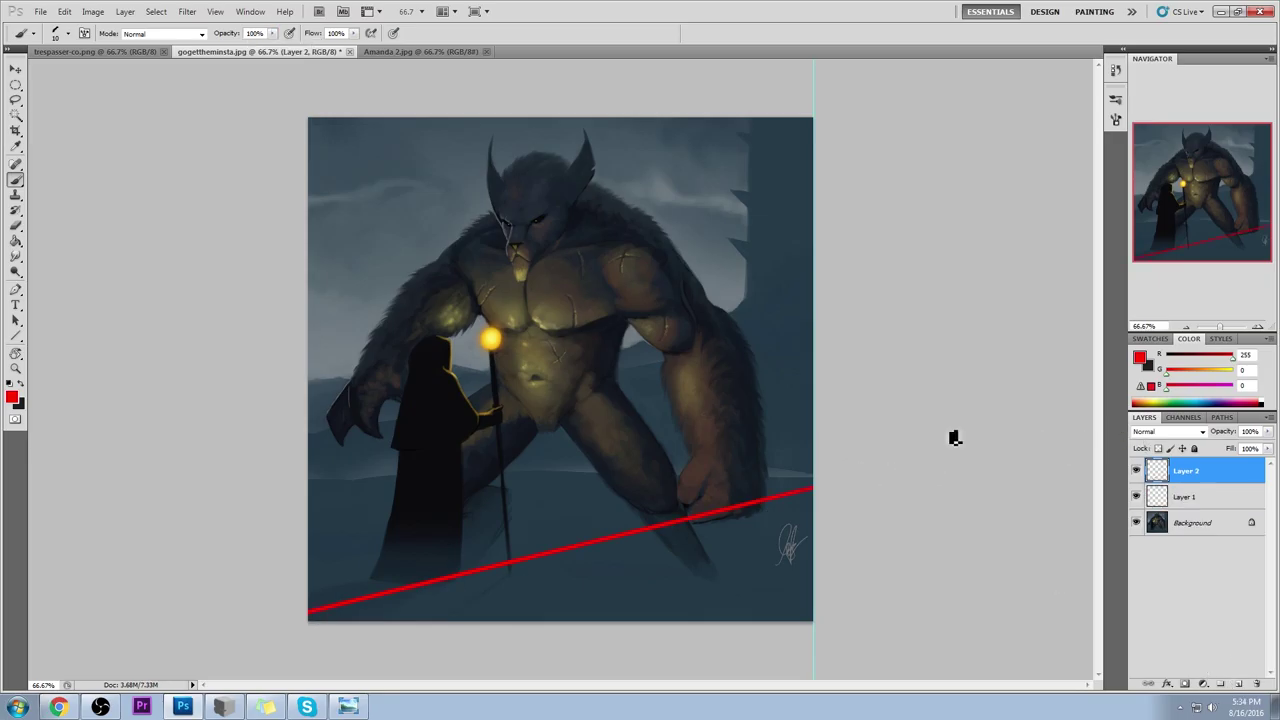
pyautogui.moveTo(312, 272)
pyautogui.mouseDown()
pyautogui.moveTo(503, 143)
pyautogui.moveTo(783, 255)
pyautogui.mouseUp()
pyautogui.hotkey('ctrl', 'z')
pyautogui.moveTo(349, 481)
pyautogui.mouseDown()
pyautogui.moveTo(537, 98)
pyautogui.moveTo(841, 319)
pyautogui.mouseUp()
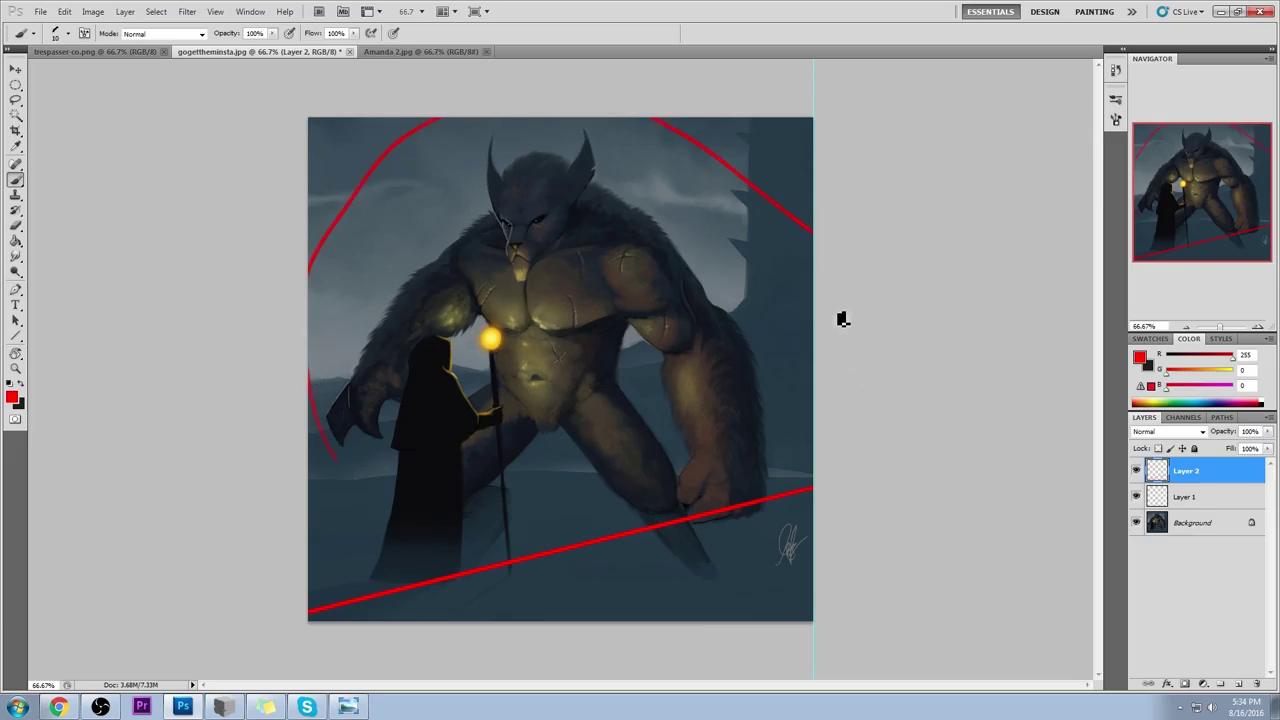
pyautogui.moveTo(400, 540); pyautogui.dragTo(466, 518)
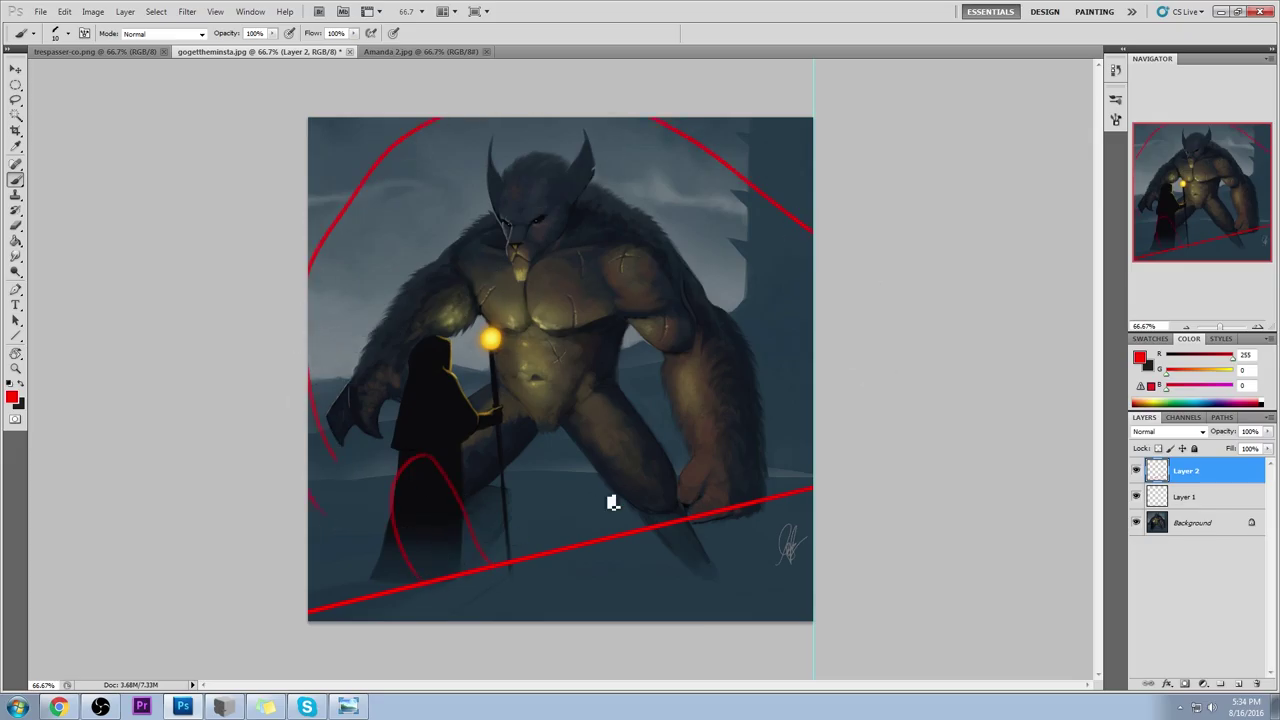
pyautogui.hotkey('ctrl', 'z')
# Step: Sketch the giant's legs as curved outlines and ovals on both sides of the ground line, with rounded feet and an arch between them
pyautogui.moveTo(355, 412); pyautogui.dragTo(450, 540)
pyautogui.moveTo(737, 305); pyautogui.dragTo(722, 497)
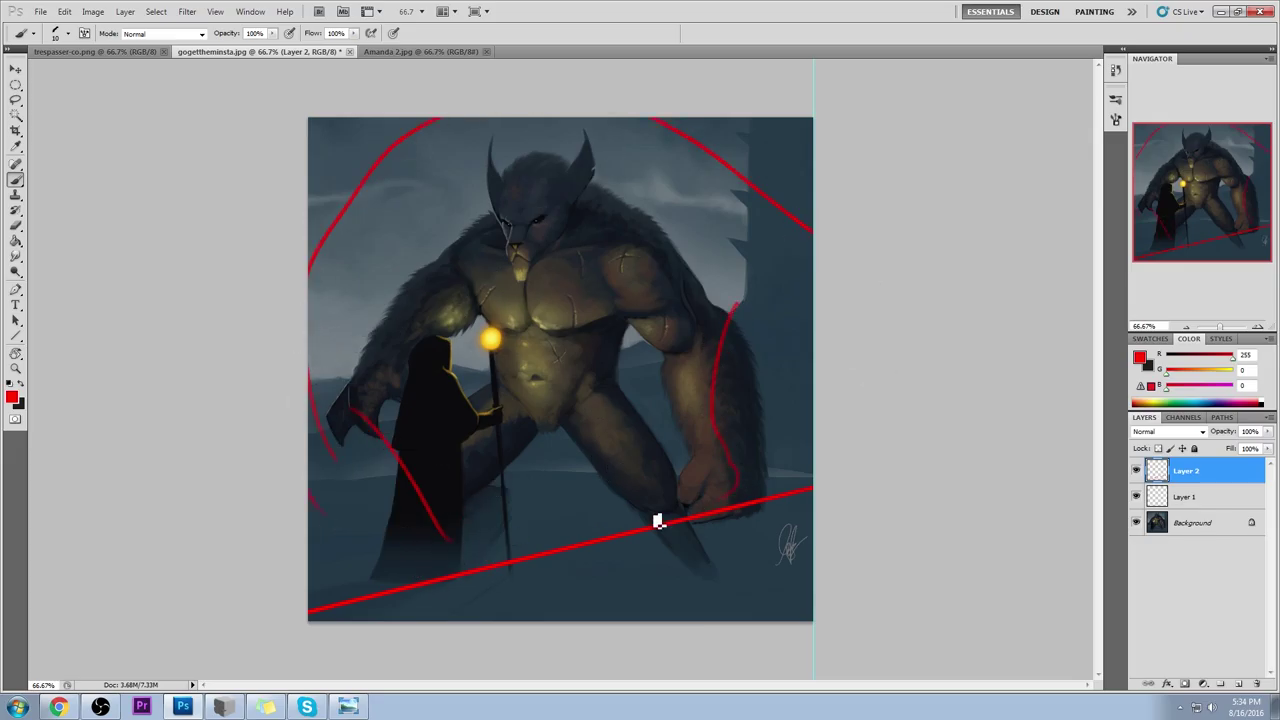
pyautogui.moveTo(490, 563); pyautogui.dragTo(724, 508)
pyautogui.moveTo(706, 347); pyautogui.dragTo(795, 475)
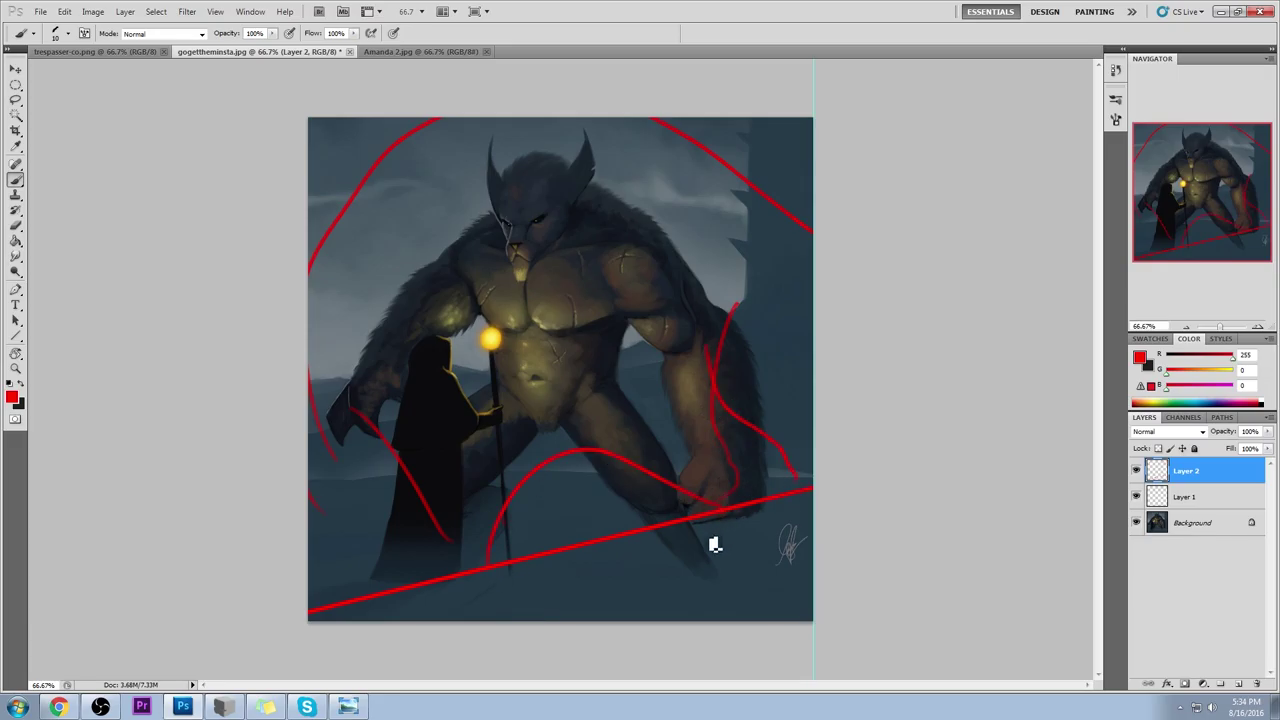
pyautogui.moveTo(706, 536); pyautogui.dragTo(724, 508)
pyautogui.moveTo(414, 581)
pyautogui.mouseDown()
pyautogui.moveTo(433, 452)
pyautogui.moveTo(493, 580)
pyautogui.mouseUp()
pyautogui.moveTo(360, 414)
pyautogui.mouseDown()
pyautogui.moveTo(380, 503)
pyautogui.moveTo(428, 597)
pyautogui.moveTo(458, 617)
pyautogui.mouseUp()
pyautogui.moveTo(750, 535); pyautogui.dragTo(790, 515)
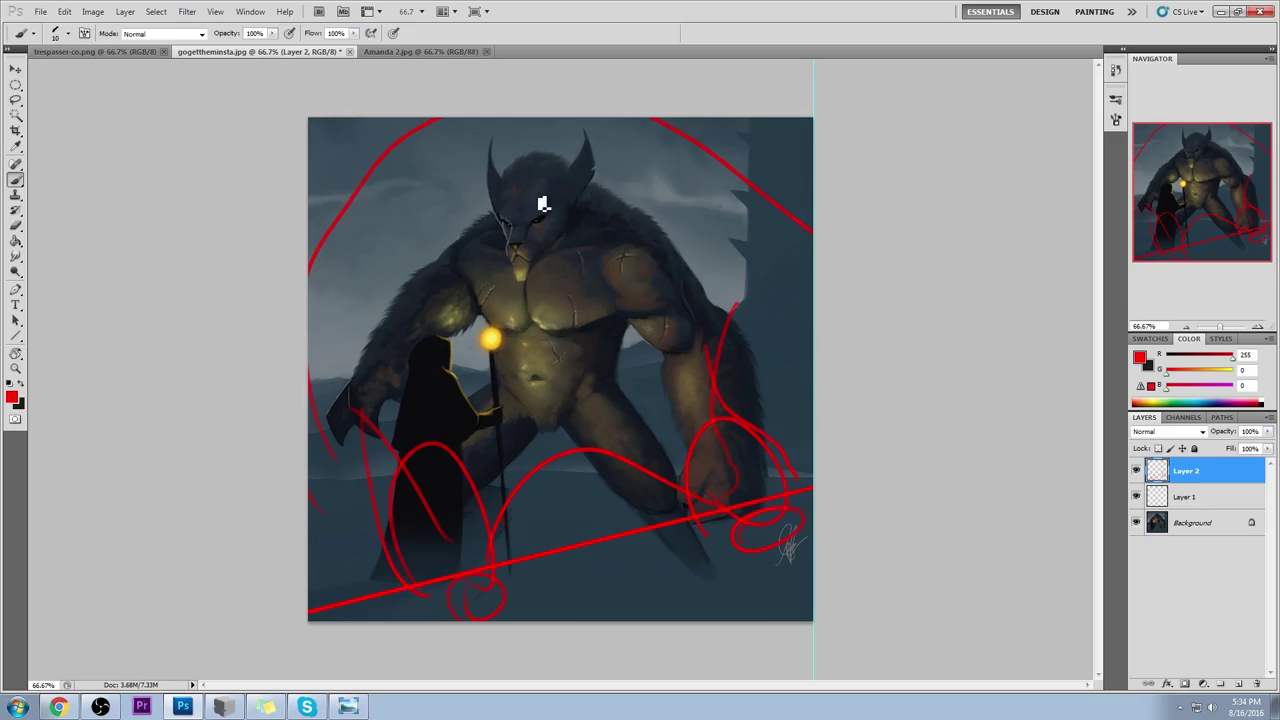
# Step: Sketch a red circle over the creature's chest and muzzle, with curved strokes flanking it on both sides
pyautogui.moveTo(543, 294); pyautogui.dragTo(604, 317)
pyautogui.hotkey('ctrl', 'z')
pyautogui.moveTo(517, 334); pyautogui.dragTo(600, 250)
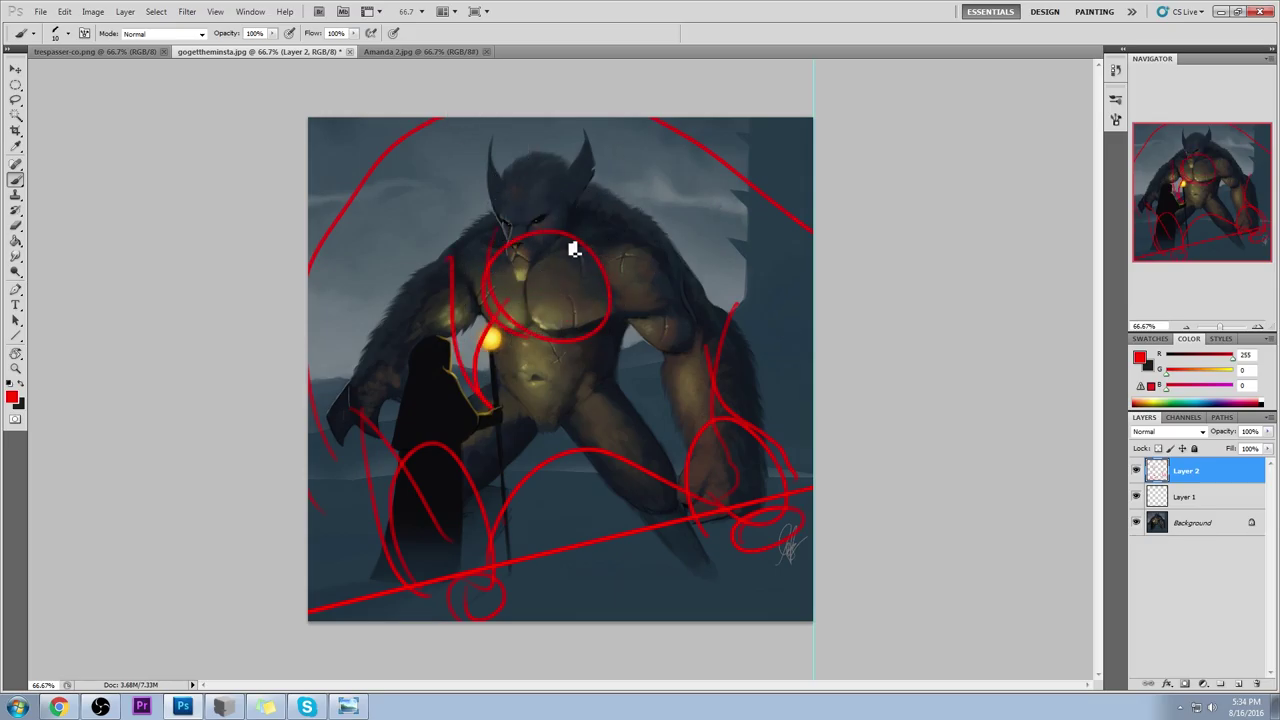
pyautogui.moveTo(545, 130)
pyautogui.mouseDown()
pyautogui.moveTo(500, 214)
pyautogui.moveTo(481, 145)
pyautogui.mouseUp()
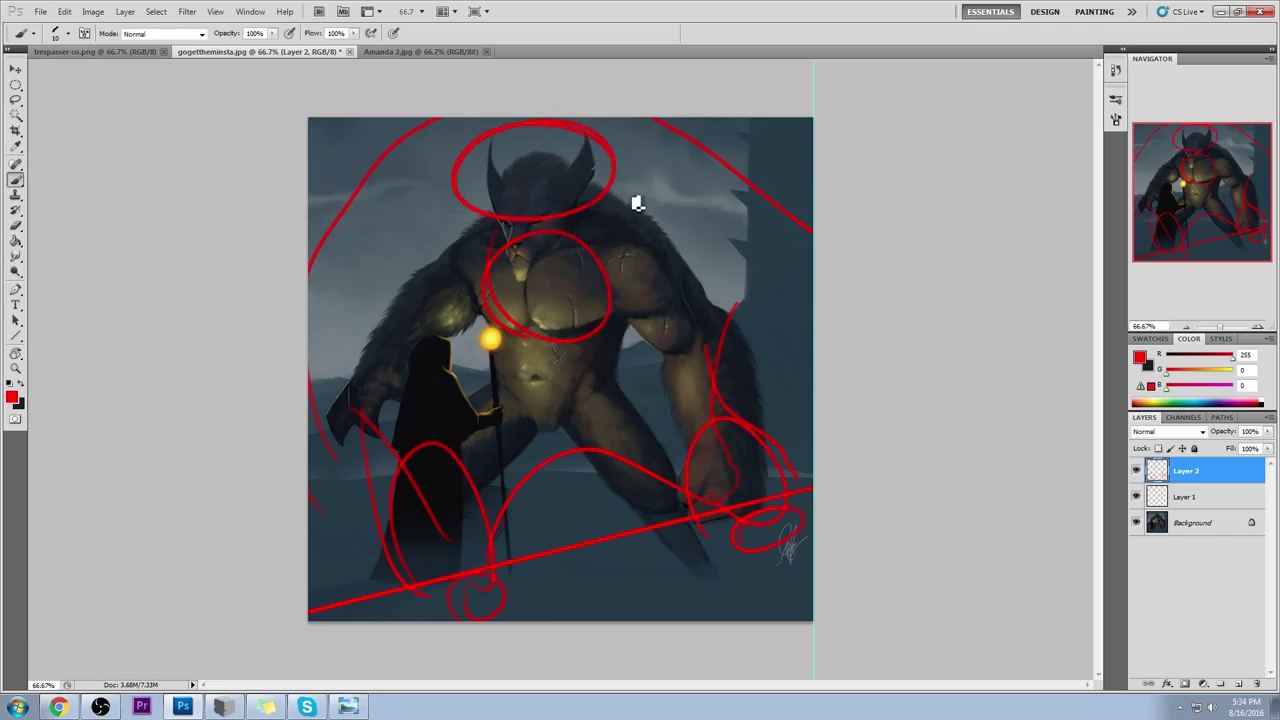
pyautogui.hotkey('ctrl', 'z')
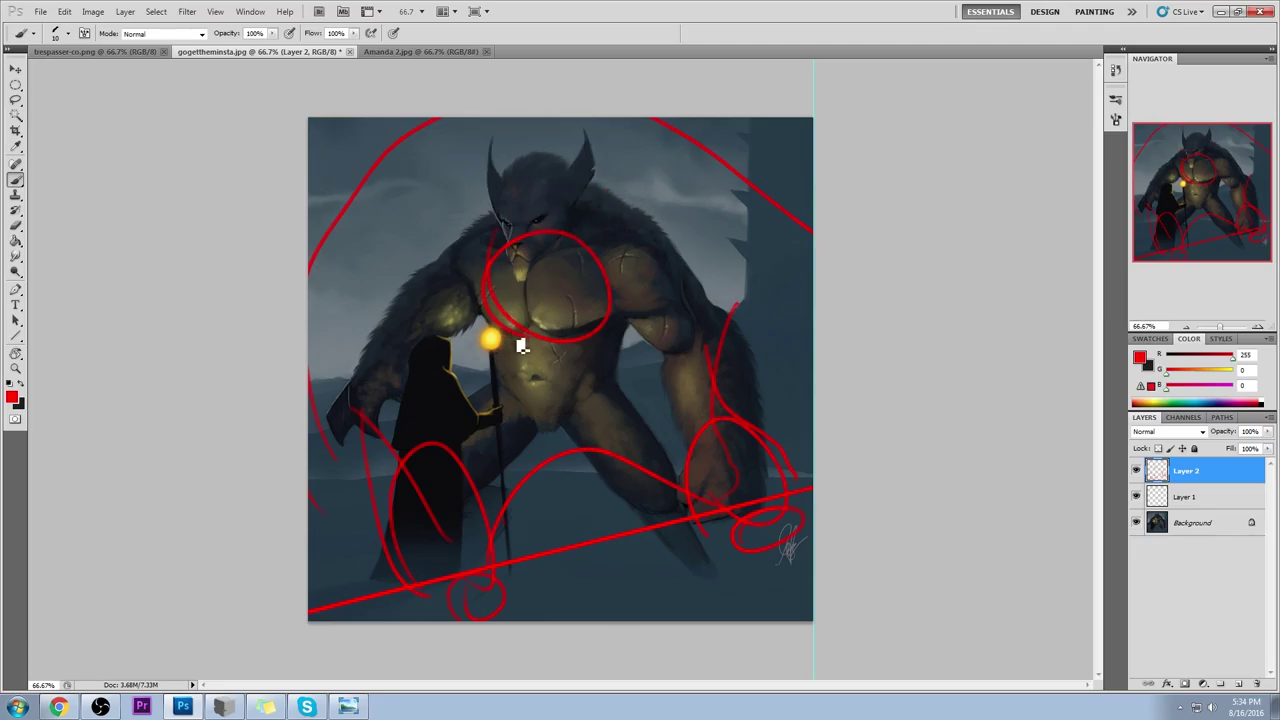
pyautogui.moveTo(523, 334)
pyautogui.mouseDown()
pyautogui.moveTo(460, 286)
pyautogui.moveTo(473, 234)
pyautogui.mouseUp()
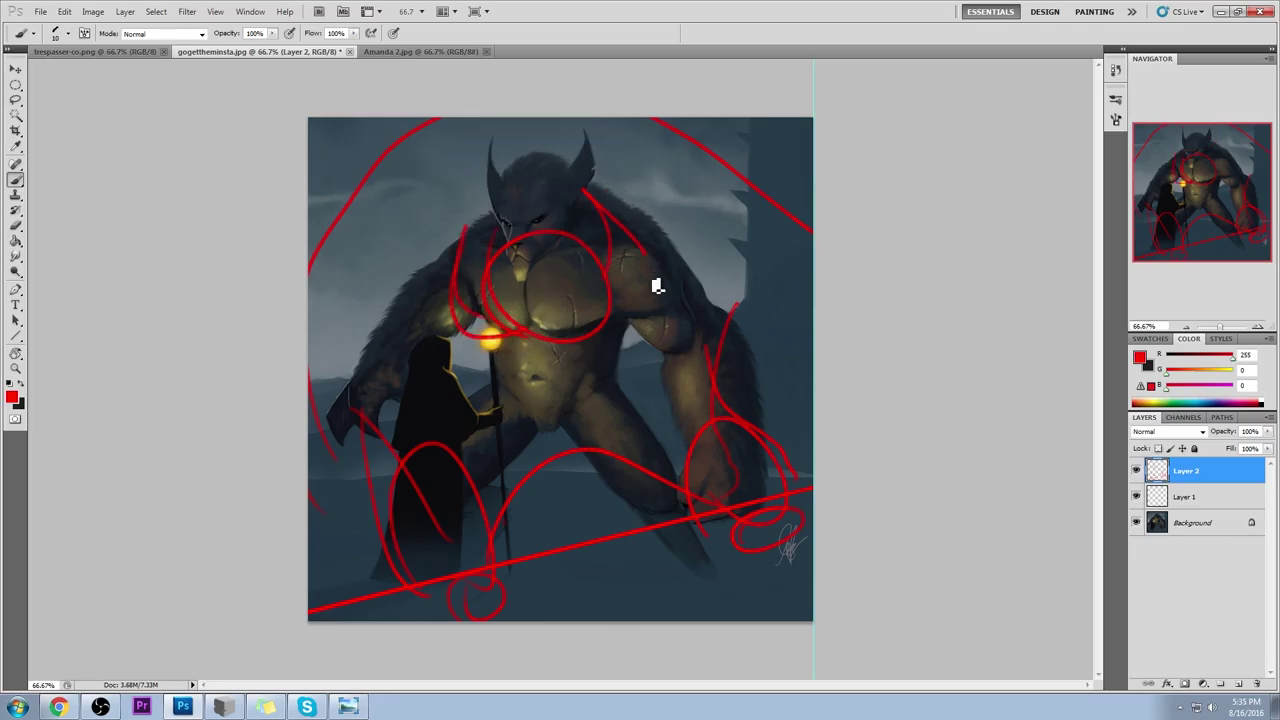
pyautogui.hotkey('ctrl', 'z')
pyautogui.moveTo(490, 272)
pyautogui.mouseDown()
pyautogui.moveTo(508, 387)
pyautogui.moveTo(486, 304)
pyautogui.mouseUp()
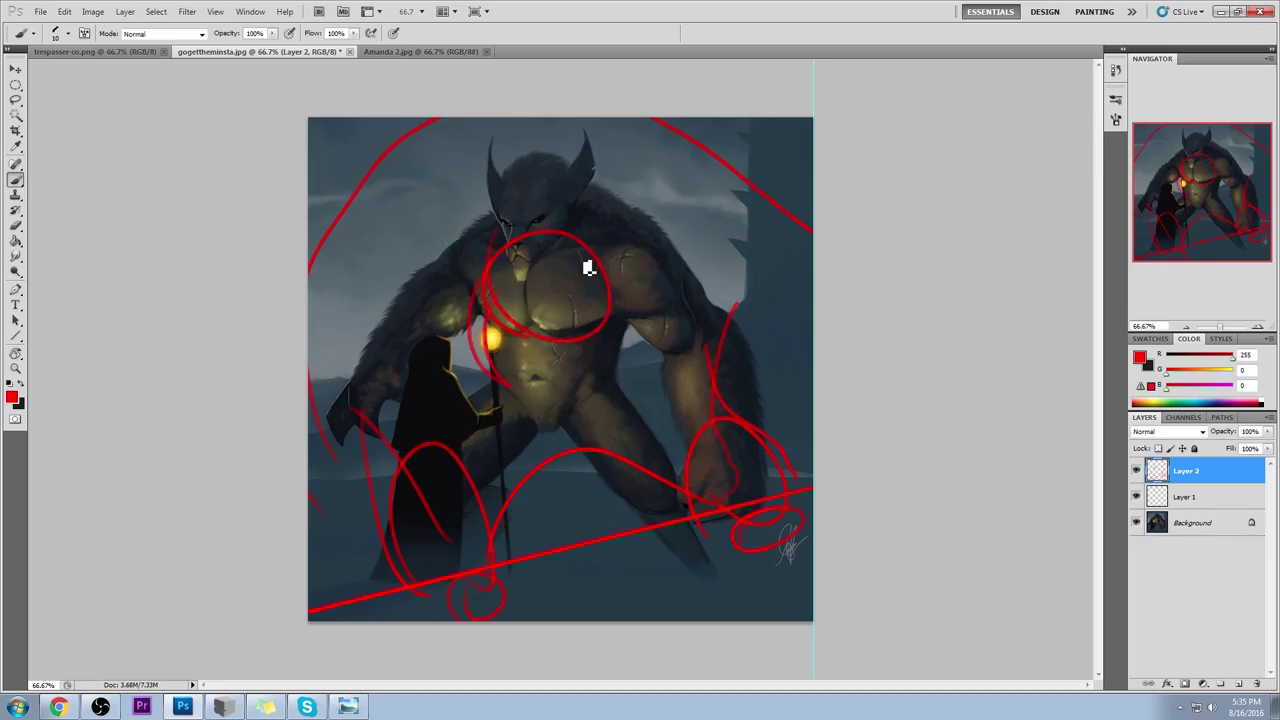
pyautogui.moveTo(584, 262); pyautogui.dragTo(636, 340)
pyautogui.moveTo(636, 340); pyautogui.dragTo(566, 231)
# Step: Sketch a tiny figure on a rough elongated base at the ground line between the giant's legs, with a circle beside the near leg
pyautogui.moveTo(600, 602)
pyautogui.mouseDown()
pyautogui.moveTo(623, 586)
pyautogui.moveTo(686, 583)
pyautogui.moveTo(663, 549)
pyautogui.moveTo(643, 563)
pyautogui.moveTo(666, 543)
pyautogui.moveTo(700, 551)
pyautogui.moveTo(672, 560)
pyautogui.moveTo(691, 557)
pyautogui.moveTo(651, 523)
pyautogui.moveTo(669, 537)
pyautogui.moveTo(650, 548)
pyautogui.moveTo(660, 531)
pyautogui.moveTo(654, 543)
pyautogui.moveTo(691, 589)
pyautogui.moveTo(590, 607)
pyautogui.moveTo(689, 580)
pyautogui.moveTo(646, 543)
pyautogui.moveTo(628, 550)
pyautogui.moveTo(654, 506)
pyautogui.mouseUp()
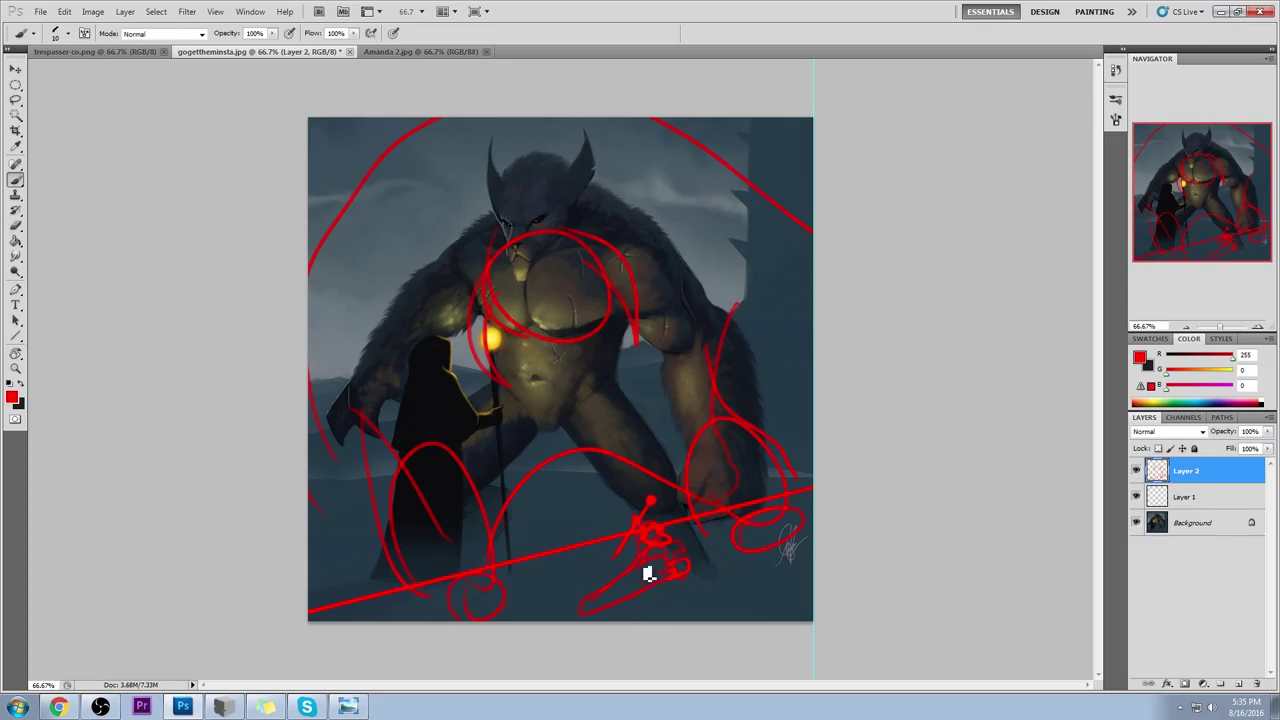
pyautogui.moveTo(640, 560); pyautogui.dragTo(537, 582)
pyautogui.moveTo(553, 580); pyautogui.dragTo(660, 548)
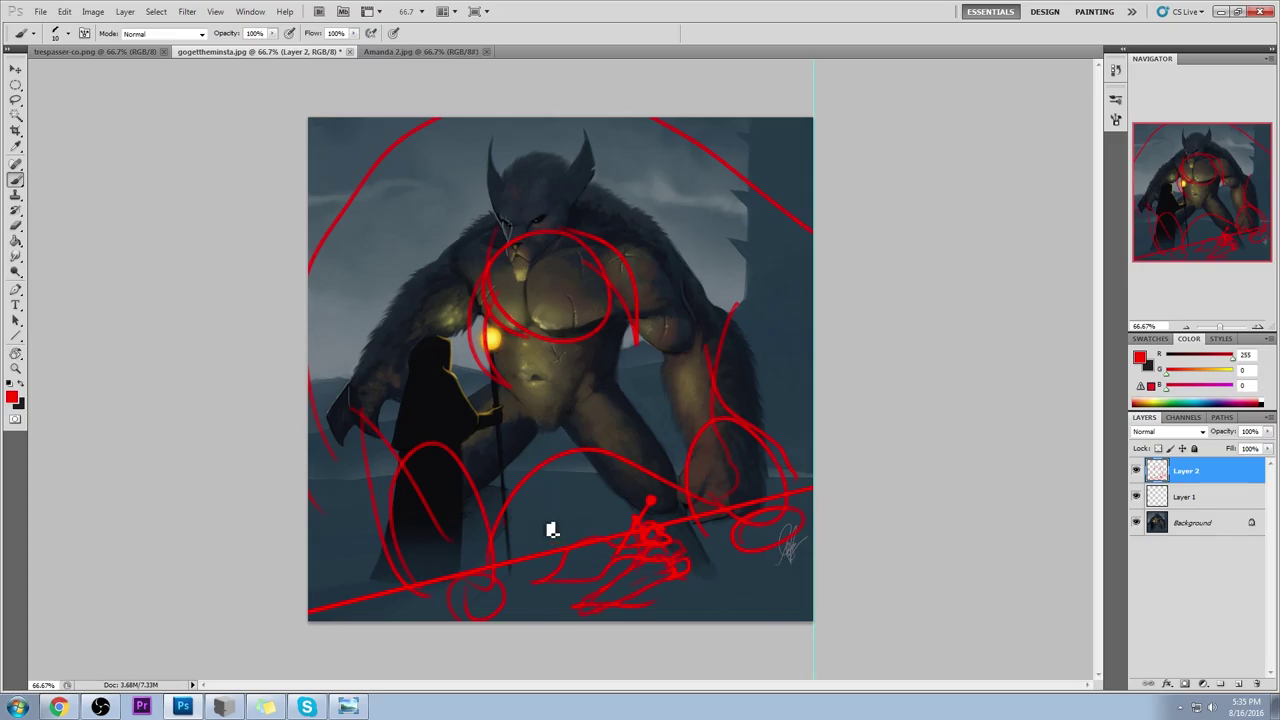
pyautogui.moveTo(551, 529); pyautogui.dragTo(546, 540)
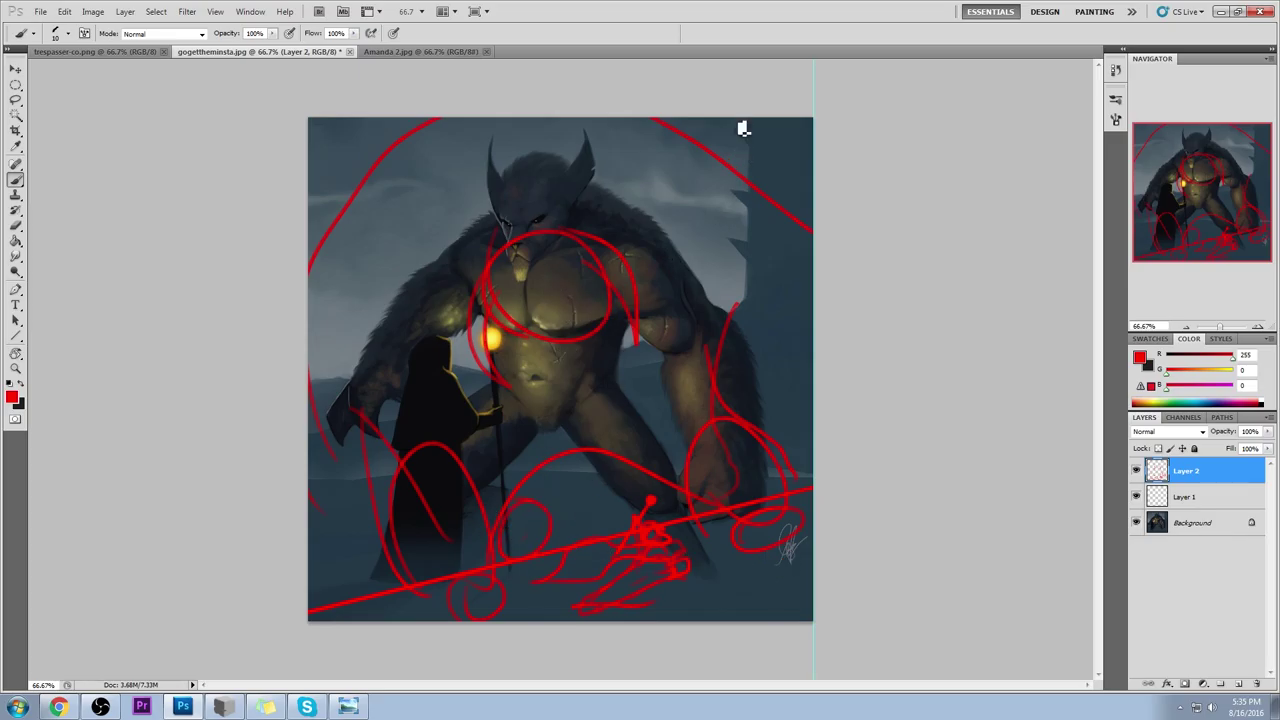
# Step: Add a short diagonal stroke in the sky inside the arch, and try an oval around the tiny figure and a curve across the hips
pyautogui.moveTo(676, 167); pyautogui.dragTo(730, 198)
pyautogui.moveTo(657, 497); pyautogui.dragTo(673, 491)
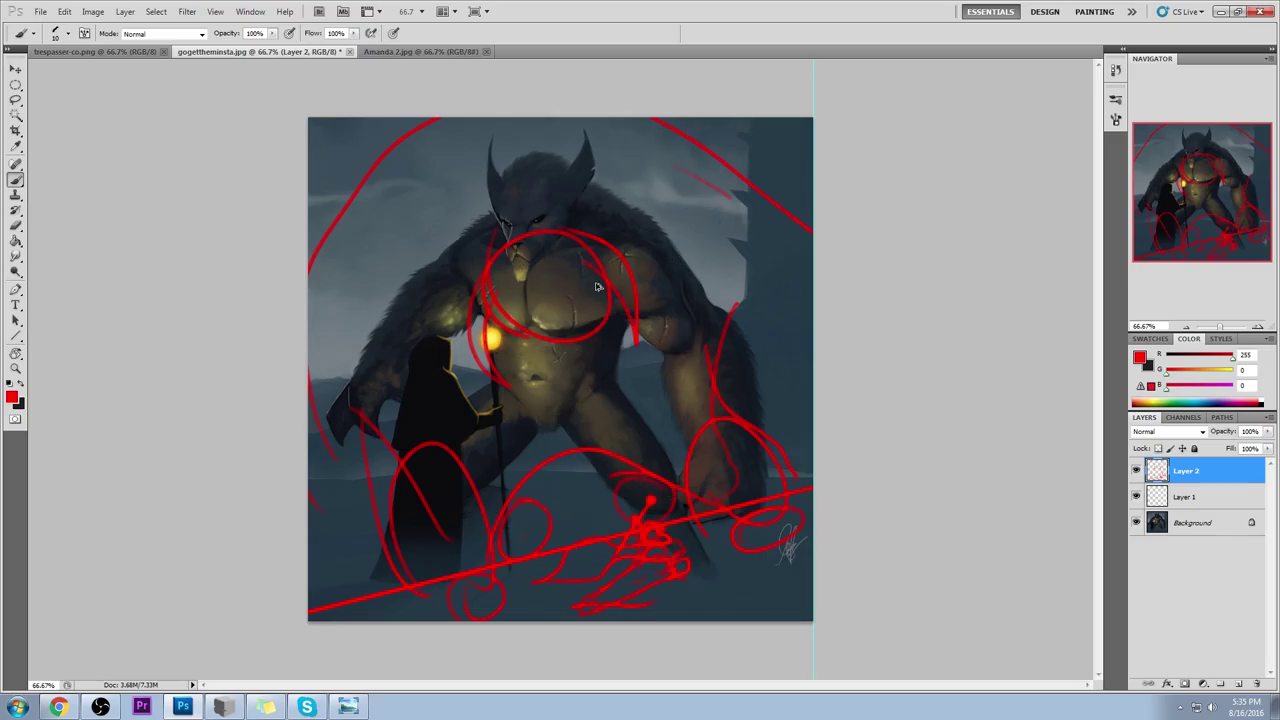
pyautogui.moveTo(655, 395); pyautogui.dragTo(503, 424)
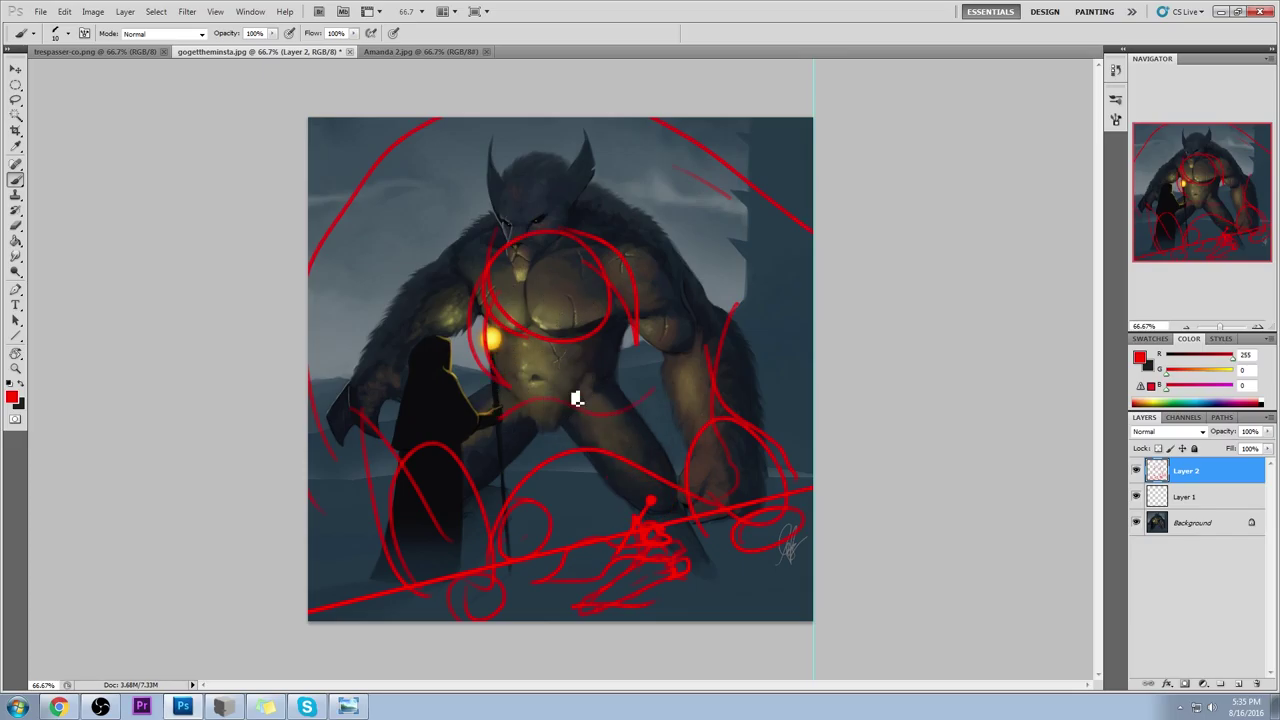
pyautogui.hotkey('ctrl', 'alt', 'z')
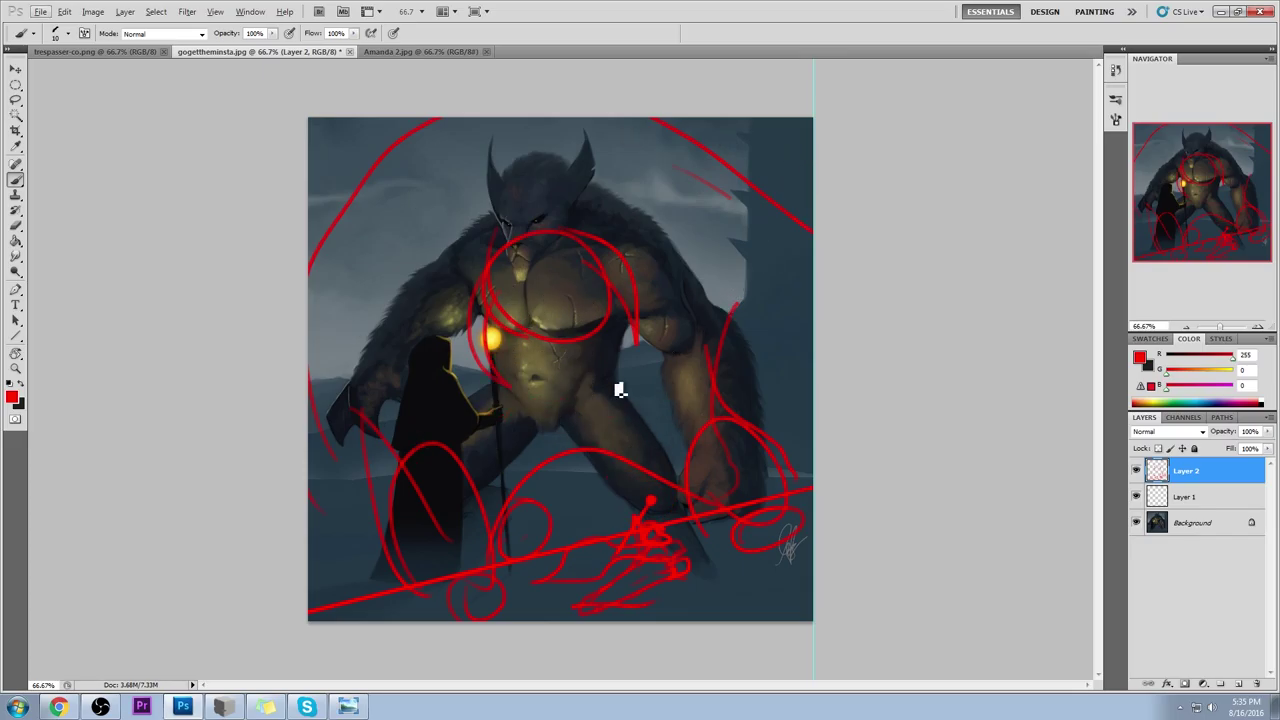
# Step: Sketch larger outer leg and foot shapes over the hooded figure's robe and lower corner, and beside the creature's fist at the opposite edge
pyautogui.moveTo(432, 371); pyautogui.dragTo(412, 586)
pyautogui.moveTo(326, 568)
pyautogui.mouseDown()
pyautogui.moveTo(423, 551)
pyautogui.moveTo(343, 616)
pyautogui.mouseUp()
pyautogui.moveTo(700, 440)
pyautogui.mouseDown()
pyautogui.moveTo(786, 414)
pyautogui.moveTo(851, 529)
pyautogui.mouseUp()
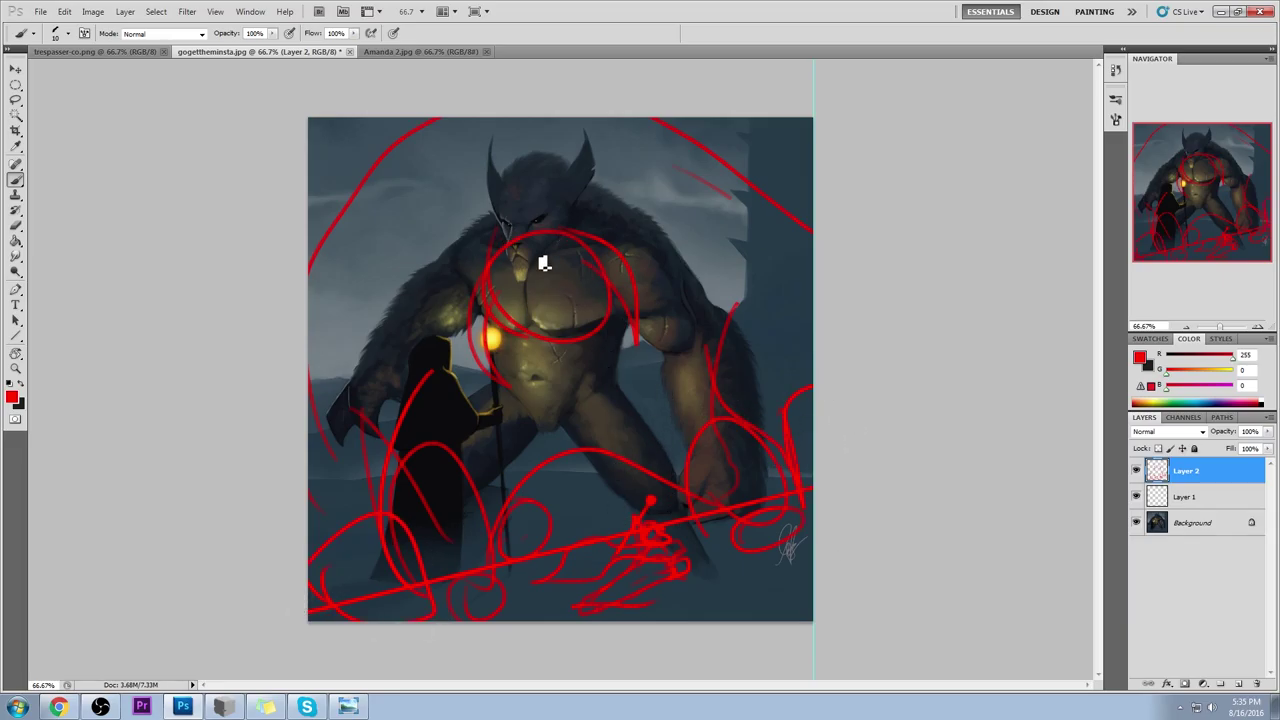
# Step: Extend the red chest sketch with a belly curve, and outline a longer arm and bigger fist from the shoulder to the lower corner
pyautogui.moveTo(500, 325)
pyautogui.mouseDown()
pyautogui.moveTo(588, 376)
pyautogui.moveTo(608, 294)
pyautogui.mouseUp()
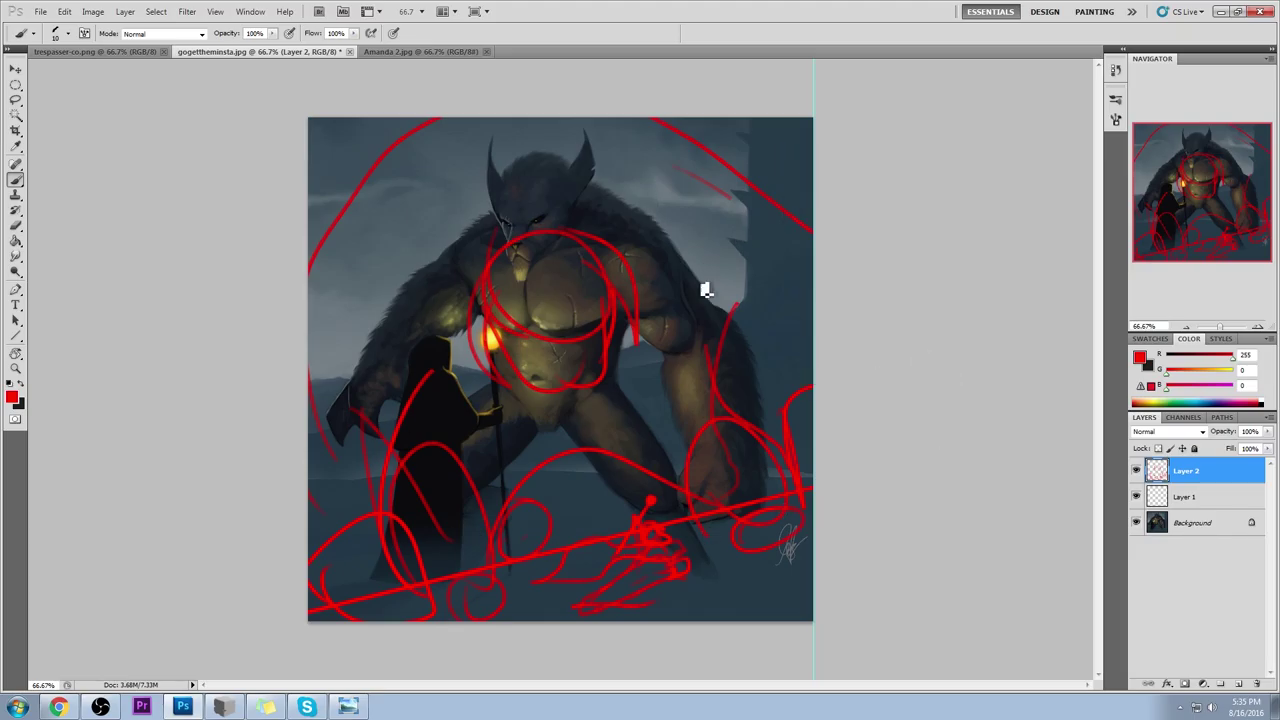
pyautogui.moveTo(663, 257)
pyautogui.mouseDown()
pyautogui.moveTo(746, 467)
pyautogui.moveTo(820, 394)
pyautogui.moveTo(709, 543)
pyautogui.moveTo(793, 451)
pyautogui.moveTo(734, 551)
pyautogui.mouseUp()
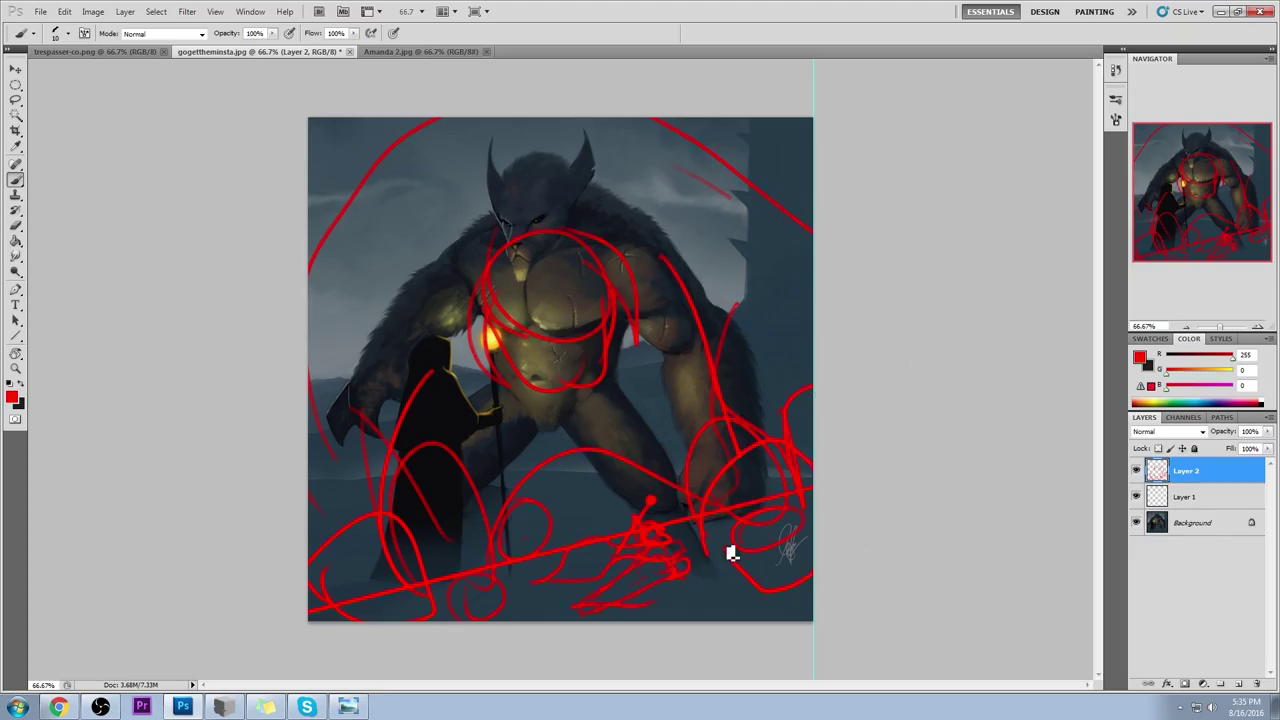
pyautogui.moveTo(657, 634); pyautogui.dragTo(786, 537)
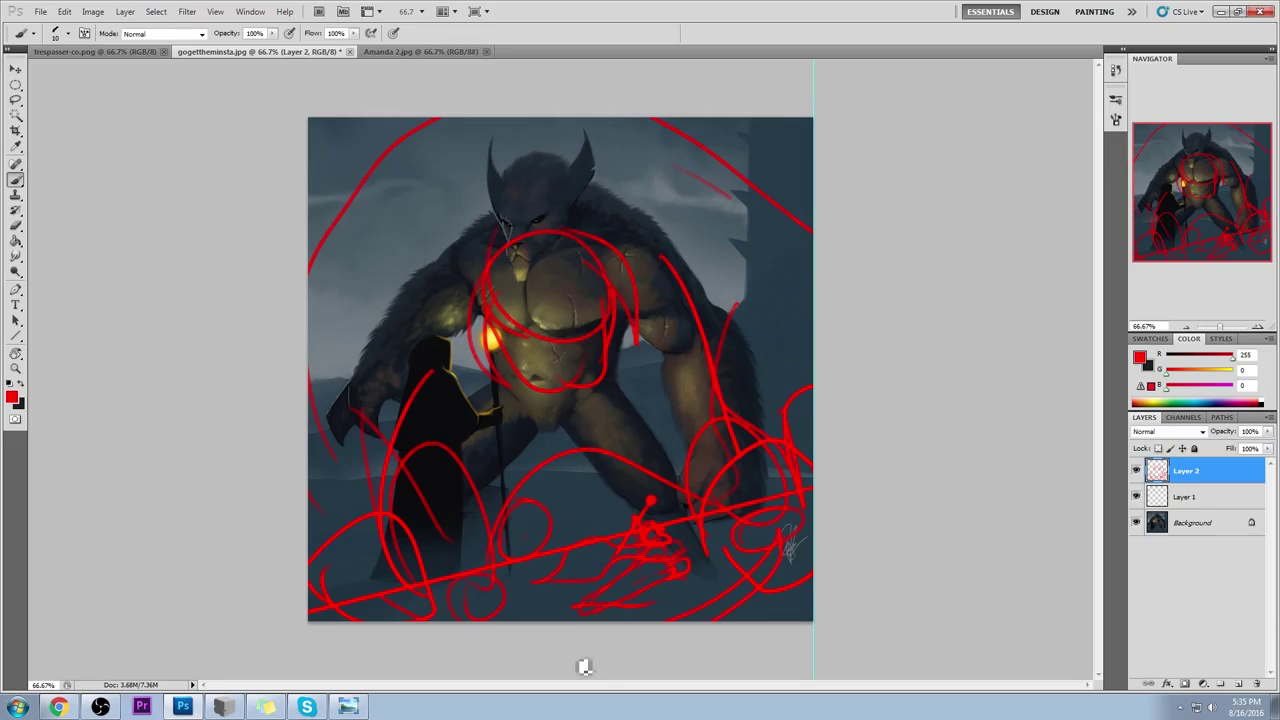
pyautogui.moveTo(700, 629); pyautogui.dragTo(797, 522)
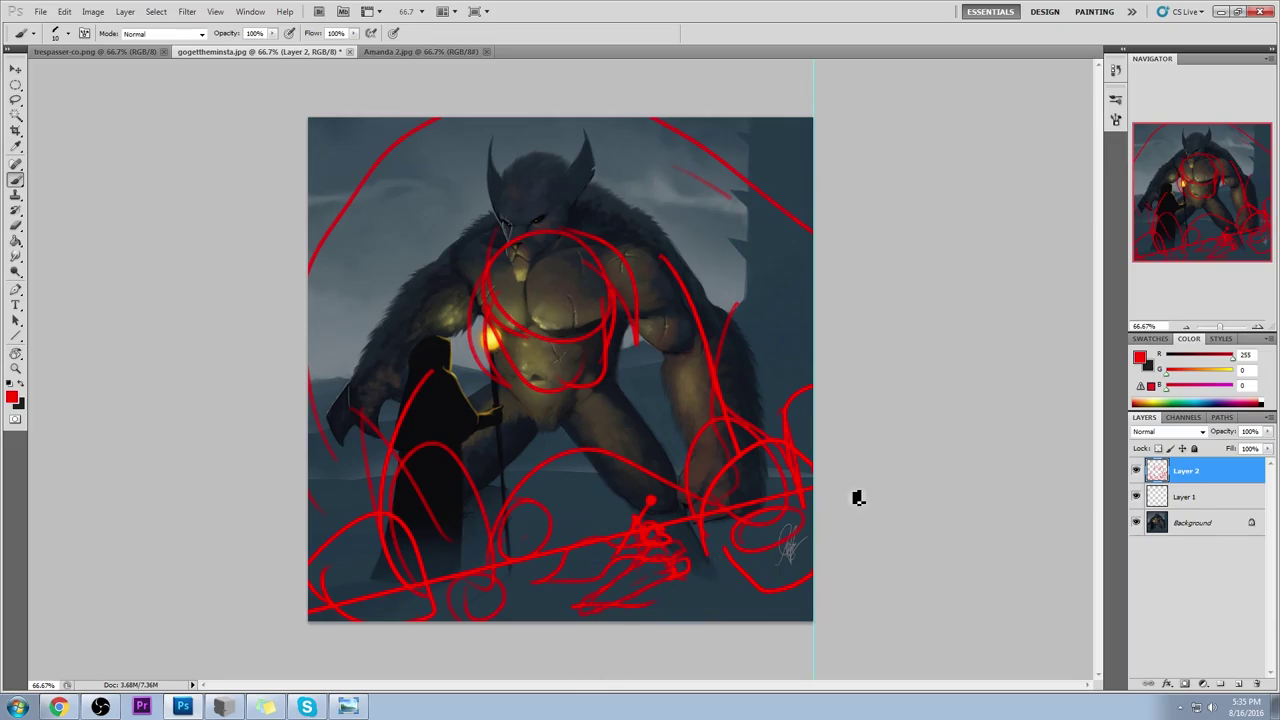
# Step: Add small red marks below the chest, try a large oval around the head, and draw an arrow pointing at the creature's shoulder
pyautogui.moveTo(514, 341)
pyautogui.mouseDown()
pyautogui.moveTo(606, 359)
pyautogui.moveTo(582, 385)
pyautogui.mouseUp()
pyautogui.moveTo(595, 150); pyautogui.dragTo(450, 186)
pyautogui.moveTo(444, 234); pyautogui.dragTo(491, 187)
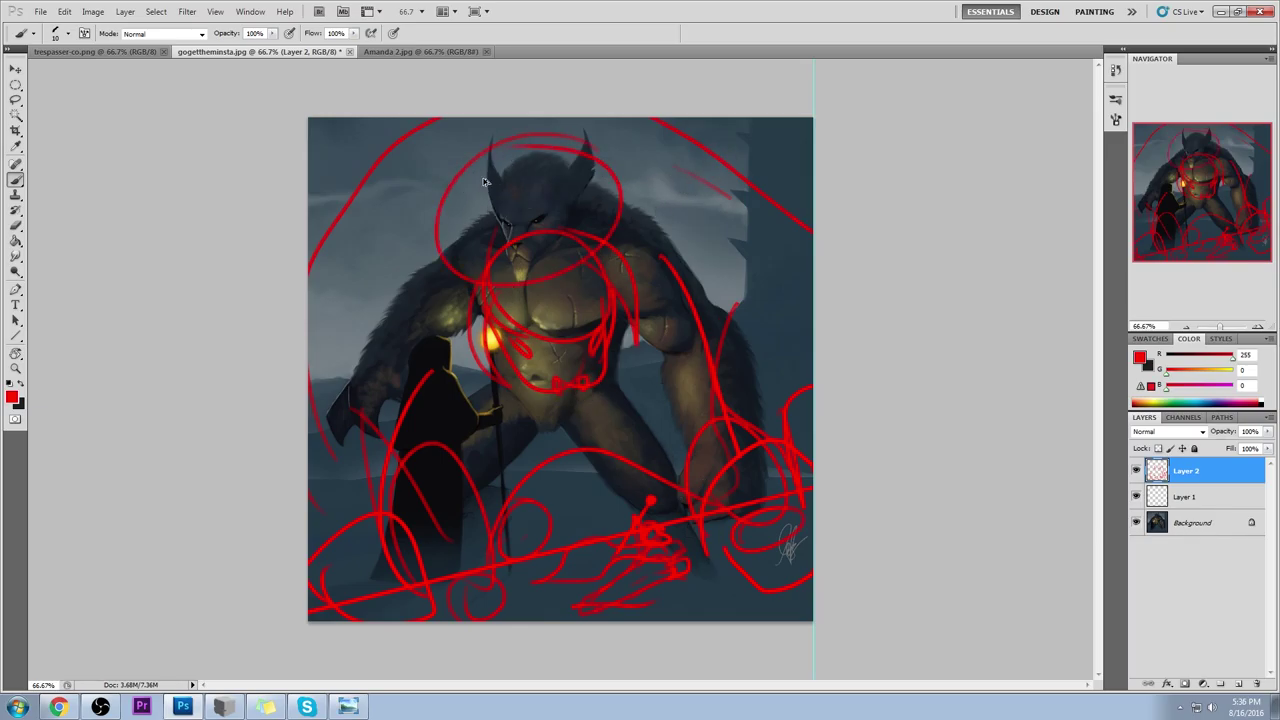
pyautogui.hotkey('ctrl', 'z')
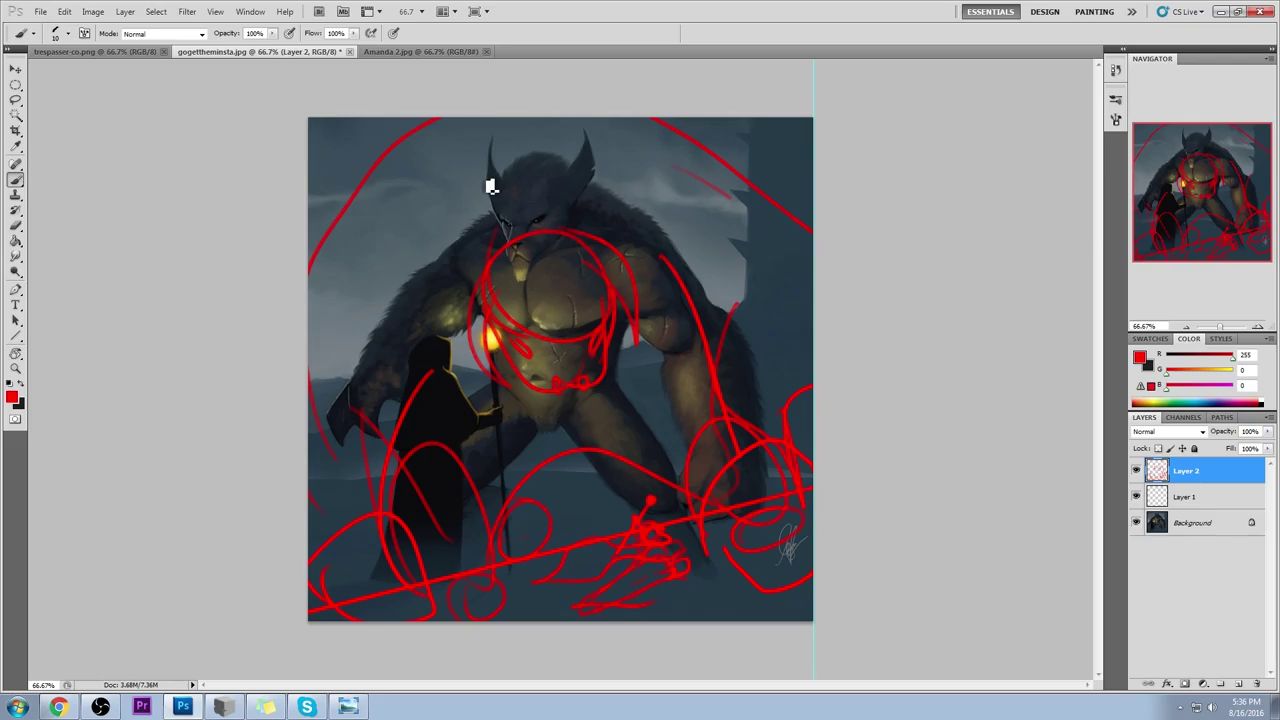
pyautogui.moveTo(666, 179)
pyautogui.mouseDown()
pyautogui.moveTo(637, 208)
pyautogui.moveTo(672, 198)
pyautogui.mouseUp()
# Step: Hide Layer 2 and select the scenery around the figures on the Background layer with the Magic Wand at tolerance 50
pyautogui.click(1136, 470)
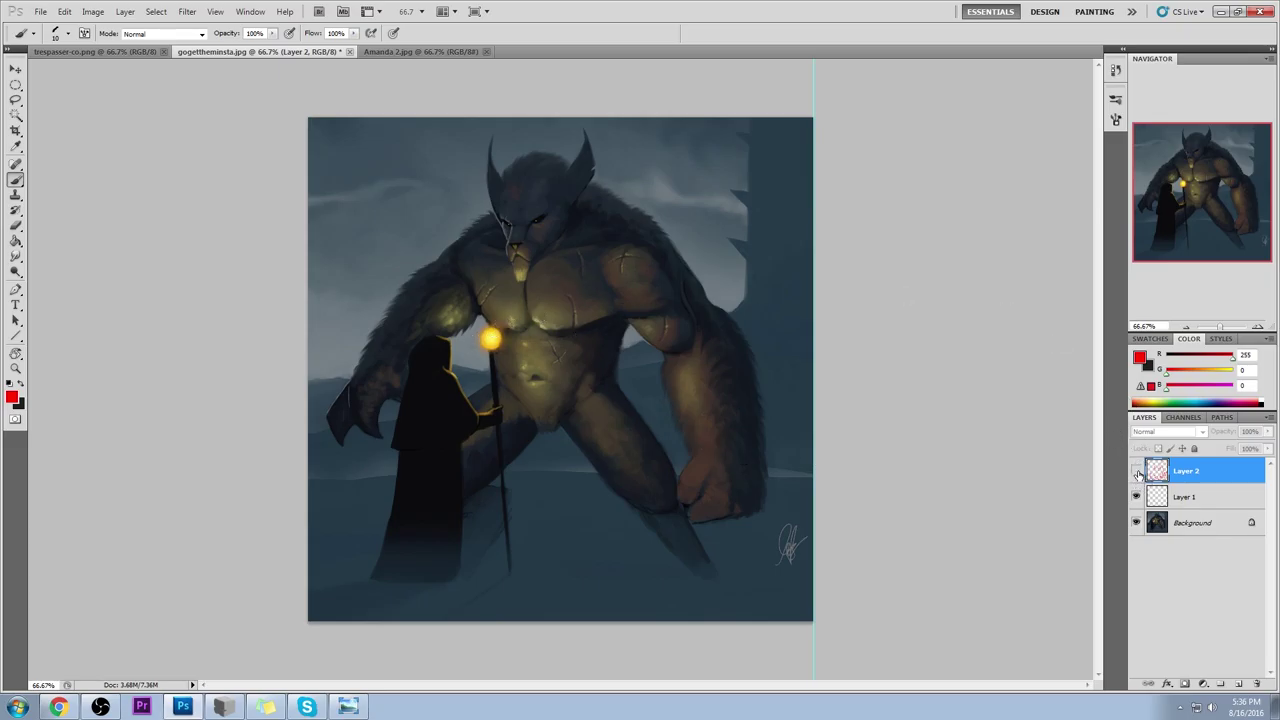
pyautogui.click(1203, 530)
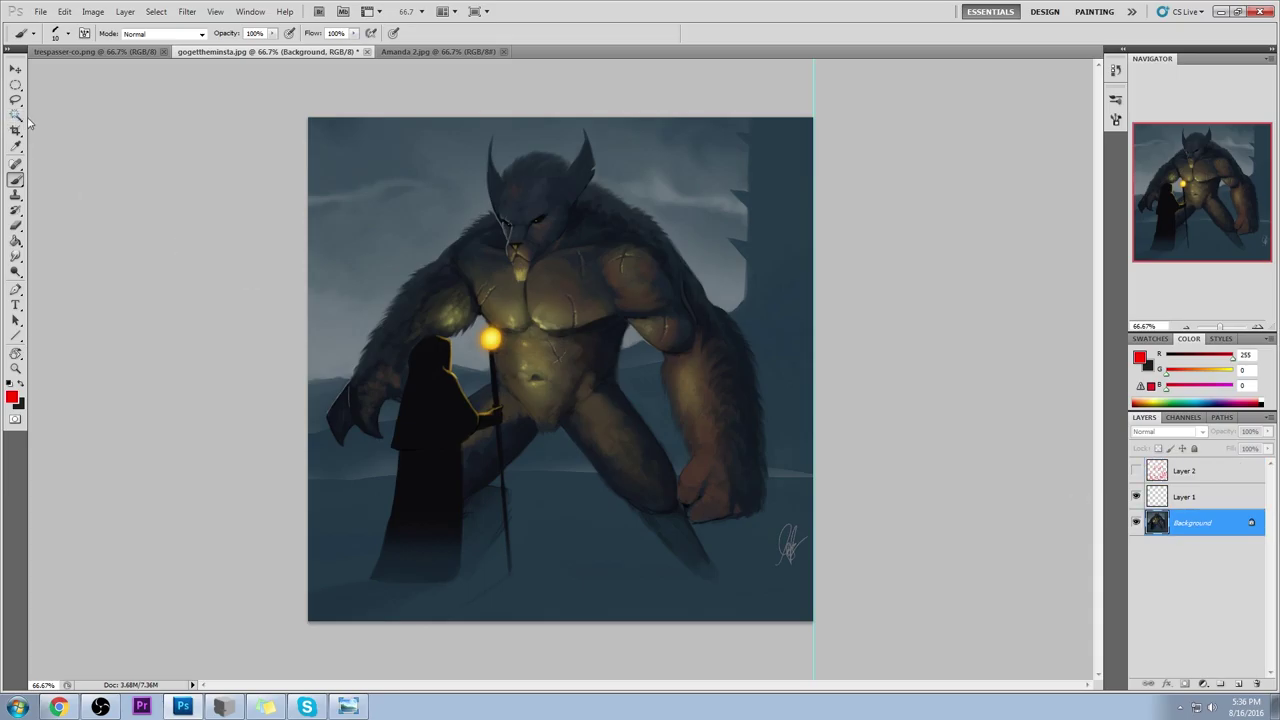
pyautogui.click(17, 116)
pyautogui.click(423, 189)
pyautogui.click(458, 168)
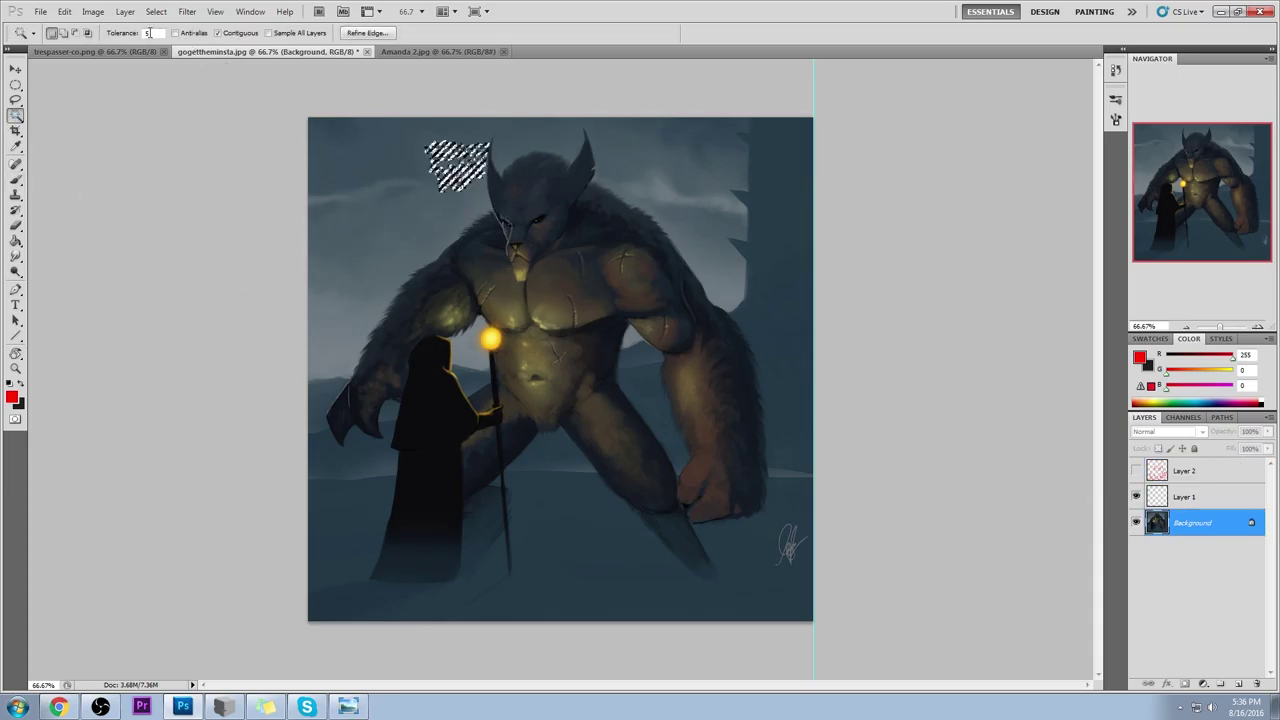
pyautogui.click(150, 33)
pyautogui.write('0')
pyautogui.hotkey('ctrl', 'd')
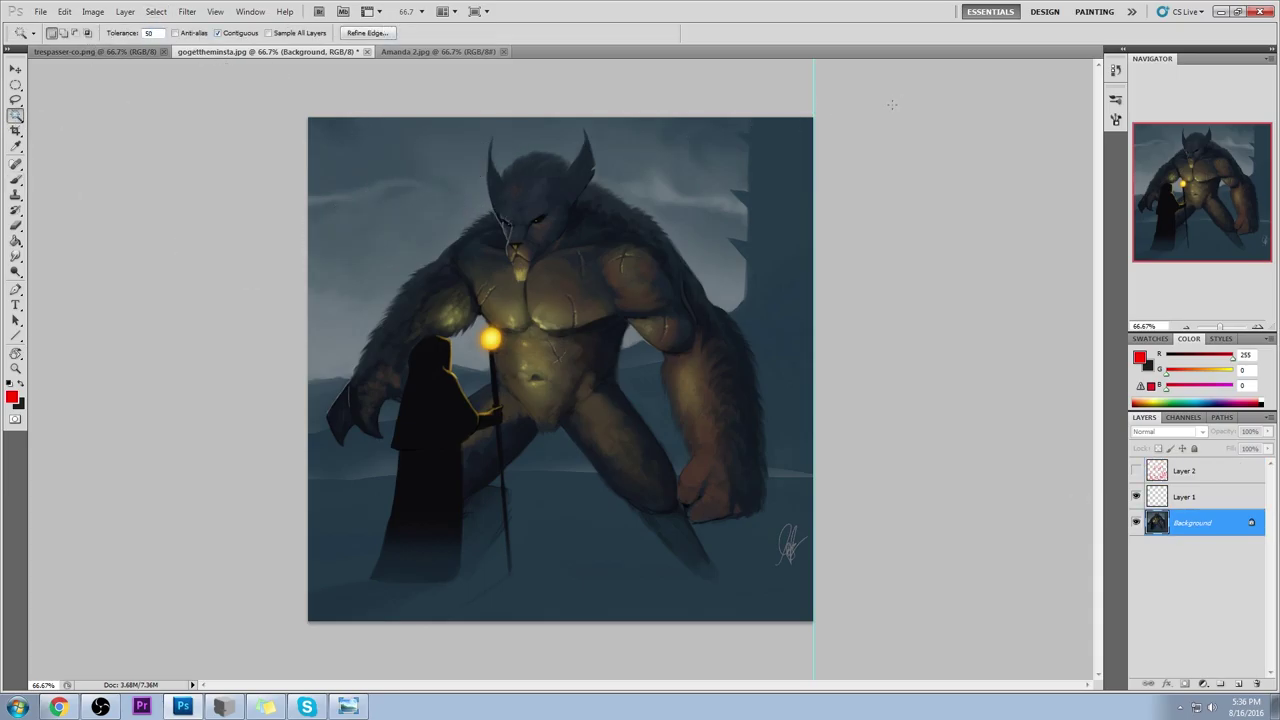
pyautogui.click(709, 184)
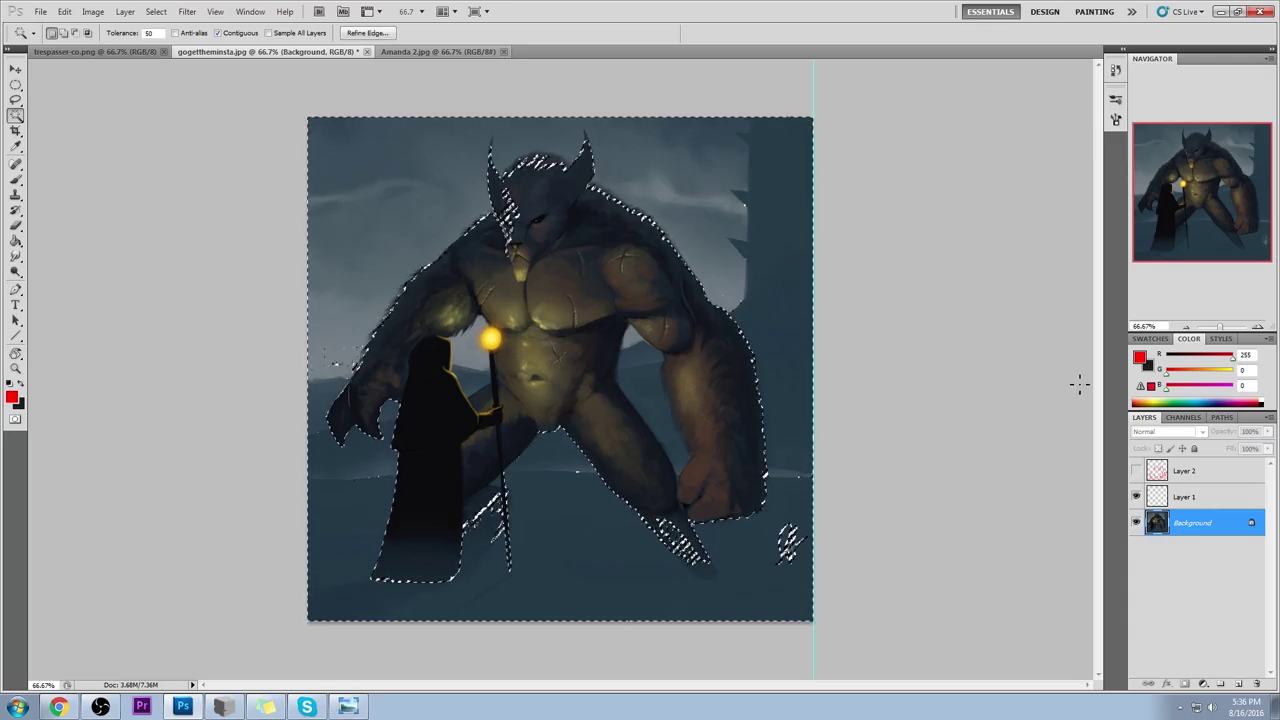
# Step: Fill the selected scenery with light grey (RGB 191, 191, 191) on a new layer above the Background, and clear the selection
pyautogui.click(1238, 683)
pyautogui.press('g')
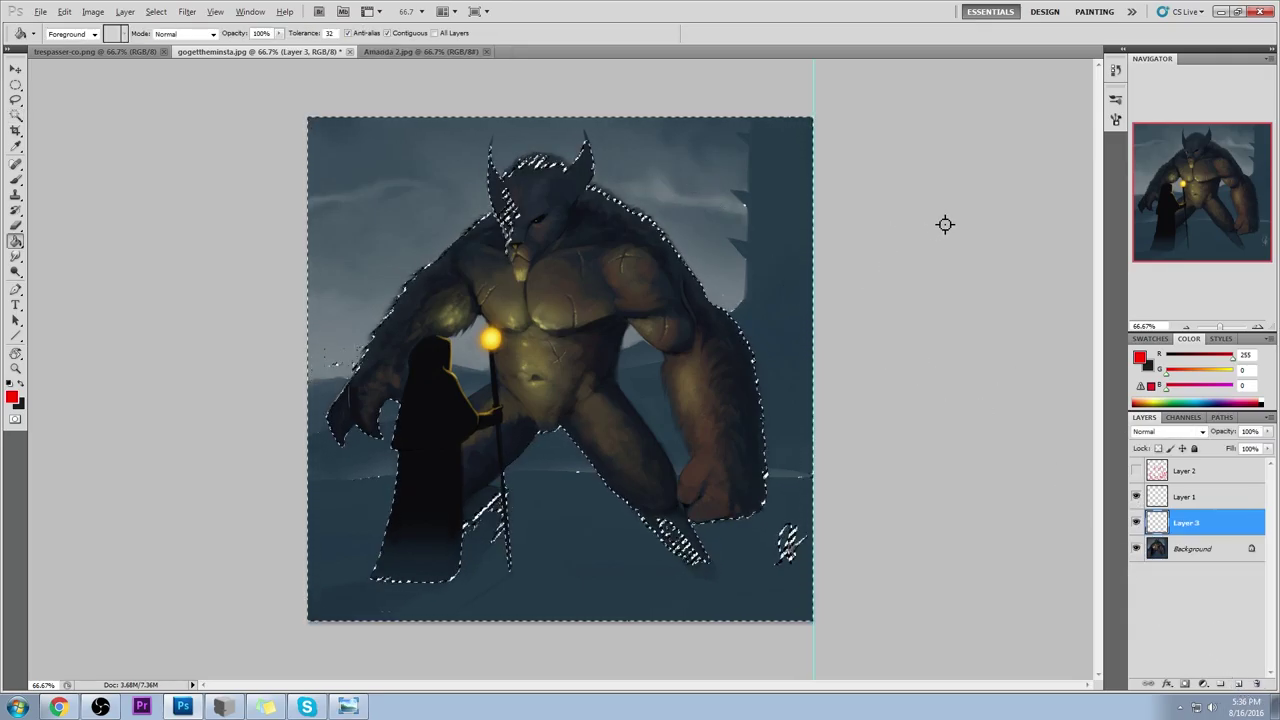
pyautogui.keyDown('alt'); pyautogui.click(791, 240); pyautogui.keyUp('alt')
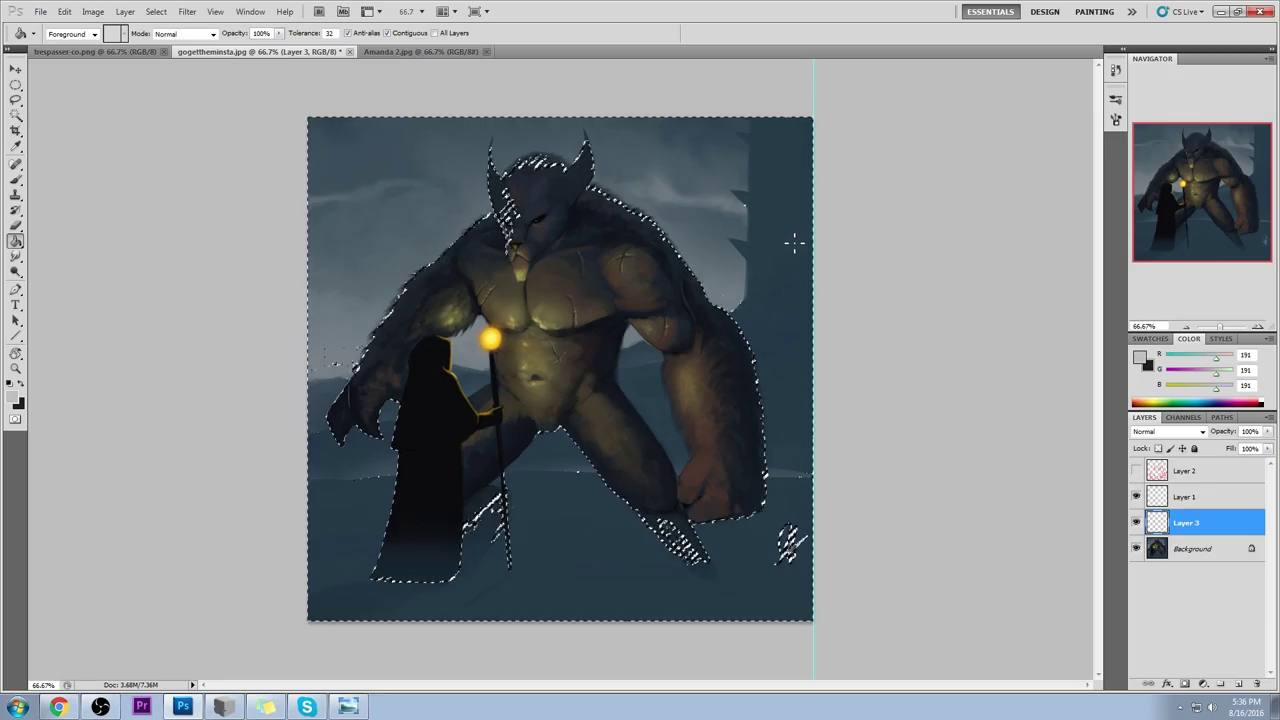
pyautogui.click(766, 228)
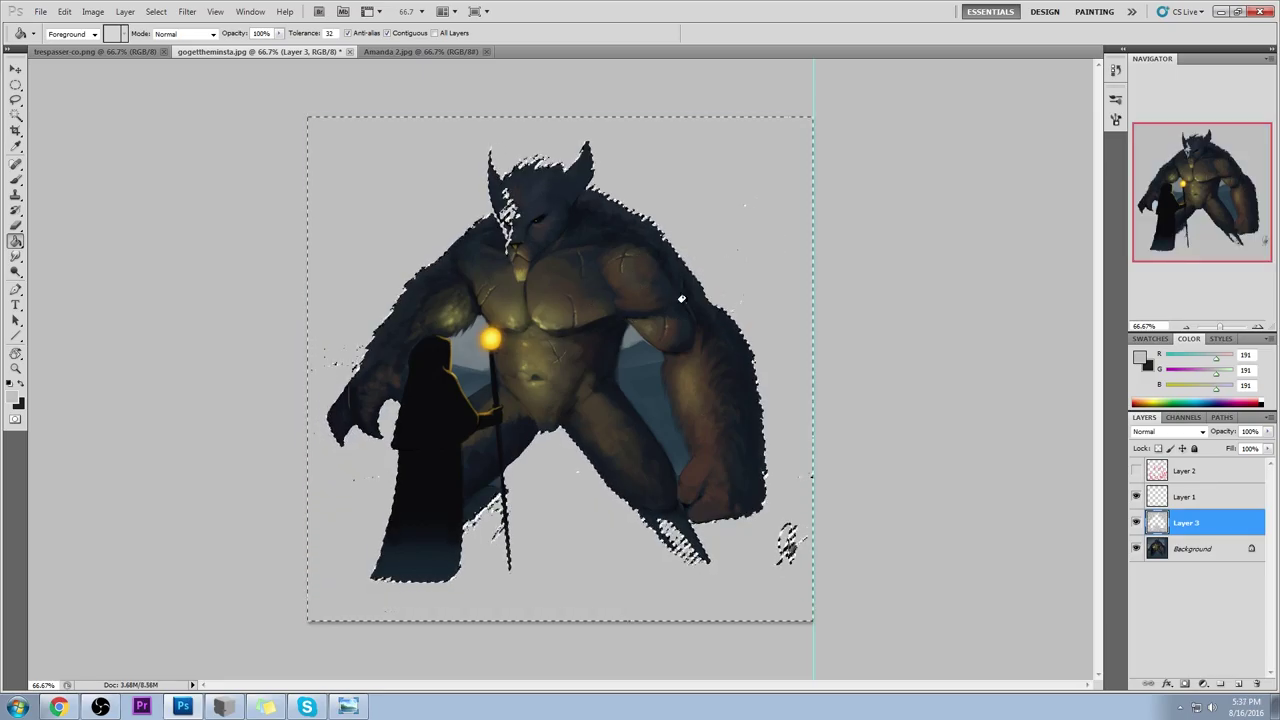
pyautogui.press('w')
pyautogui.hotkey('ctrl', 'd')
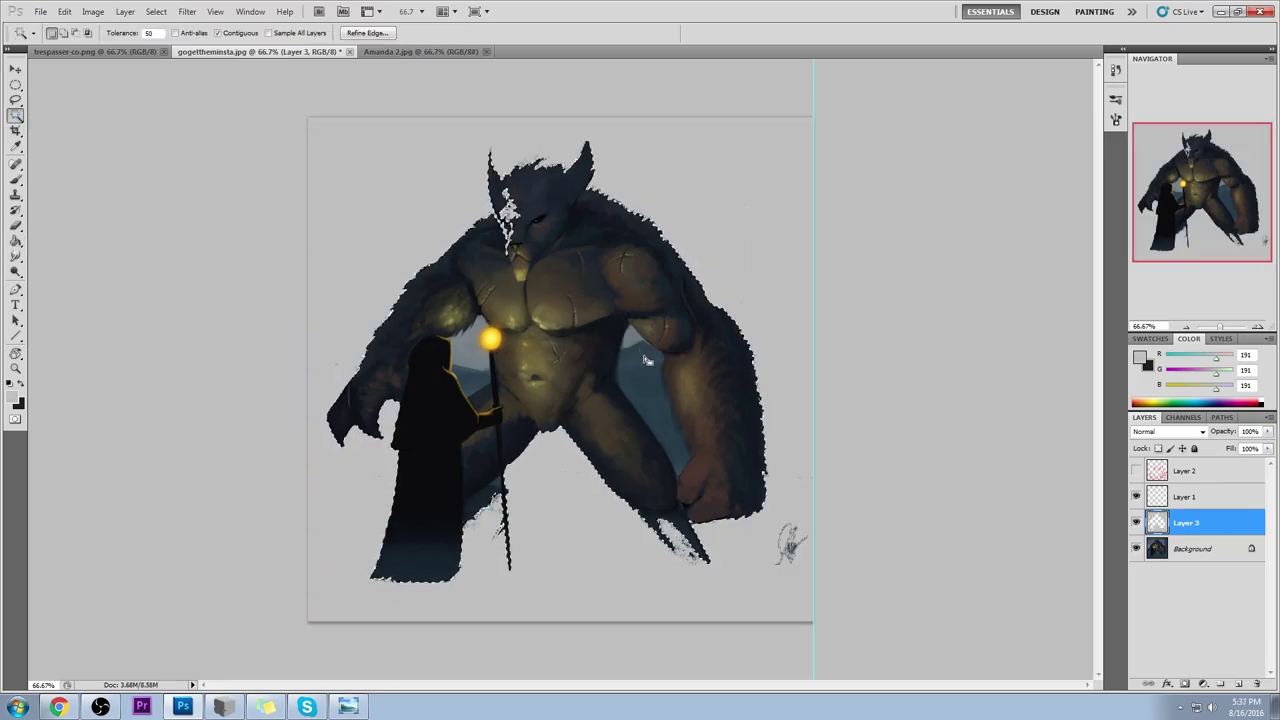
pyautogui.hotkey('alt', '[')
pyautogui.click(648, 372)
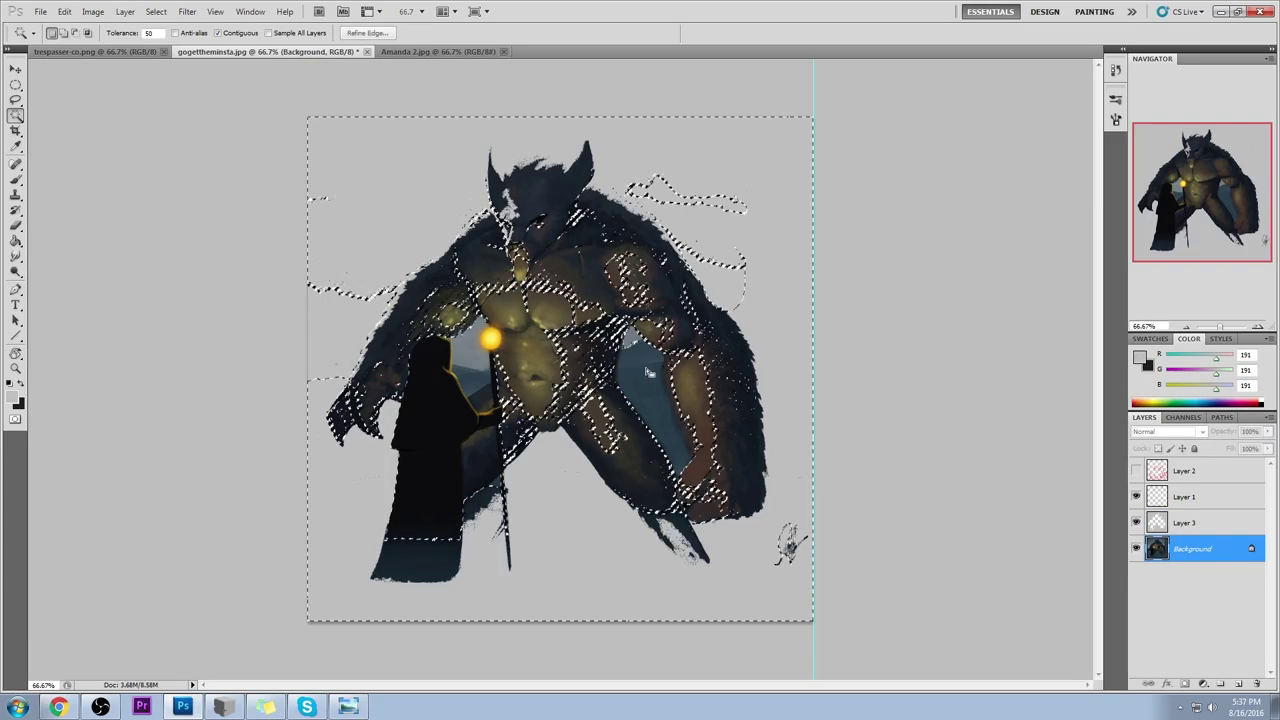
pyautogui.hotkey('ctrl', 'd')
# Step: Lasso the scenery gaps between the creature's arms and torso on the Background layer and fill them with the light grey
pyautogui.press('l')
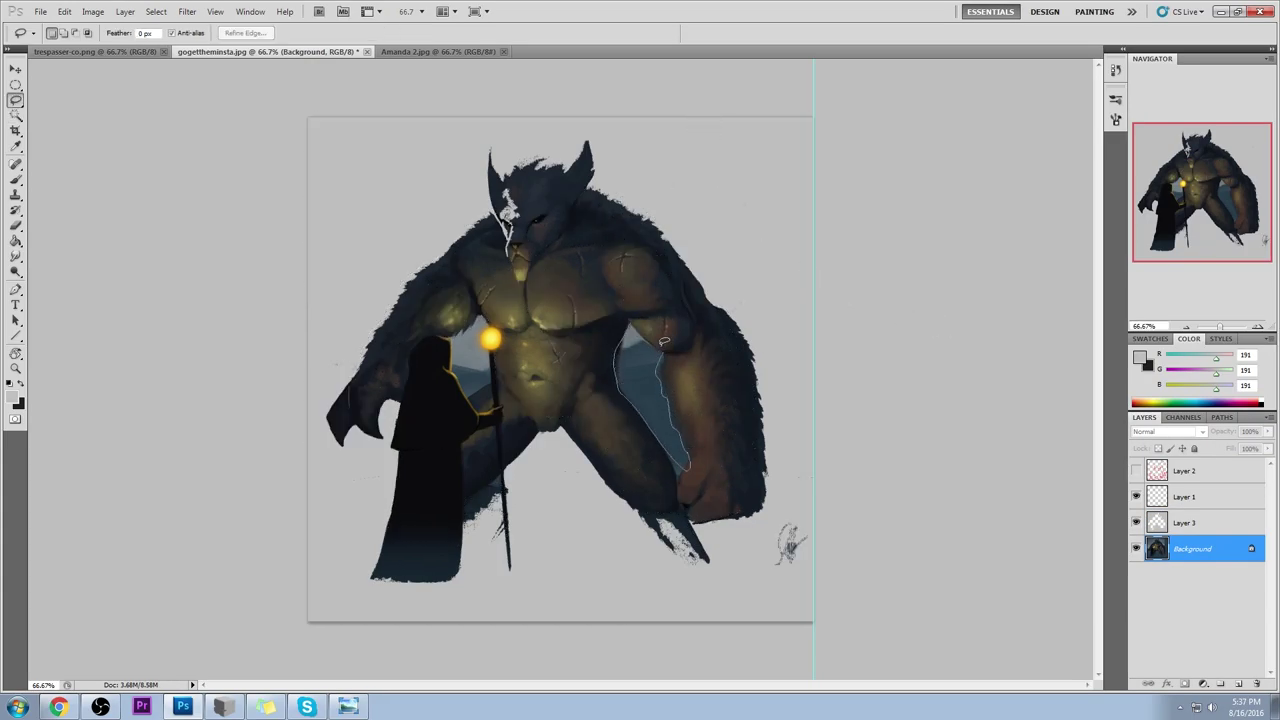
pyautogui.moveTo(663, 341); pyautogui.dragTo(632, 324)
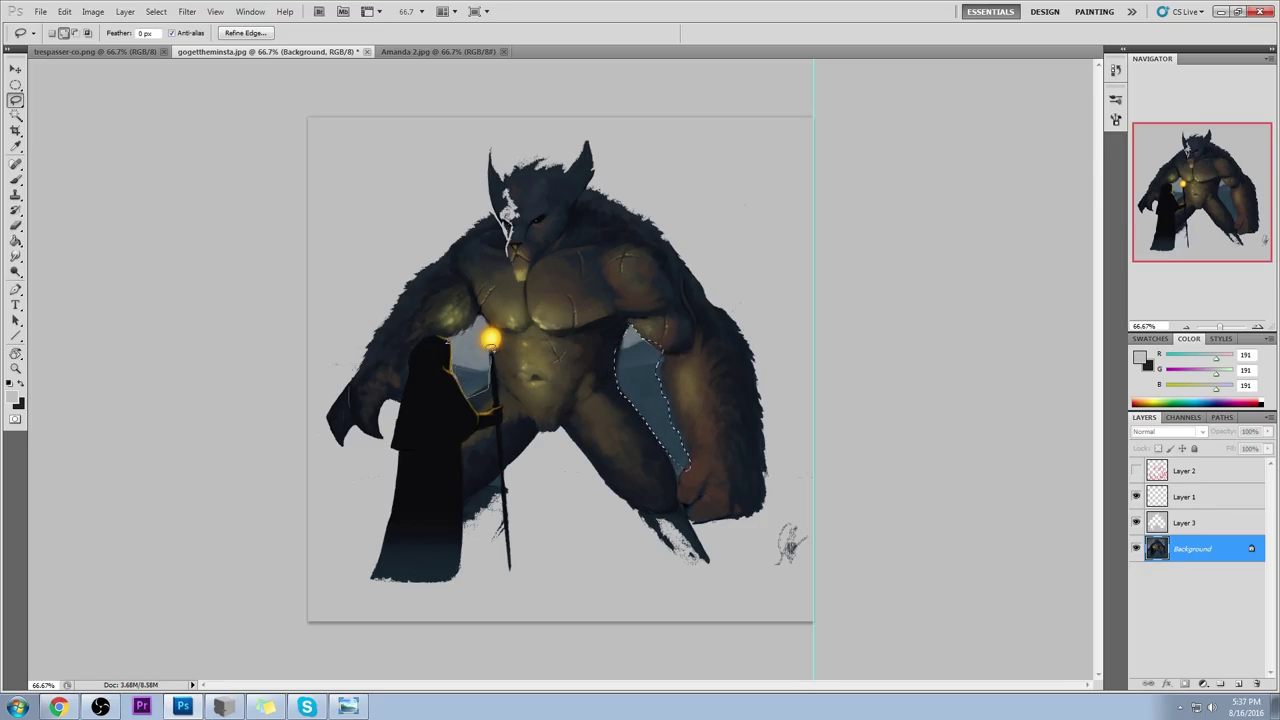
pyautogui.press('g')
pyautogui.click(645, 398)
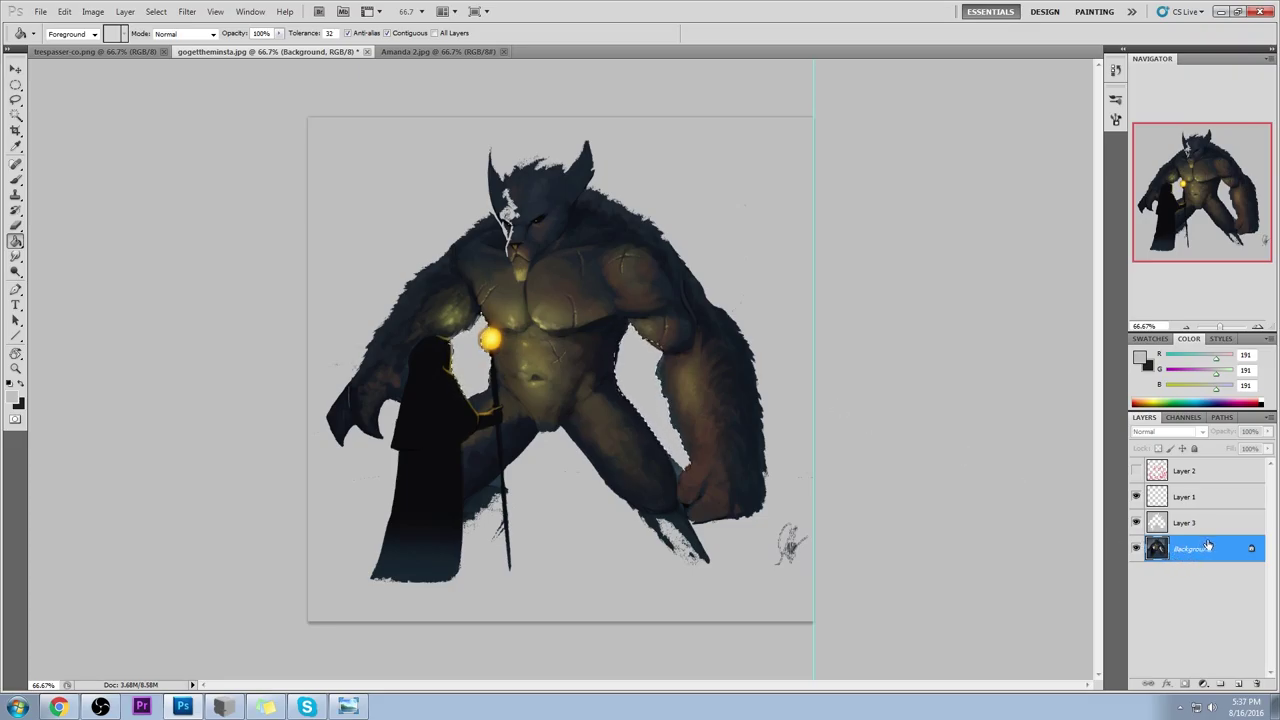
# Step: Show the red sketches on Layer 2 again, make Layer 3 active and clear the selection
pyautogui.click(1136, 471)
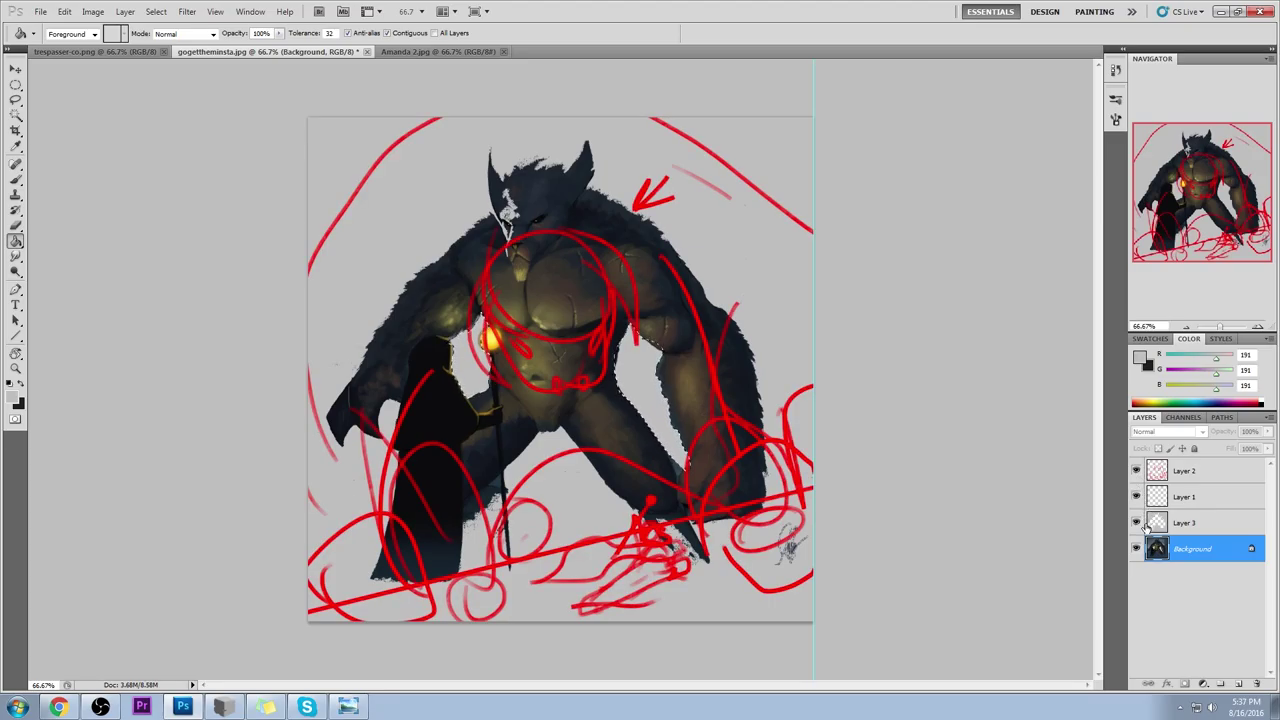
pyautogui.click(1199, 524)
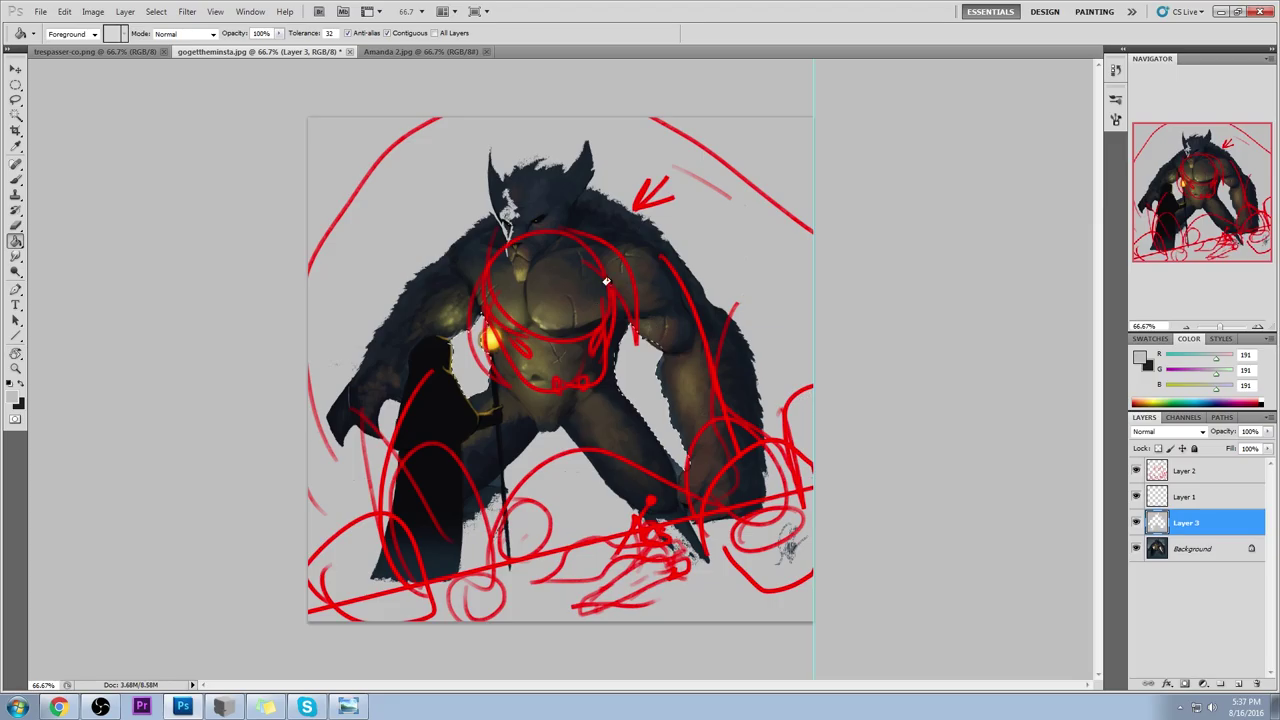
pyautogui.press('m')
pyautogui.rightClick(675, 273)
pyautogui.click(700, 282)
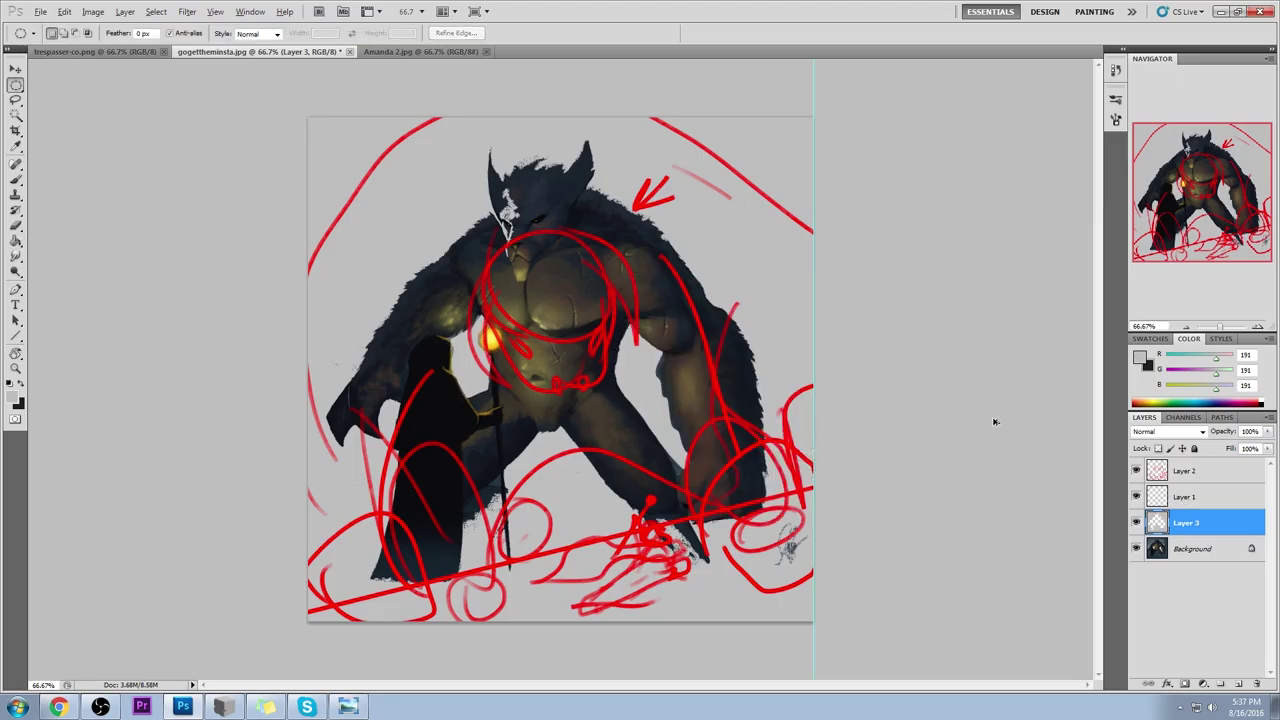
# Step: Hide Layer 3, undo the grey fill of the gaps on the Background layer, and deselect
pyautogui.hotkey('alt', '[')
pyautogui.click(1136, 523)
pyautogui.hotkey('alt', ']')
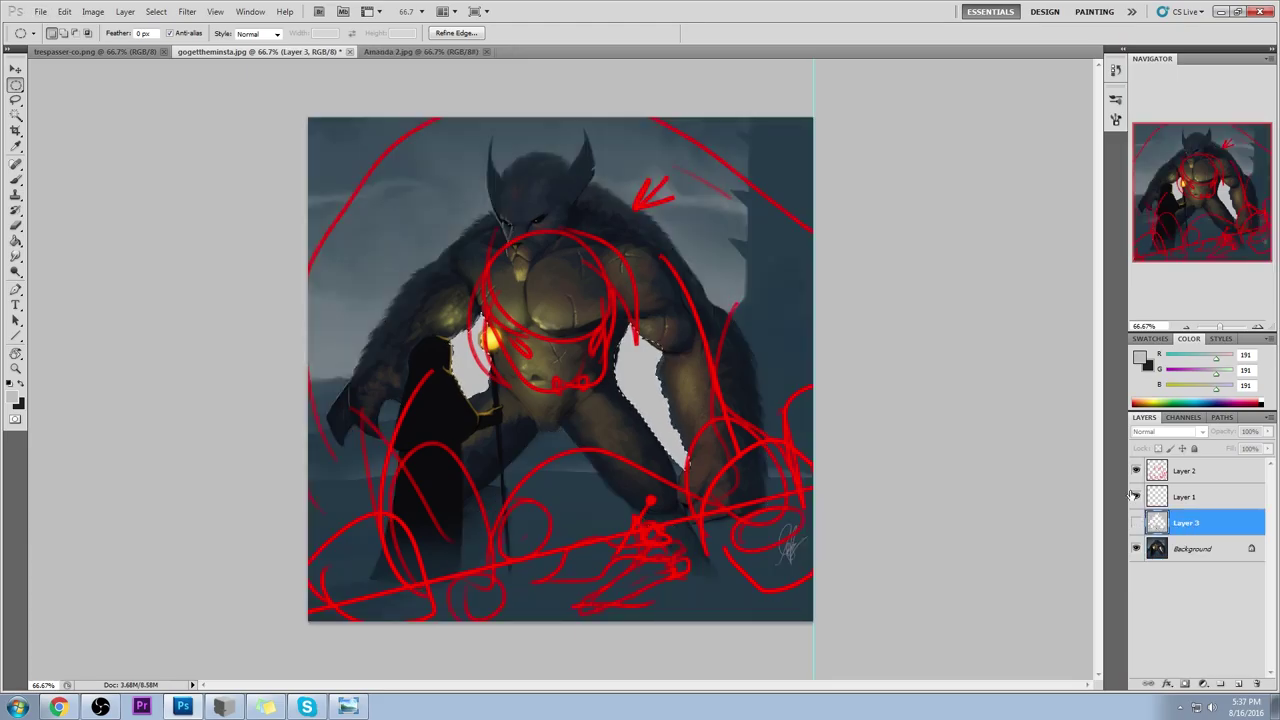
pyautogui.hotkey('alt', '[')
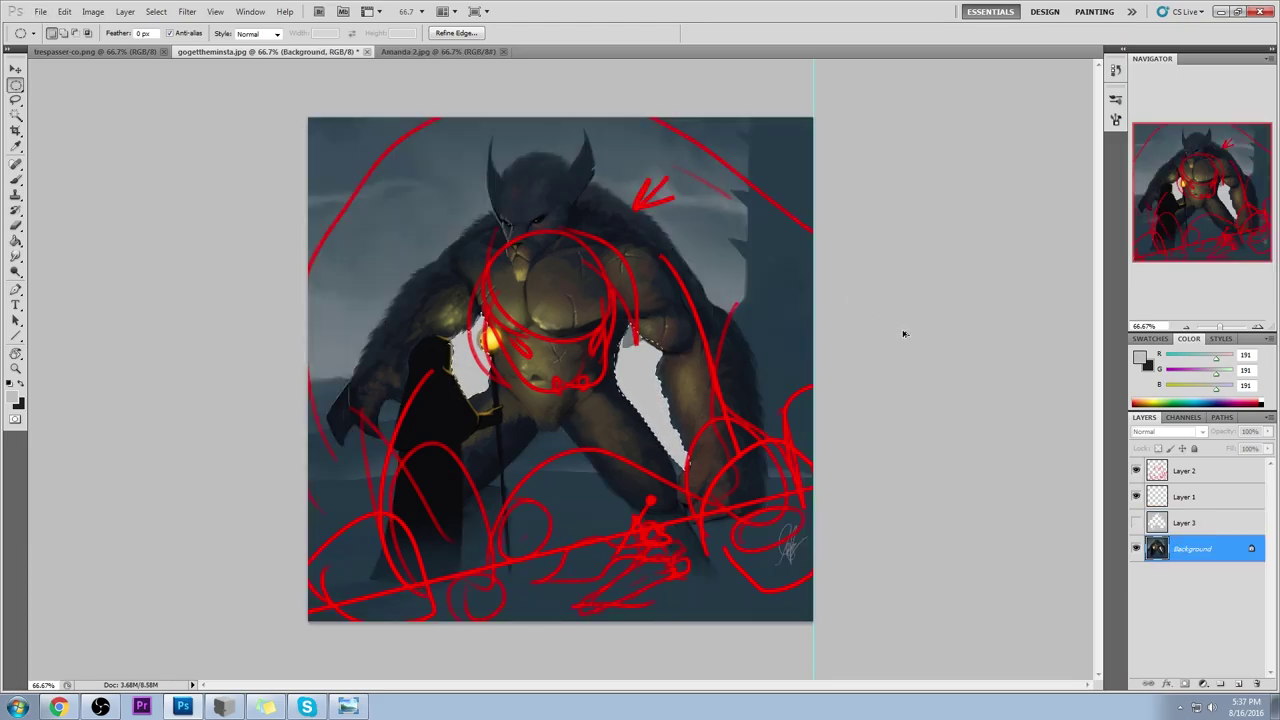
pyautogui.hotkey('ctrl', 'z')
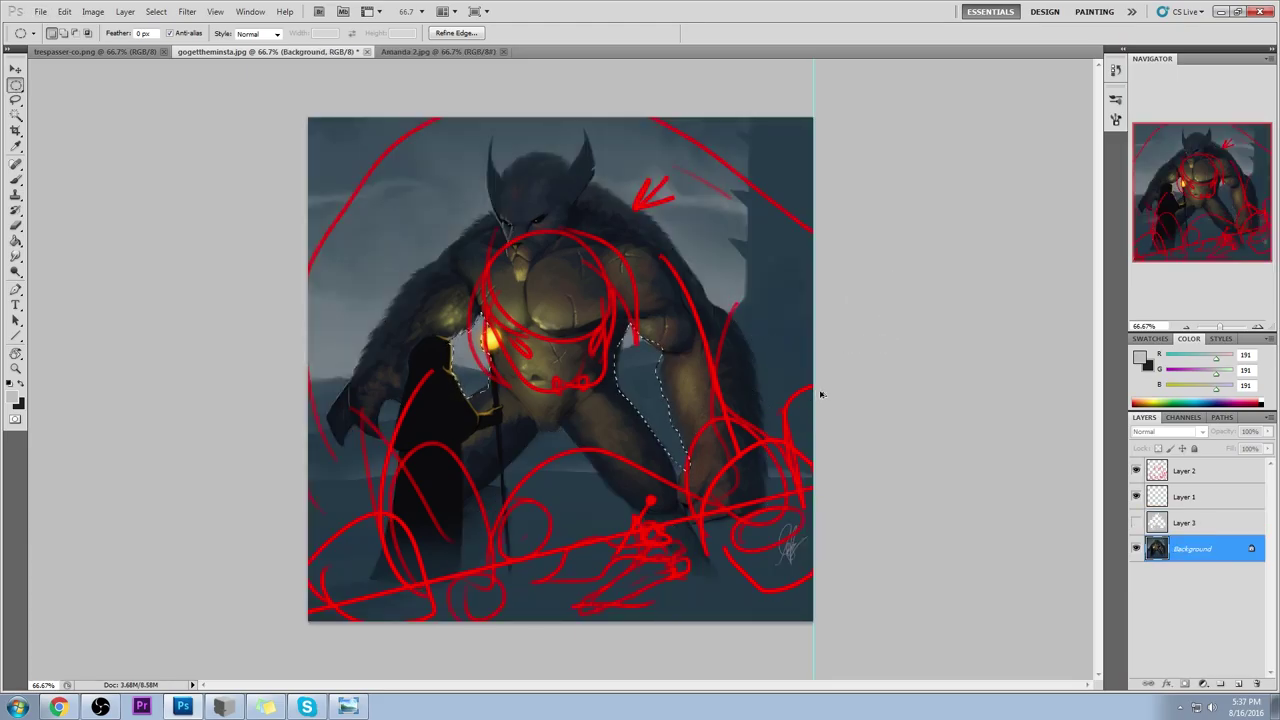
pyautogui.rightClick(698, 310)
pyautogui.click(712, 306)
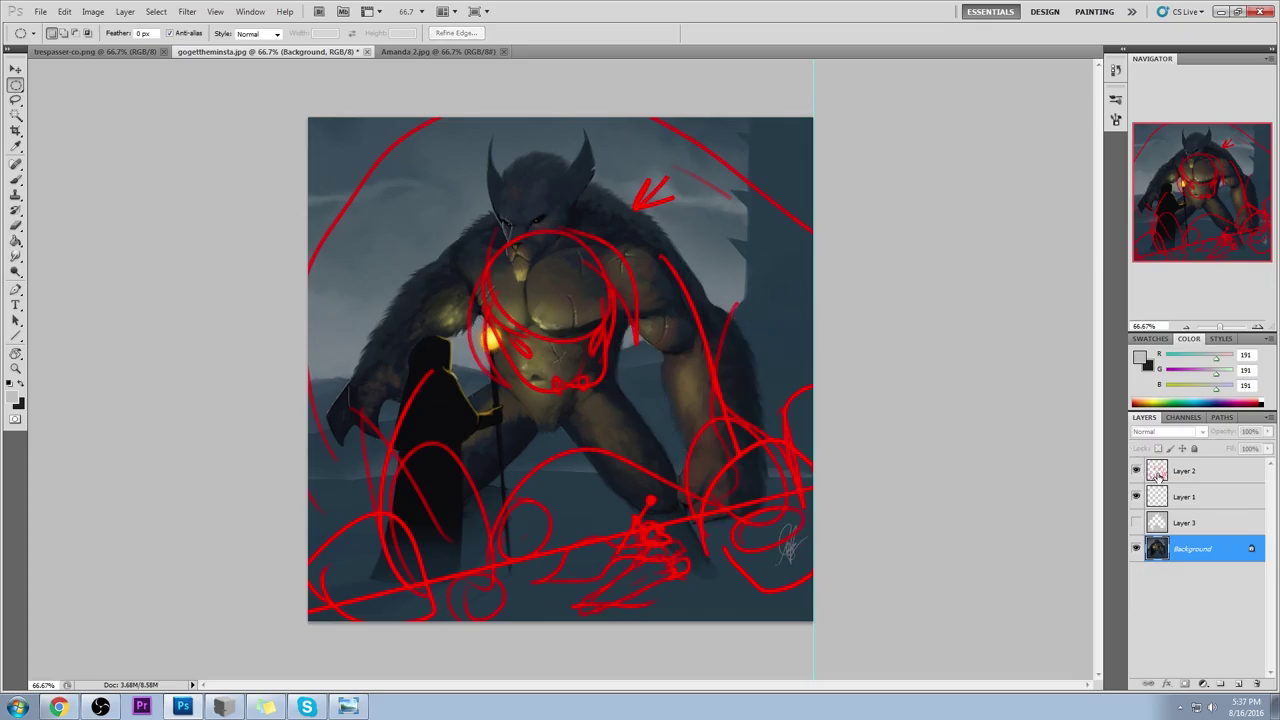
# Step: Hide the red sketches and compare the figures' silhouettes with the original painting by toggling the grey Layer 3 on and off
pyautogui.click(1136, 472)
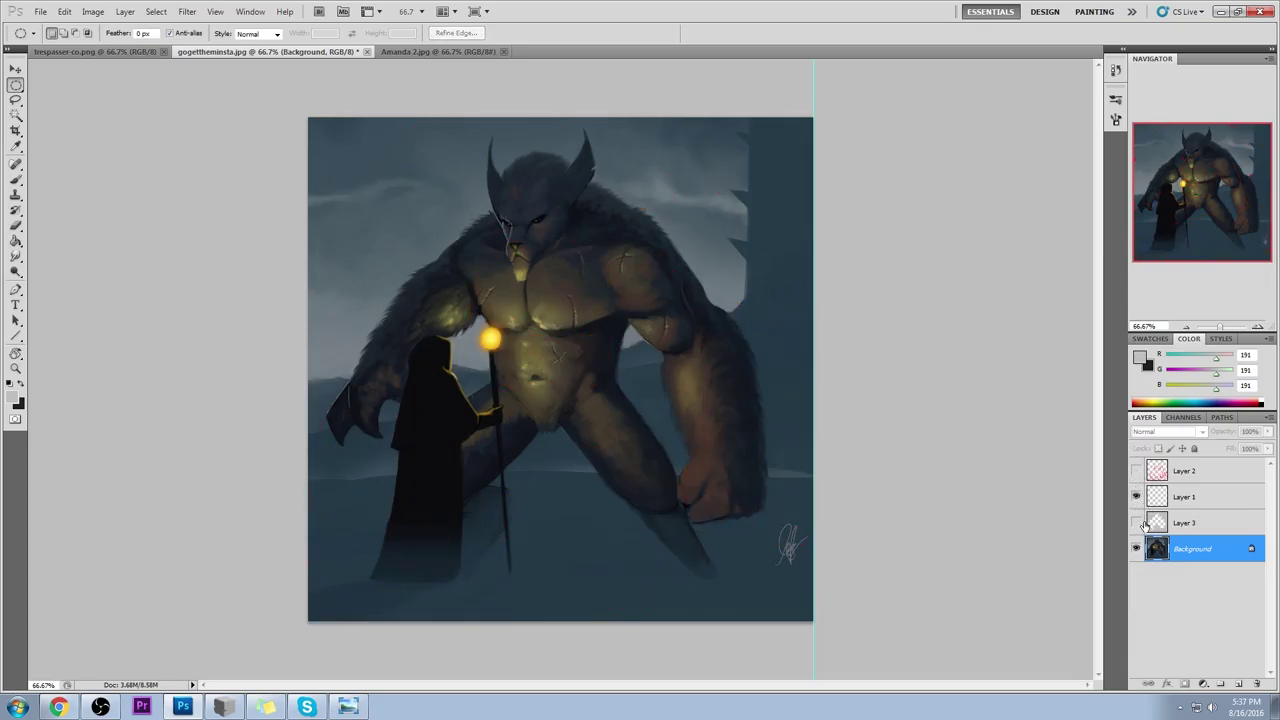
pyautogui.click(1137, 523)
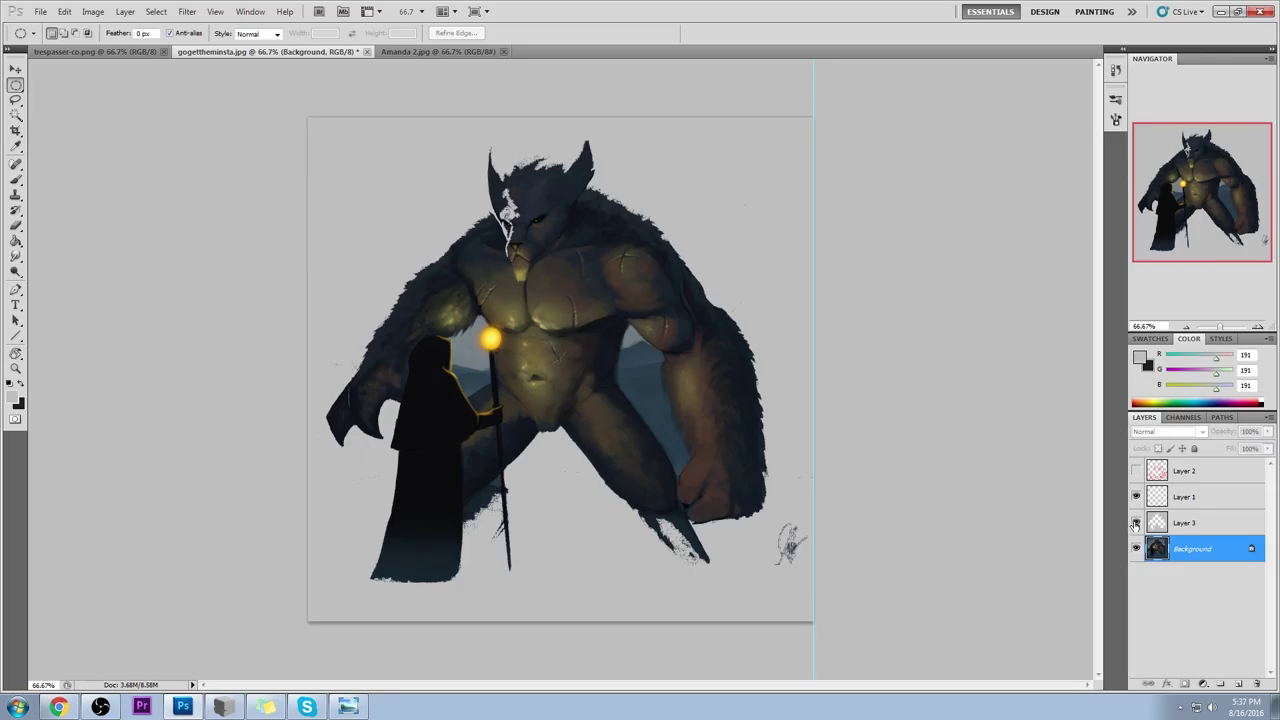
pyautogui.click(1136, 523)
pyautogui.click(1137, 523)
pyautogui.click(1137, 524)
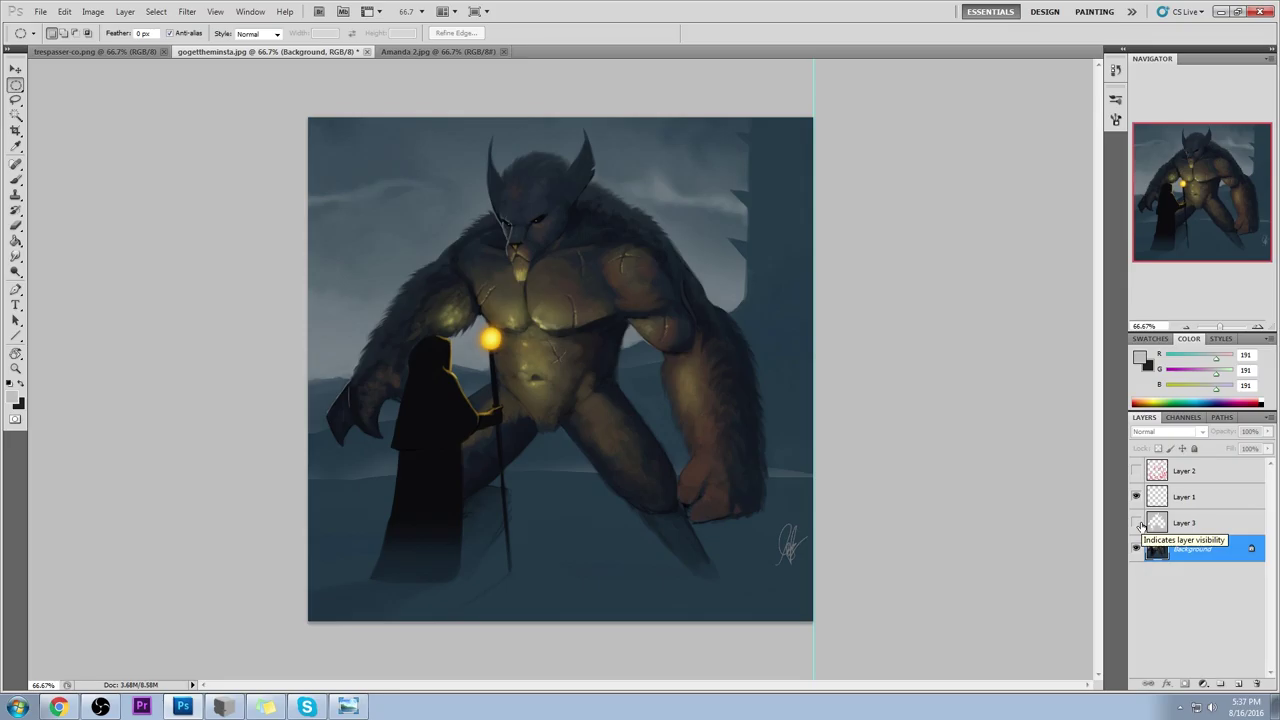
# Step: Switch to trespasser-co.png and set the brush colour to bright blue (RGB 0, 90, 255)
pyautogui.click(95, 51)
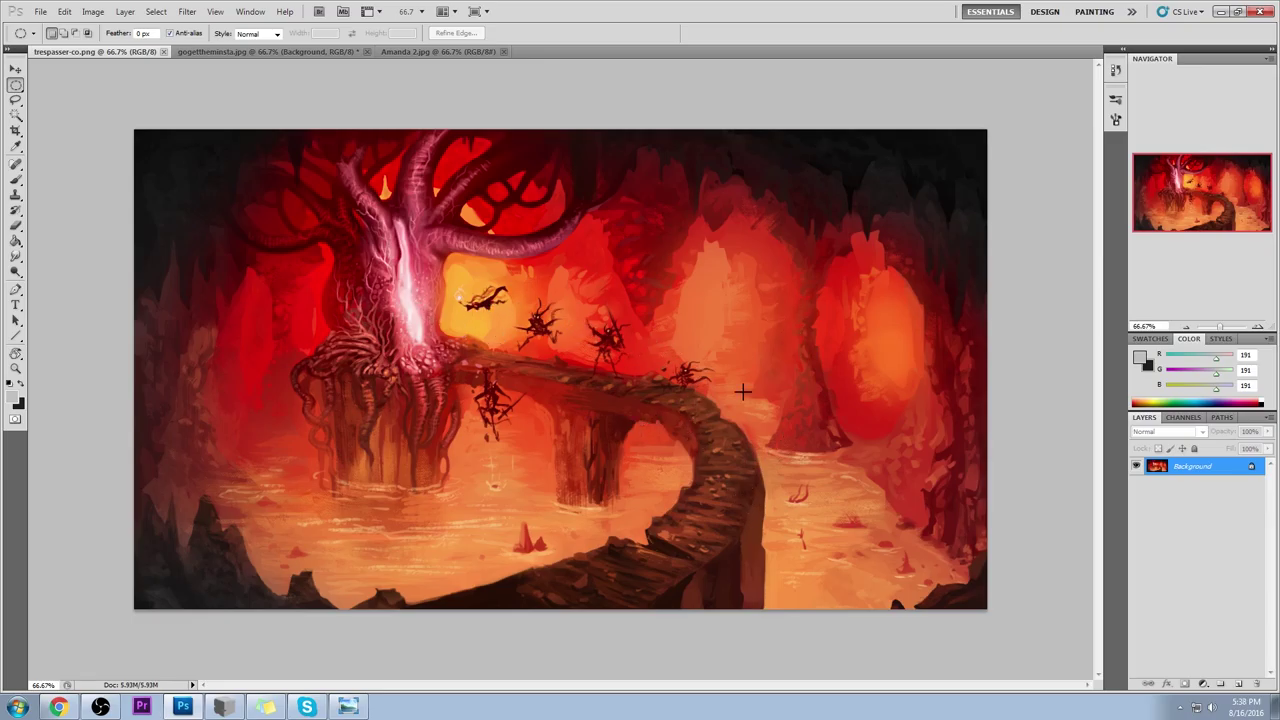
pyautogui.press('b')
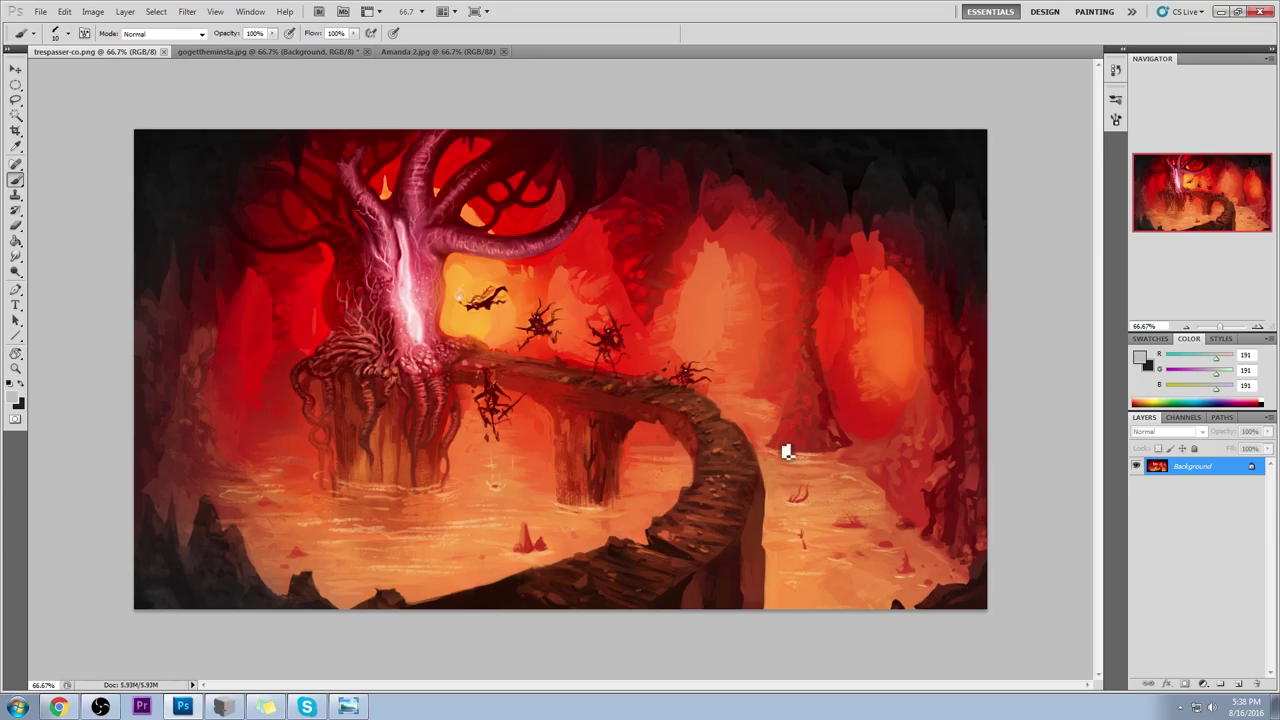
pyautogui.click(1139, 356)
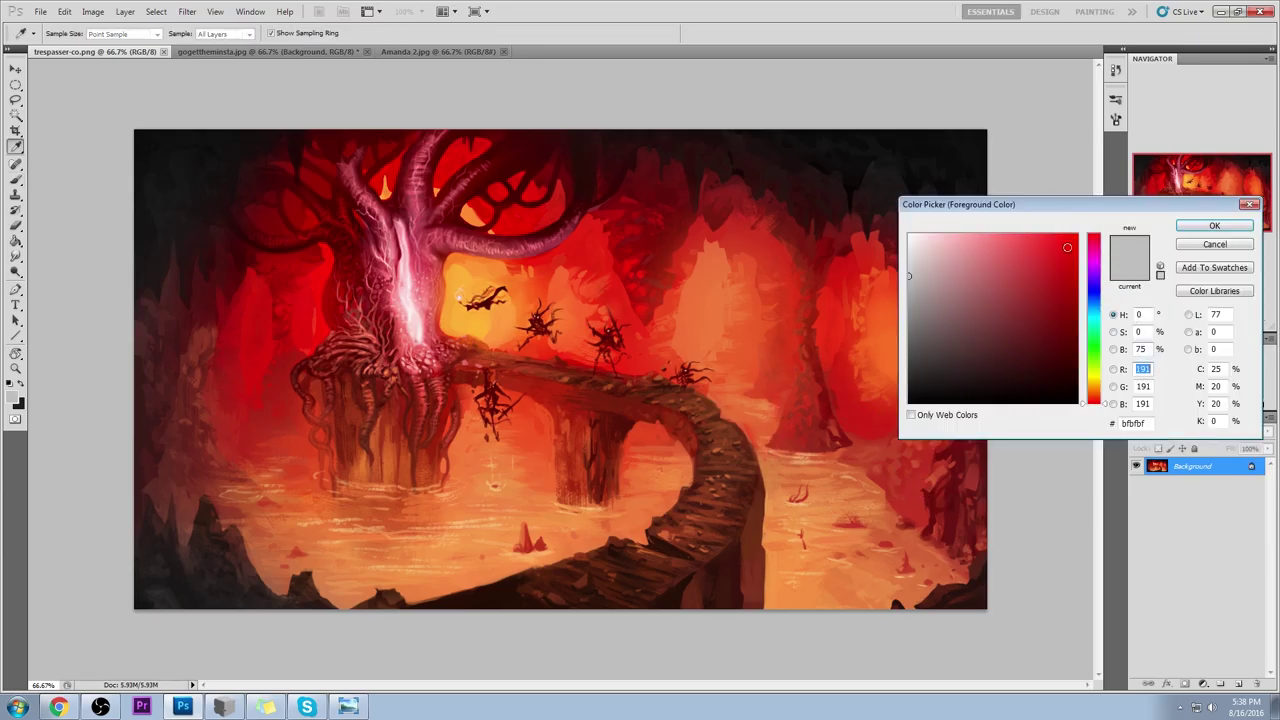
pyautogui.moveTo(1069, 246); pyautogui.dragTo(1114, 229)
pyautogui.click(1093, 304)
pyautogui.click(1094, 301)
pyautogui.click(1214, 226)
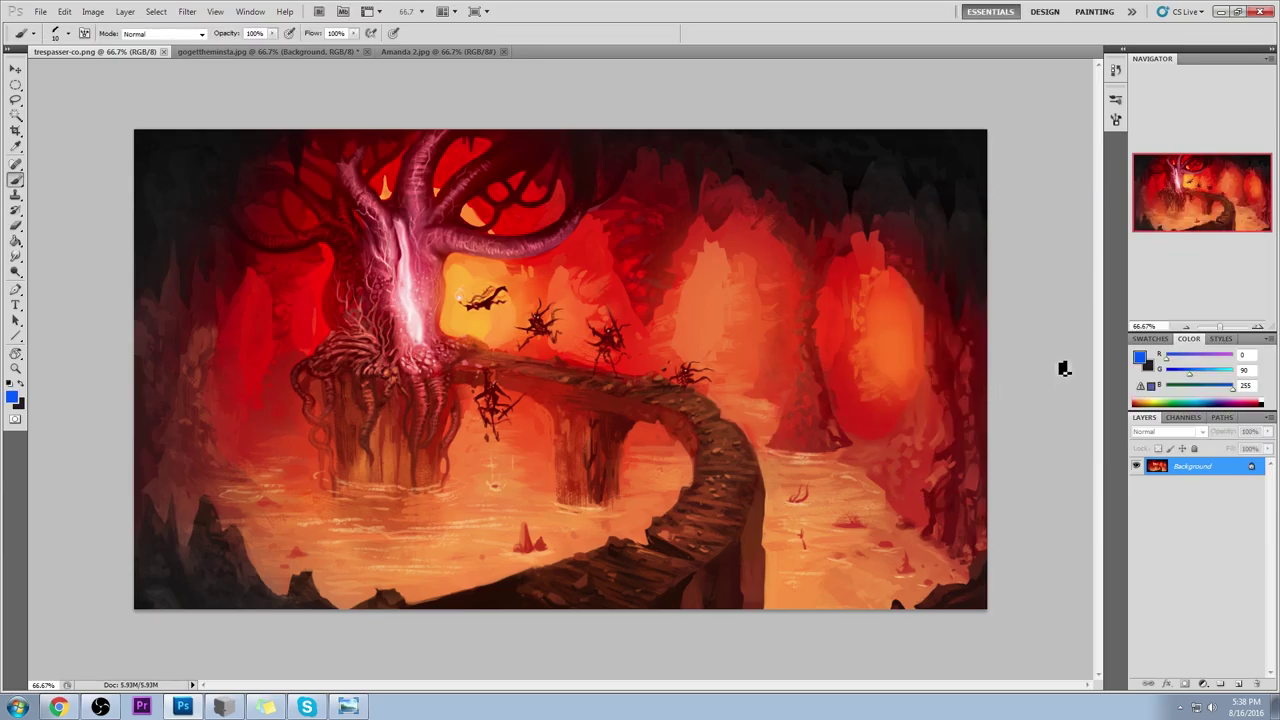
# Step: Add a new layer and draw a large blue circle around the glowing tree trunk
pyautogui.click(1238, 684)
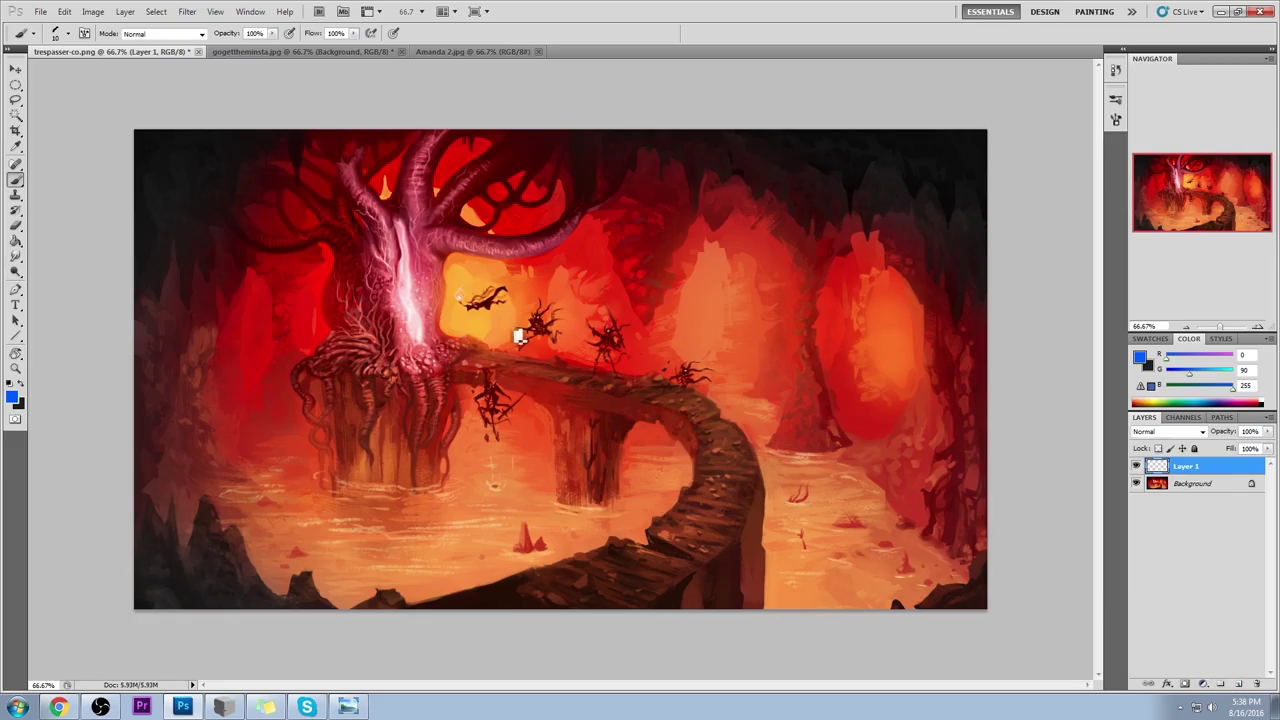
pyautogui.moveTo(425, 185)
pyautogui.mouseDown()
pyautogui.moveTo(450, 367)
pyautogui.moveTo(400, 200)
pyautogui.mouseUp()
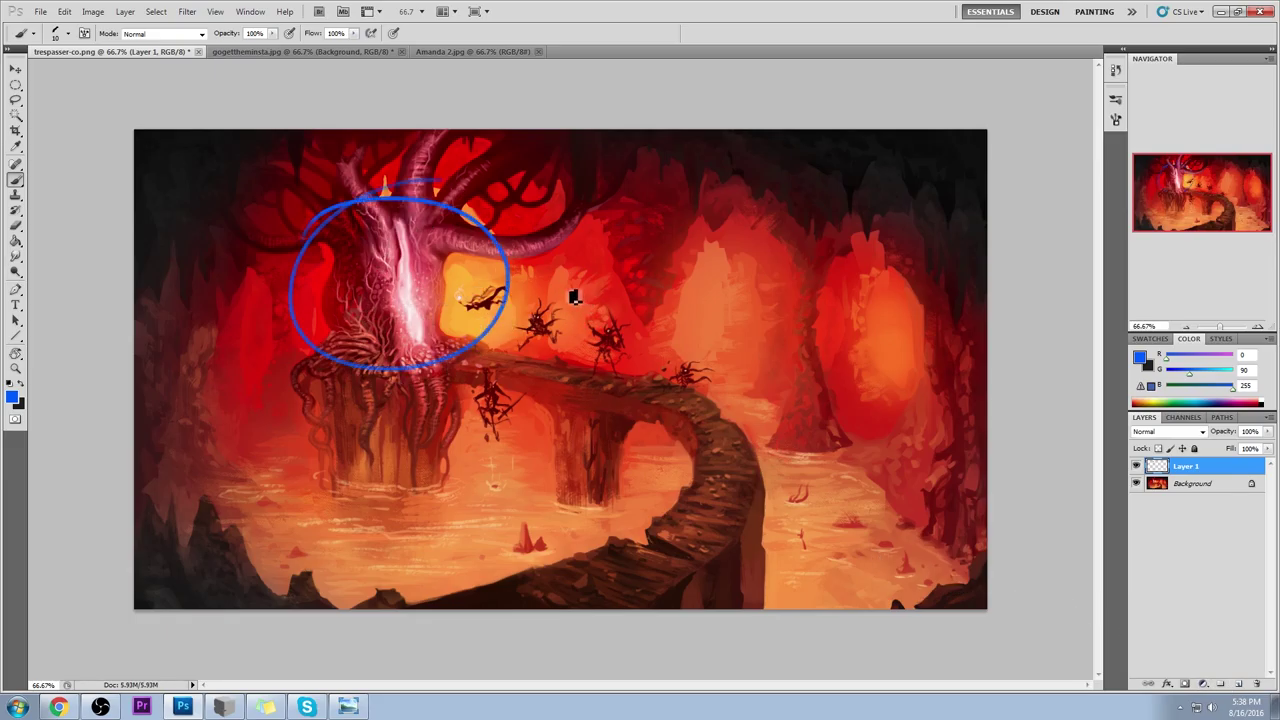
# Step: Undo the blue circle and sketch a small blue figure and a slightly slanted ground line across the lower foreground
pyautogui.hotkey('ctrl', 'z')
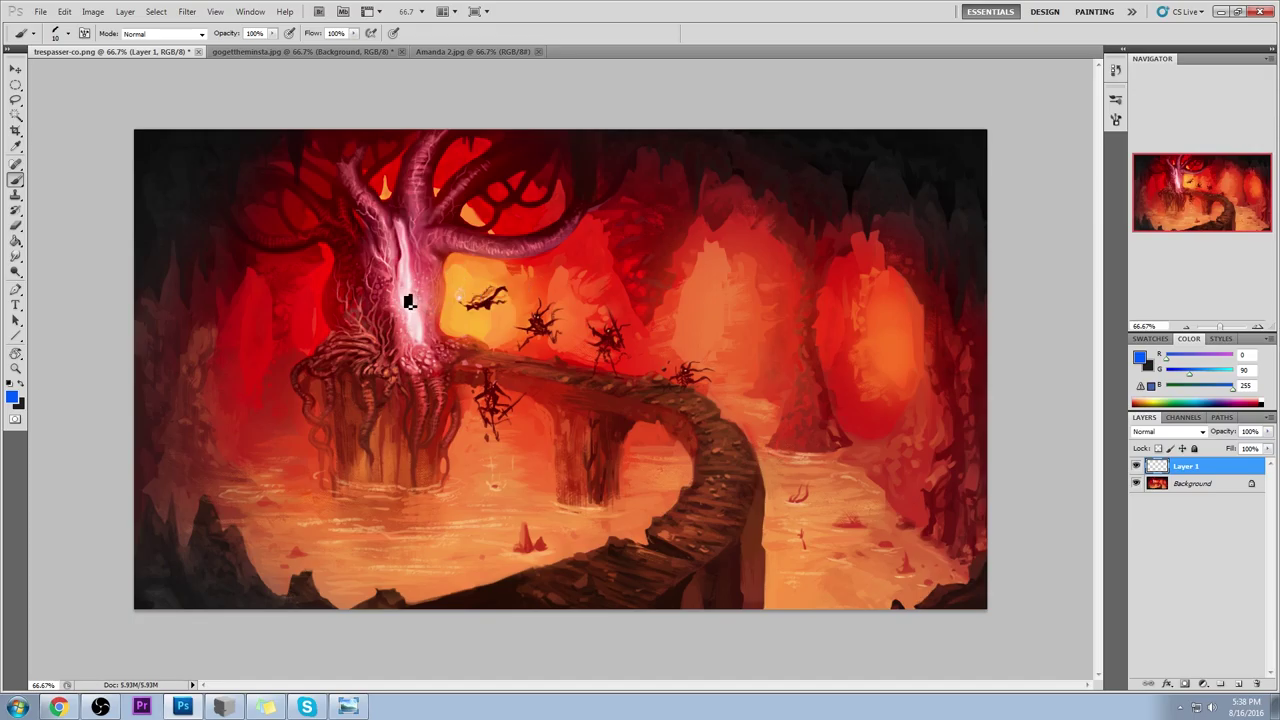
pyautogui.hotkey('ctrl', 'w')
pyautogui.press('alt')
pyautogui.moveTo(299, 605)
pyautogui.mouseDown()
pyautogui.moveTo(328, 625)
pyautogui.moveTo(322, 563)
pyautogui.moveTo(333, 598)
pyautogui.moveTo(346, 560)
pyautogui.mouseUp()
pyautogui.moveTo(346, 556)
pyautogui.mouseDown()
pyautogui.moveTo(357, 587)
pyautogui.moveTo(369, 579)
pyautogui.moveTo(325, 600)
pyautogui.mouseUp()
pyautogui.moveTo(126, 449); pyautogui.dragTo(1077, 409)
pyautogui.hotkey('ctrl', 'z')
pyautogui.moveTo(143, 562); pyautogui.dragTo(1114, 522)
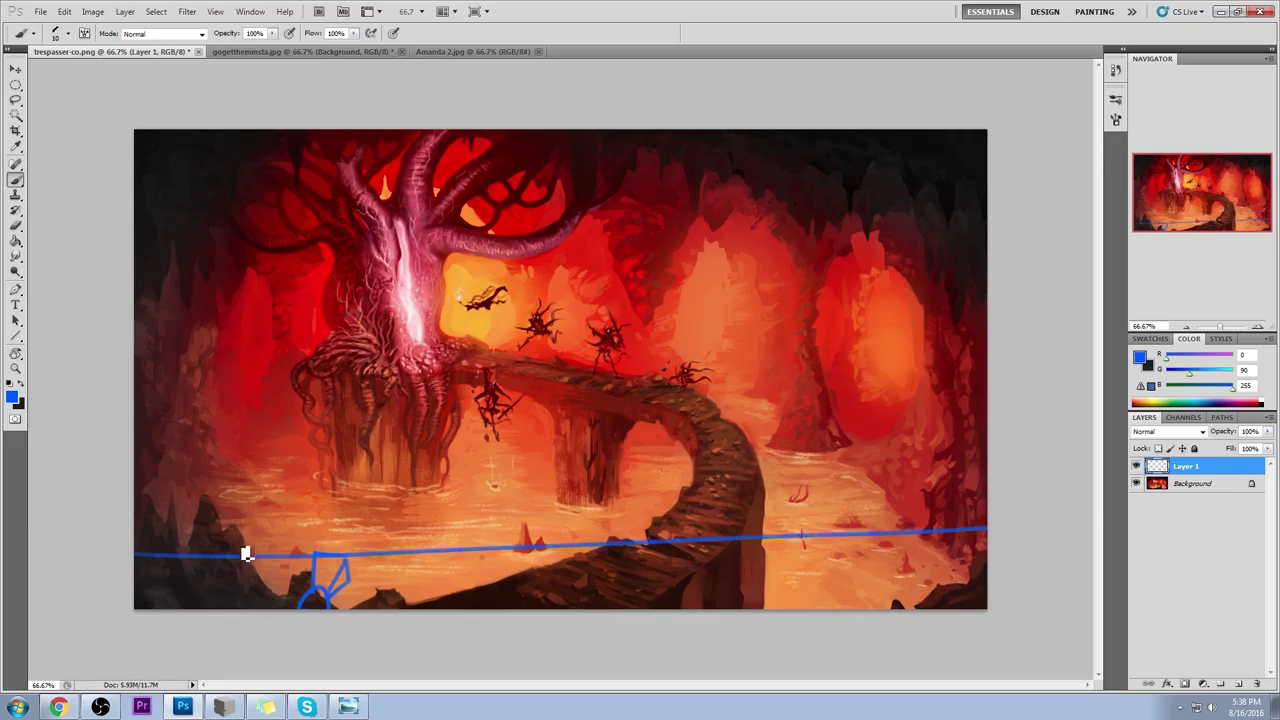
# Step: Sketch large overlapping blue arches and nested outlines rising from the ground line over the tree and cavern
pyautogui.moveTo(172, 568)
pyautogui.mouseDown()
pyautogui.moveTo(245, 403)
pyautogui.moveTo(251, 348)
pyautogui.moveTo(201, 214)
pyautogui.moveTo(285, 128)
pyautogui.mouseUp()
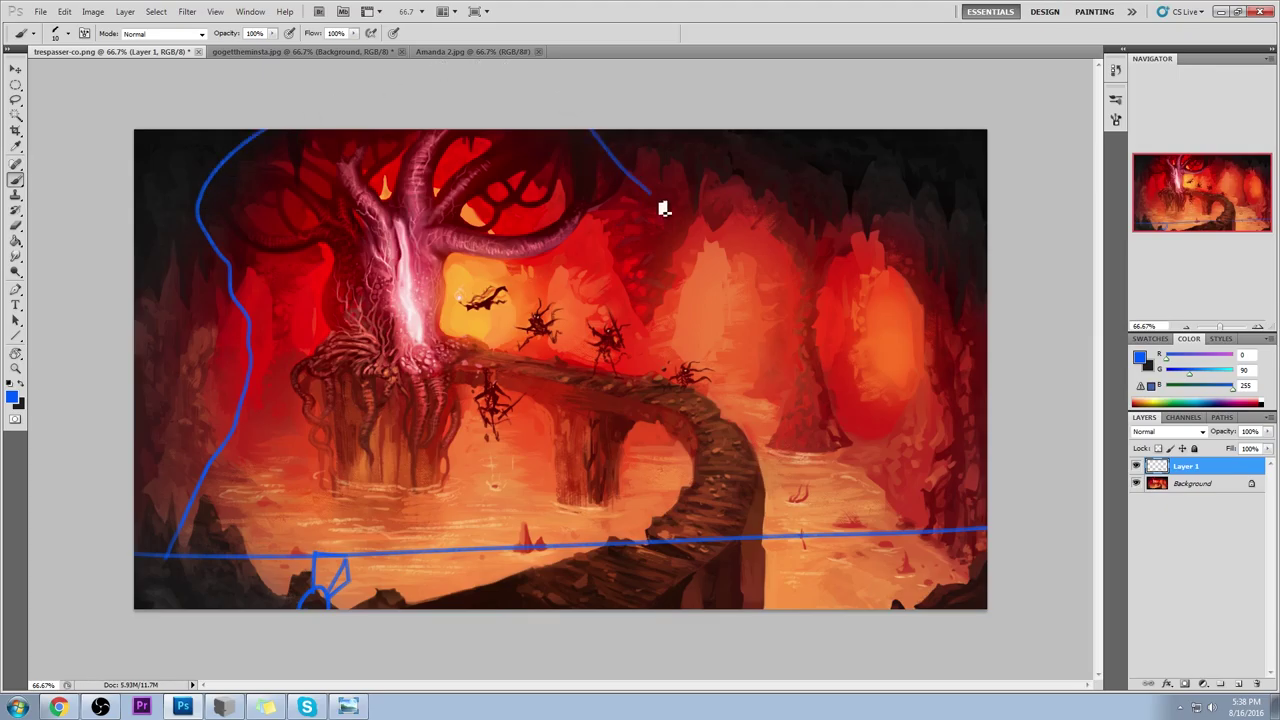
pyautogui.hotkey('ctrl', 'z')
pyautogui.moveTo(129, 529)
pyautogui.mouseDown()
pyautogui.moveTo(468, 157)
pyautogui.moveTo(677, 260)
pyautogui.moveTo(791, 443)
pyautogui.moveTo(855, 488)
pyautogui.mouseUp()
pyautogui.moveTo(250, 554); pyautogui.dragTo(455, 140)
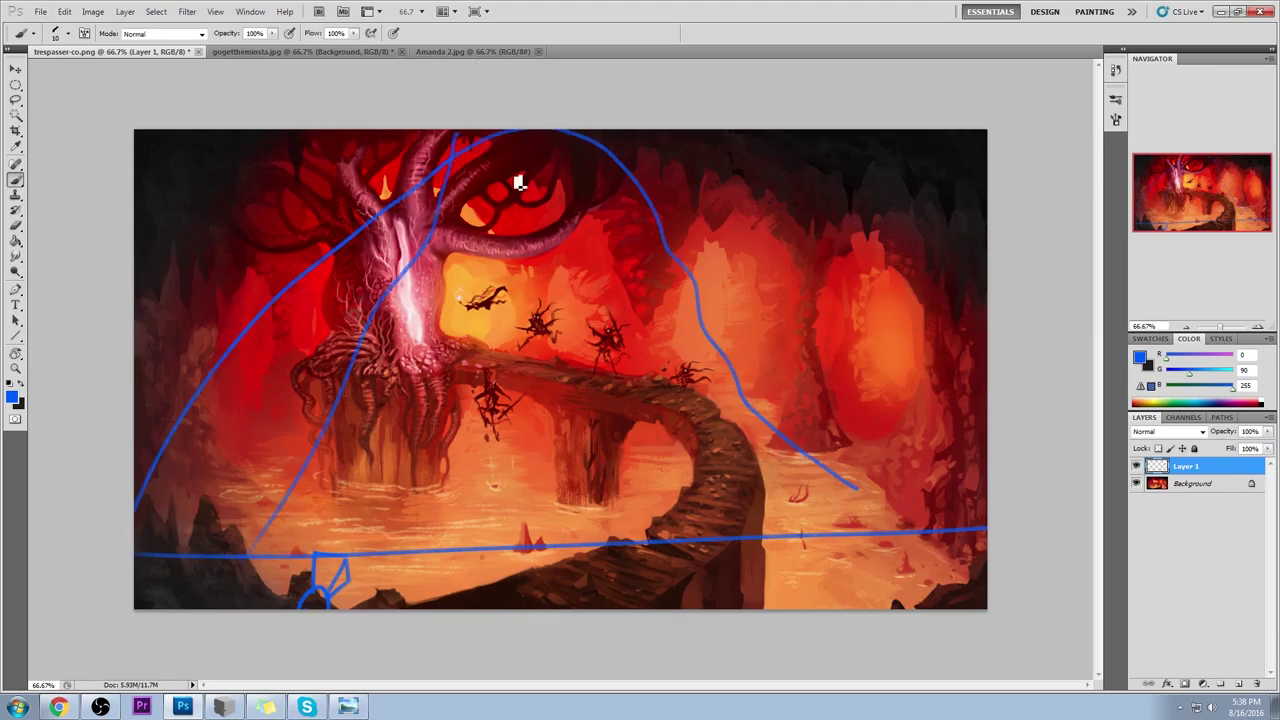
pyautogui.moveTo(583, 545)
pyautogui.mouseDown()
pyautogui.moveTo(571, 511)
pyautogui.moveTo(606, 143)
pyautogui.moveTo(462, 135)
pyautogui.mouseUp()
pyautogui.moveTo(430, 240)
pyautogui.mouseDown()
pyautogui.moveTo(366, 523)
pyautogui.moveTo(591, 294)
pyautogui.moveTo(395, 335)
pyautogui.moveTo(532, 494)
pyautogui.moveTo(472, 400)
pyautogui.moveTo(494, 437)
pyautogui.moveTo(479, 465)
pyautogui.mouseUp()
pyautogui.moveTo(358, 536); pyautogui.dragTo(446, 526)
pyautogui.moveTo(683, 541)
pyautogui.mouseDown()
pyautogui.moveTo(729, 500)
pyautogui.moveTo(762, 535)
pyautogui.mouseUp()
pyautogui.hotkey('ctrl', 'z')
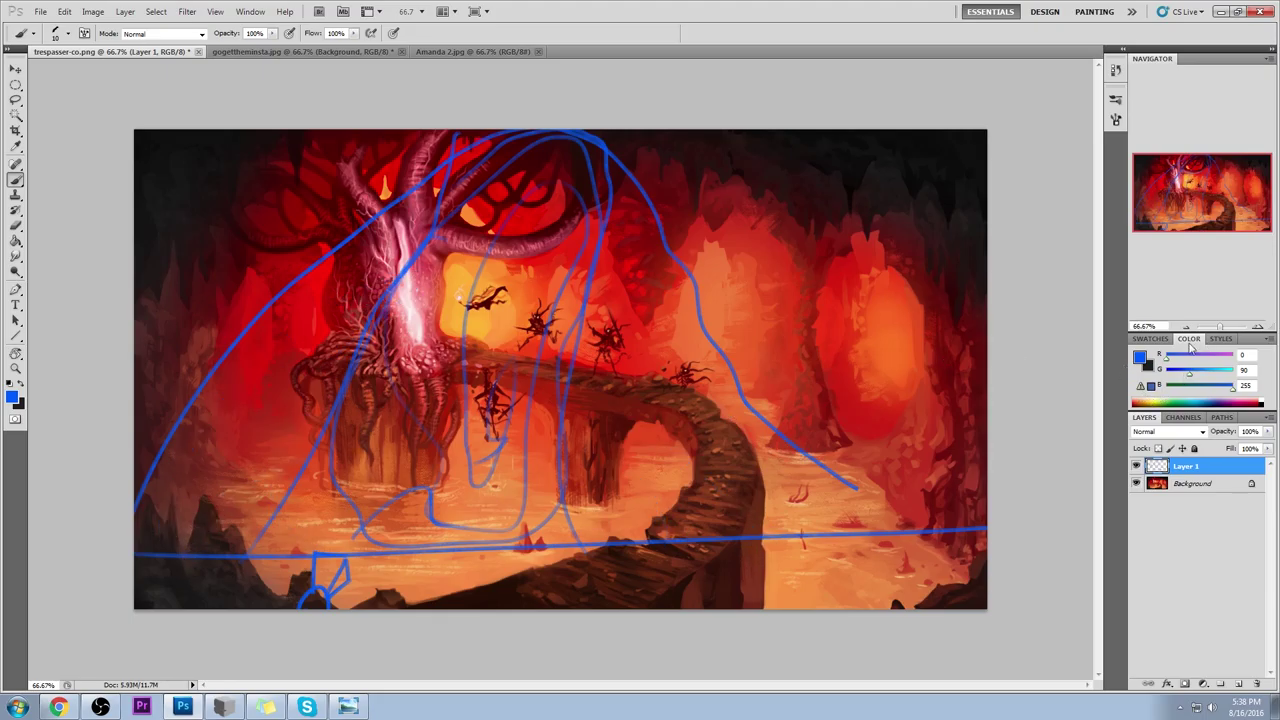
# Step: Set the brush colour to magenta (RGB 255, 90, 255) and draw curved shapes over the cavern sides and loose strokes along the foreground
pyautogui.moveTo(1192, 356); pyautogui.dragTo(1234, 356)
pyautogui.moveTo(673, 562)
pyautogui.mouseDown()
pyautogui.moveTo(740, 332)
pyautogui.moveTo(930, 528)
pyautogui.mouseUp()
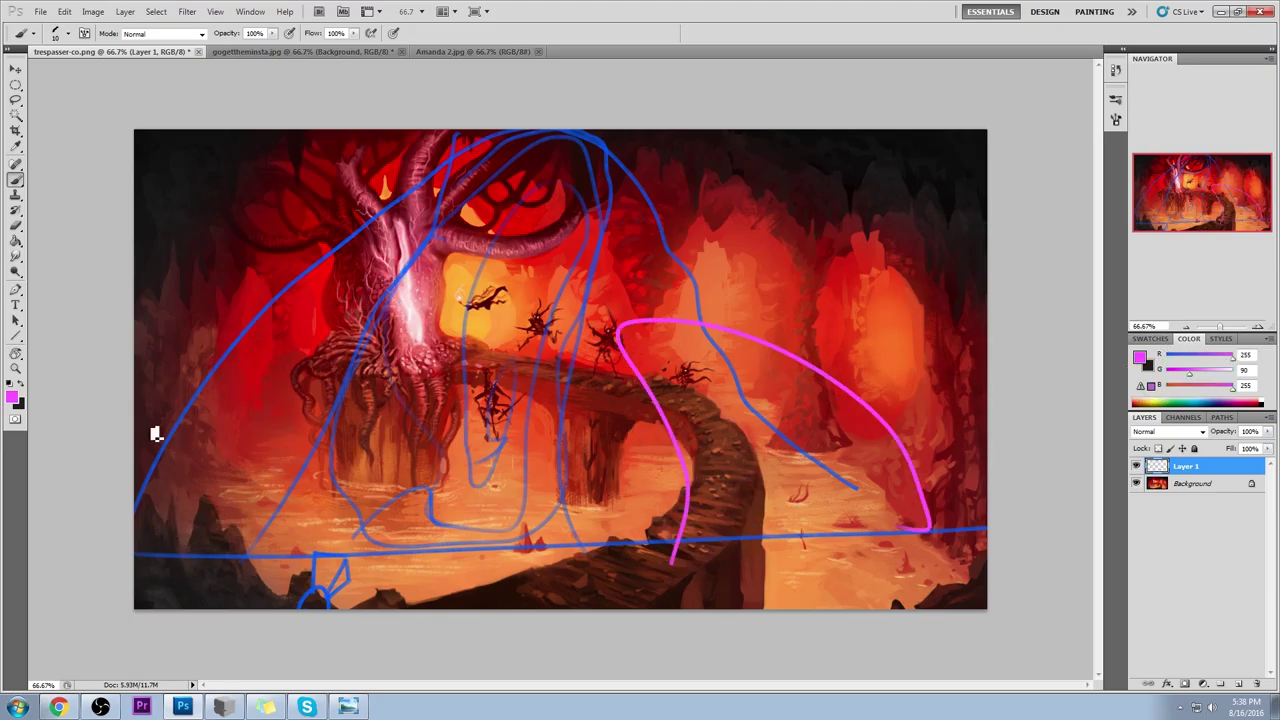
pyautogui.moveTo(128, 440)
pyautogui.mouseDown()
pyautogui.moveTo(243, 334)
pyautogui.moveTo(205, 588)
pyautogui.mouseUp()
pyautogui.moveTo(784, 357); pyautogui.dragTo(925, 425)
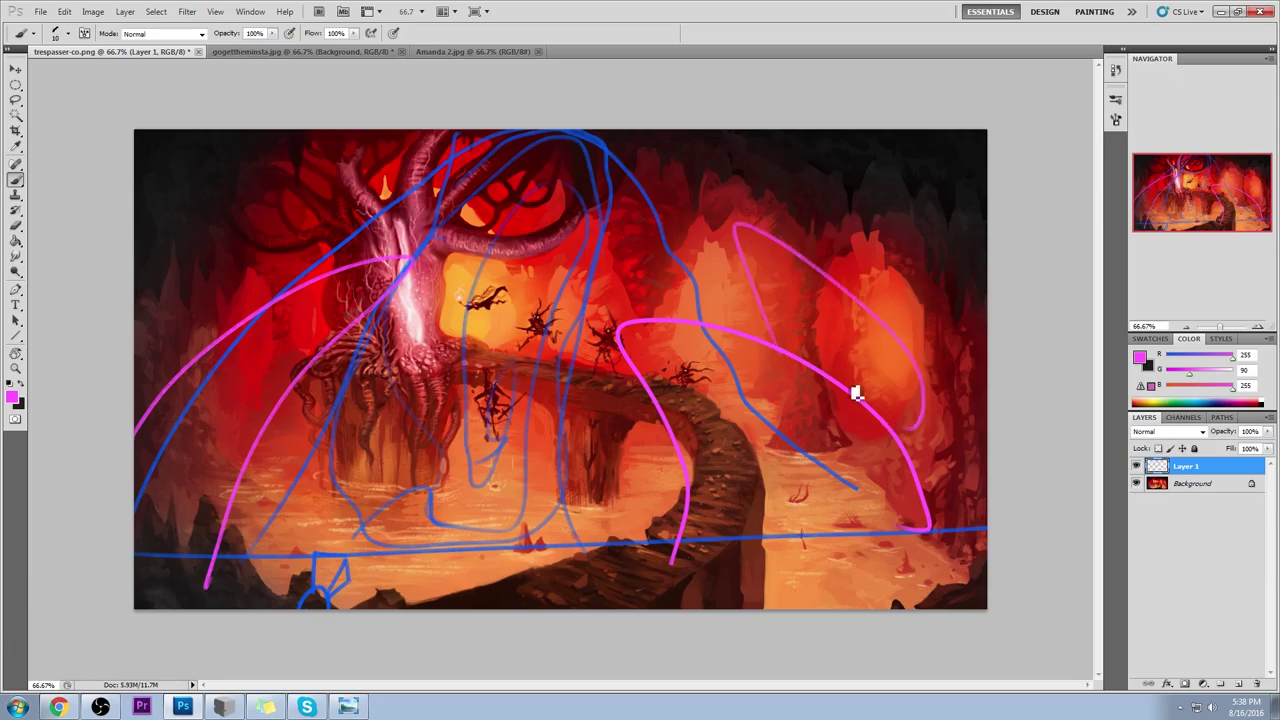
pyautogui.moveTo(540, 557); pyautogui.dragTo(525, 606)
pyautogui.moveTo(818, 532)
pyautogui.mouseDown()
pyautogui.moveTo(722, 553)
pyautogui.moveTo(834, 606)
pyautogui.mouseUp()
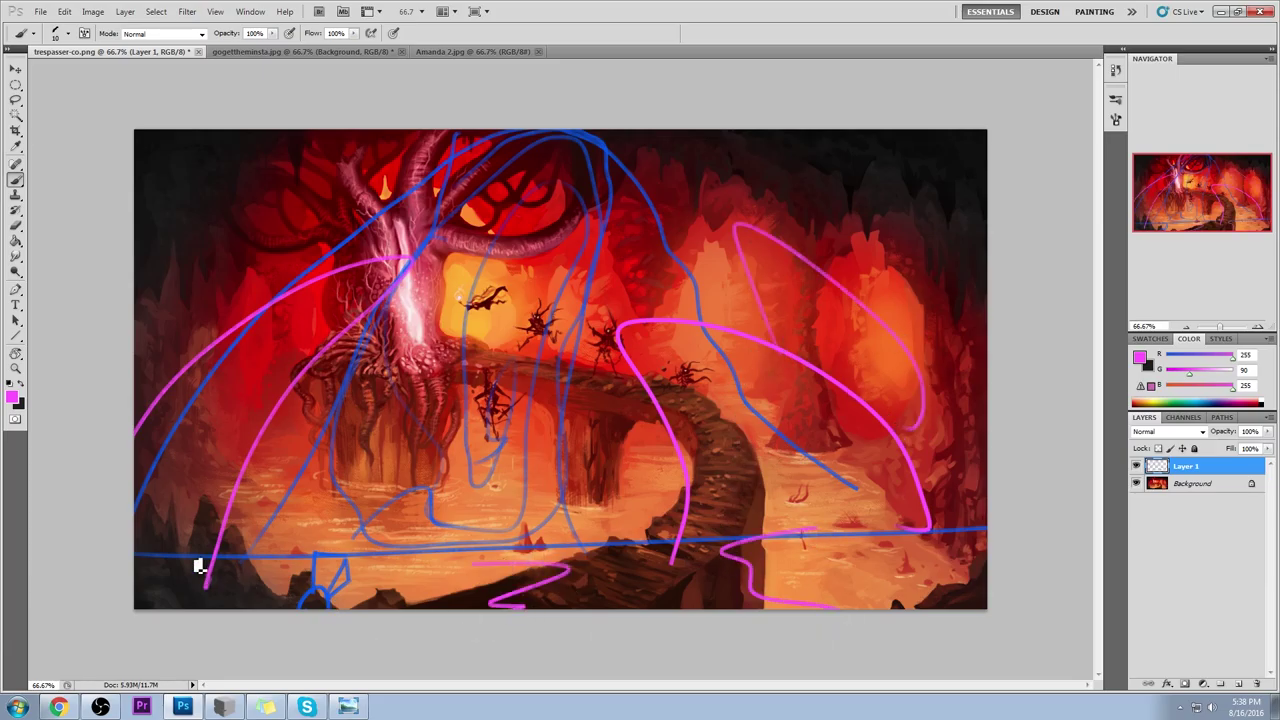
pyautogui.moveTo(230, 564); pyautogui.dragTo(136, 584)
# Step: Undo the magenta shapes and the blue arches back to the small figure and ground line
pyautogui.hotkey('ctrl', 'alt', 'z')
pyautogui.hotkey('ctrl', 'alt', 'z')
pyautogui.hotkey('ctrl', 'alt', 'z')
pyautogui.hotkey('ctrl', 'alt', 'z')
pyautogui.hotkey('ctrl', 'alt', 'z')
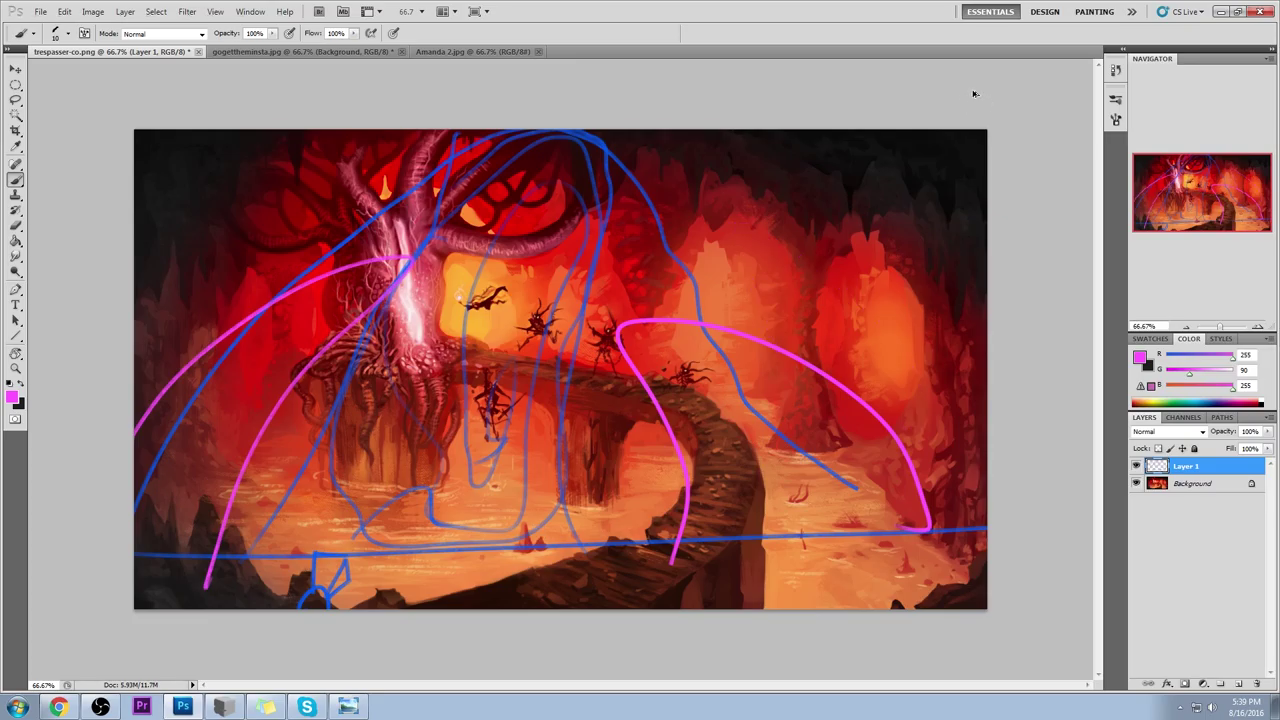
pyautogui.hotkey('ctrl', 'alt', 'z')
pyautogui.hotkey('ctrl', 'alt', 'z')
pyautogui.hotkey('ctrl', 'alt', 'z')
pyautogui.hotkey('ctrl', 'alt', 'z')
pyautogui.hotkey('ctrl', 'alt', 'z')
pyautogui.hotkey('ctrl', 'alt', 'z')
pyautogui.hotkey('ctrl', 'alt', 'z')
pyautogui.hotkey('ctrl', 'alt', 'z')
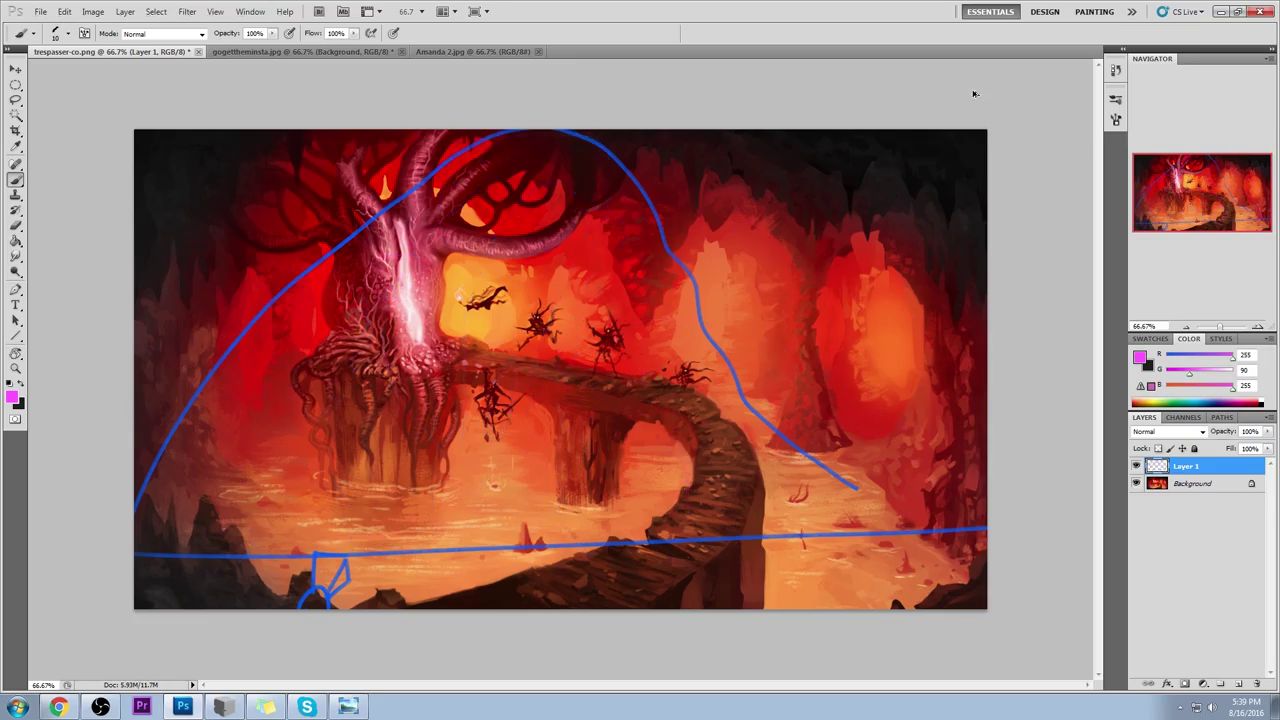
pyautogui.hotkey('ctrl', 'alt', 'z')
# Step: Show the grey Layer 3 in gogettheminsta.jpg to review the silhouettes, and return to trespasser-co.png
pyautogui.click(350, 52)
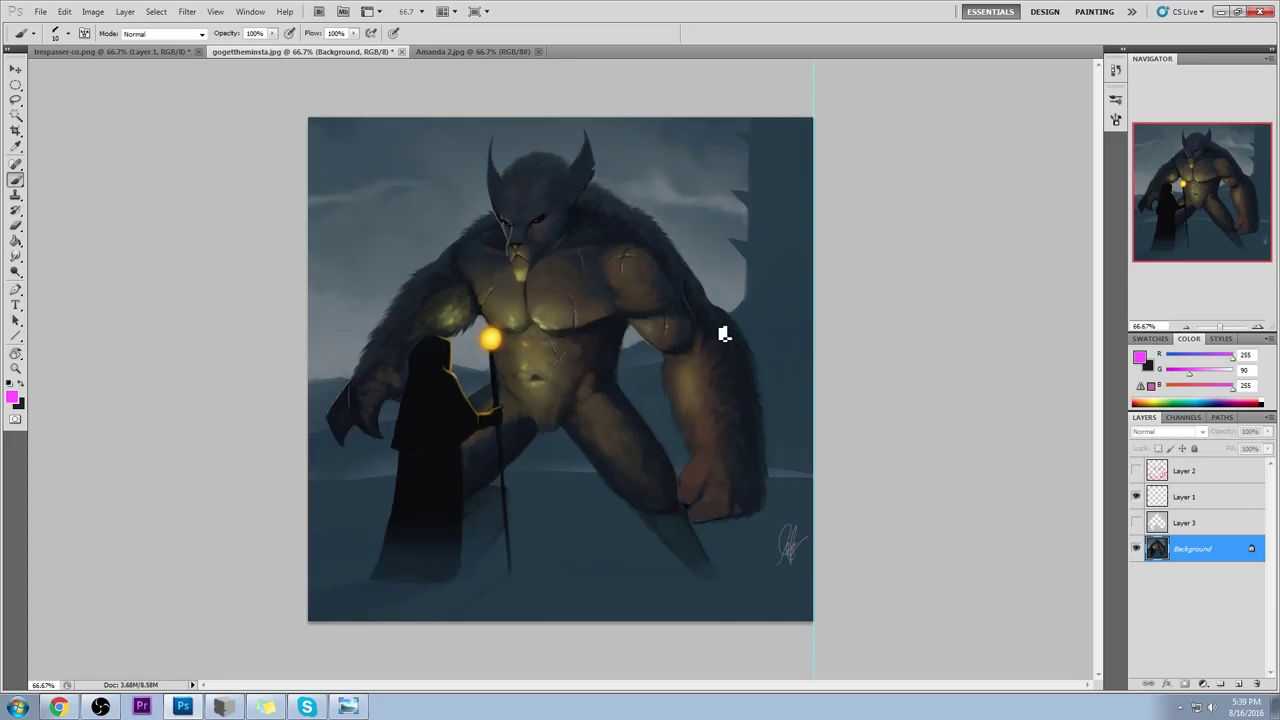
pyautogui.click(1136, 521)
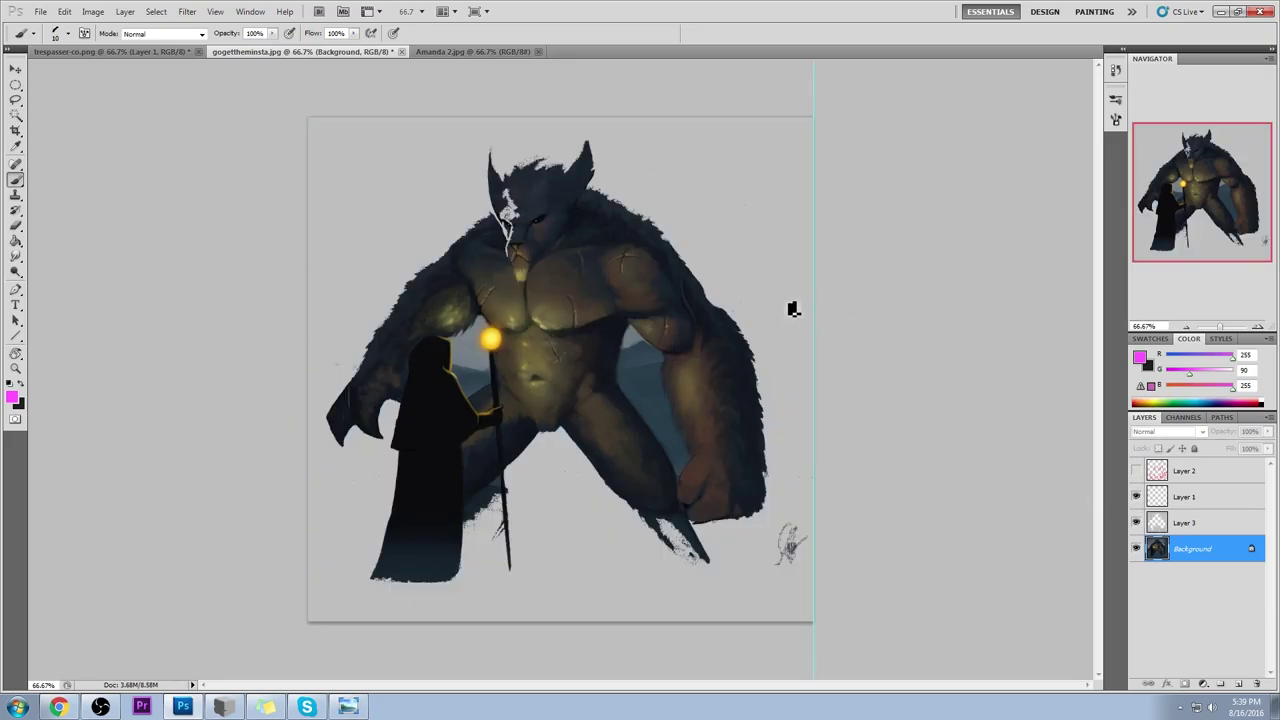
pyautogui.click(156, 52)
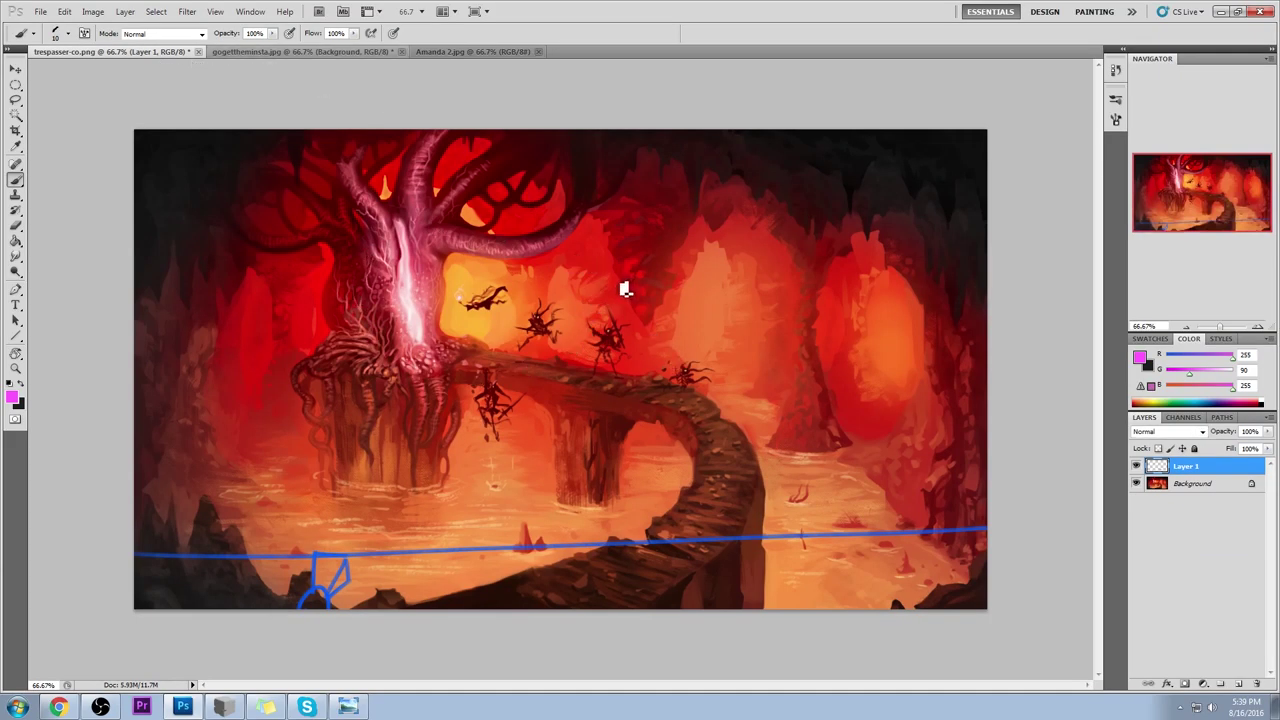
# Step: Draw a magenta zigzag on the water, a curved arrow up to the tree roots and a double circle around the glowing trunk
pyautogui.moveTo(446, 502)
pyautogui.mouseDown()
pyautogui.moveTo(521, 491)
pyautogui.moveTo(615, 510)
pyautogui.mouseUp()
pyautogui.moveTo(355, 545)
pyautogui.mouseDown()
pyautogui.moveTo(277, 457)
pyautogui.moveTo(363, 366)
pyautogui.moveTo(335, 435)
pyautogui.mouseUp()
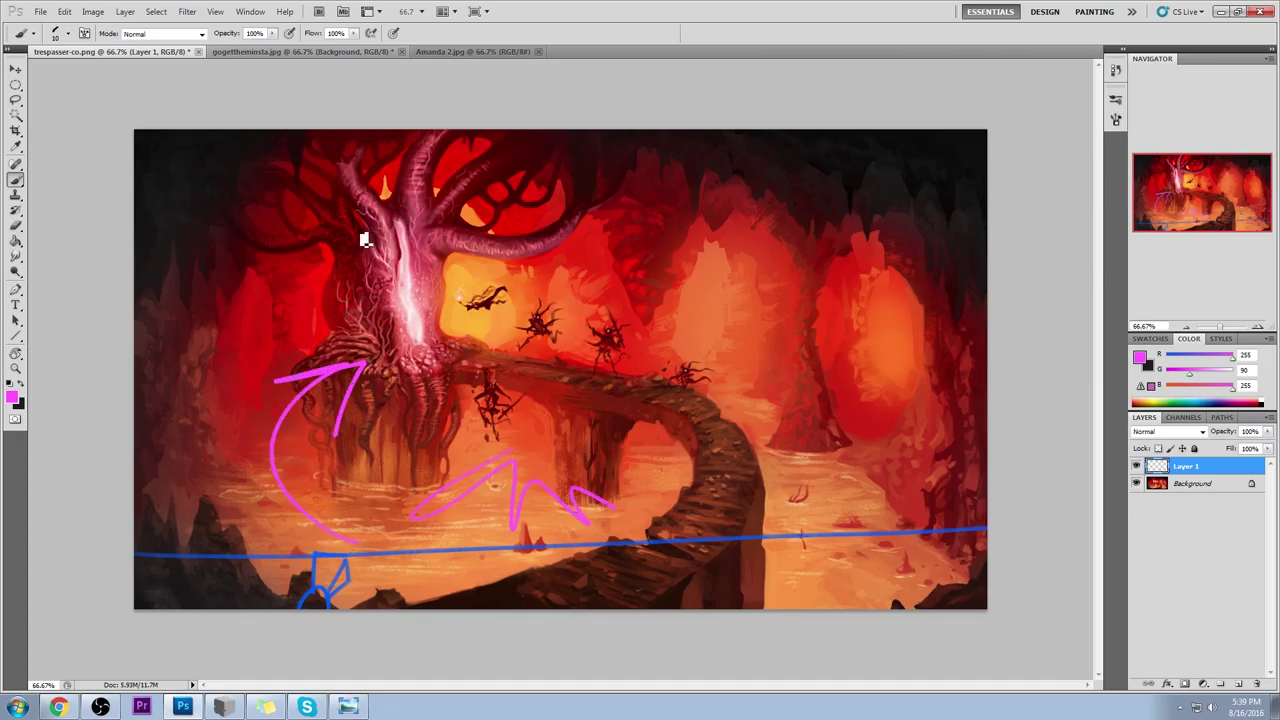
pyautogui.moveTo(455, 230)
pyautogui.mouseDown()
pyautogui.moveTo(485, 330)
pyautogui.moveTo(491, 286)
pyautogui.moveTo(395, 220)
pyautogui.mouseUp()
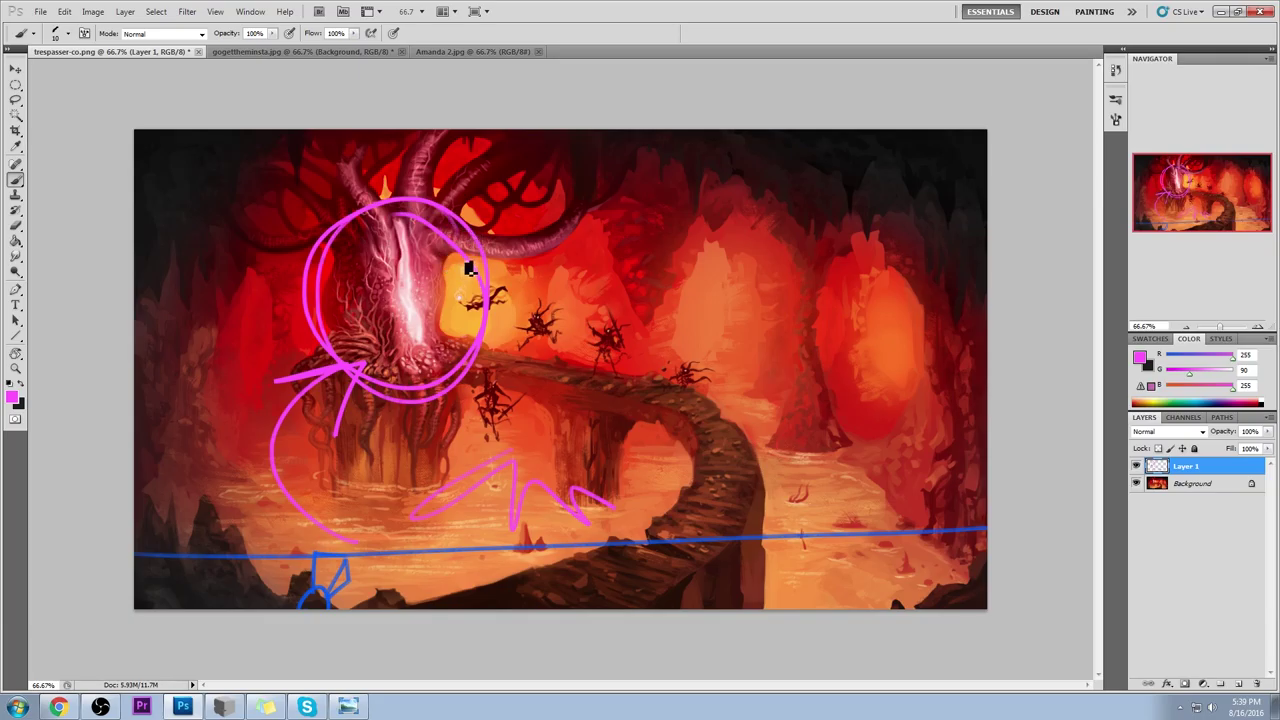
pyautogui.moveTo(415, 232); pyautogui.dragTo(428, 352)
# Step: Undo the magenta marks, the blue ground line and the small blue figure to clear the painting
pyautogui.hotkey('ctrl', 'alt', 'z')
pyautogui.hotkey('ctrl', 'alt', 'z')
pyautogui.hotkey('ctrl', 'alt', 'z')
pyautogui.hotkey('ctrl', 'alt', 'z')
pyautogui.hotkey('ctrl', 'alt', 'z')
pyautogui.hotkey('ctrl', 'alt', 'z')
pyautogui.hotkey('ctrl', 'alt', 'z')
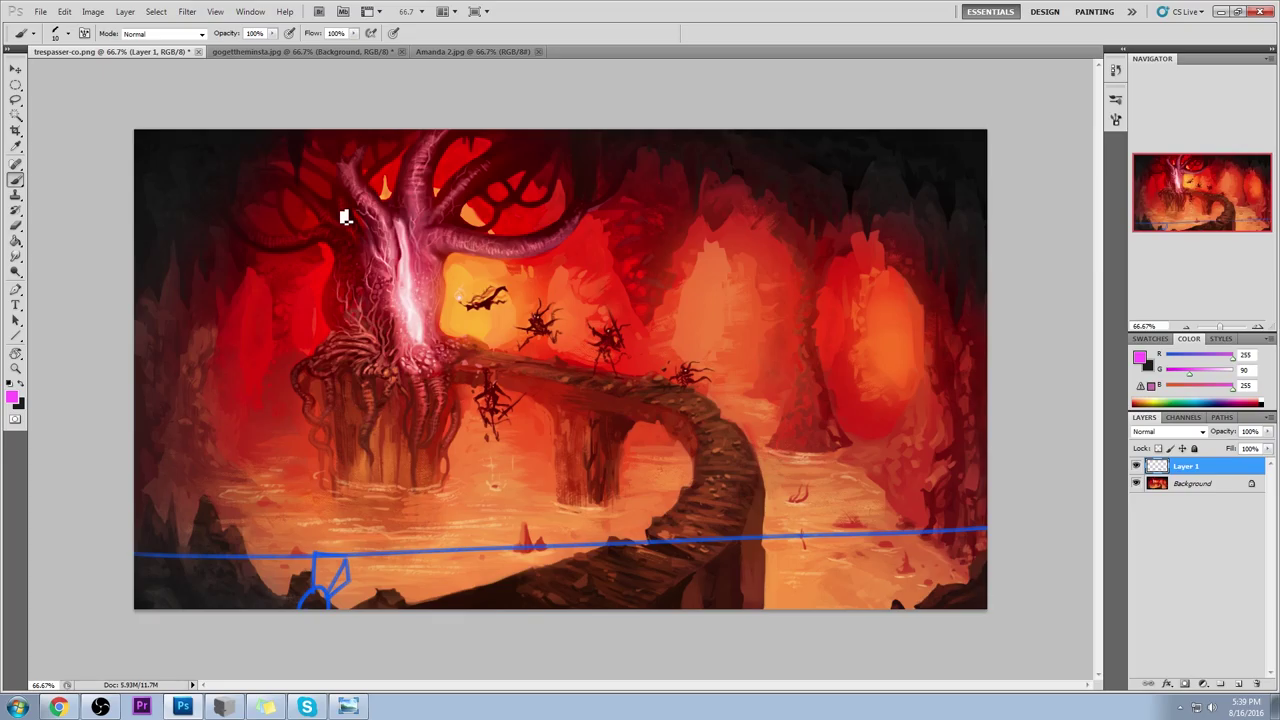
pyautogui.hotkey('ctrl', 'alt', 'z')
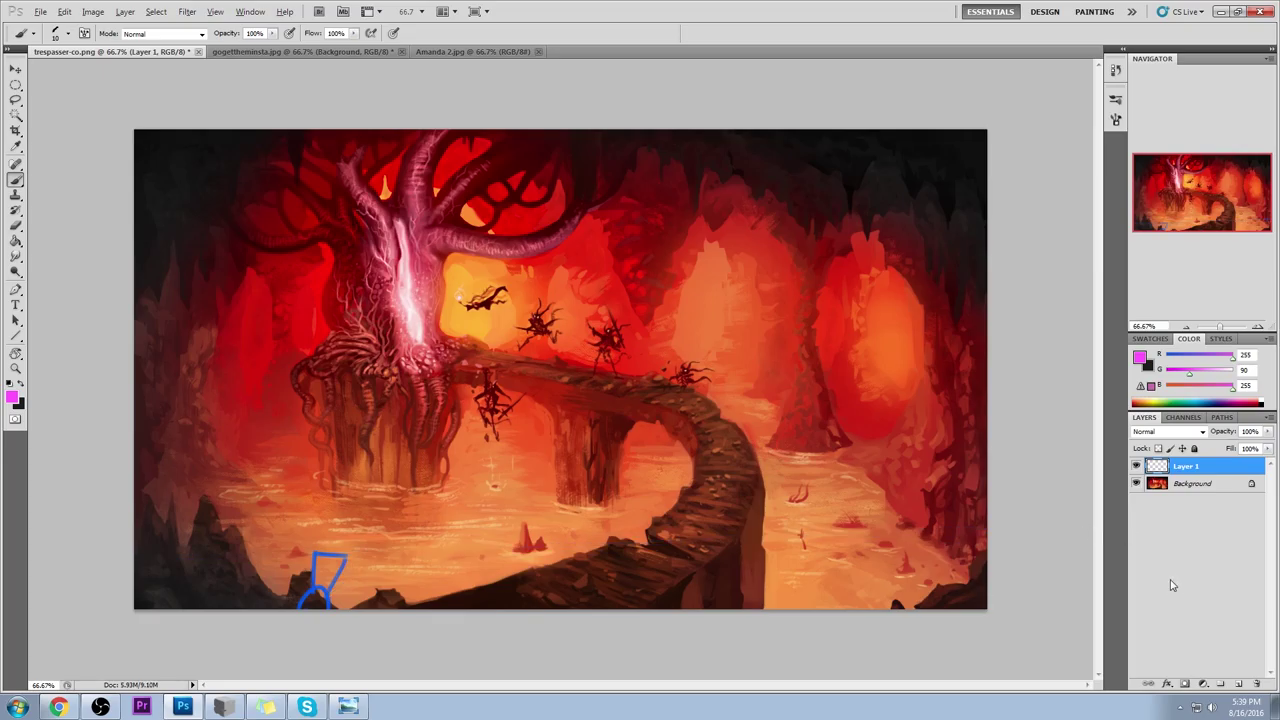
pyautogui.hotkey('ctrl', 'alt', 'z')
pyautogui.hotkey('ctrl', 'alt', 'z')
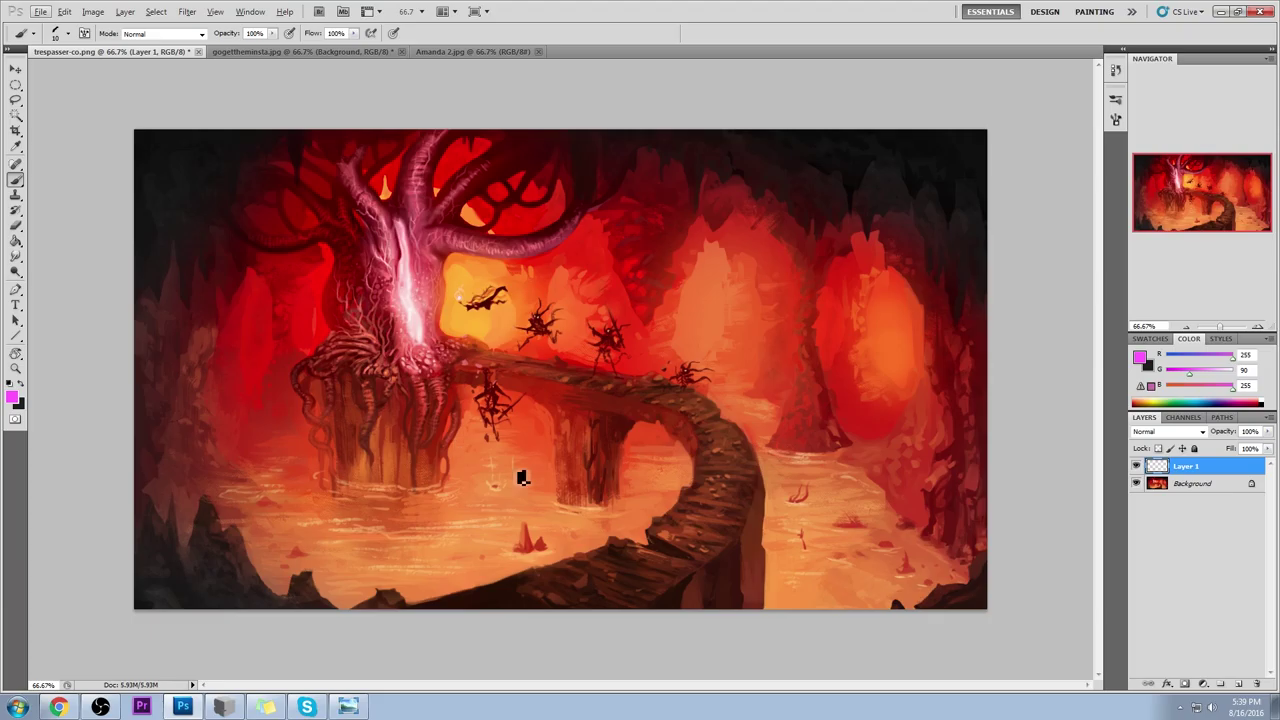
# Step: Add a new layer and set the brush colour to bright cyan (RGB 0, 210, 255)
pyautogui.click(1227, 684)
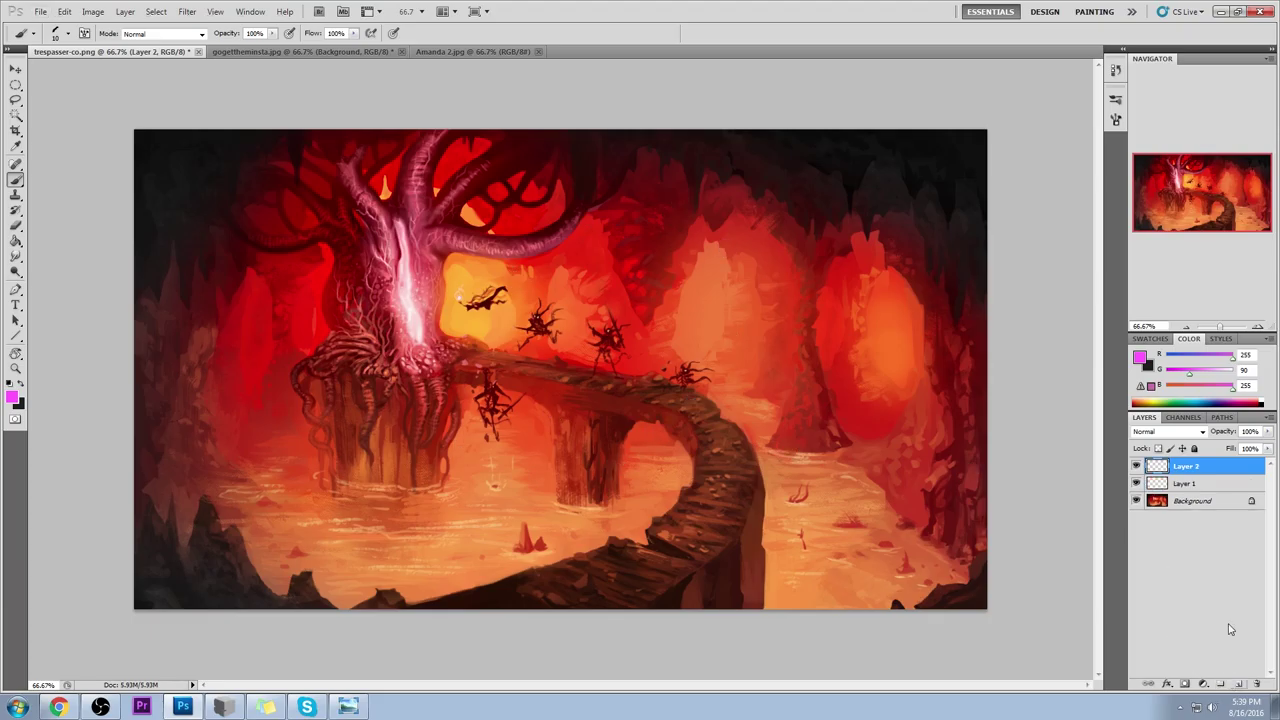
pyautogui.click(1140, 358)
pyautogui.moveTo(1066, 241); pyautogui.dragTo(1114, 234)
pyautogui.click(1097, 234)
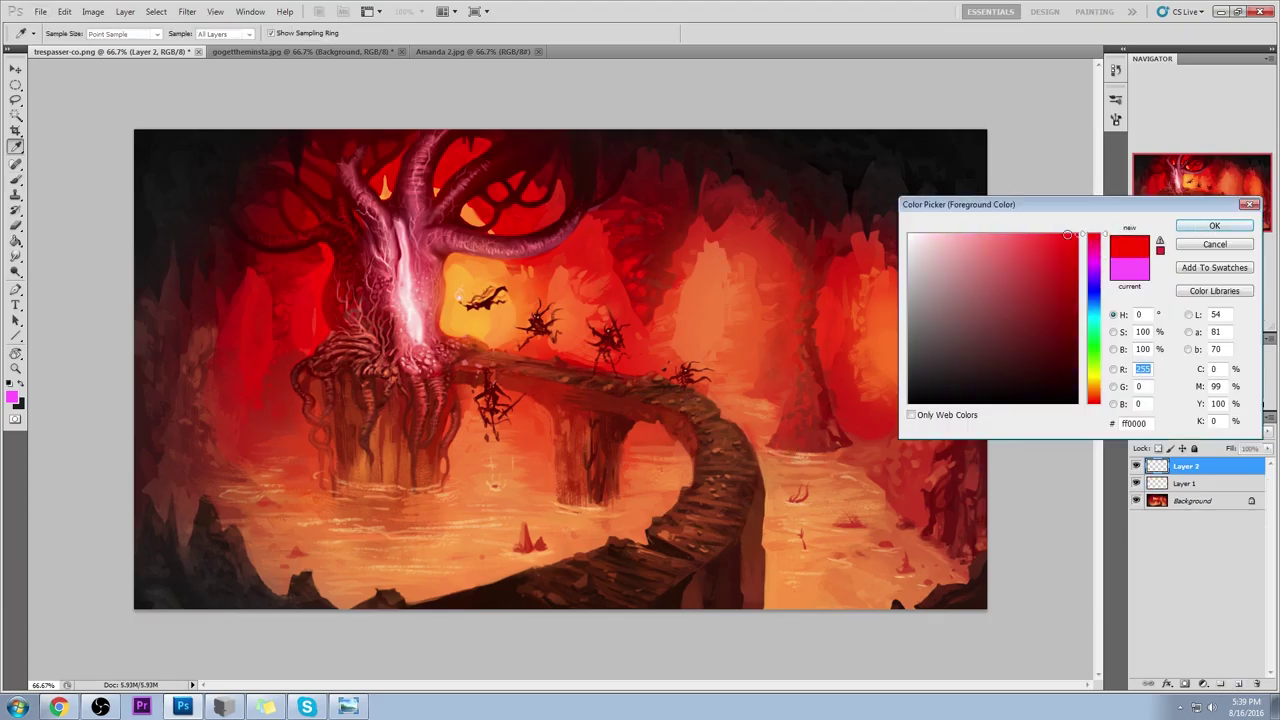
pyautogui.click(1096, 308)
pyautogui.click(1096, 314)
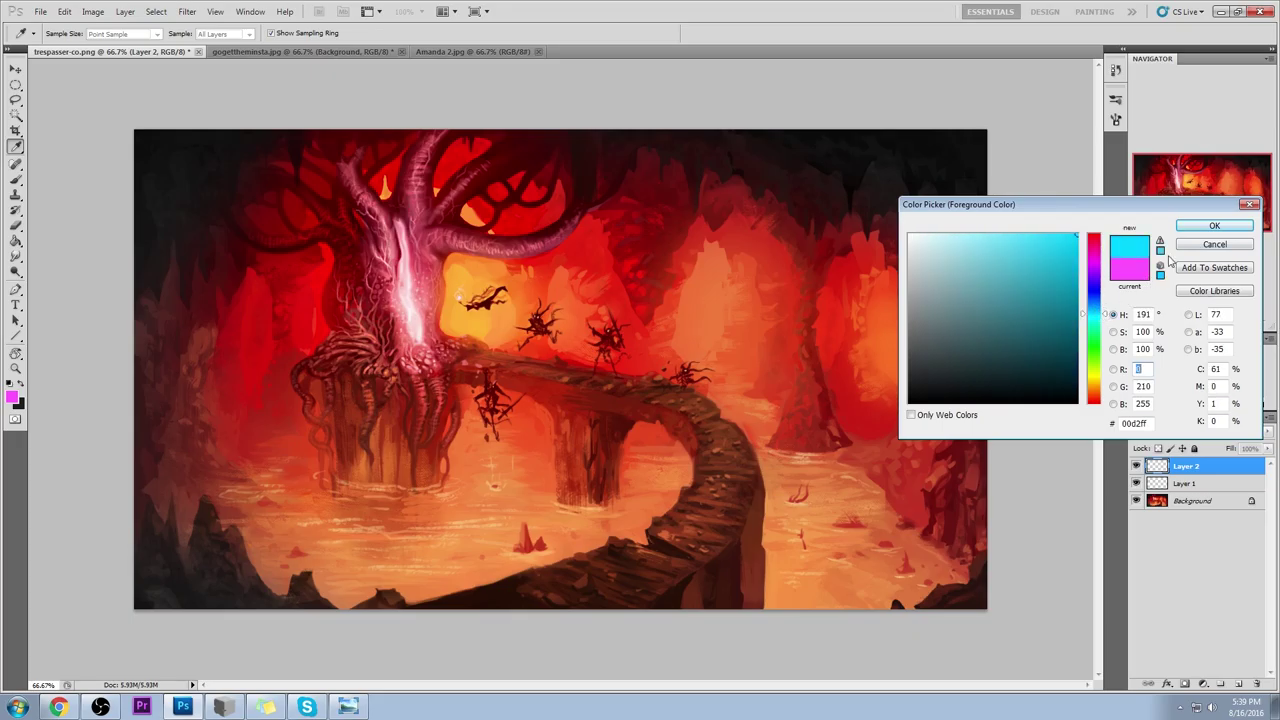
pyautogui.click(1199, 225)
pyautogui.moveTo(618, 660)
pyautogui.mouseDown()
pyautogui.moveTo(876, 278)
pyautogui.moveTo(1121, 455)
pyautogui.mouseUp()
pyautogui.moveTo(822, 479)
pyautogui.mouseDown()
pyautogui.moveTo(736, 568)
pyautogui.moveTo(675, 495)
pyautogui.moveTo(709, 560)
pyautogui.moveTo(559, 521)
pyautogui.moveTo(721, 377)
pyautogui.moveTo(799, 420)
pyautogui.moveTo(827, 524)
pyautogui.moveTo(673, 411)
pyautogui.moveTo(715, 379)
pyautogui.moveTo(788, 499)
pyautogui.moveTo(595, 493)
pyautogui.moveTo(797, 543)
pyautogui.mouseUp()
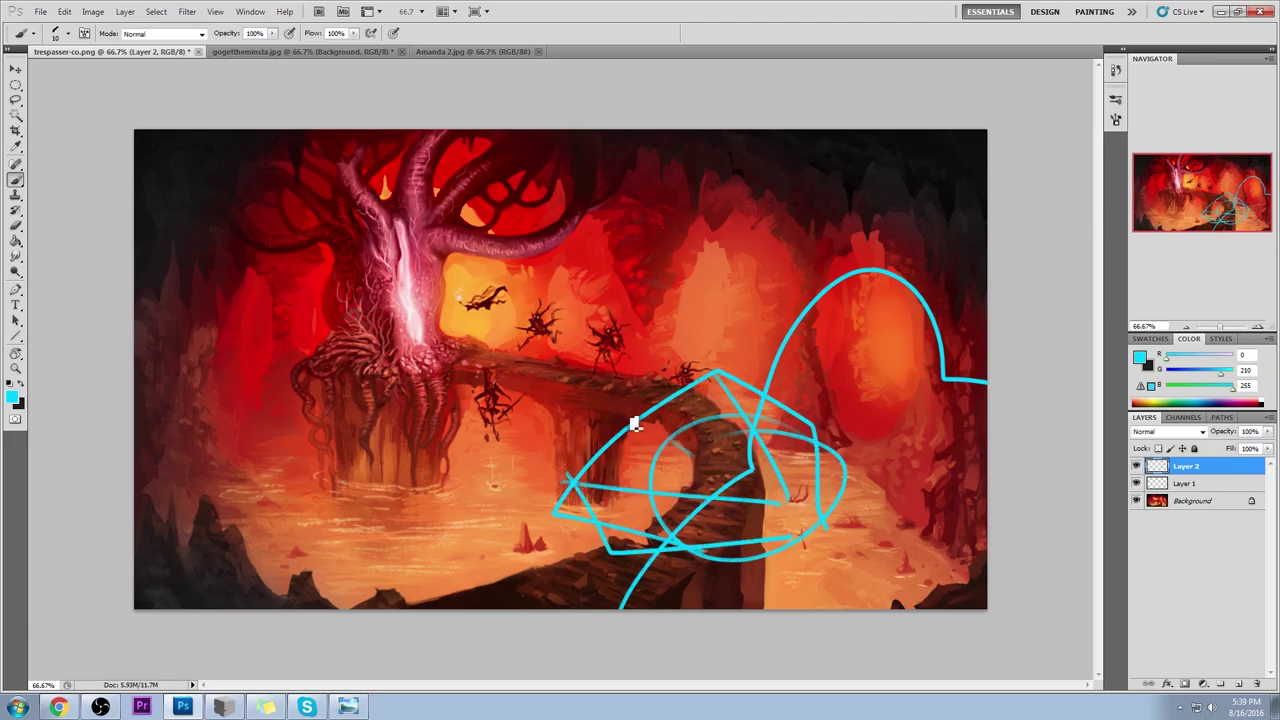
pyautogui.hotkey('ctrl', 'alt', 'z')
pyautogui.hotkey('ctrl', 'alt', 'z')
pyautogui.hotkey('ctrl', 'alt', 'z')
pyautogui.hotkey('ctrl', 'alt', 'z')
pyautogui.hotkey('ctrl', 'alt', 'z')
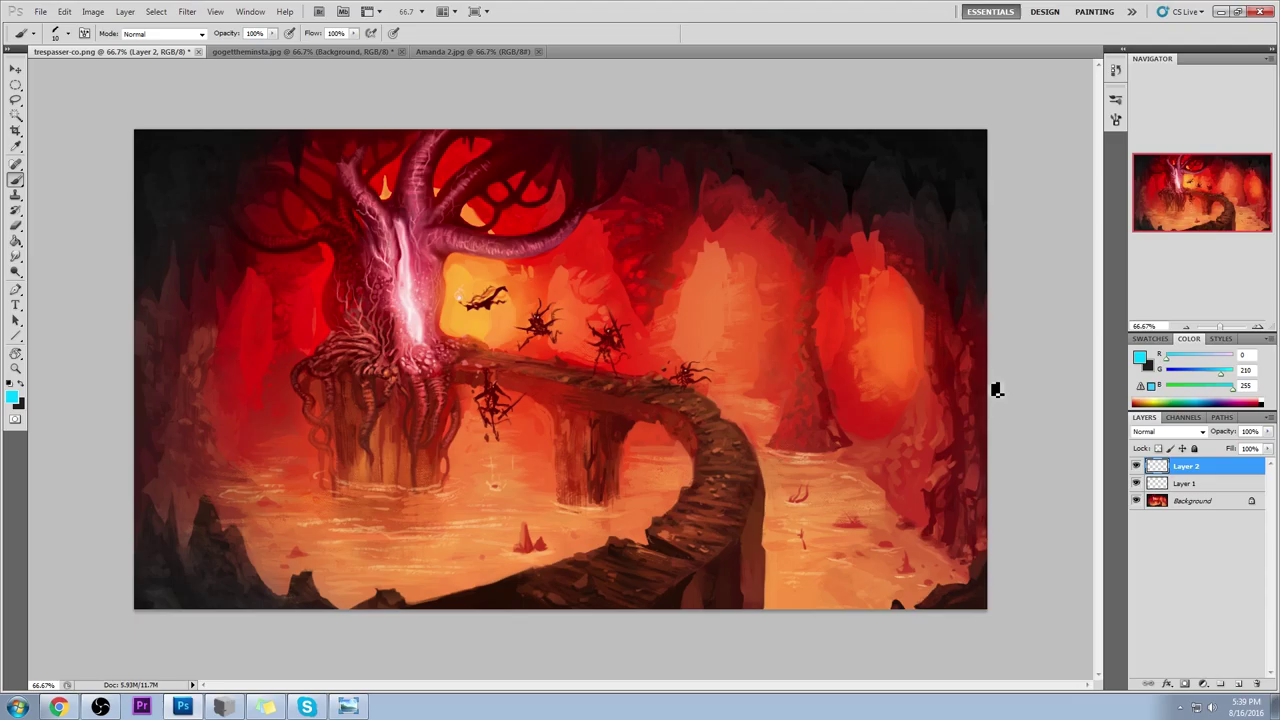
# Step: Rough in a large foreground figure in cyan with a slanted line, a big ellipse and curved strokes around the bridge's near end
pyautogui.moveTo(1000, 509); pyautogui.dragTo(738, 650)
pyautogui.moveTo(752, 503)
pyautogui.mouseDown()
pyautogui.moveTo(811, 509)
pyautogui.moveTo(755, 440)
pyautogui.mouseUp()
pyautogui.moveTo(826, 362); pyautogui.dragTo(703, 459)
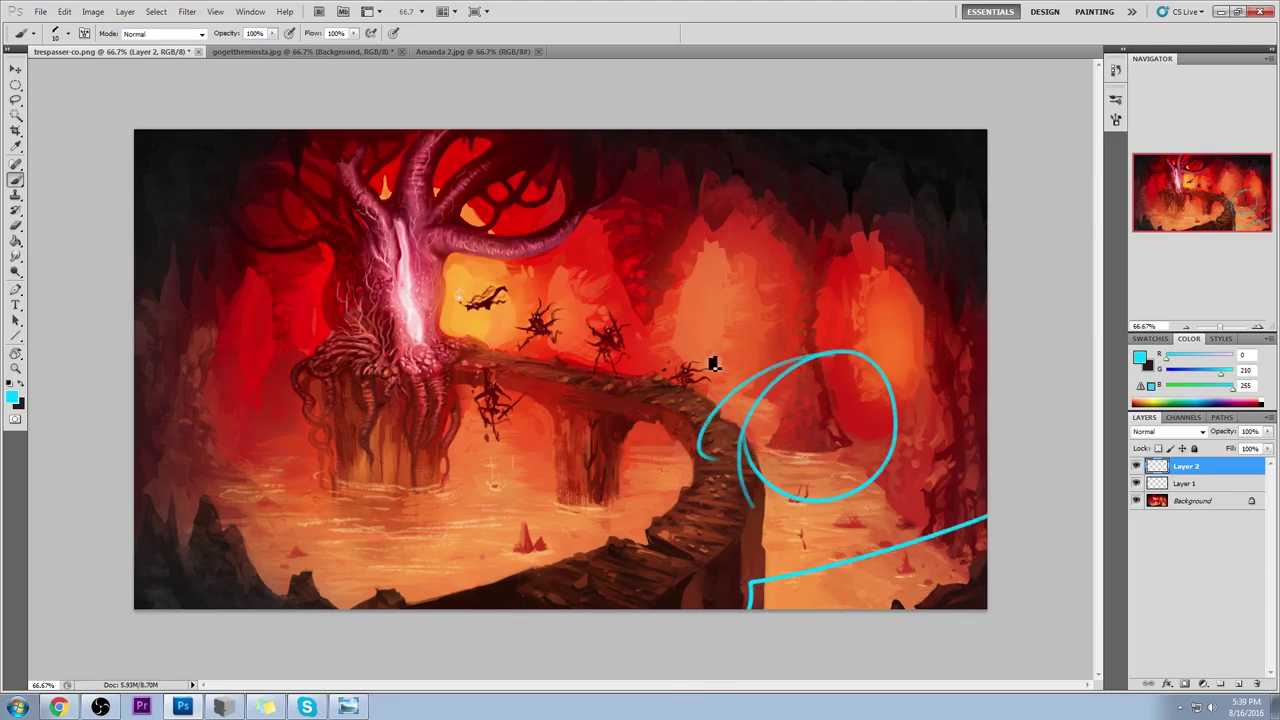
pyautogui.hotkey('ctrl', 'alt', 'z')
pyautogui.moveTo(790, 372); pyautogui.dragTo(785, 488)
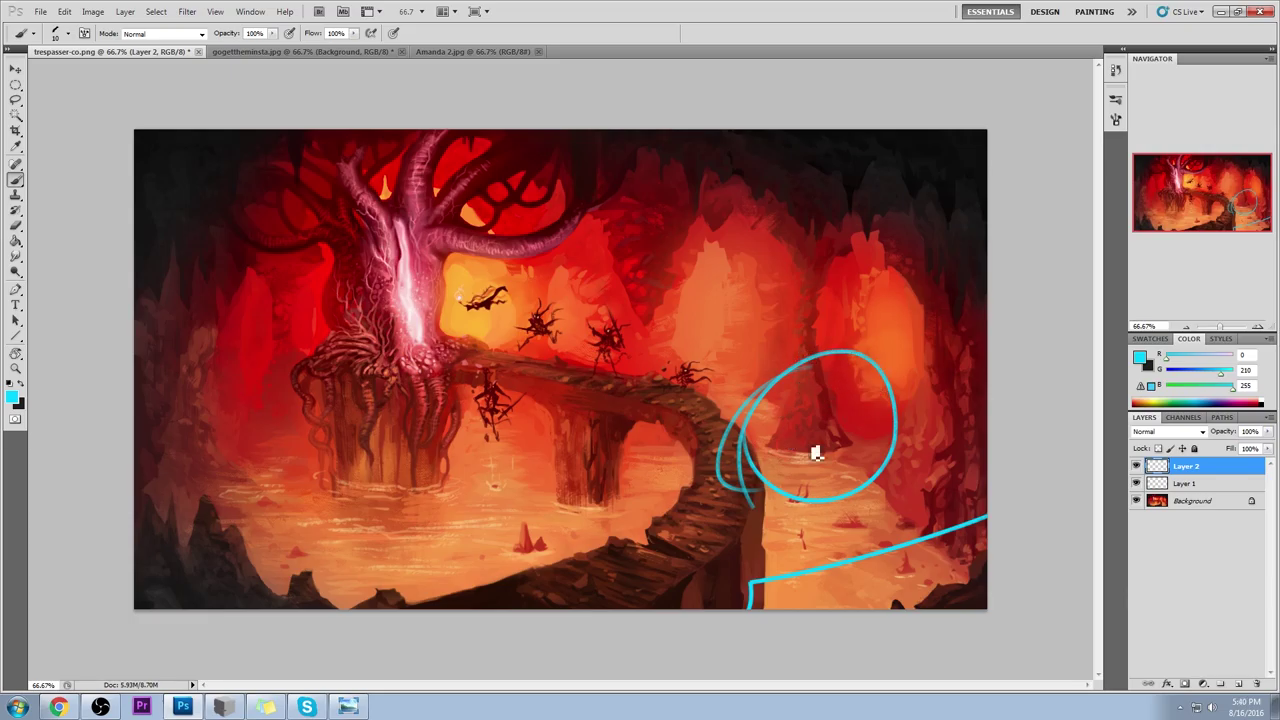
pyautogui.moveTo(636, 605); pyautogui.dragTo(752, 530)
pyautogui.moveTo(855, 505); pyautogui.dragTo(975, 520)
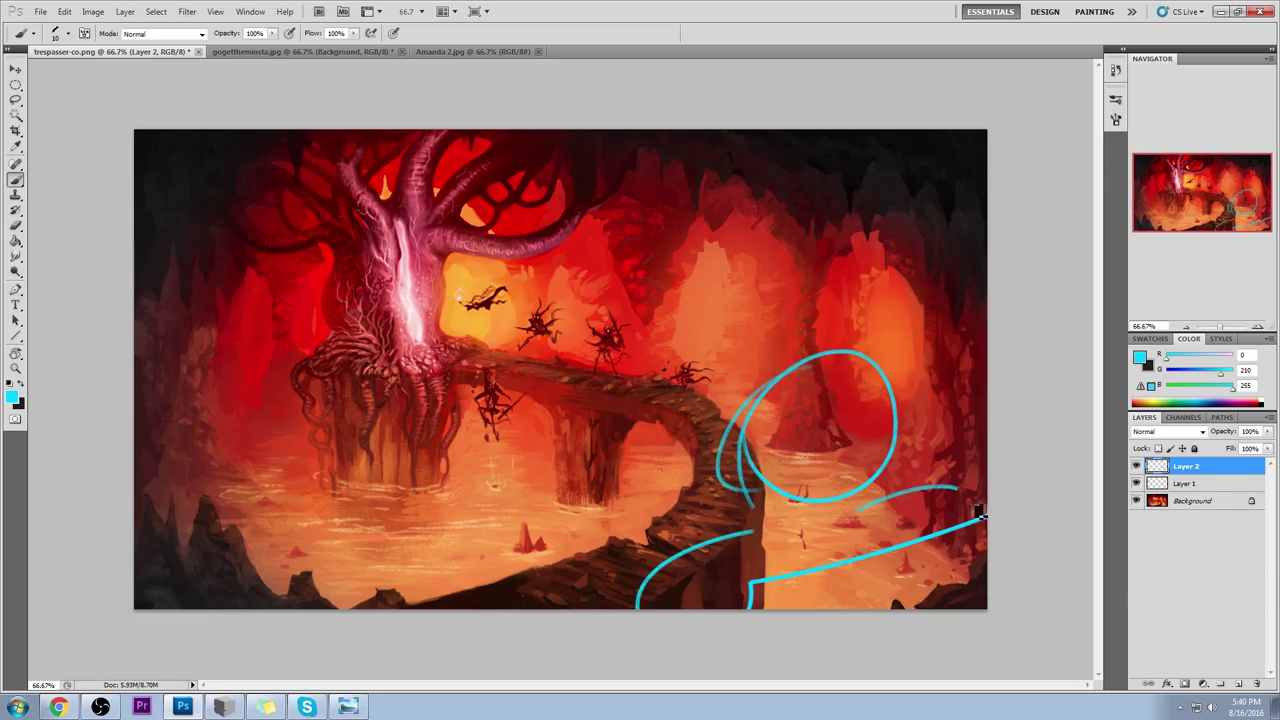
# Step: Extend the cyan figure with looping forms over the lower bridge and a round head over the bridge's bend
pyautogui.moveTo(645, 578); pyautogui.dragTo(598, 594)
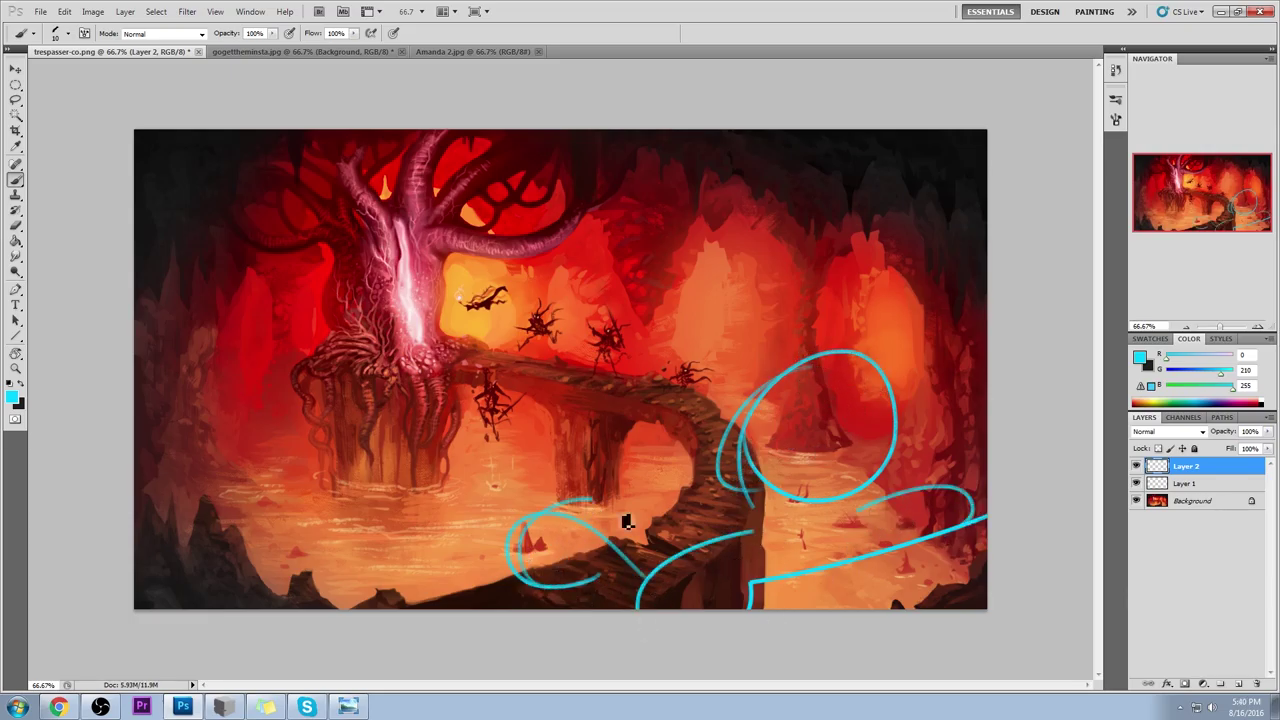
pyautogui.moveTo(627, 522)
pyautogui.mouseDown()
pyautogui.moveTo(605, 550)
pyautogui.moveTo(578, 552)
pyautogui.mouseUp()
pyautogui.moveTo(689, 417)
pyautogui.mouseDown()
pyautogui.moveTo(671, 477)
pyautogui.moveTo(680, 377)
pyautogui.moveTo(648, 405)
pyautogui.moveTo(755, 482)
pyautogui.moveTo(825, 495)
pyautogui.mouseUp()
pyautogui.moveTo(614, 465); pyautogui.dragTo(675, 475)
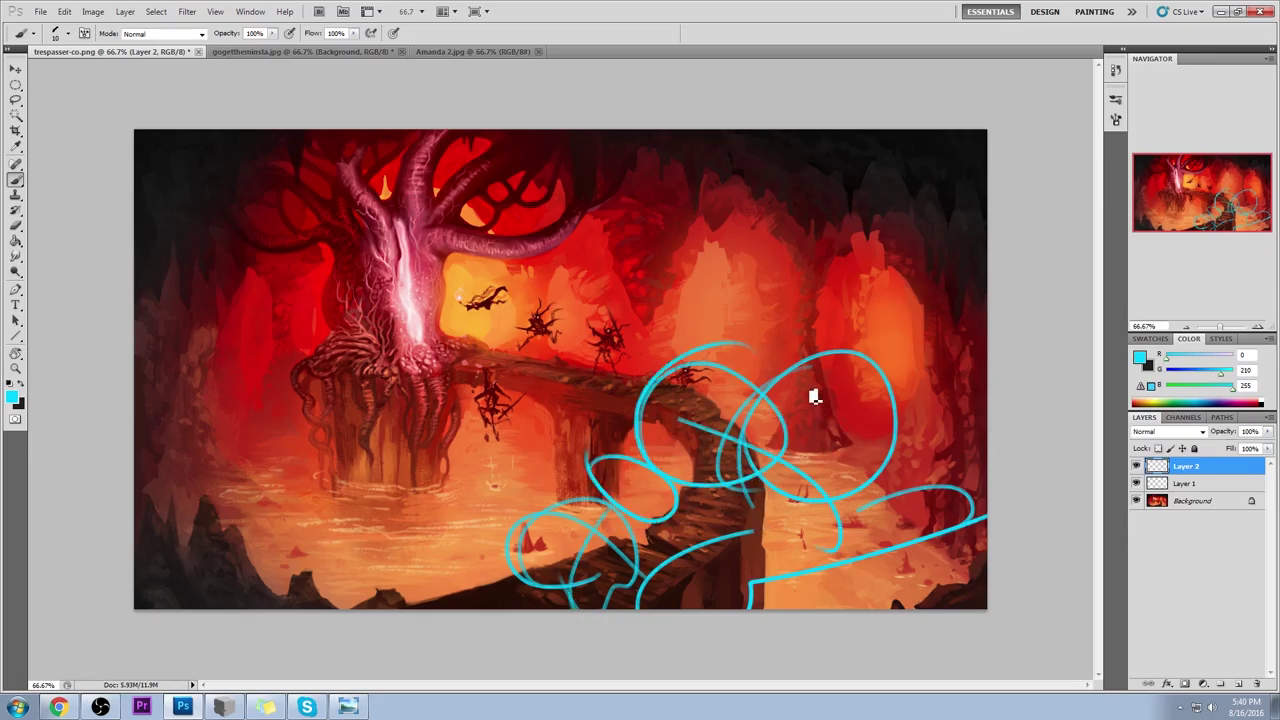
# Step: Erase the big cyan ellipse beside the head and redraw the figure's outer arm line over the water beyond the bridge
pyautogui.press('e')
pyautogui.moveTo(760, 353)
pyautogui.mouseDown()
pyautogui.moveTo(862, 383)
pyautogui.moveTo(867, 344)
pyautogui.moveTo(914, 383)
pyautogui.moveTo(845, 498)
pyautogui.moveTo(827, 453)
pyautogui.moveTo(974, 512)
pyautogui.mouseUp()
pyautogui.press('b')
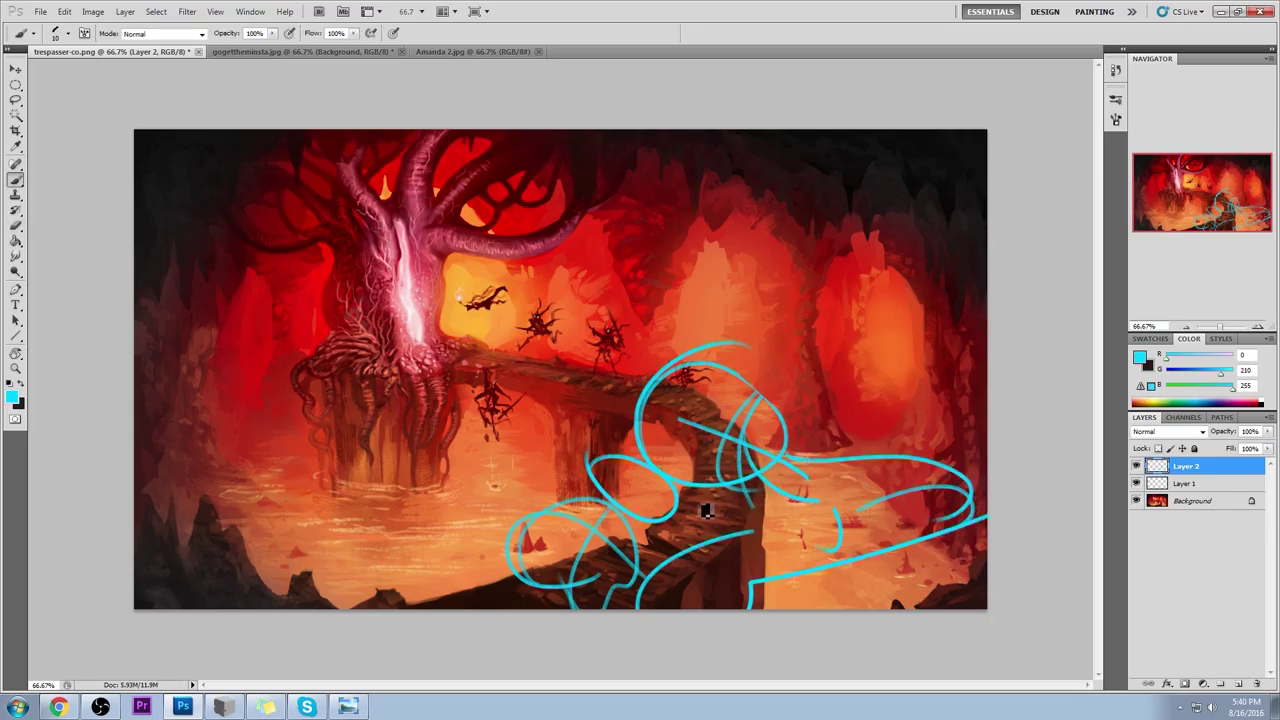
pyautogui.moveTo(712, 500); pyautogui.dragTo(645, 580)
pyautogui.hotkey('ctrl', 'z')
pyautogui.moveTo(814, 477); pyautogui.dragTo(968, 503)
# Step: Refine the cyan figure's chest and shoulder curves and add two pointed horns to its head
pyautogui.moveTo(738, 490); pyautogui.dragTo(612, 602)
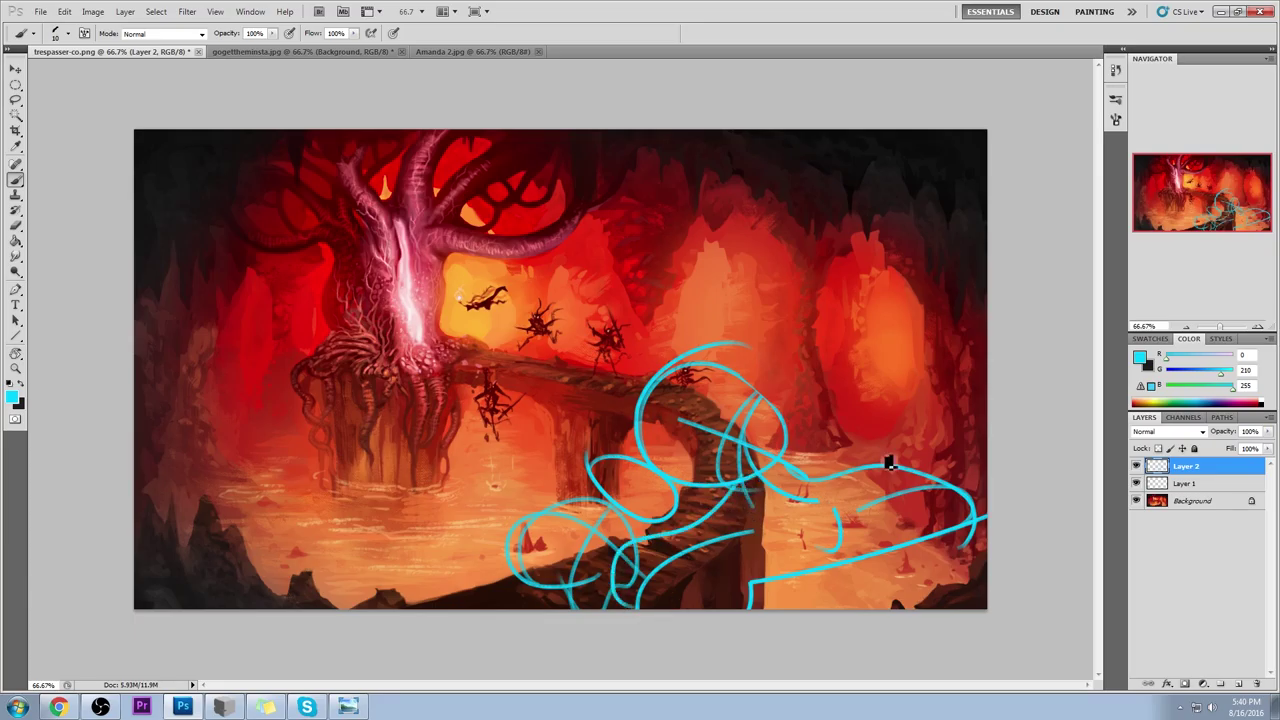
pyautogui.hotkey('ctrl', 'z')
pyautogui.moveTo(728, 488); pyautogui.dragTo(612, 602)
pyautogui.moveTo(843, 462)
pyautogui.mouseDown()
pyautogui.moveTo(860, 446)
pyautogui.moveTo(908, 484)
pyautogui.mouseUp()
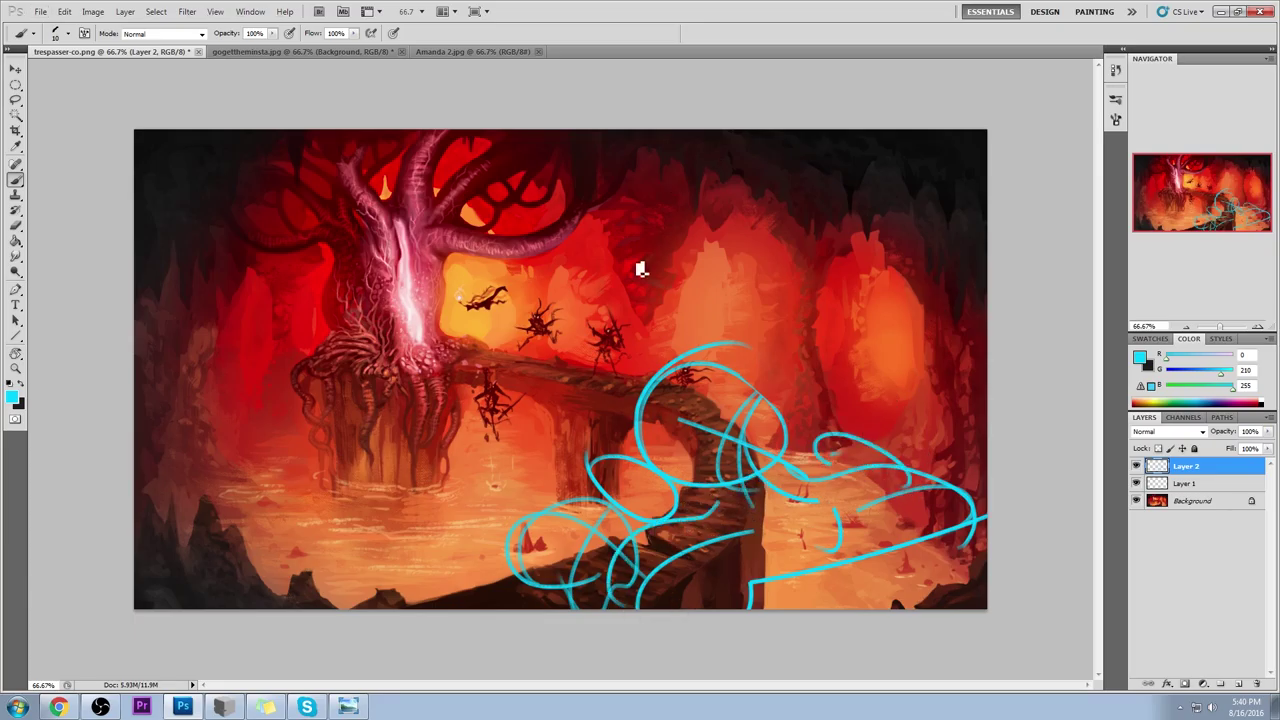
pyautogui.moveTo(762, 410); pyautogui.dragTo(703, 382)
pyautogui.moveTo(646, 460)
pyautogui.mouseDown()
pyautogui.moveTo(562, 352)
pyautogui.moveTo(678, 430)
pyautogui.mouseUp()
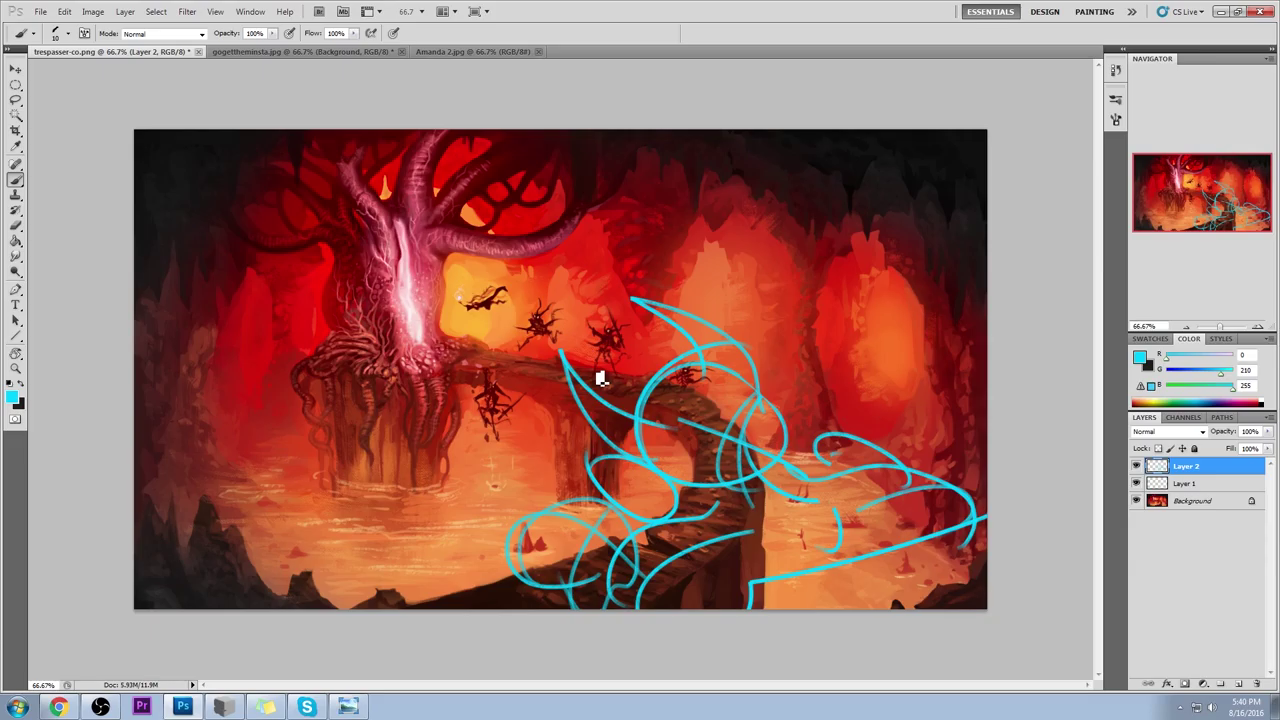
# Step: Delete the cyan sketch layer, and hide the grey Layer 3 in gogettheminsta.jpg
pyautogui.click(1256, 685)
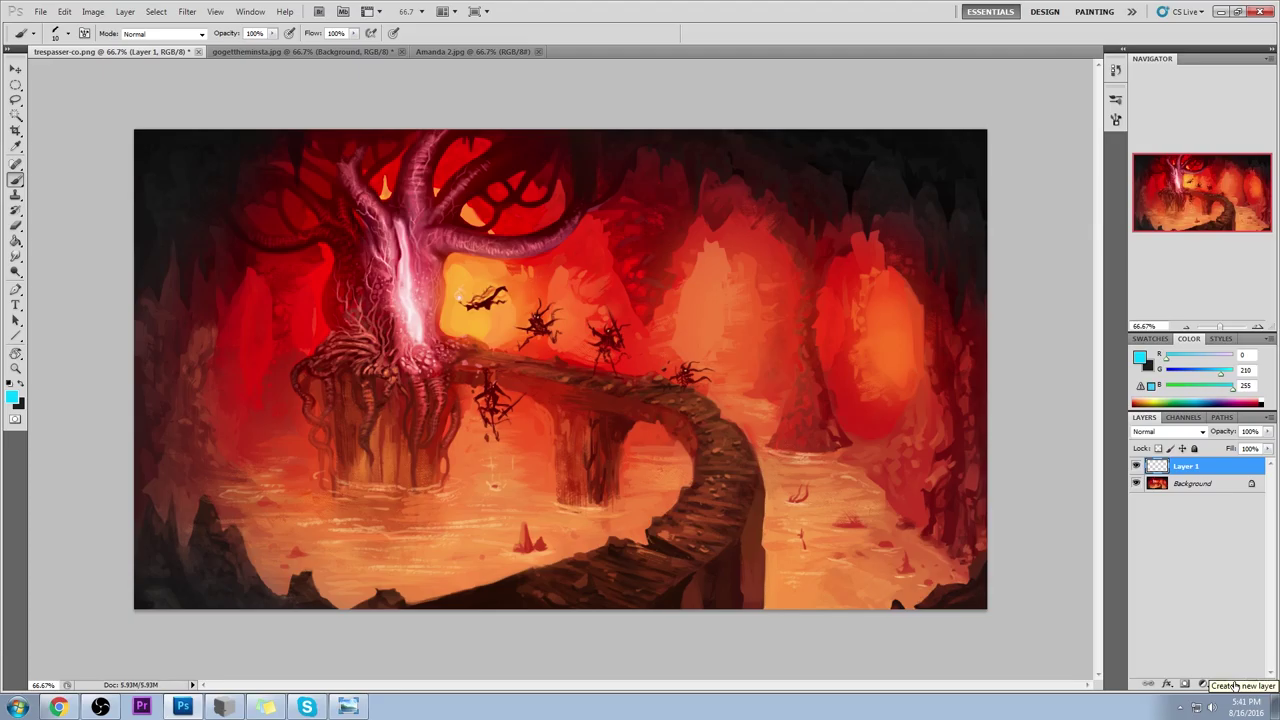
pyautogui.click(318, 51)
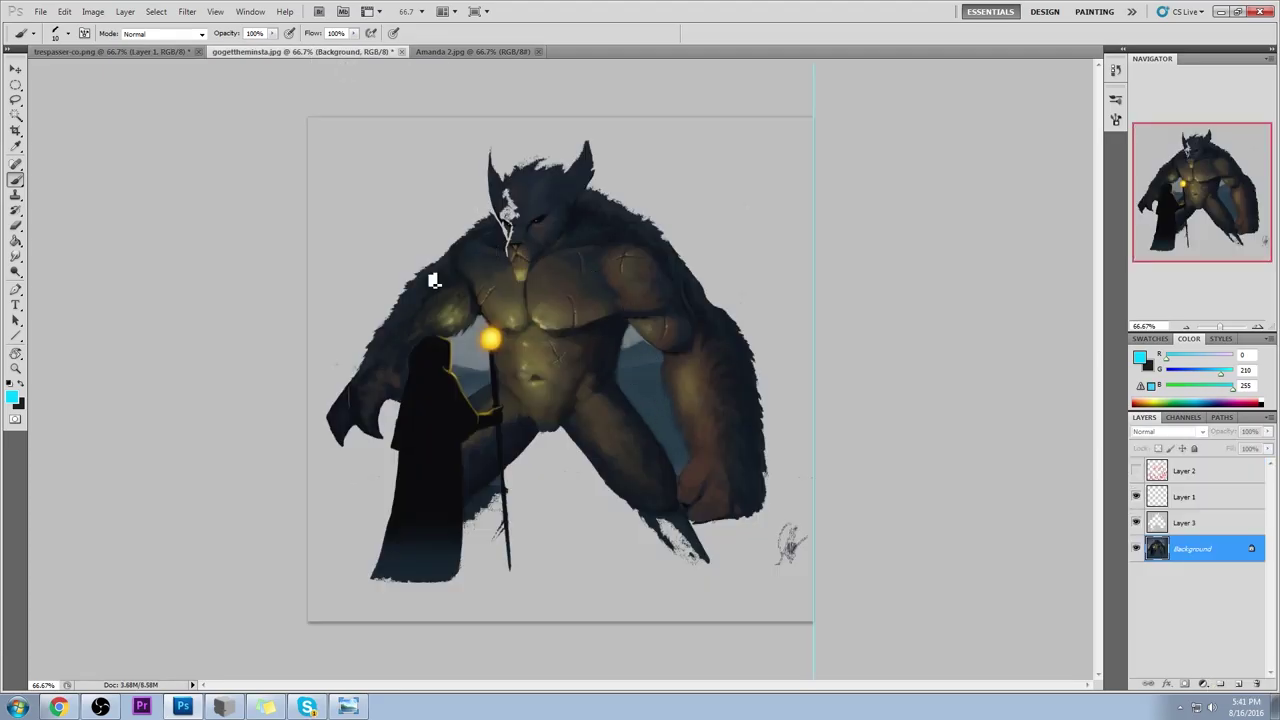
pyautogui.click(1136, 522)
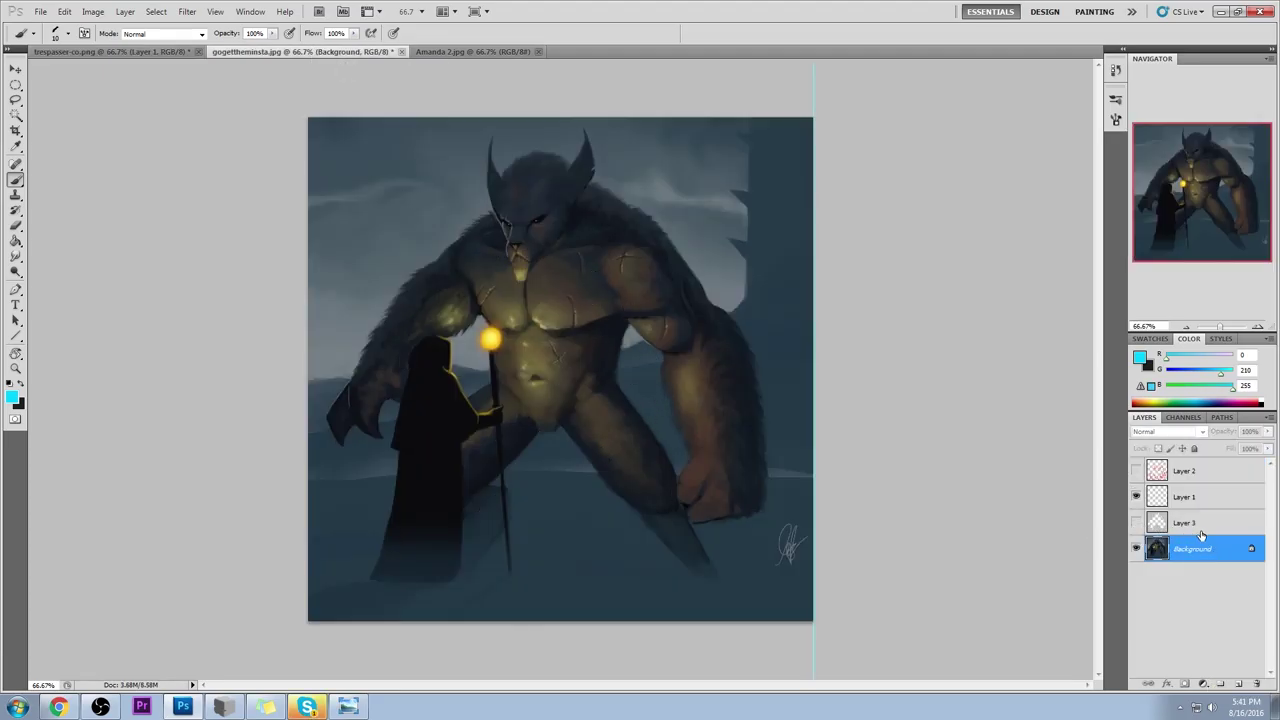
# Step: Delete Layer 3 and Layer 1 from gogettheminsta.jpg, and switch to trespasser-co.png
pyautogui.click(1203, 527)
pyautogui.click(1257, 685)
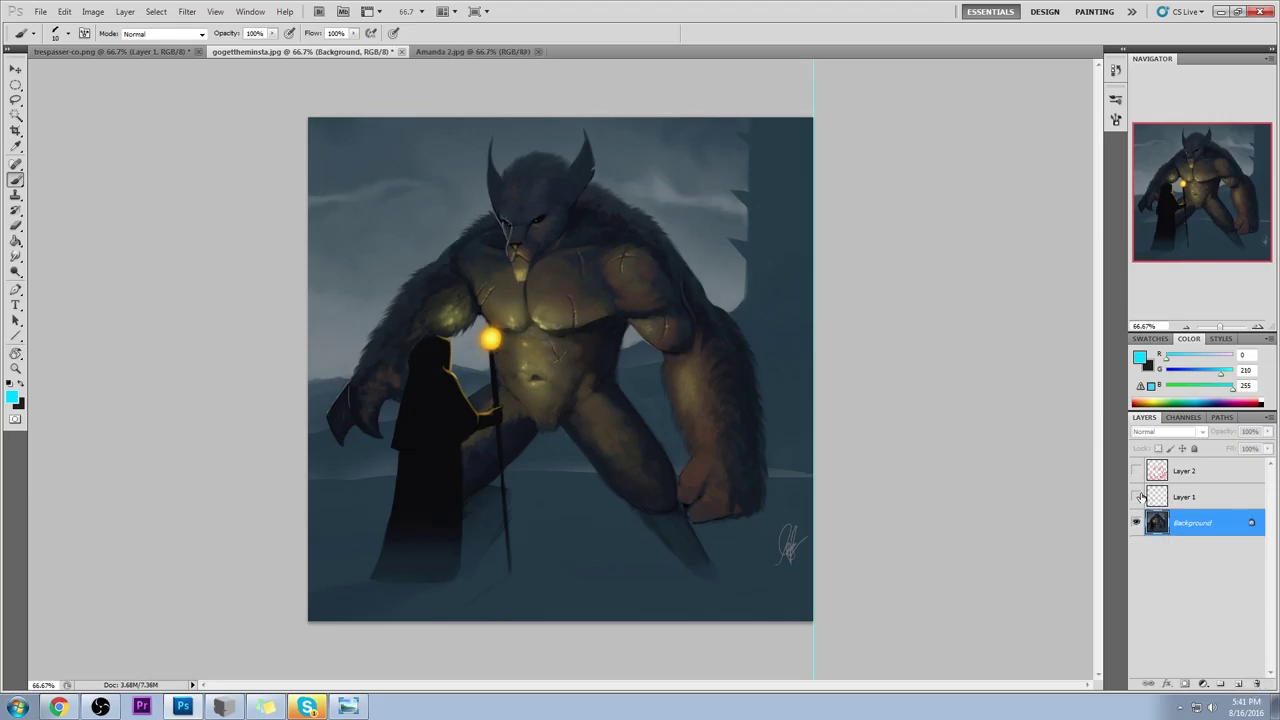
pyautogui.moveTo(1196, 511); pyautogui.dragTo(1256, 685)
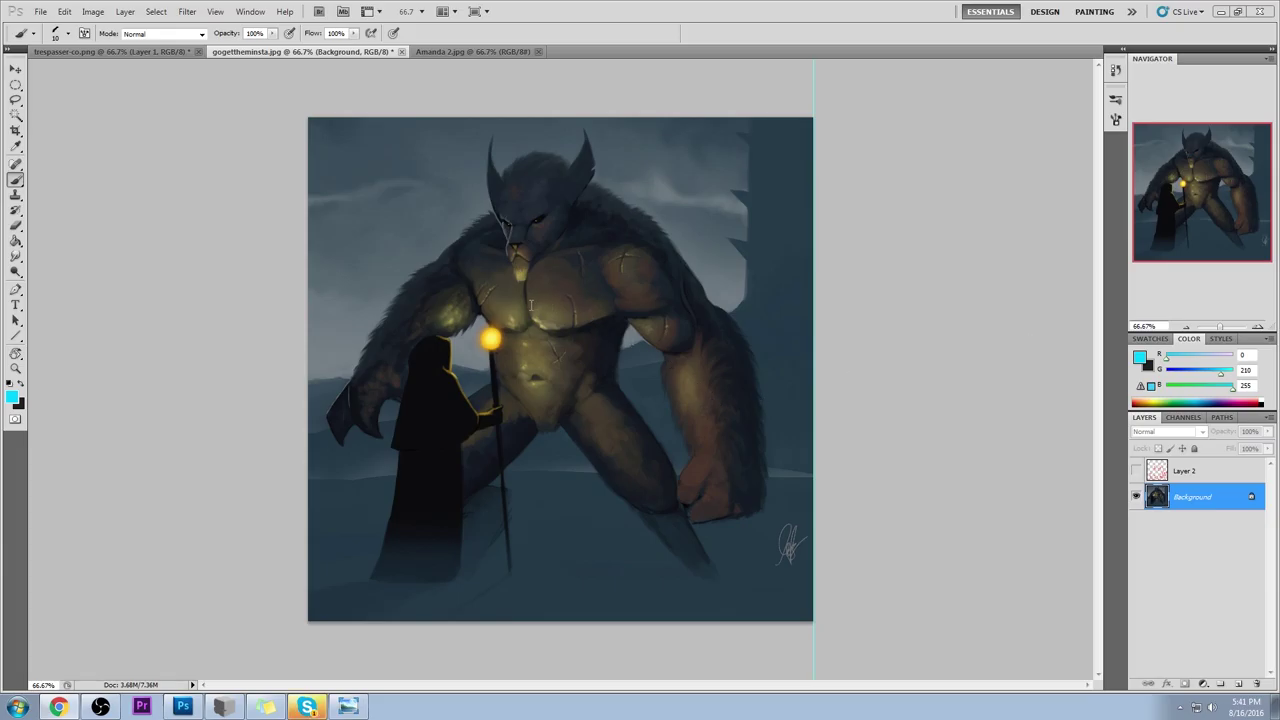
pyautogui.click(80, 52)
pyautogui.moveTo(404, 318); pyautogui.dragTo(422, 330)
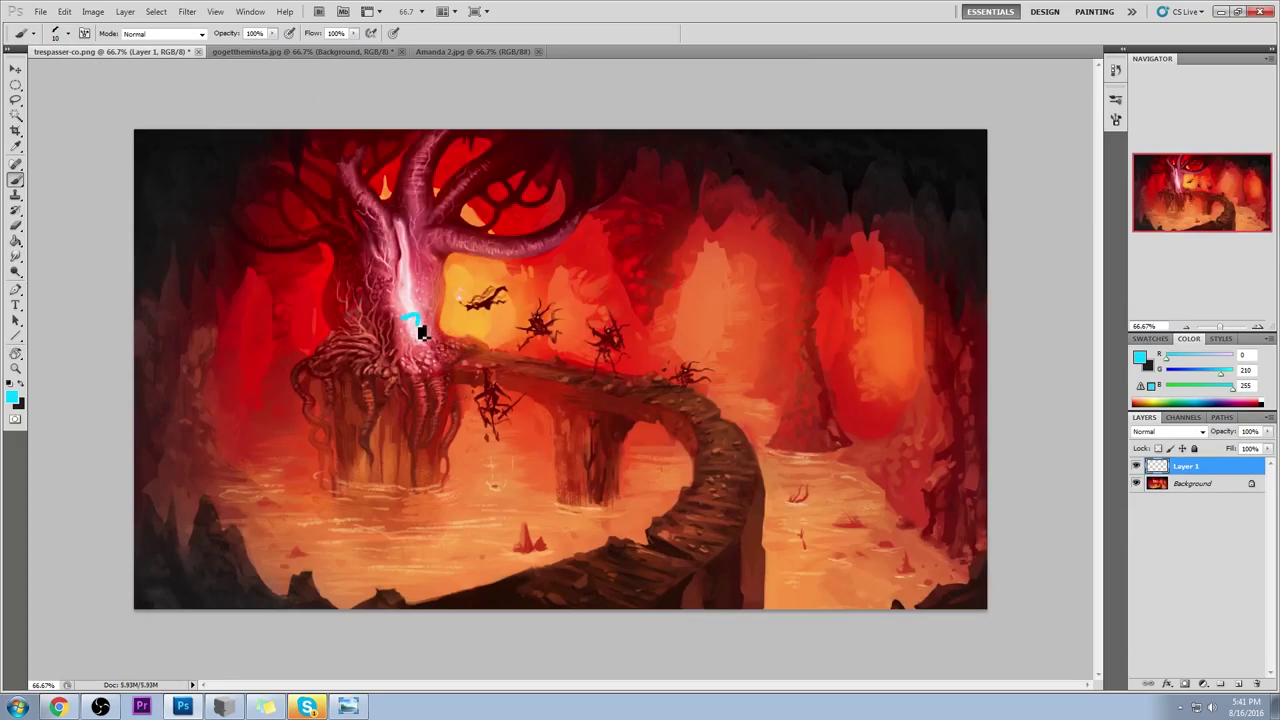
pyautogui.hotkey('ctrl', 'z')
pyautogui.moveTo(403, 325); pyautogui.dragTo(408, 334)
pyautogui.hotkey('ctrl', 'z')
pyautogui.moveTo(393, 333)
pyautogui.mouseDown()
pyautogui.moveTo(534, 290)
pyautogui.moveTo(578, 295)
pyautogui.mouseUp()
pyautogui.hotkey('ctrl', 'z')
# Step: Delete Layer 1 from trespasser-co.png and close the document without saving
pyautogui.click(1136, 467)
pyautogui.click(1256, 684)
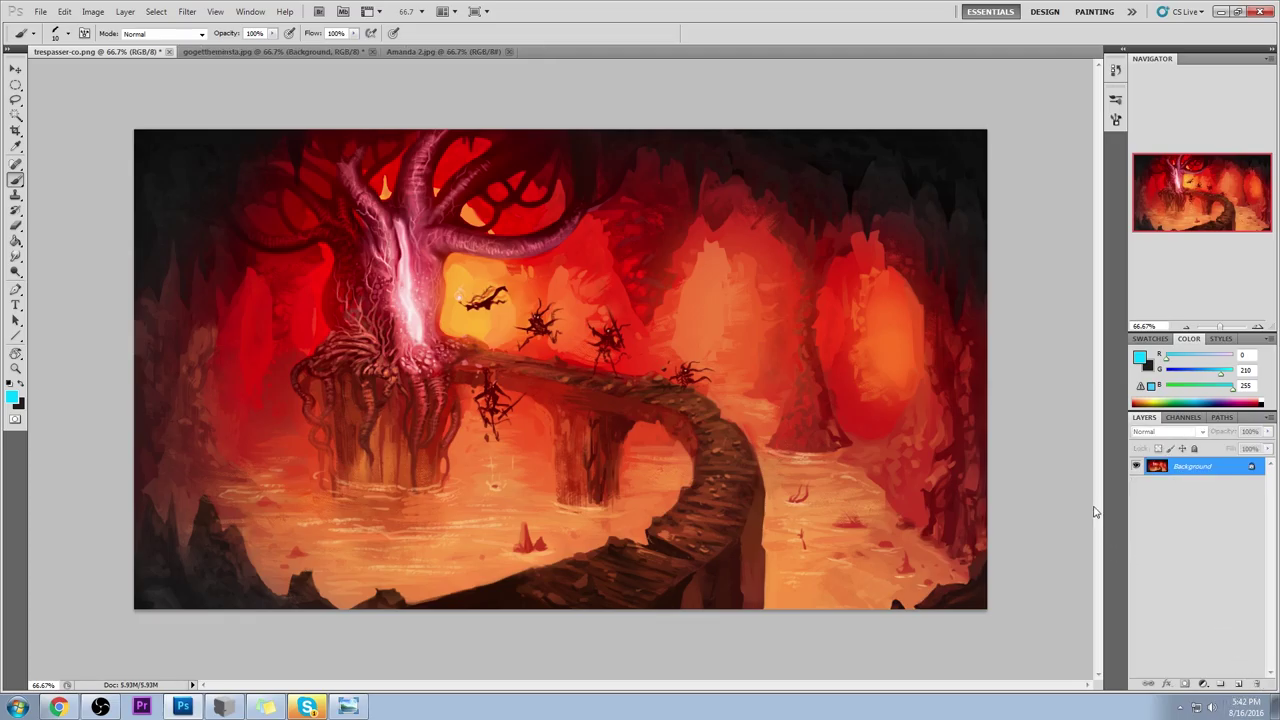
pyautogui.click(169, 51)
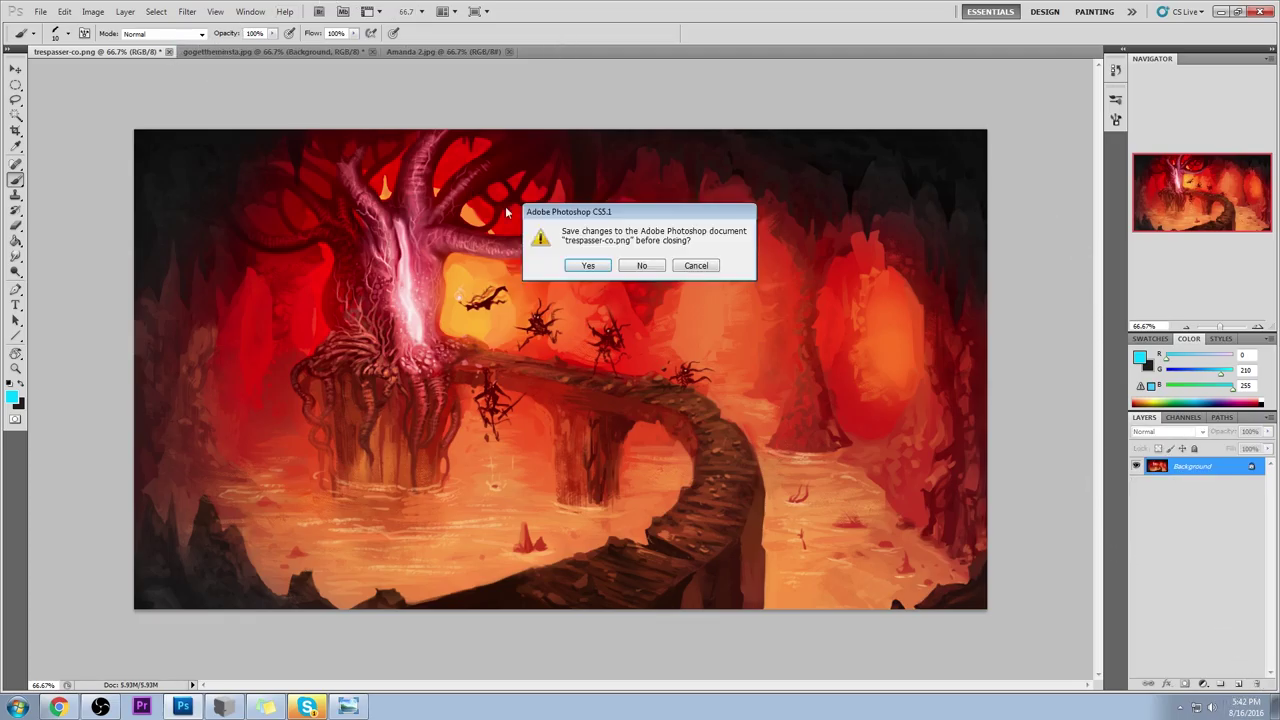
pyautogui.press('n')
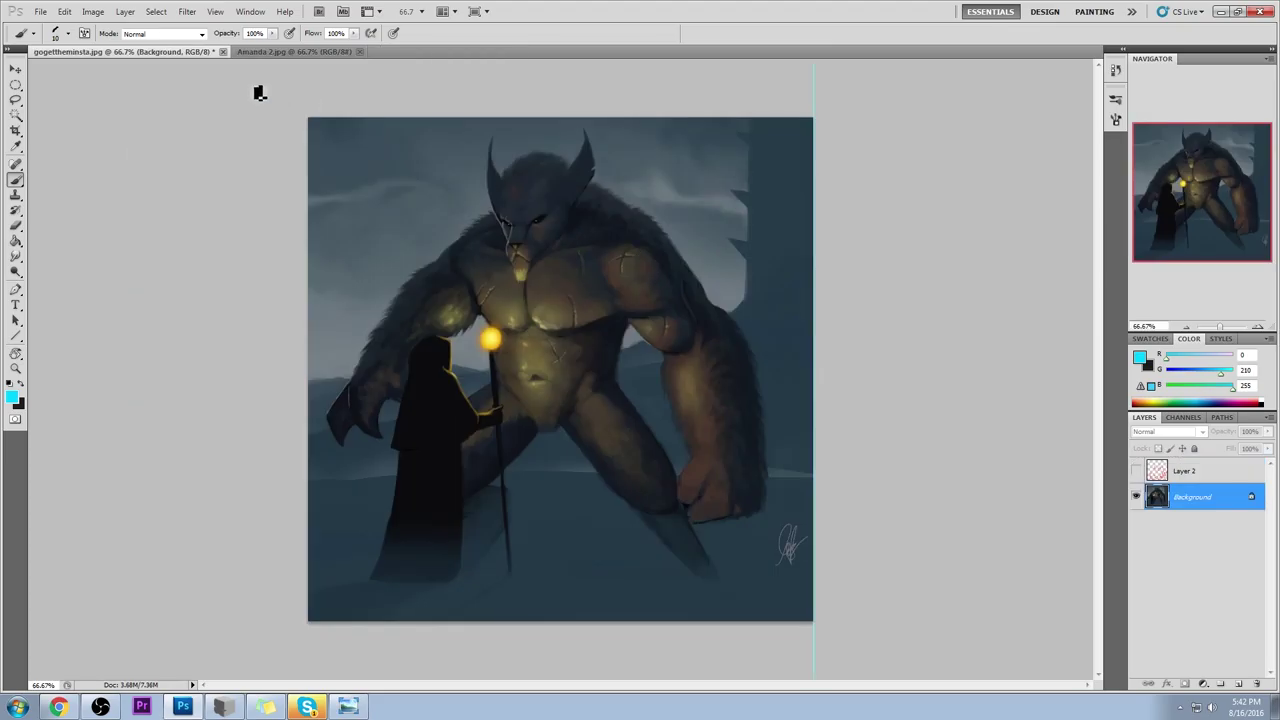
# Step: Close gogettheminsta.jpg without saving its changes, leaving the Amanda 2.jpg portrait open
pyautogui.click(223, 51)
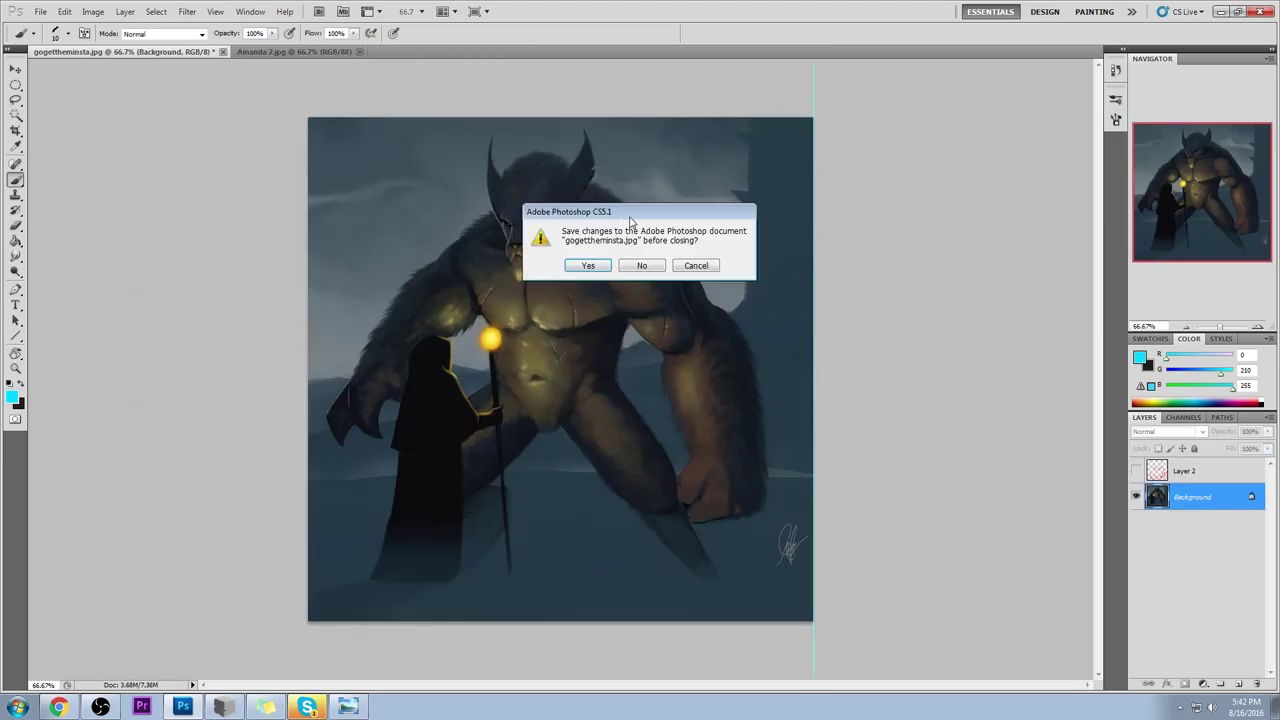
pyautogui.moveTo(630, 211); pyautogui.dragTo(933, 191)
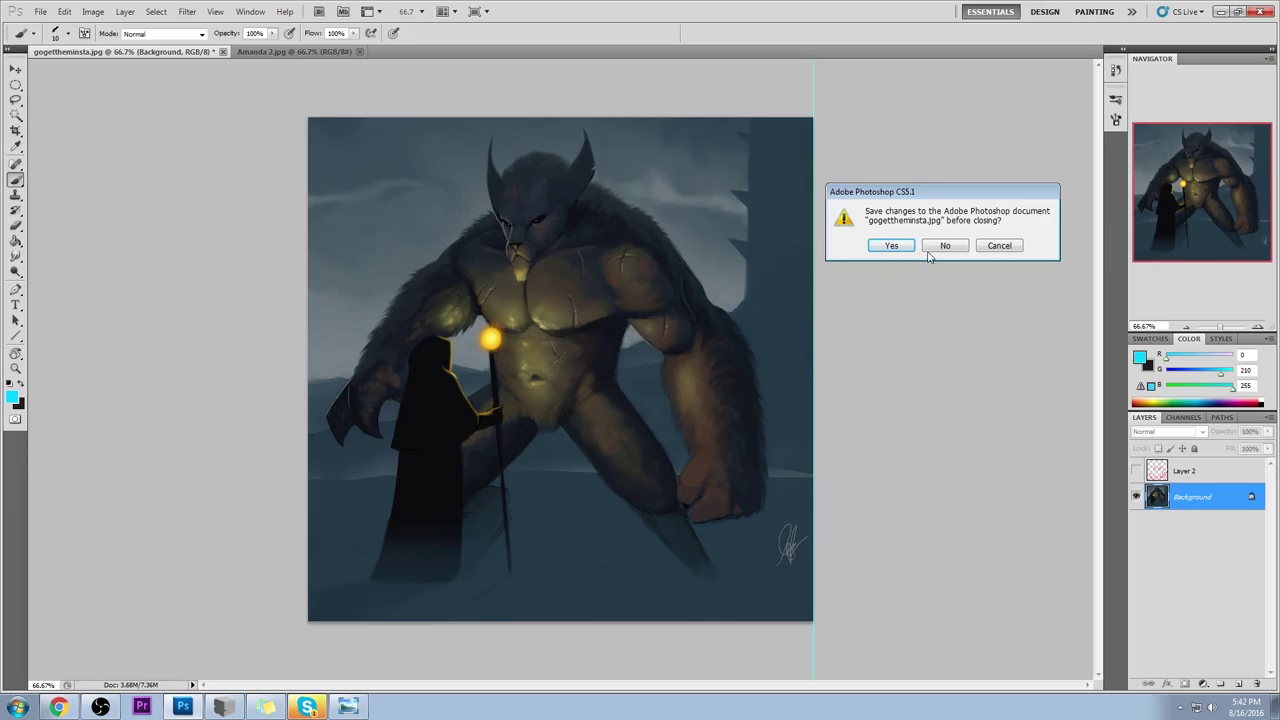
pyautogui.click(999, 250)
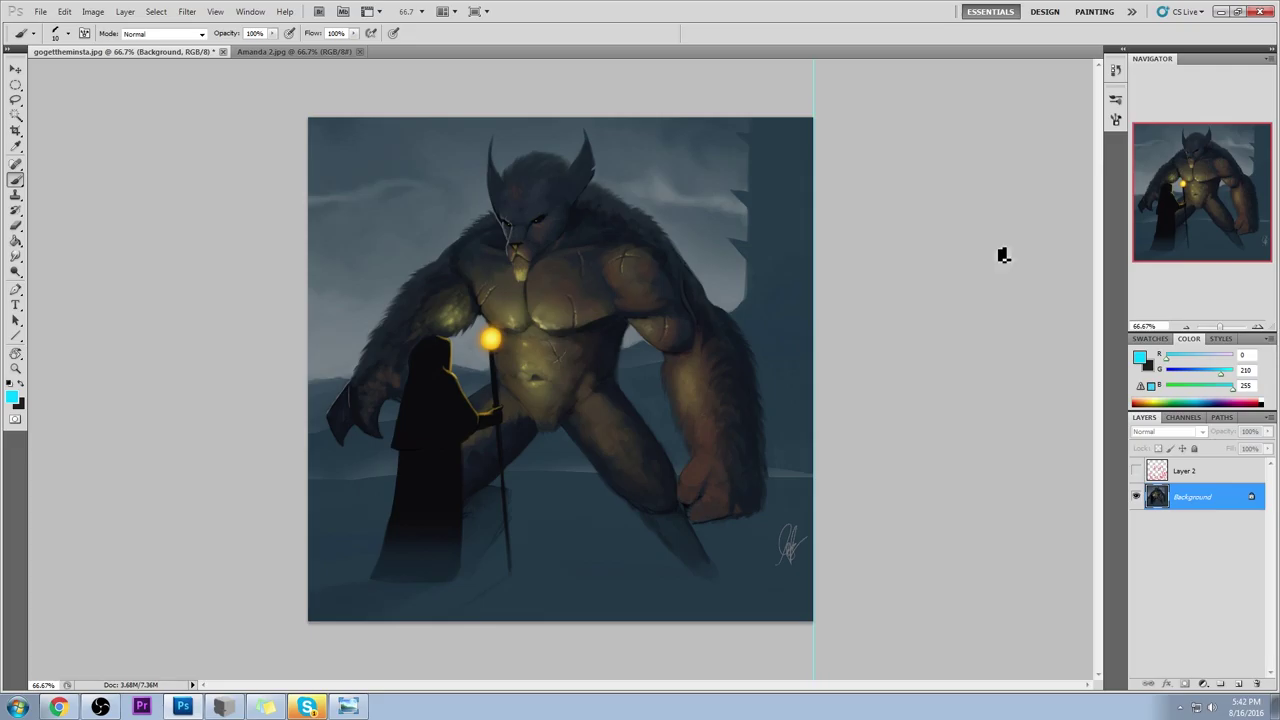
pyautogui.click(222, 51)
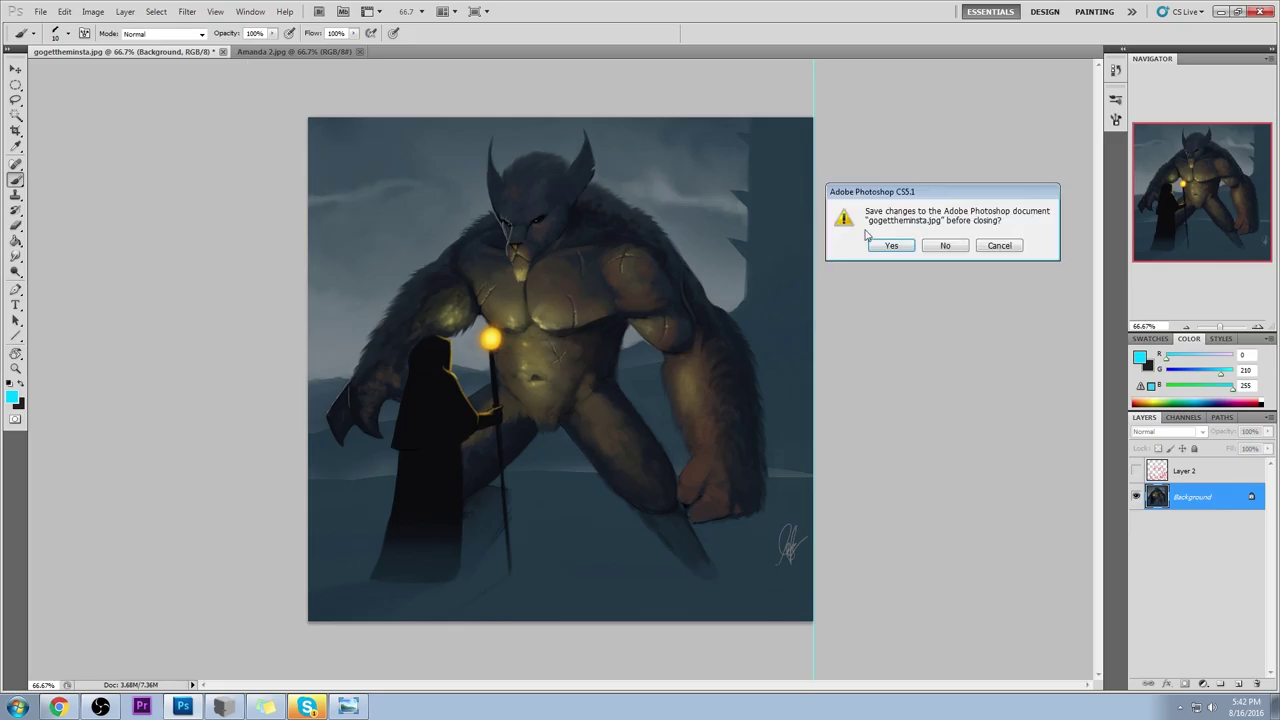
pyautogui.click(945, 246)
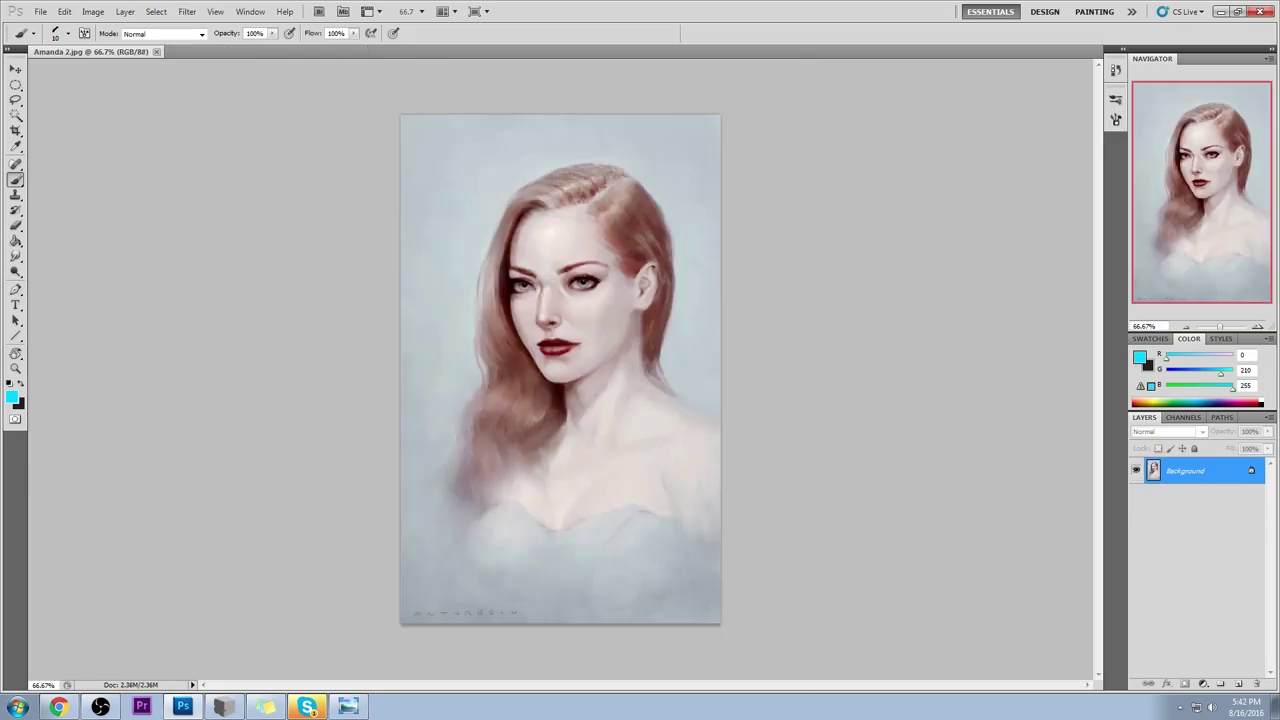
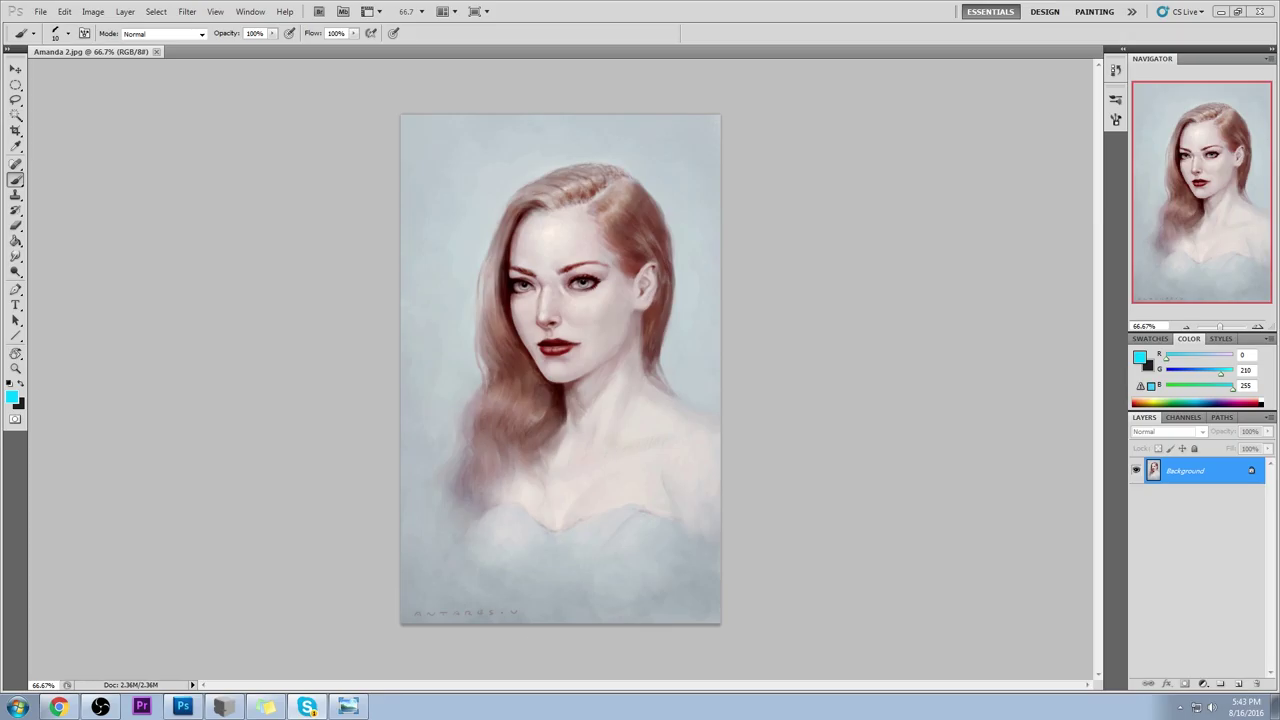
# Step: Switch to PortraitStudio, raise the female model's Cheek Fat close to its maximum and frame the head up close
pyautogui.click(222, 706)
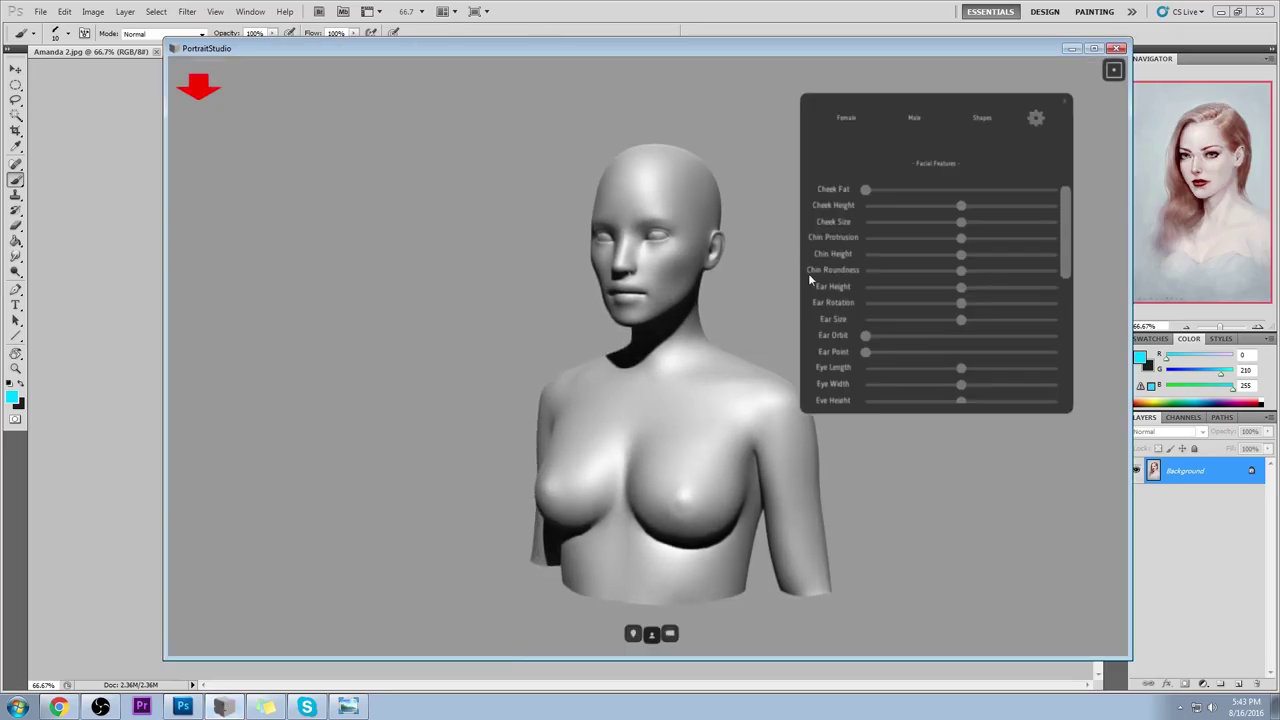
pyautogui.moveTo(865, 191); pyautogui.dragTo(1030, 194)
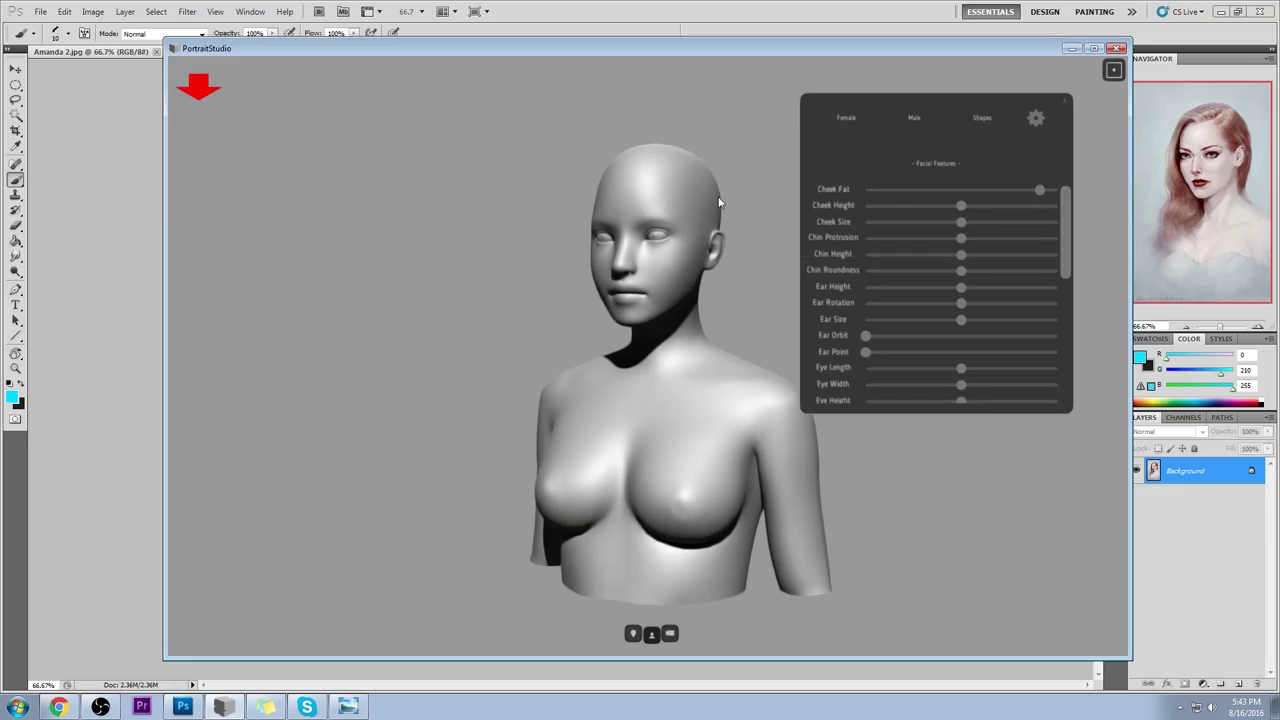
pyautogui.moveTo(703, 240)
pyautogui.mouseDown()
pyautogui.moveTo(684, 266)
pyautogui.moveTo(704, 250)
pyautogui.mouseUp()
pyautogui.scroll(4, 703, 245)
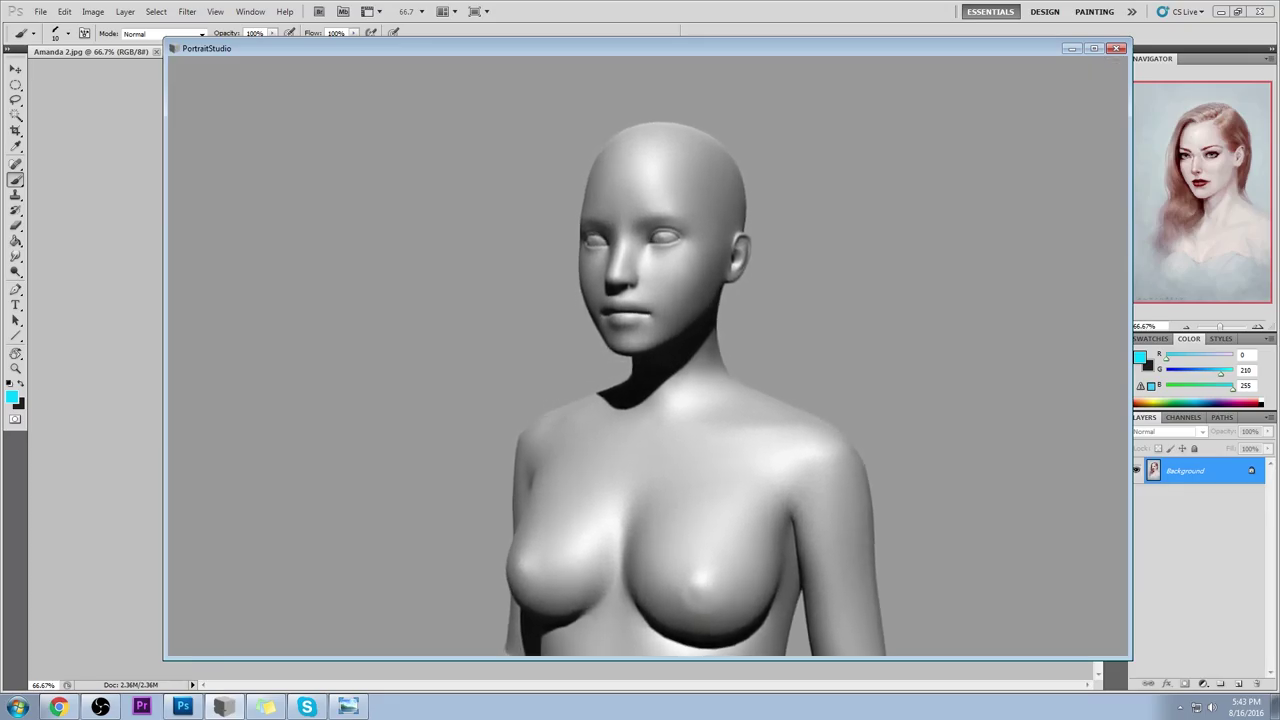
pyautogui.press('super')
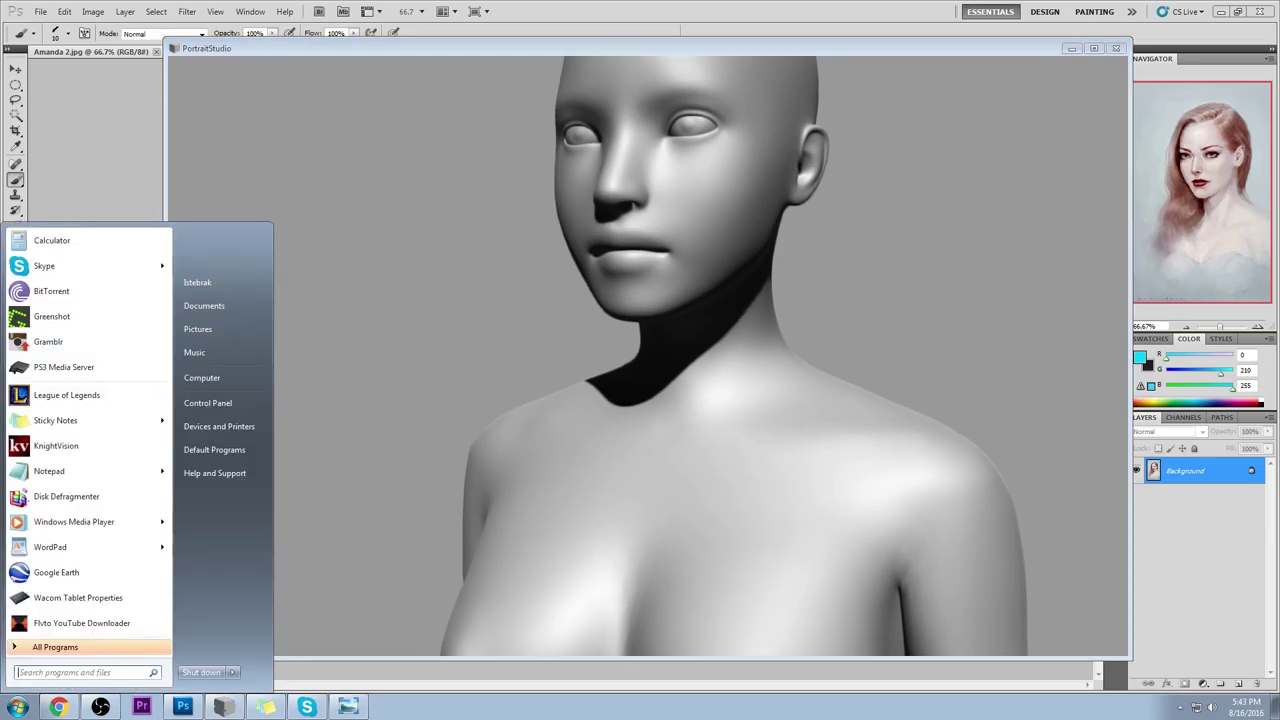
pyautogui.write('z')
pyautogui.moveTo(703, 245); pyautogui.dragTo(631, 294)
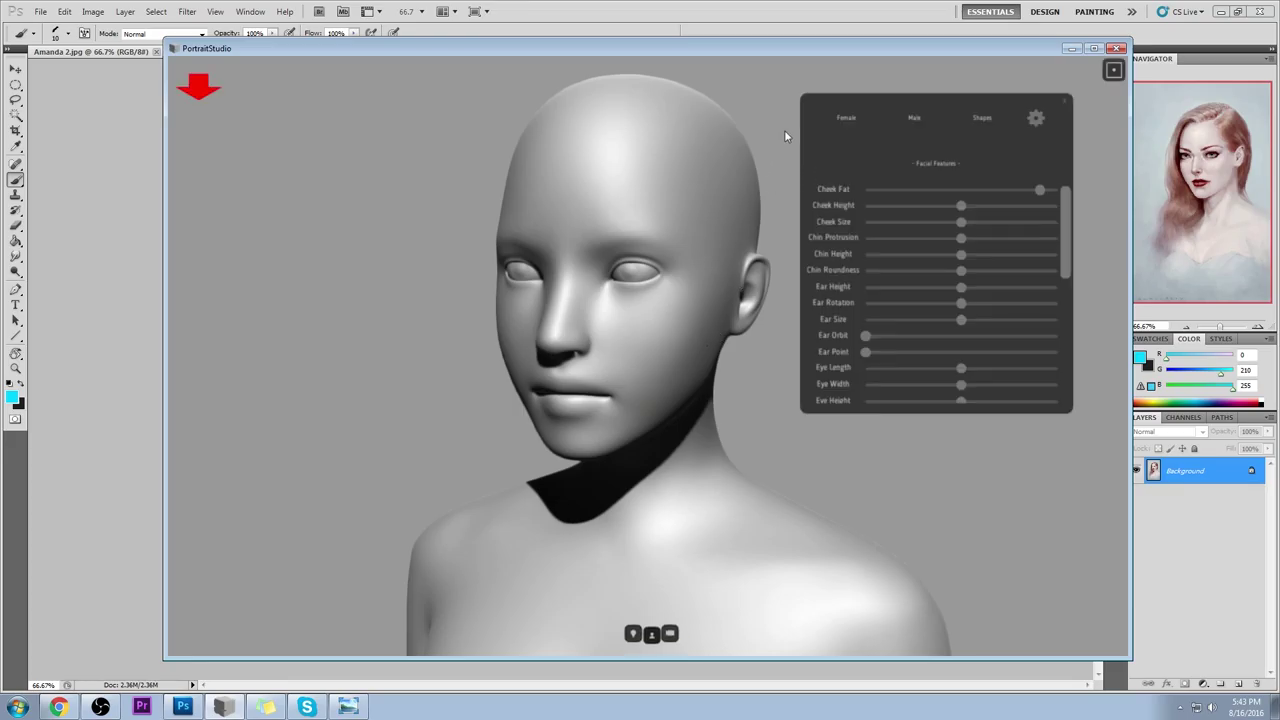
# Step: Move the facial features panel clear of the head, and take Cheek Fat to its maximum and back down to its minimum
pyautogui.moveTo(861, 101); pyautogui.dragTo(913, 95)
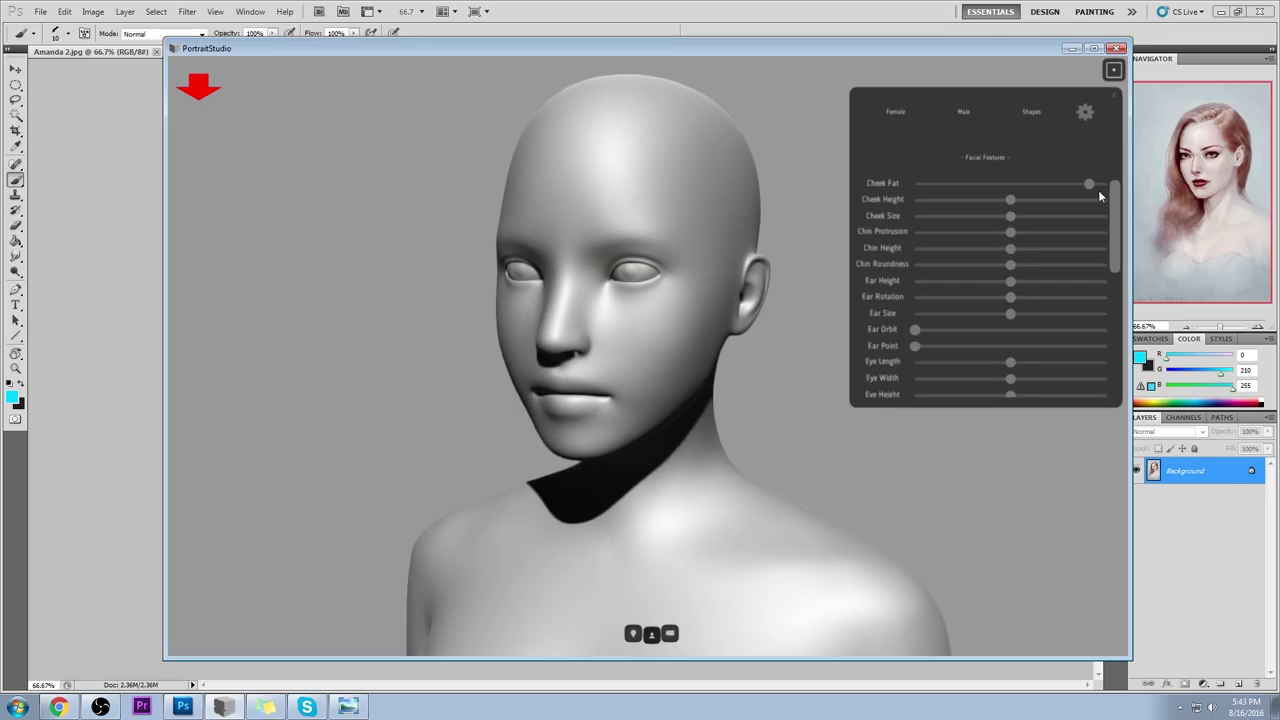
pyautogui.moveTo(1090, 186); pyautogui.dragTo(1109, 189)
pyautogui.moveTo(1107, 186); pyautogui.dragTo(906, 190)
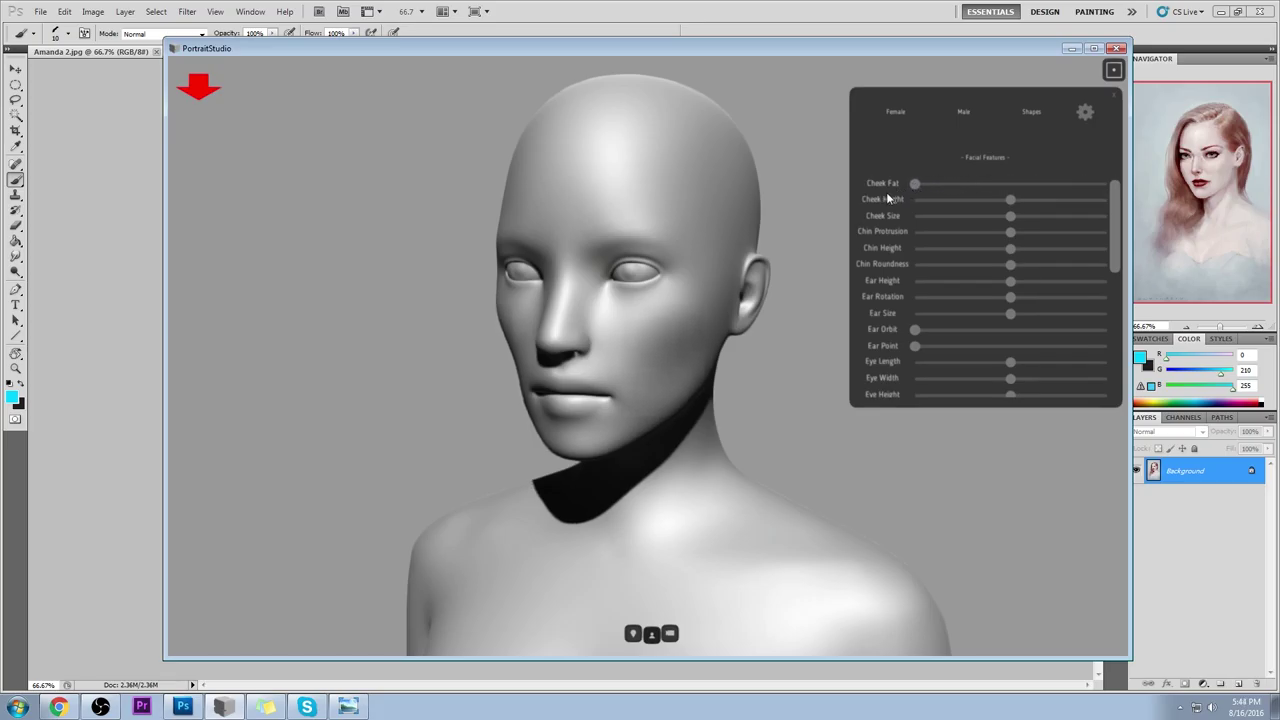
# Step: Show the lighting controls and shift the main light's angle so it falls more steeply onto the head, keeping Cheek Fat at minimum
pyautogui.click(632, 634)
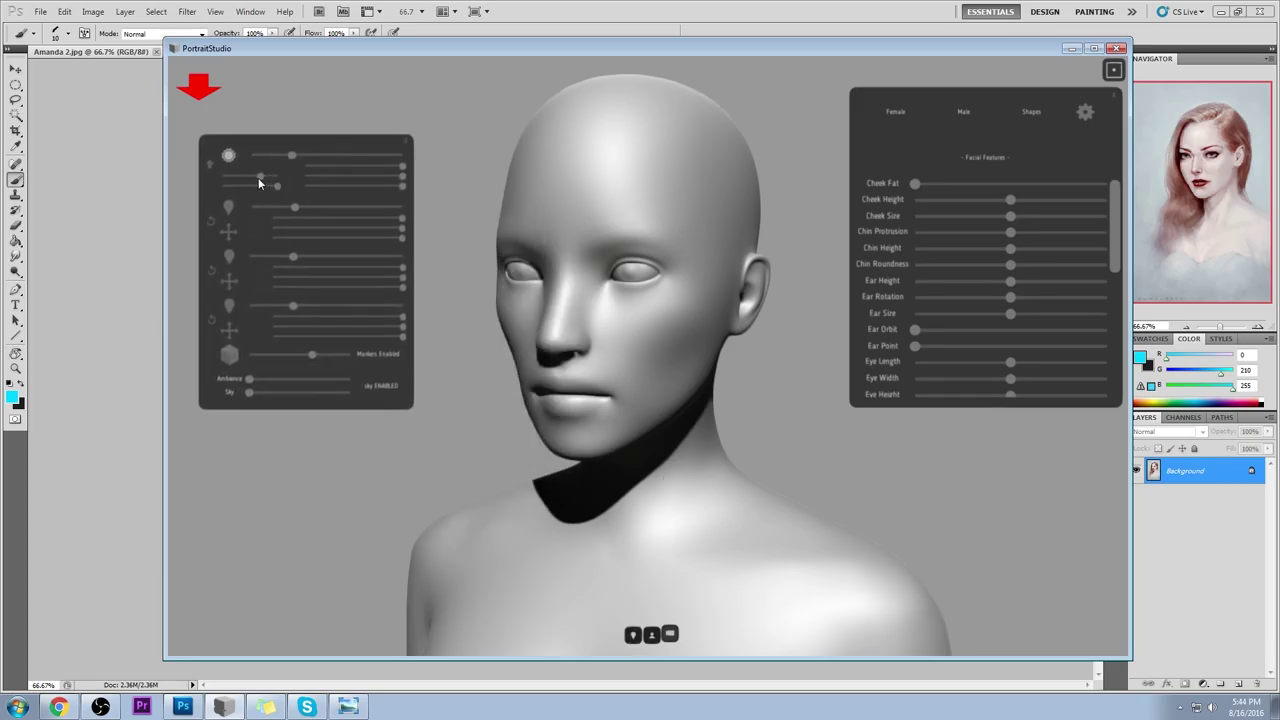
pyautogui.moveTo(258, 177); pyautogui.dragTo(267, 177)
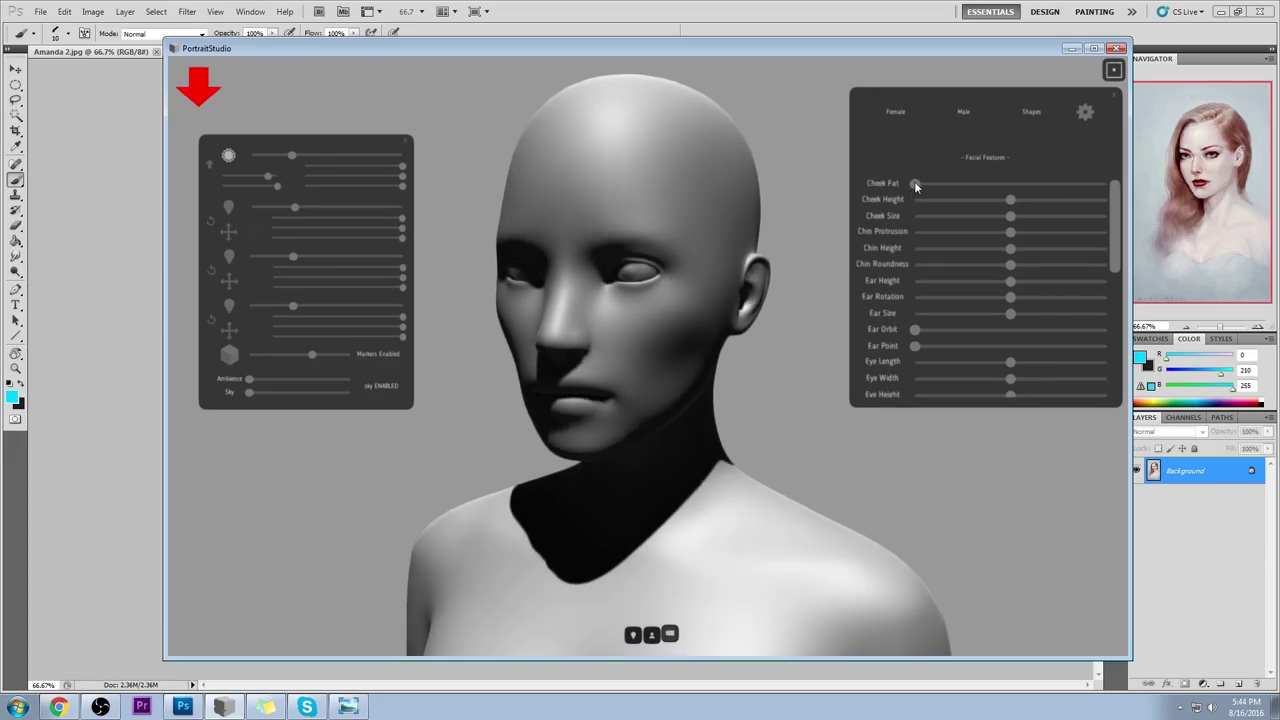
pyautogui.moveTo(914, 183)
pyautogui.mouseDown()
pyautogui.moveTo(1136, 203)
pyautogui.moveTo(918, 206)
pyautogui.mouseUp()
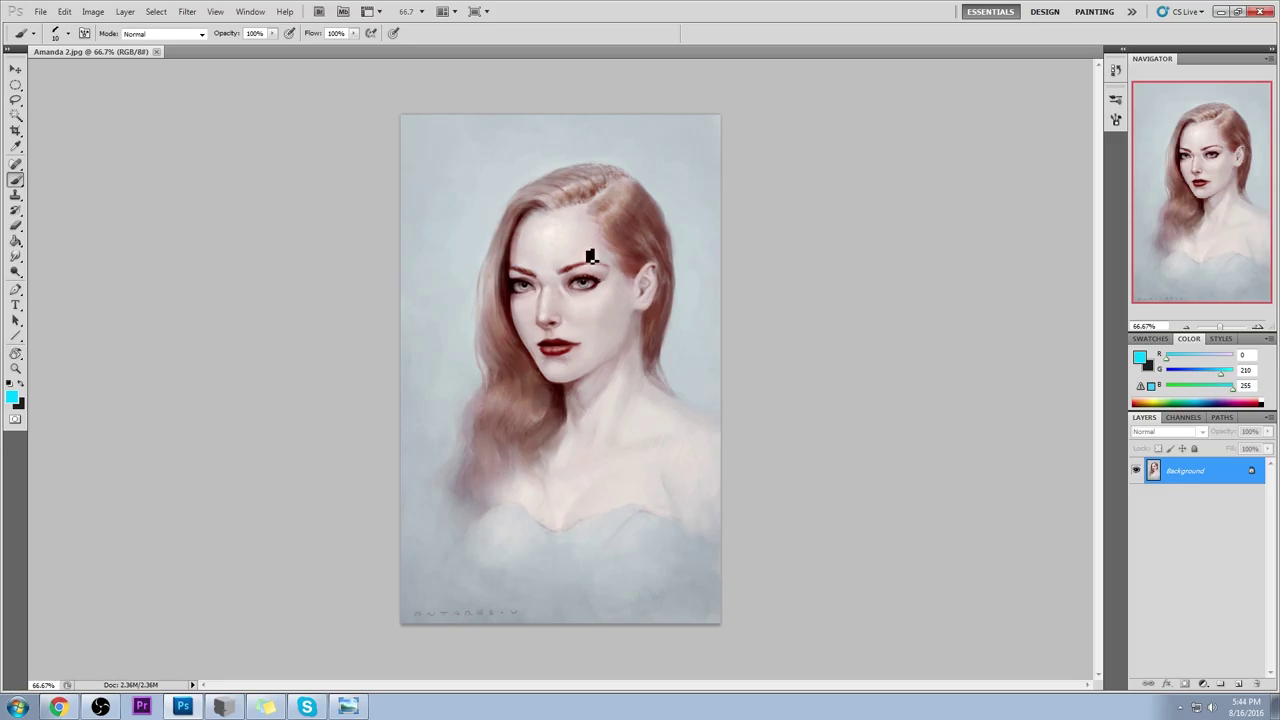
pyautogui.moveTo(606, 310)
pyautogui.mouseDown()
pyautogui.moveTo(593, 312)
pyautogui.moveTo(620, 320)
pyautogui.moveTo(598, 314)
pyautogui.mouseUp()
pyautogui.hotkey('ctrl', 'z')
pyautogui.moveTo(514, 322); pyautogui.dragTo(540, 347)
pyautogui.hotkey('ctrl', 'z')
pyautogui.press('z')
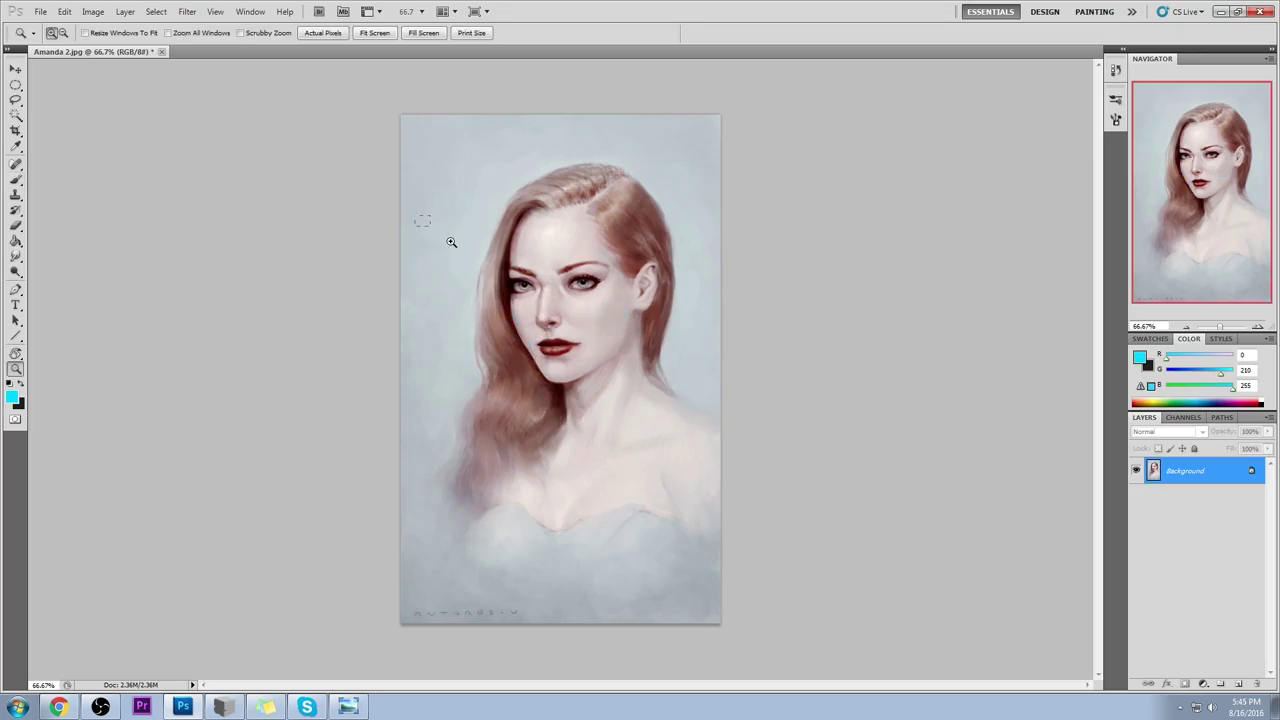
pyautogui.moveTo(449, 240)
pyautogui.mouseDown()
pyautogui.moveTo(689, 429)
pyautogui.moveTo(771, 416)
pyautogui.mouseUp()
pyautogui.press('b')
pyautogui.moveTo(749, 298)
pyautogui.mouseDown()
pyautogui.moveTo(731, 342)
pyautogui.moveTo(657, 371)
pyautogui.mouseUp()
pyautogui.hotkey('ctrl', 'z')
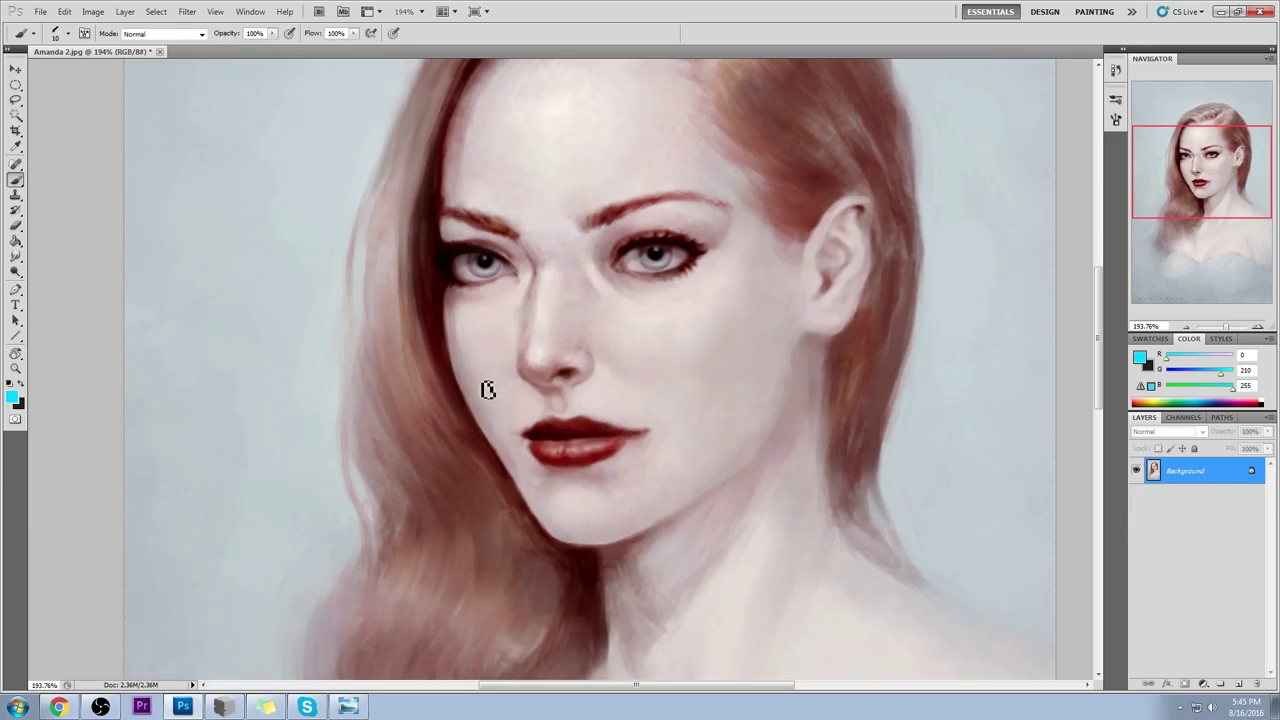
# Step: Open Amanda 2.jpg in Liquify, reduce the warp brush to size 102 and nudge the contour of the far cheek
pyautogui.click(187, 11)
pyautogui.click(229, 92)
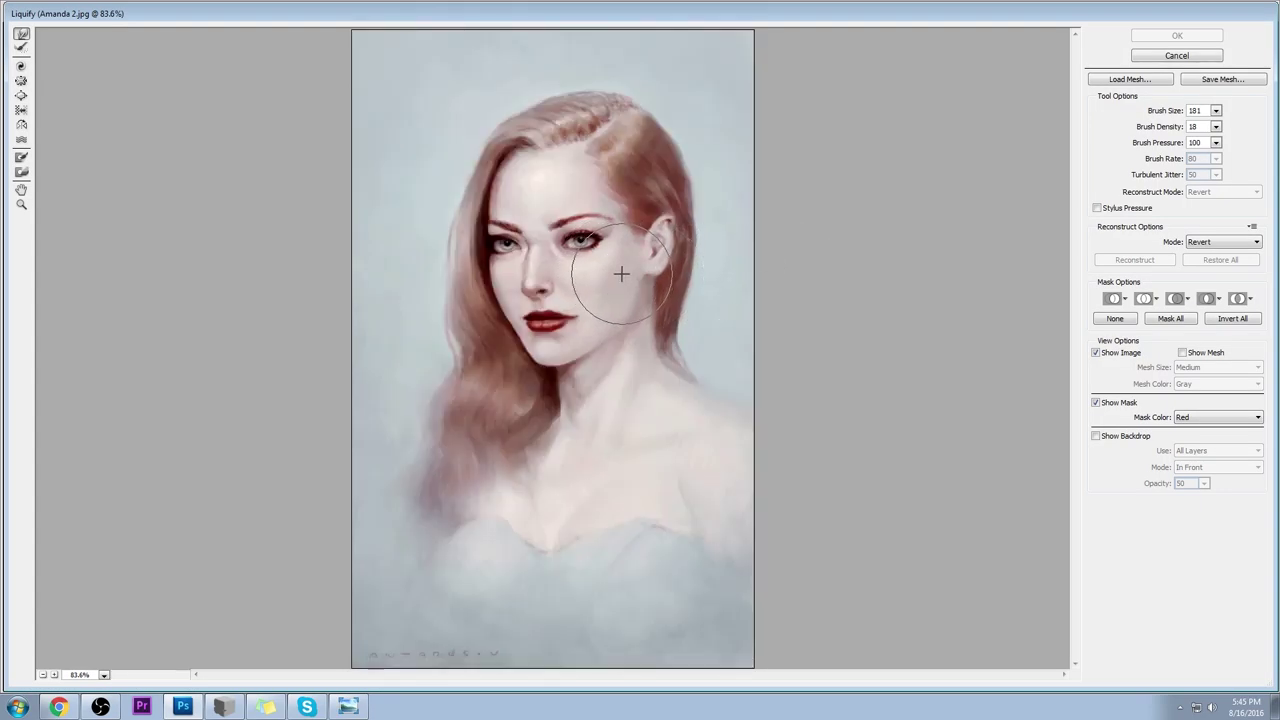
pyautogui.click(1215, 110)
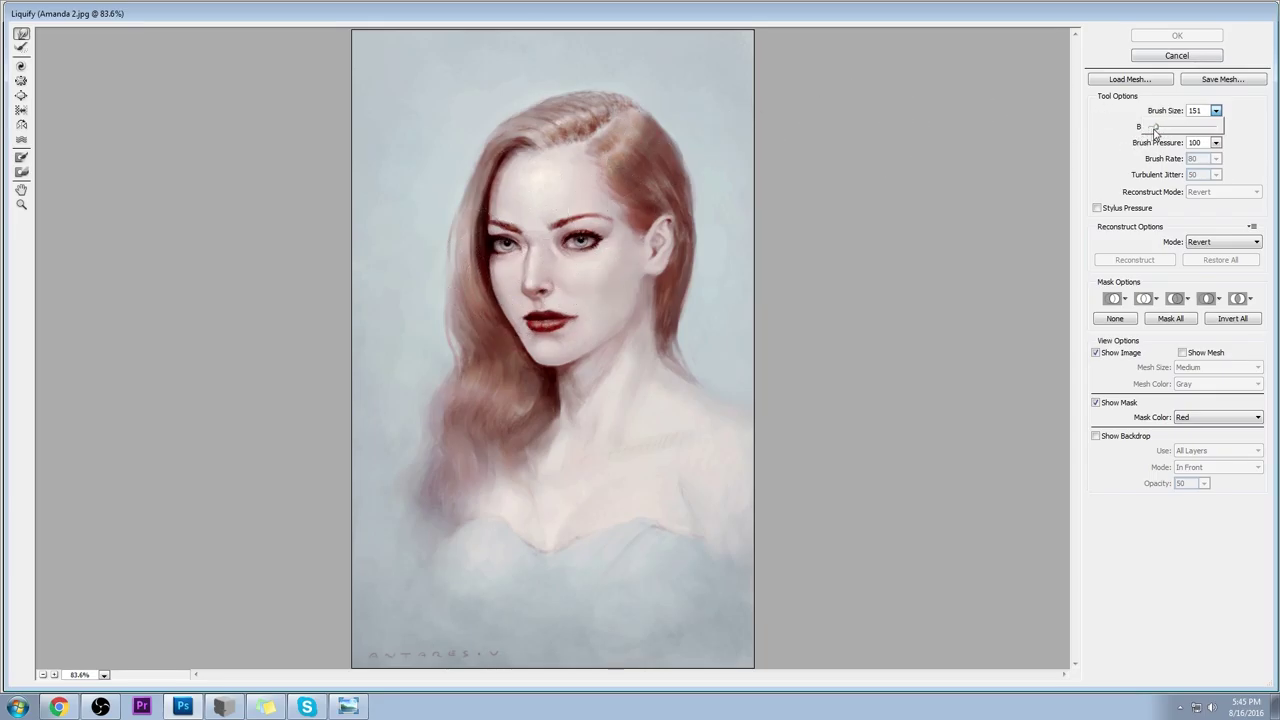
pyautogui.moveTo(1156, 130); pyautogui.dragTo(1152, 128)
pyautogui.press(']')
pyautogui.press(']')
pyautogui.click(488, 303)
pyautogui.moveTo(488, 303); pyautogui.dragTo(495, 315)
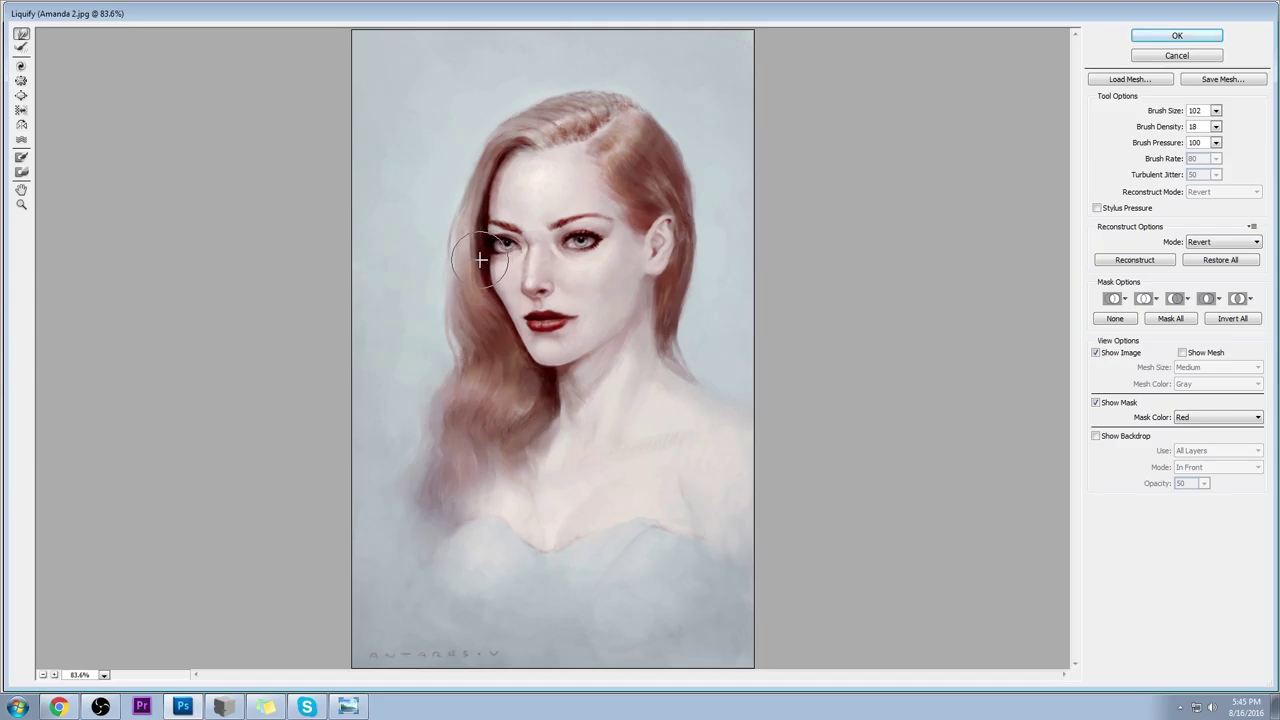
# Step: Reduce the Liquify warp brush to size 40, push the lower lip fuller and extend the far corner of the mouth
pyautogui.press('[')
pyautogui.press(']')
pyautogui.press(']')
pyautogui.press('z')
pyautogui.moveTo(483, 241); pyautogui.dragTo(580, 334)
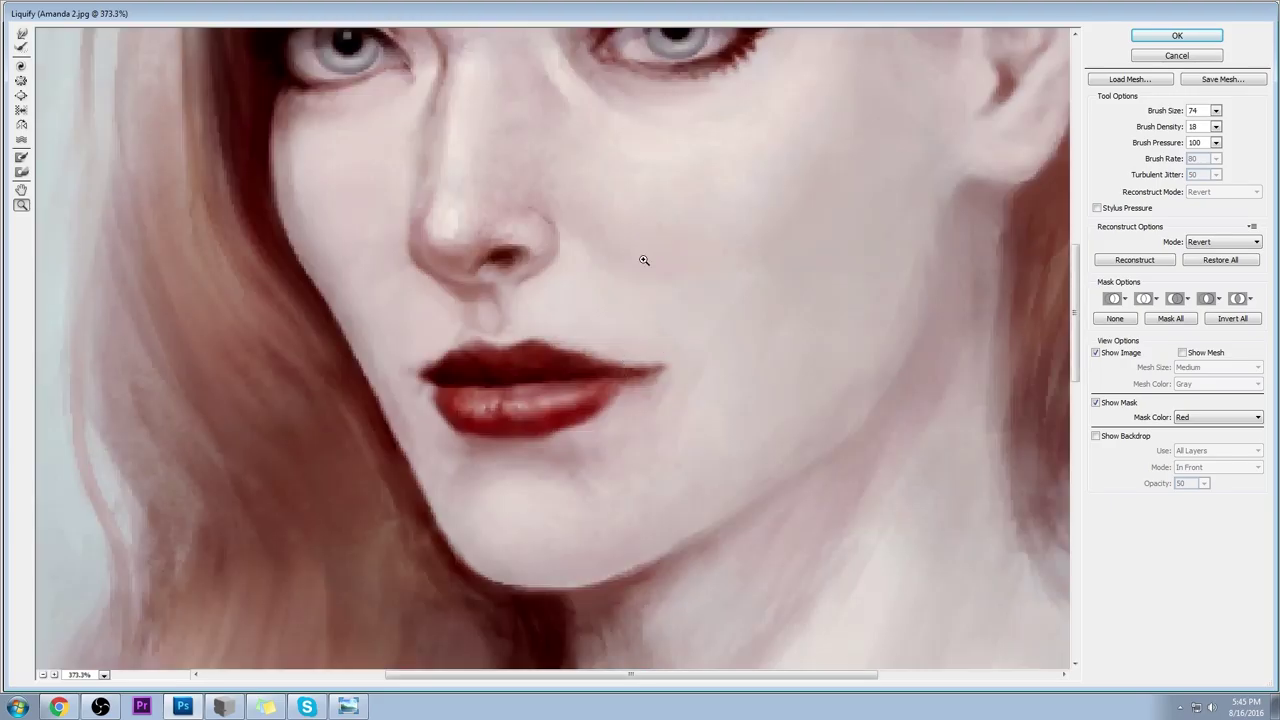
pyautogui.click(21, 34)
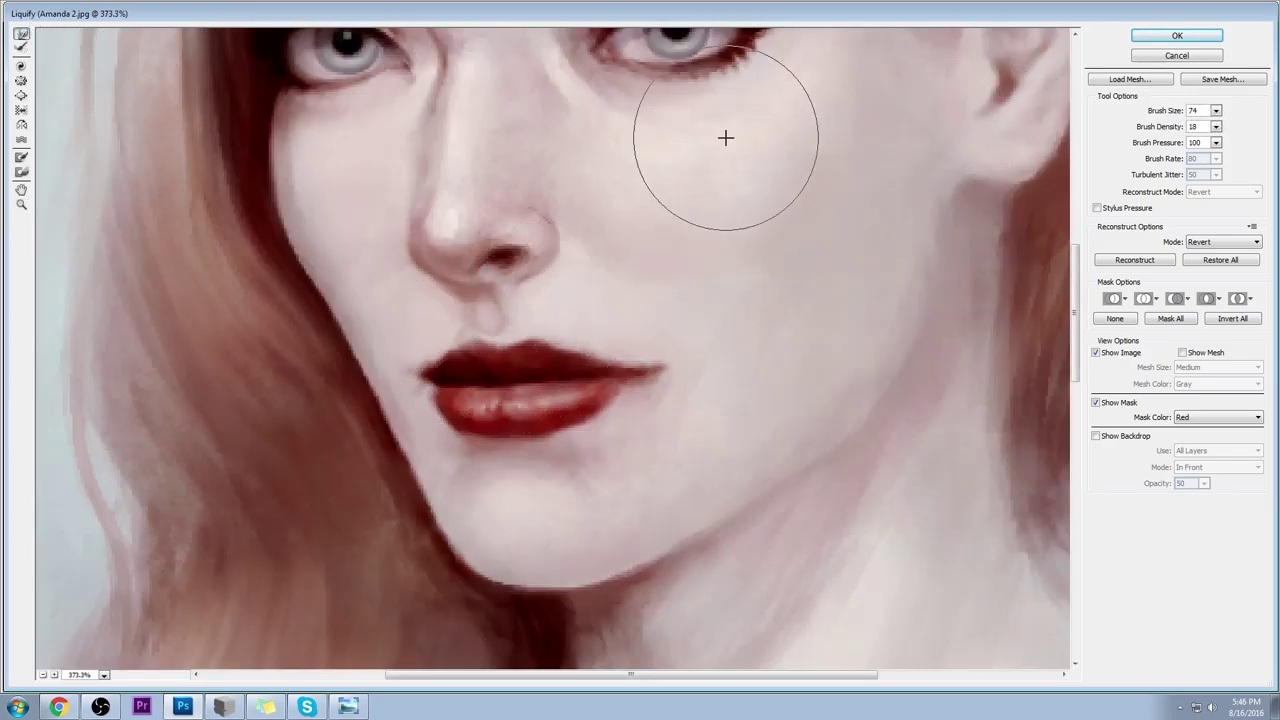
pyautogui.press('[')
pyautogui.press('[')
pyautogui.press('[')
pyautogui.press('[')
pyautogui.press('[')
pyautogui.press('[')
pyautogui.press('[')
pyautogui.press('[')
pyautogui.press('[')
pyautogui.press('[')
pyautogui.press('[')
pyautogui.press('[')
pyautogui.press('[')
pyautogui.press('[')
pyautogui.press('[')
pyautogui.press('[')
pyautogui.press('[')
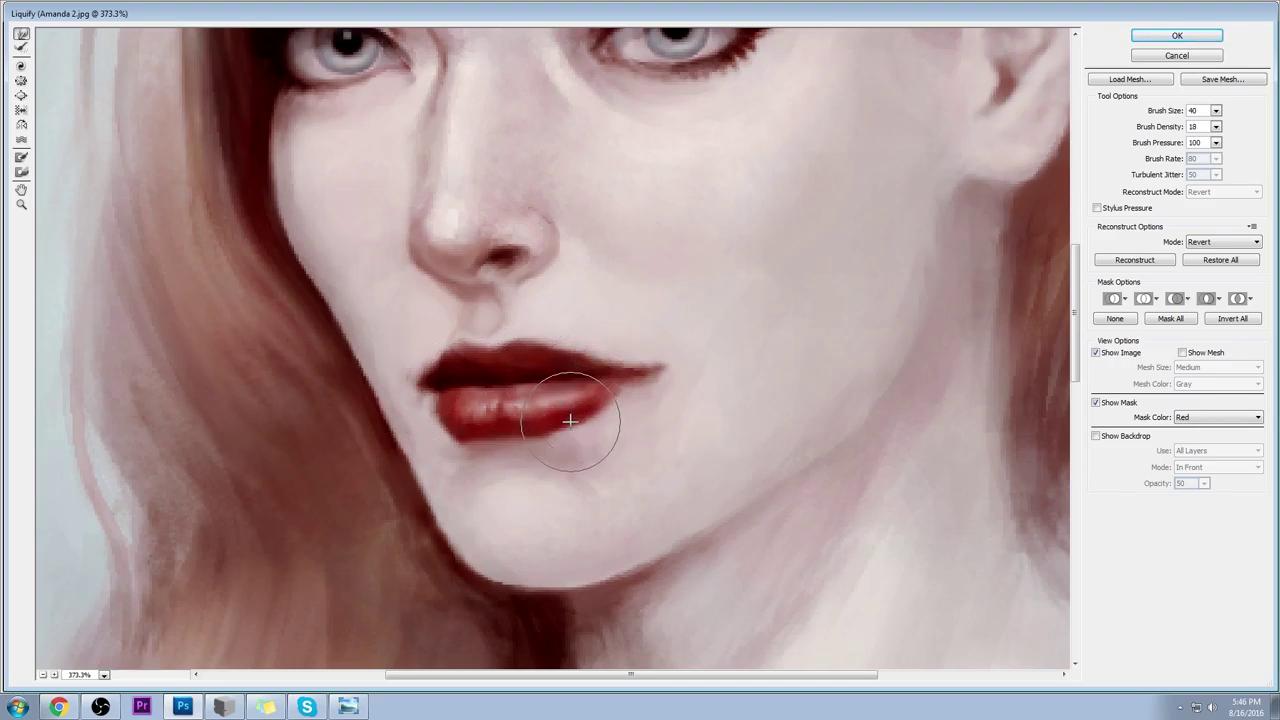
pyautogui.moveTo(571, 420); pyautogui.dragTo(577, 430)
pyautogui.moveTo(450, 348); pyautogui.dragTo(444, 340)
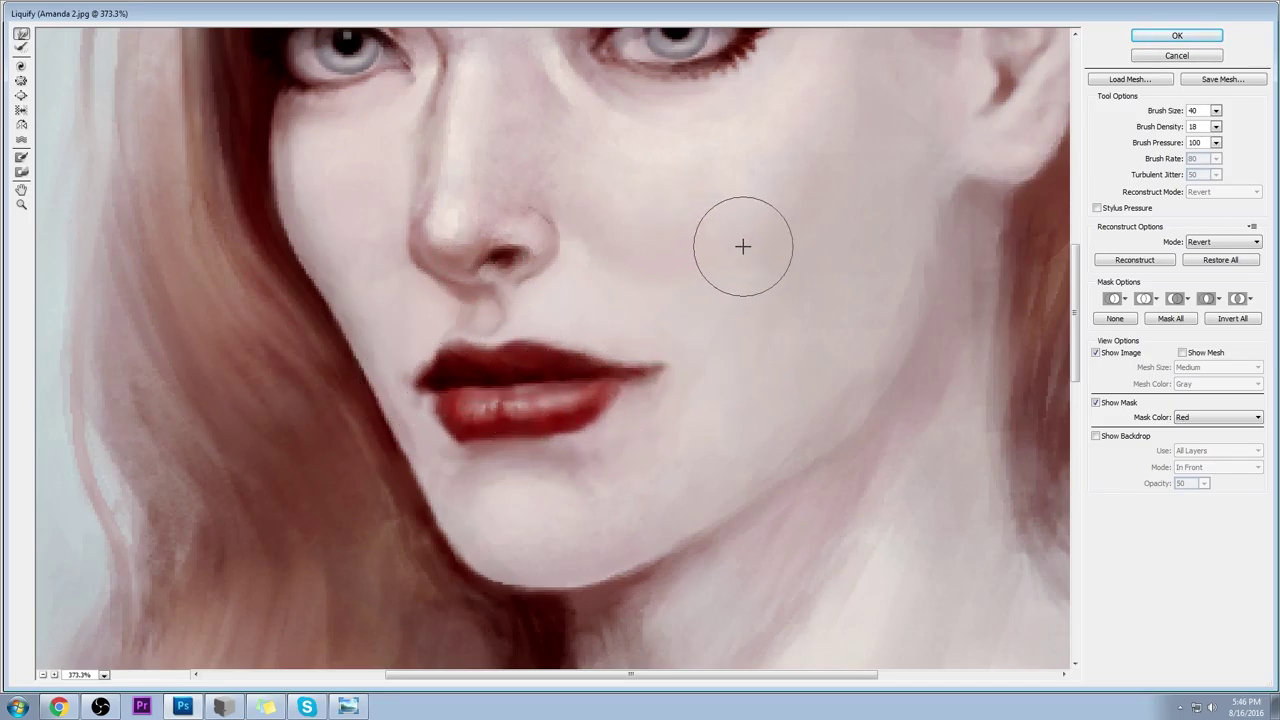
# Step: Return to the whole portrait, enlarge the warp brush, and apply the Liquify changes
pyautogui.hotkey('ctrl', '0')
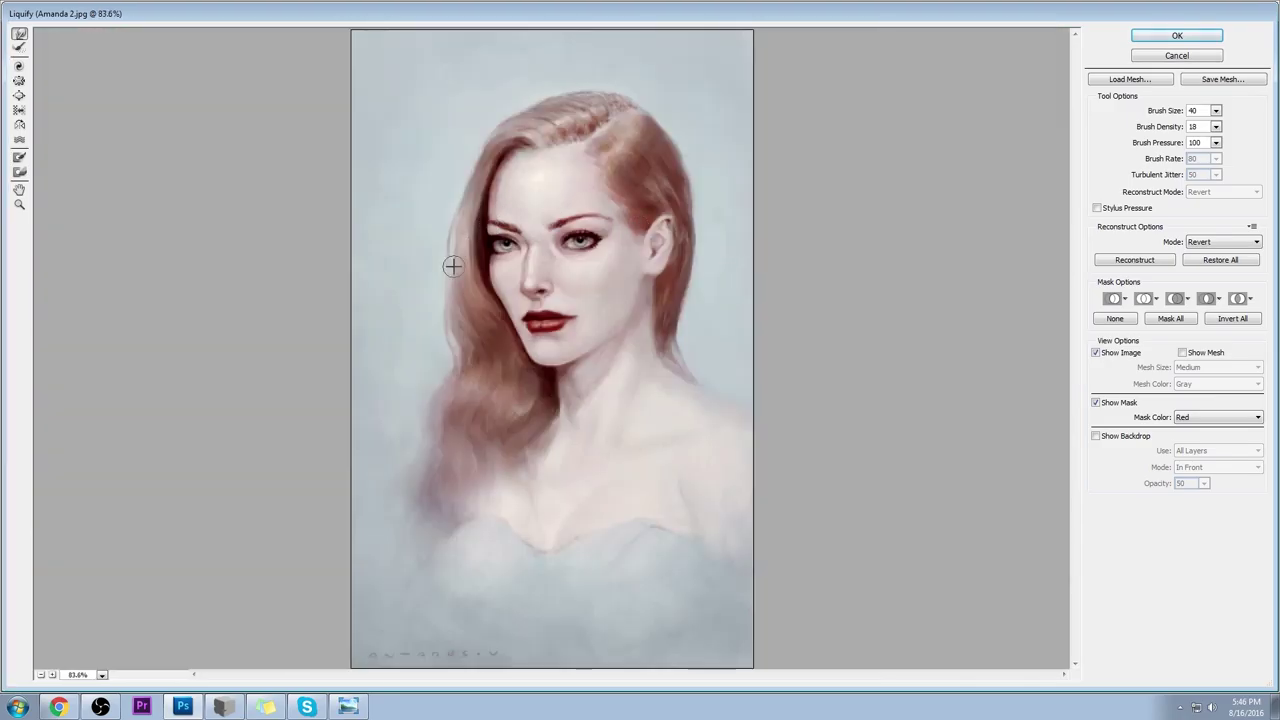
pyautogui.press(']')
pyautogui.press(']')
pyautogui.press(']')
pyautogui.press(']')
pyautogui.press(']')
pyautogui.press(']')
pyautogui.press(']')
pyautogui.press(']')
pyautogui.press(']')
pyautogui.press(']')
pyautogui.press(']')
pyautogui.press(']')
pyautogui.press(']')
pyautogui.press(']')
pyautogui.press(']')
pyautogui.press(']')
pyautogui.press(']')
pyautogui.press(']')
pyautogui.press(']')
pyautogui.press(']')
pyautogui.press(']')
pyautogui.press(']')
pyautogui.click(1176, 37)
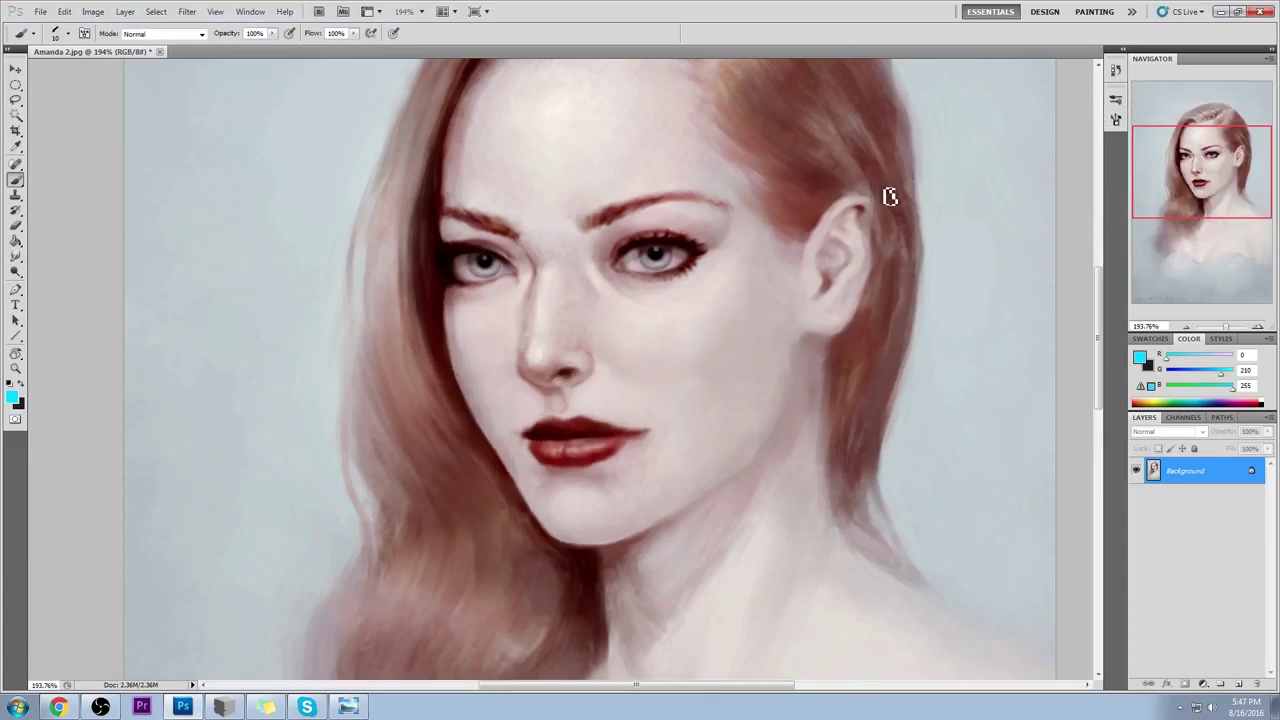
# Step: Compare the portrait before and after the Liquify changes, ending on the liquified version
pyautogui.hotkey('ctrl', '-')
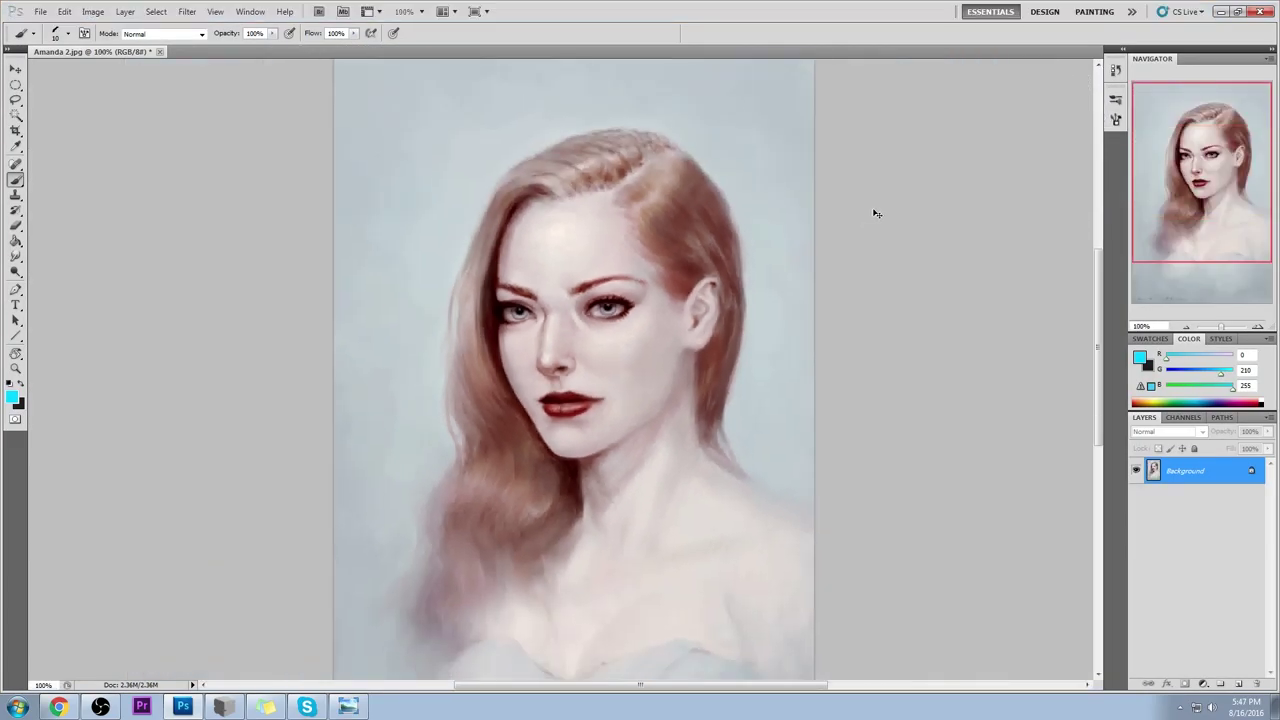
pyautogui.hotkey('ctrl', 'z')
pyautogui.hotkey('ctrl', 'z')
pyautogui.hotkey('ctrl', 'z')
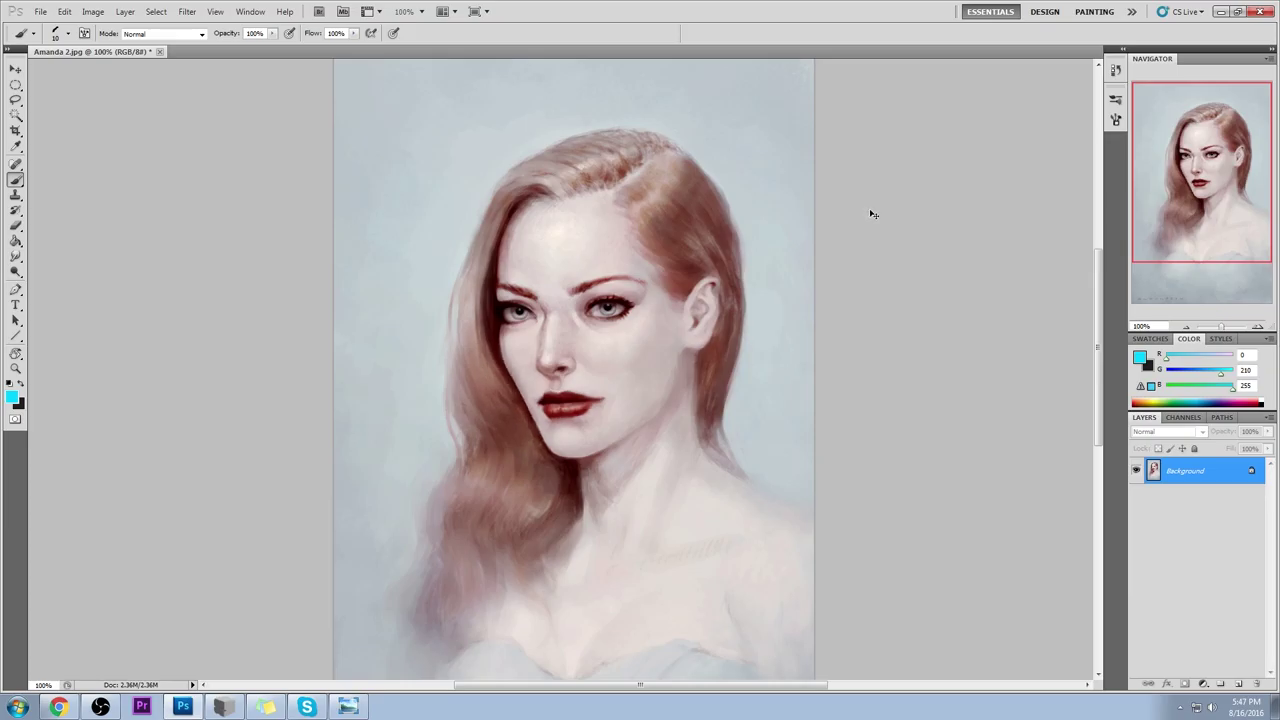
# Step: Switch to PortraitStudio, demonstrate the Cheek Fat setting on the head, return it to minimum, and go back to the portrait
pyautogui.hotkey('ctrl', 'z')
pyautogui.hotkey('ctrl', 'z')
pyautogui.click(225, 707)
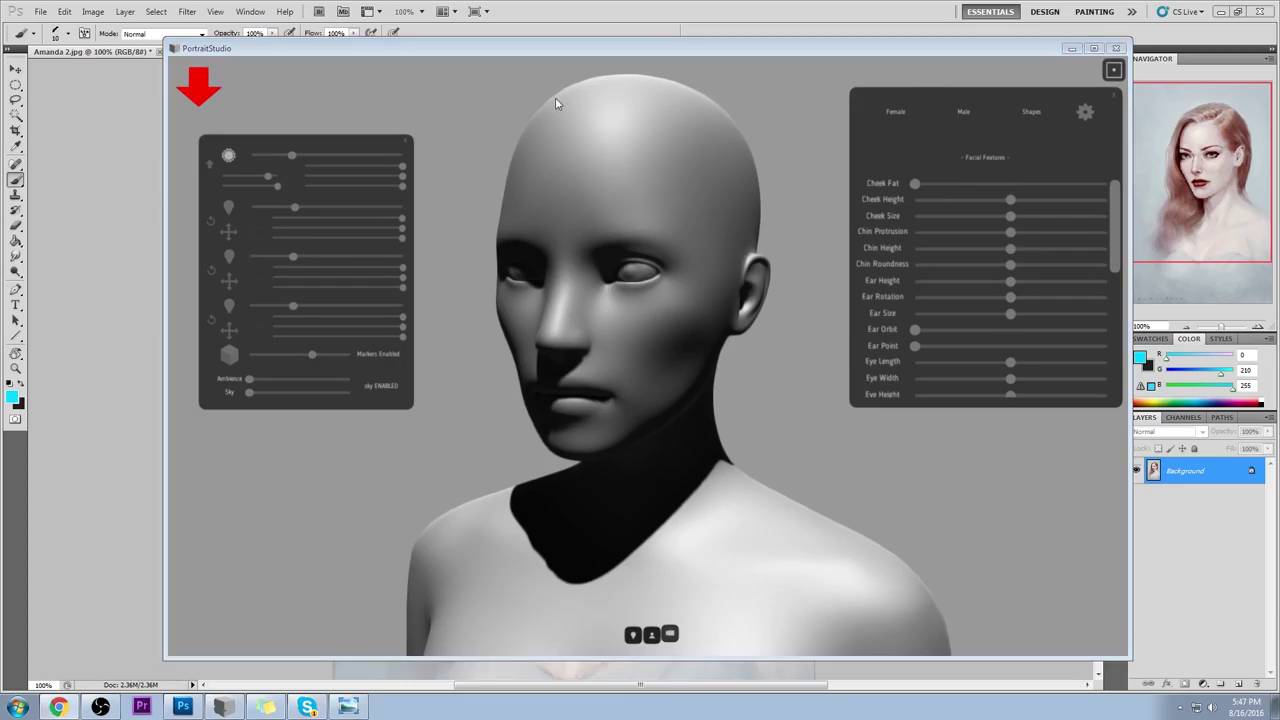
pyautogui.click(919, 185)
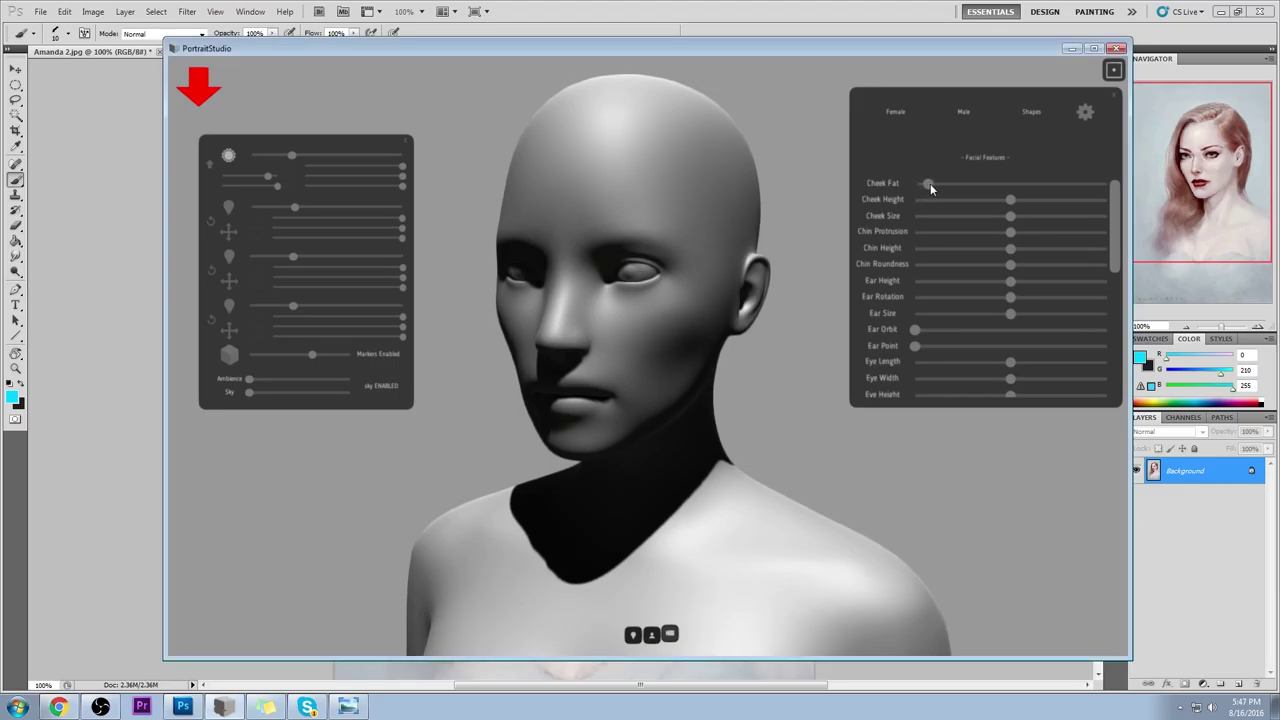
pyautogui.moveTo(930, 185); pyautogui.dragTo(900, 197)
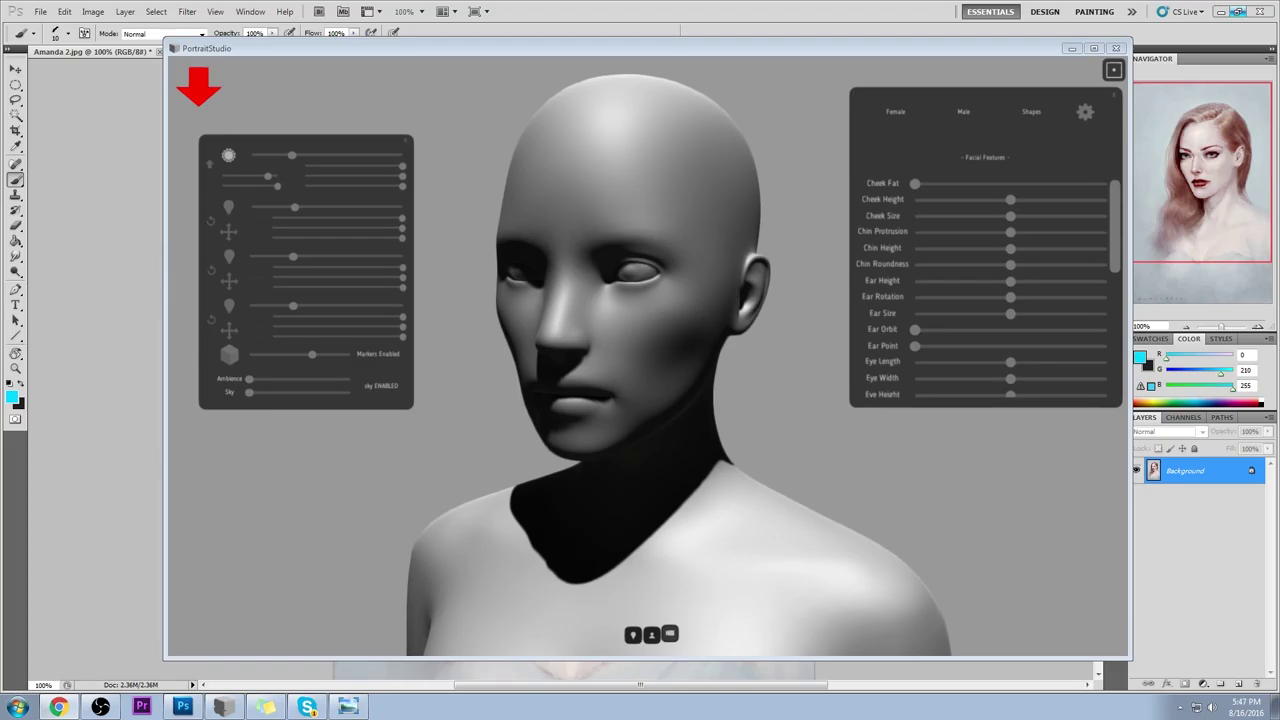
pyautogui.click(1071, 49)
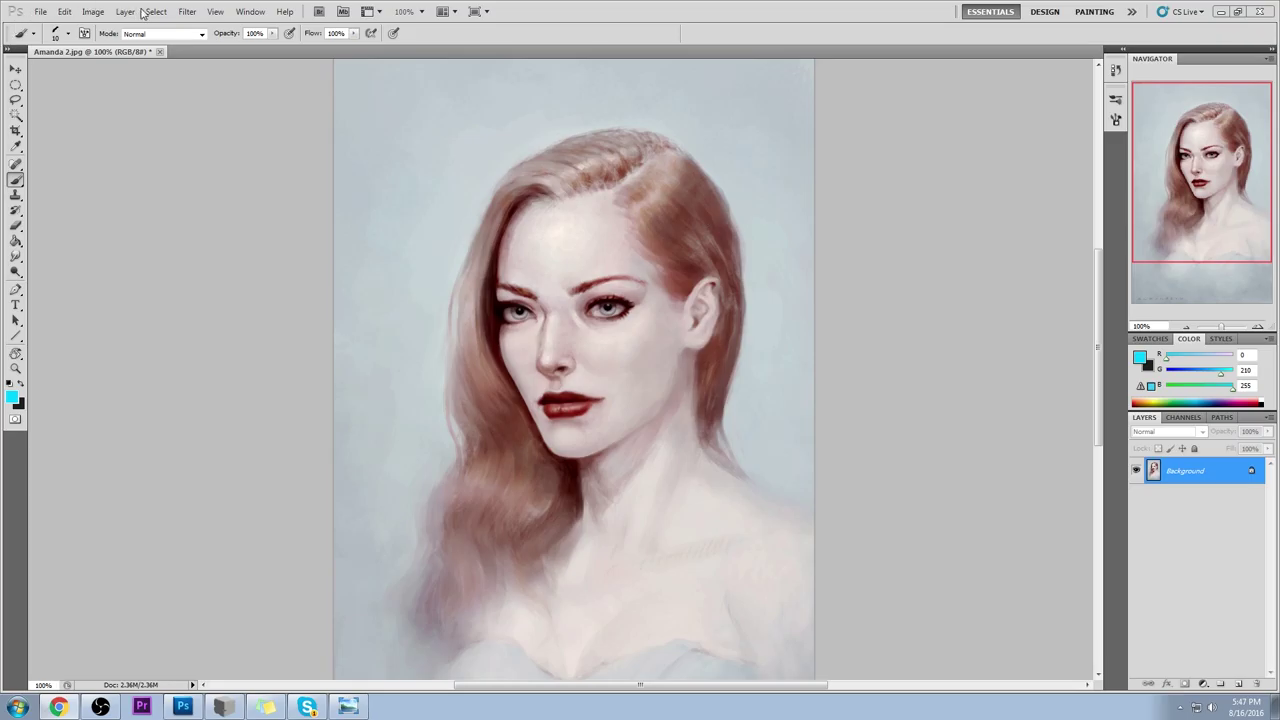
# Step: Flip repeatedly between the original and liquified portrait to examine how the cheek and mouth differ
pyautogui.click(186, 12)
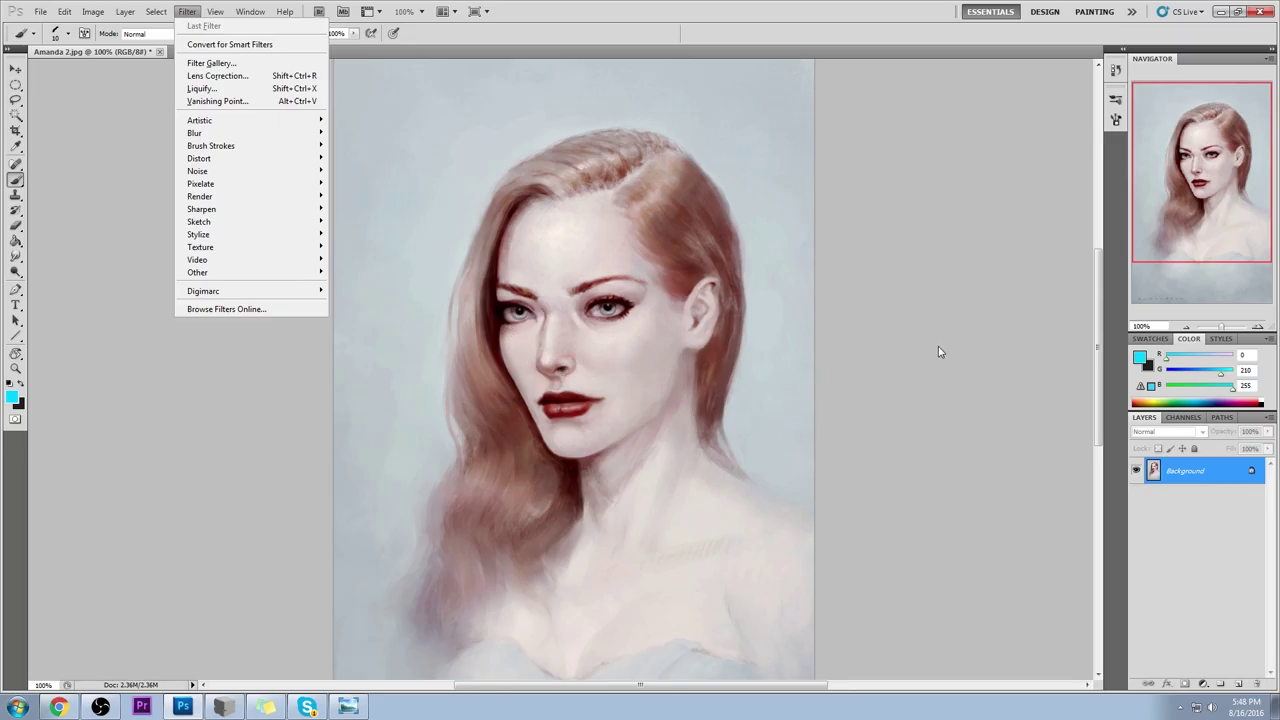
pyautogui.press('Escape')
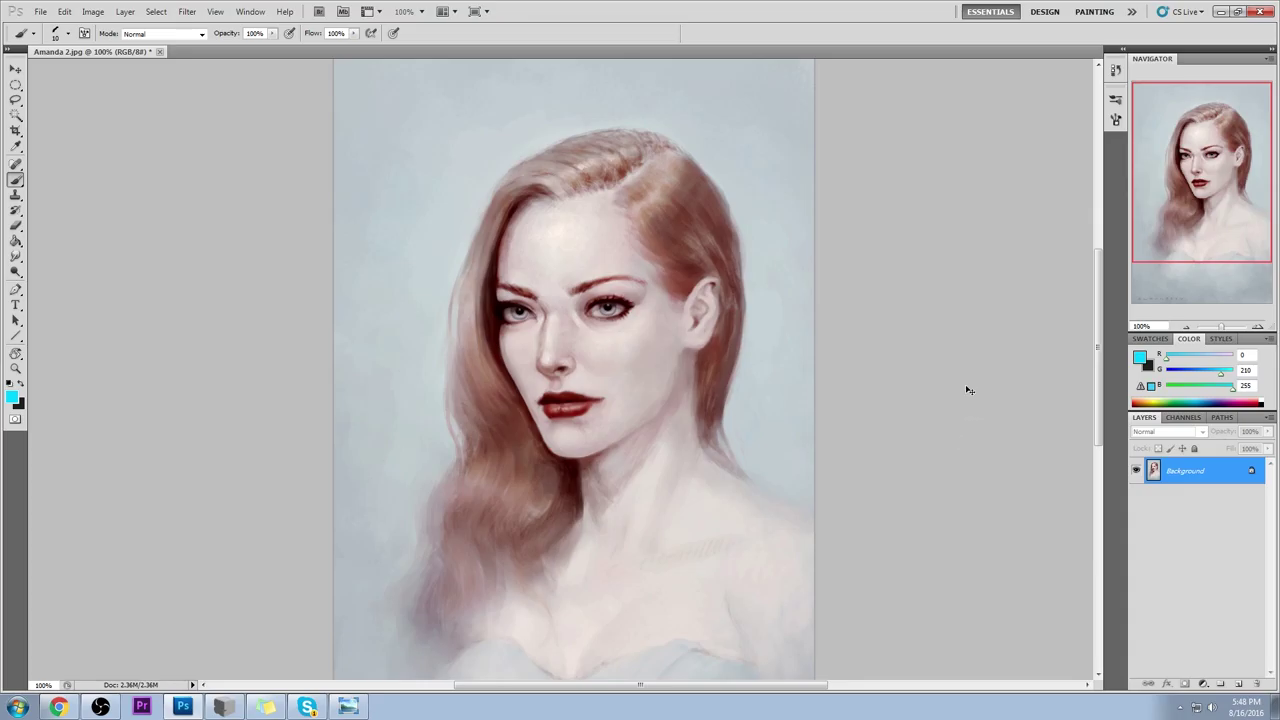
pyautogui.hotkey('ctrl', 'z')
pyautogui.hotkey('ctrl', 'z')
pyautogui.hotkey('ctrl', 'z')
pyautogui.hotkey('ctrl', 'z')
pyautogui.hotkey('ctrl', 'z')
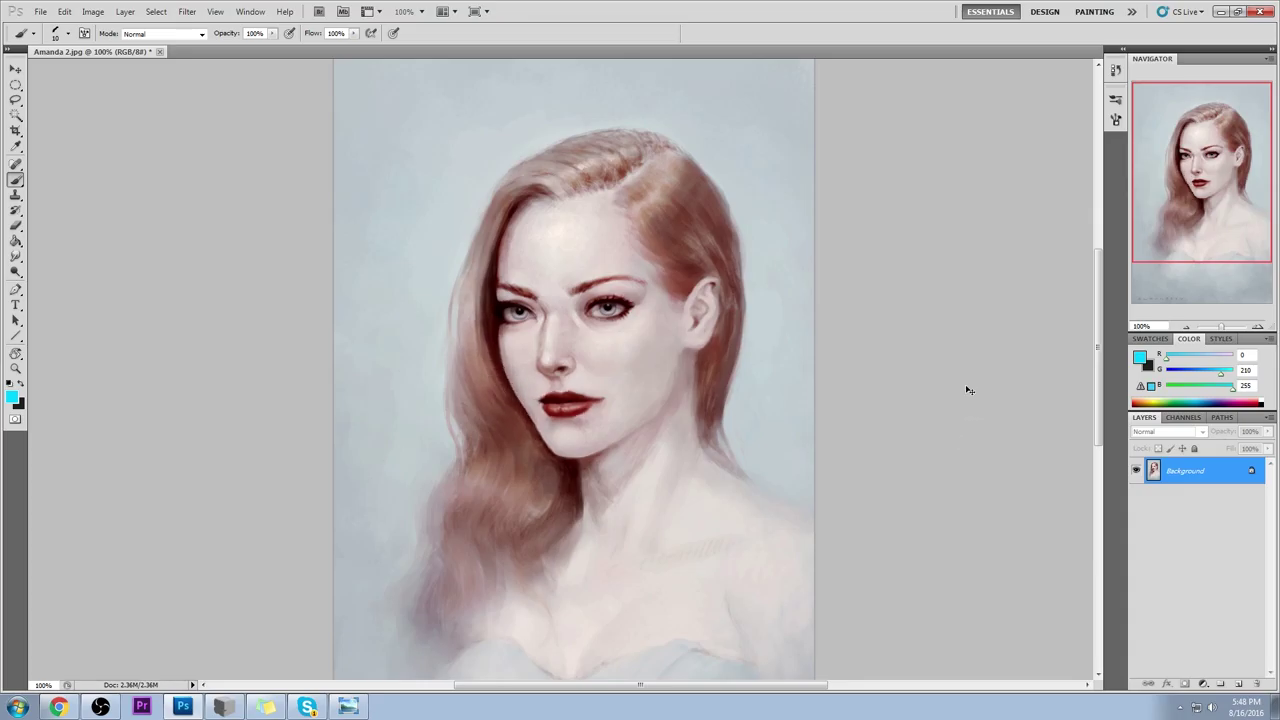
pyautogui.hotkey('ctrl', 'z')
pyautogui.hotkey('ctrl', 'z')
pyautogui.hotkey('ctrl', 'z')
pyautogui.hotkey('ctrl', 'z')
pyautogui.hotkey('ctrl', 'z')
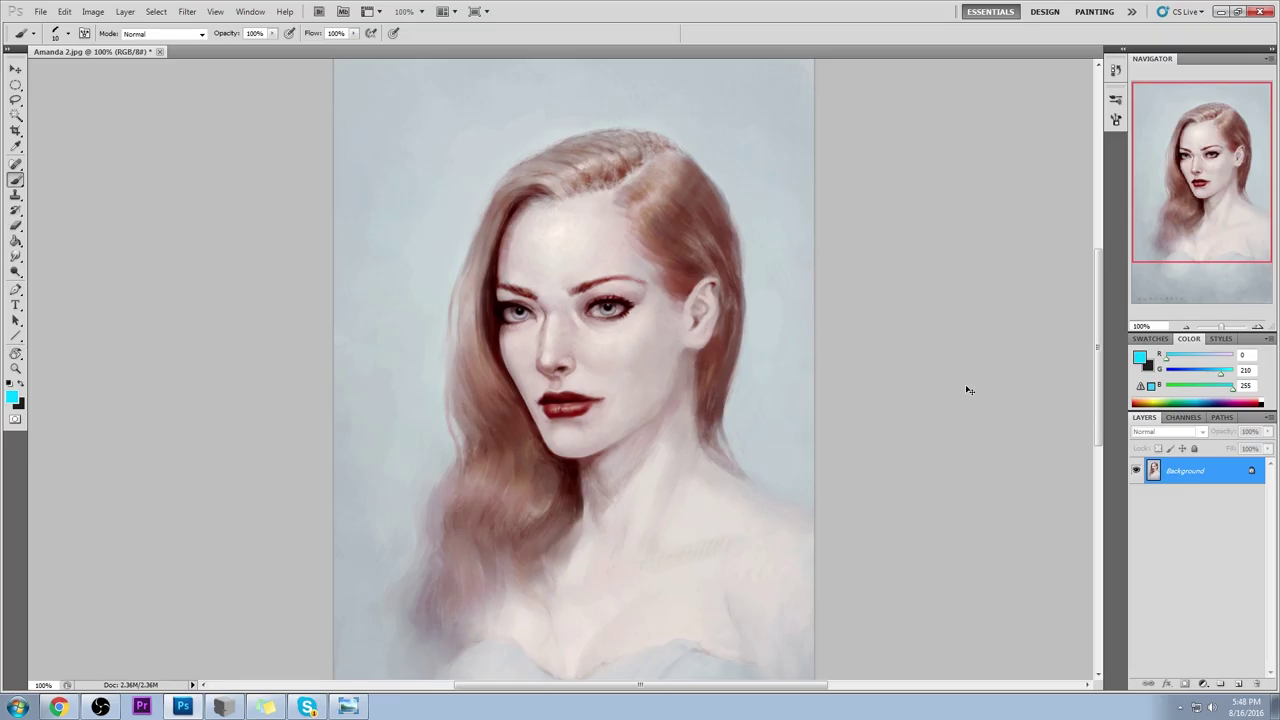
pyautogui.hotkey('ctrl', 'z')
pyautogui.hotkey('ctrl', 'z')
# Step: Try a large cyan loop around the near side of the face and undo it
pyautogui.moveTo(567, 250)
pyautogui.mouseDown()
pyautogui.moveTo(592, 425)
pyautogui.moveTo(650, 206)
pyautogui.mouseUp()
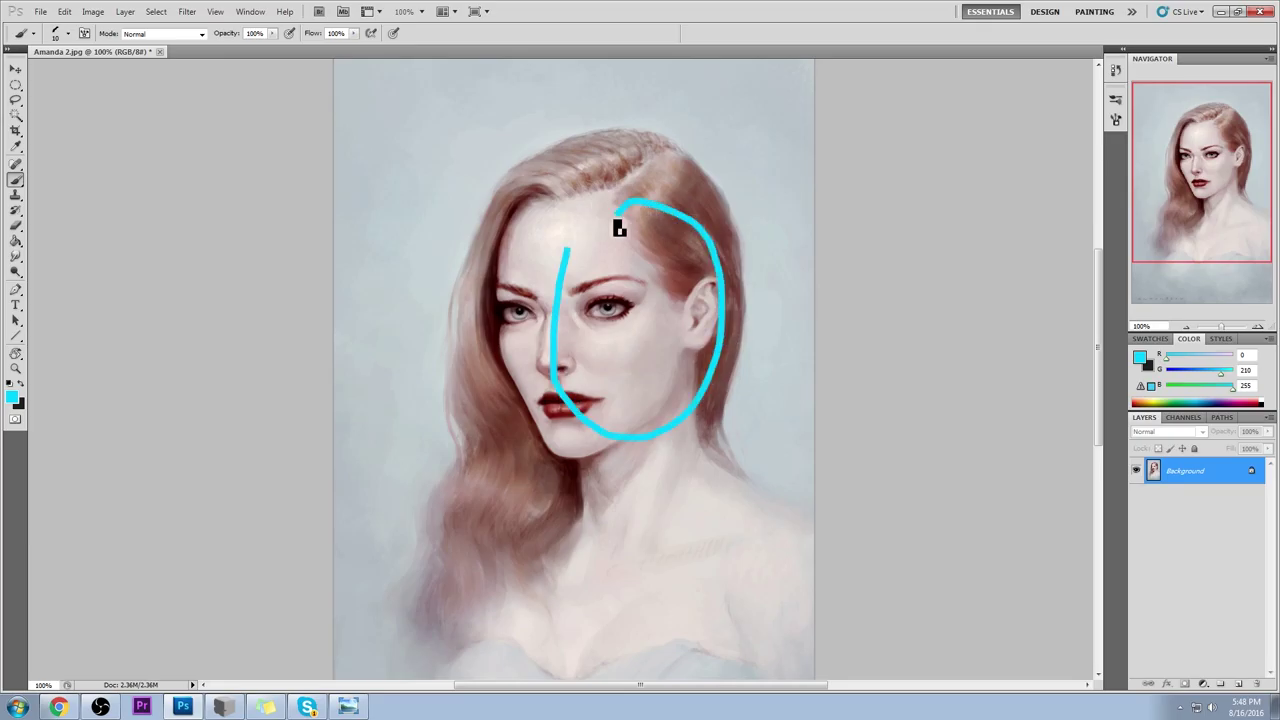
pyautogui.hotkey('ctrl', 'z')
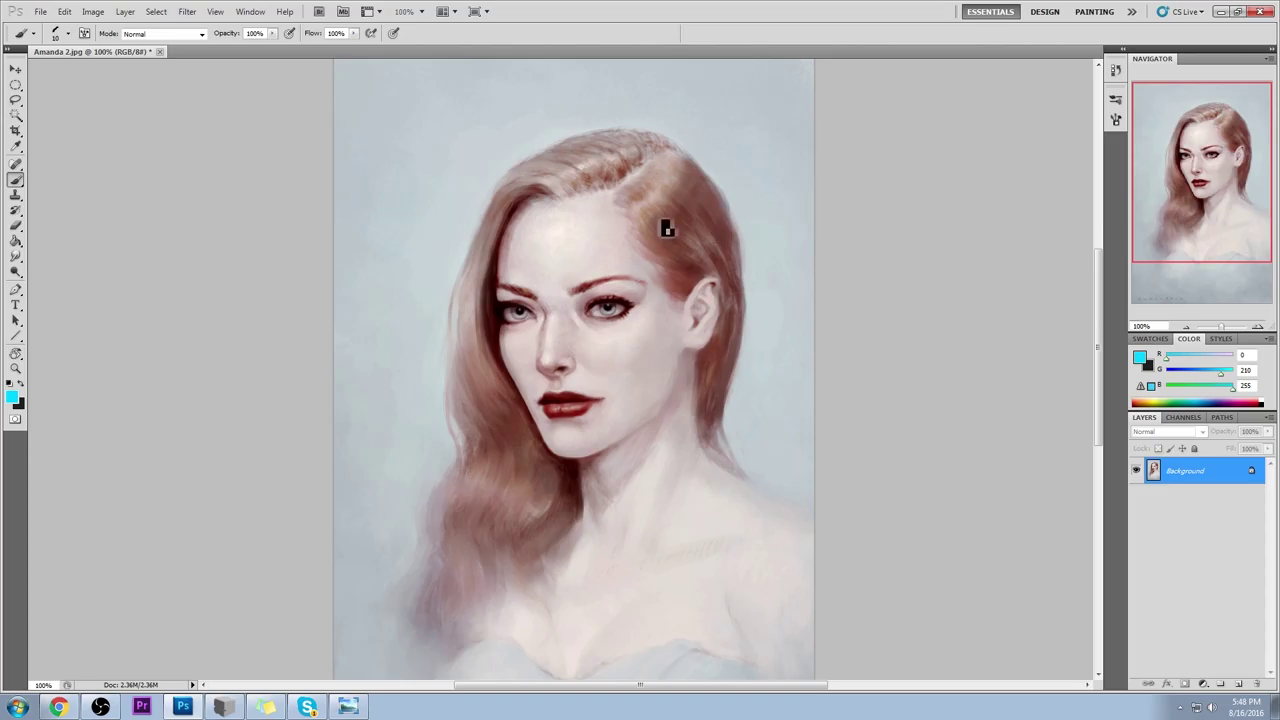
# Step: Add a new layer above the portrait and try several cyan contour strokes down both cheeks
pyautogui.press('z')
pyautogui.moveTo(418, 175); pyautogui.dragTo(744, 461)
pyautogui.click(1238, 684)
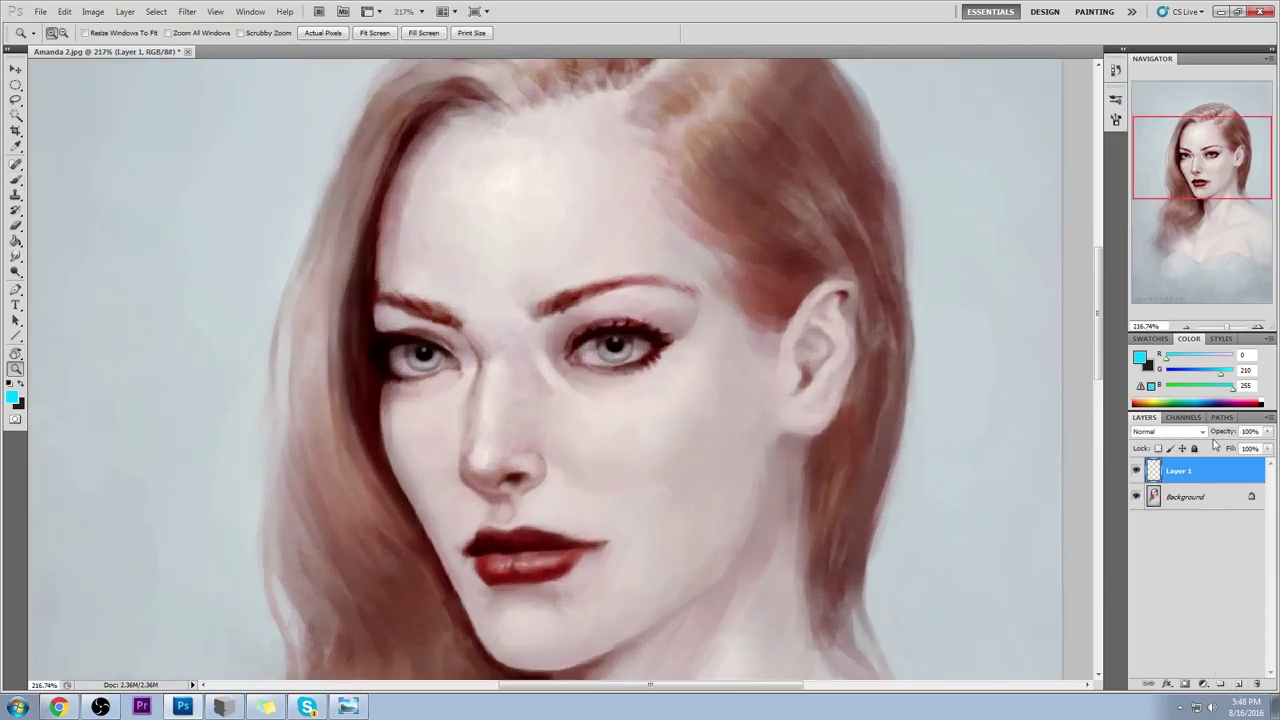
pyautogui.press('b')
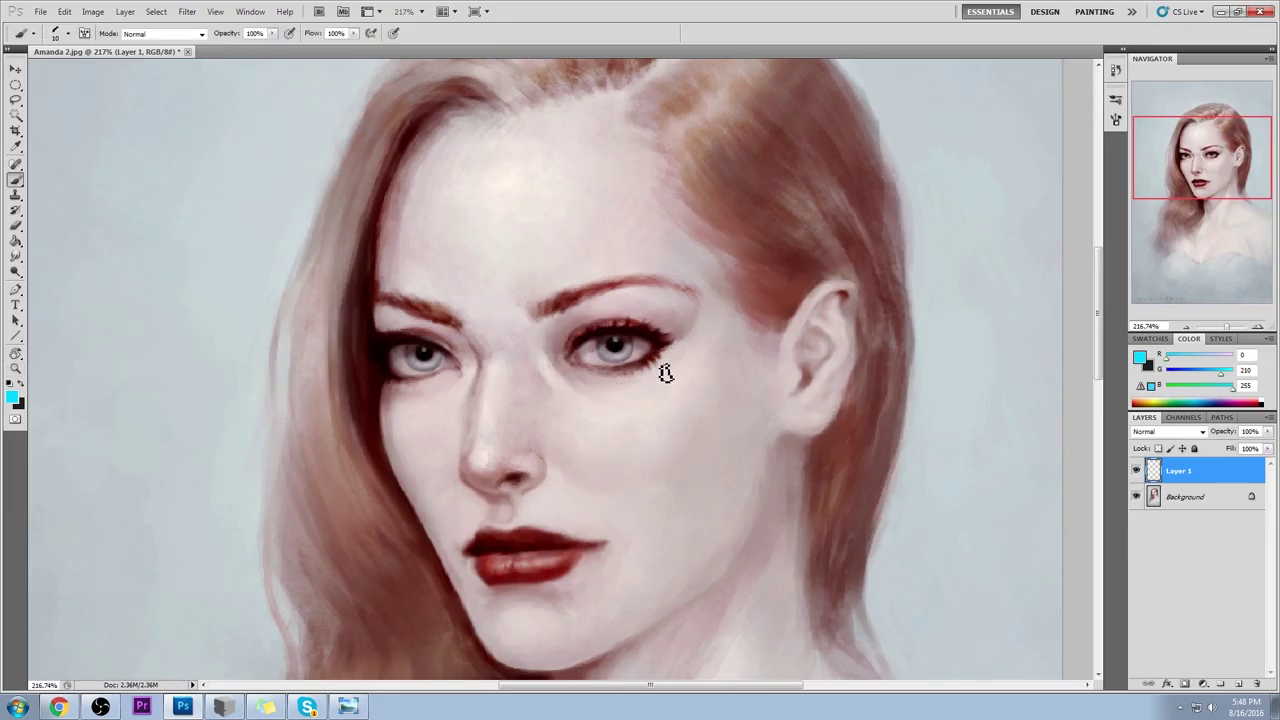
pyautogui.moveTo(655, 354)
pyautogui.mouseDown()
pyautogui.moveTo(702, 442)
pyautogui.moveTo(700, 590)
pyautogui.mouseUp()
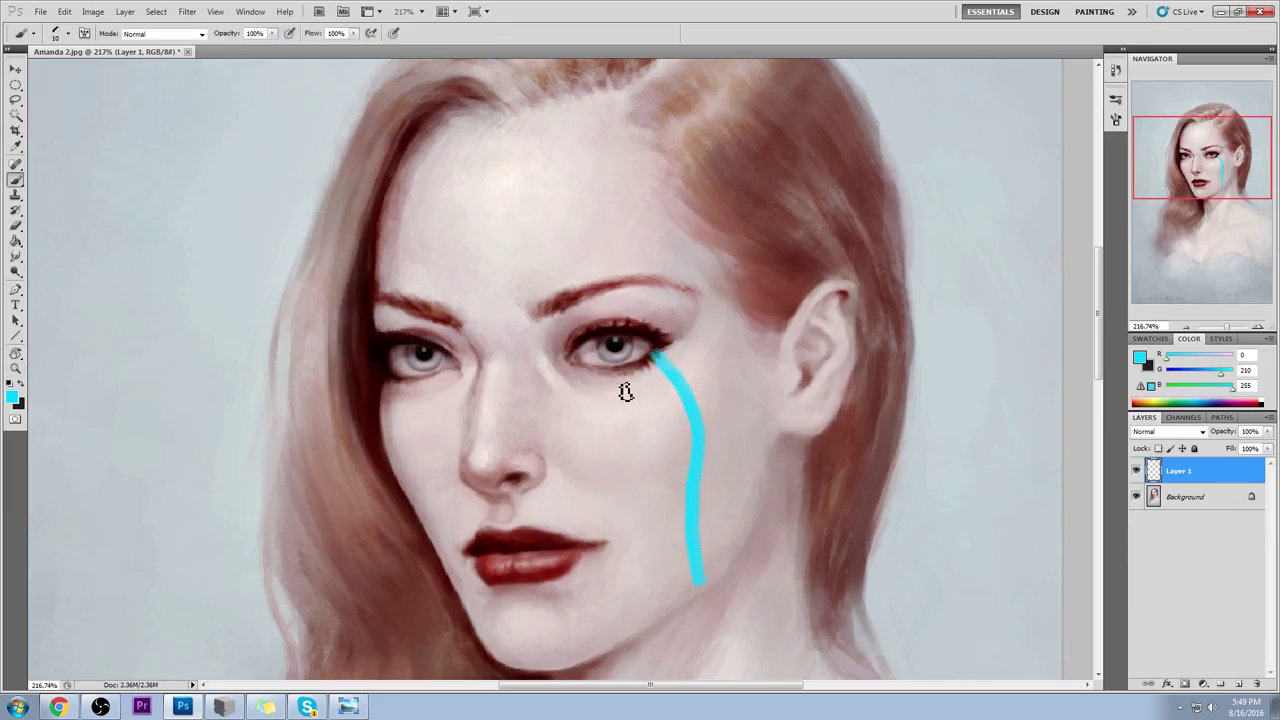
pyautogui.hotkey('ctrl', 'z')
pyautogui.moveTo(690, 344)
pyautogui.mouseDown()
pyautogui.moveTo(706, 366)
pyautogui.moveTo(709, 437)
pyautogui.moveTo(683, 509)
pyautogui.moveTo(682, 607)
pyautogui.mouseUp()
pyautogui.moveTo(709, 434)
pyautogui.mouseDown()
pyautogui.moveTo(577, 464)
pyautogui.moveTo(420, 458)
pyautogui.moveTo(423, 491)
pyautogui.mouseUp()
pyautogui.hotkey('ctrl', 'z')
pyautogui.moveTo(392, 380)
pyautogui.mouseDown()
pyautogui.moveTo(391, 437)
pyautogui.moveTo(411, 489)
pyautogui.moveTo(479, 586)
pyautogui.moveTo(495, 660)
pyautogui.mouseUp()
pyautogui.hotkey('ctrl', 'alt', 'z')
pyautogui.hotkey('ctrl', 'alt', 'z')
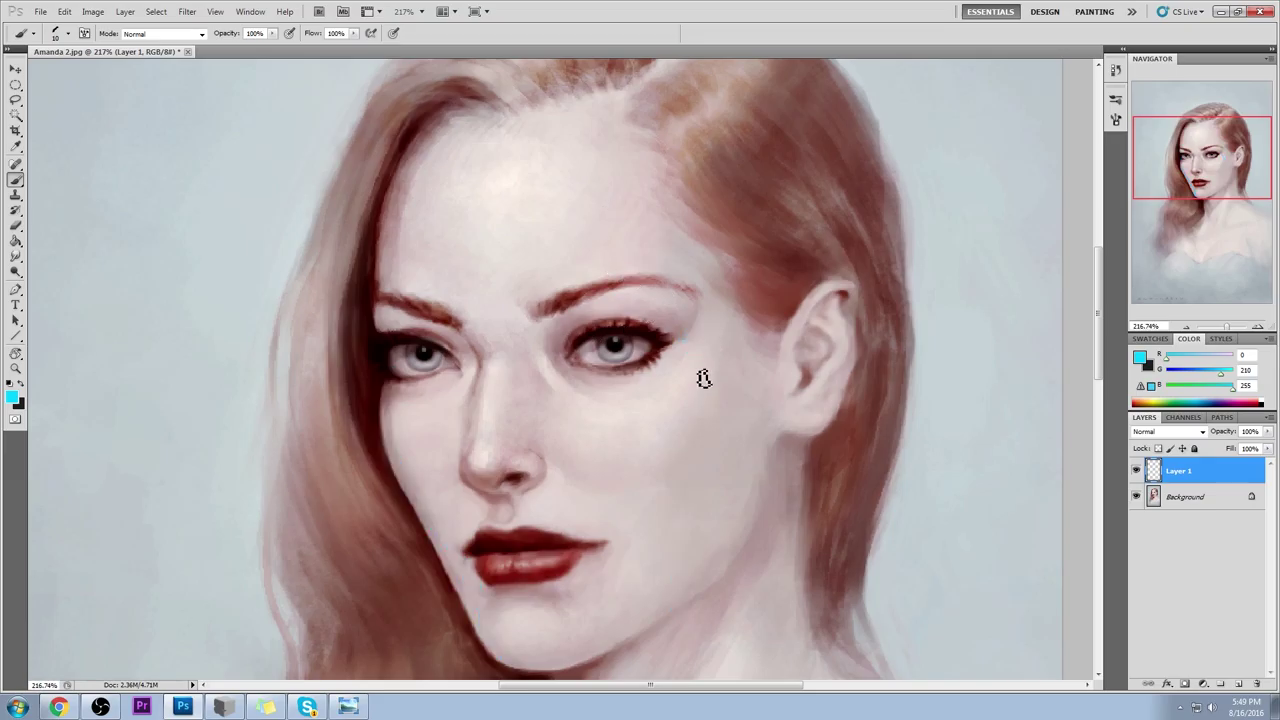
pyautogui.moveTo(664, 351)
pyautogui.mouseDown()
pyautogui.moveTo(677, 364)
pyautogui.moveTo(676, 578)
pyautogui.mouseUp()
pyautogui.hotkey('ctrl', 'z')
pyautogui.moveTo(400, 390)
pyautogui.mouseDown()
pyautogui.moveTo(398, 456)
pyautogui.moveTo(455, 630)
pyautogui.mouseUp()
pyautogui.hotkey('ctrl', 'z')
# Step: Draw cyan contour lines curving from below the far eye down the far cheek
pyautogui.moveTo(400, 386); pyautogui.dragTo(430, 580)
pyautogui.moveTo(425, 380); pyautogui.dragTo(462, 548)
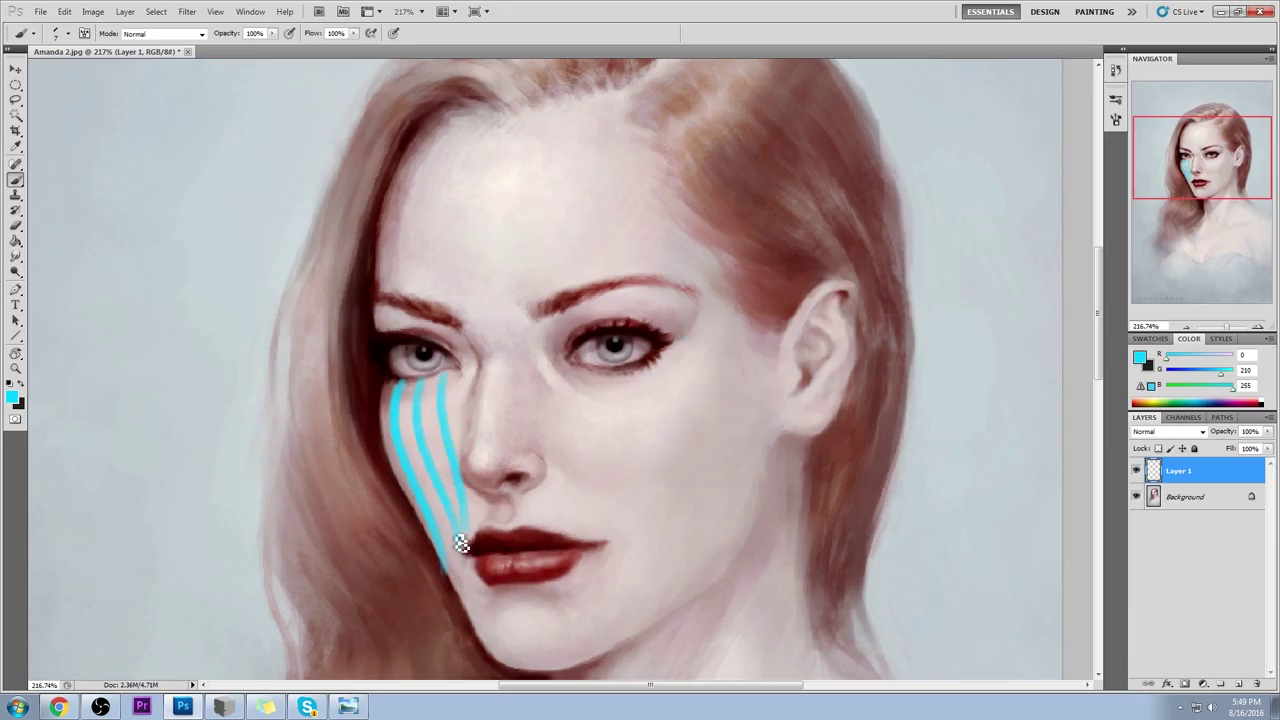
pyautogui.moveTo(392, 381); pyautogui.dragTo(416, 515)
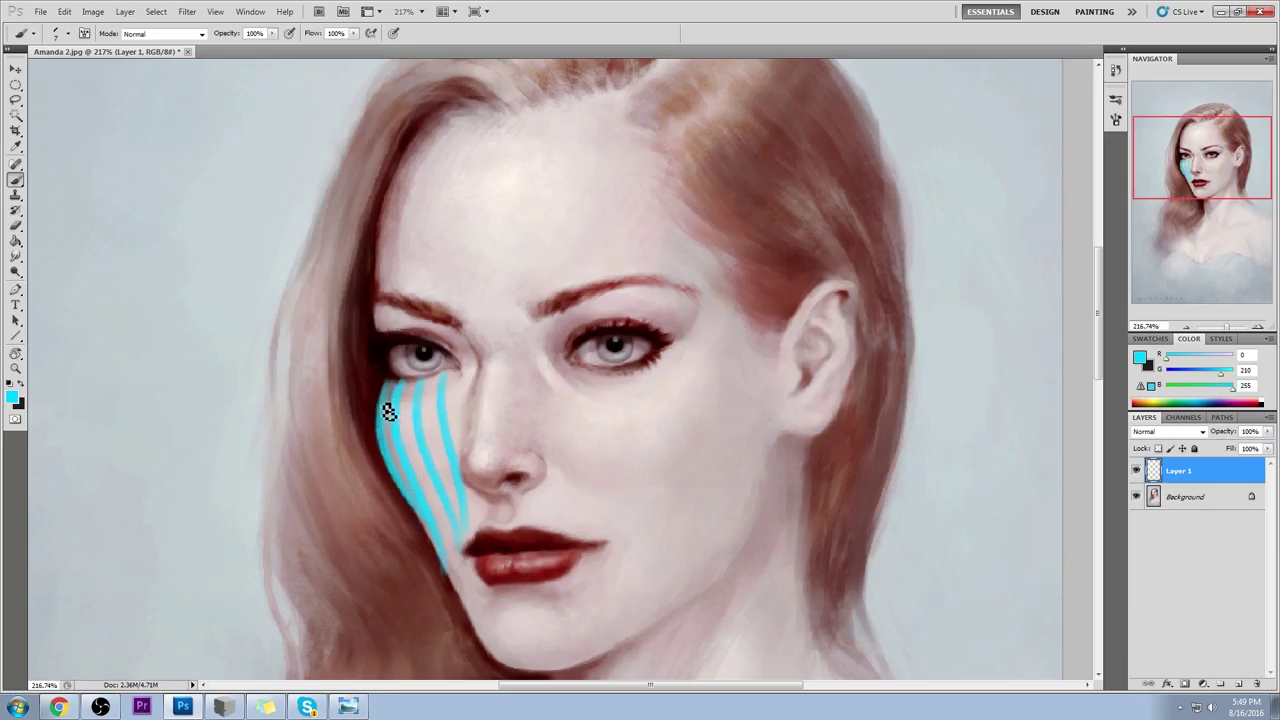
pyautogui.moveTo(350, 393)
pyautogui.mouseDown()
pyautogui.moveTo(374, 403)
pyautogui.moveTo(371, 388)
pyautogui.mouseUp()
pyautogui.hotkey('ctrl', 'z')
# Step: Draw a row of cyan contour lines down the near cheek, from beside the nose out past the eye's outer corner
pyautogui.moveTo(614, 376); pyautogui.dragTo(663, 545)
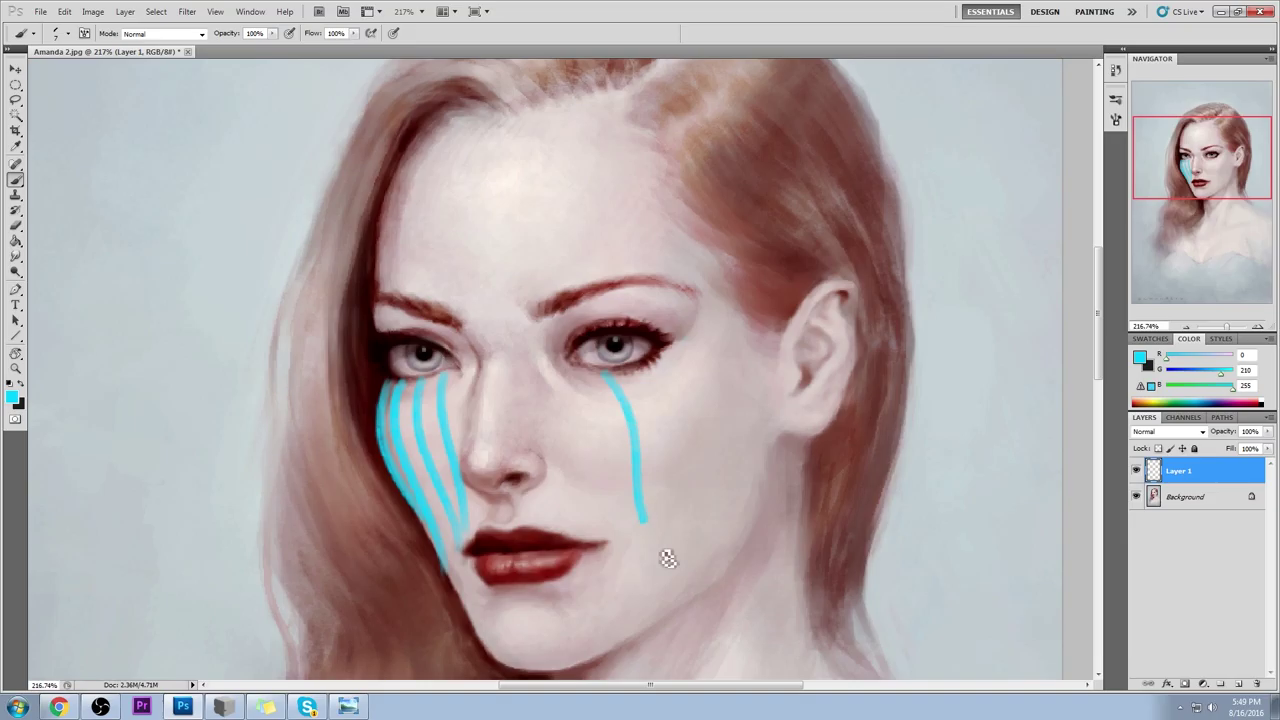
pyautogui.hotkey('ctrl', 'z')
pyautogui.moveTo(612, 378); pyautogui.dragTo(662, 585)
pyautogui.moveTo(640, 382)
pyautogui.mouseDown()
pyautogui.moveTo(678, 552)
pyautogui.moveTo(716, 556)
pyautogui.mouseUp()
pyautogui.moveTo(673, 360); pyautogui.dragTo(710, 498)
pyautogui.hotkey('ctrl', 'z')
pyautogui.moveTo(680, 351); pyautogui.dragTo(751, 514)
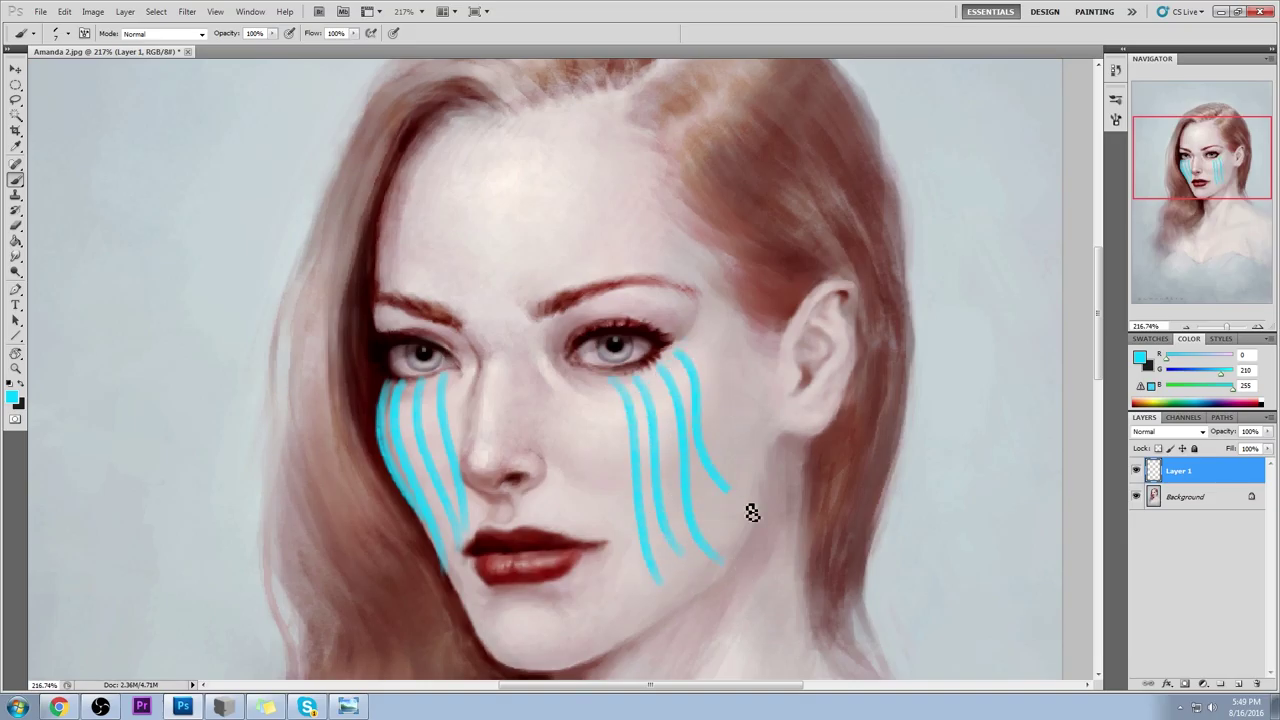
pyautogui.hotkey('ctrl', 'z')
pyautogui.moveTo(690, 354); pyautogui.dragTo(756, 515)
pyautogui.moveTo(690, 346); pyautogui.dragTo(745, 455)
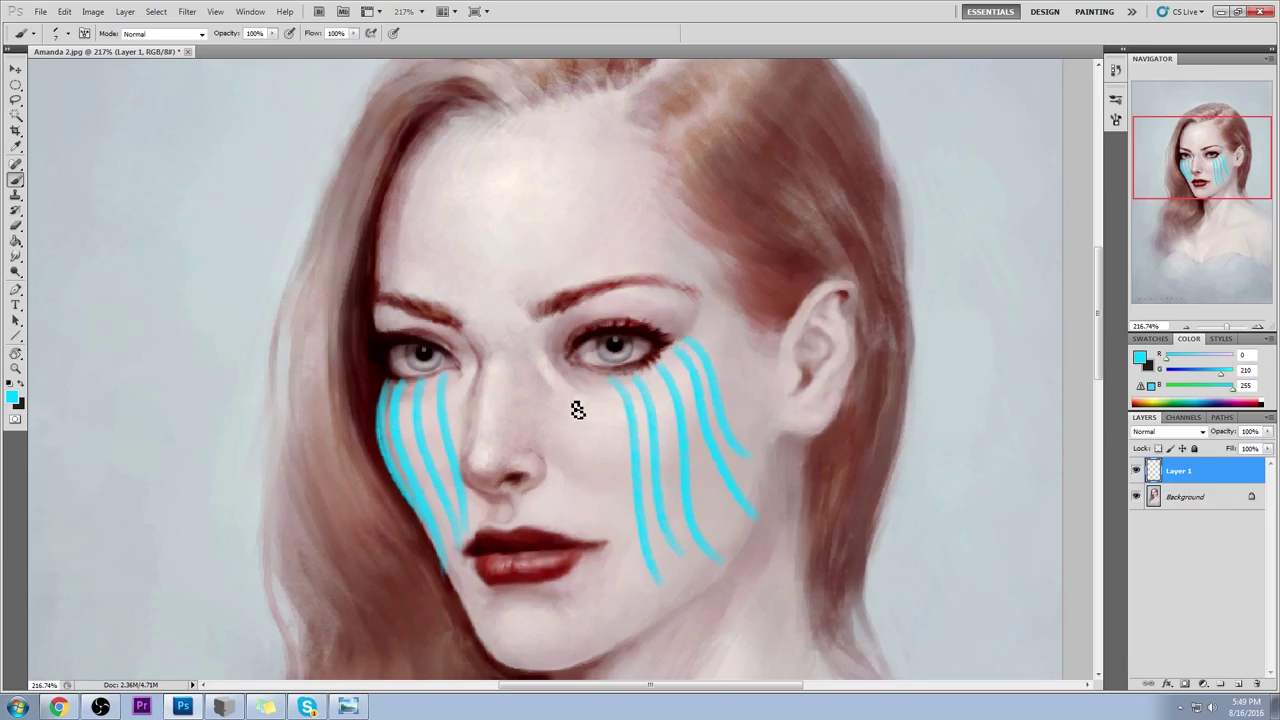
pyautogui.moveTo(584, 391)
pyautogui.mouseDown()
pyautogui.moveTo(613, 528)
pyautogui.moveTo(581, 510)
pyautogui.mouseUp()
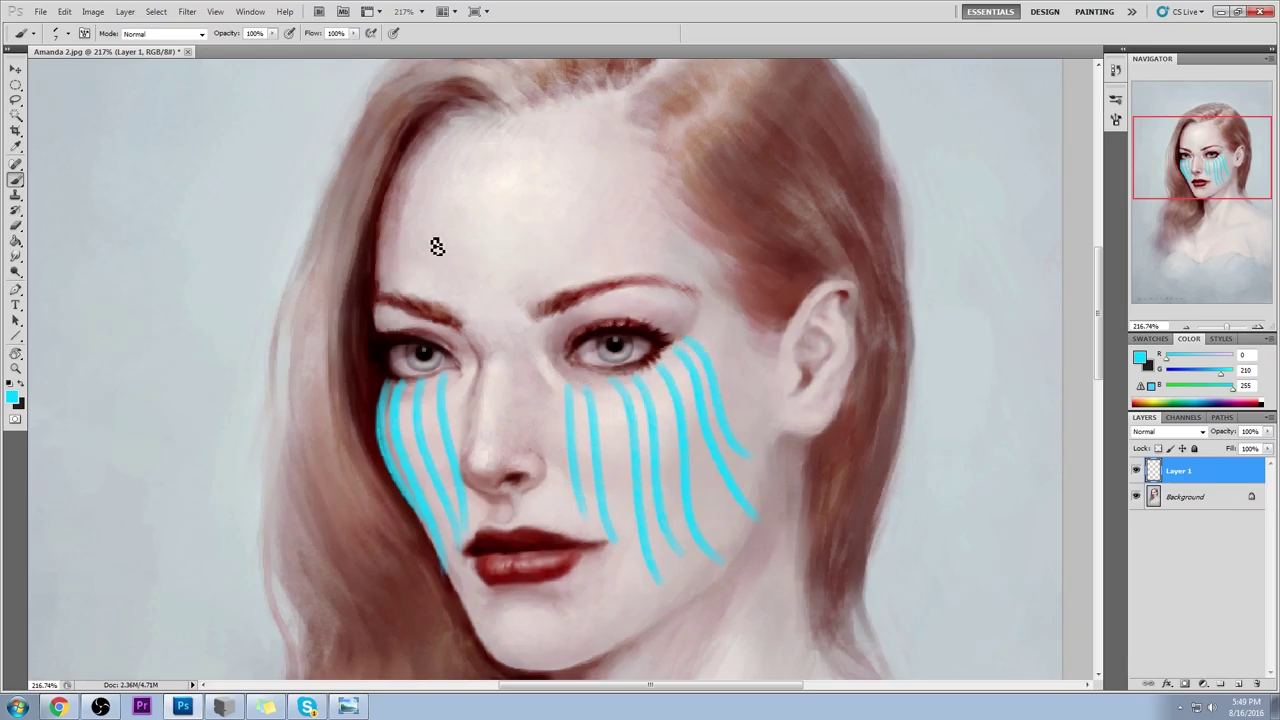
# Step: Draw curved horizontal cyan contour lines across the forehead from the brows up to the hairline
pyautogui.moveTo(376, 237)
pyautogui.mouseDown()
pyautogui.moveTo(525, 180)
pyautogui.moveTo(718, 192)
pyautogui.mouseUp()
pyautogui.moveTo(380, 251); pyautogui.dragTo(690, 203)
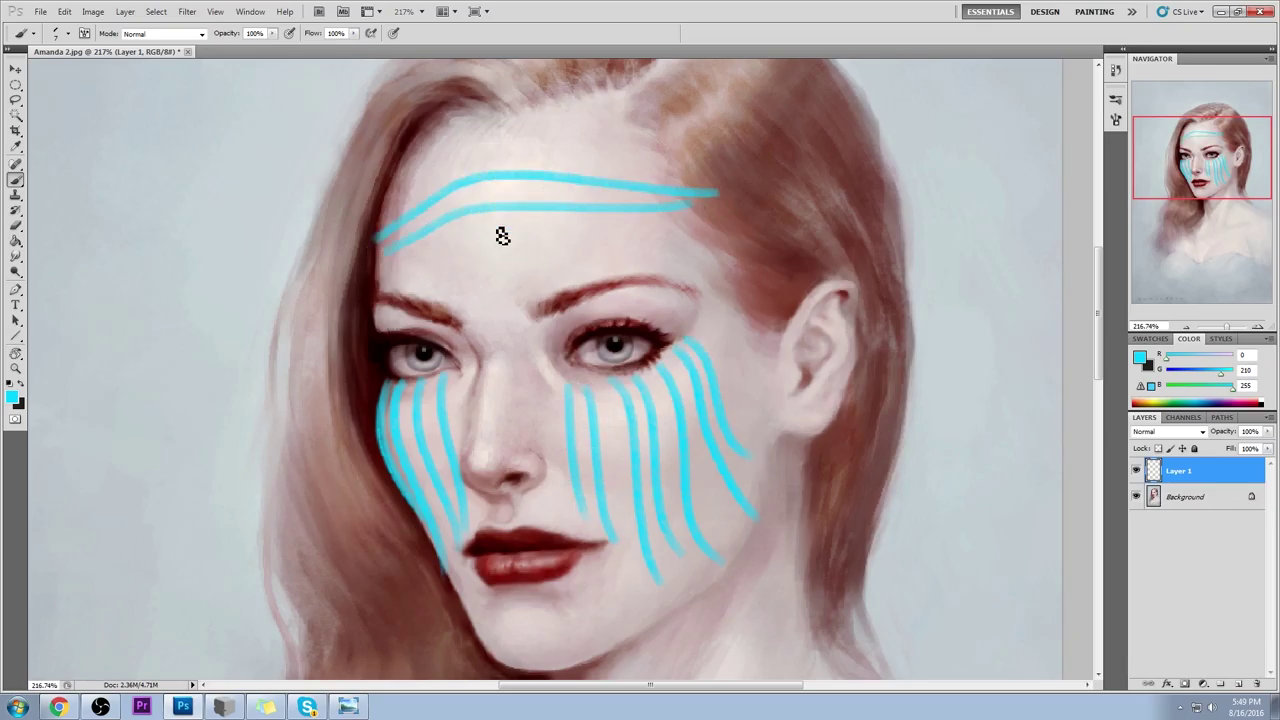
pyautogui.moveTo(362, 276); pyautogui.dragTo(665, 214)
pyautogui.hotkey('ctrl', 'z')
pyautogui.moveTo(382, 274)
pyautogui.mouseDown()
pyautogui.moveTo(635, 230)
pyautogui.moveTo(665, 250)
pyautogui.mouseUp()
pyautogui.moveTo(370, 210); pyautogui.dragTo(660, 165)
pyautogui.moveTo(400, 165); pyautogui.dragTo(650, 128)
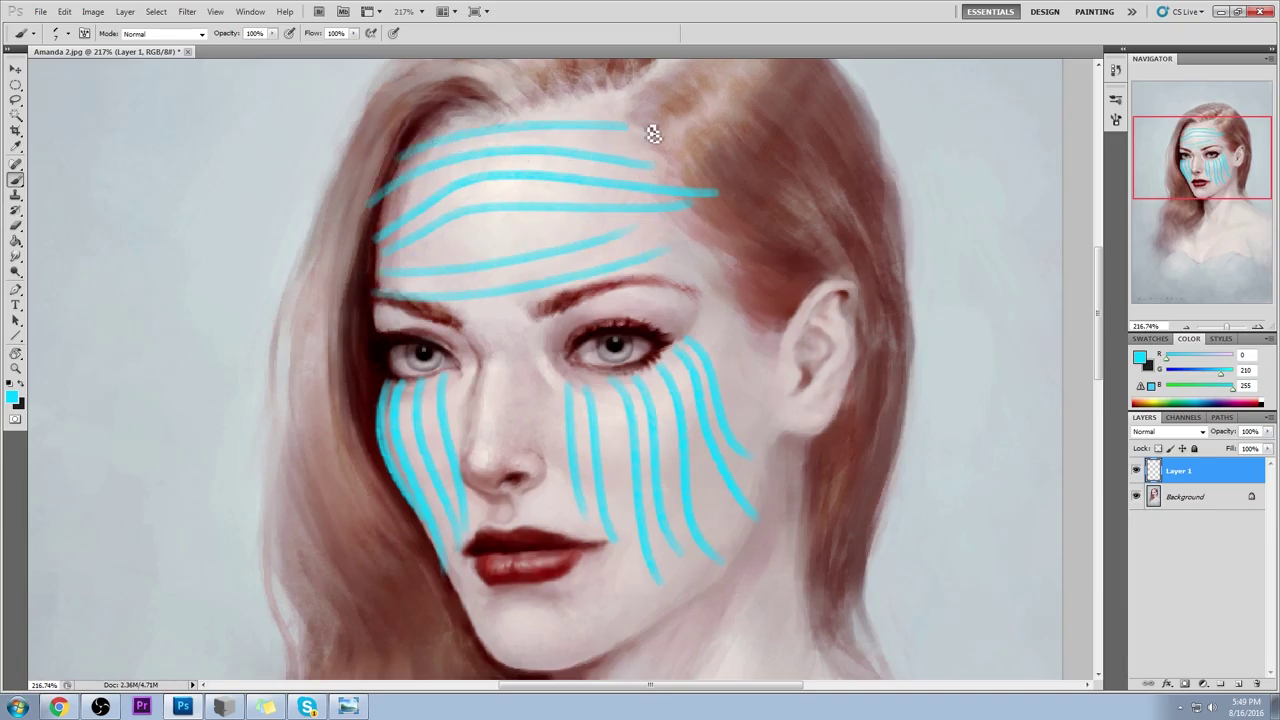
# Step: Cross the forehead lines with vertical cyan contours running from the hairline to the brows, forming a grid
pyautogui.moveTo(447, 110); pyautogui.dragTo(420, 300)
pyautogui.moveTo(472, 110); pyautogui.dragTo(470, 318)
pyautogui.moveTo(488, 135)
pyautogui.mouseDown()
pyautogui.moveTo(515, 340)
pyautogui.moveTo(552, 292)
pyautogui.mouseUp()
pyautogui.moveTo(585, 115)
pyautogui.mouseDown()
pyautogui.moveTo(563, 263)
pyautogui.moveTo(628, 275)
pyautogui.mouseUp()
pyautogui.moveTo(650, 100); pyautogui.dragTo(677, 286)
pyautogui.moveTo(432, 140)
pyautogui.mouseDown()
pyautogui.moveTo(405, 290)
pyautogui.moveTo(385, 288)
pyautogui.mouseUp()
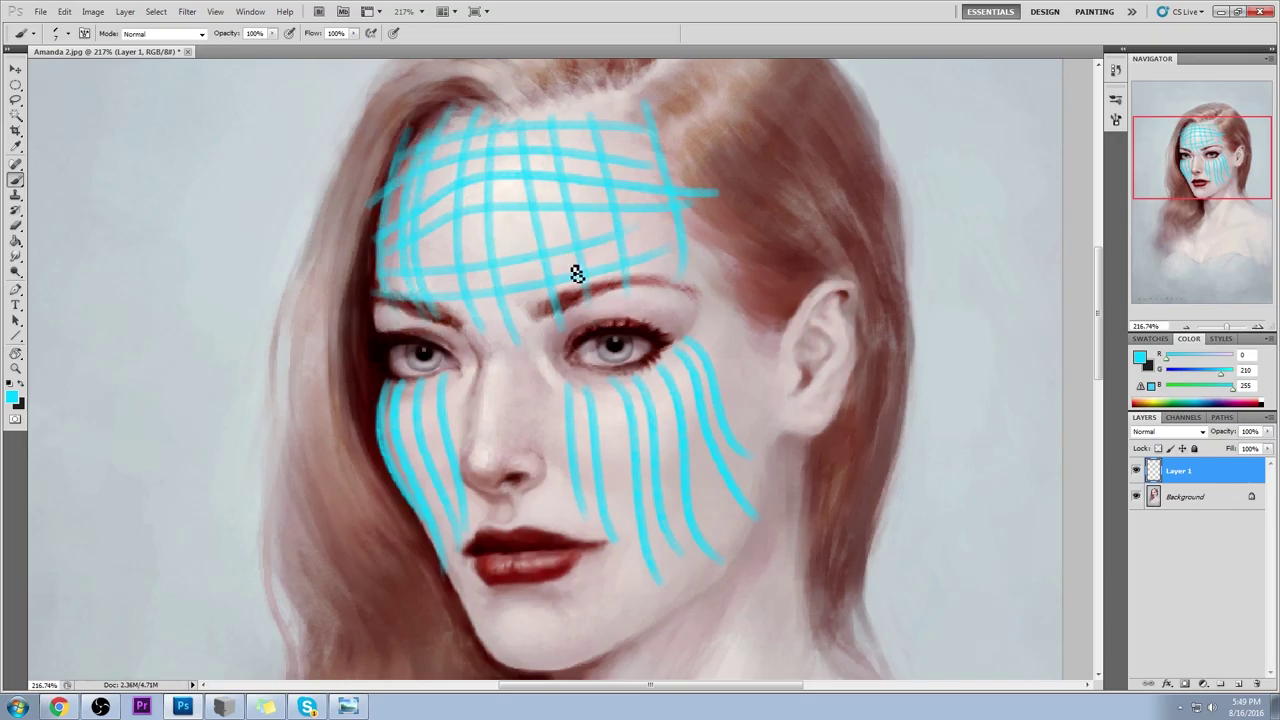
# Step: Draw cyan contours down the nose and cross-contours wrapping from the nose over the near cheek
pyautogui.moveTo(485, 328); pyautogui.dragTo(478, 465)
pyautogui.moveTo(505, 345); pyautogui.dragTo(501, 435)
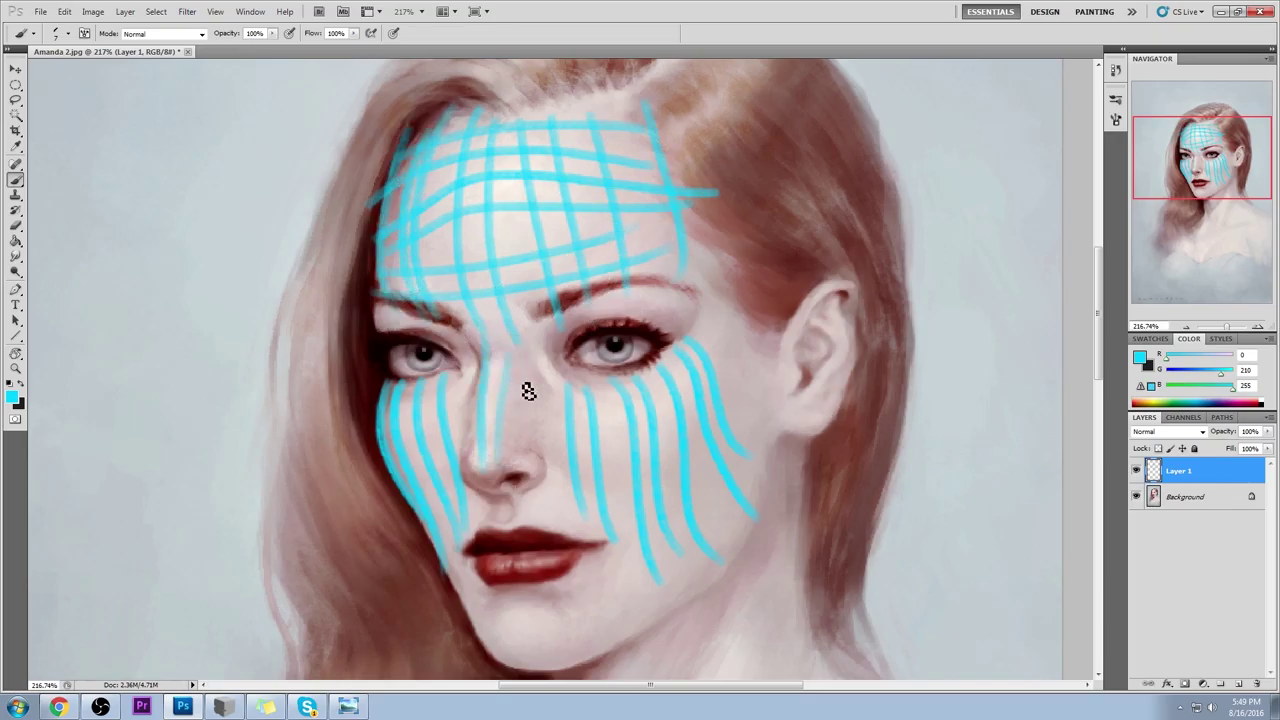
pyautogui.moveTo(527, 382); pyautogui.dragTo(531, 440)
pyautogui.moveTo(497, 389); pyautogui.dragTo(743, 371)
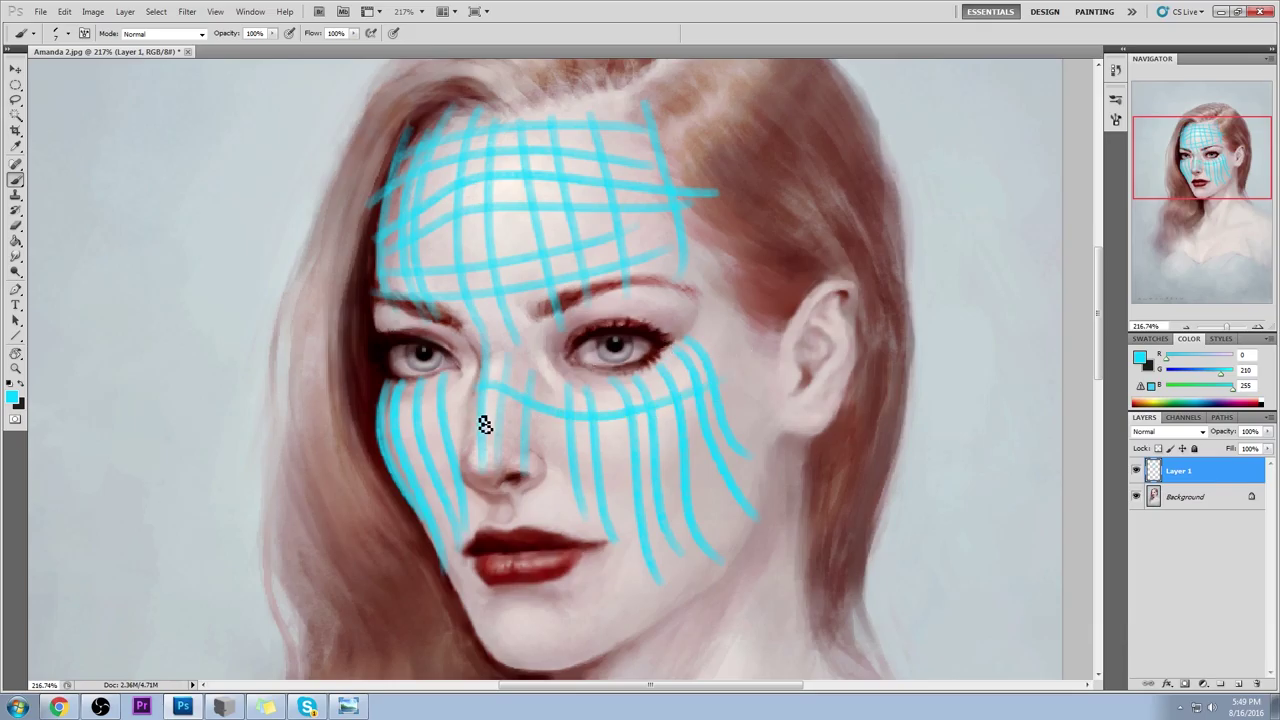
pyautogui.moveTo(486, 423); pyautogui.dragTo(720, 395)
pyautogui.moveTo(500, 448); pyautogui.dragTo(590, 465)
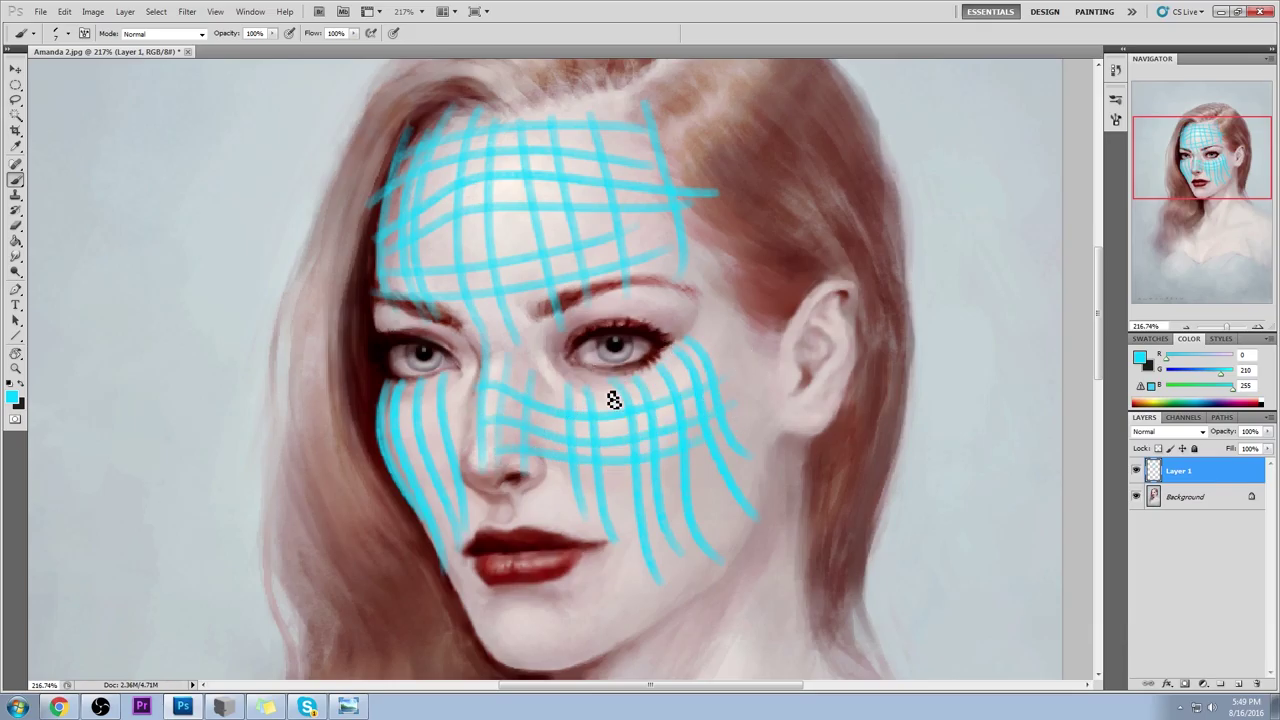
# Step: Draw a long double-headed cyan arrow linking the near cheekbone with the far cheek contour, and undo an extra far-cheek stroke
pyautogui.moveTo(766, 318)
pyautogui.mouseDown()
pyautogui.moveTo(724, 372)
pyautogui.moveTo(792, 360)
pyautogui.moveTo(598, 630)
pyautogui.mouseUp()
pyautogui.moveTo(527, 651)
pyautogui.mouseDown()
pyautogui.moveTo(254, 576)
pyautogui.moveTo(332, 507)
pyautogui.moveTo(280, 486)
pyautogui.mouseUp()
pyautogui.moveTo(340, 540); pyautogui.dragTo(362, 487)
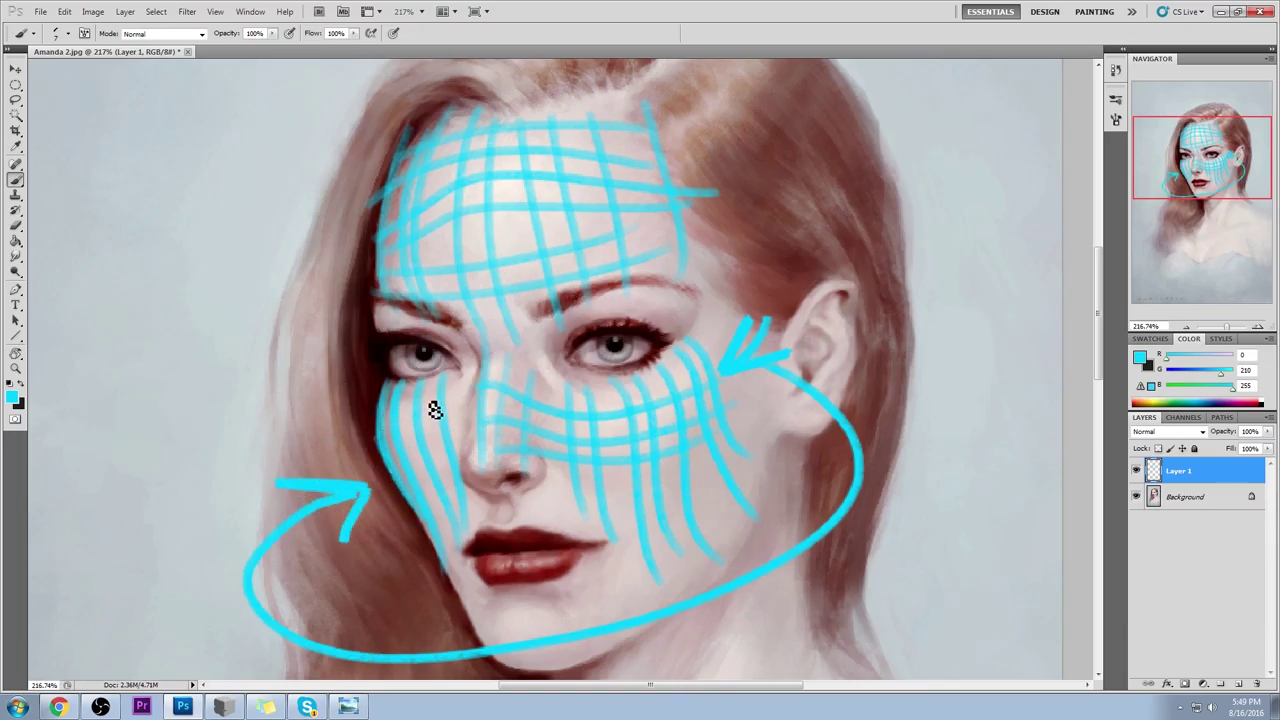
pyautogui.moveTo(423, 431); pyautogui.dragTo(472, 598)
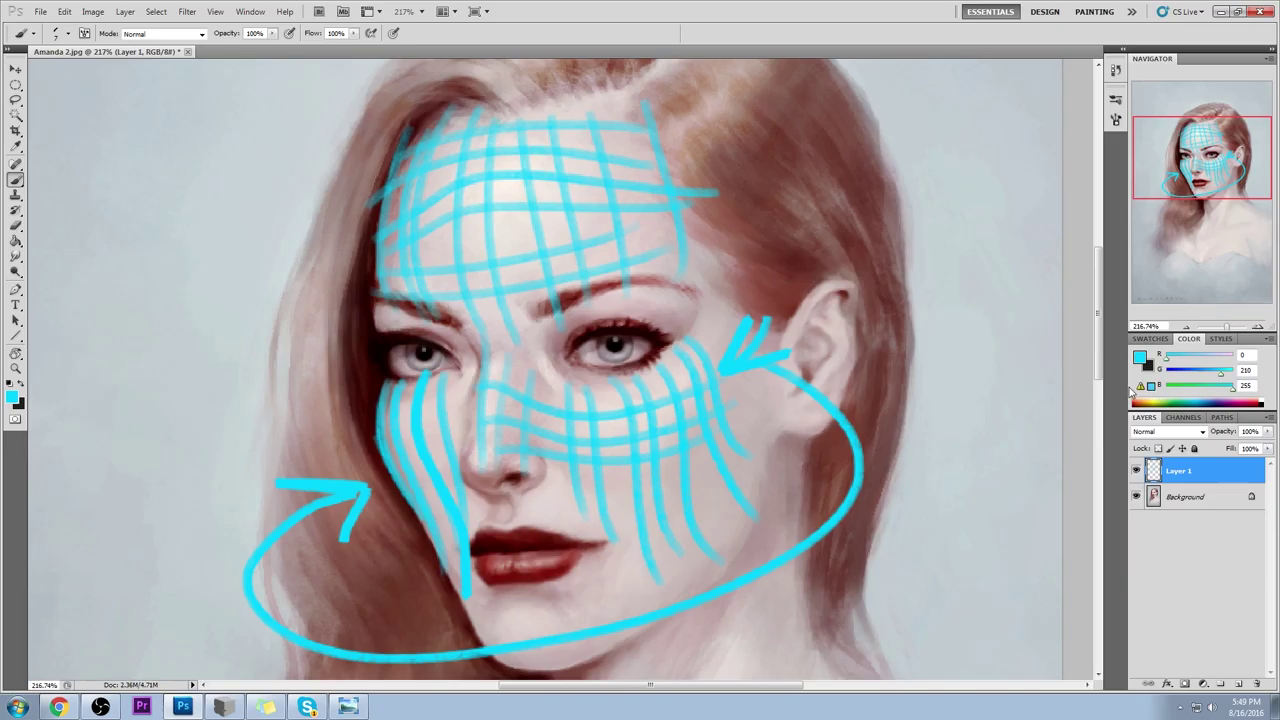
pyautogui.hotkey('ctrl', 'z')
# Step: Set the brush colour to pure blue (0, 0, 255) and trace the face's centre line from hairline to chin
pyautogui.click(1158, 375)
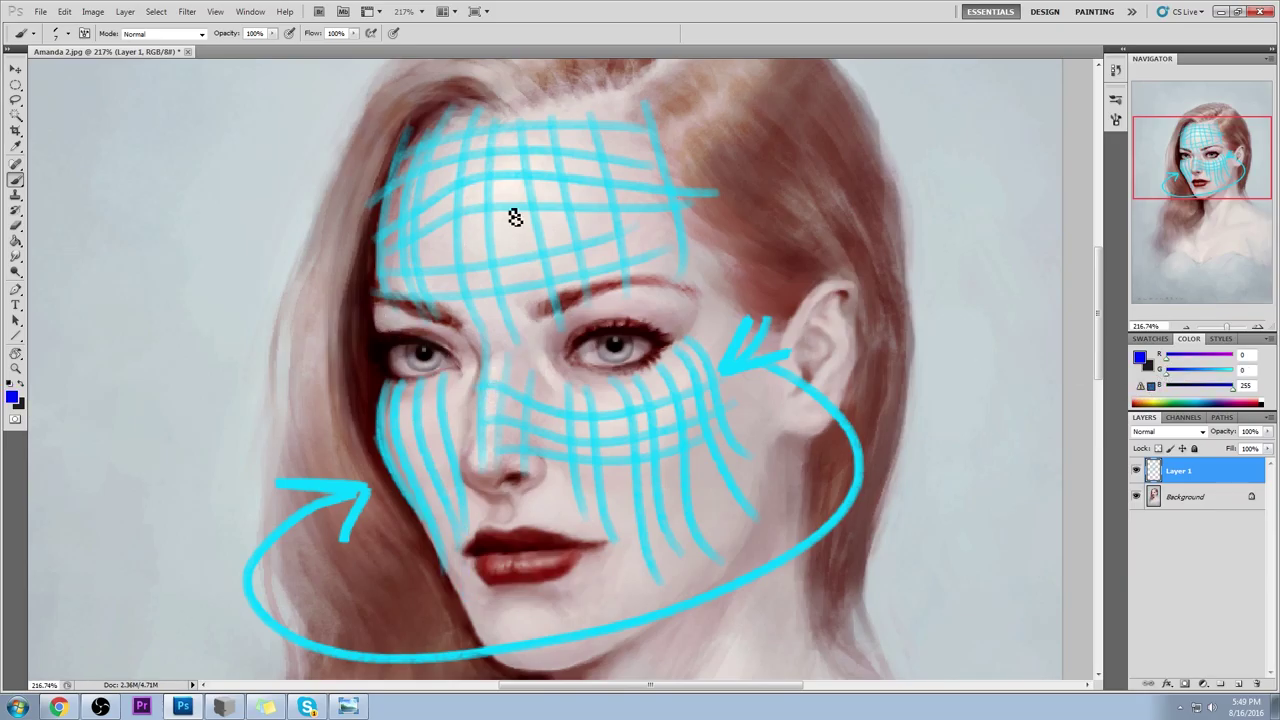
pyautogui.moveTo(481, 106)
pyautogui.mouseDown()
pyautogui.moveTo(470, 207)
pyautogui.moveTo(494, 343)
pyautogui.moveTo(472, 476)
pyautogui.moveTo(513, 503)
pyautogui.moveTo(513, 541)
pyautogui.moveTo(537, 551)
pyautogui.moveTo(571, 595)
pyautogui.moveTo(572, 628)
pyautogui.moveTo(630, 662)
pyautogui.mouseUp()
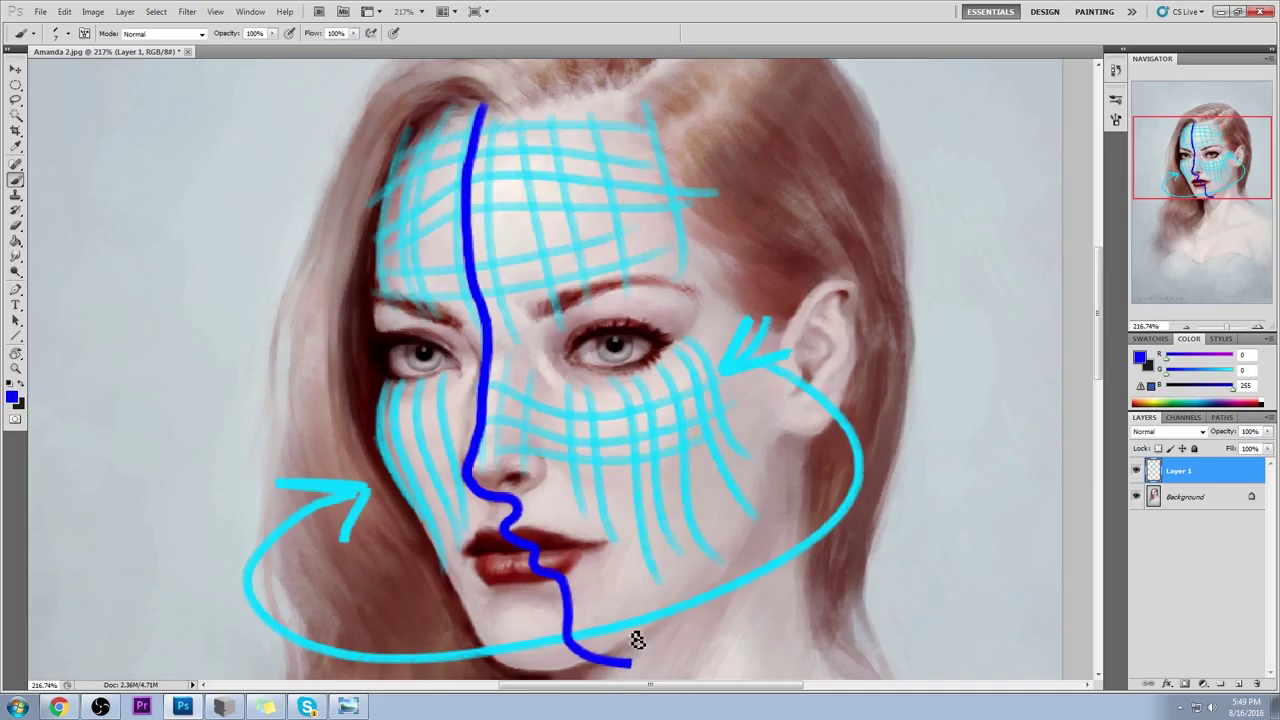
# Step: In PortraitStudio, turn the head to the front, demonstrate the Cheek Fat setting, rotate it slightly away, and return to the portrait
pyautogui.click(222, 707)
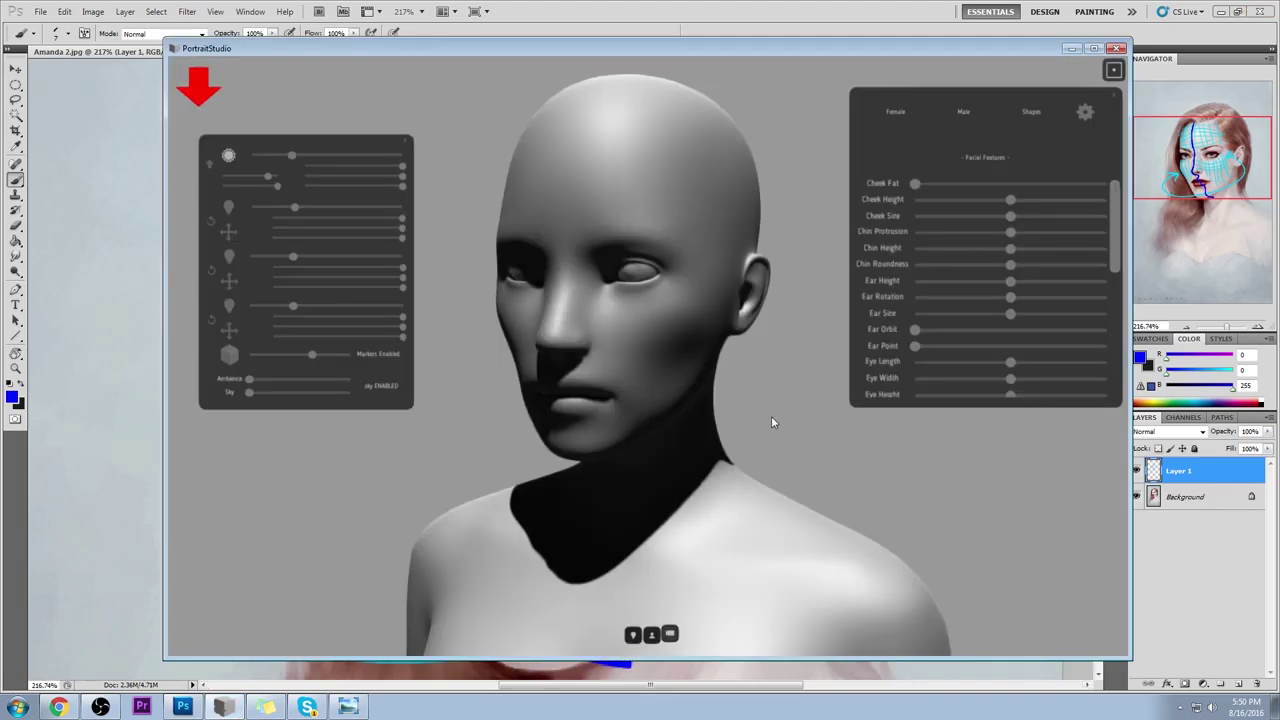
pyautogui.moveTo(771, 416); pyautogui.dragTo(977, 406)
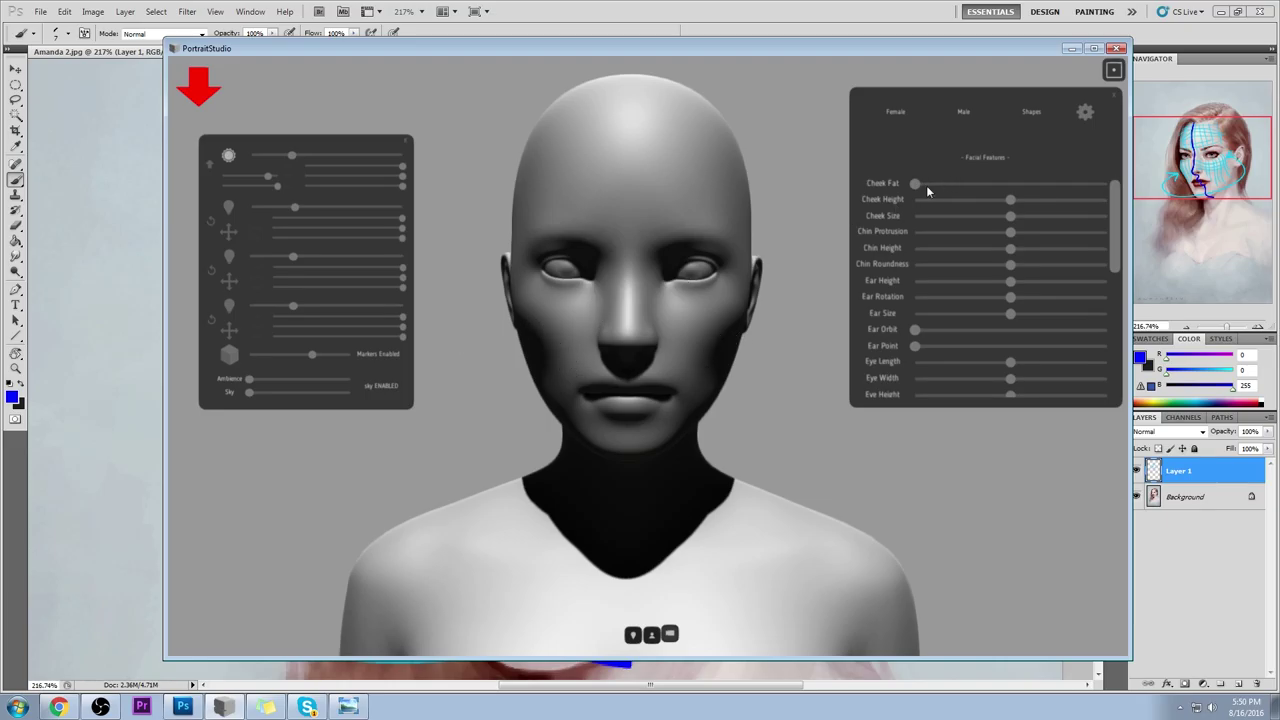
pyautogui.moveTo(916, 184)
pyautogui.mouseDown()
pyautogui.moveTo(1097, 190)
pyautogui.moveTo(980, 204)
pyautogui.moveTo(862, 240)
pyautogui.moveTo(728, 474)
pyautogui.moveTo(238, 462)
pyautogui.moveTo(784, 455)
pyautogui.mouseUp()
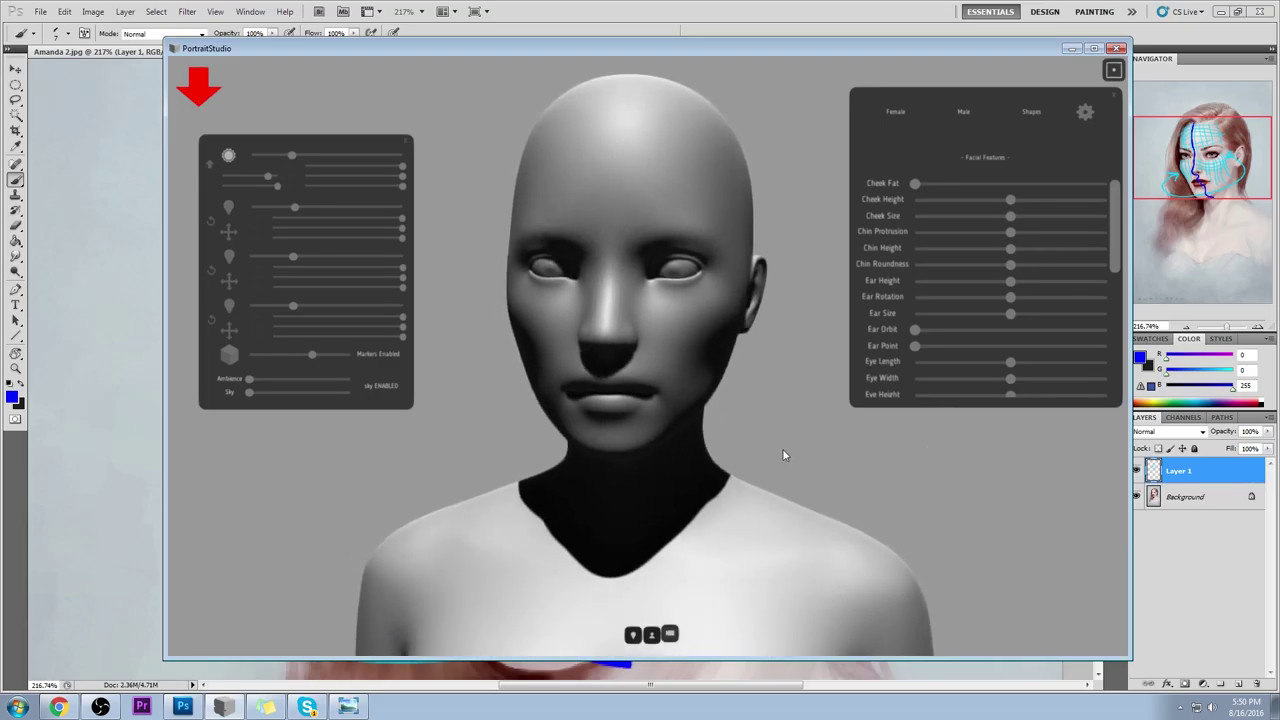
pyautogui.click(1071, 48)
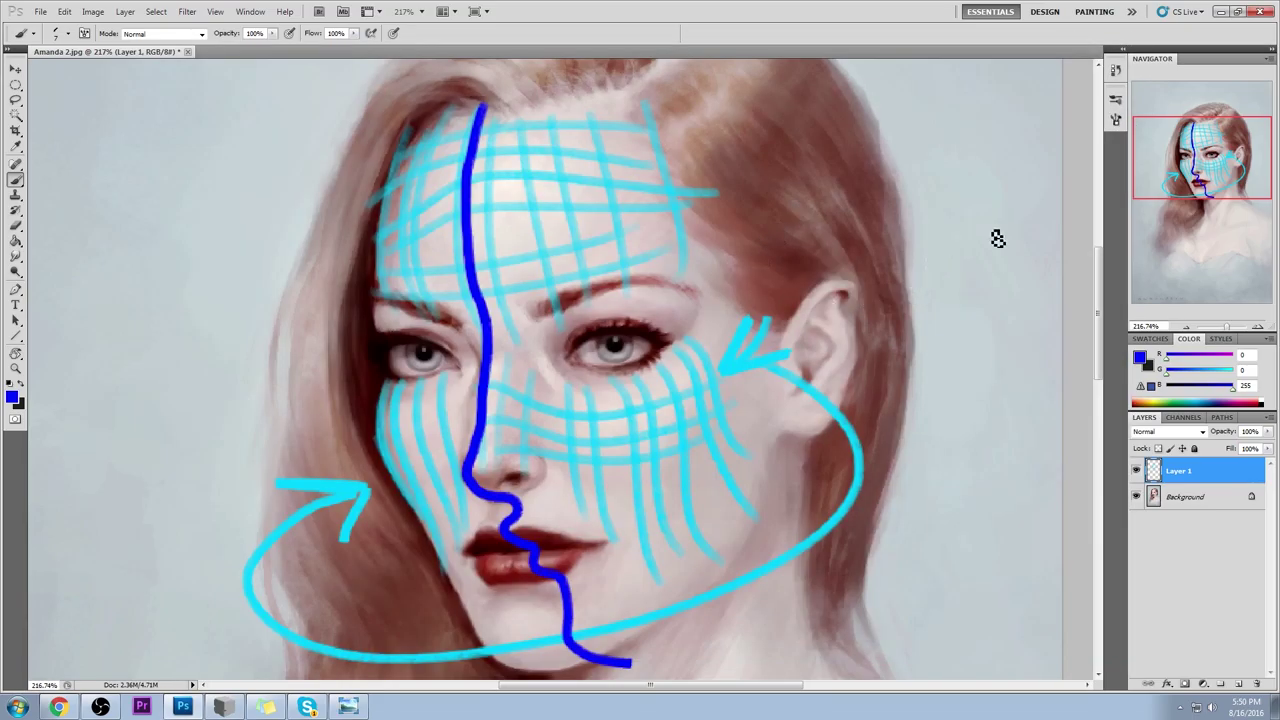
# Step: Delete the layer holding the contour annotations
pyautogui.click(1255, 685)
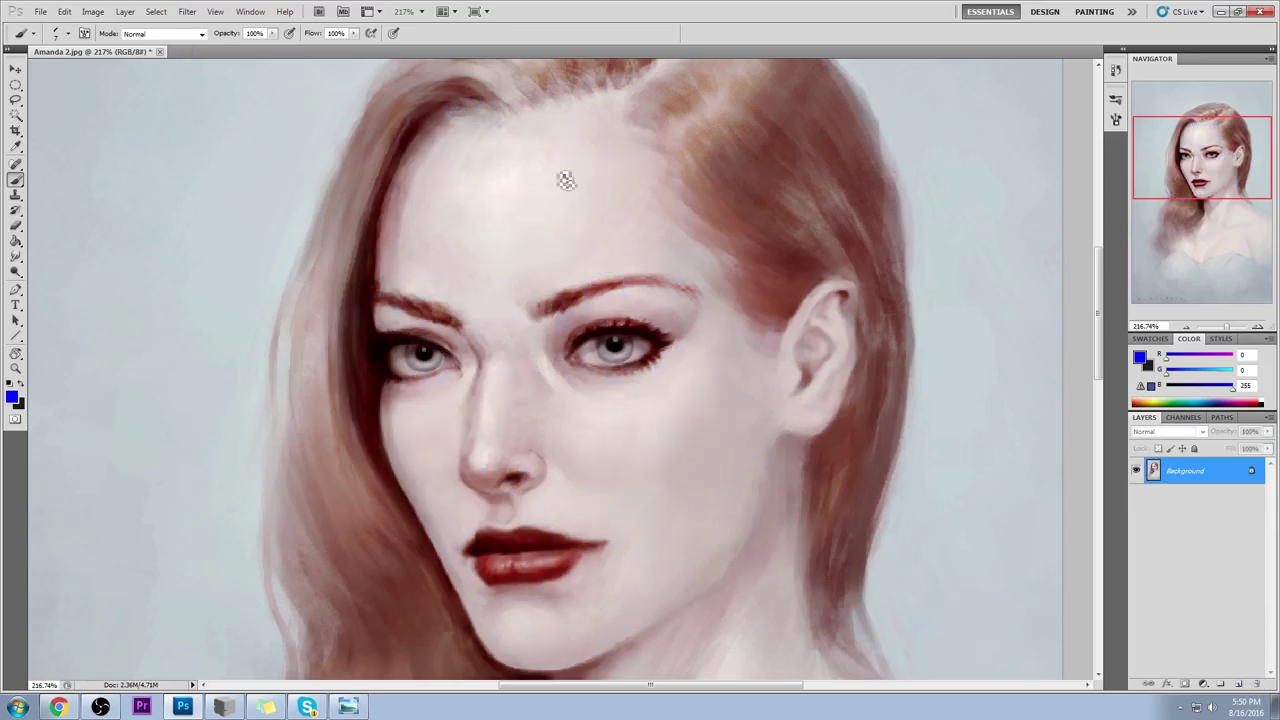
# Step: Close Amanda 2.jpg, saving its changes, and restore the Photoshop window to a smaller size over the desktop
pyautogui.click(159, 52)
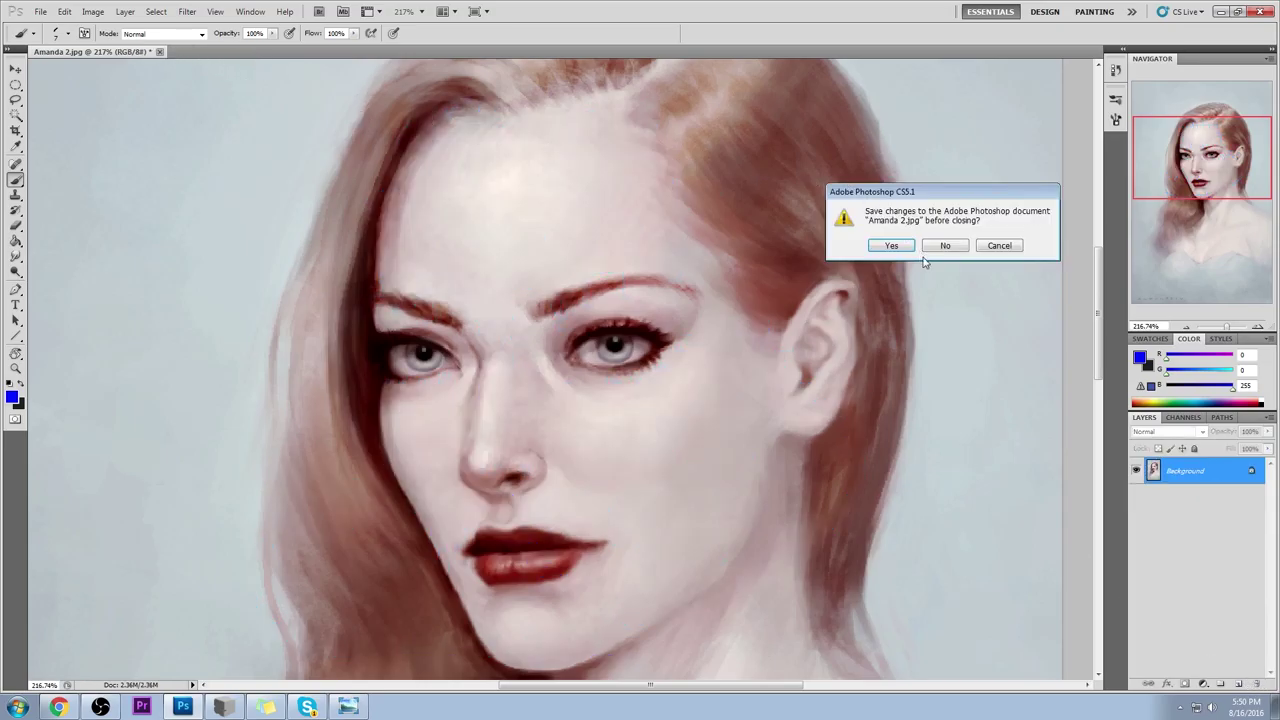
pyautogui.click(892, 246)
pyautogui.click(728, 192)
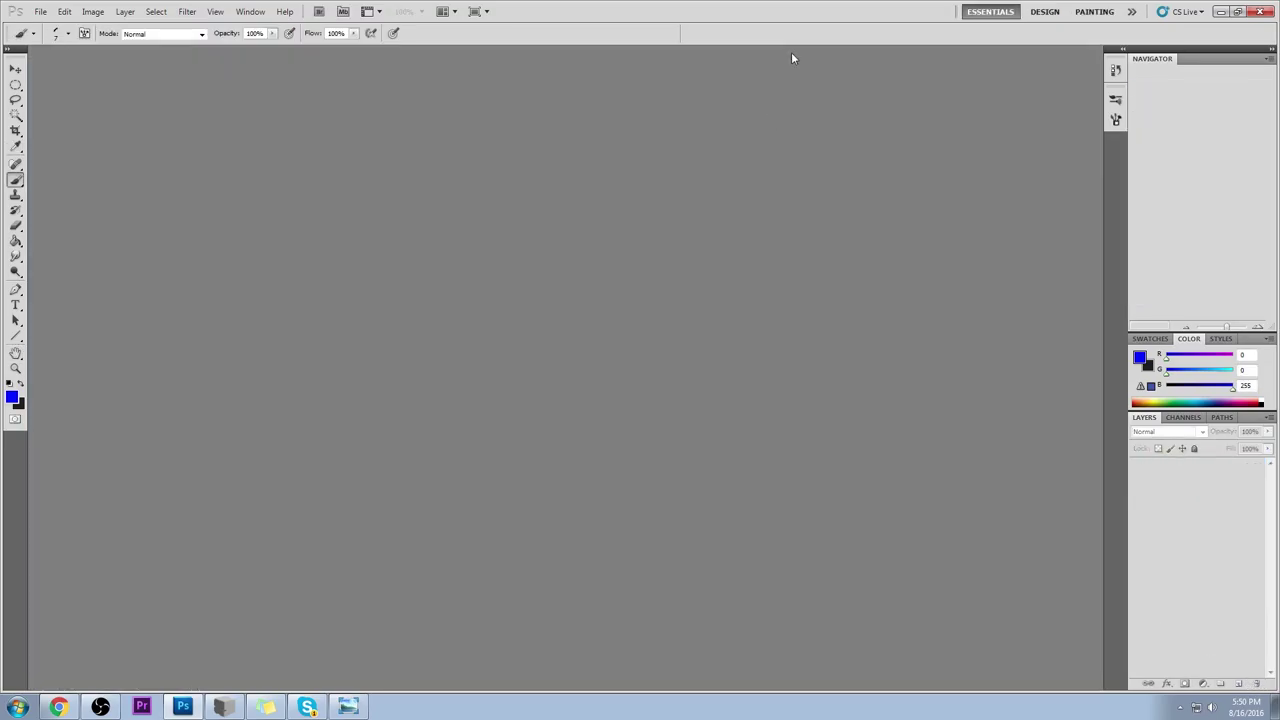
pyautogui.doubleClick(827, 22)
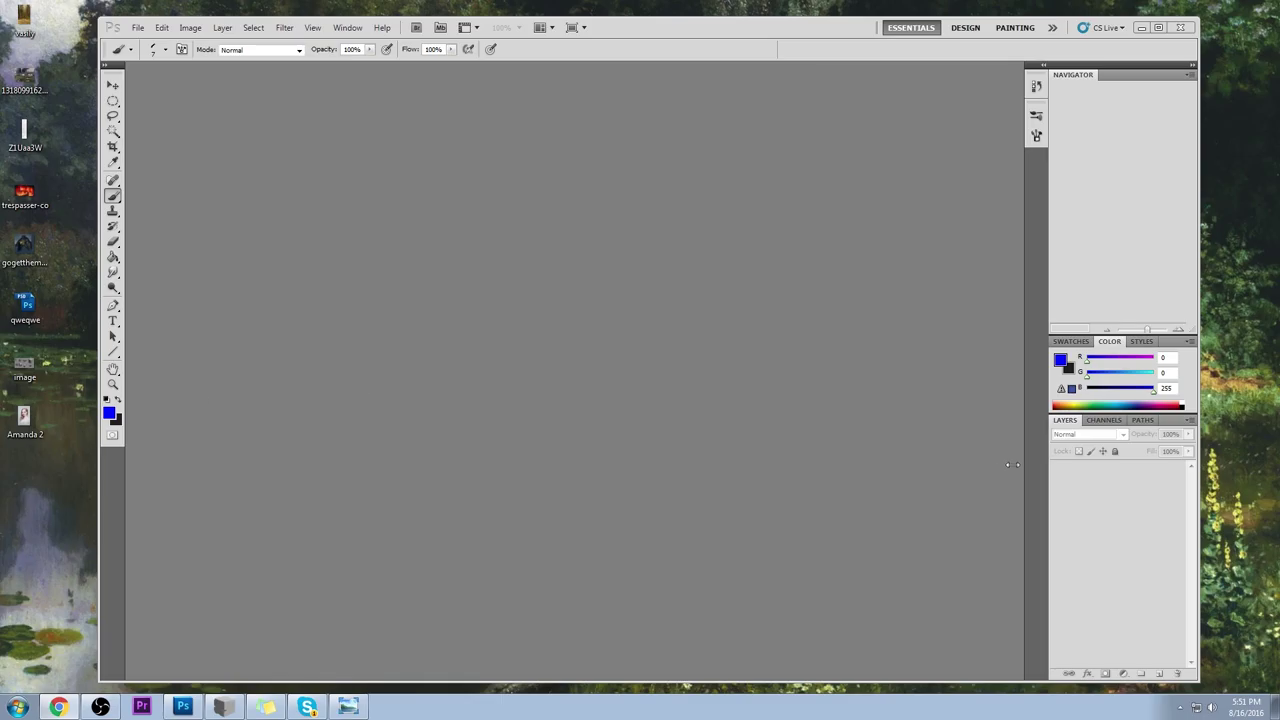
# Step: In PortraitStudio, turn the head to a three-quarter view, raise Cheek Fat to slightly above the middle, and close the program
pyautogui.click(225, 707)
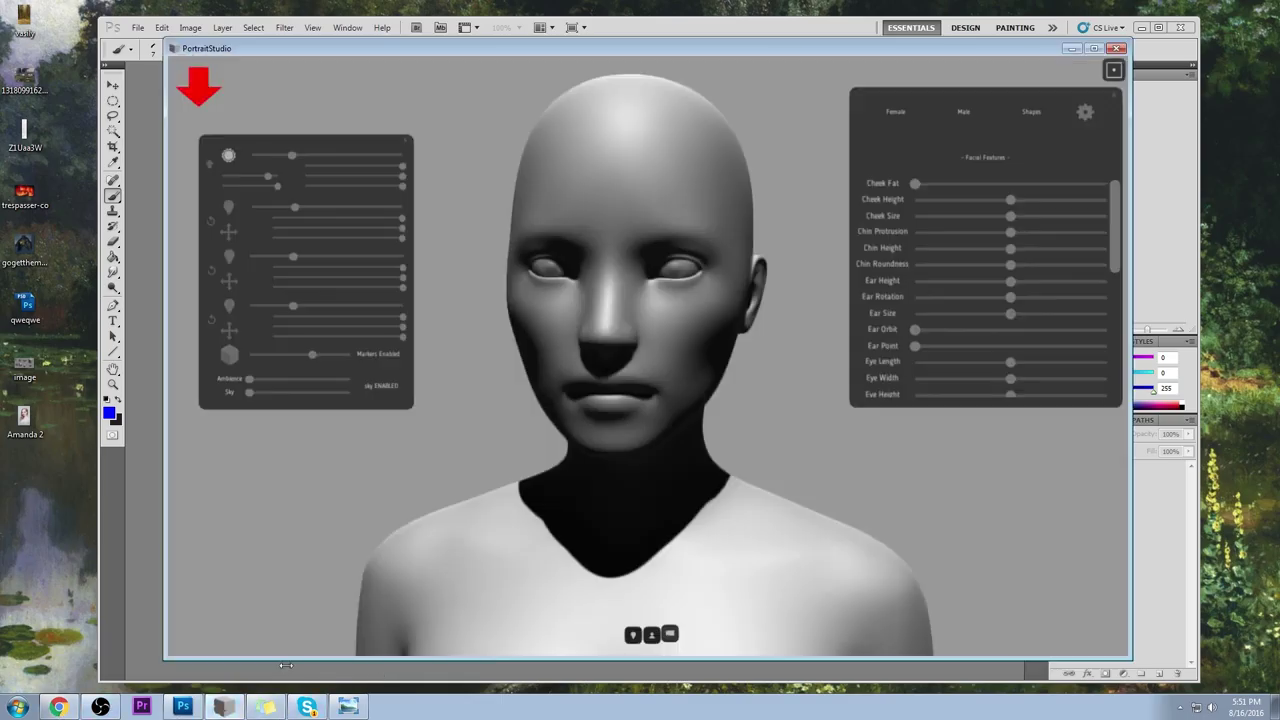
pyautogui.moveTo(751, 451); pyautogui.dragTo(417, 486)
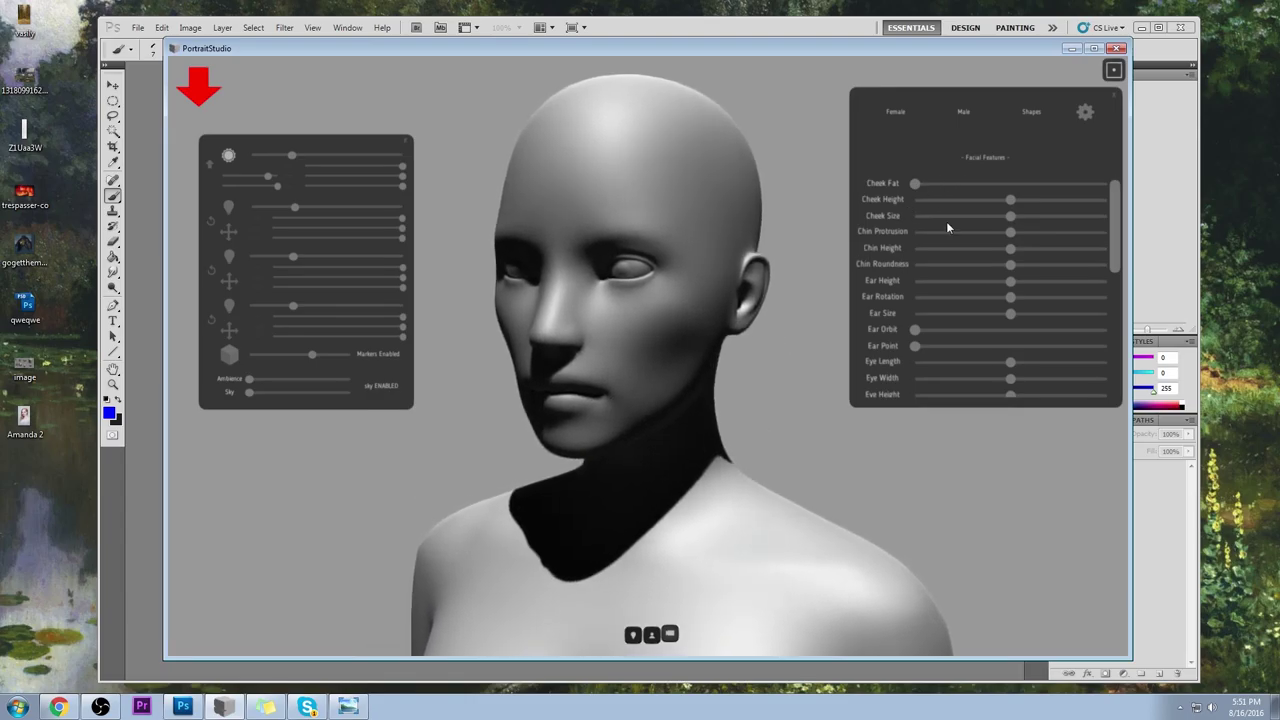
pyautogui.moveTo(917, 187); pyautogui.dragTo(994, 207)
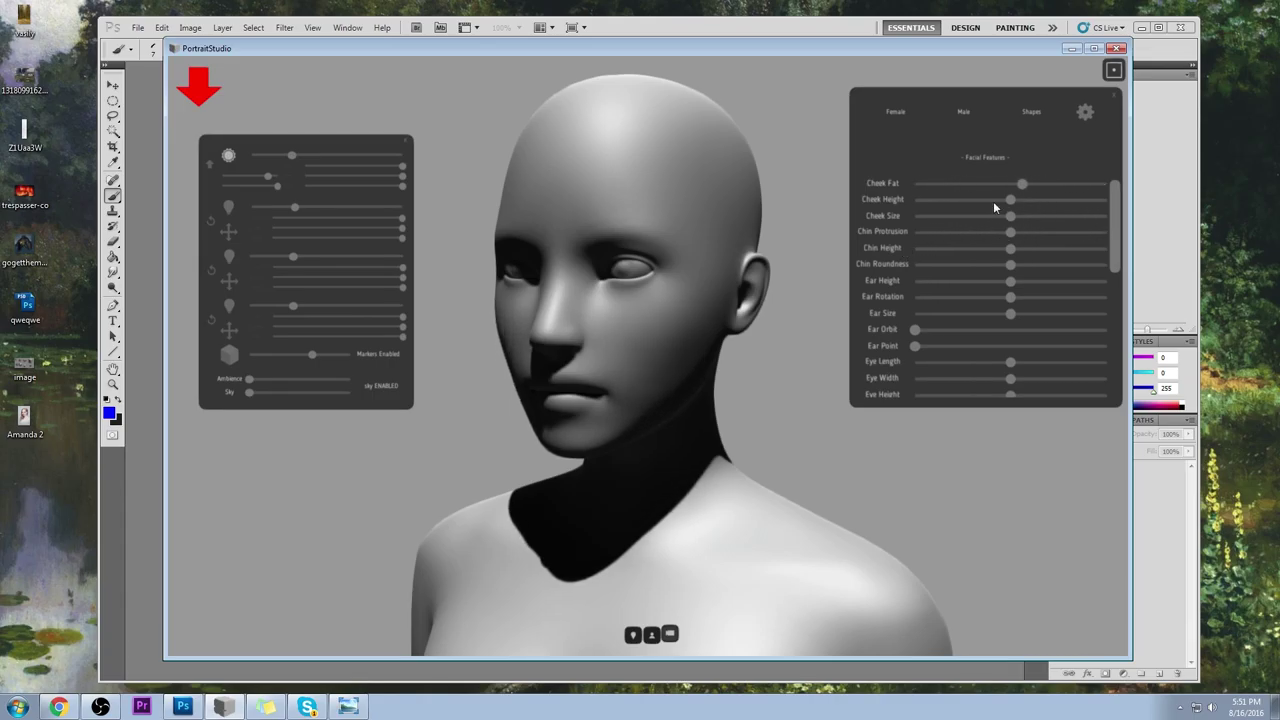
pyautogui.click(1117, 48)
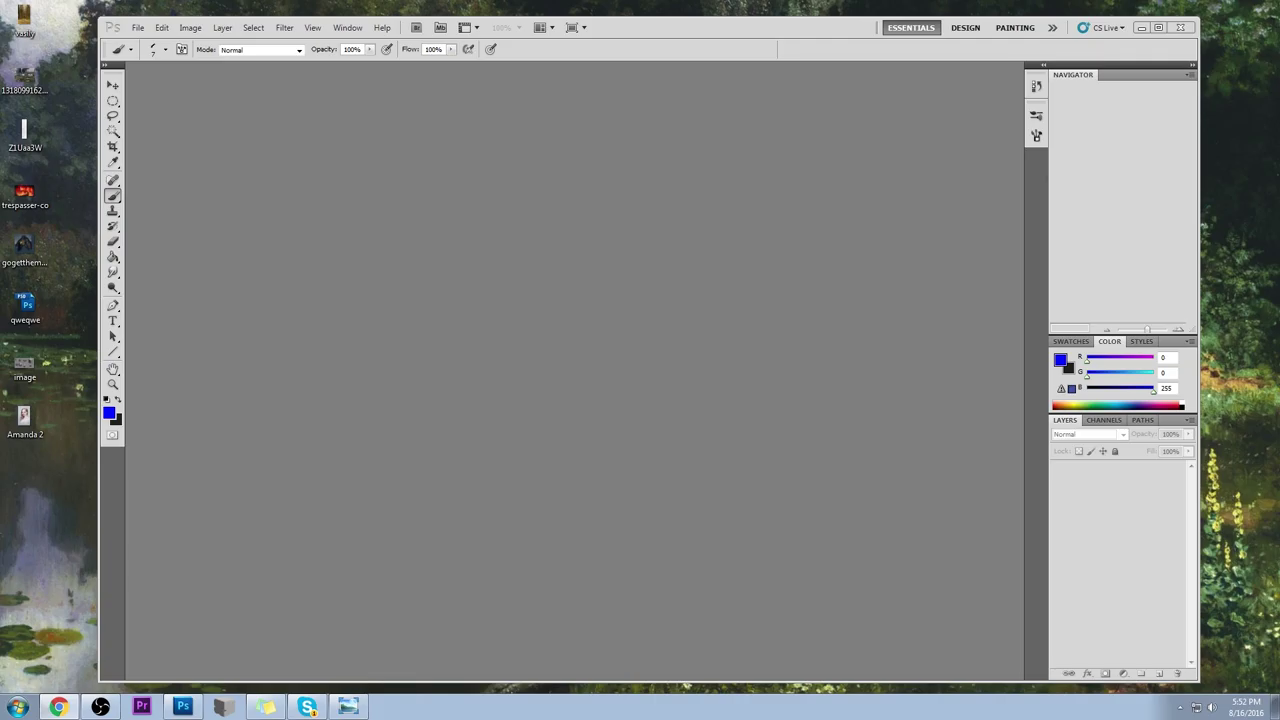
pyautogui.moveTo(1279, 34); pyautogui.dragTo(523, 46)
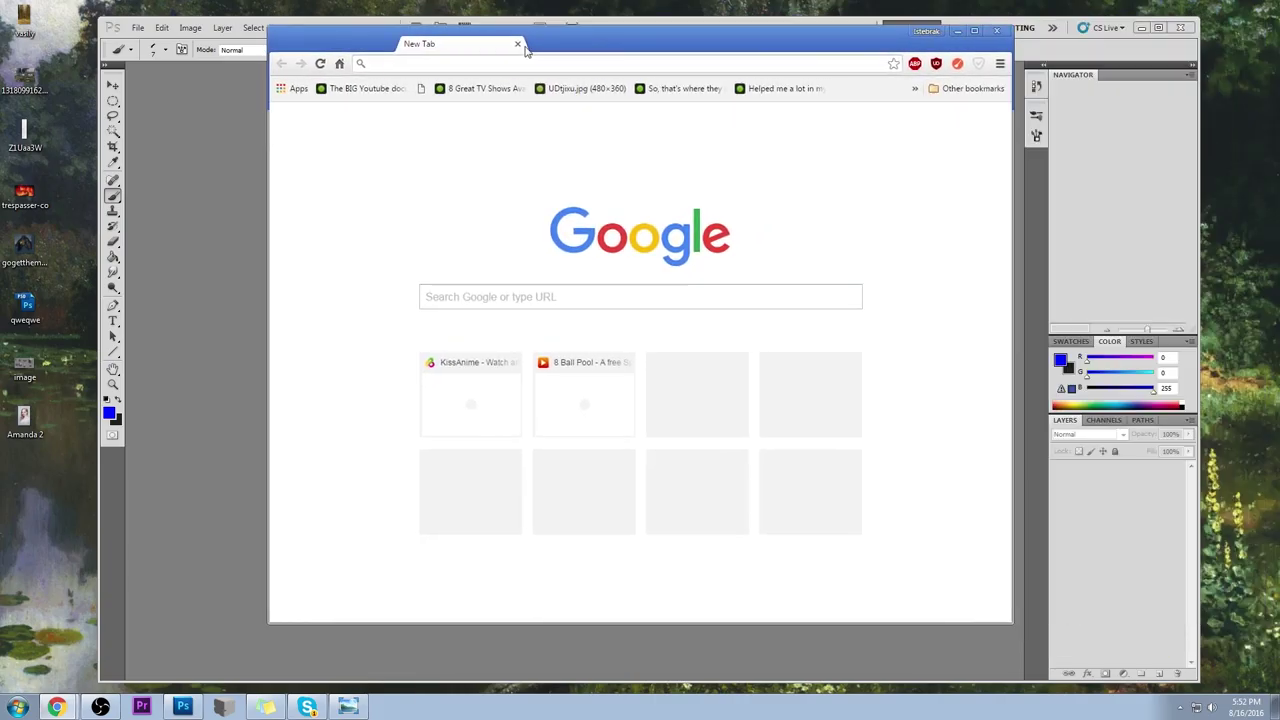
pyautogui.click(540, 62)
pyautogui.write('www.')
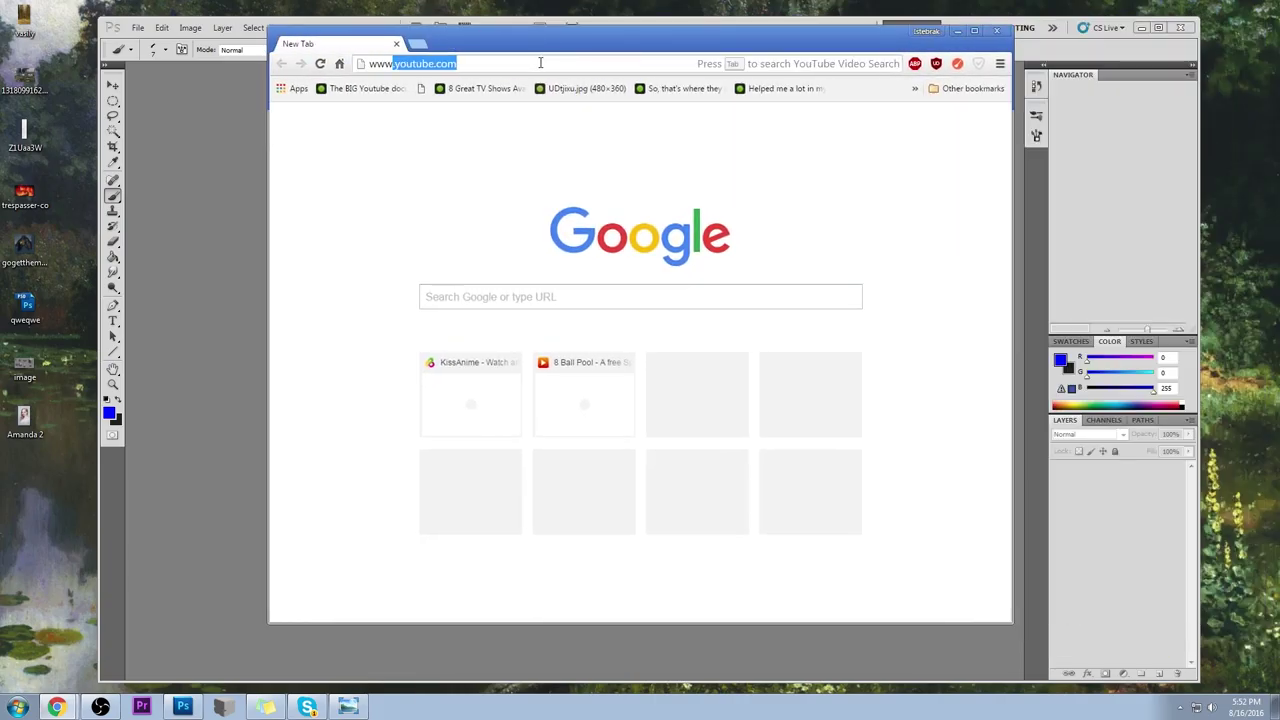
pyautogui.write('istebrak.com')
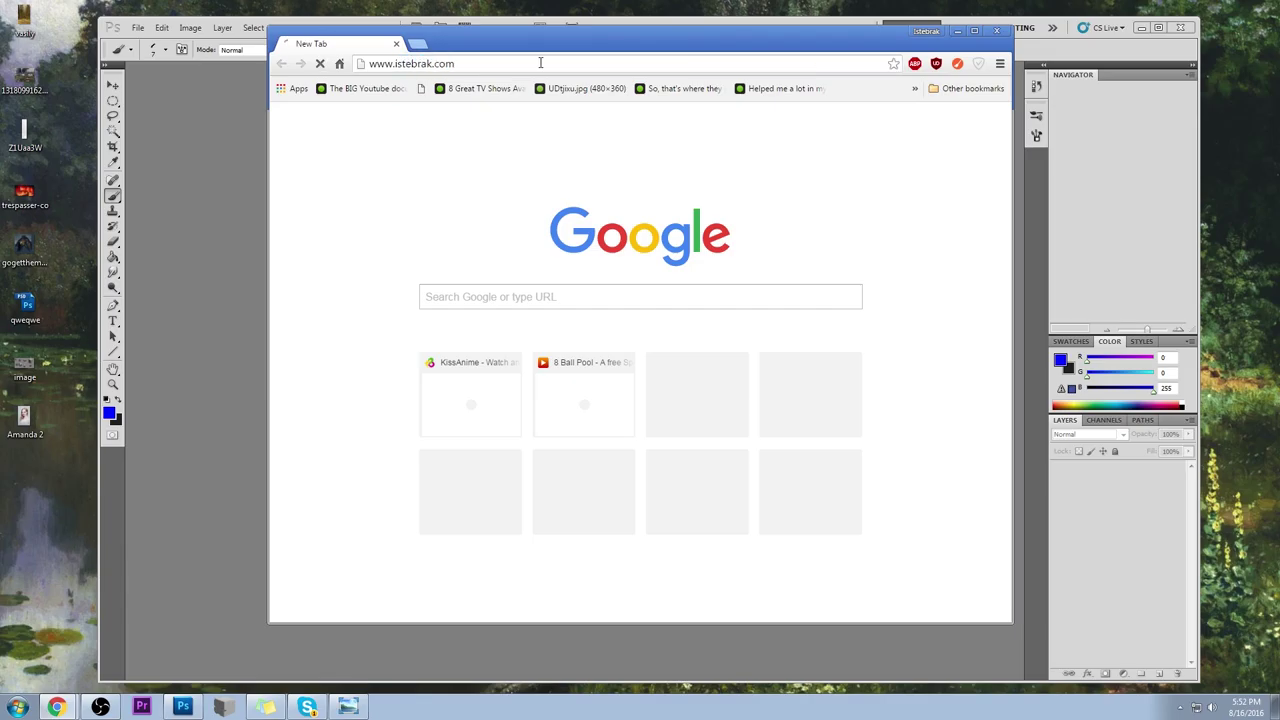
pyautogui.press('Return')
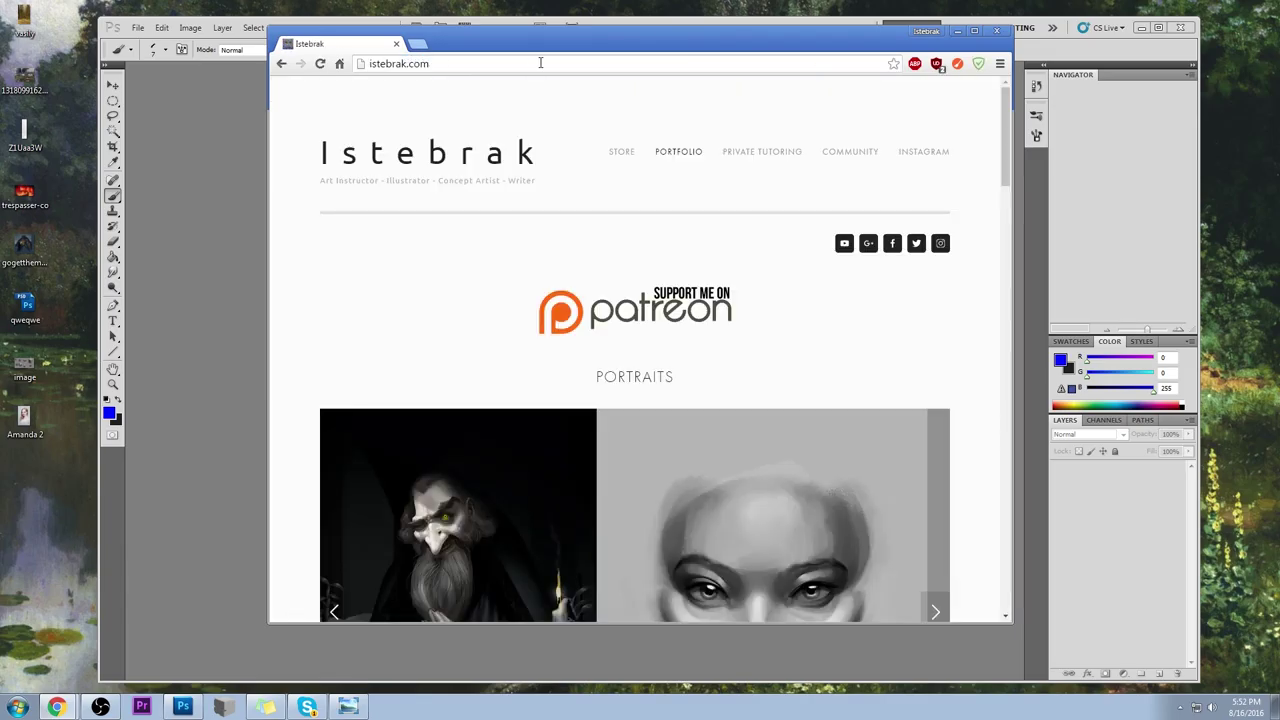
# Step: View the site's Community page with the critique-hour schedule and challenge resources, and check the system calendar
pyautogui.click(838, 151)
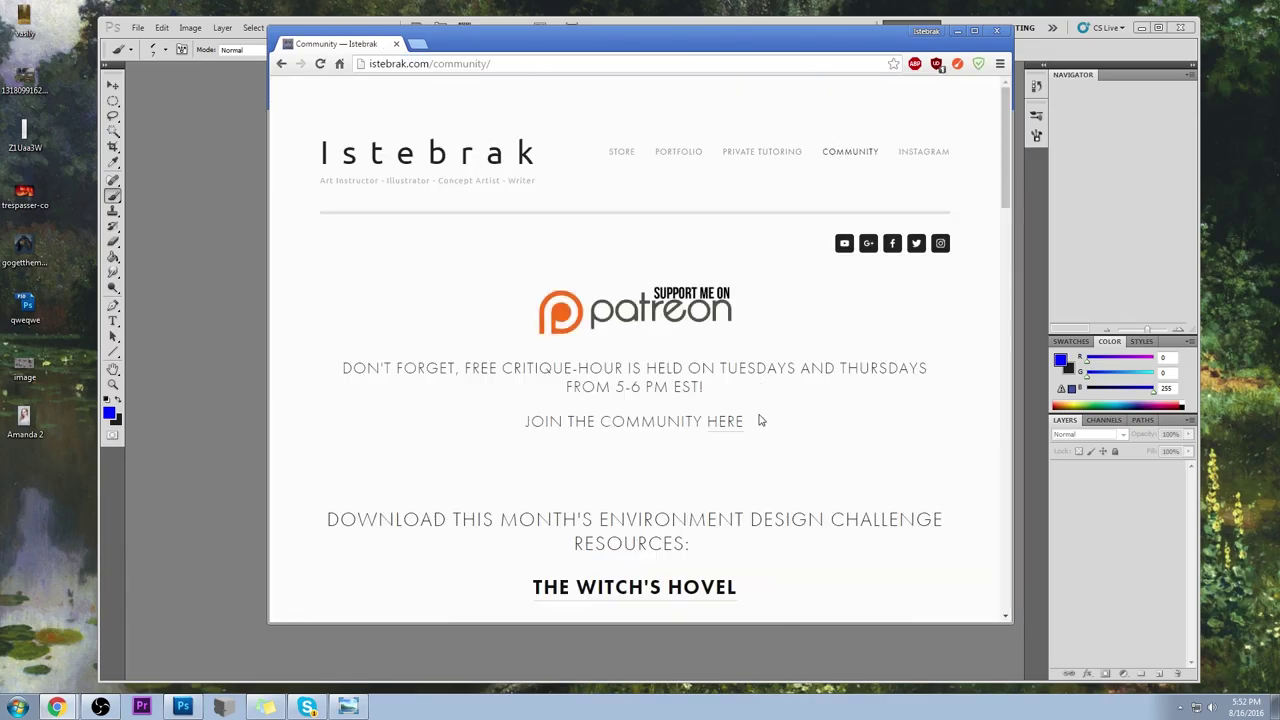
pyautogui.scroll(-1, 857, 421)
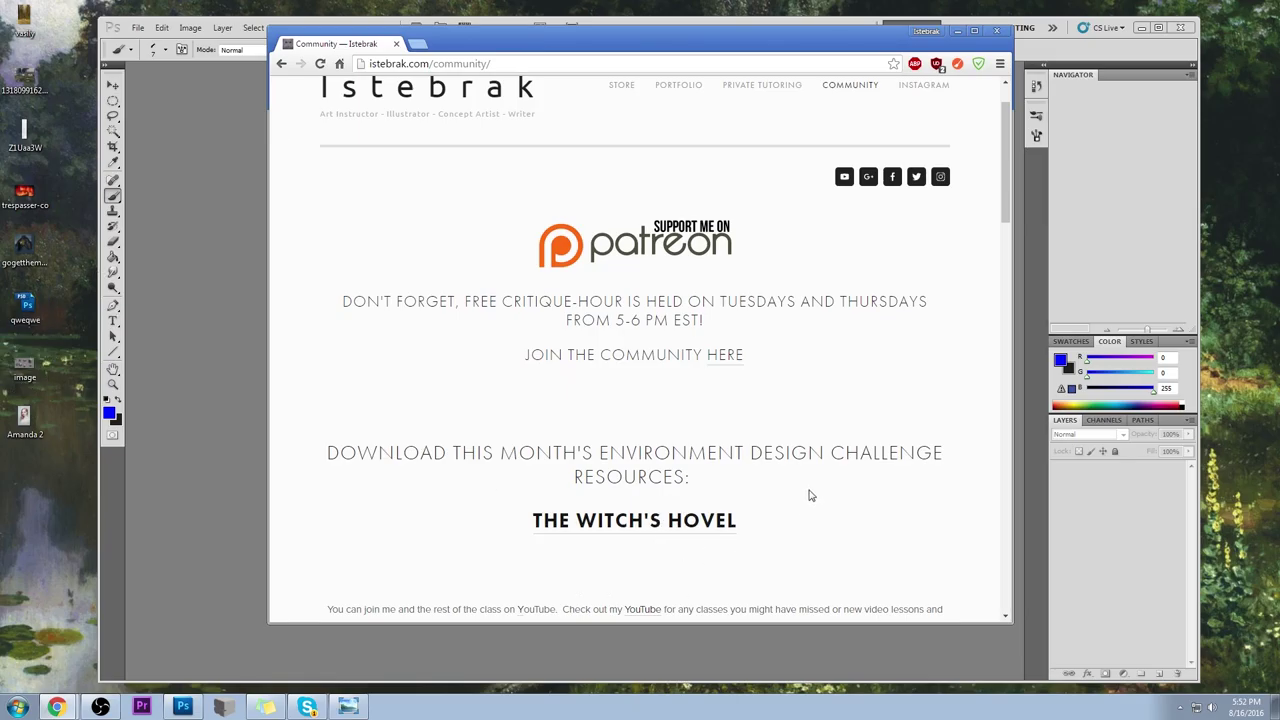
pyautogui.click(1245, 705)
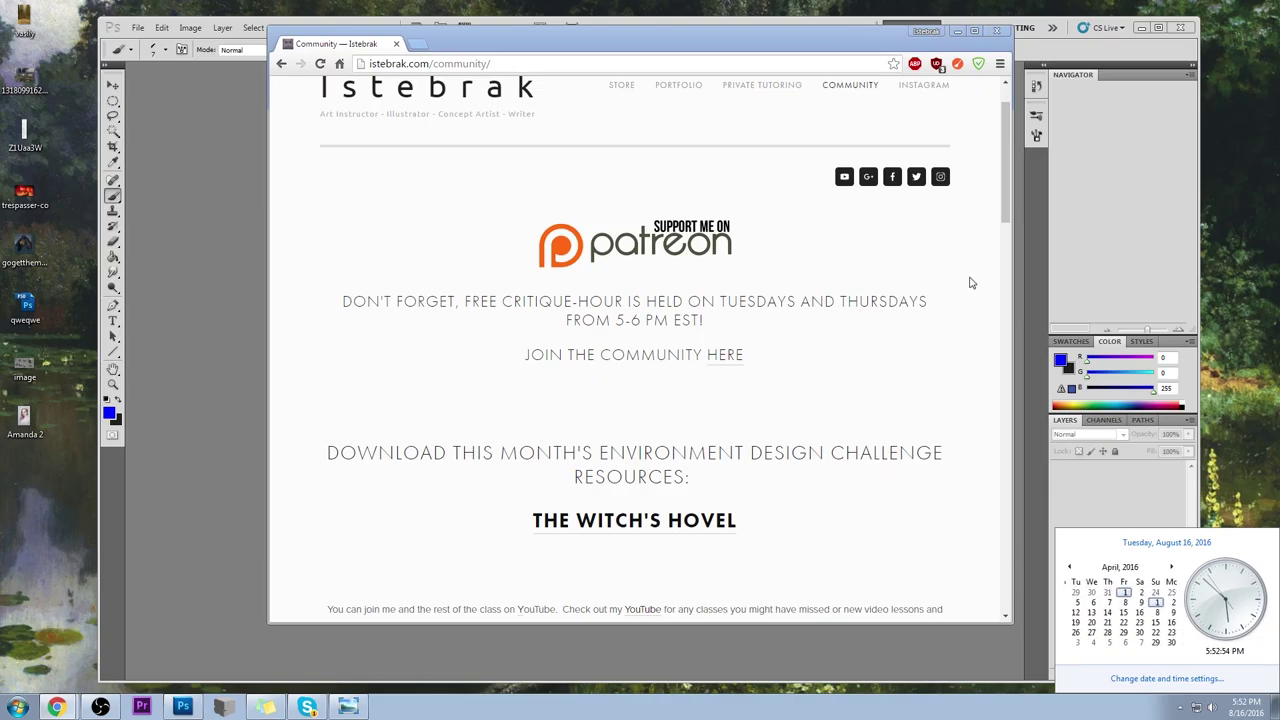
pyautogui.click(973, 282)
pyautogui.scroll(1, 975, 282)
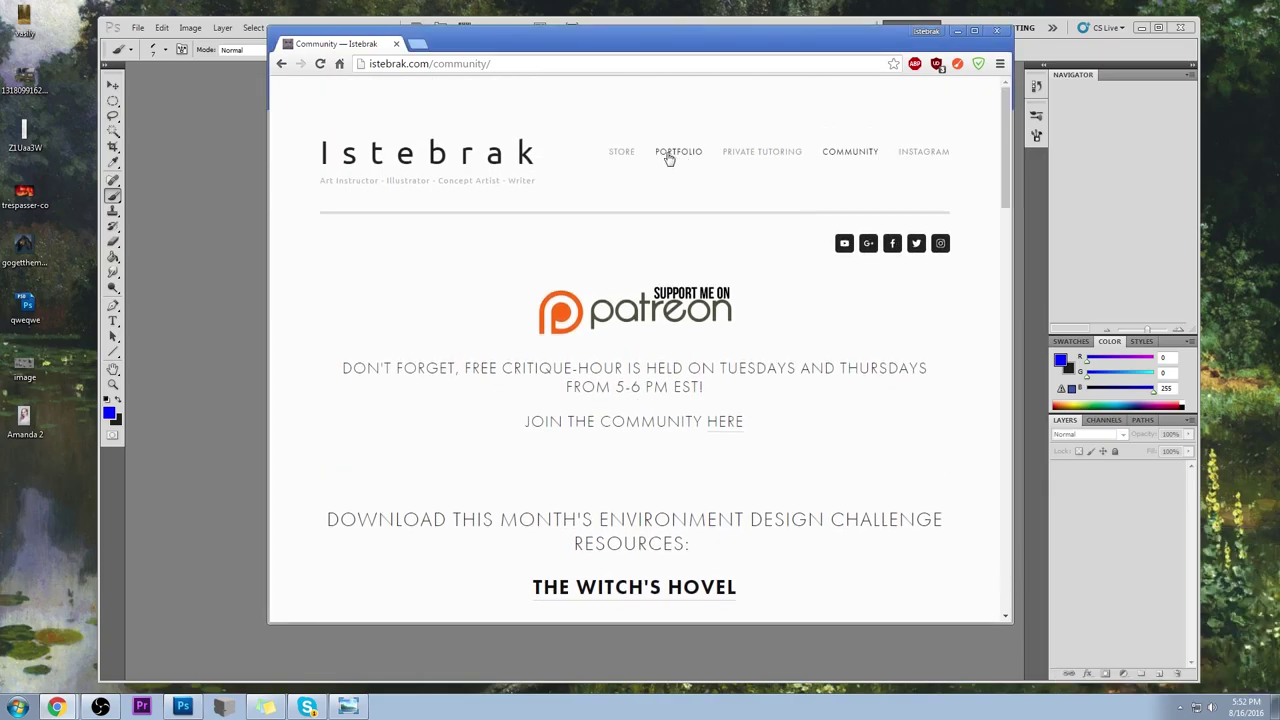
# Step: Look through the site's Store page from the Dry-Oil Brushes to the support form, and check the system clock
pyautogui.click(625, 155)
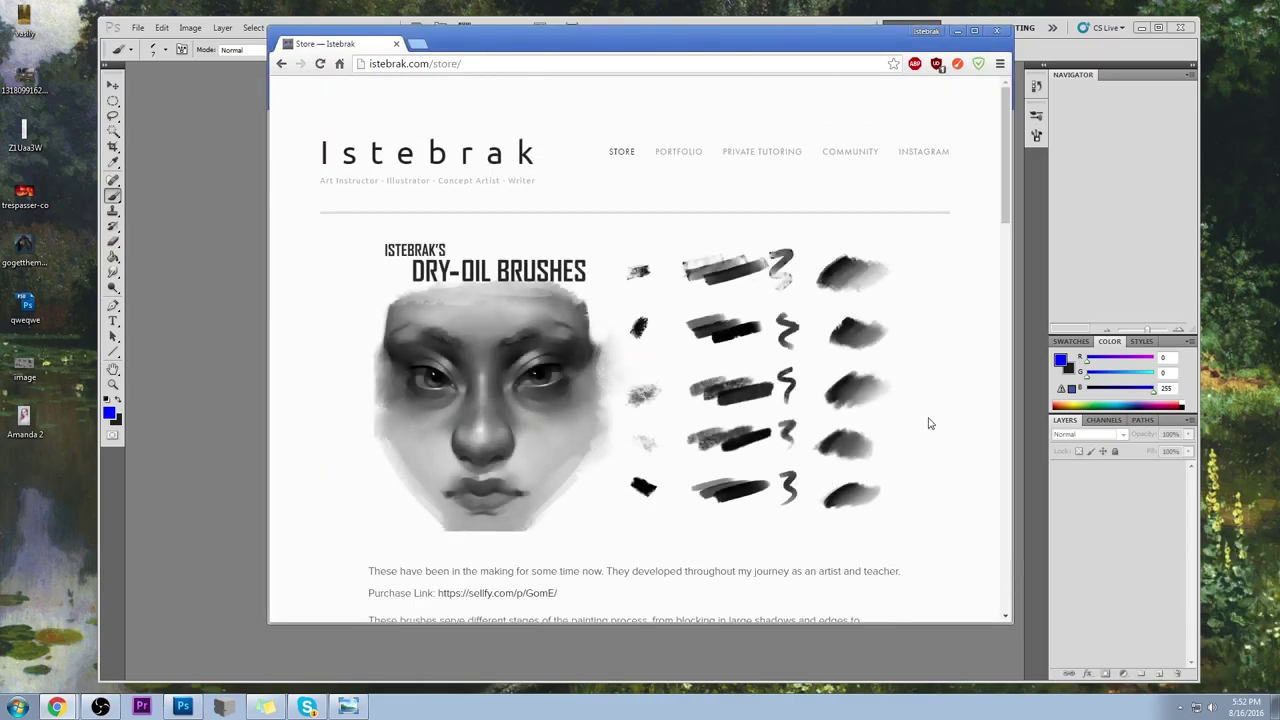
pyautogui.scroll(-7, 928, 424)
pyautogui.scroll(3, 926, 428)
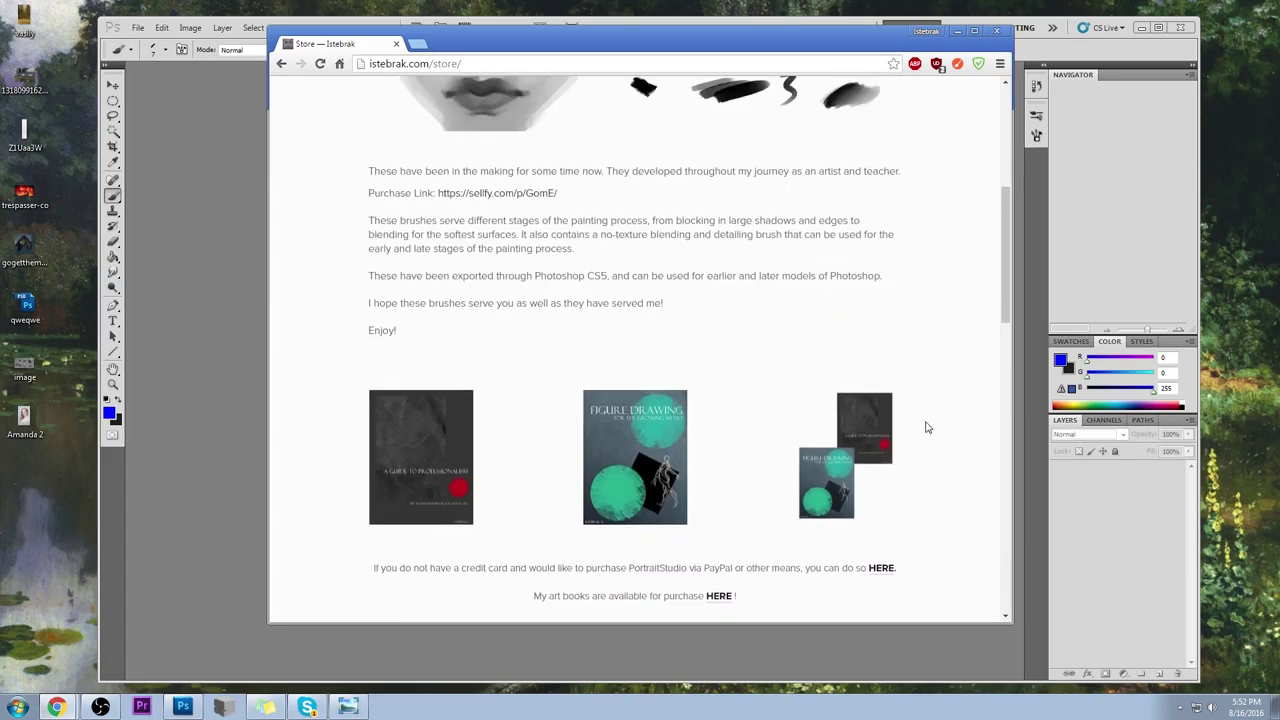
pyautogui.scroll(4, 926, 420)
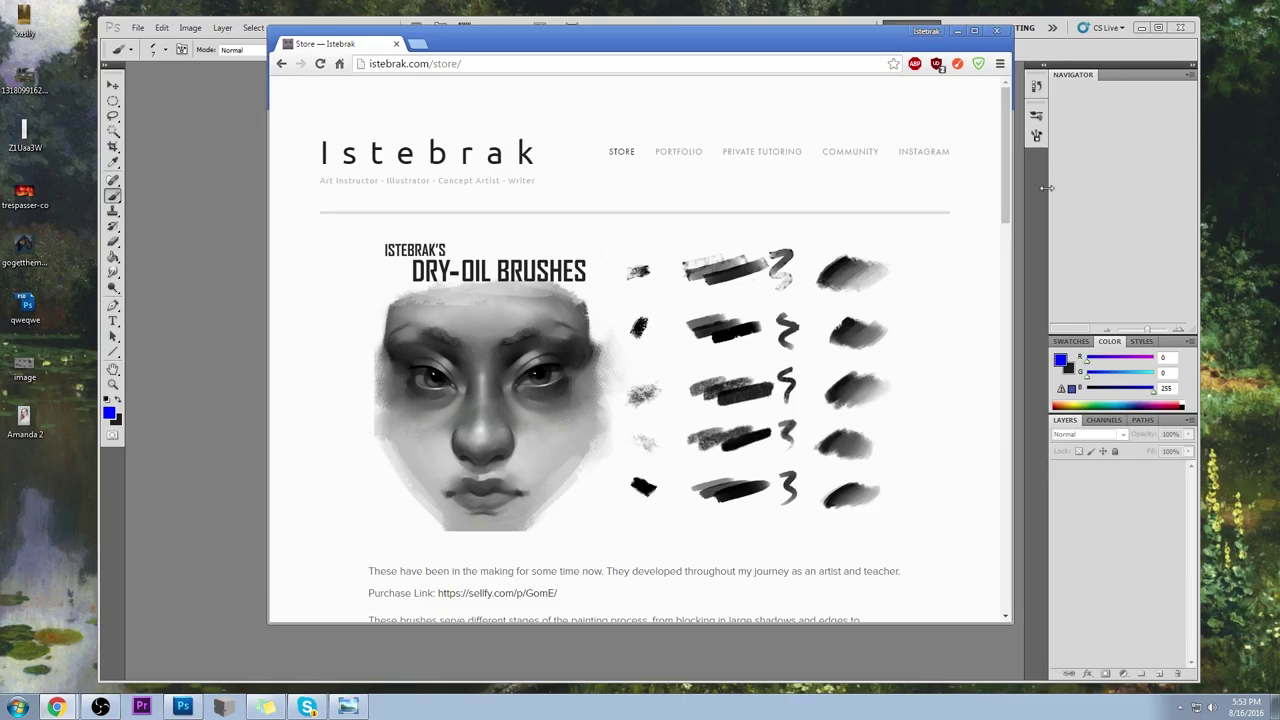
pyautogui.click(1183, 27)
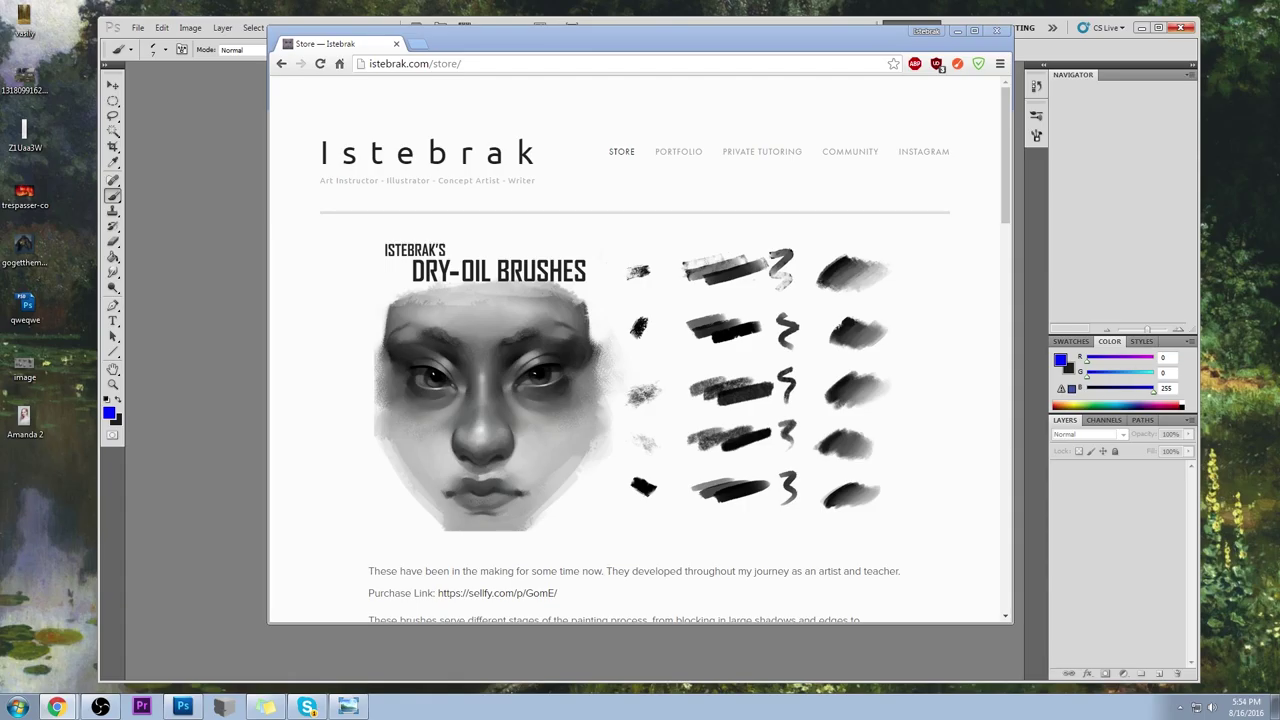
pyautogui.moveTo(1003, 135); pyautogui.dragTo(1007, 504)
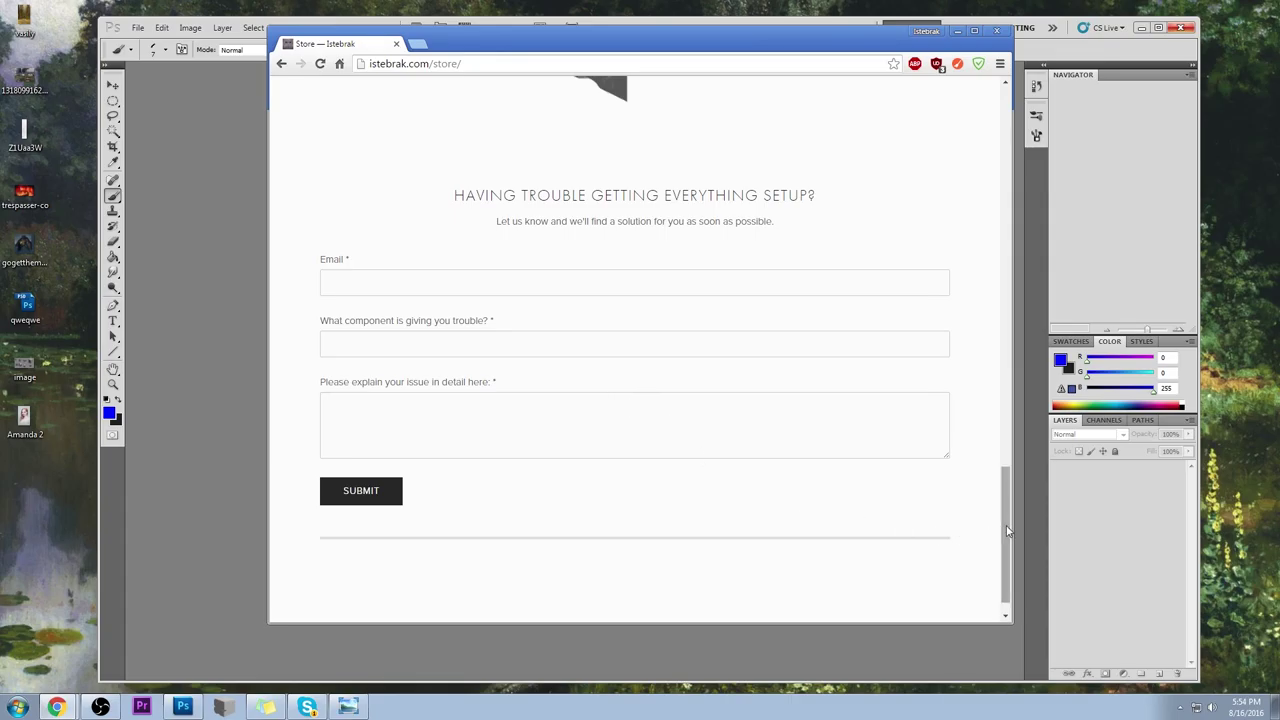
pyautogui.moveTo(1007, 529); pyautogui.dragTo(1040, 128)
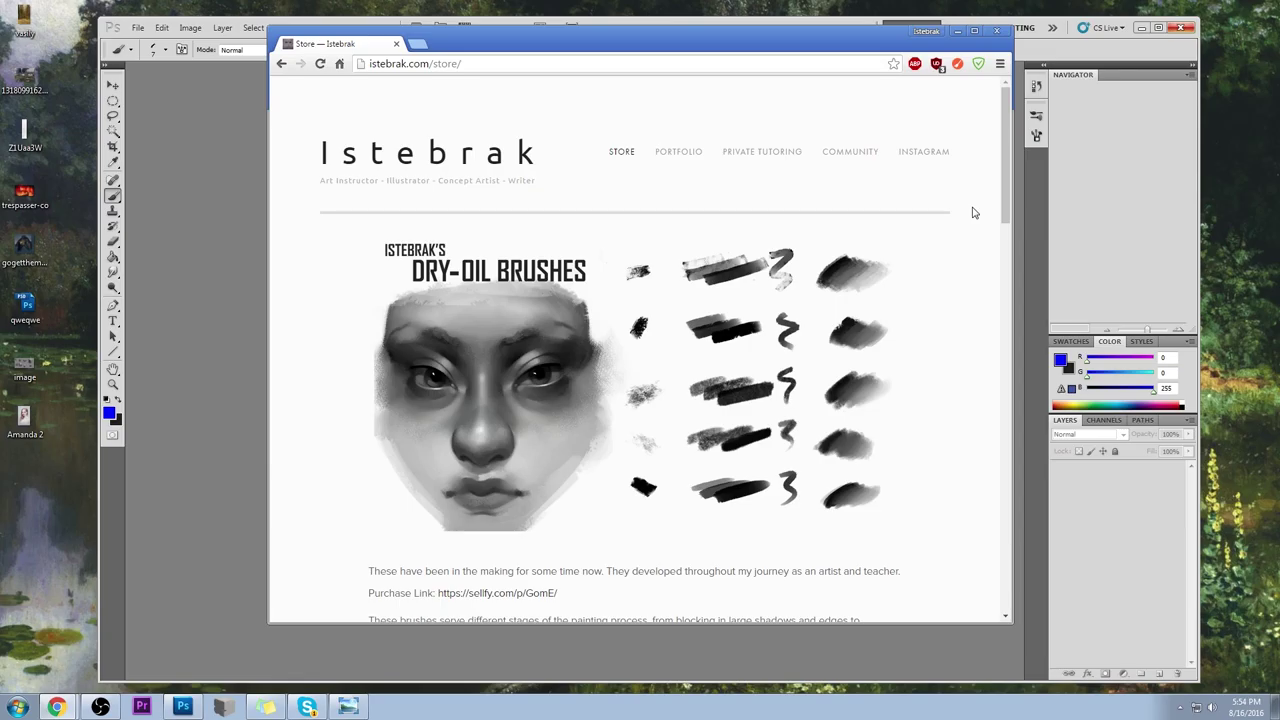
pyautogui.click(1245, 709)
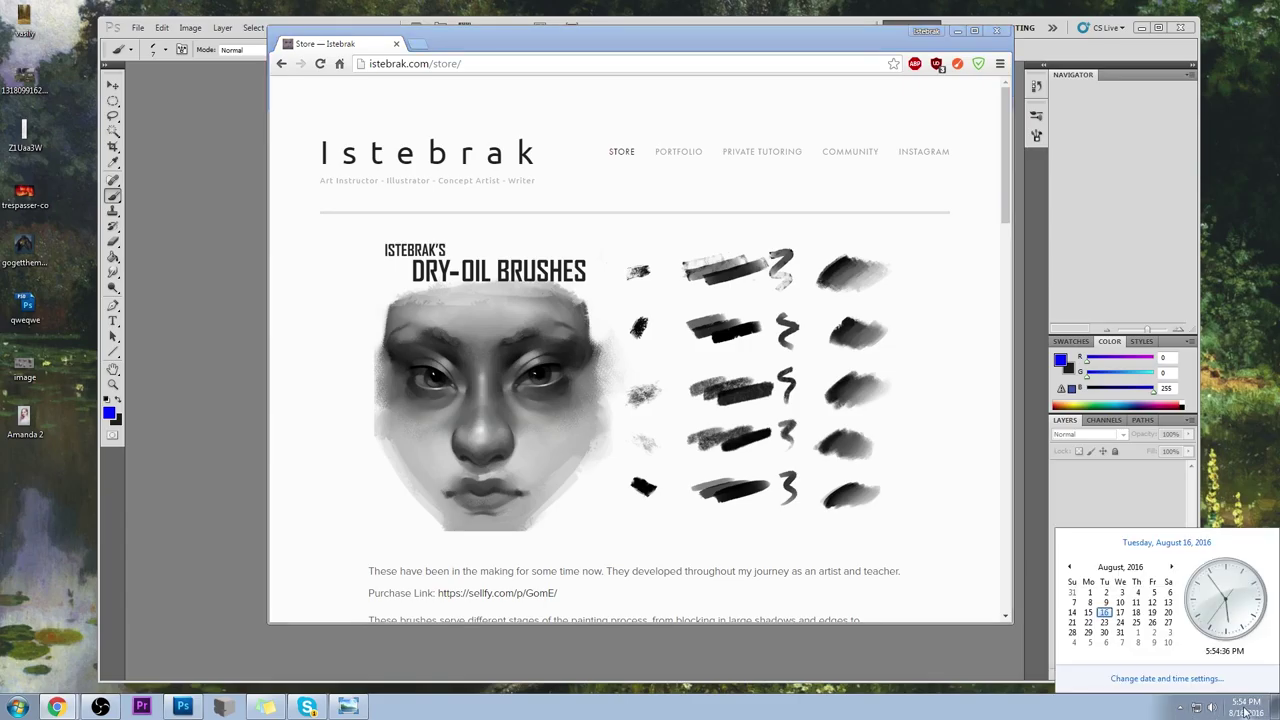